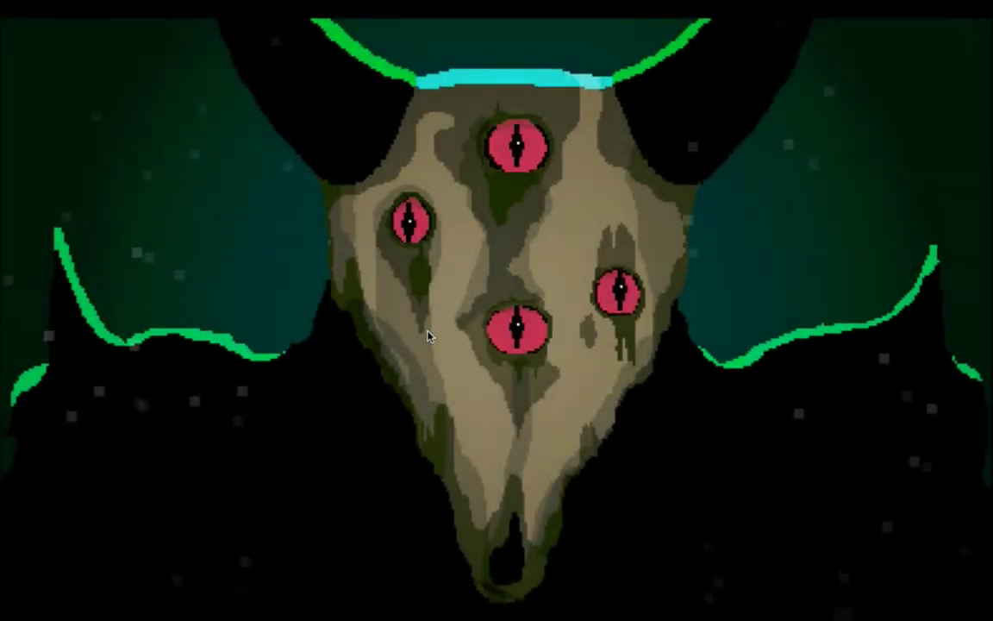
Quit the running game and switch to Ableton Live with the Cryo project open
{"action": "key", "text": "super+q"}
{"action": "key", "text": "super+Tab"}
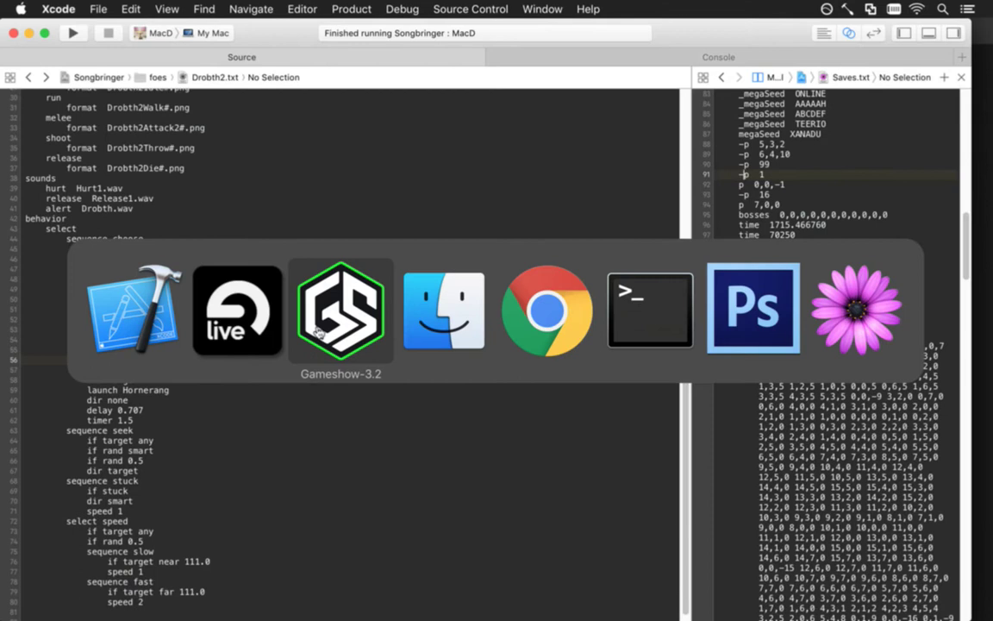
{"action": "key", "text": "super+Tab"}
{"action": "key", "text": "super+Tab"}
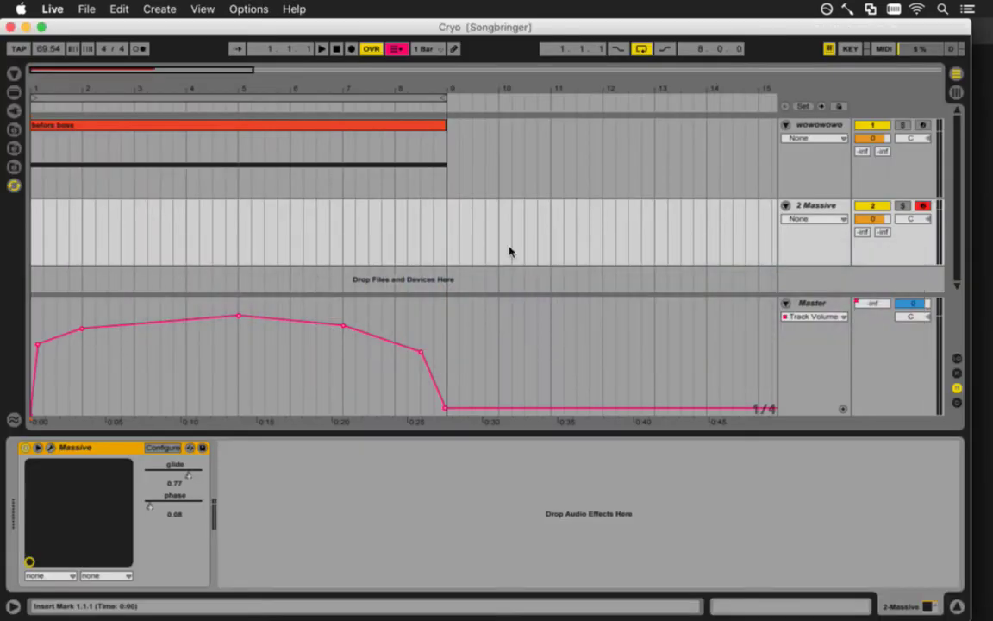
Copy the before boss clip from the wowowowo track to the 2 Massive track, raise its notes to C1 and play it
{"action": "double_click", "coordinate": [211, 125]}
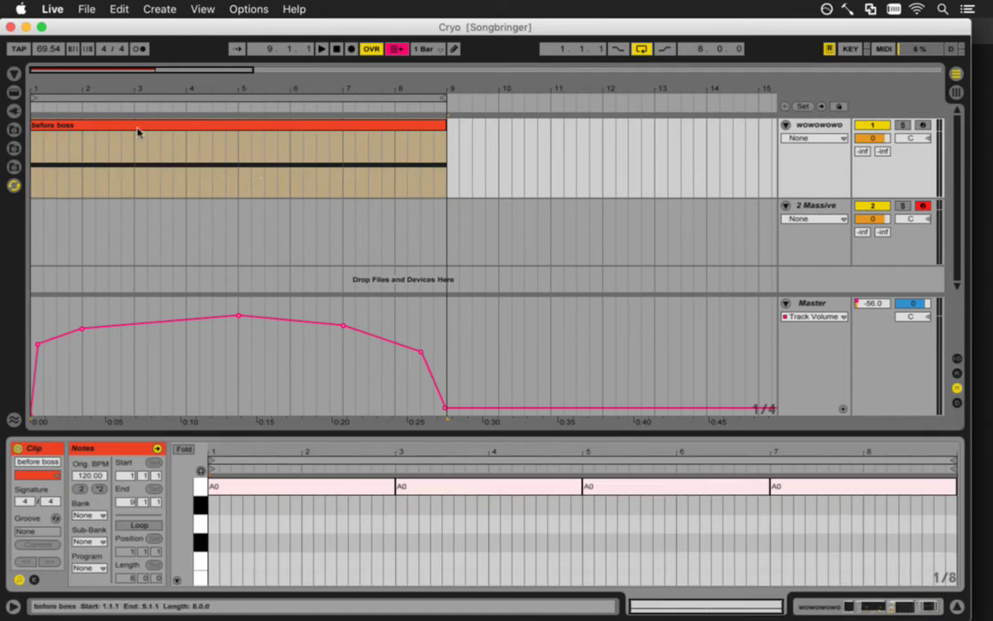
{"action": "left_click_drag", "start_coordinate": [138, 131], "coordinate": [136, 223]}
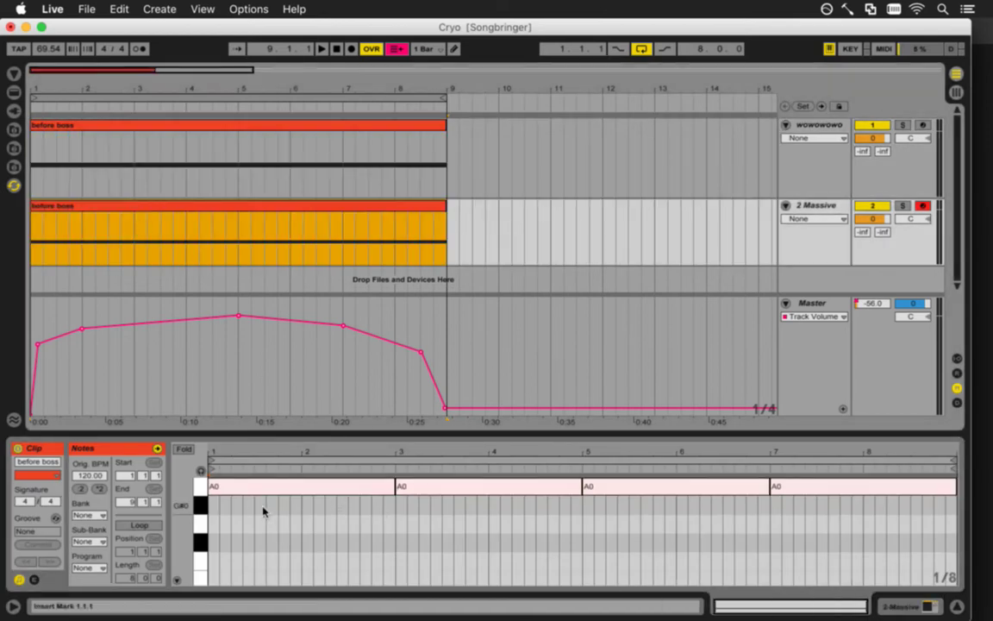
{"action": "left_click_drag", "start_coordinate": [188, 502], "coordinate": [222, 508]}
{"action": "key", "text": "super+a"}
{"action": "key", "text": "space"}
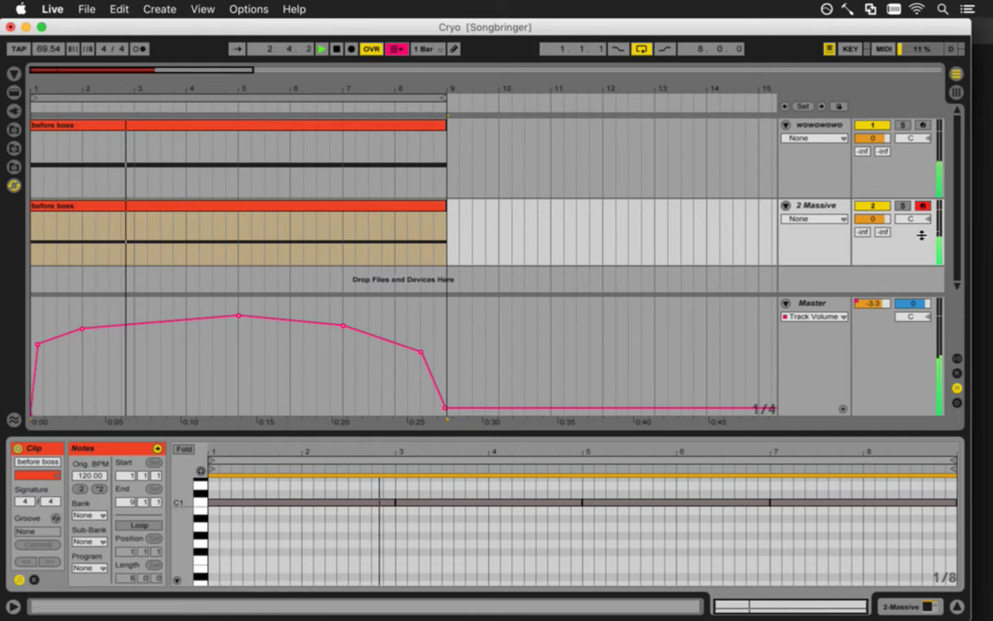
Disarm recording on the 2 Massive track and solo the wowowowo track only
{"action": "left_click", "coordinate": [923, 205]}
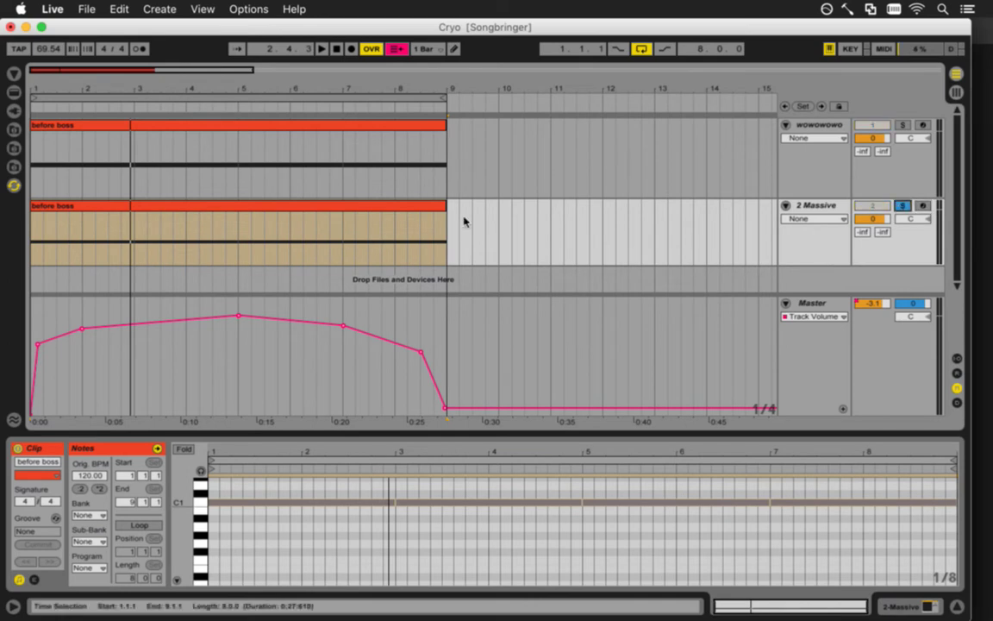
{"action": "left_click", "coordinate": [832, 207]}
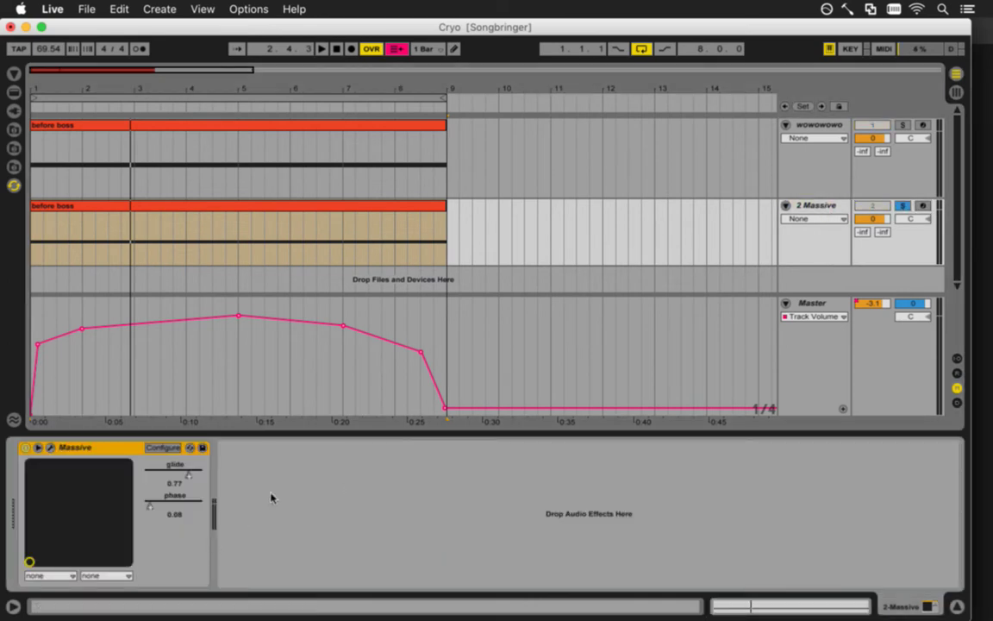
{"action": "left_click", "coordinate": [903, 206]}
{"action": "left_click", "coordinate": [901, 126]}
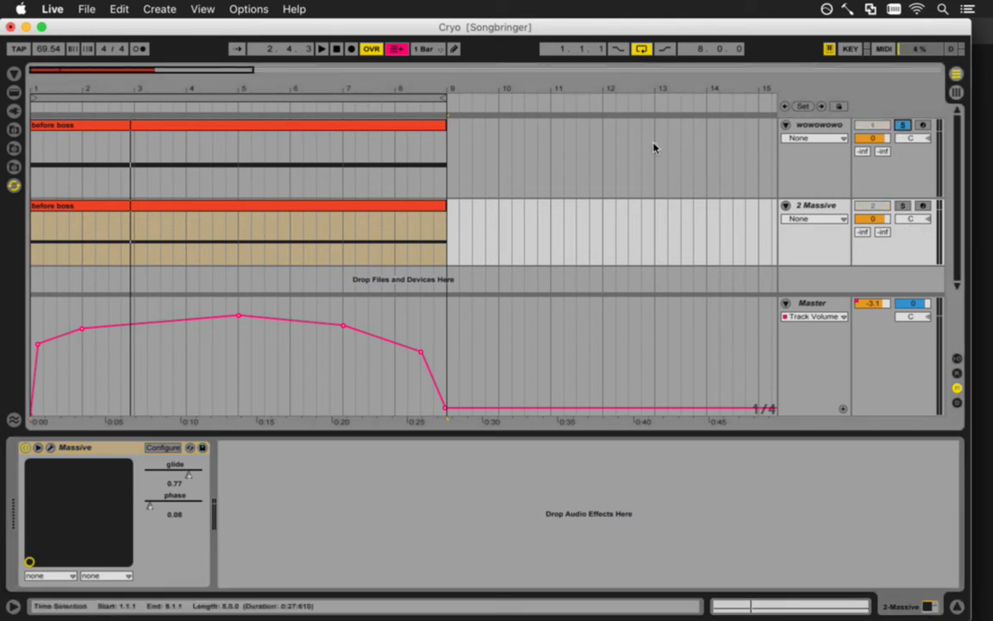
Listen to the soloed wowowowo track from the start of the arrangement for about one bar
{"action": "left_click", "coordinate": [35, 149]}
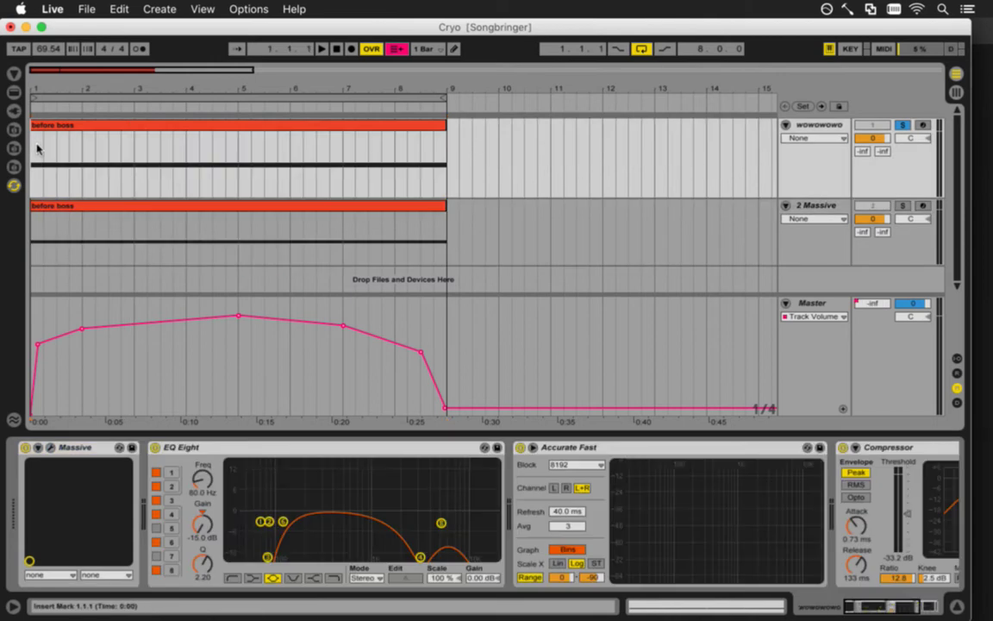
{"action": "key", "text": "space"}
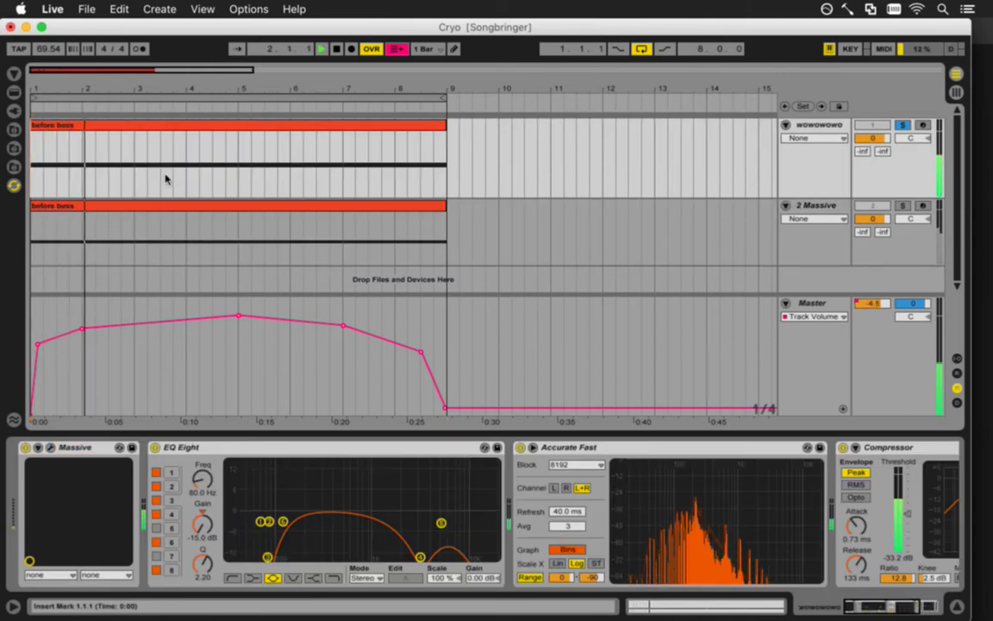
{"action": "key", "text": "space"}
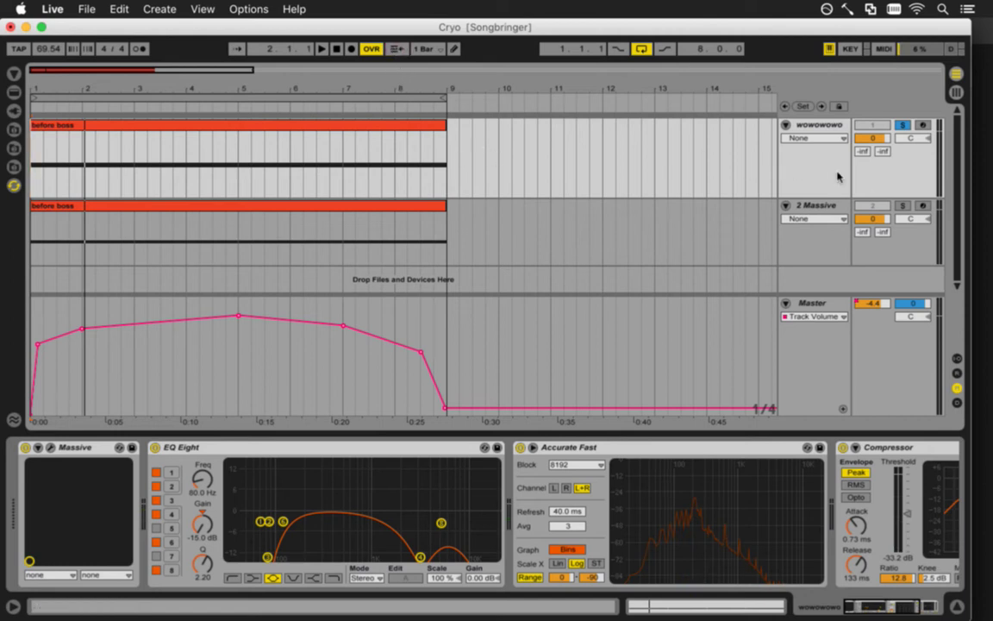
Reduce the heights of the wowowowo, 2 Massive and Master tracks in the arrangement
{"action": "left_click_drag", "start_coordinate": [877, 203], "coordinate": [878, 191]}
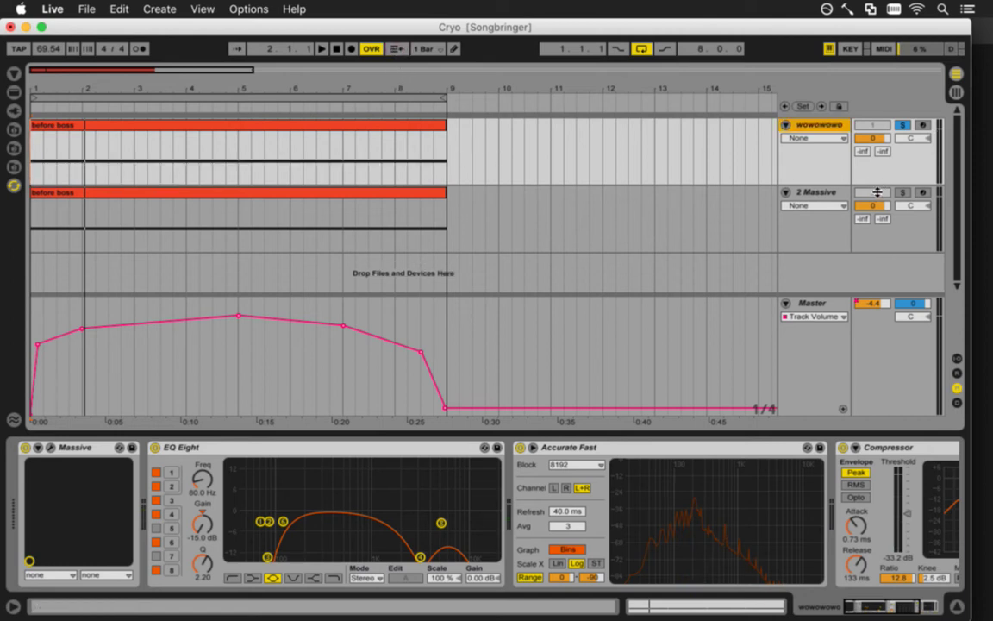
{"action": "left_click_drag", "start_coordinate": [873, 259], "coordinate": [874, 249]}
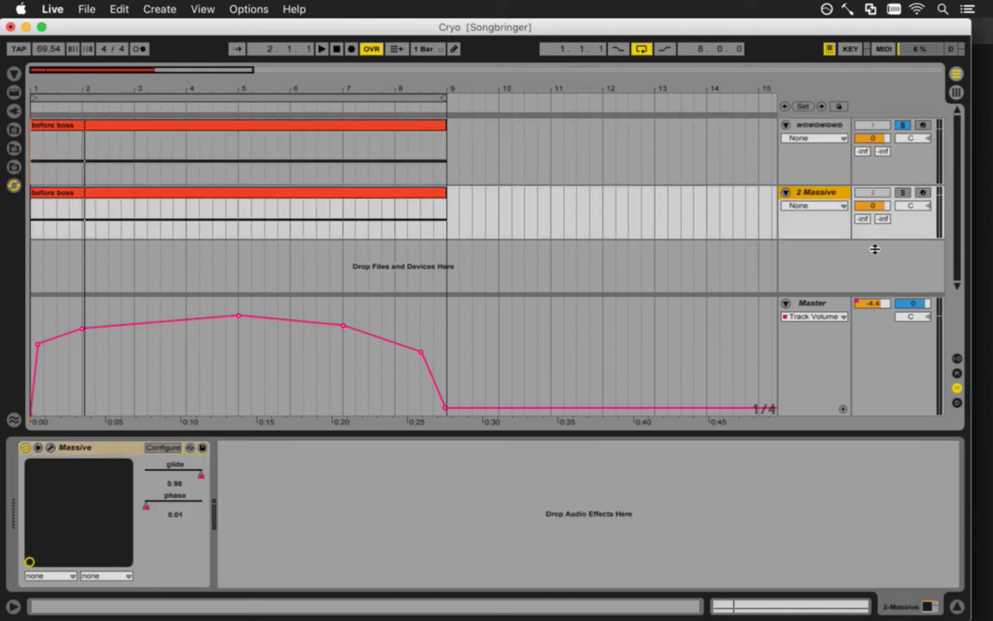
{"action": "left_click_drag", "start_coordinate": [811, 310], "coordinate": [808, 343]}
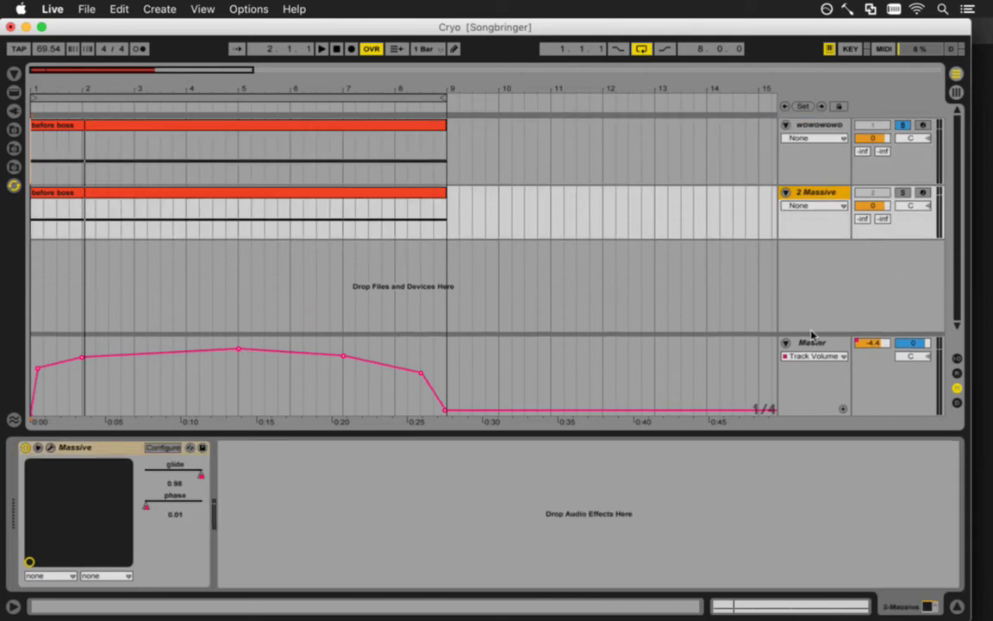
Play the arrangement from its start and check the automation parameters offered for the Master track
{"action": "left_click", "coordinate": [186, 224]}
{"action": "left_click", "coordinate": [37, 223]}
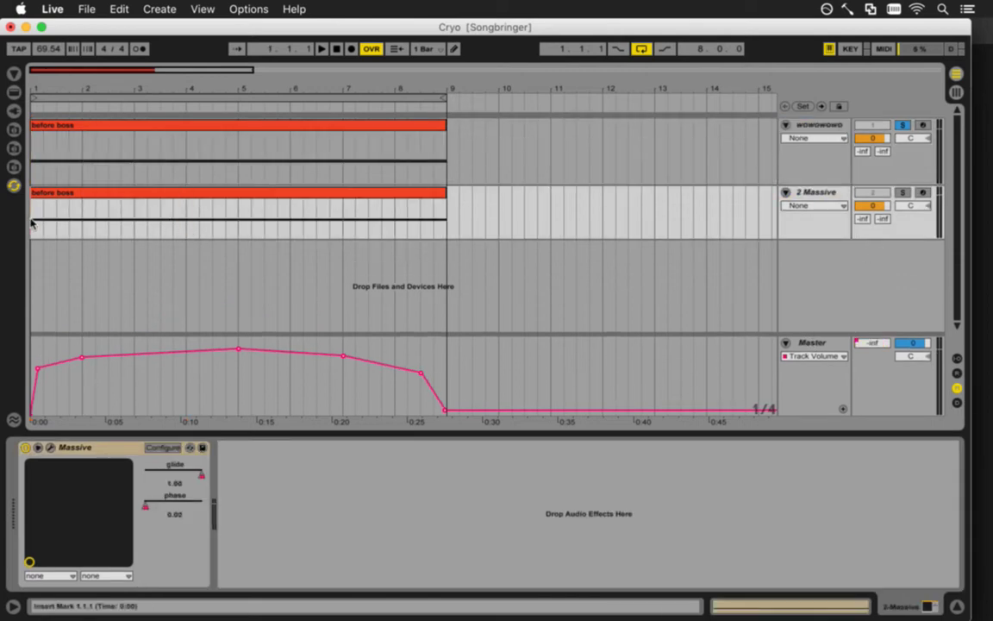
{"action": "key", "text": "space"}
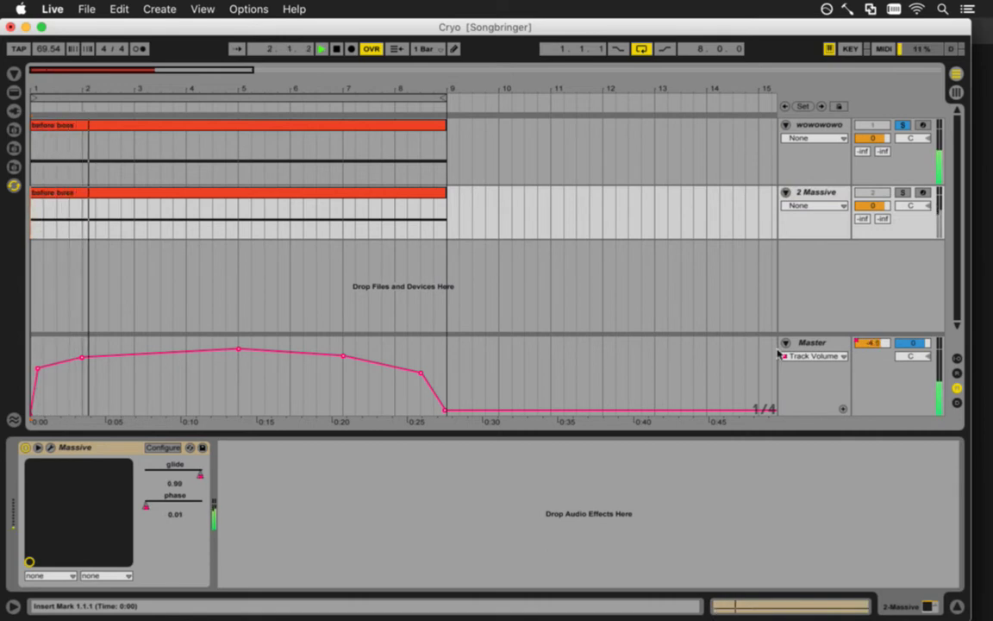
{"action": "key", "text": "space"}
{"action": "left_click", "coordinate": [815, 356]}
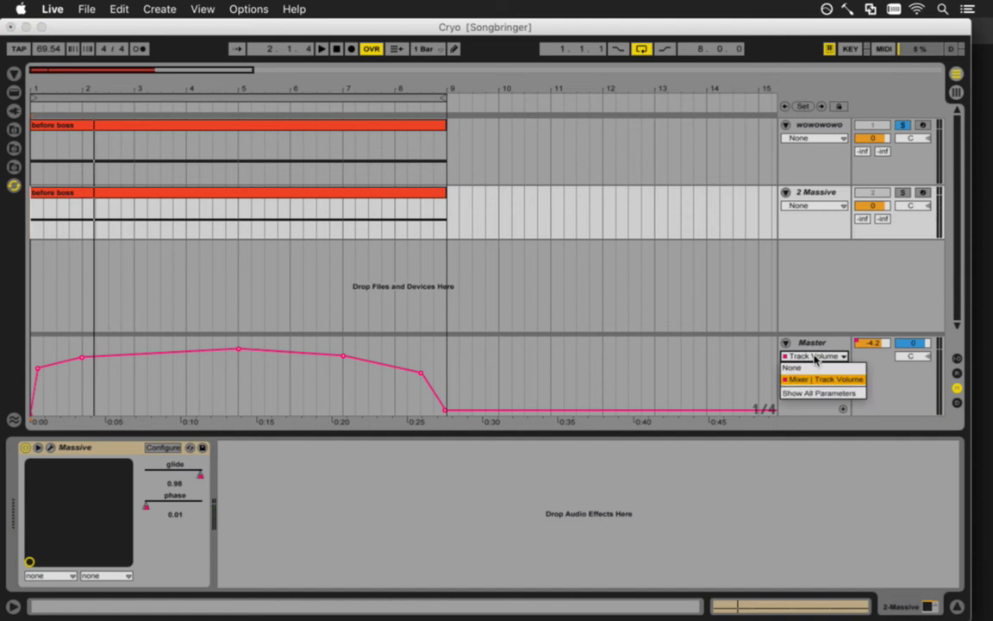
{"action": "key", "text": "Escape"}
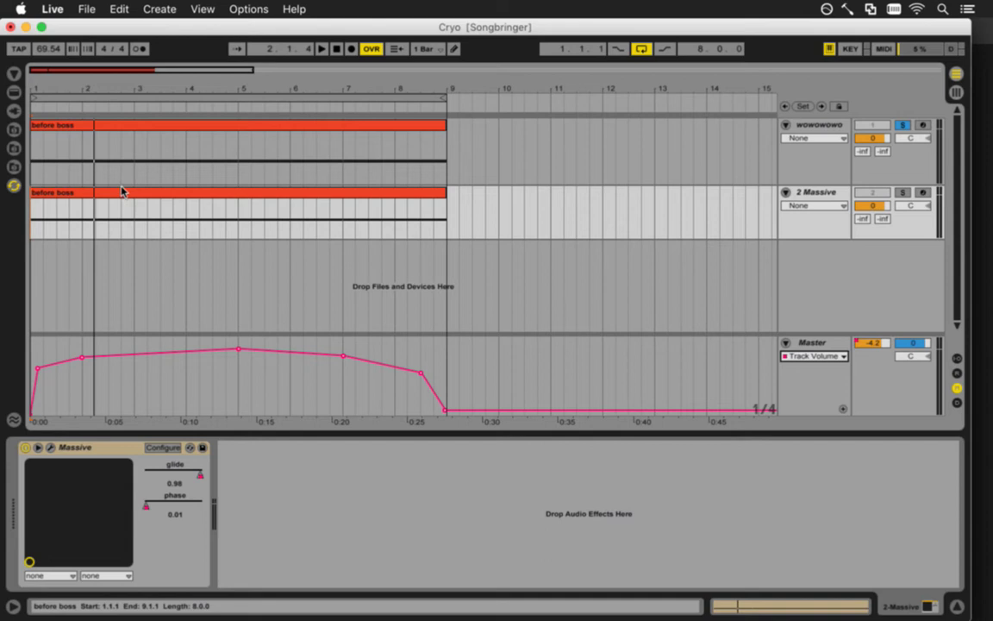
{"action": "key", "text": "space"}
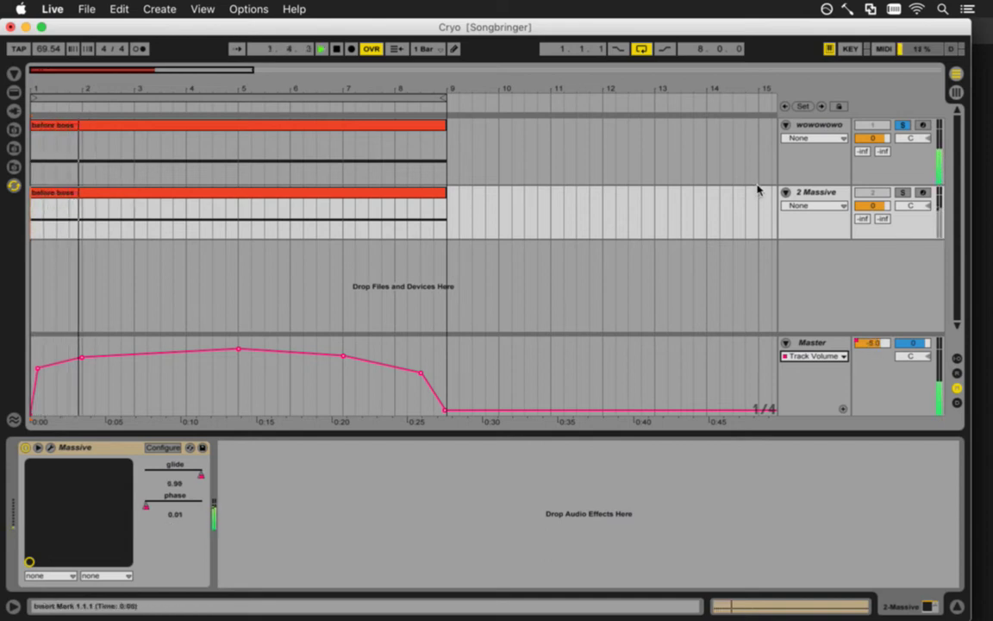
Open the wowowowo track's before boss clip for note editing, select its first A0 note and listen to it
{"action": "left_click", "coordinate": [112, 127]}
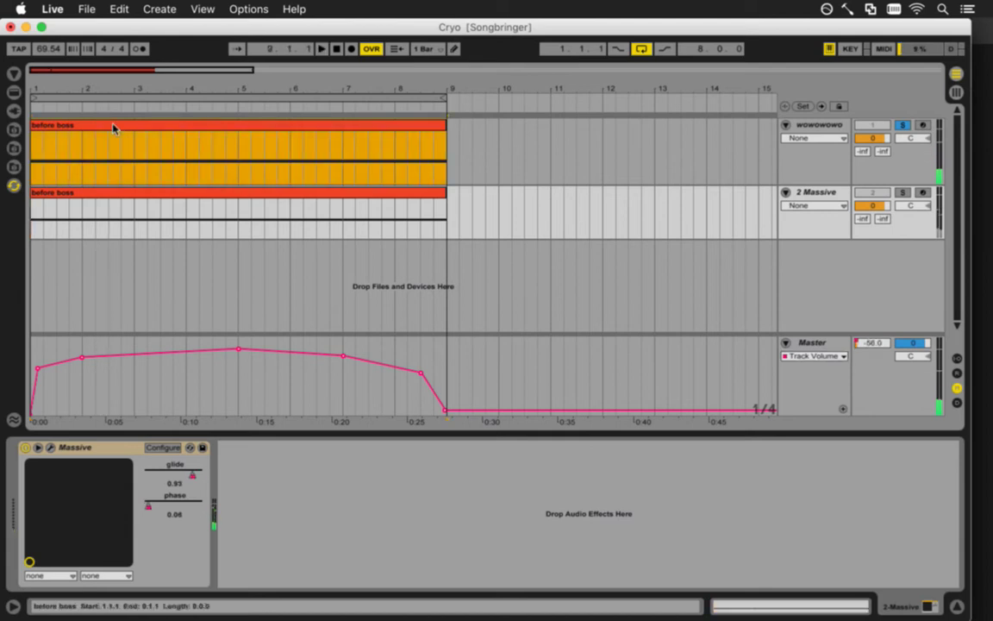
{"action": "double_click", "coordinate": [112, 127]}
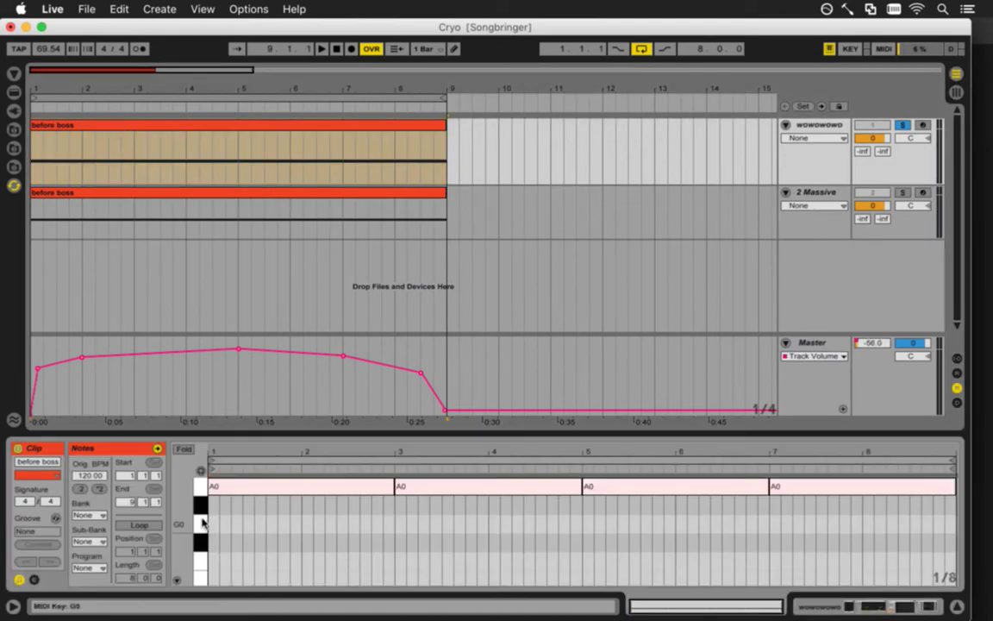
{"action": "scroll", "coordinate": [203, 522], "scroll_direction": "up", "scroll_amount": 3}
{"action": "left_click", "coordinate": [249, 535]}
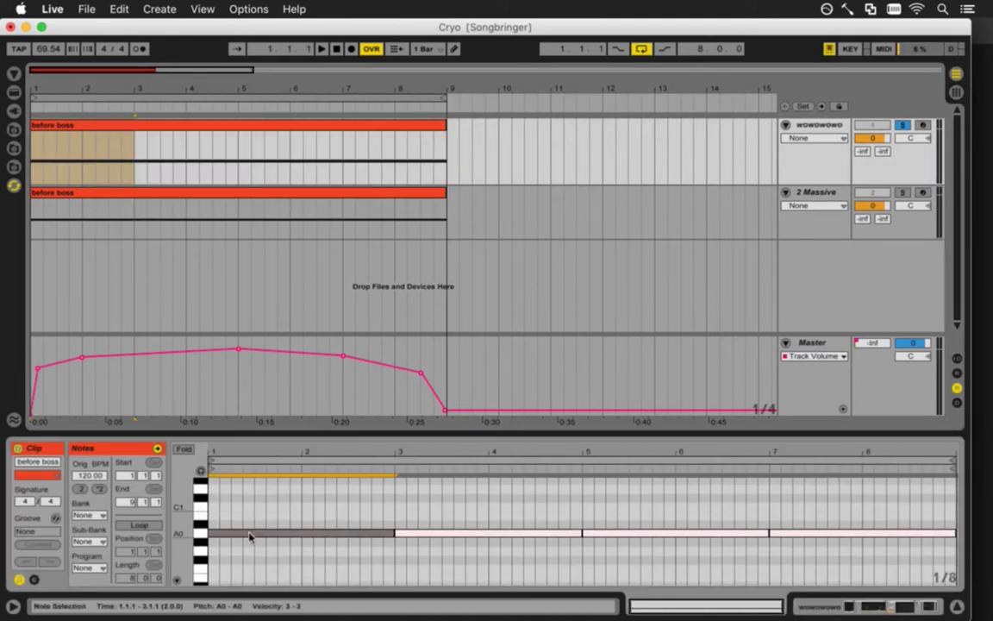
{"action": "key", "text": "space"}
{"action": "key", "text": "space"}
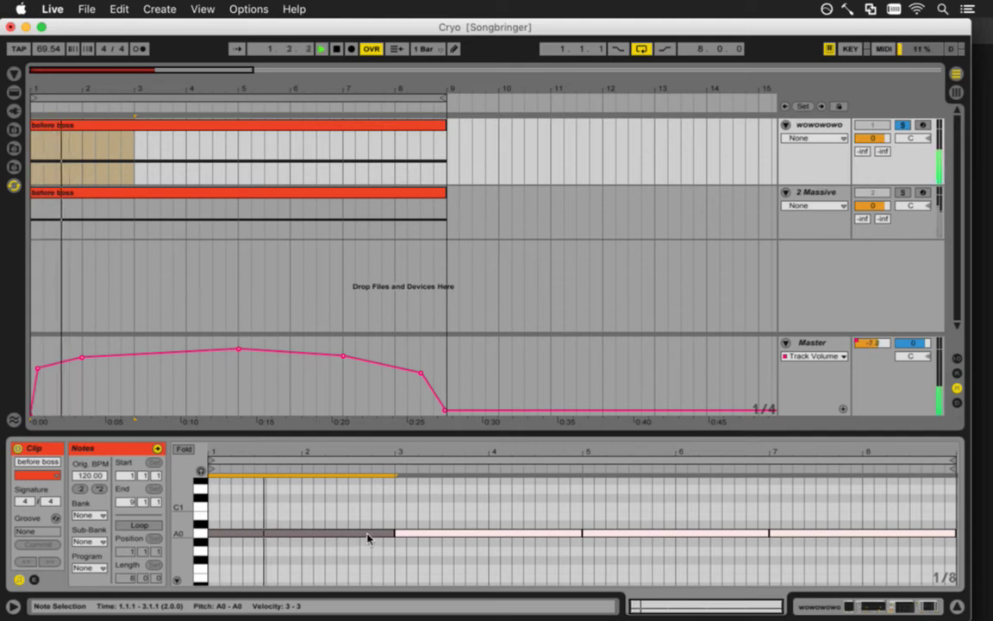
{"action": "key", "text": "space"}
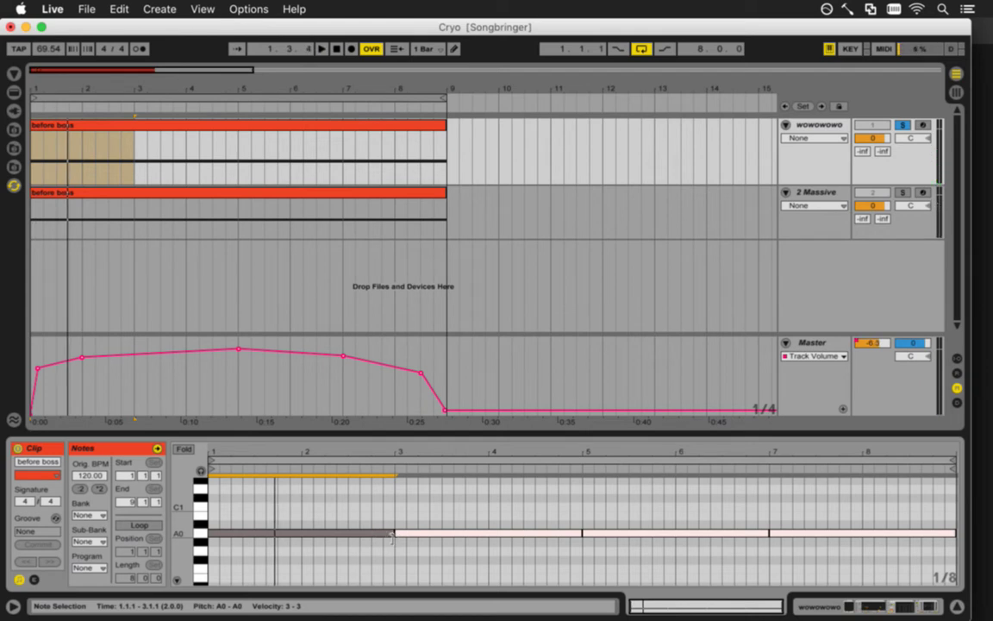
Shorten the first A0 note to half a bar, copy it to B0 at 1.3.1 and C1 at 2.1.1, and play the result
{"action": "left_click_drag", "start_coordinate": [392, 535], "coordinate": [277, 517]}
{"action": "key", "text": "space"}
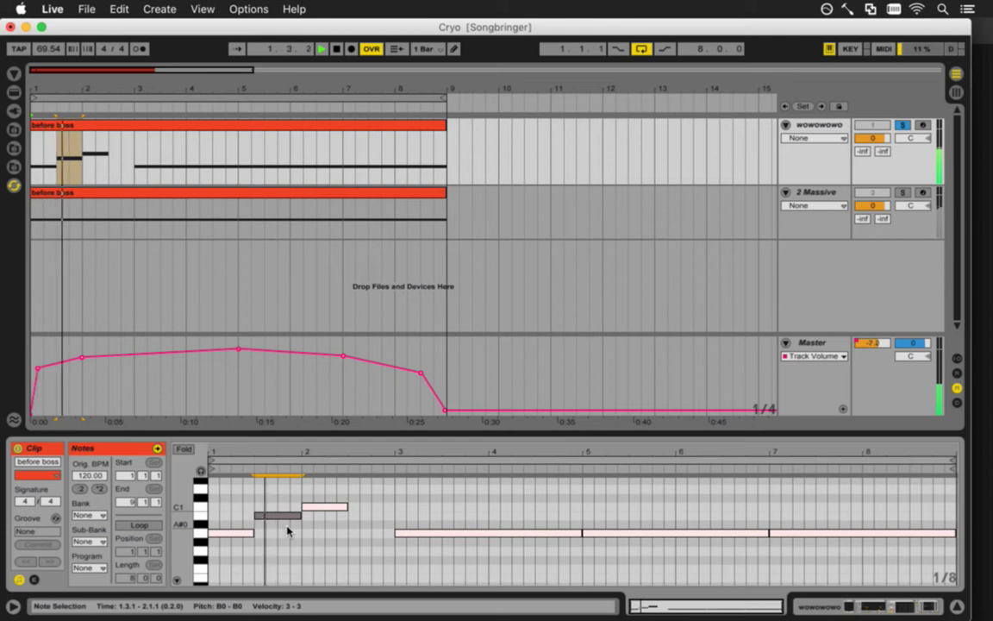
{"action": "left_click_drag", "start_coordinate": [184, 514], "coordinate": [182, 521]}
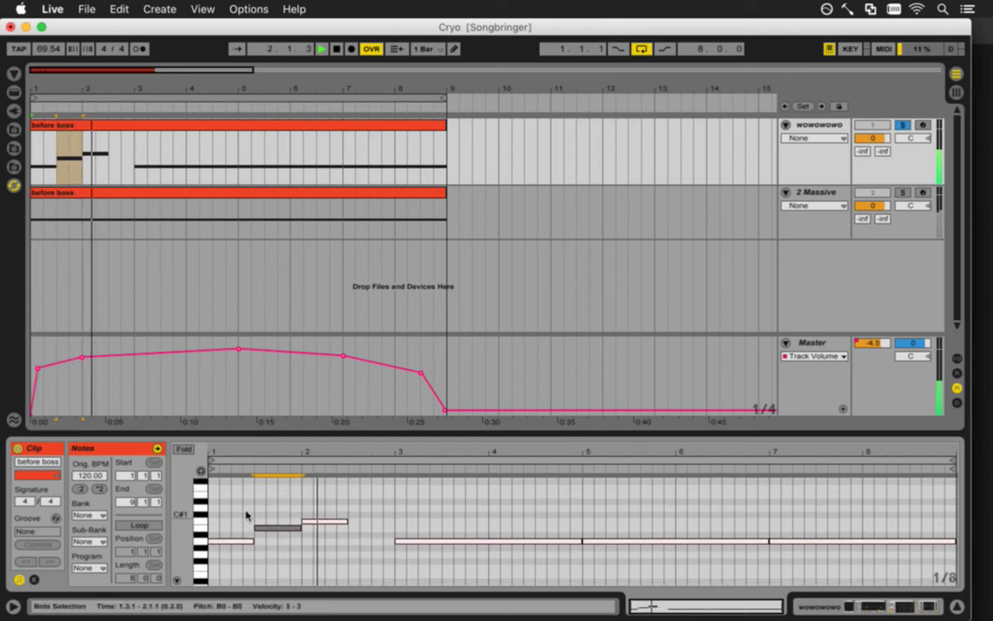
{"action": "key", "text": "space"}
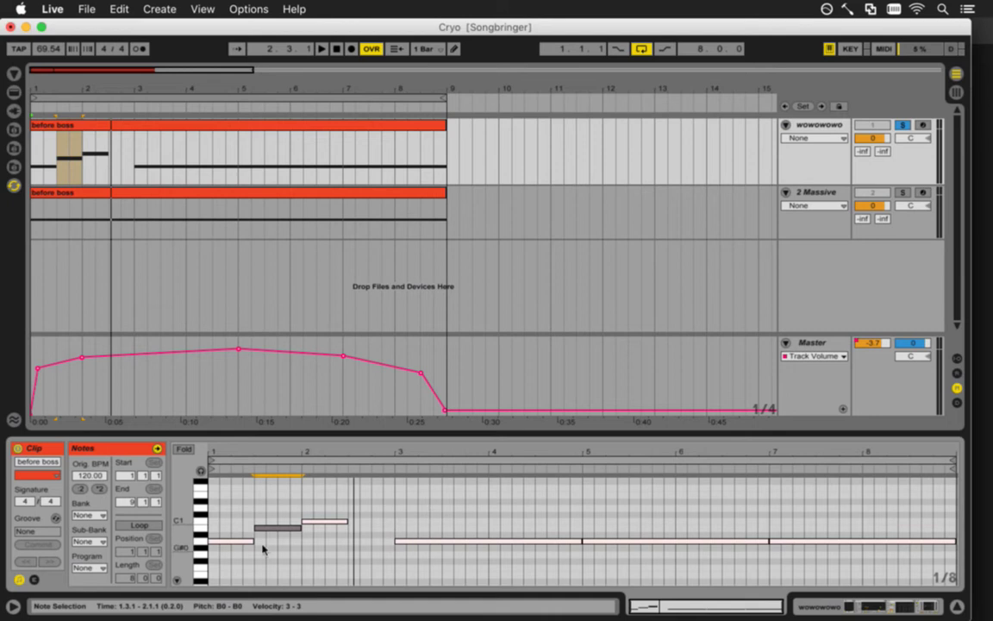
Lengthen the short notes to three beats and build five overlapping notes rising chromatically from A0 to C#1, starting half a bar apart
{"action": "left_click_drag", "start_coordinate": [253, 543], "coordinate": [368, 512]}
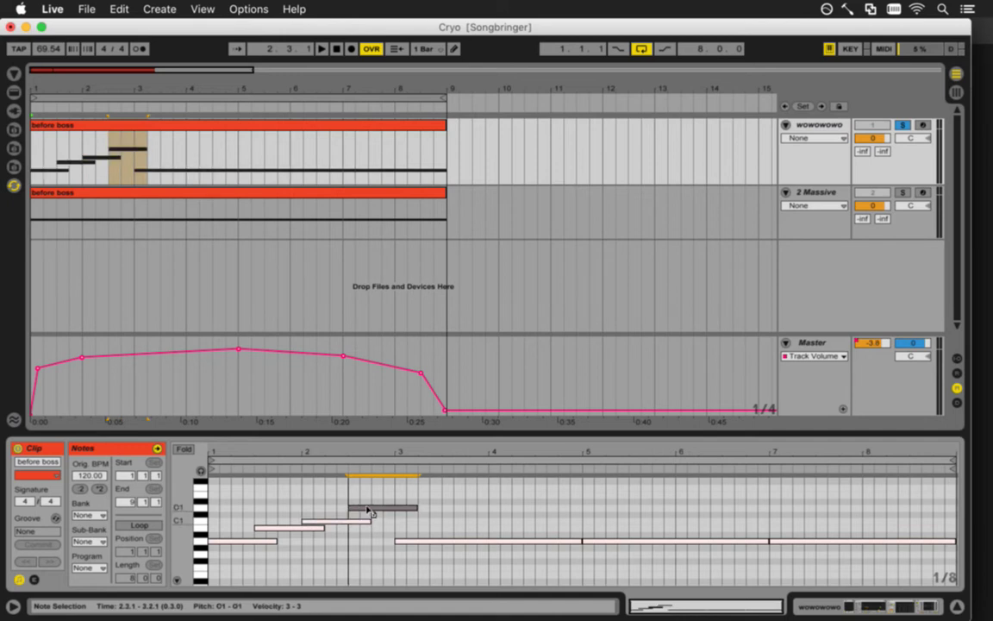
{"action": "left_click_drag", "start_coordinate": [200, 523], "coordinate": [410, 520]}
{"action": "left_click", "coordinate": [361, 520]}
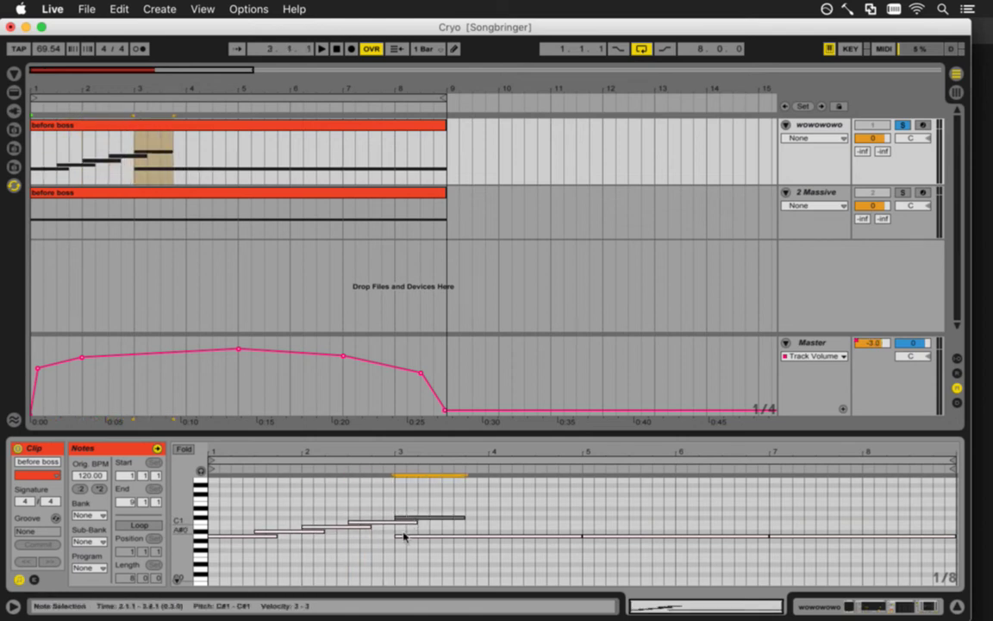
Play the rising note sequence and hide the clip's Notes settings to widen the note editor
{"action": "key", "text": "space"}
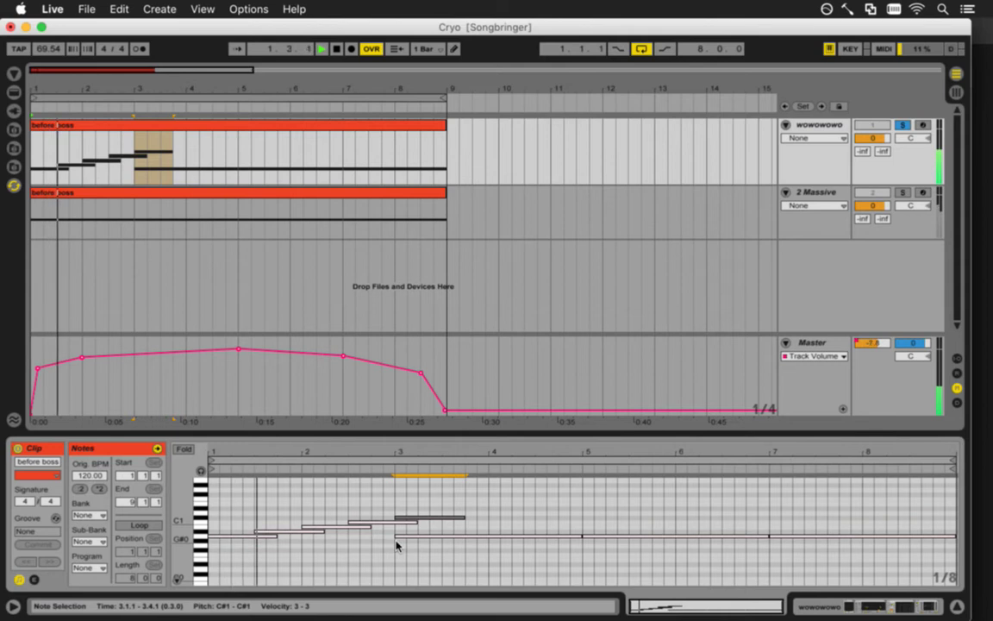
{"action": "left_click", "coordinate": [33, 579]}
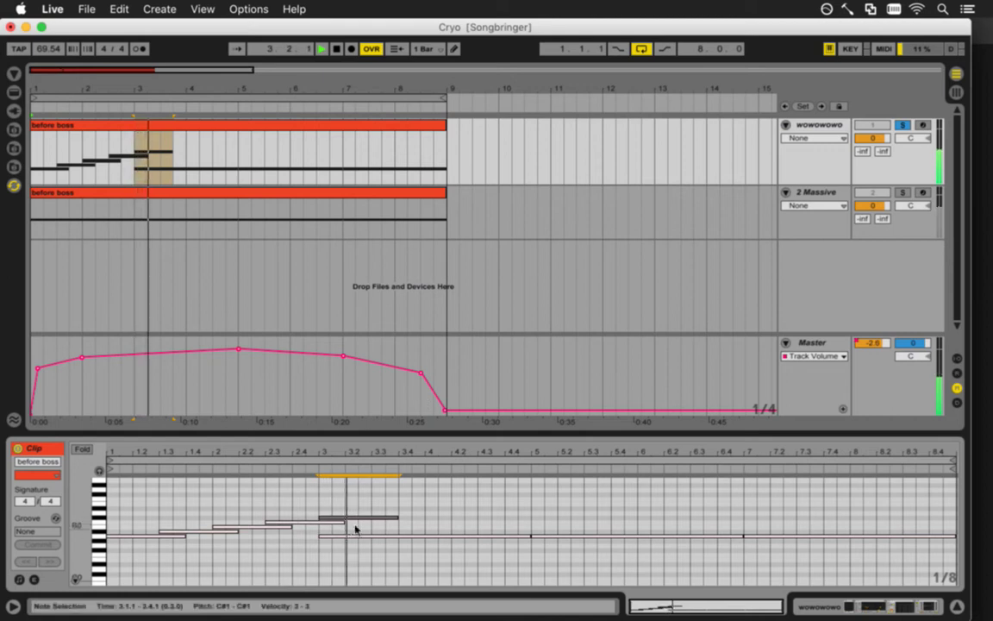
{"action": "key", "text": "space"}
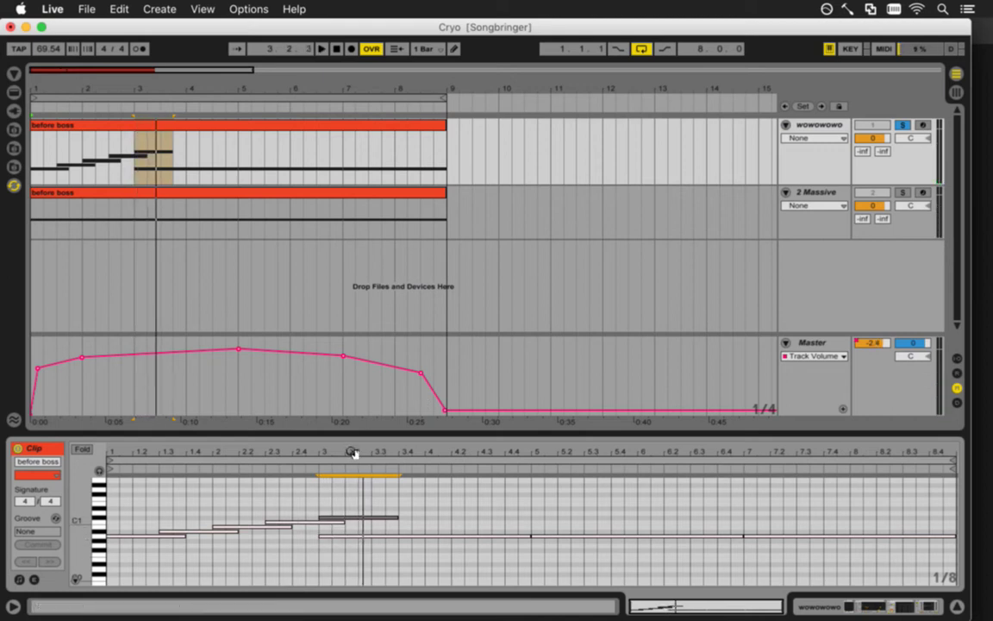
Delete the long A0 notes from bar 3 onward and extend the overlapping chromatic rise from C#1 up to F1 at 5.1.1
{"action": "left_click_drag", "start_coordinate": [474, 565], "coordinate": [783, 536]}
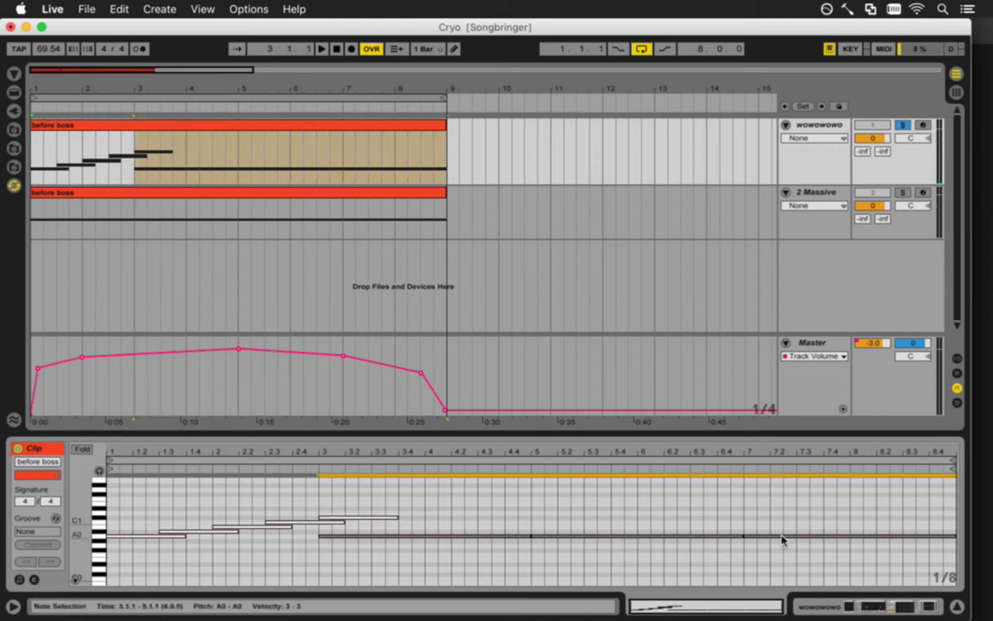
{"action": "left_click", "coordinate": [782, 541]}
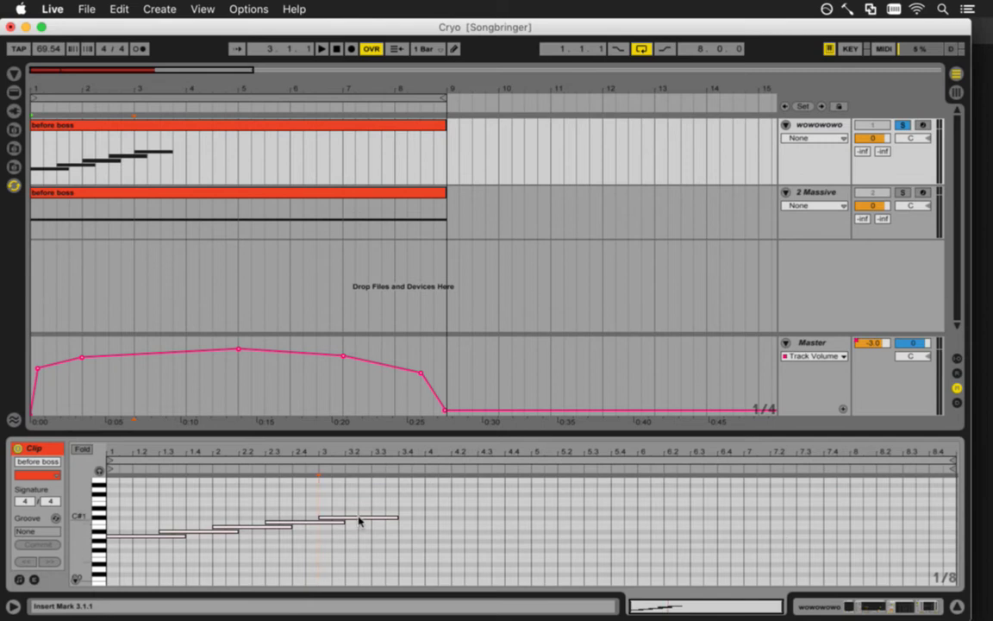
{"action": "left_click_drag", "start_coordinate": [359, 521], "coordinate": [565, 499]}
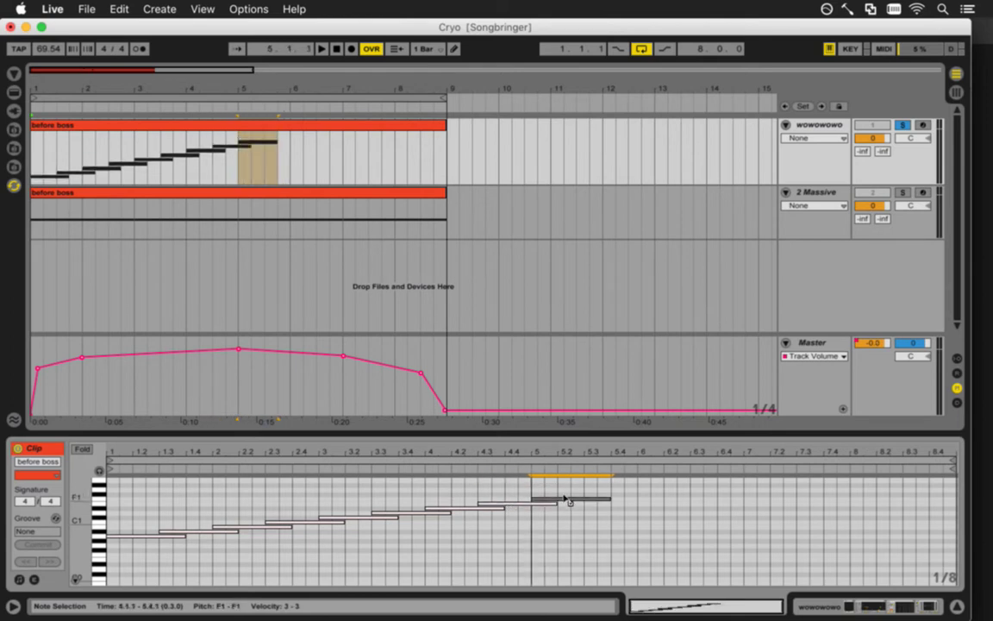
Continue the sequence with half-bar-spaced copies descending chromatically from E1 at 5.3.1 to A#0 at 8.3.1, and play it at reduced system volume
{"action": "left_click_drag", "start_coordinate": [553, 502], "coordinate": [604, 504]}
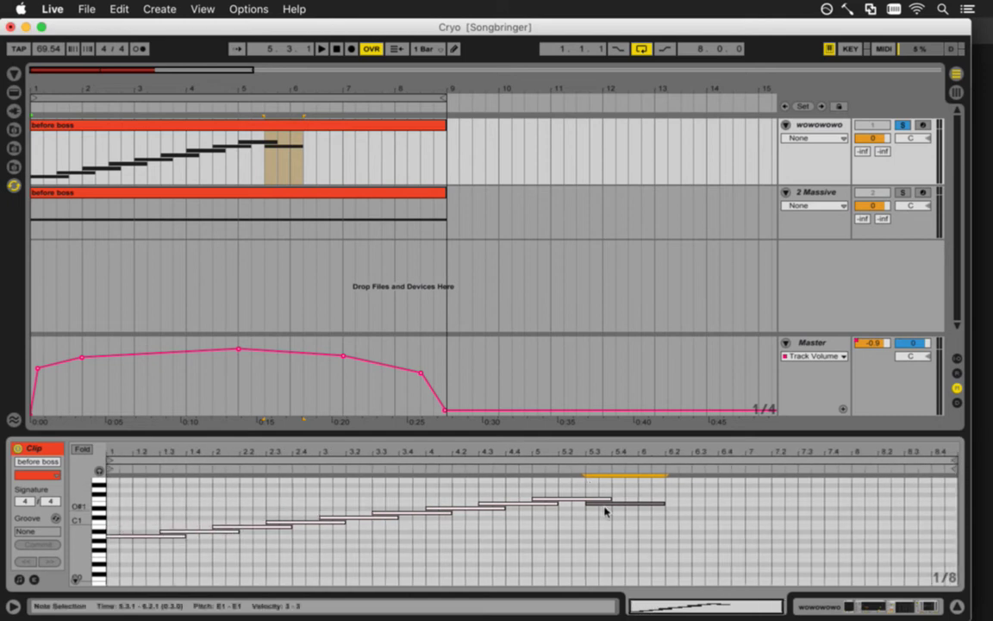
{"action": "left_click_drag", "start_coordinate": [611, 507], "coordinate": [938, 532]}
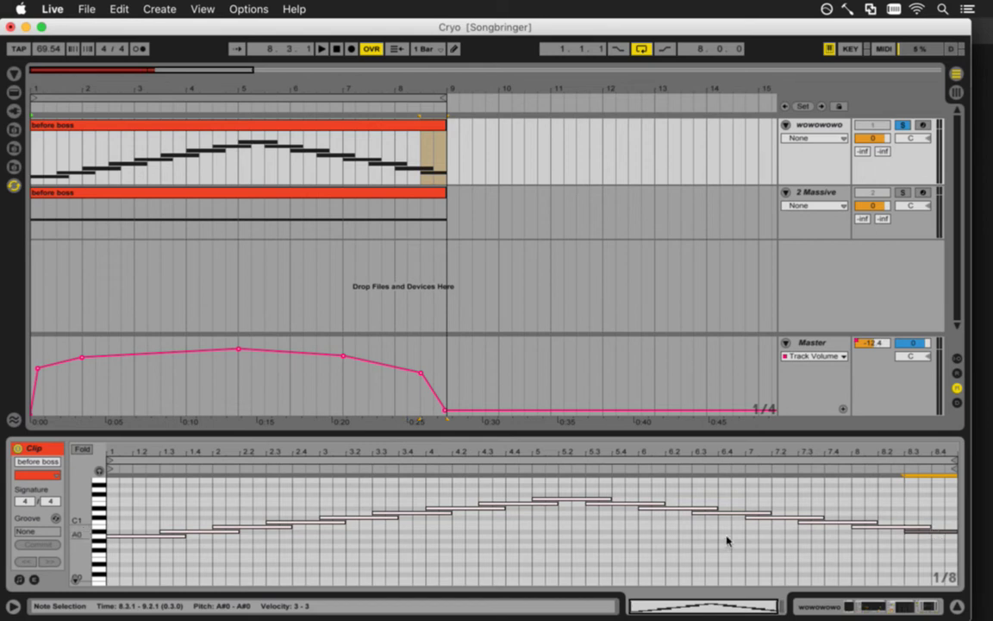
{"action": "key", "text": "space"}
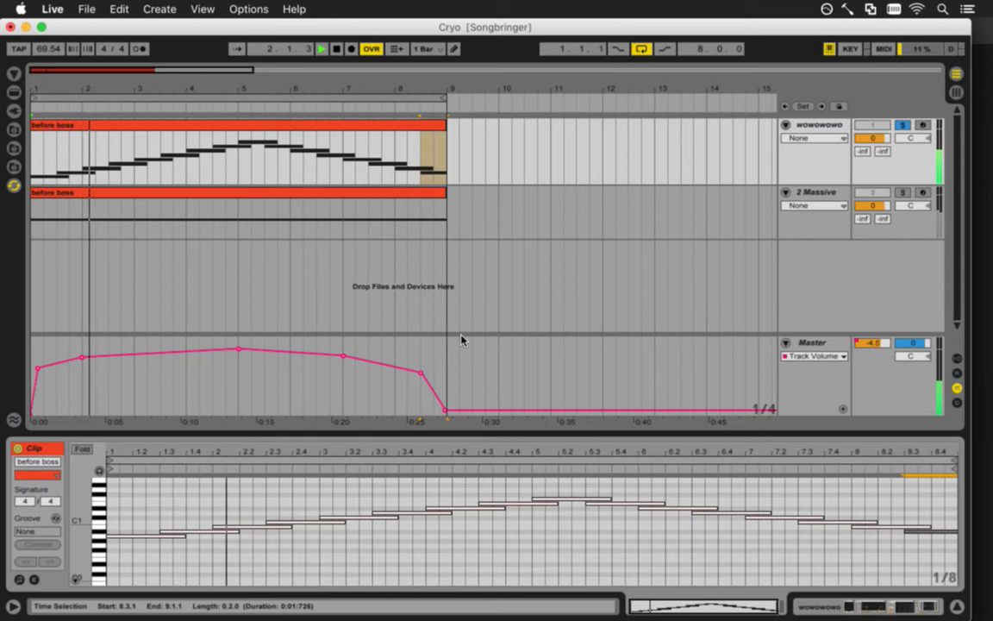
{"action": "left_click", "coordinate": [289, 131]}
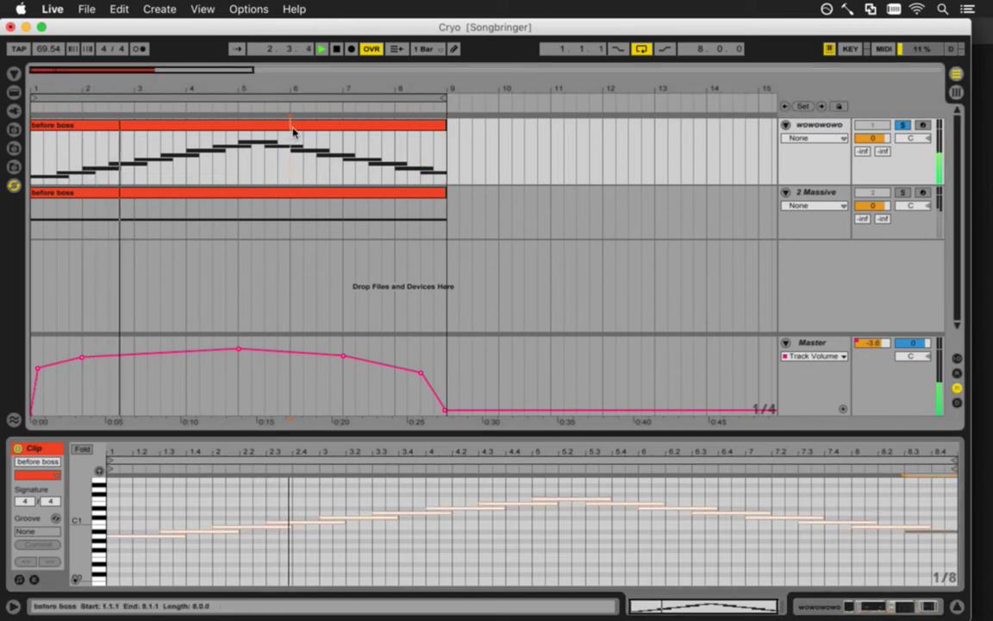
{"action": "left_click", "coordinate": [344, 126]}
{"action": "key", "text": "XF86AudioLowerVolume"}
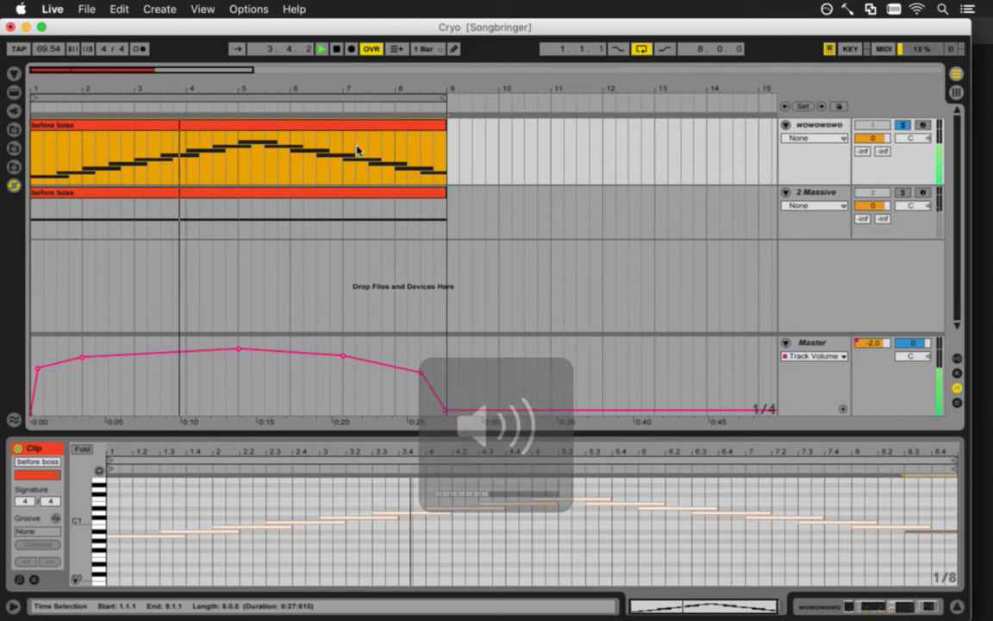
{"action": "key", "text": "space"}
Open the wowowowo track's Massive synth and lengthen the release of envelope 4 while the clip plays
{"action": "key", "text": "shift+Tab"}
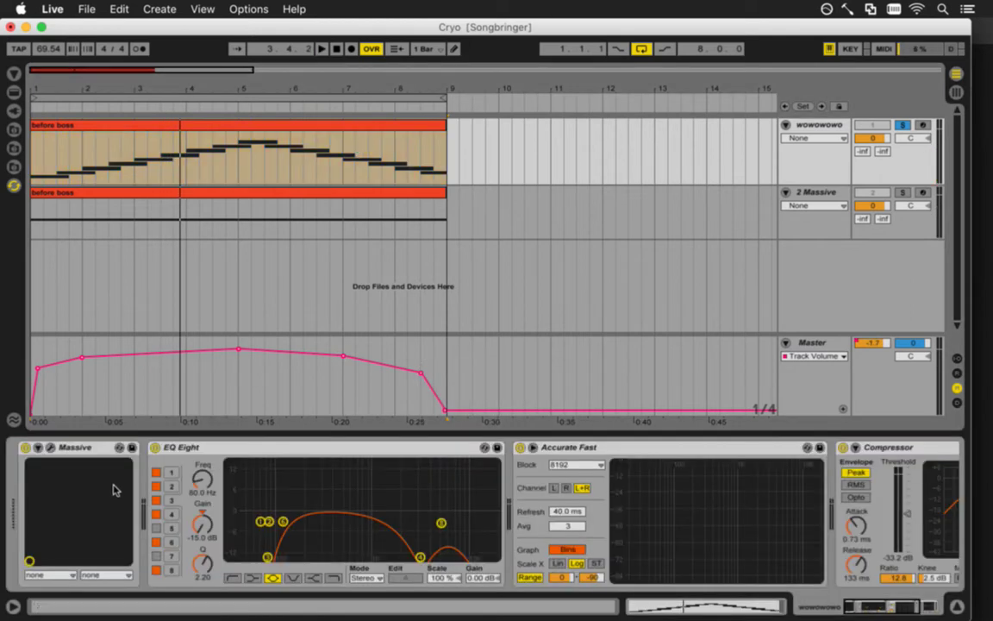
{"action": "key", "text": "space"}
{"action": "left_click", "coordinate": [50, 447]}
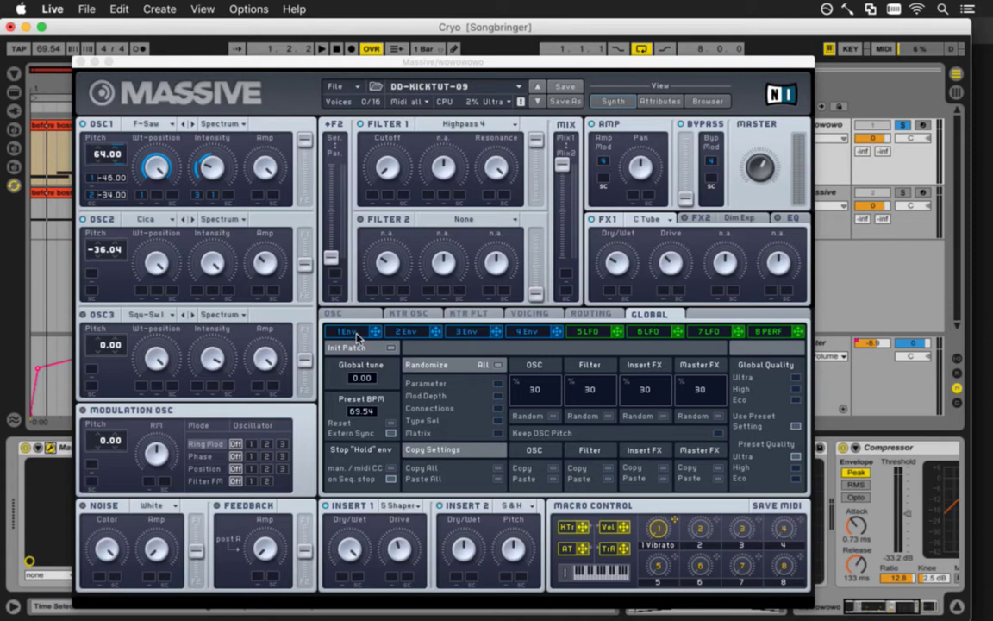
{"action": "left_click", "coordinate": [349, 332]}
{"action": "left_click", "coordinate": [353, 315]}
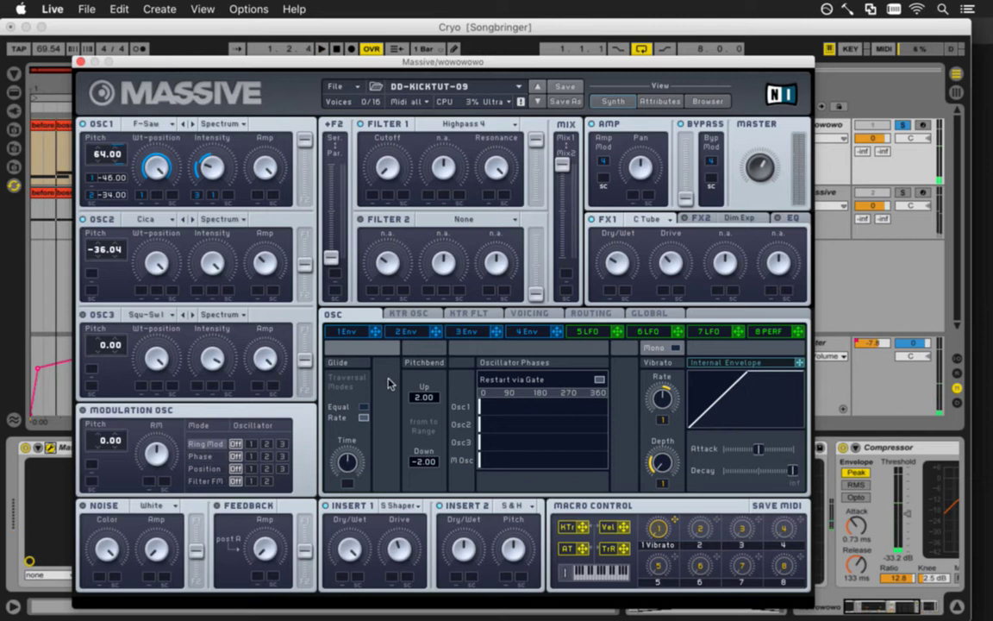
{"action": "left_click", "coordinate": [528, 332]}
{"action": "key", "text": "space"}
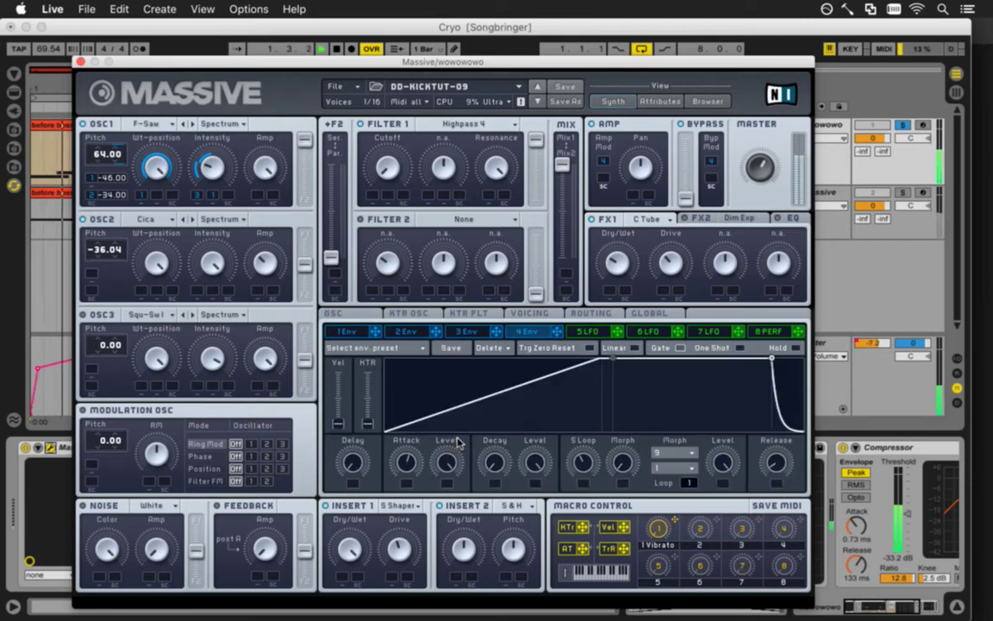
{"action": "left_click_drag", "start_coordinate": [776, 463], "coordinate": [769, 395]}
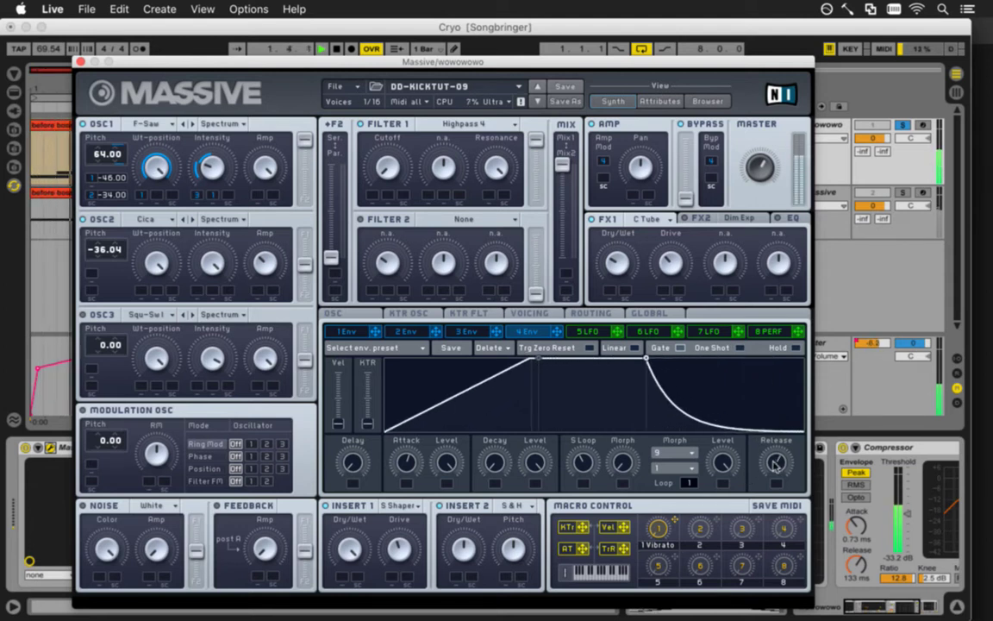
Increase Massive's glide time, clear the 1 Vibrato macro, and close the synth after checking its voicing settings
{"action": "left_click", "coordinate": [365, 314]}
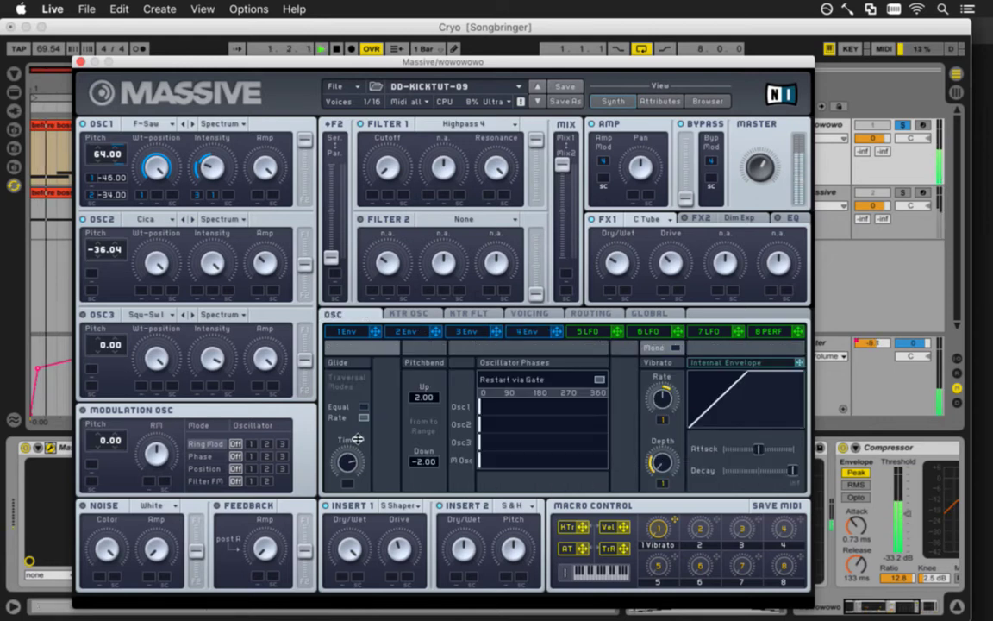
{"action": "right_click", "coordinate": [669, 528]}
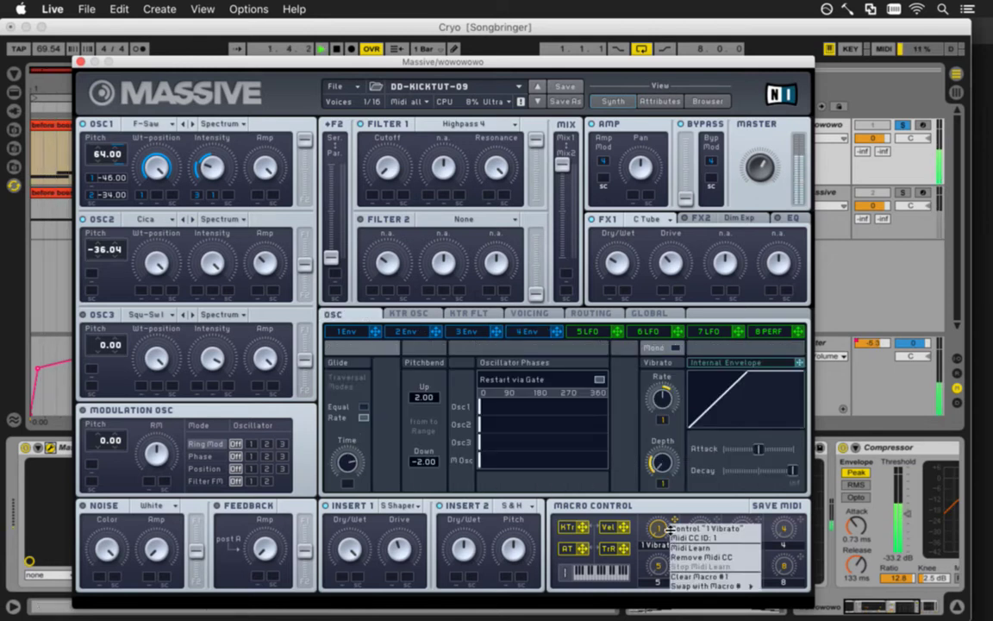
{"action": "left_click", "coordinate": [690, 576]}
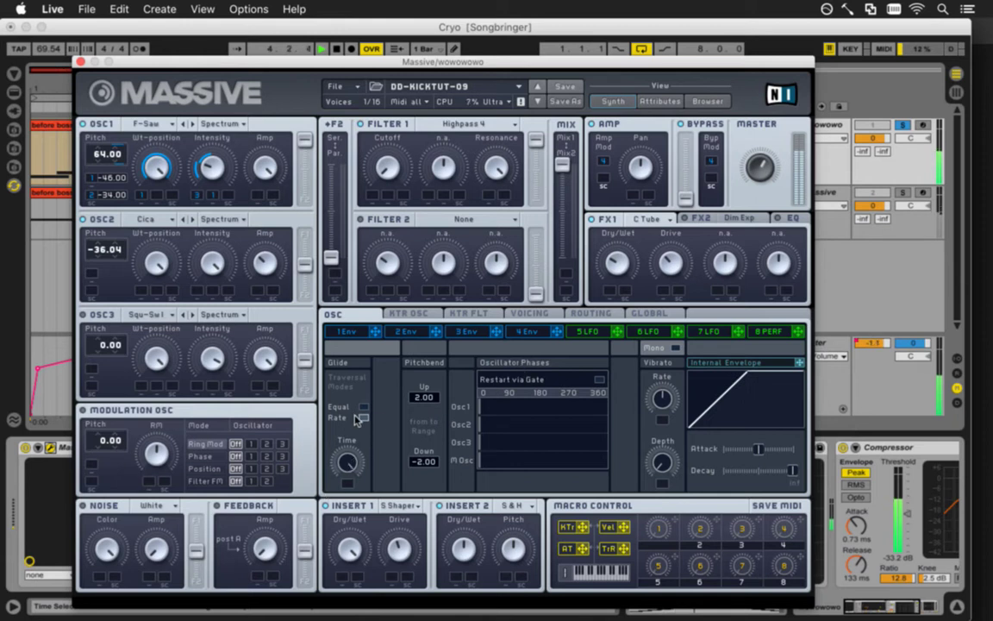
{"action": "left_click", "coordinate": [530, 314]}
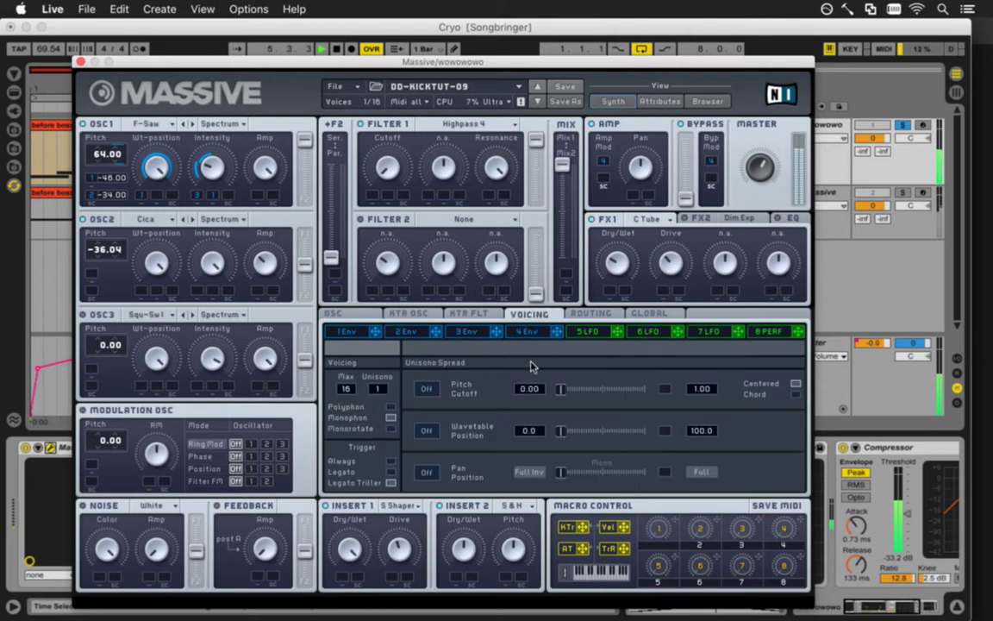
{"action": "left_click", "coordinate": [79, 62]}
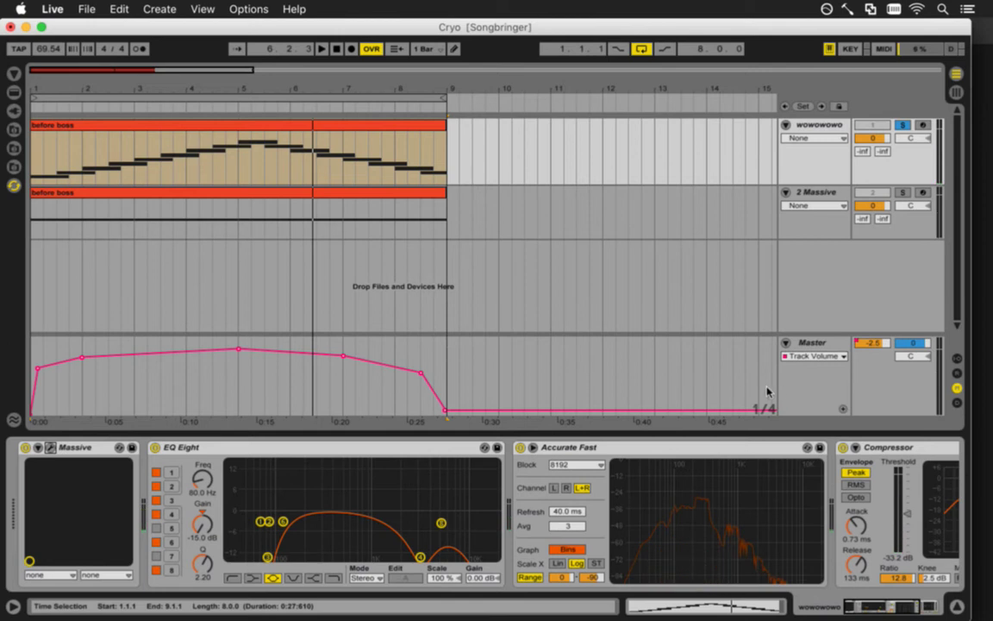
{"action": "left_click", "coordinate": [812, 356]}
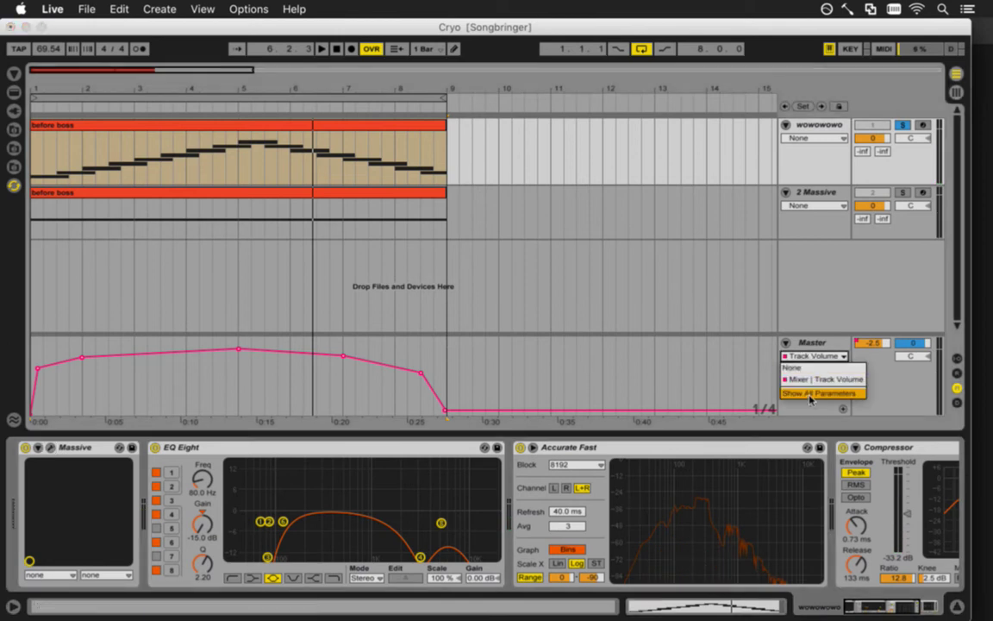
{"action": "left_click", "coordinate": [910, 385]}
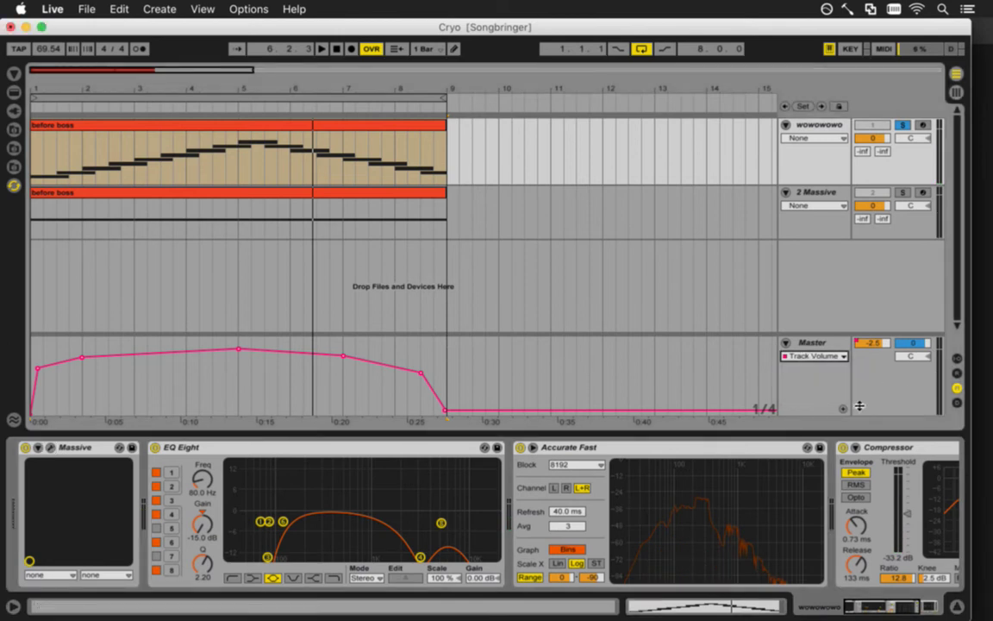
Reopen the before boss clip's notes, copy the wowowowo clip to bar 11 and deactivate the copy
{"action": "double_click", "coordinate": [258, 127]}
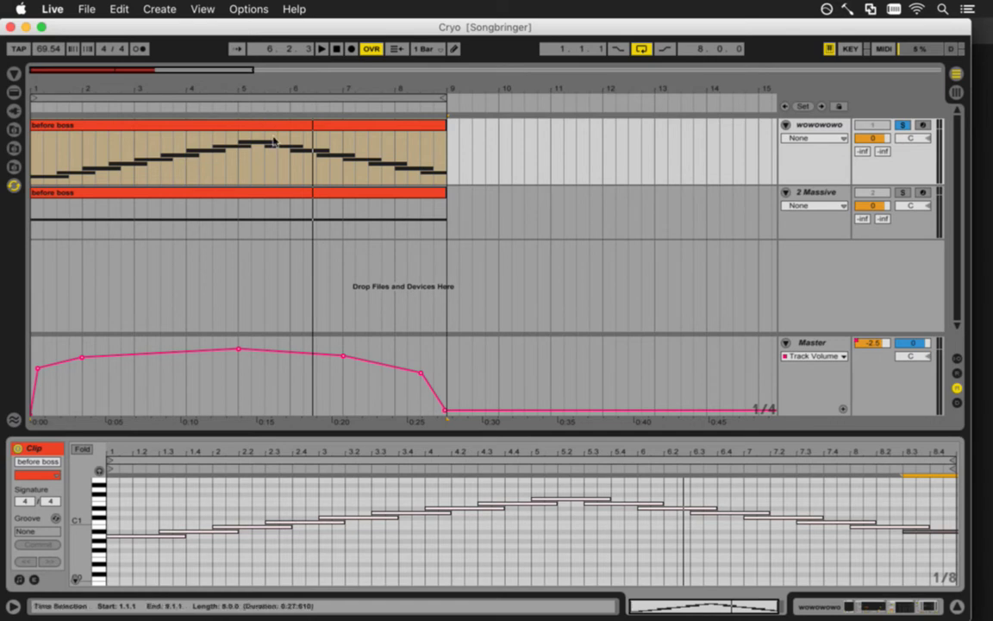
{"action": "left_click_drag", "start_coordinate": [272, 452], "coordinate": [269, 444]}
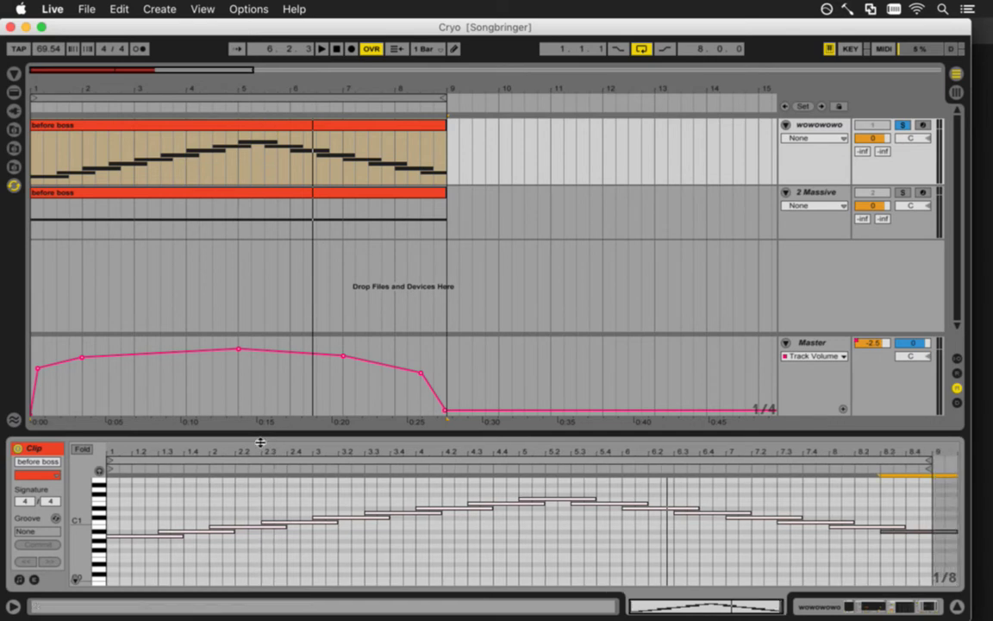
{"action": "left_click_drag", "start_coordinate": [61, 131], "coordinate": [579, 149]}
{"action": "right_click", "coordinate": [569, 129]}
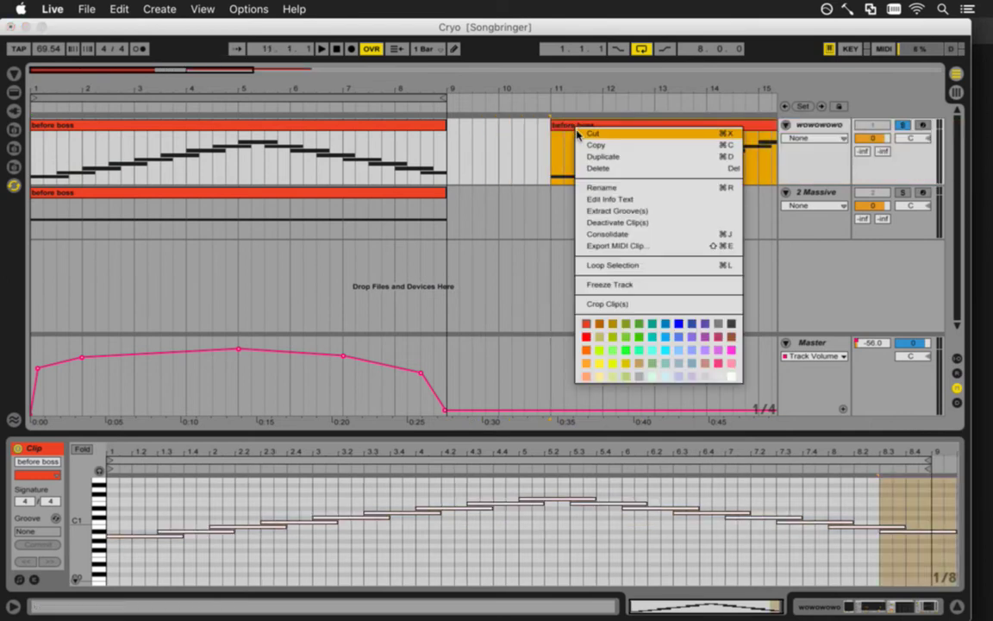
{"action": "left_click", "coordinate": [594, 224]}
Delete every note except the first A0 note from the original before boss clip on the wowowowo track
{"action": "left_click", "coordinate": [269, 129]}
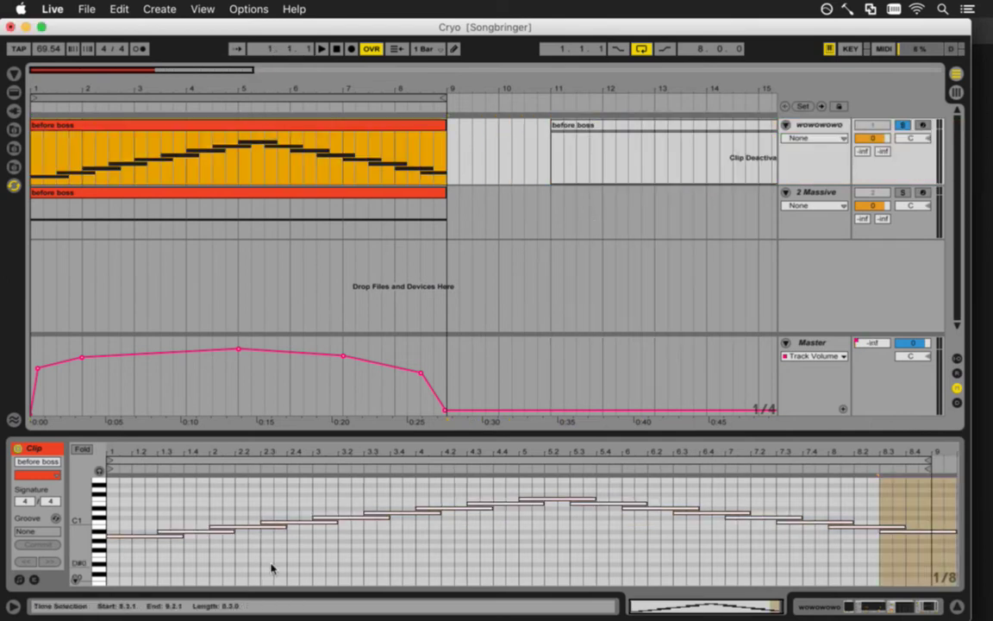
{"action": "left_click_drag", "start_coordinate": [899, 564], "coordinate": [187, 497]}
{"action": "key", "text": "Delete"}
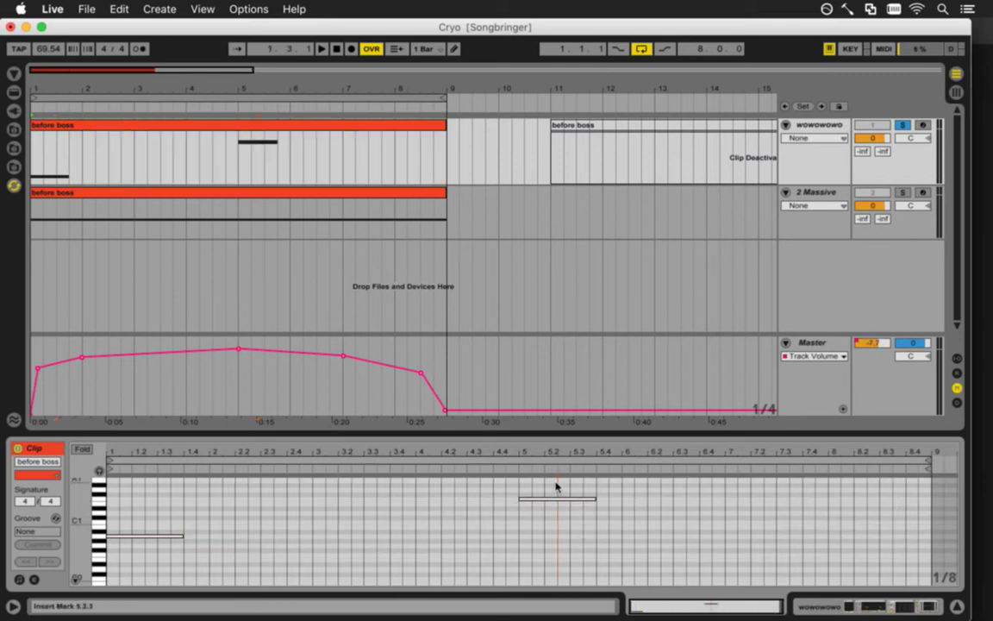
{"action": "left_click", "coordinate": [557, 498]}
{"action": "key", "text": "Delete"}
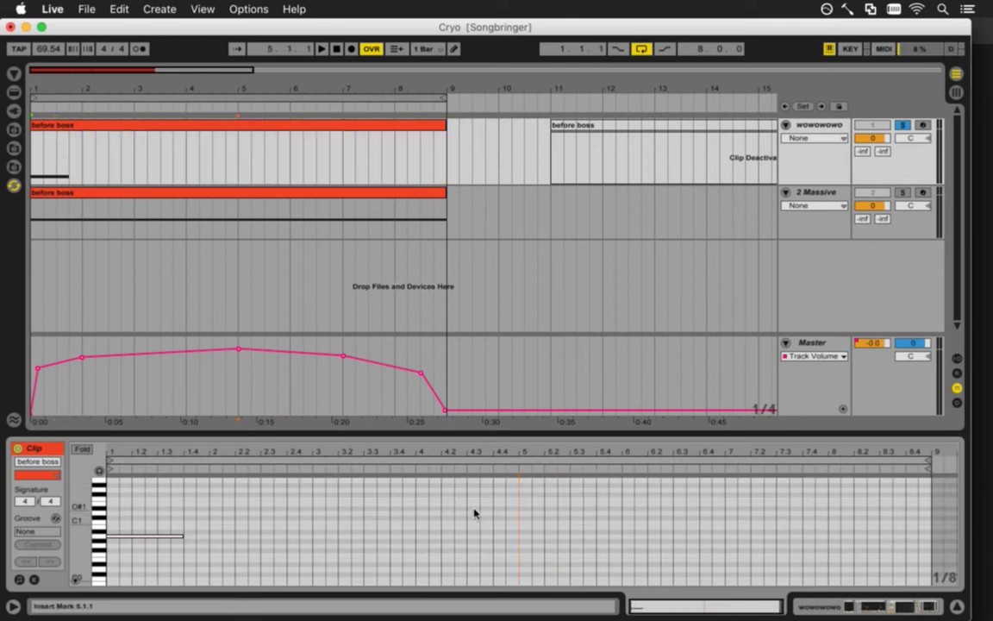
Move the remaining note up to C1, stretch it to the full eight bars and play it
{"action": "left_click", "coordinate": [140, 536]}
{"action": "left_click_drag", "start_coordinate": [138, 533], "coordinate": [138, 522]}
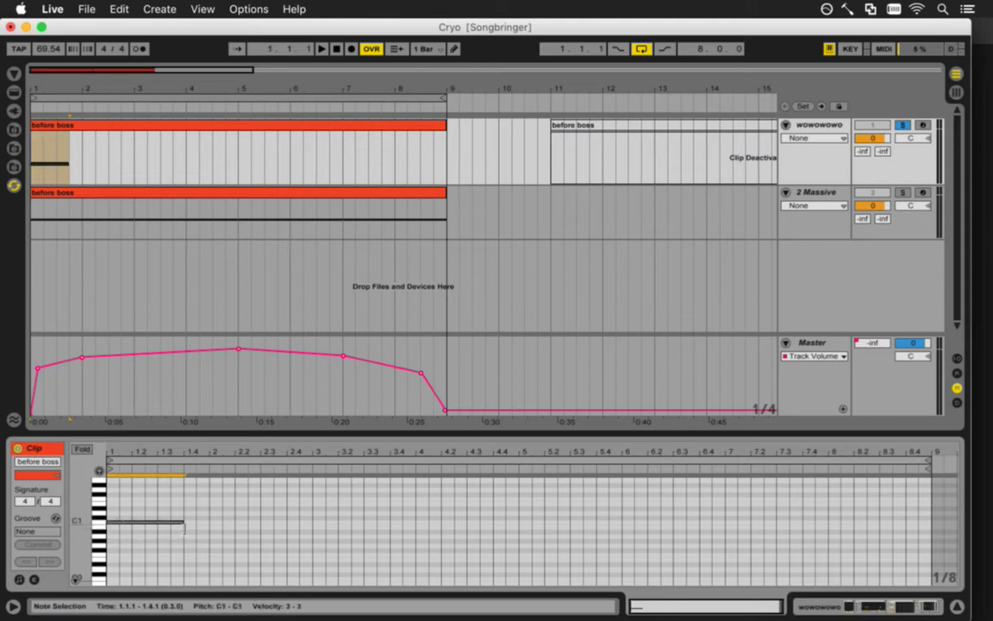
{"action": "left_click_drag", "start_coordinate": [182, 529], "coordinate": [903, 532]}
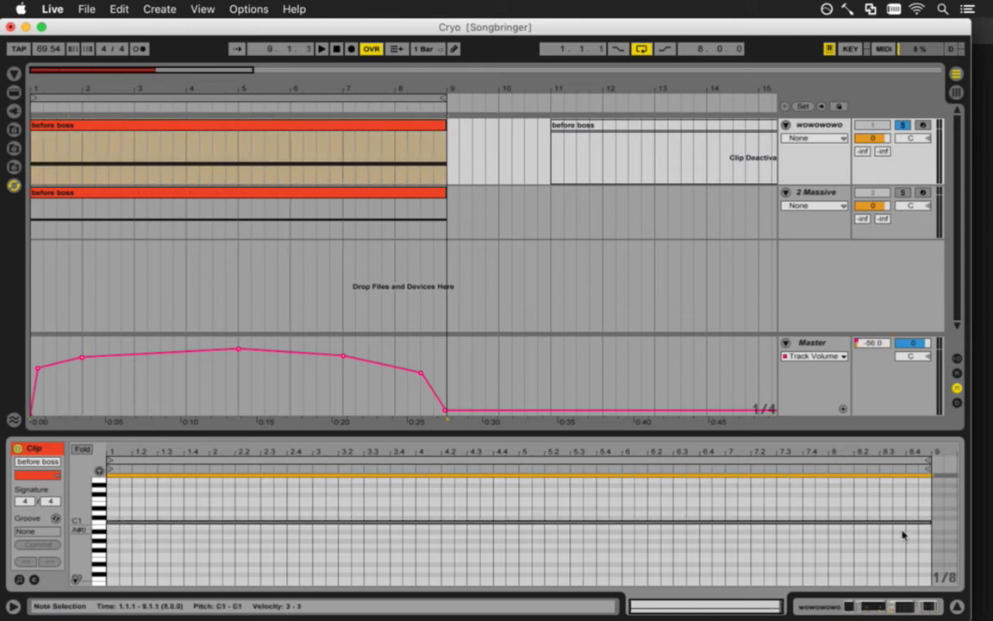
{"action": "key", "text": "space"}
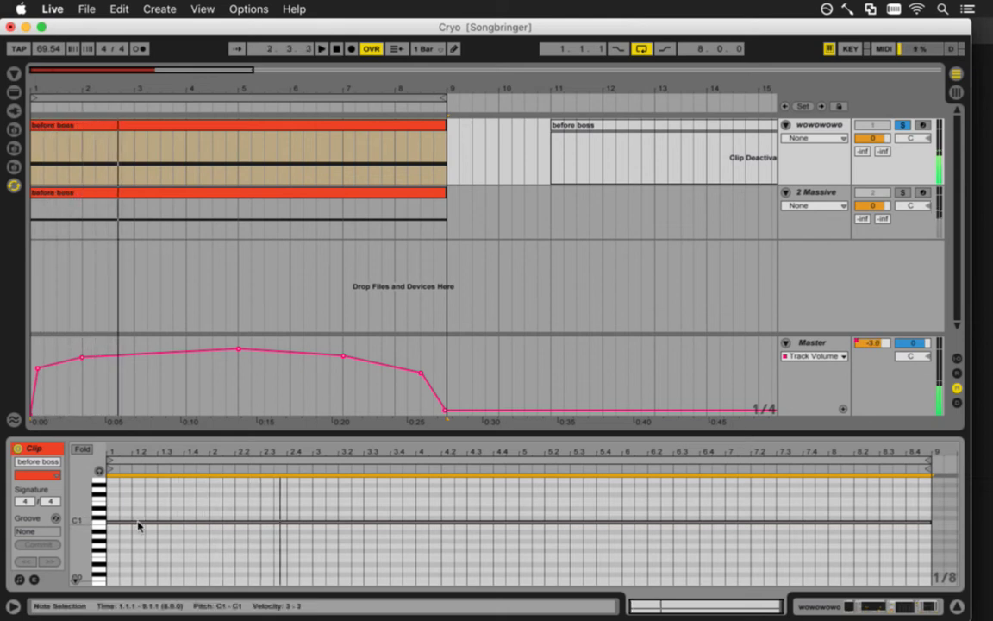
Lower the eight-bar note first to F#0 and finally to F0, listening to each pitch
{"action": "key", "text": "space"}
{"action": "mouse_move", "coordinate": [141, 528]}
{"action": "left_mouse_down"}
{"action": "mouse_move", "coordinate": [137, 541]}
{"action": "mouse_move", "coordinate": [135, 529]}
{"action": "left_mouse_up"}
{"action": "key", "text": "space"}
{"action": "key", "text": "space"}
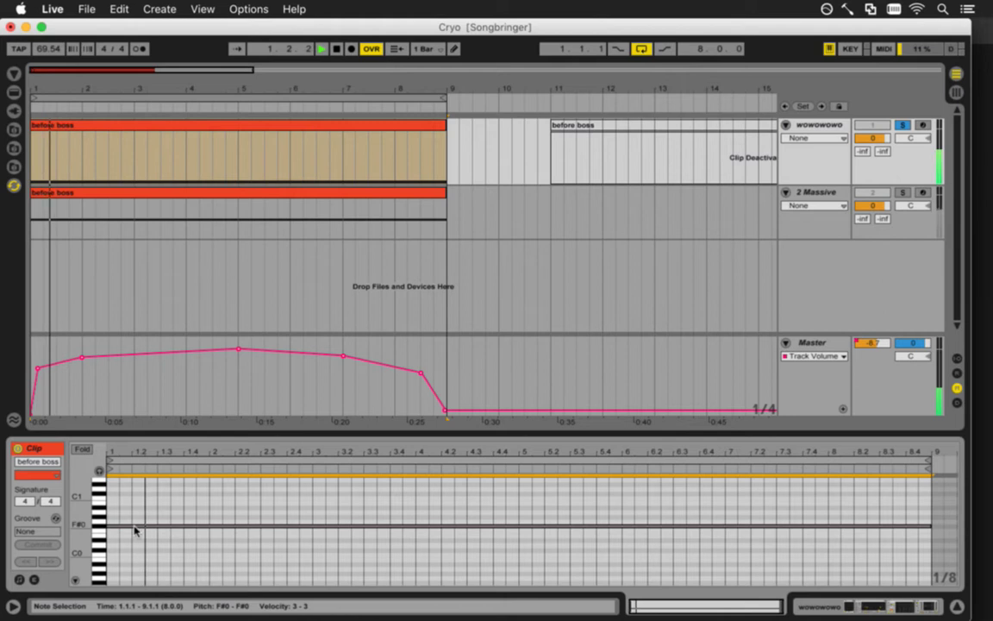
{"action": "left_click", "coordinate": [132, 527]}
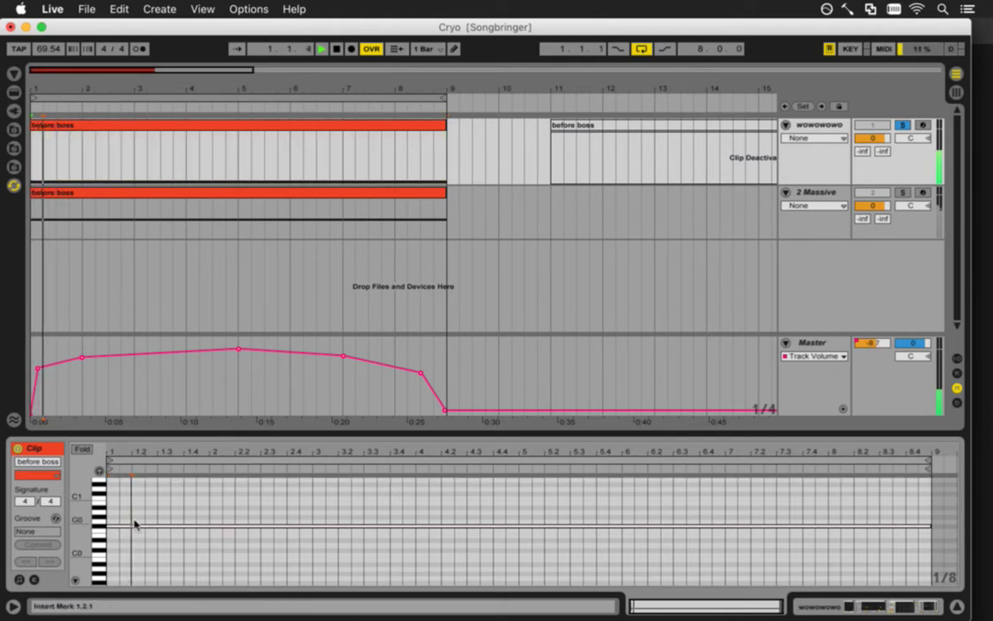
{"action": "key", "text": "space"}
{"action": "left_click_drag", "start_coordinate": [130, 525], "coordinate": [134, 531]}
{"action": "key", "text": "space"}
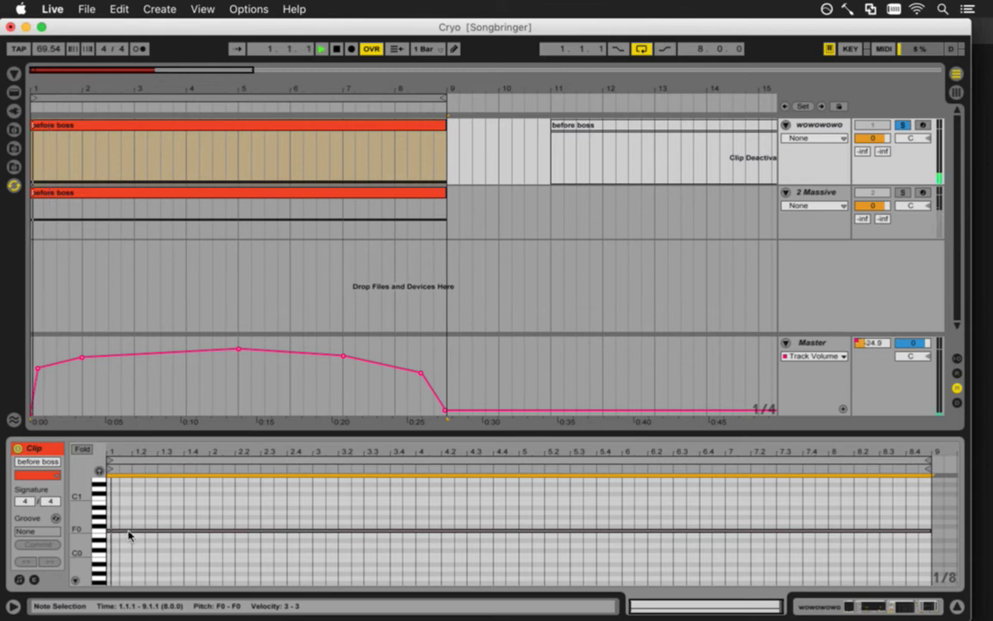
{"action": "scroll", "coordinate": [84, 538], "scroll_direction": "down", "scroll_amount": 2}
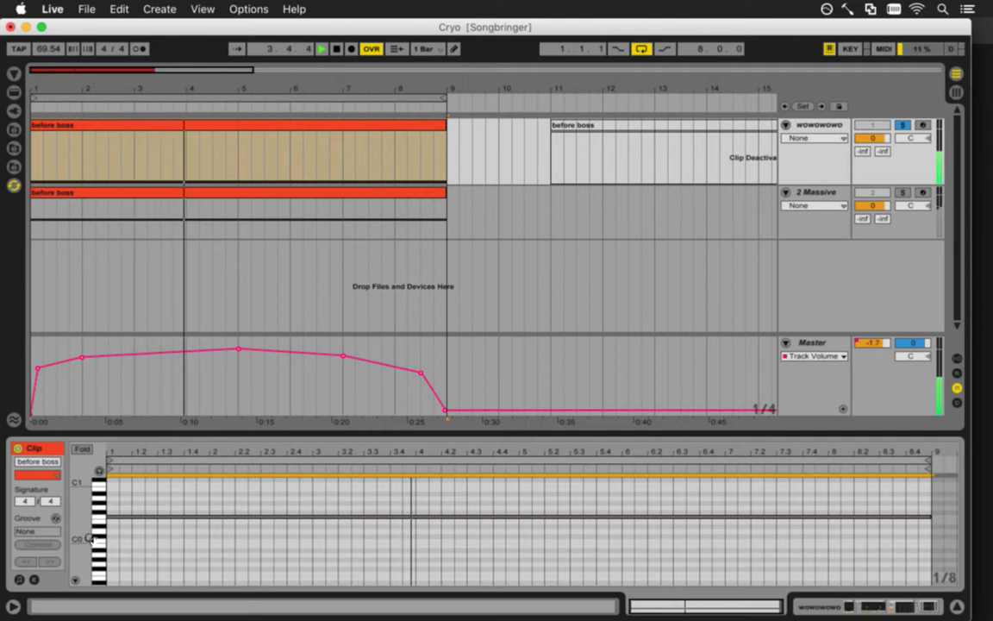
Turn off bands 8 and 4 of the wowowowo track's EQ Eight and play the clip again from the start
{"action": "key", "text": "shift+Tab"}
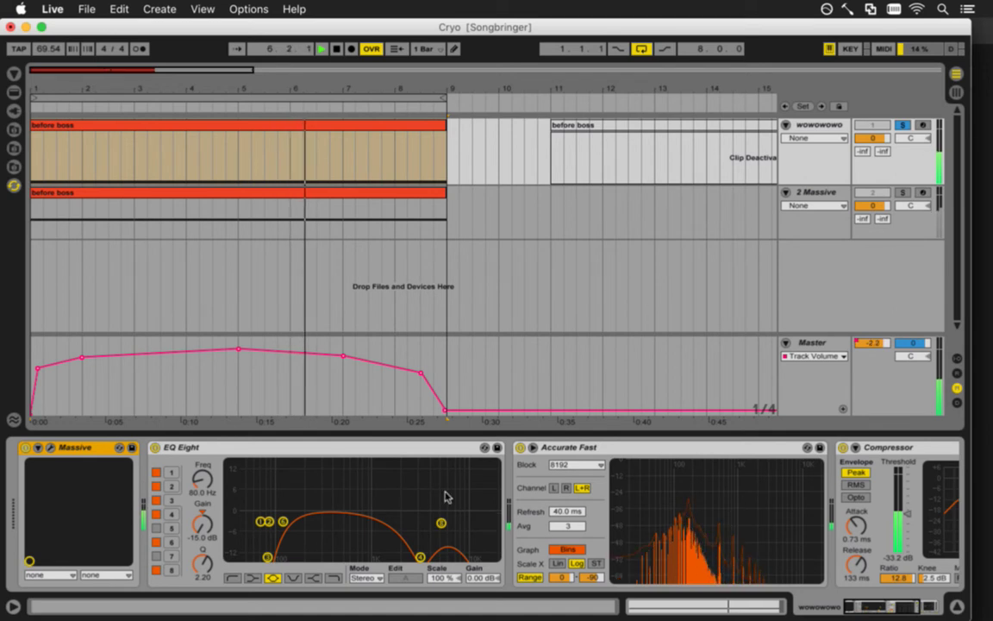
{"action": "left_click", "coordinate": [155, 570]}
{"action": "left_click", "coordinate": [156, 514]}
{"action": "key", "text": "space"}
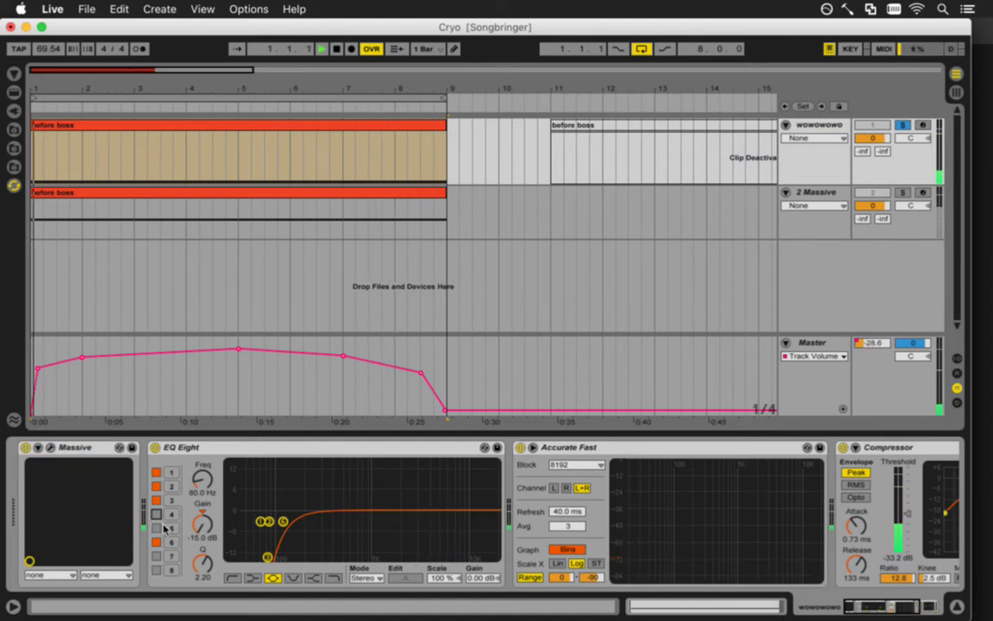
Play the clip, then switch to Chrome, like the newest reply in the Twitter notifications and close both browser tabs
{"action": "key", "text": "space"}
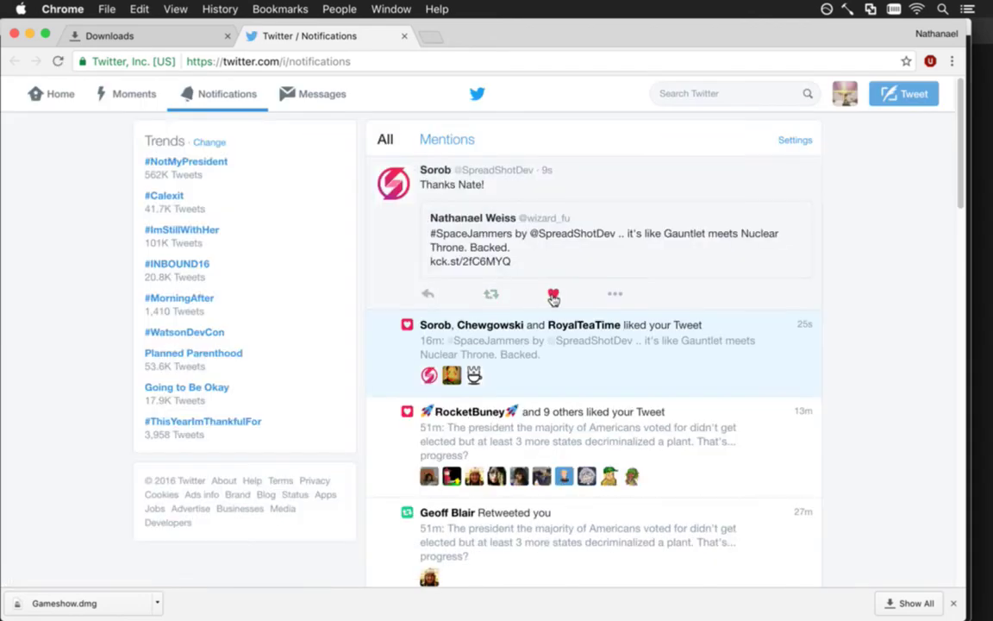
{"action": "left_click", "coordinate": [554, 297]}
{"action": "key", "text": "super+w"}
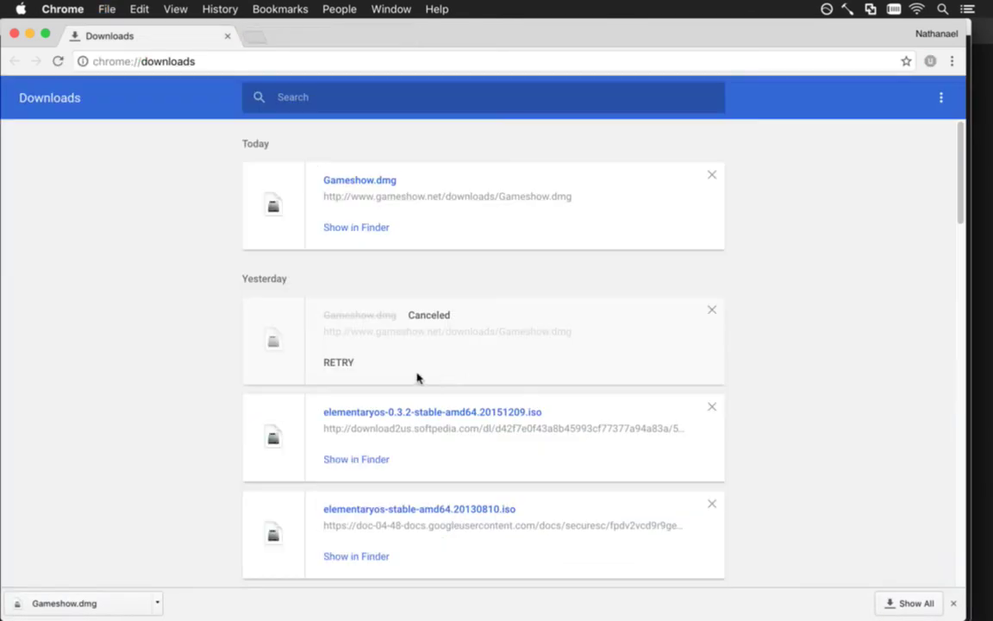
{"action": "key", "text": "super+w"}
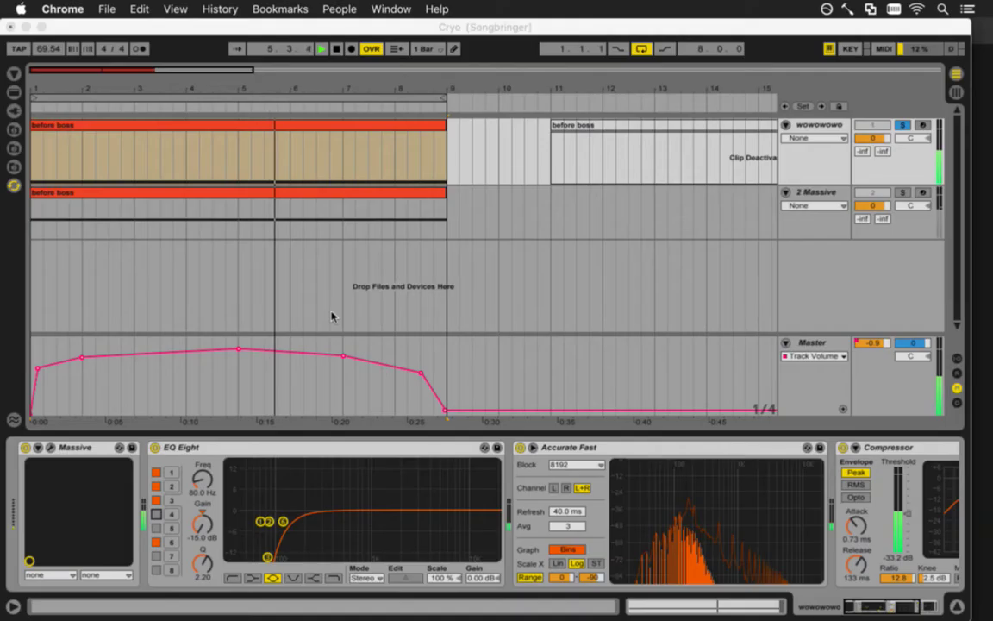
Back in Live, stop playback, open the wowowowo track's Massive synth editor and play the clip from the start
{"action": "left_click", "coordinate": [269, 220]}
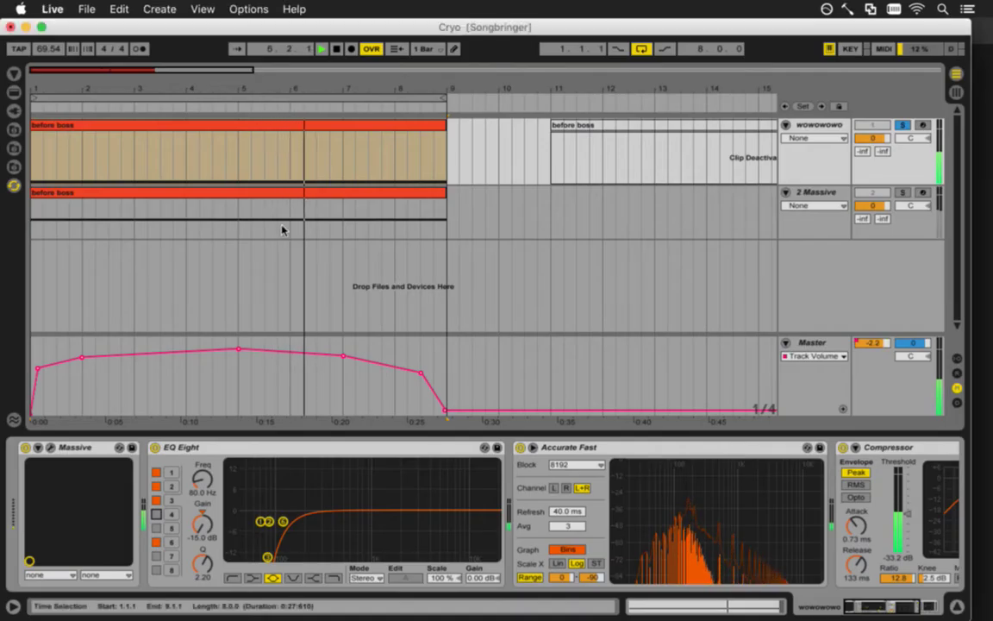
{"action": "key", "text": "space"}
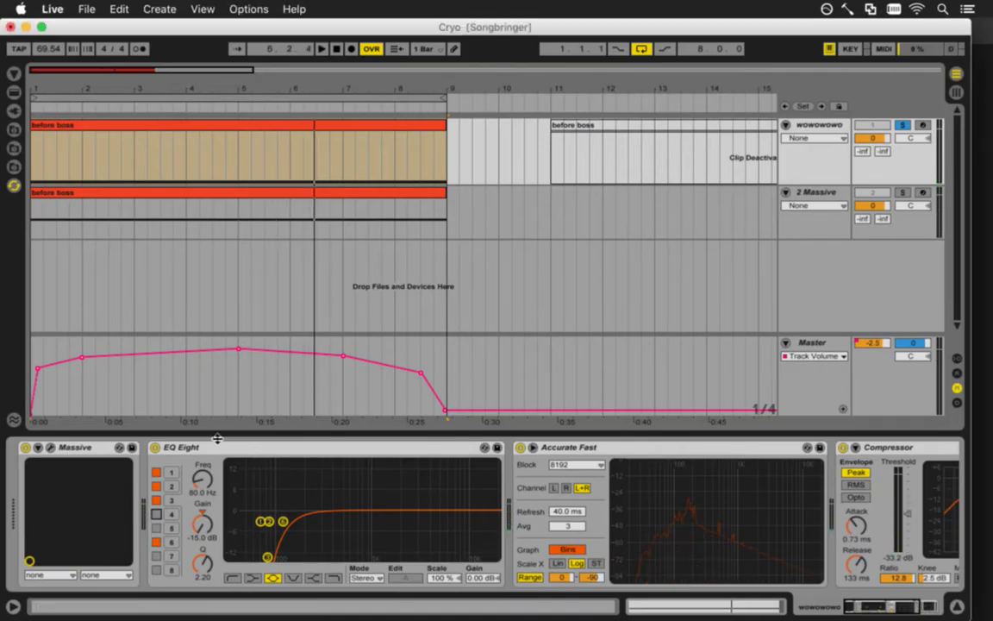
{"action": "left_click", "coordinate": [51, 447]}
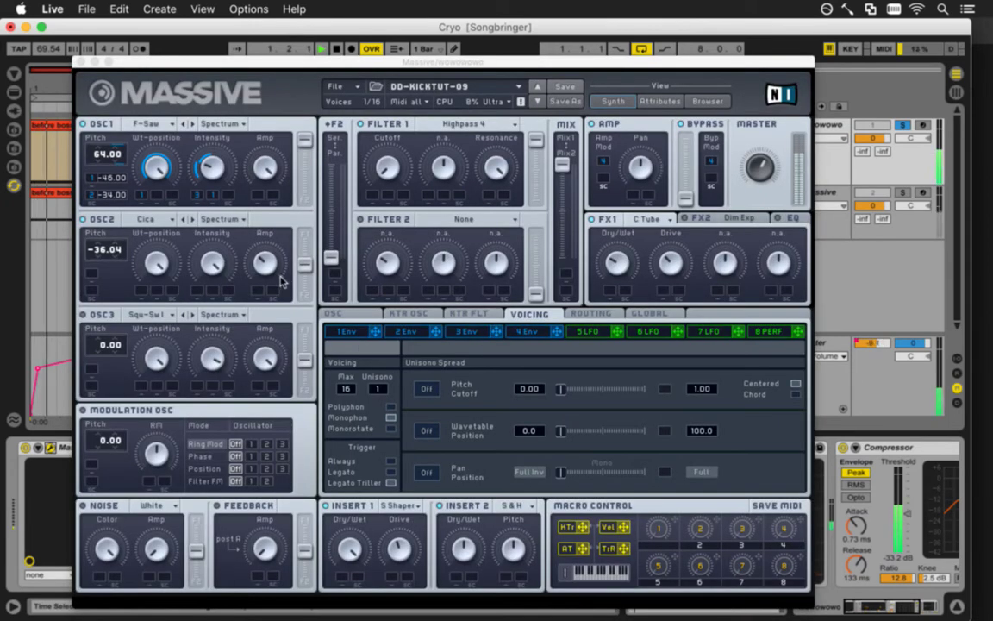
{"action": "key", "text": "space"}
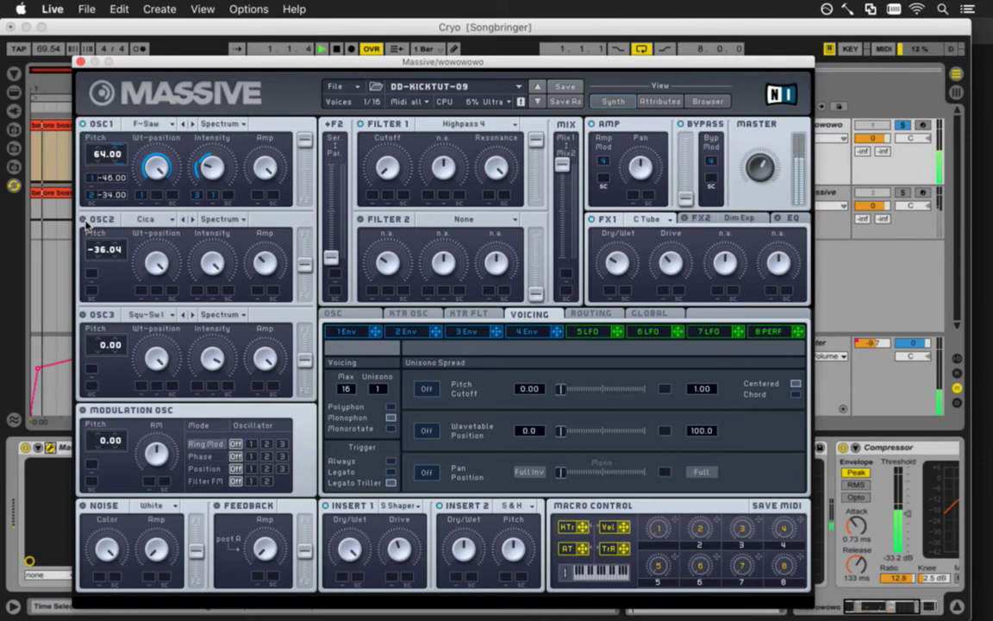
{"action": "key", "text": "space"}
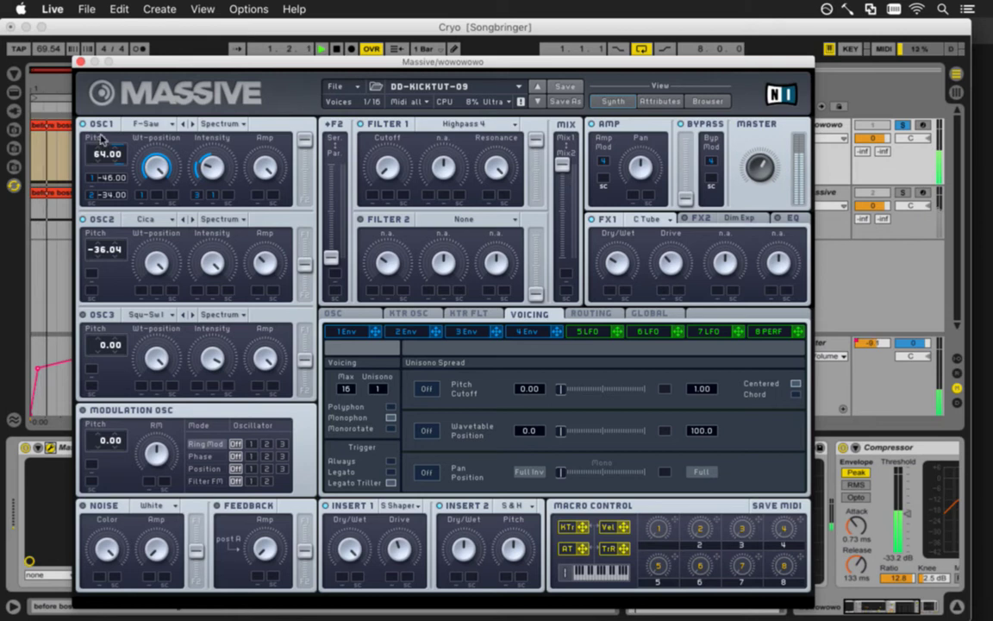
Audition different wavetables for oscillator 1 in Massive during playback and settle on Sonic
{"action": "left_click", "coordinate": [192, 124]}
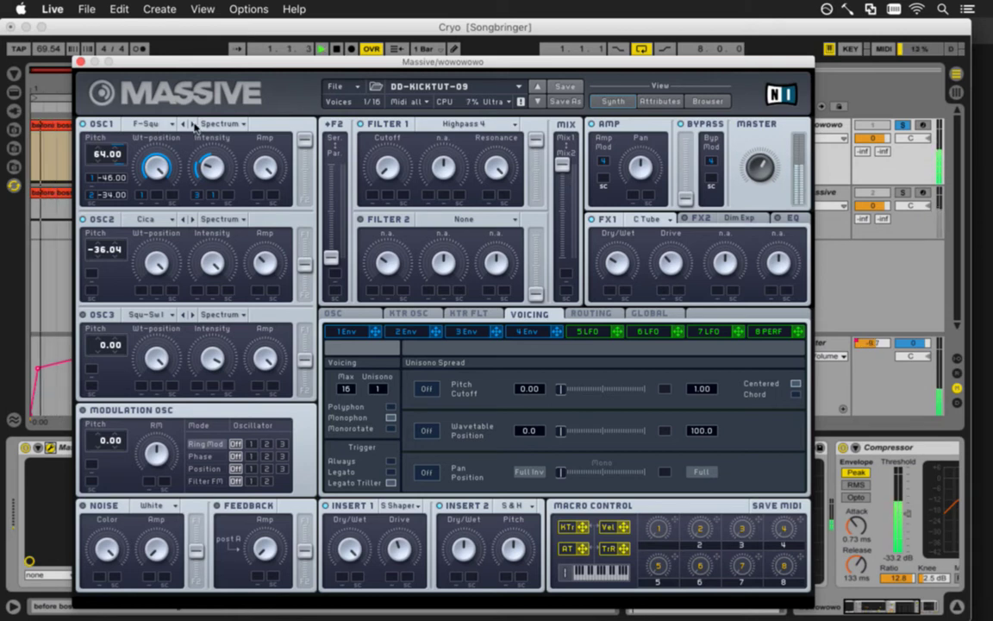
{"action": "left_click", "coordinate": [194, 125]}
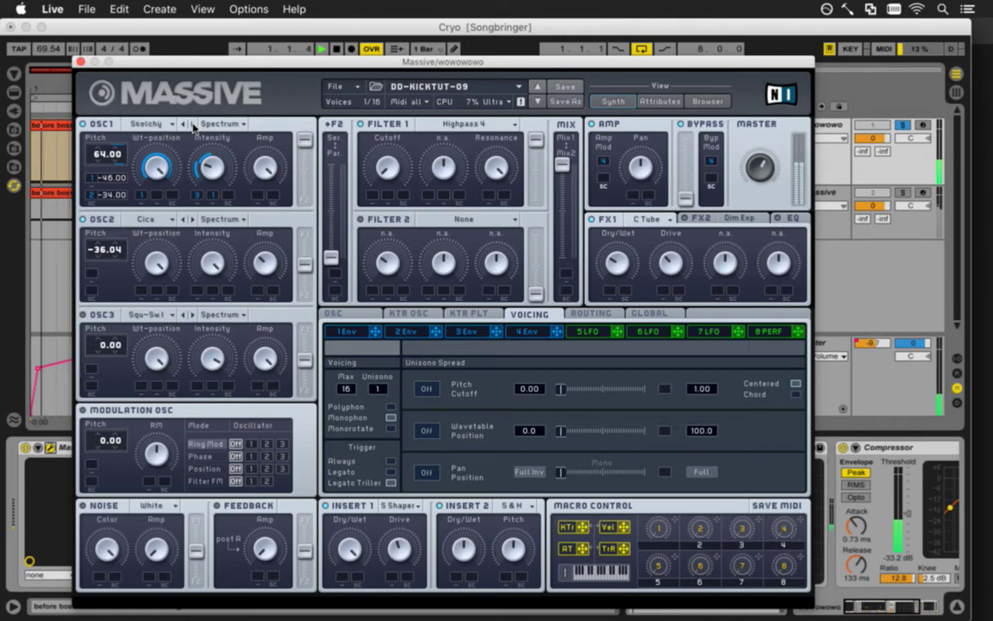
{"action": "left_click", "coordinate": [193, 125]}
{"action": "left_click", "coordinate": [184, 125]}
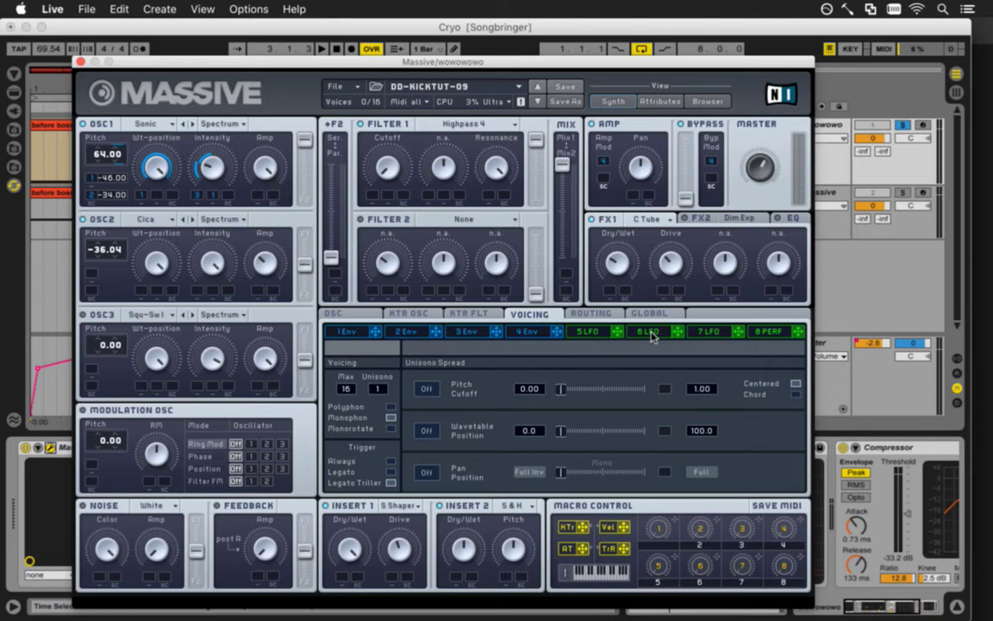
Assign modulator 8 to oscillator 2's pitch and change the modulator's type from Performer to Stepper
{"action": "left_click", "coordinate": [773, 334]}
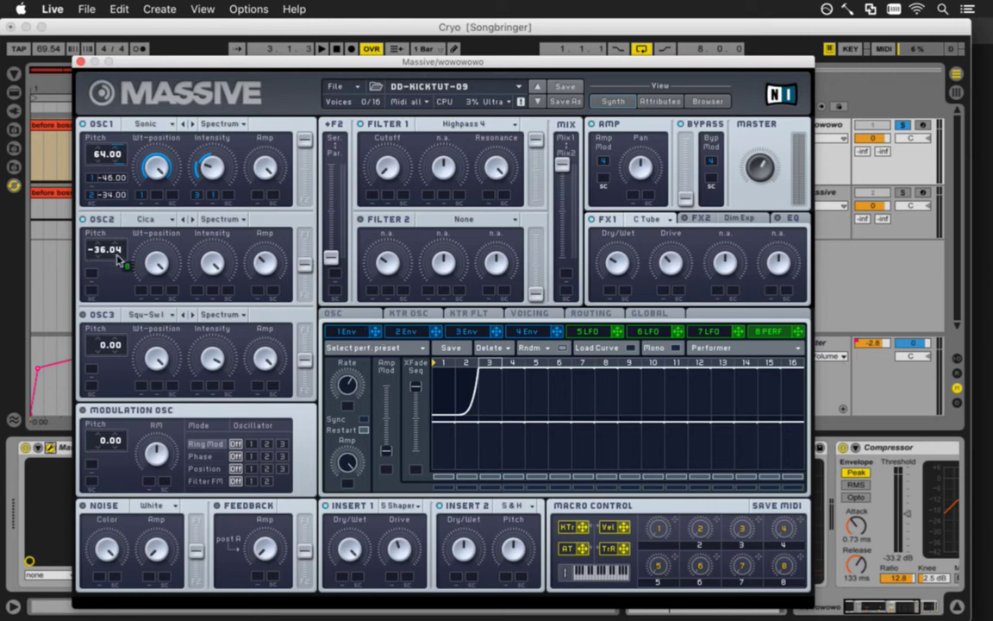
{"action": "left_click_drag", "start_coordinate": [118, 259], "coordinate": [91, 273]}
{"action": "key", "text": "space"}
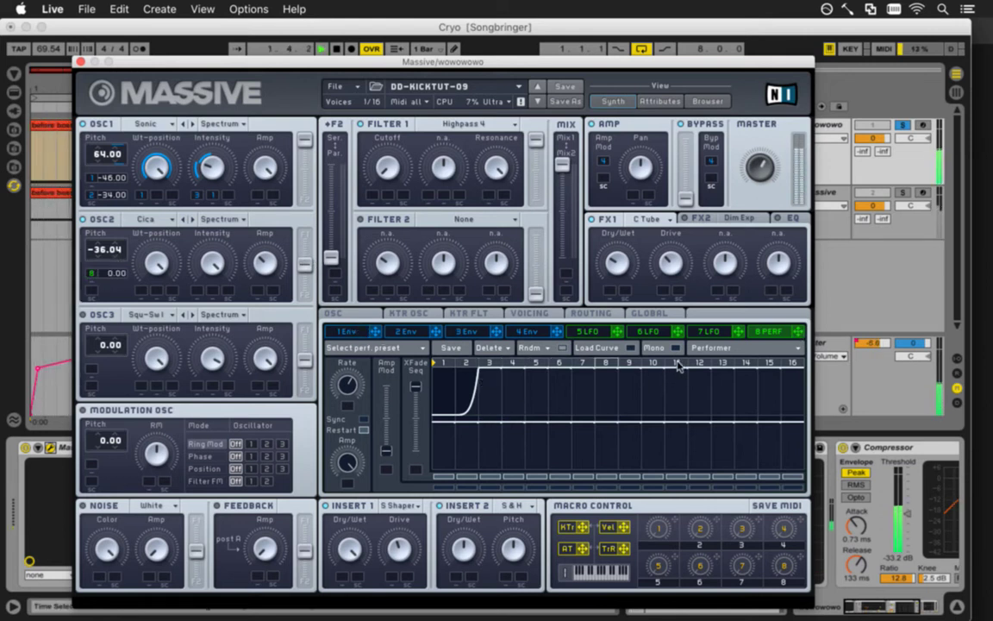
{"action": "left_click", "coordinate": [700, 348]}
{"action": "left_click", "coordinate": [715, 371]}
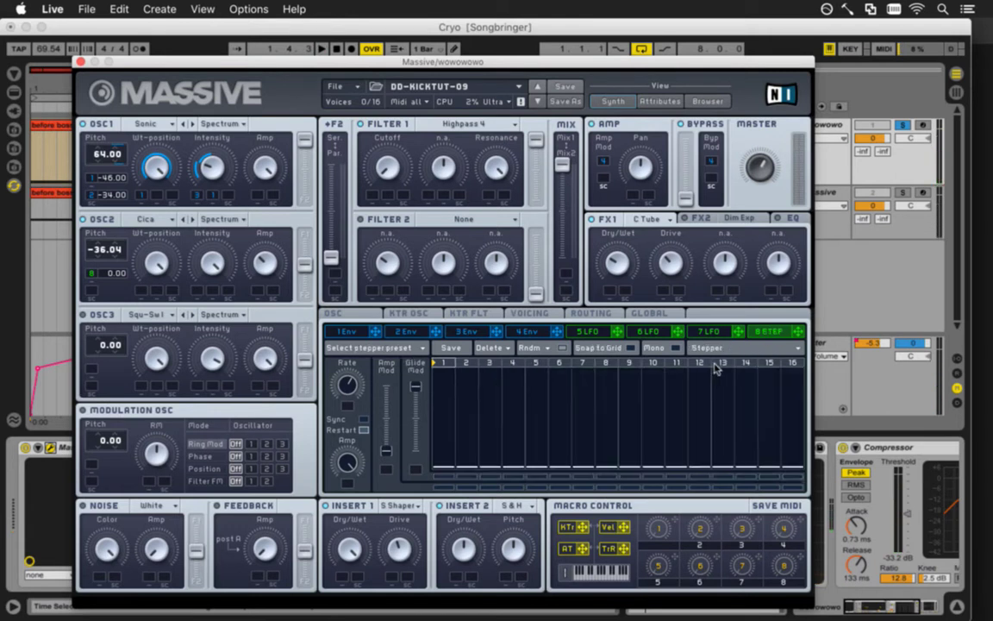
Draw a rising staircase across stepper steps 2 to 16 and set oscillator 2's pitch modulation amount to 12.00
{"action": "mouse_move", "coordinate": [468, 466]}
{"action": "left_mouse_down"}
{"action": "mouse_move", "coordinate": [499, 448]}
{"action": "mouse_move", "coordinate": [705, 414]}
{"action": "mouse_move", "coordinate": [792, 382]}
{"action": "left_mouse_up"}
{"action": "key", "text": "space"}
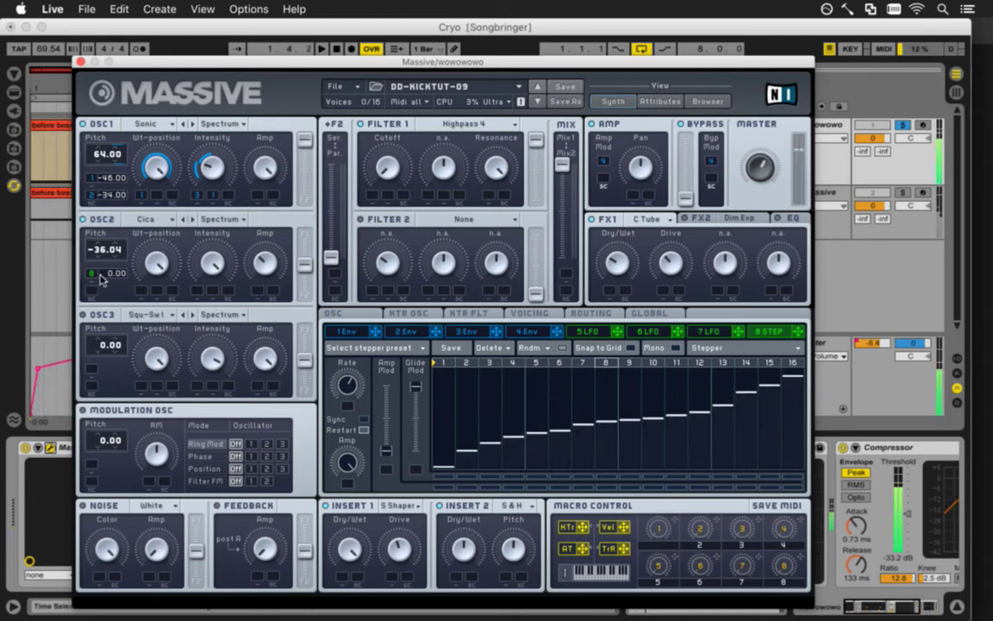
{"action": "left_click_drag", "start_coordinate": [115, 275], "coordinate": [115, 252]}
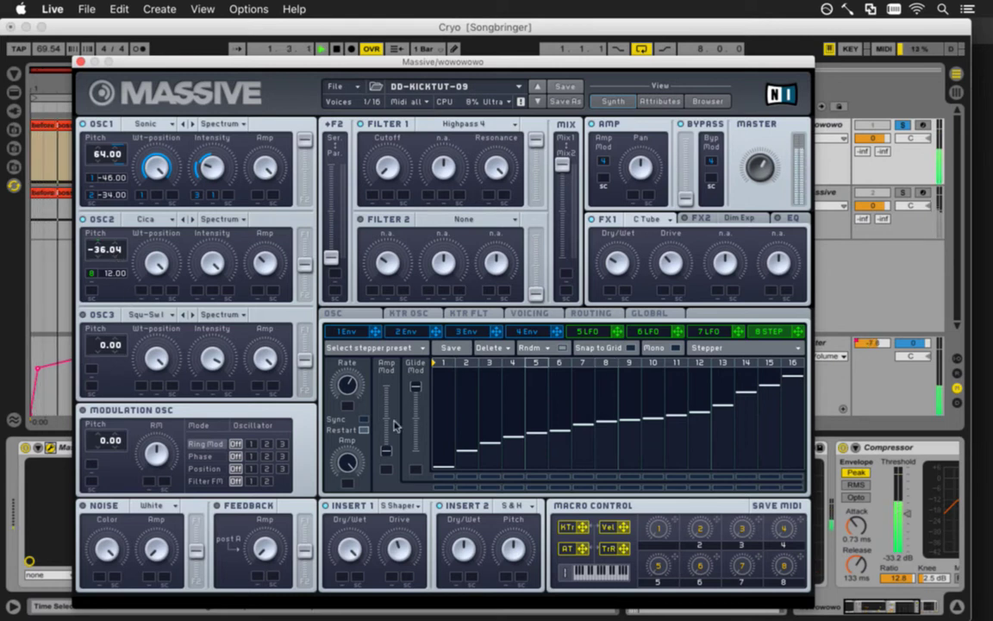
Sync the stepper to the tempo and try ratios of 4/1 and 1/1 before settling on 1/2 during playback
{"action": "key", "text": "space"}
{"action": "left_click", "coordinate": [363, 418]}
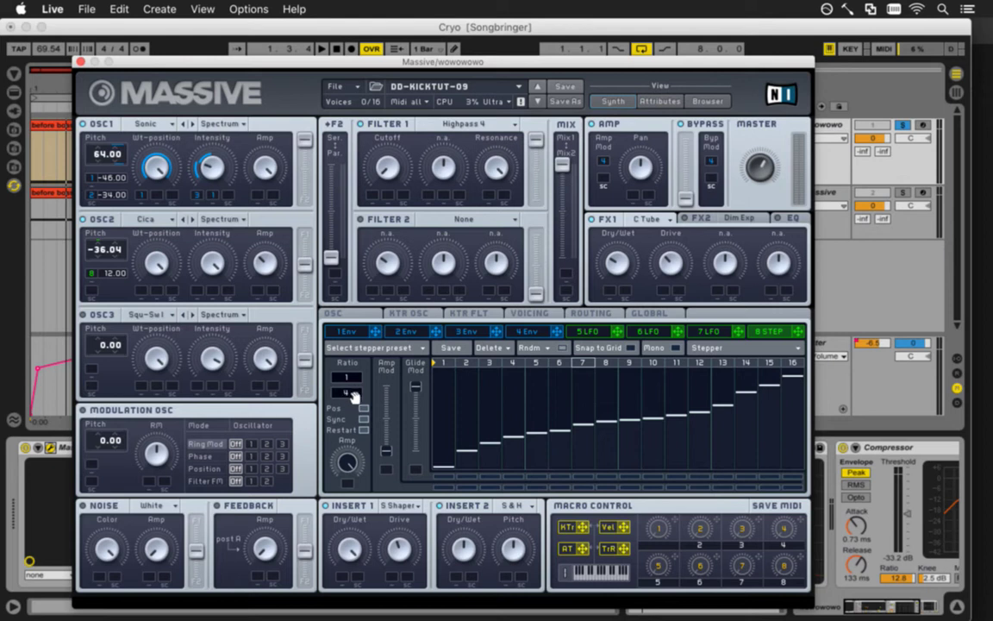
{"action": "left_click_drag", "start_coordinate": [352, 394], "coordinate": [356, 418]}
{"action": "key", "text": "space"}
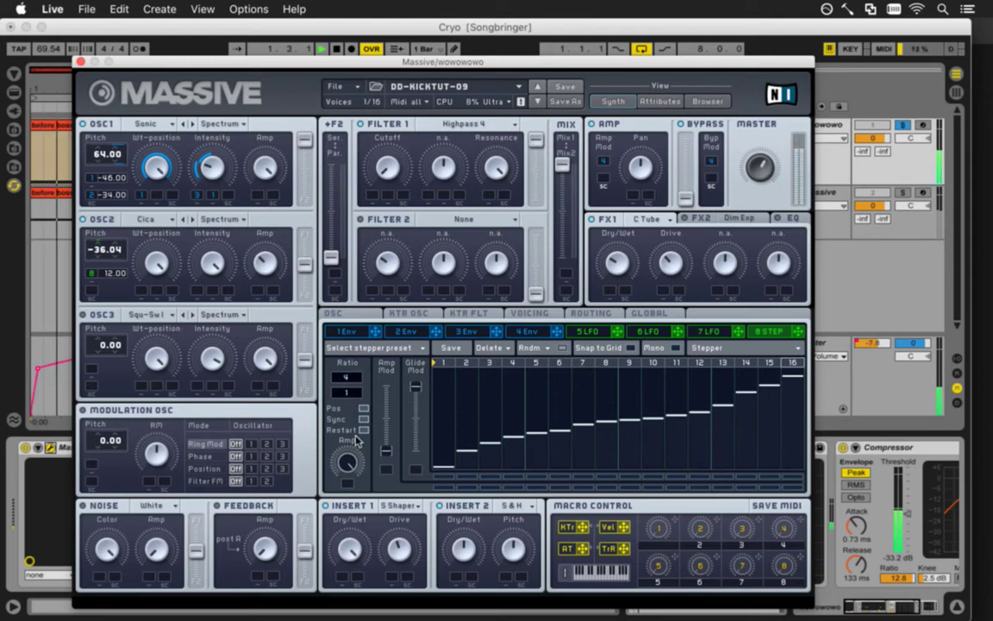
{"action": "left_click_drag", "start_coordinate": [354, 399], "coordinate": [355, 392]}
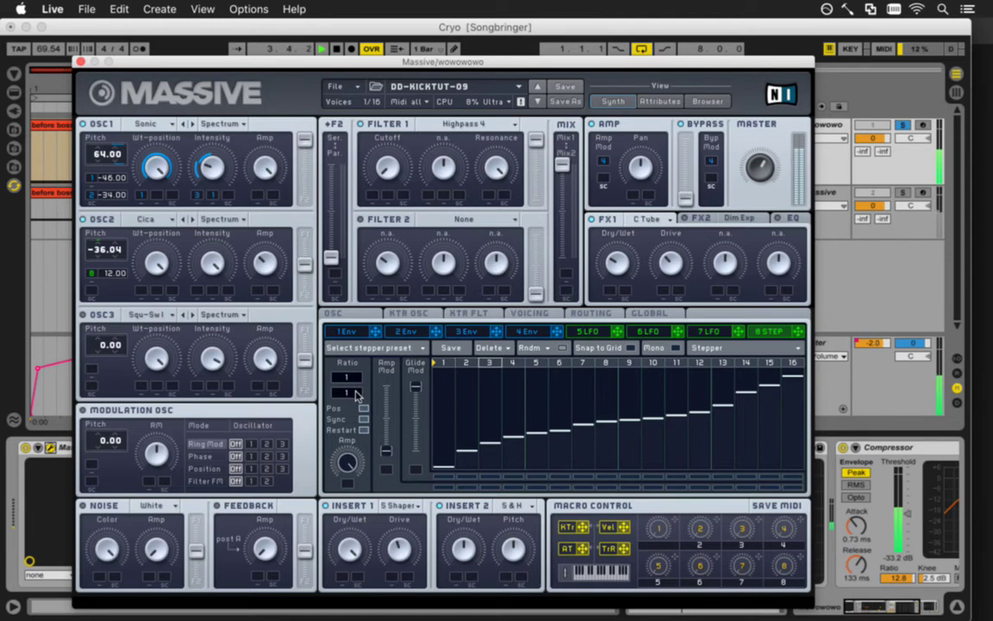
{"action": "left_click_drag", "start_coordinate": [355, 400], "coordinate": [357, 394]}
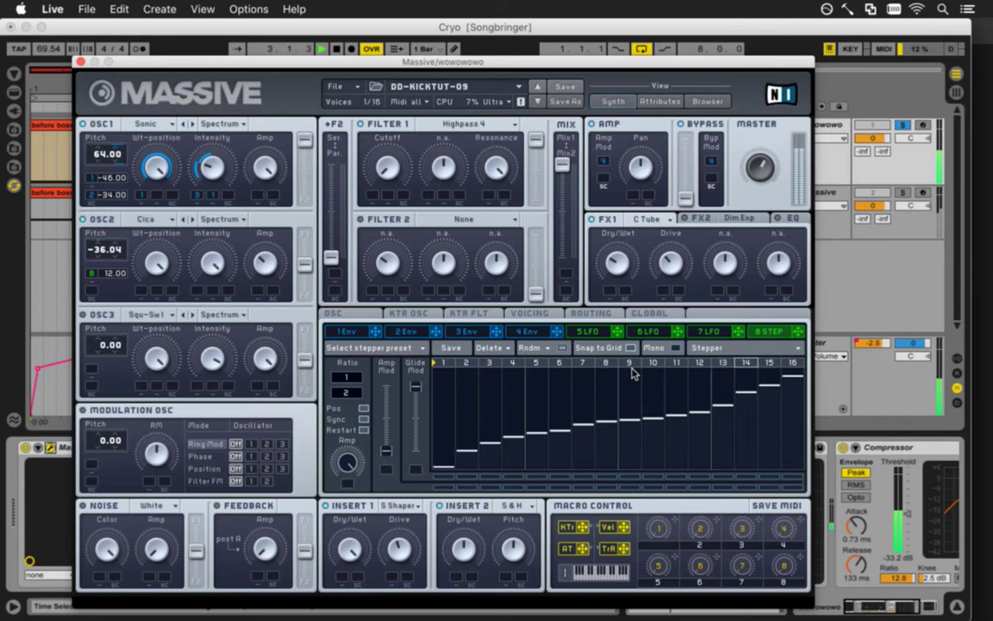
Randomize the stepper's levels and glide several times while listening to the result
{"action": "left_click", "coordinate": [562, 349]}
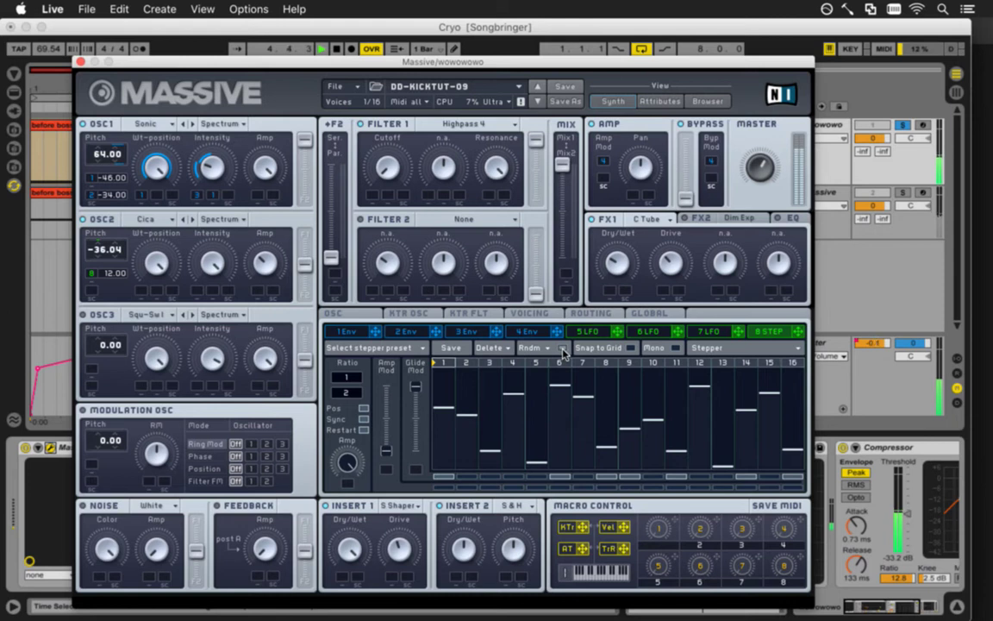
{"action": "left_click", "coordinate": [563, 350]}
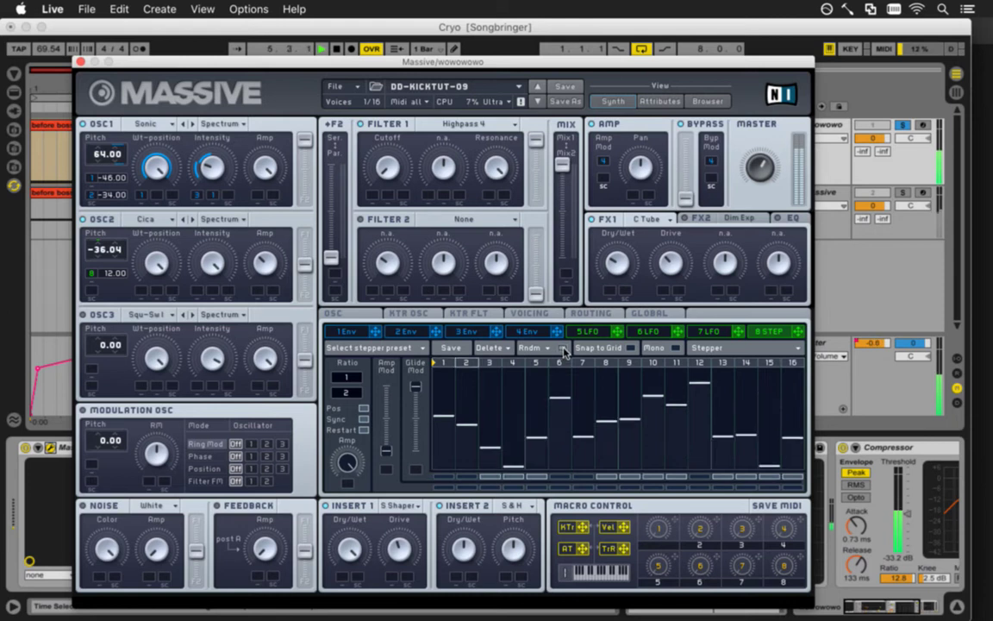
{"action": "left_click", "coordinate": [550, 349]}
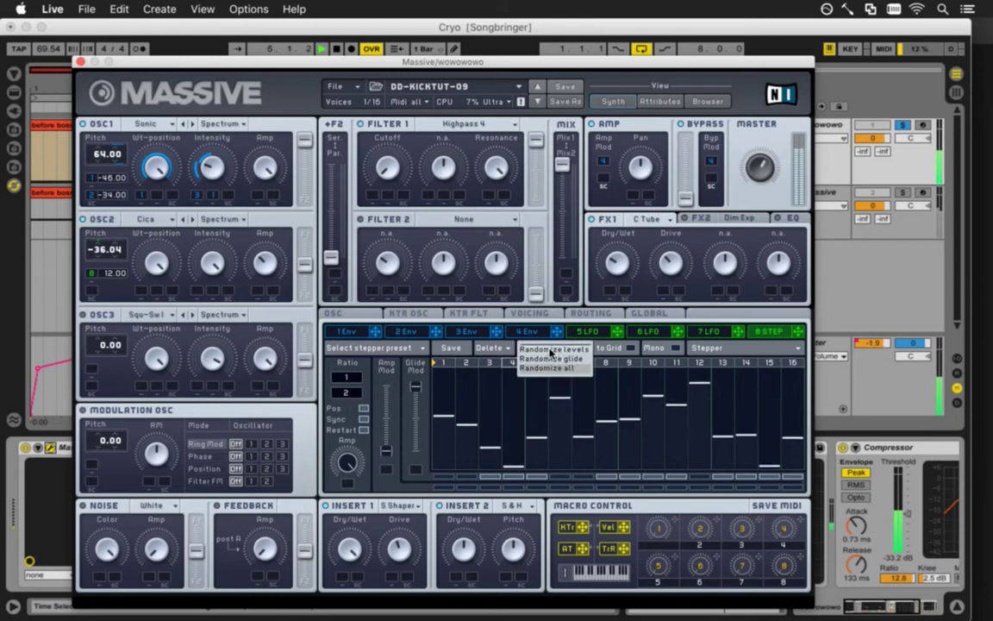
{"action": "left_click", "coordinate": [550, 358]}
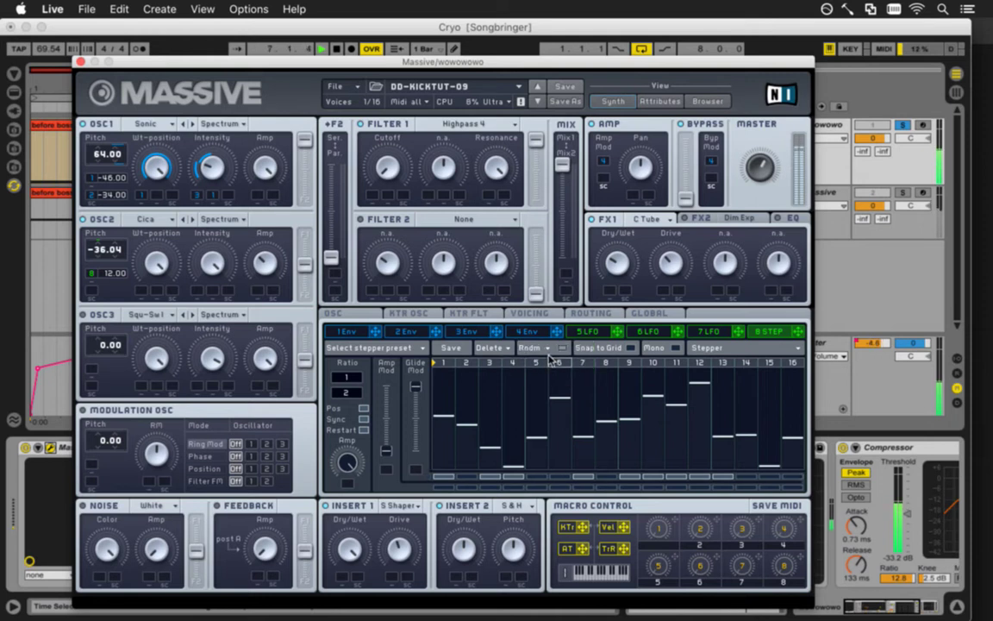
{"action": "left_click", "coordinate": [549, 350]}
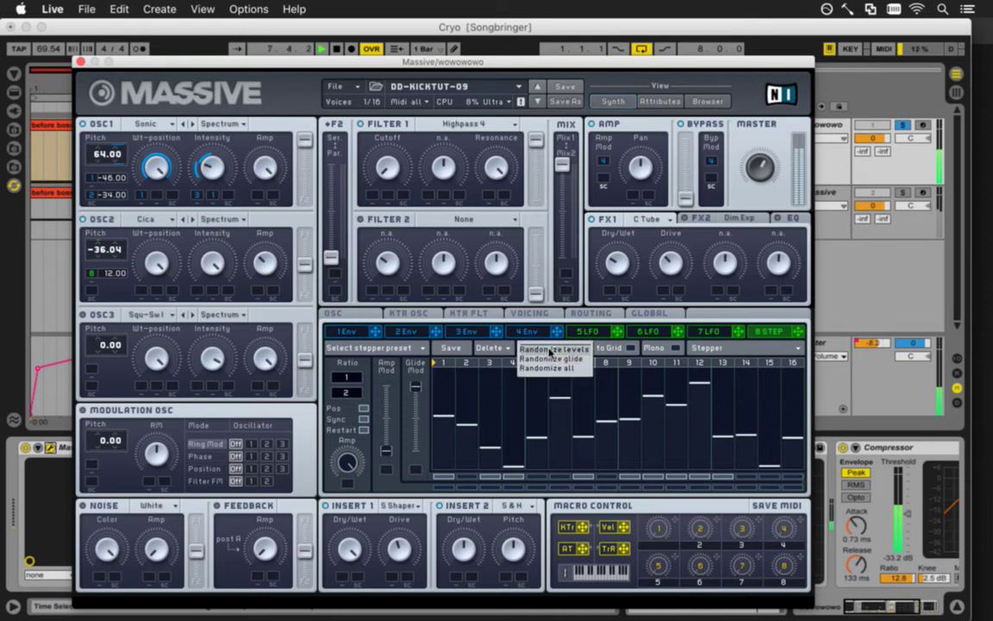
{"action": "left_click", "coordinate": [549, 350]}
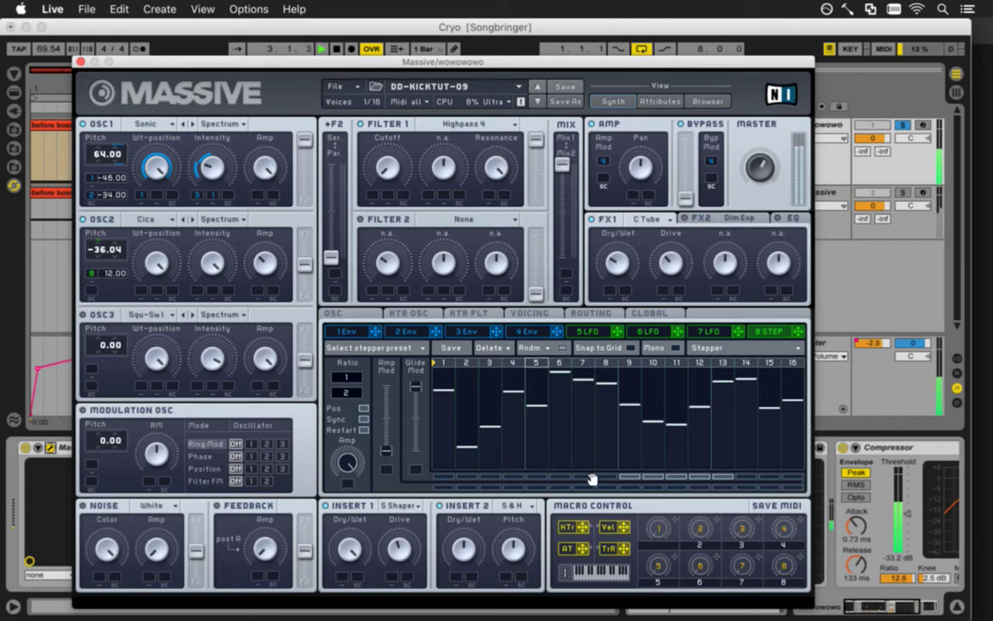
Clear the remaining glide on the stepper and redraw its 16 levels as a gradually rising staircase
{"action": "left_click_drag", "start_coordinate": [636, 477], "coordinate": [683, 476]}
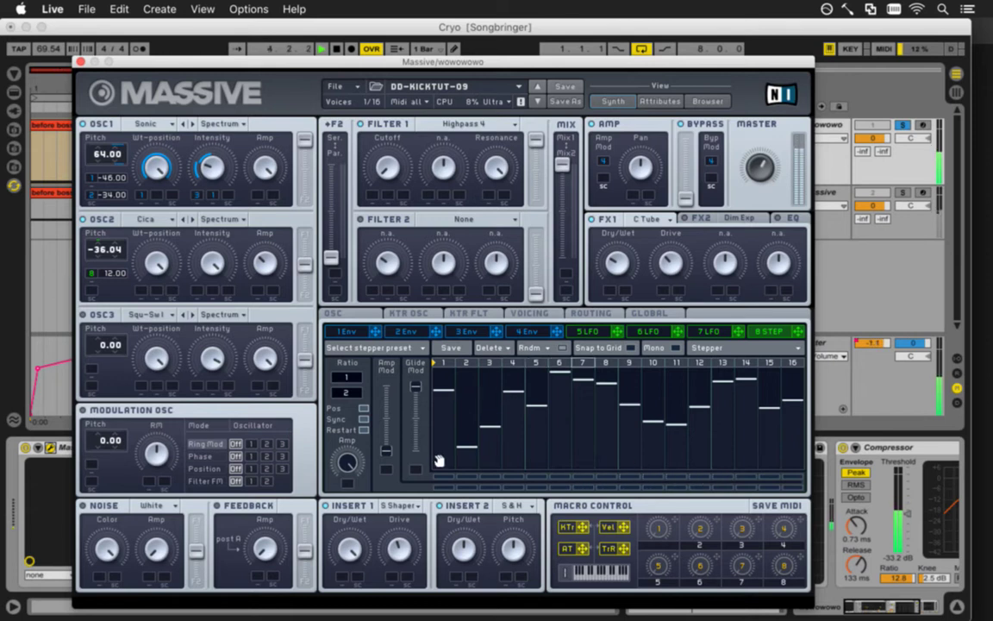
{"action": "mouse_move", "coordinate": [439, 457]}
{"action": "left_mouse_down"}
{"action": "mouse_move", "coordinate": [743, 416]}
{"action": "mouse_move", "coordinate": [787, 381]}
{"action": "left_mouse_up"}
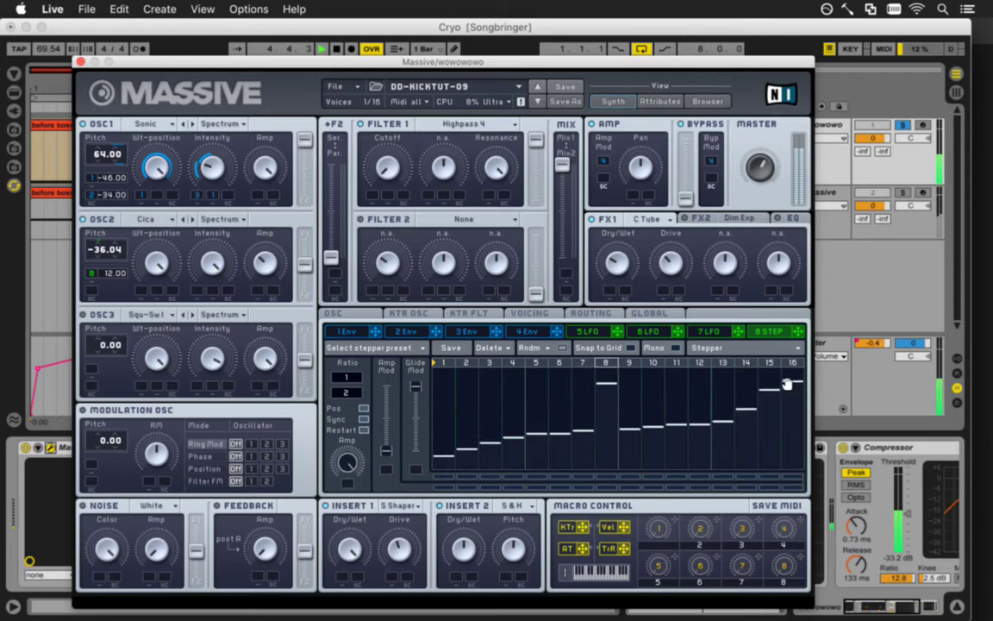
{"action": "left_click_drag", "start_coordinate": [609, 421], "coordinate": [609, 426]}
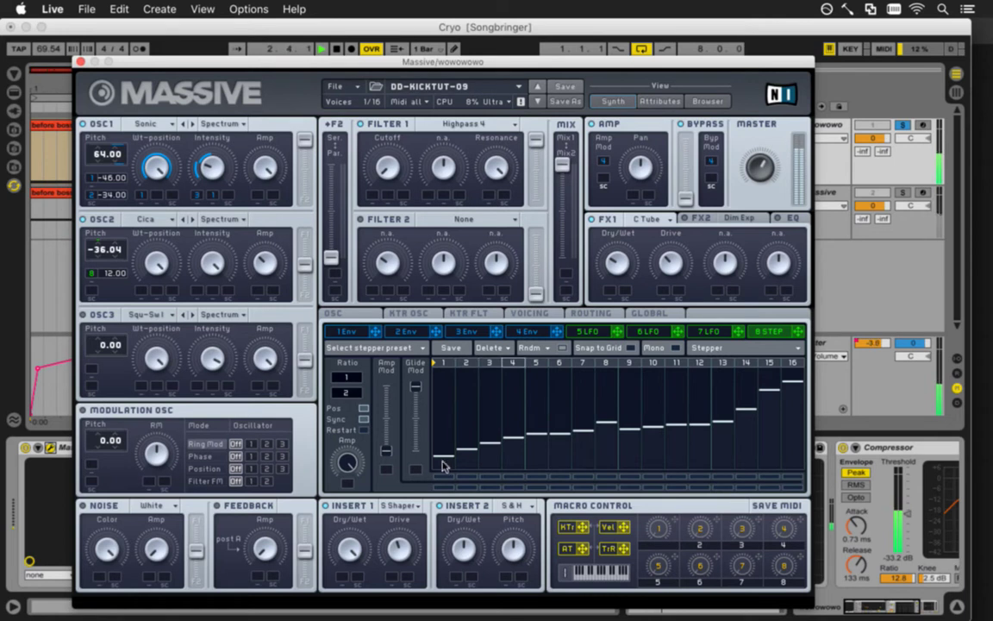
Redraw all 16 stepper levels as a jagged up-and-down pattern starting at the lowest level and play the clip
{"action": "key", "text": "space"}
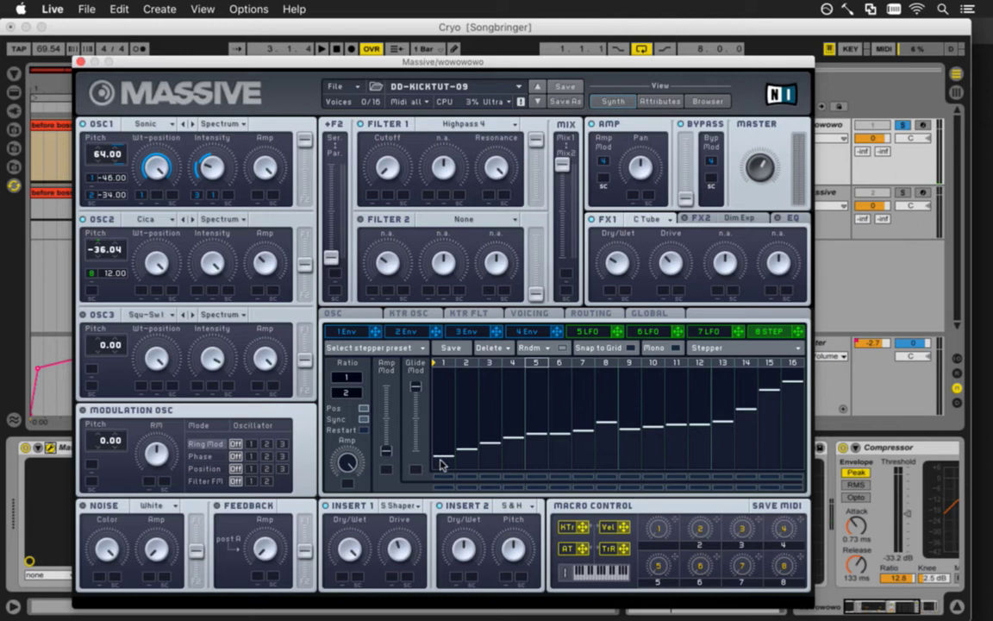
{"action": "mouse_move", "coordinate": [442, 464]}
{"action": "left_mouse_down"}
{"action": "mouse_move", "coordinate": [468, 444]}
{"action": "mouse_move", "coordinate": [509, 373]}
{"action": "mouse_move", "coordinate": [533, 381]}
{"action": "mouse_move", "coordinate": [580, 445]}
{"action": "mouse_move", "coordinate": [632, 450]}
{"action": "mouse_move", "coordinate": [656, 395]}
{"action": "mouse_move", "coordinate": [690, 405]}
{"action": "mouse_move", "coordinate": [714, 443]}
{"action": "mouse_move", "coordinate": [742, 429]}
{"action": "mouse_move", "coordinate": [768, 394]}
{"action": "mouse_move", "coordinate": [790, 416]}
{"action": "mouse_move", "coordinate": [791, 435]}
{"action": "left_mouse_up"}
{"action": "key", "text": "space"}
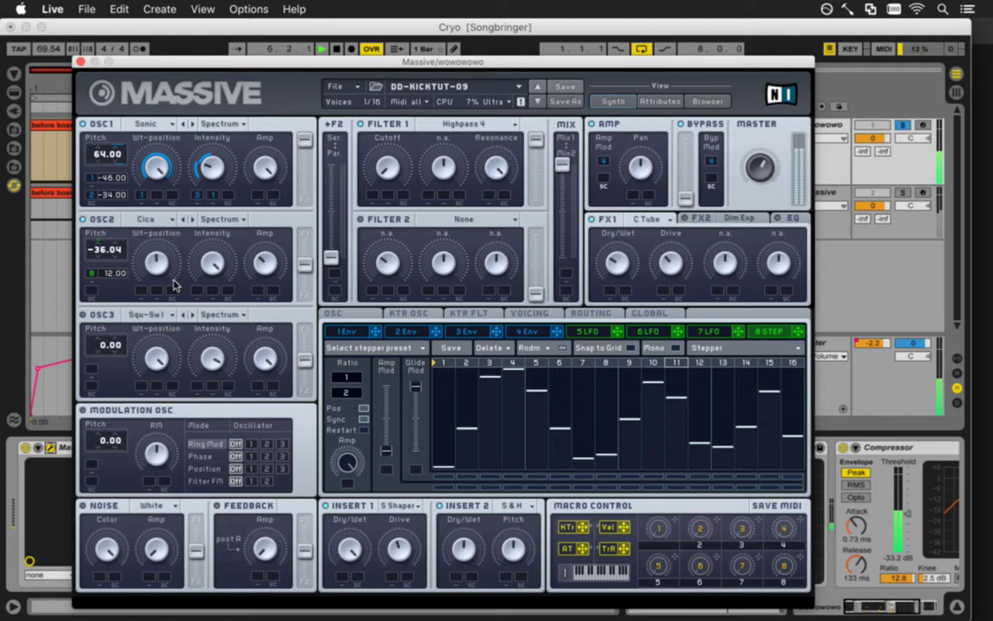
Assign LFO 5 to oscillator 2's wavetable position and raise its modulation amount to a positive range
{"action": "left_click", "coordinate": [595, 334]}
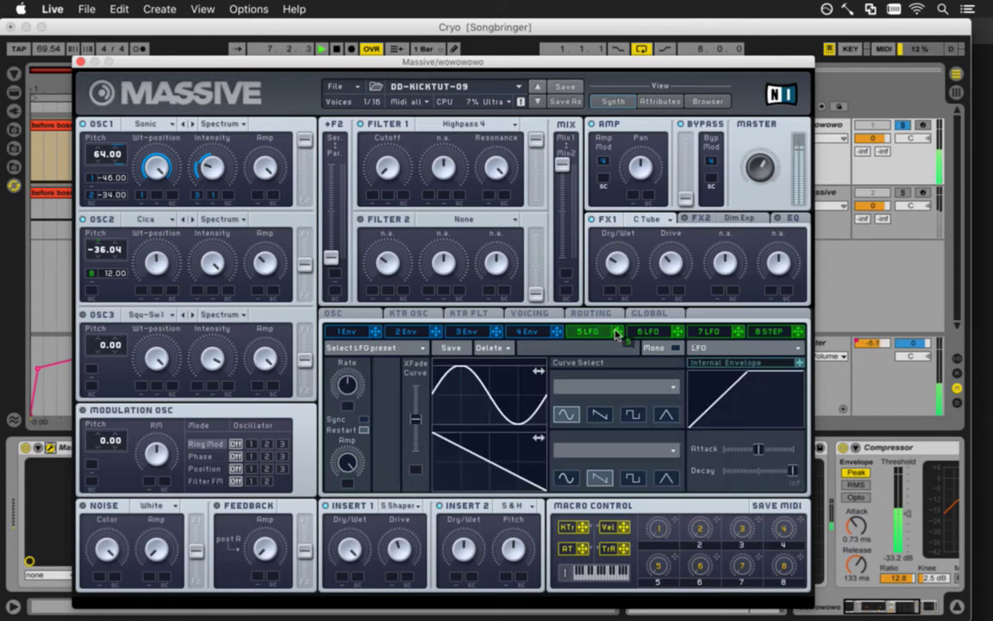
{"action": "left_click_drag", "start_coordinate": [143, 294], "coordinate": [140, 290]}
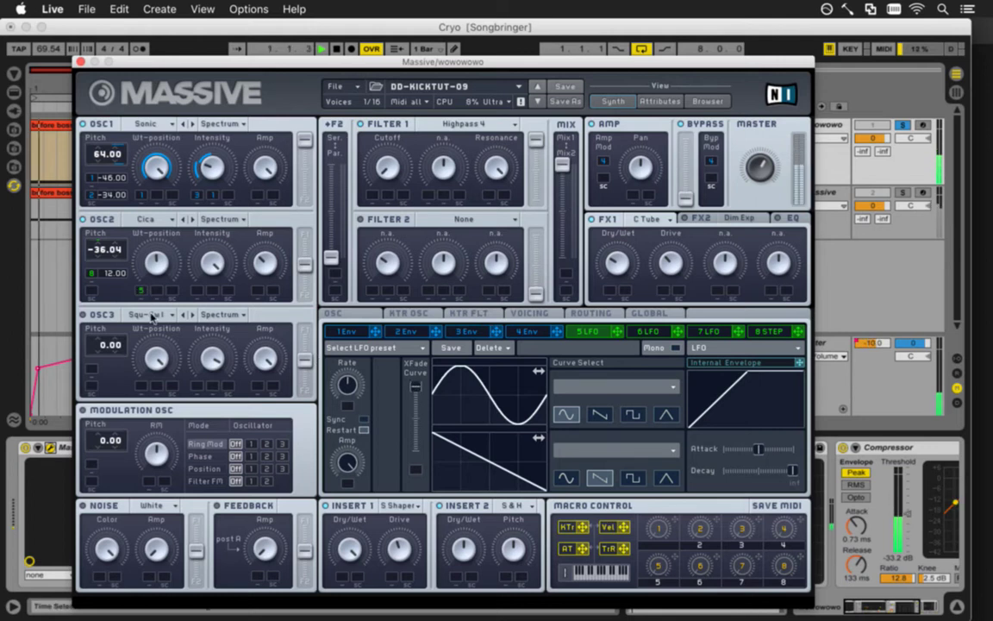
{"action": "left_click_drag", "start_coordinate": [143, 289], "coordinate": [144, 270]}
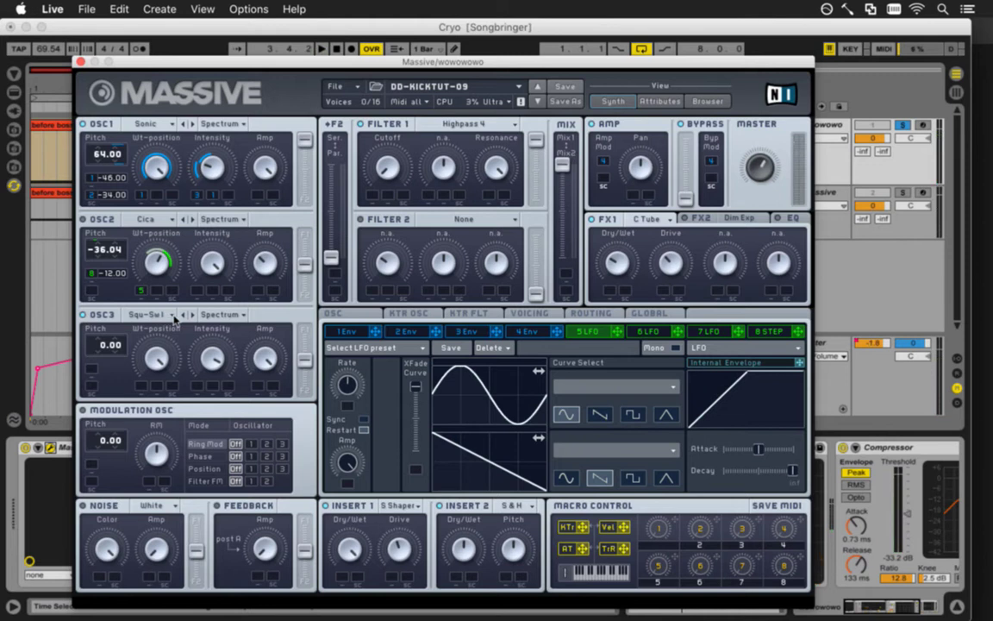
Change oscillator 3's wavetable to VA-PWM
{"action": "left_click", "coordinate": [175, 317]}
{"action": "left_click", "coordinate": [217, 287]}
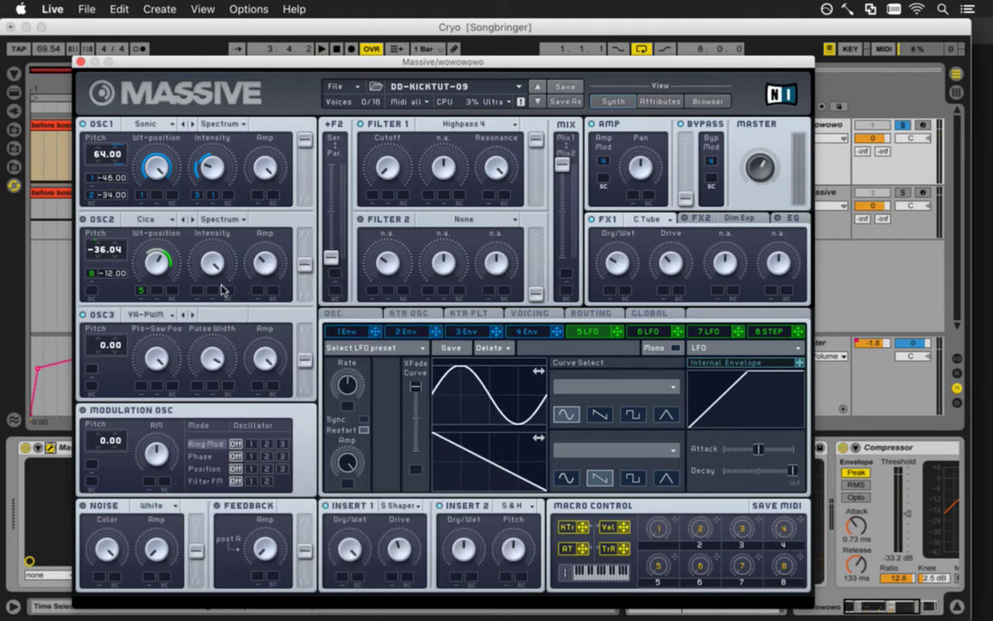
Play the clip, change oscillator 3's wavetable to Squ-Sw I and set its pitch to -24.00
{"action": "key", "text": "space"}
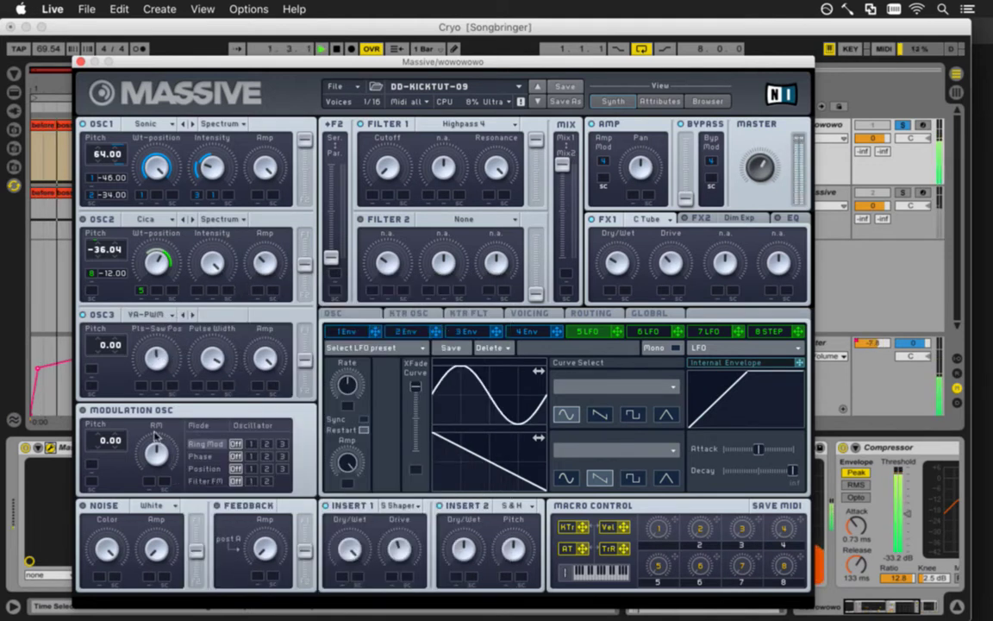
{"action": "left_click", "coordinate": [191, 315]}
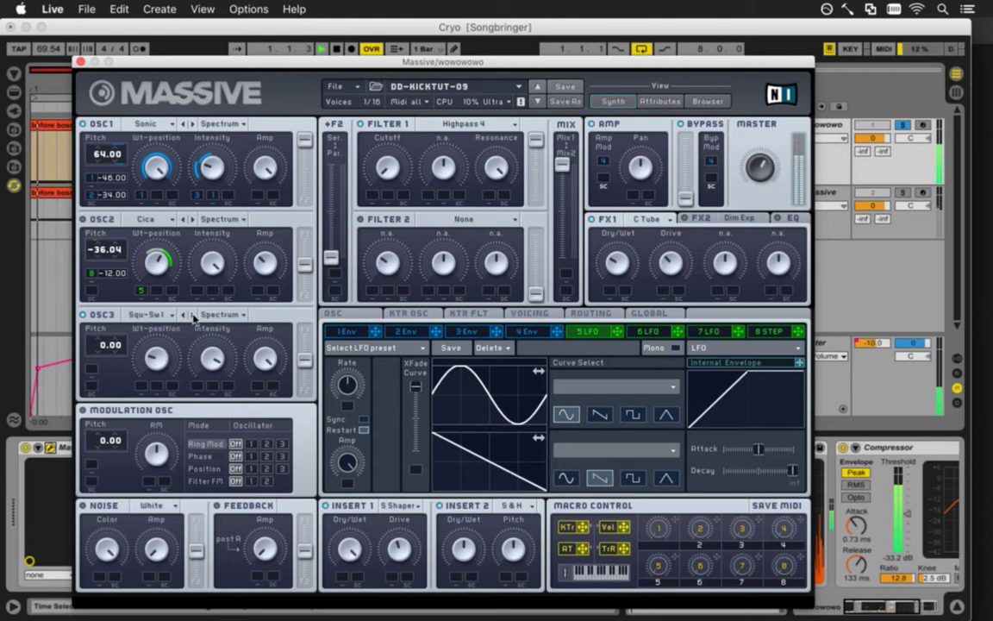
{"action": "left_click_drag", "start_coordinate": [104, 345], "coordinate": [101, 373]}
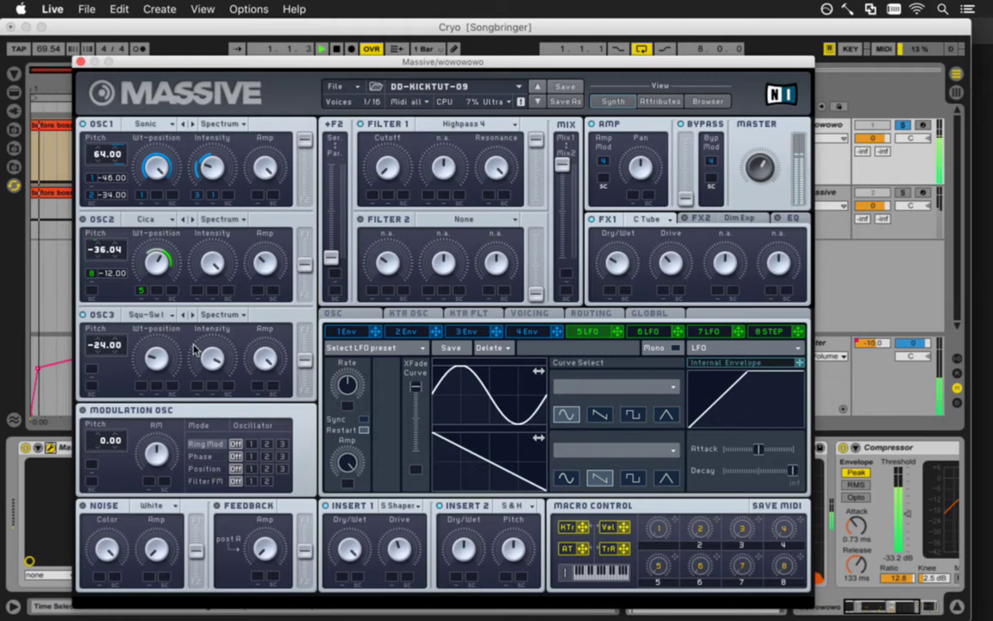
Audition successive wavetables for oscillator 3 during playback and settle on Additiv VI
{"action": "left_click", "coordinate": [192, 316]}
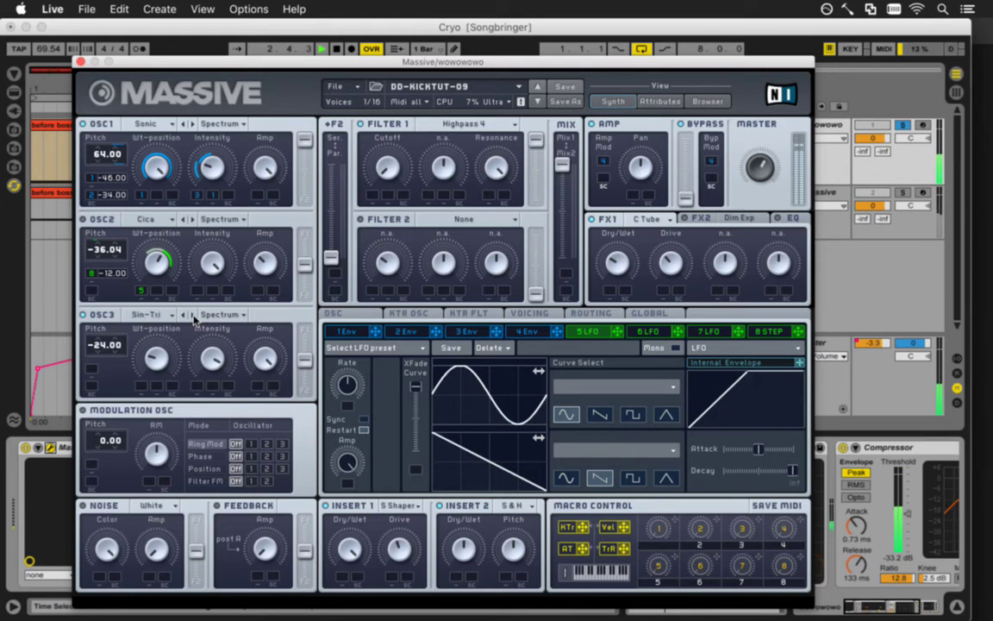
{"action": "left_click", "coordinate": [192, 316]}
{"action": "left_click", "coordinate": [193, 315]}
{"action": "left_click", "coordinate": [193, 315]}
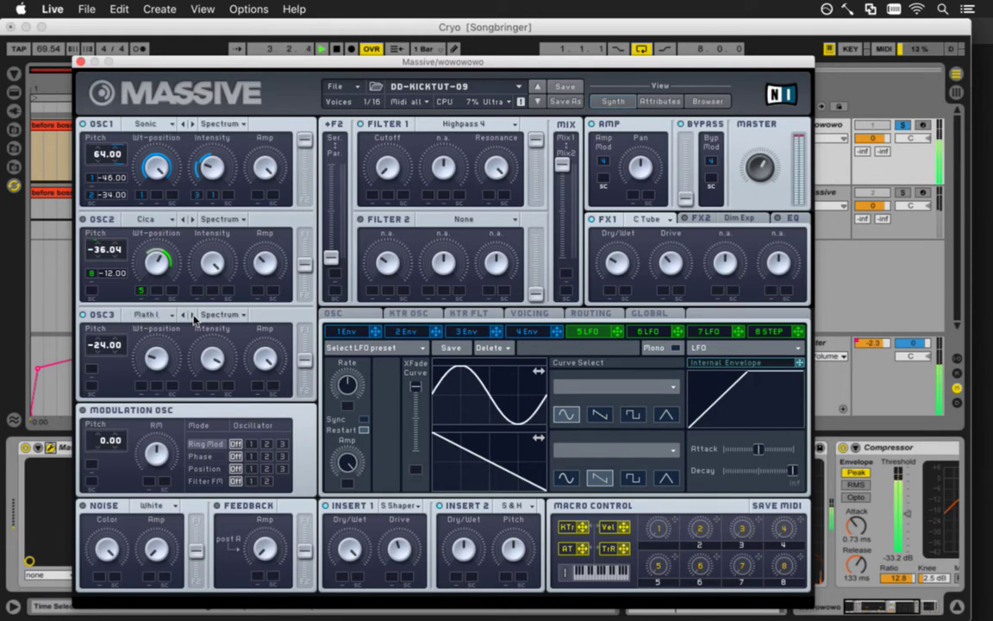
{"action": "left_click", "coordinate": [192, 316]}
{"action": "left_click", "coordinate": [193, 316]}
{"action": "left_click", "coordinate": [192, 315]}
{"action": "left_click", "coordinate": [193, 315]}
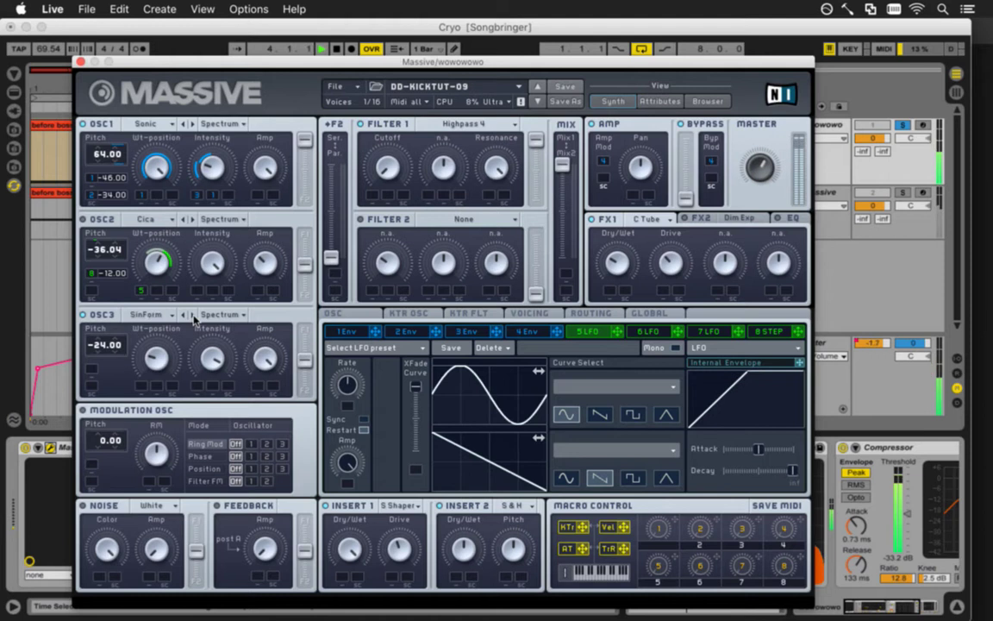
{"action": "left_click", "coordinate": [193, 316]}
{"action": "left_click", "coordinate": [193, 315]}
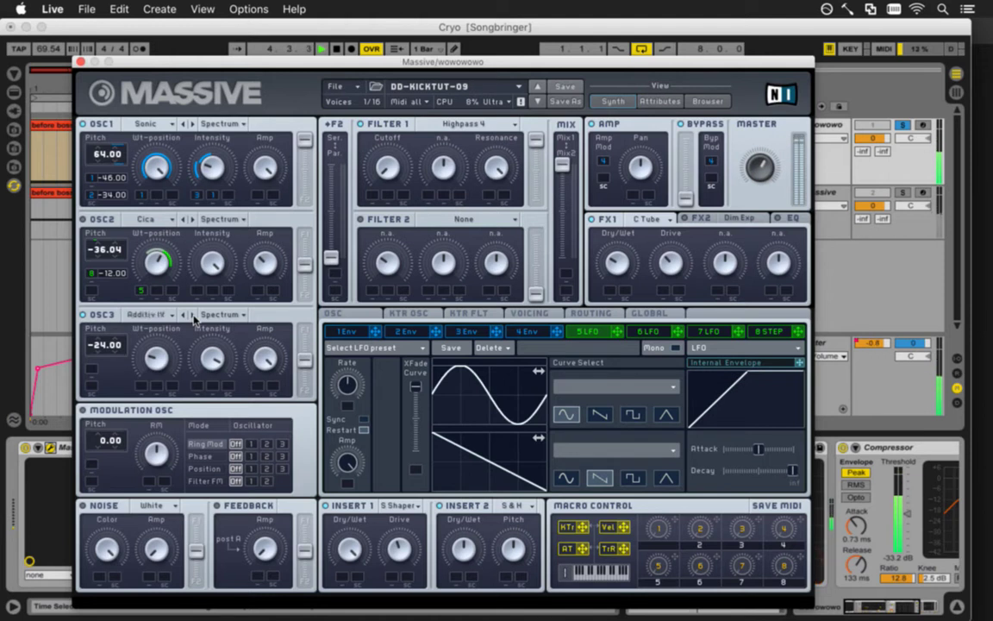
{"action": "left_click", "coordinate": [193, 315]}
{"action": "left_click", "coordinate": [192, 316]}
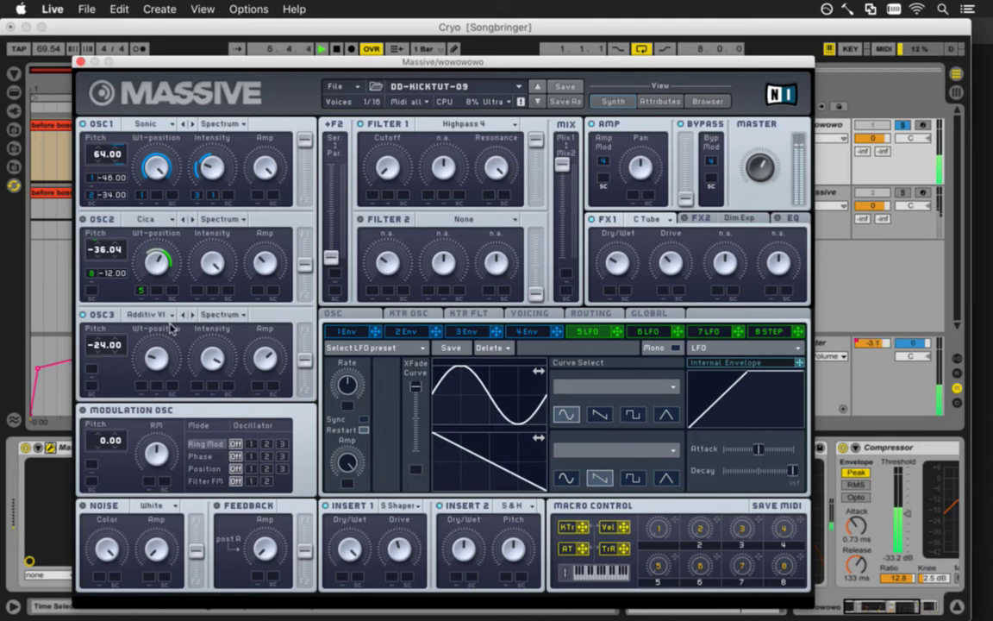
Try oscillator 3's pitch at -12.00, -18.00 and -20.00, and return it to -24.00
{"action": "left_click_drag", "start_coordinate": [112, 350], "coordinate": [112, 345]}
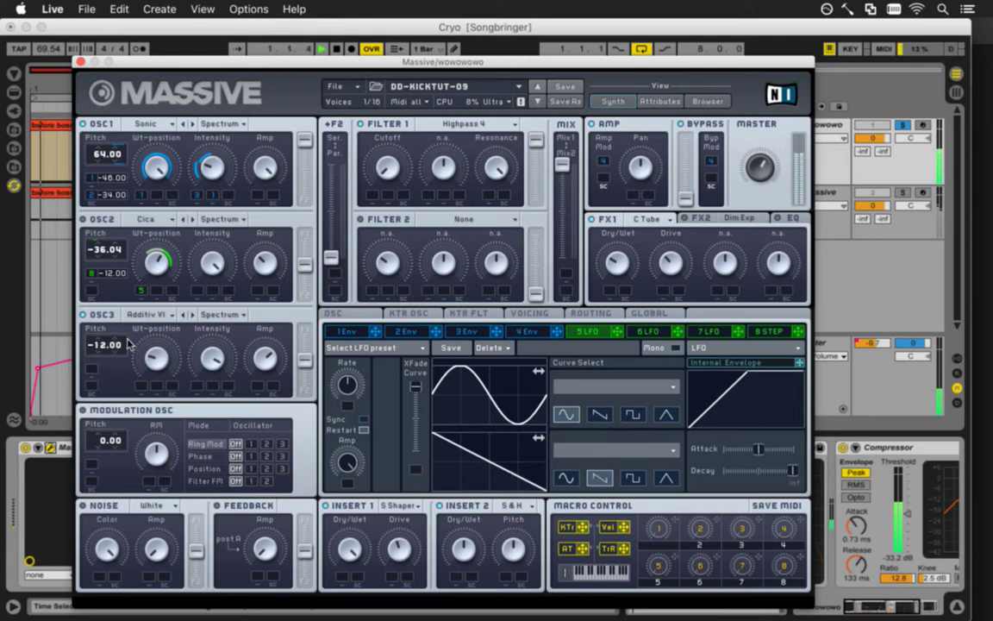
{"action": "left_click_drag", "start_coordinate": [112, 345], "coordinate": [102, 362]}
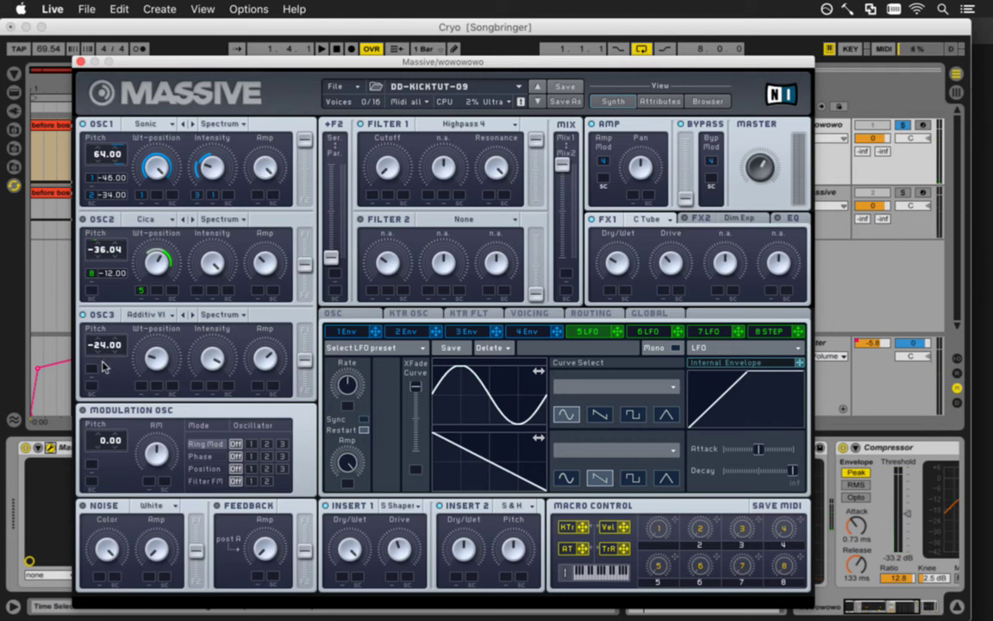
{"action": "left_click_drag", "start_coordinate": [105, 356], "coordinate": [104, 357]}
{"action": "key", "text": "space"}
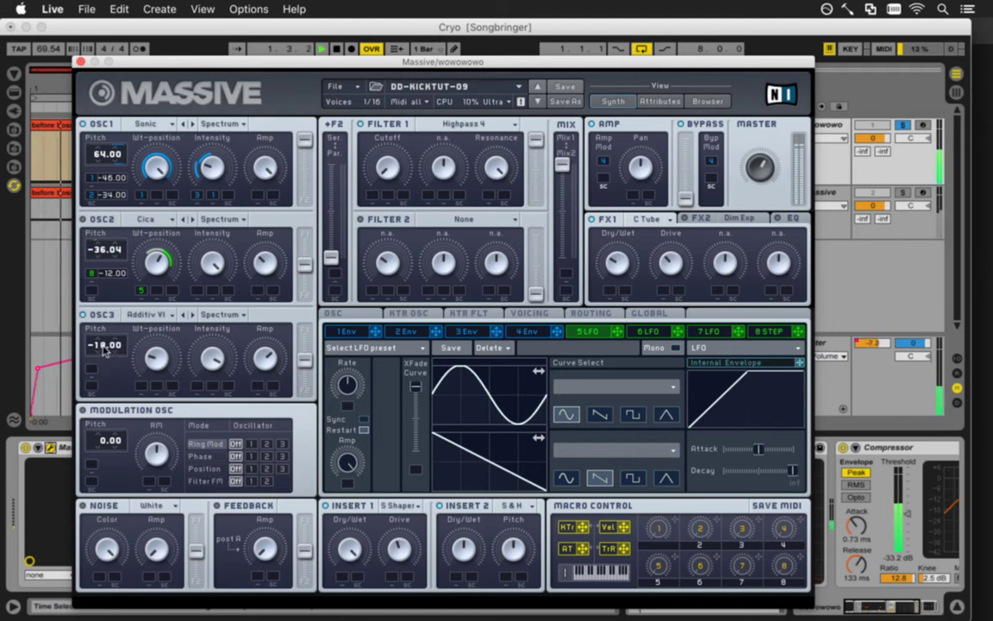
{"action": "left_click_drag", "start_coordinate": [105, 355], "coordinate": [103, 356]}
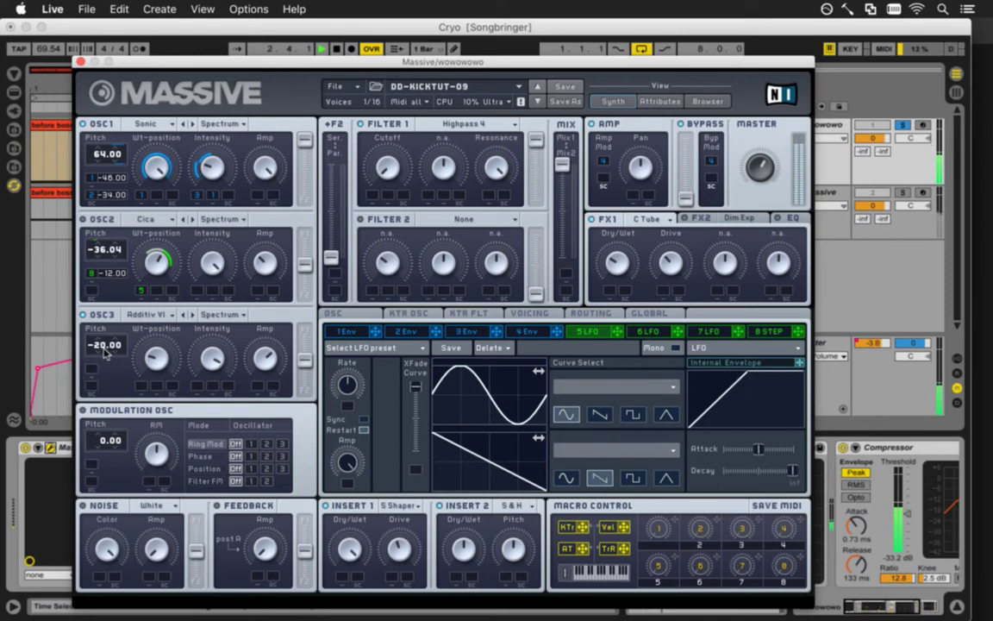
{"action": "left_click_drag", "start_coordinate": [105, 350], "coordinate": [104, 351]}
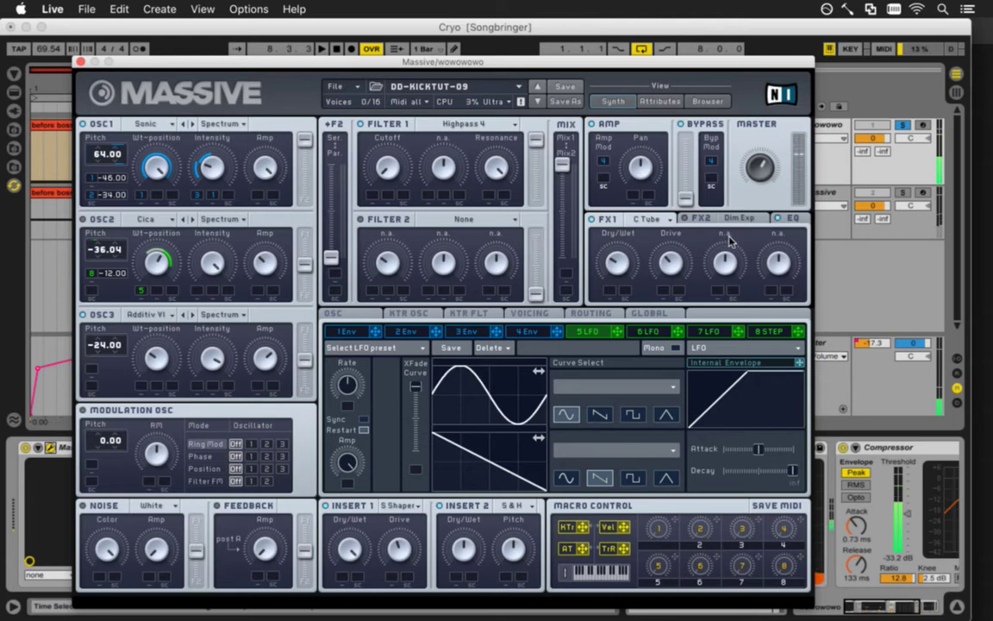
Adjust the high shelf in the EQ and enable the Dim Exp effect in FX2
{"action": "left_click", "coordinate": [792, 218]}
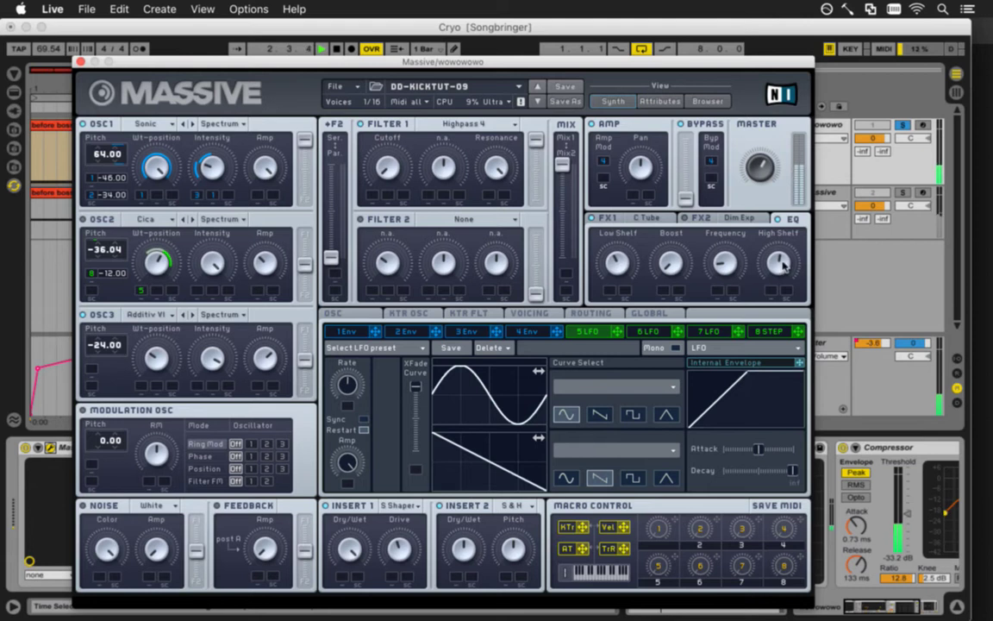
{"action": "left_click", "coordinate": [698, 218]}
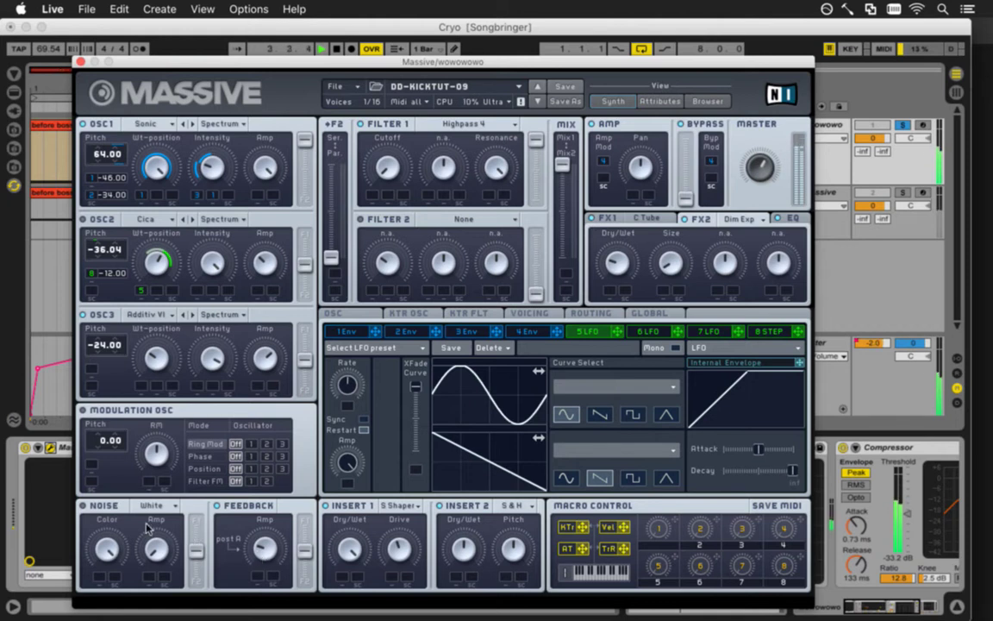
Audition several noise types in the noise section, including Metallic and Amp Noise
{"action": "left_click", "coordinate": [152, 506]}
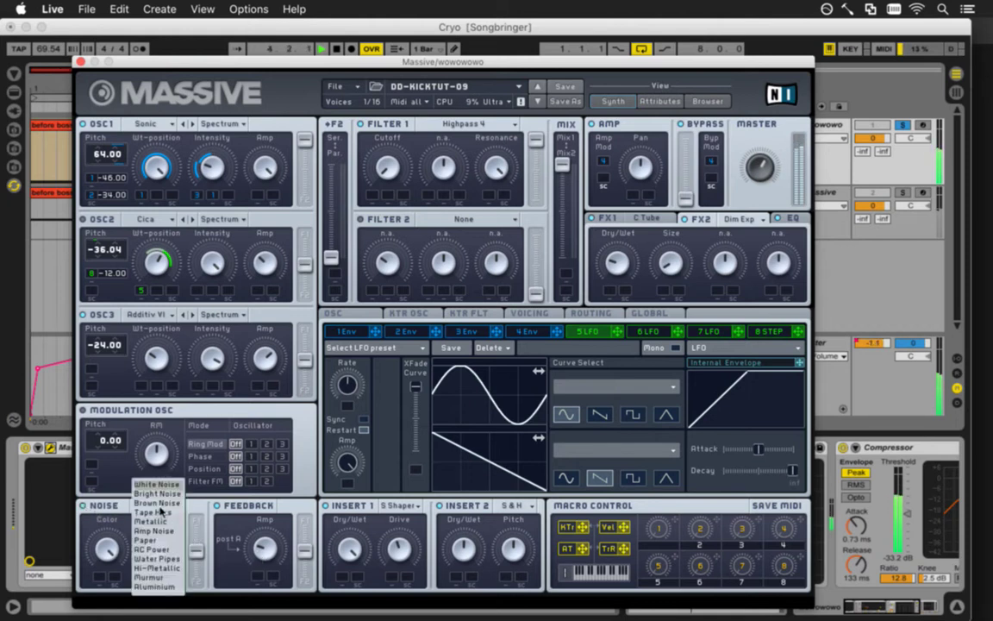
{"action": "left_click", "coordinate": [113, 519]}
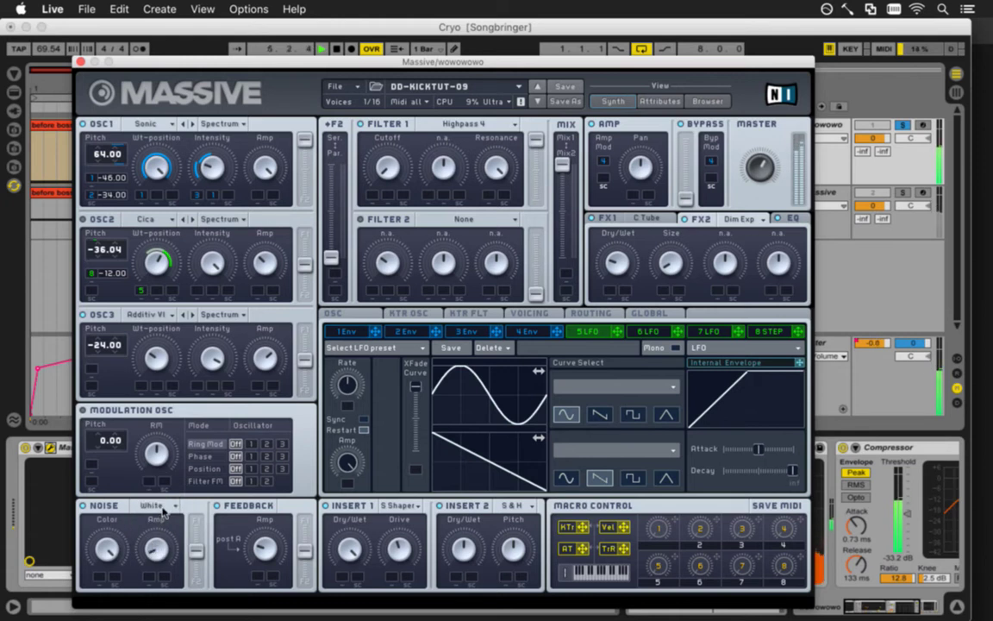
{"action": "left_click", "coordinate": [152, 505]}
{"action": "left_click", "coordinate": [161, 515]}
{"action": "left_click", "coordinate": [155, 507]}
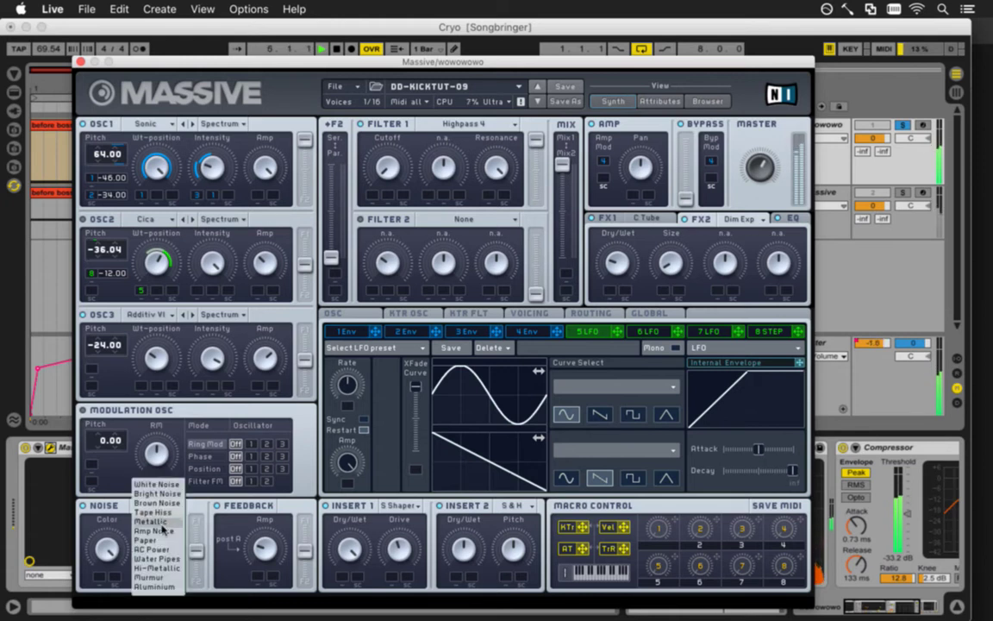
{"action": "left_click", "coordinate": [161, 539]}
{"action": "left_click", "coordinate": [153, 505]}
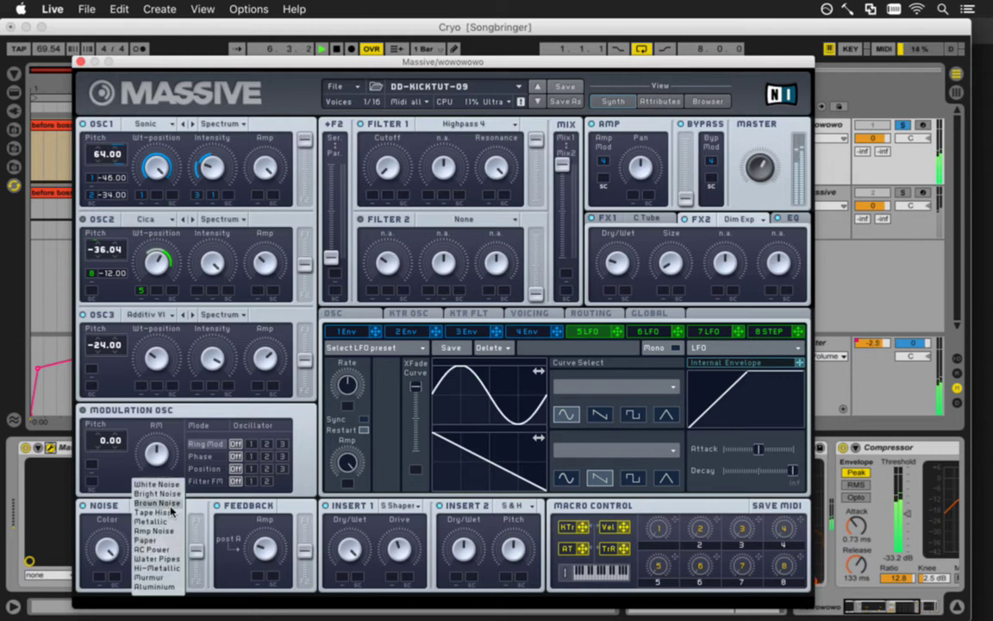
{"action": "left_click", "coordinate": [160, 517]}
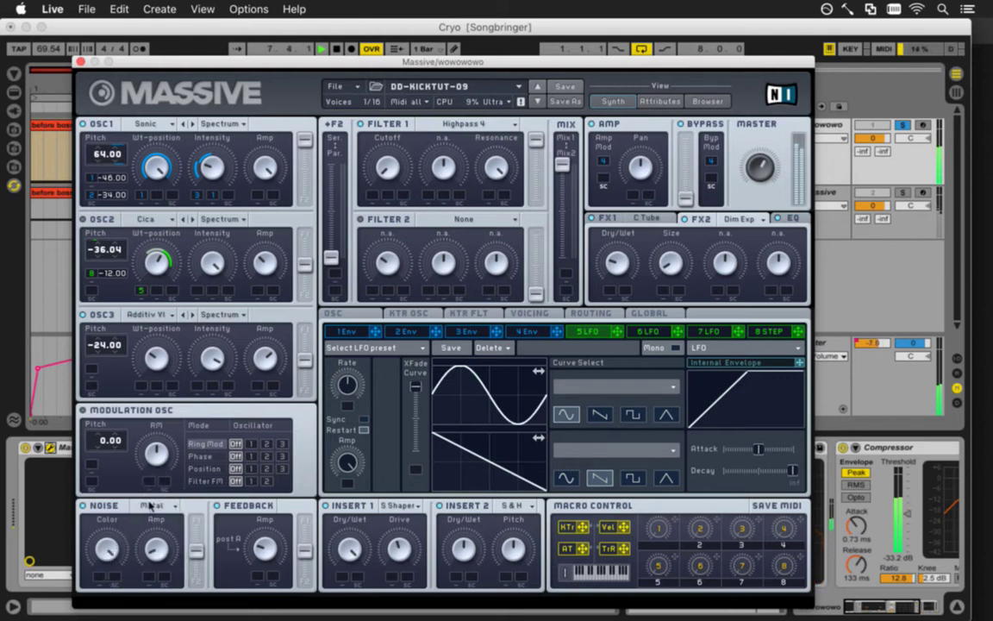
{"action": "left_click", "coordinate": [150, 506]}
{"action": "left_click", "coordinate": [160, 531]}
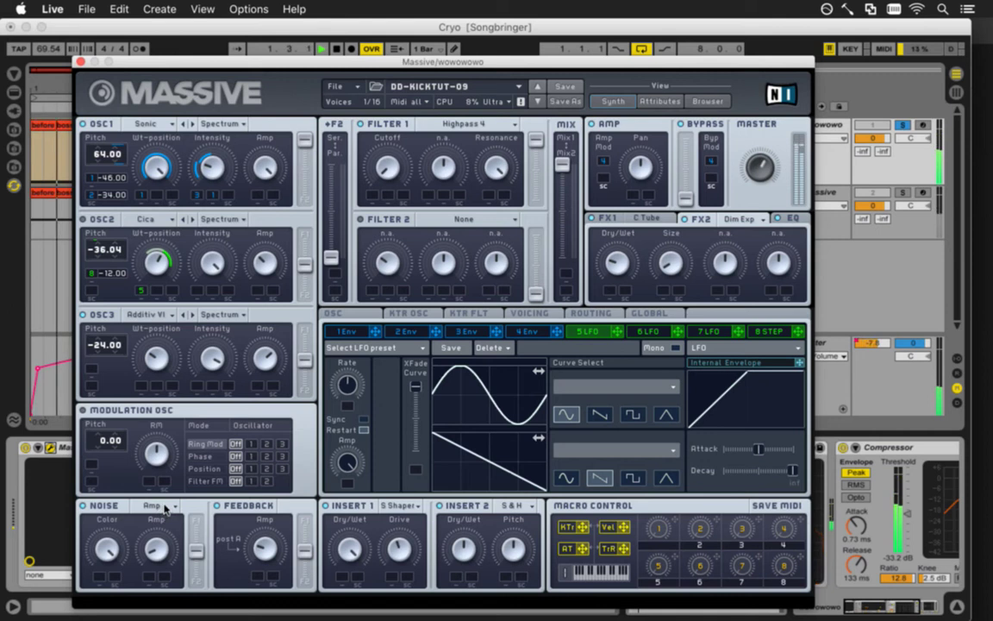
Compare AC Power with other noise types such as Amp Noise and Aluminium, and choose AC Power
{"action": "left_click", "coordinate": [164, 510]}
{"action": "left_click", "coordinate": [157, 550]}
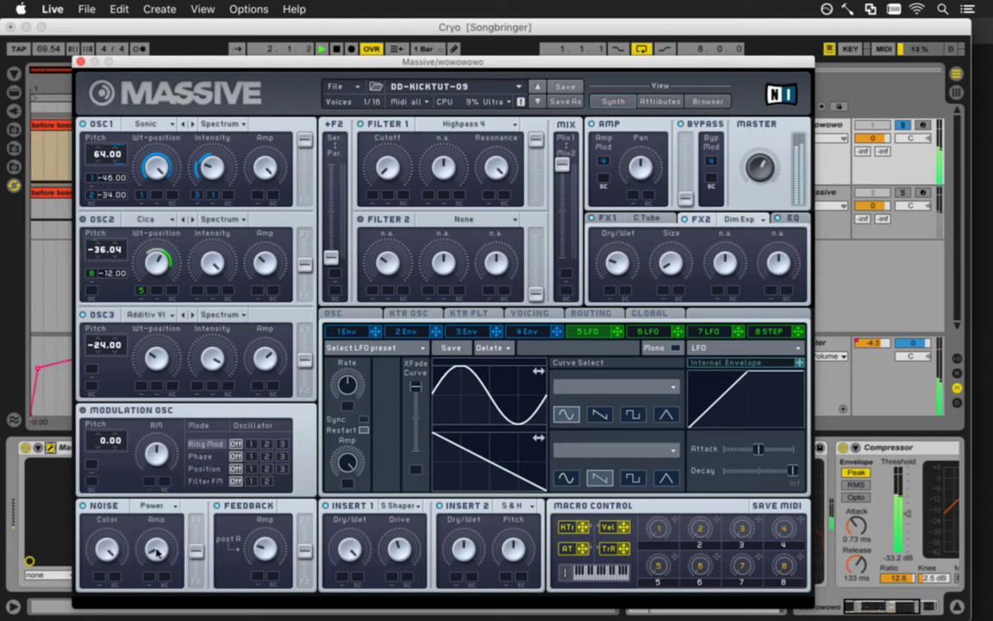
{"action": "left_click", "coordinate": [164, 510]}
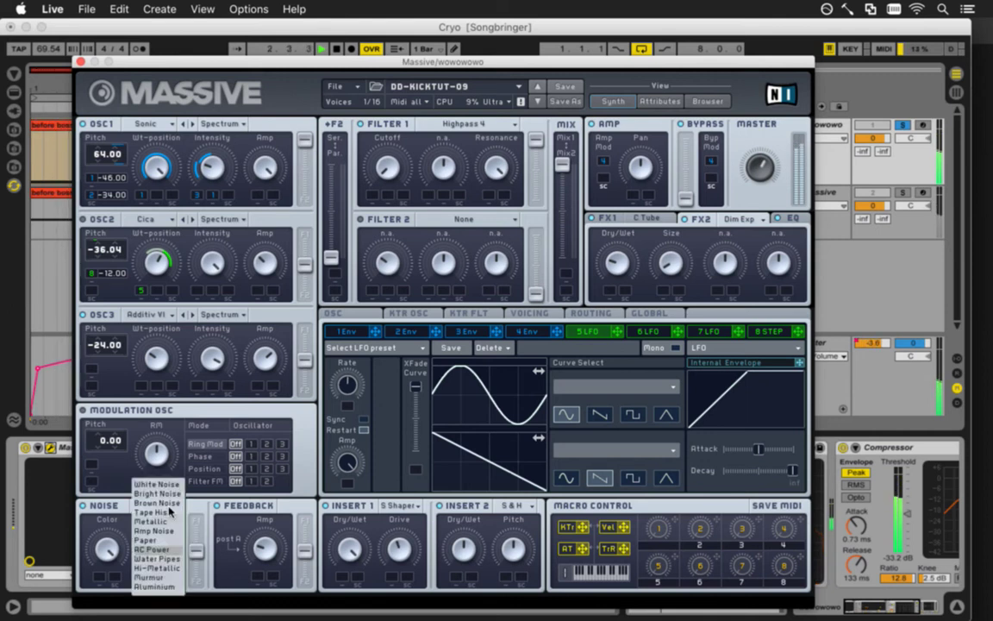
{"action": "left_click", "coordinate": [146, 501]}
{"action": "left_click", "coordinate": [163, 509]}
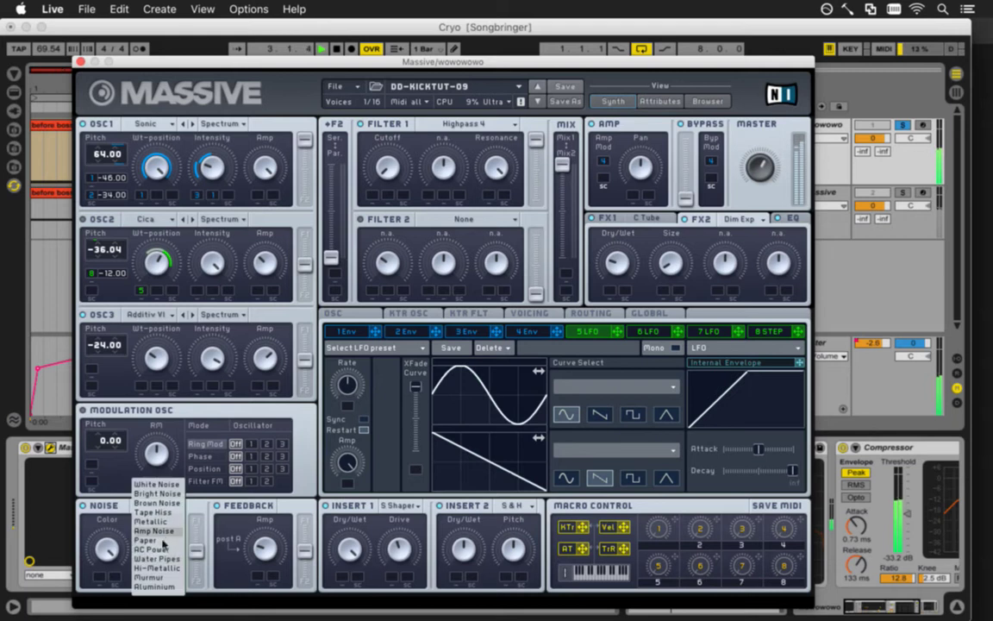
{"action": "left_click", "coordinate": [157, 558]}
{"action": "left_click", "coordinate": [163, 507]}
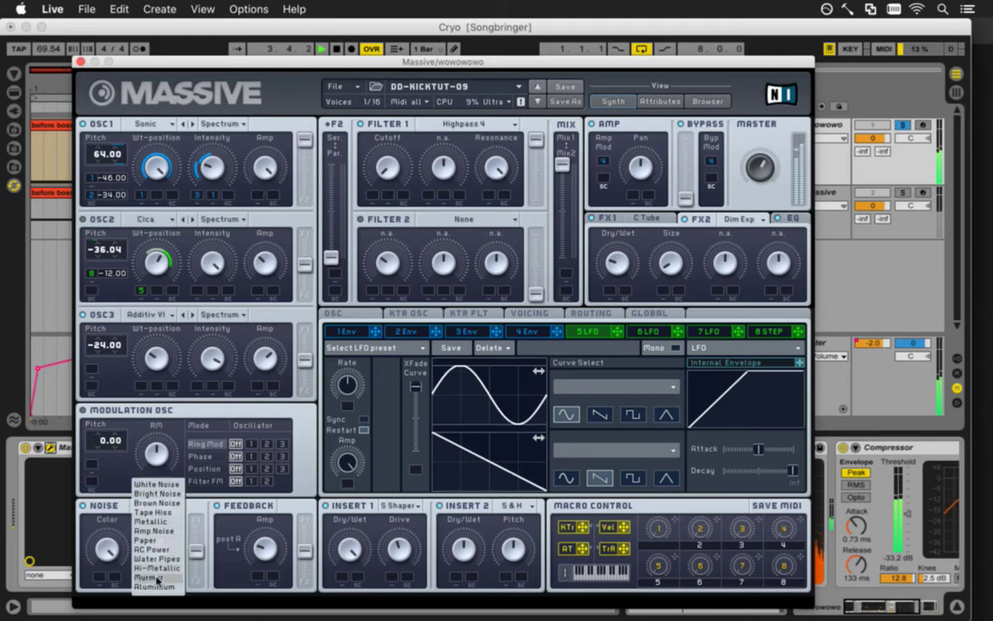
{"action": "left_click", "coordinate": [157, 549]}
{"action": "left_click", "coordinate": [163, 507]}
{"action": "left_click", "coordinate": [153, 589]}
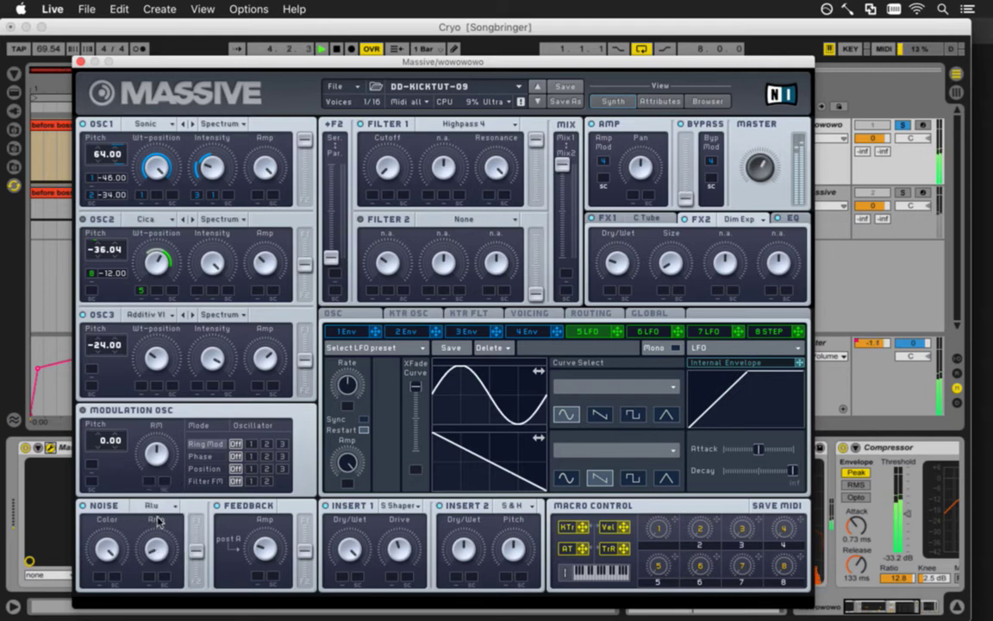
{"action": "left_click", "coordinate": [163, 507]}
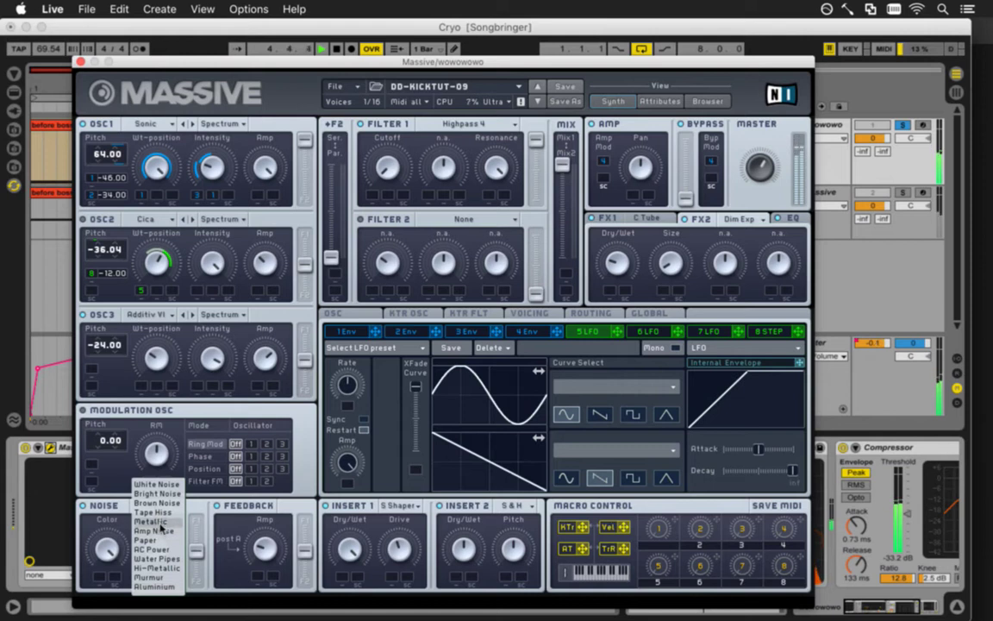
{"action": "left_click", "coordinate": [159, 550]}
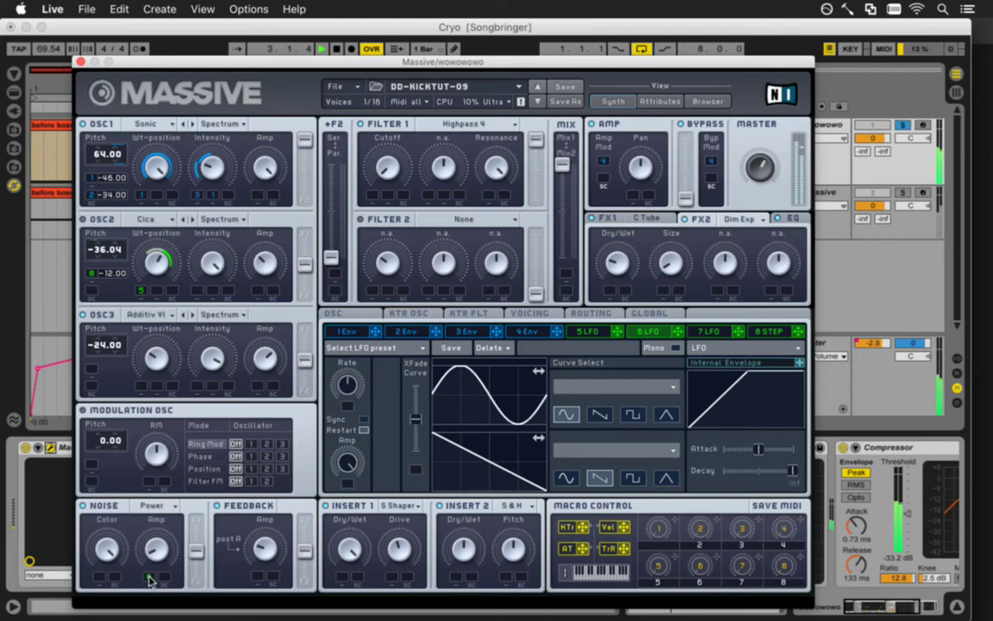
Apply a small LFO 6 modulation amount to the noise amp, and make the LFO tempo-synced and crossfaded fully to its sine curve
{"action": "left_click_drag", "start_coordinate": [156, 557], "coordinate": [147, 569]}
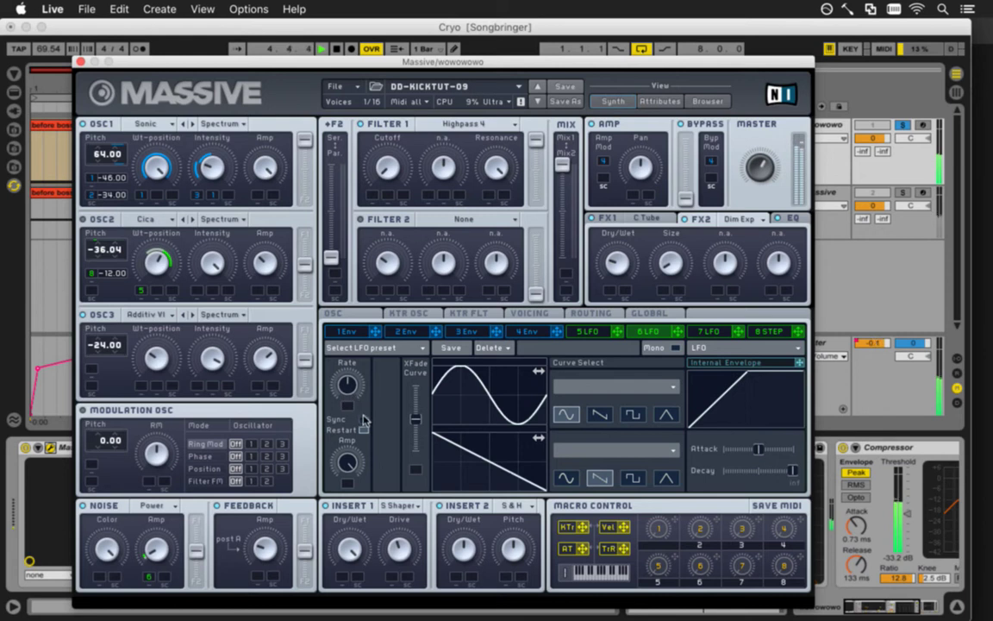
{"action": "left_click", "coordinate": [363, 419]}
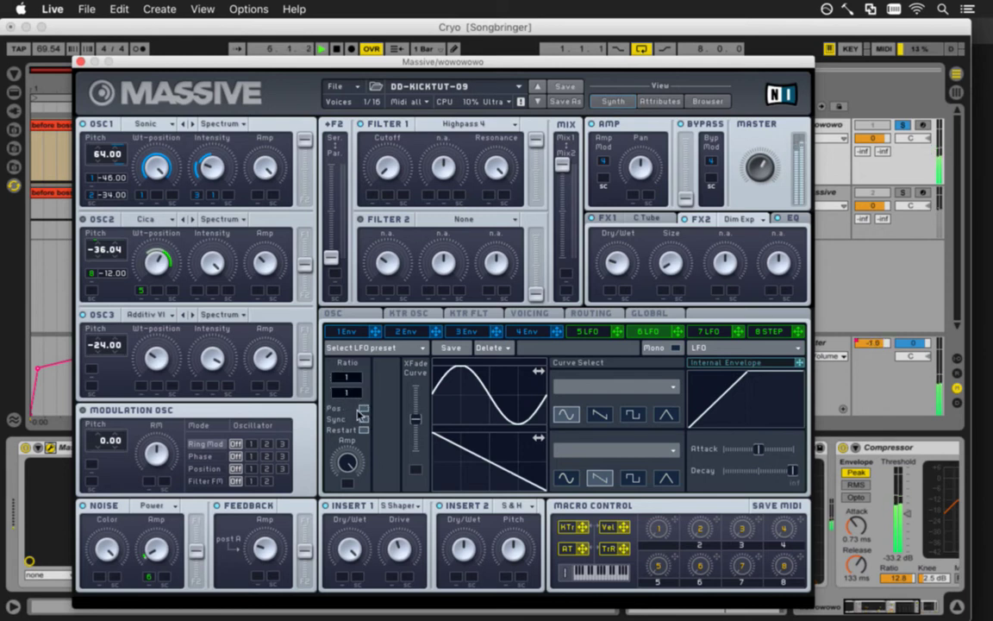
{"action": "left_click_drag", "start_coordinate": [414, 418], "coordinate": [423, 413]}
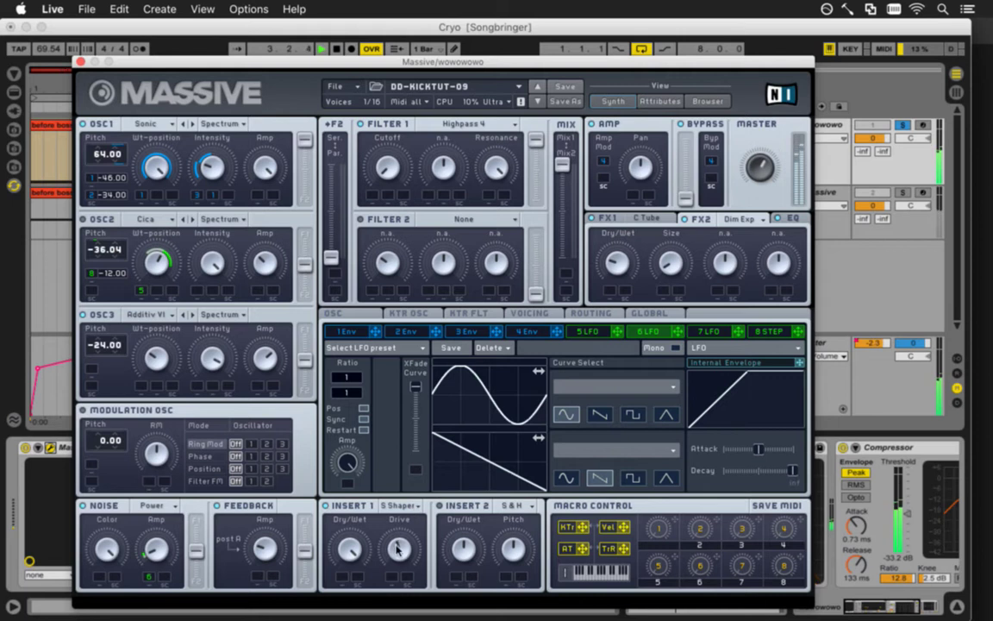
Adjust Insert 1's drive, try Simple Delay and Sine Shaper in Insert 2, and set Insert 2 to Hardclipper
{"action": "left_click_drag", "start_coordinate": [396, 545], "coordinate": [394, 559]}
{"action": "left_click", "coordinate": [516, 507]}
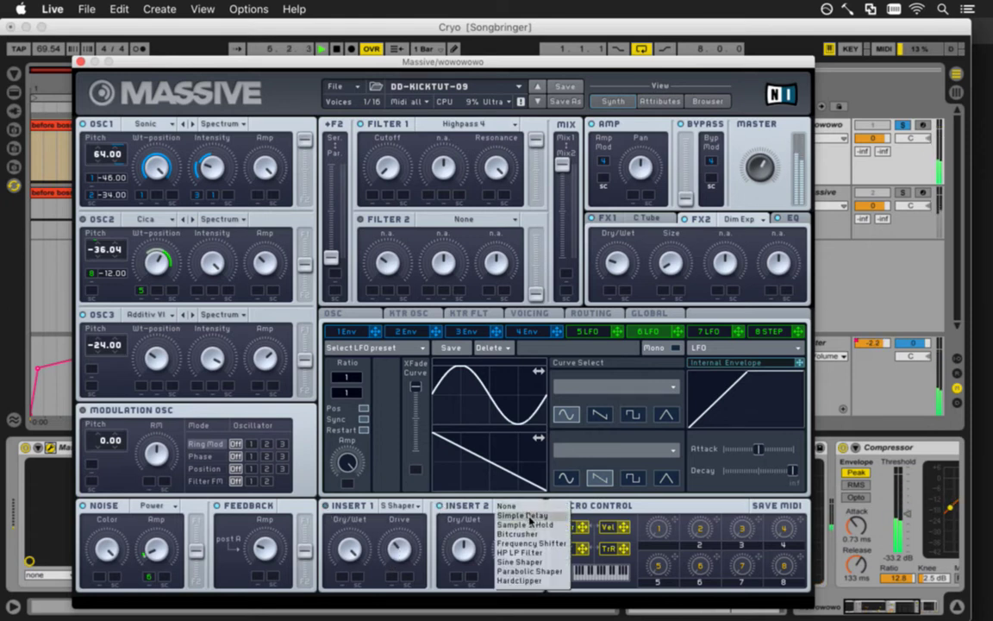
{"action": "left_click", "coordinate": [515, 515]}
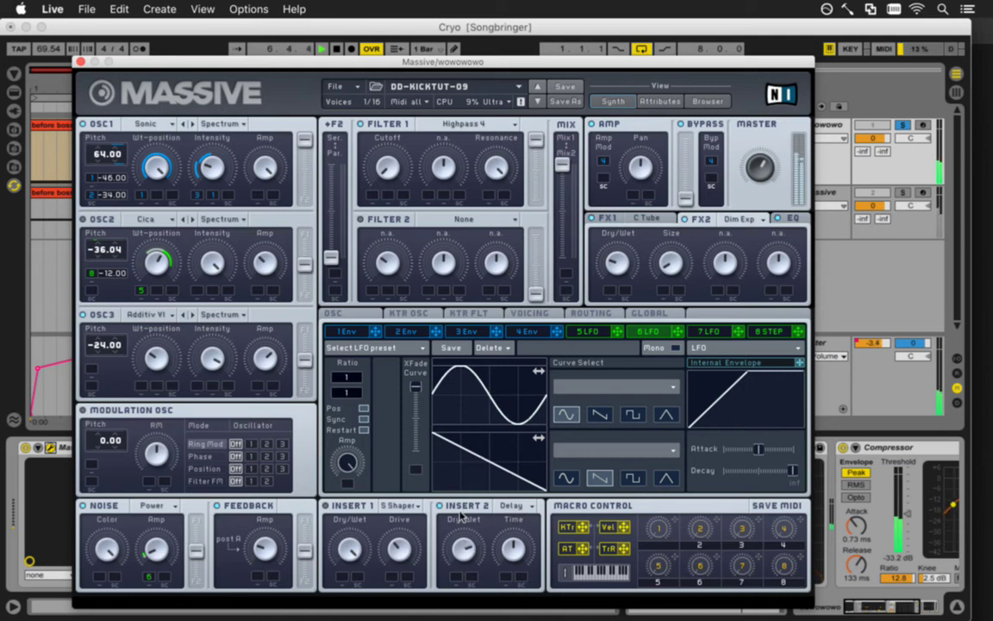
{"action": "left_click", "coordinate": [511, 506]}
{"action": "left_click", "coordinate": [516, 569]}
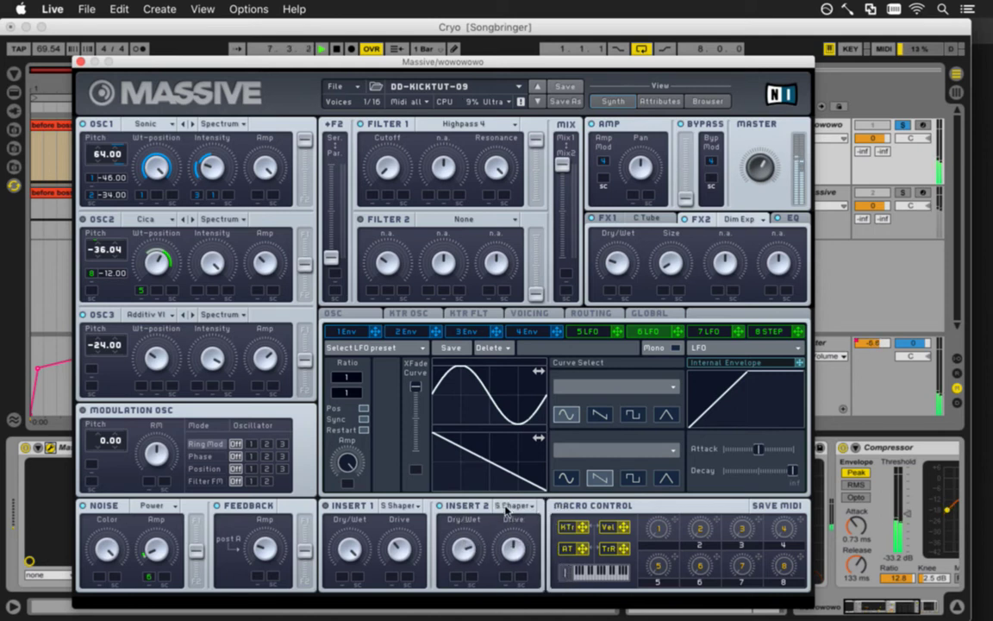
{"action": "left_click", "coordinate": [511, 507]}
{"action": "left_click", "coordinate": [514, 580]}
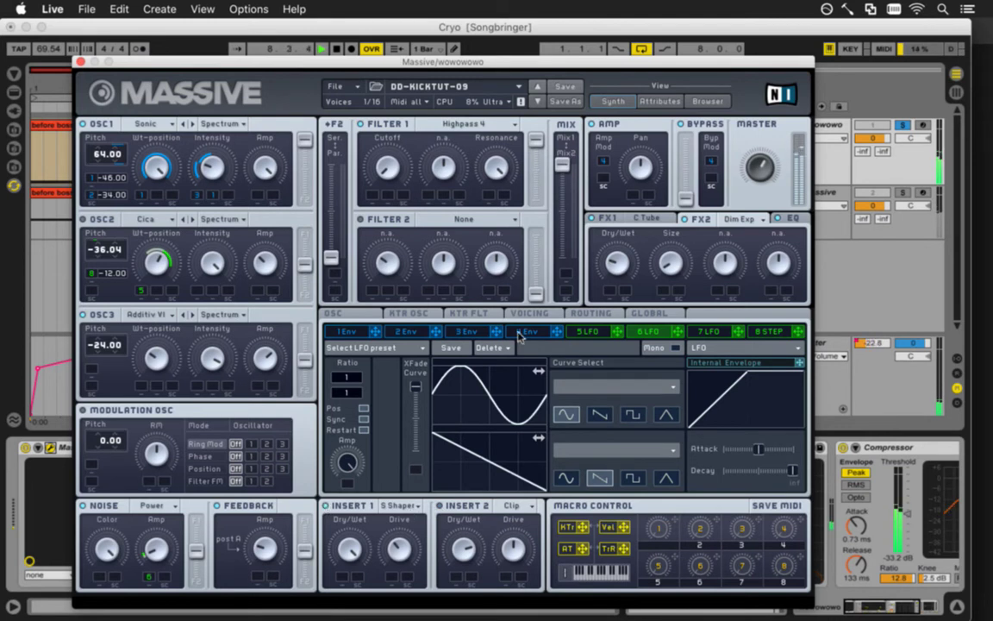
Use the routing view to place Insert 2 in the signal path ahead of Filter 1
{"action": "left_click", "coordinate": [629, 315]}
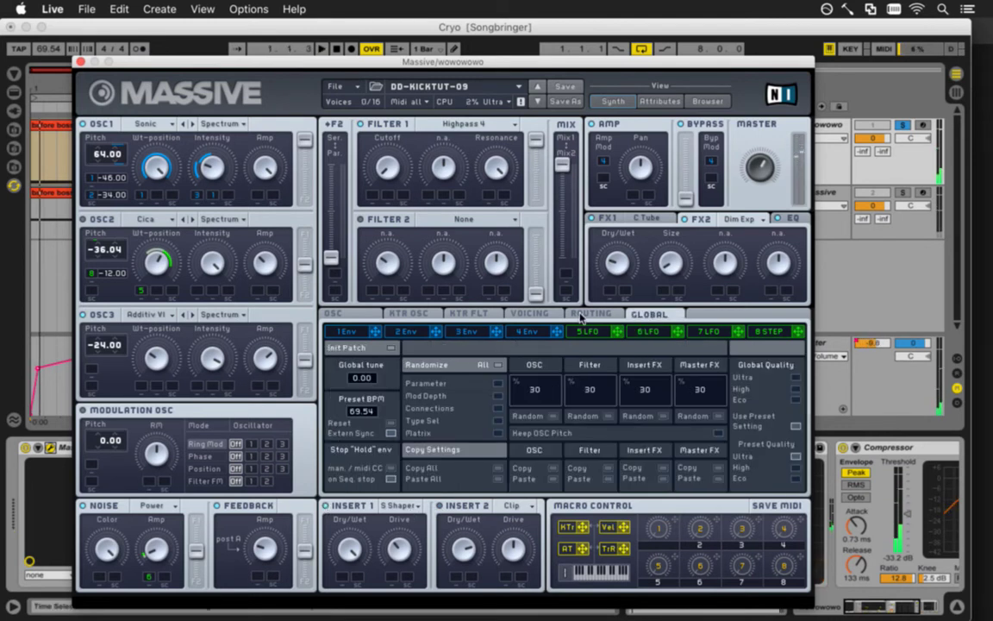
{"action": "left_click", "coordinate": [591, 314]}
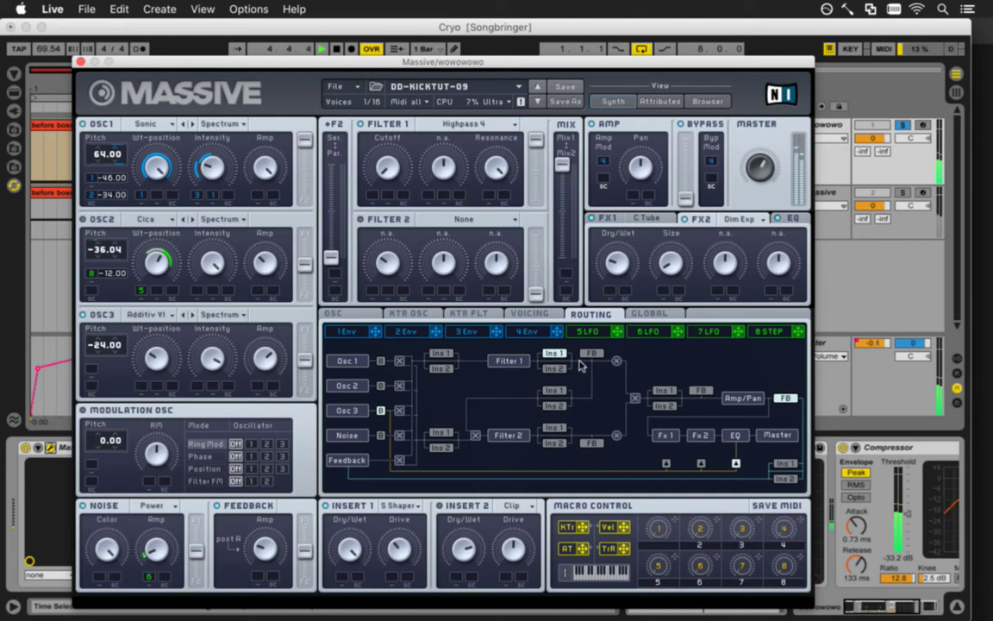
{"action": "left_click", "coordinate": [441, 369]}
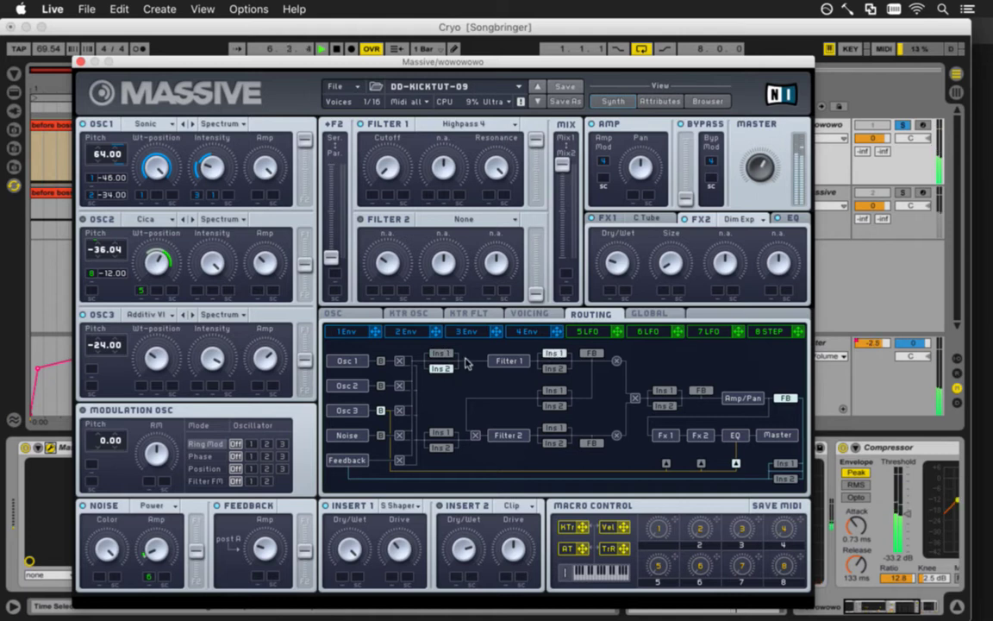
Try Bitcrusher, Frequency Shifter, Sine Shaper and Parabolic Shaper as the Insert 2 effect
{"action": "left_click", "coordinate": [522, 509]}
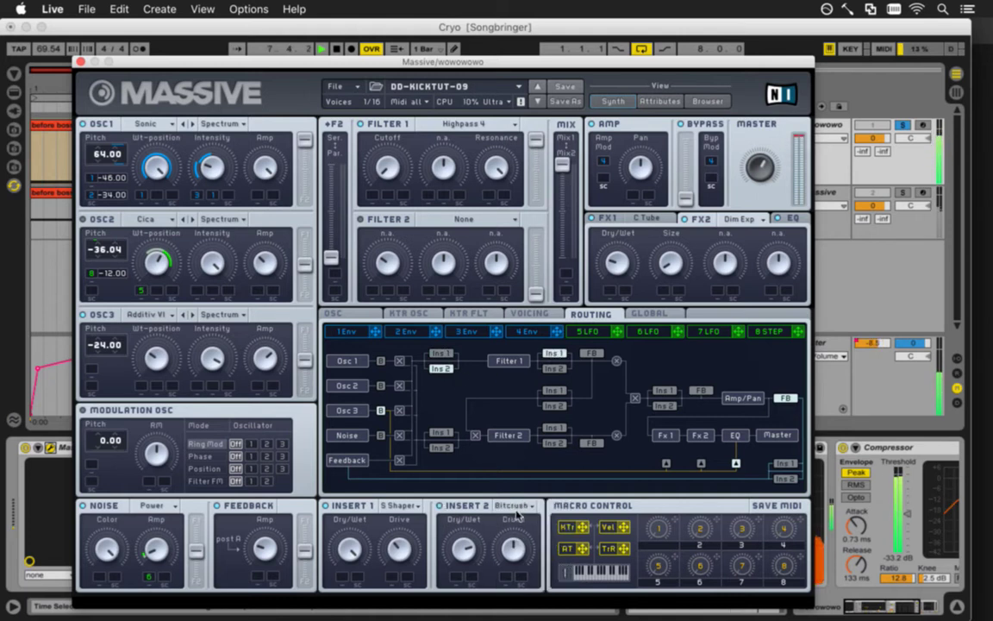
{"action": "left_click", "coordinate": [515, 505]}
{"action": "left_click", "coordinate": [483, 517]}
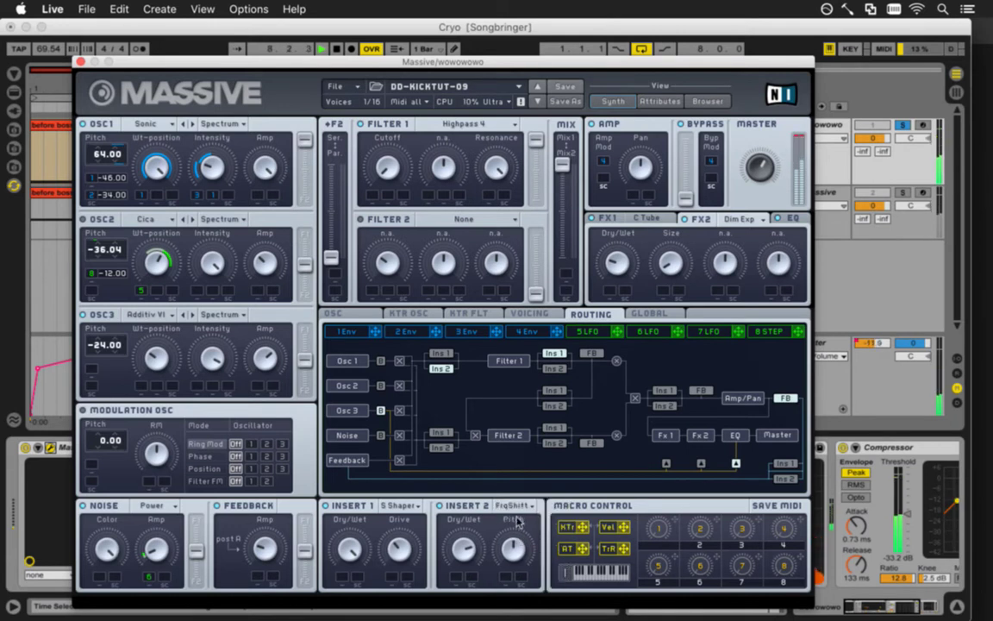
{"action": "left_click", "coordinate": [516, 505]}
{"action": "left_click", "coordinate": [483, 489]}
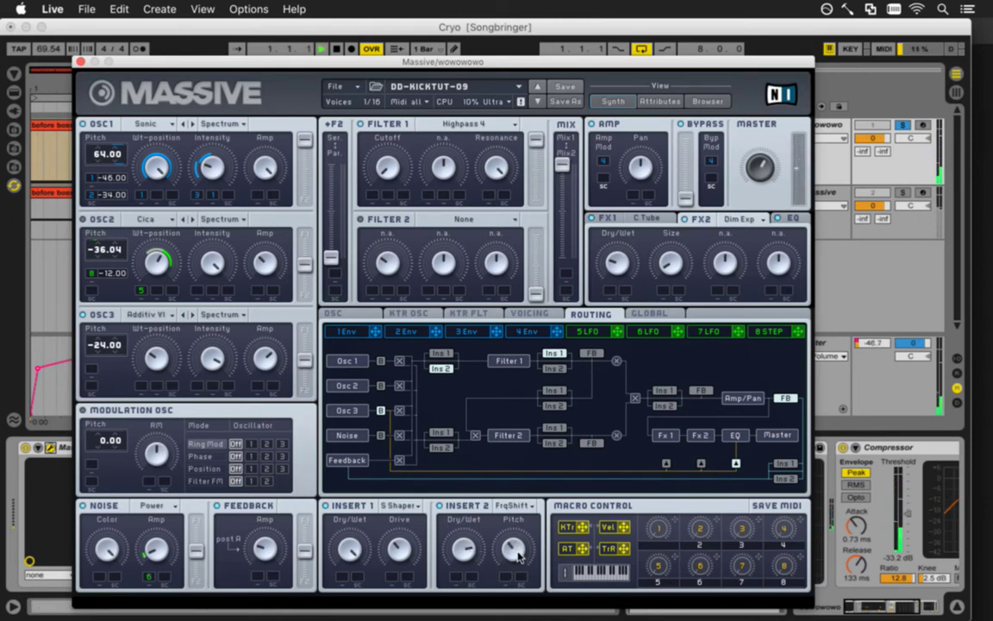
{"action": "left_click", "coordinate": [514, 506]}
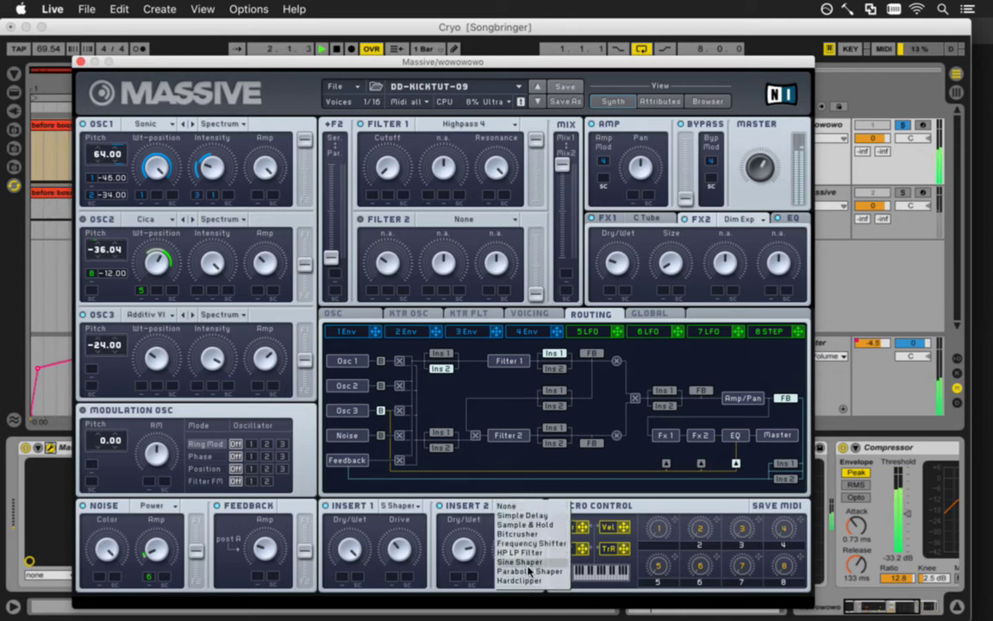
{"action": "left_click", "coordinate": [526, 561]}
{"action": "left_click", "coordinate": [516, 507]}
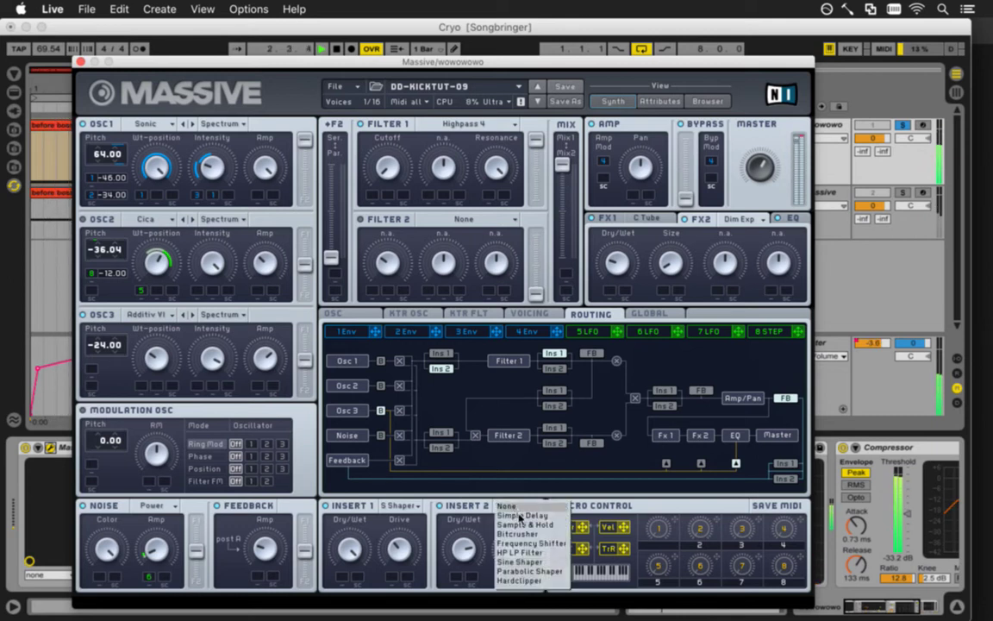
{"action": "left_click", "coordinate": [516, 570]}
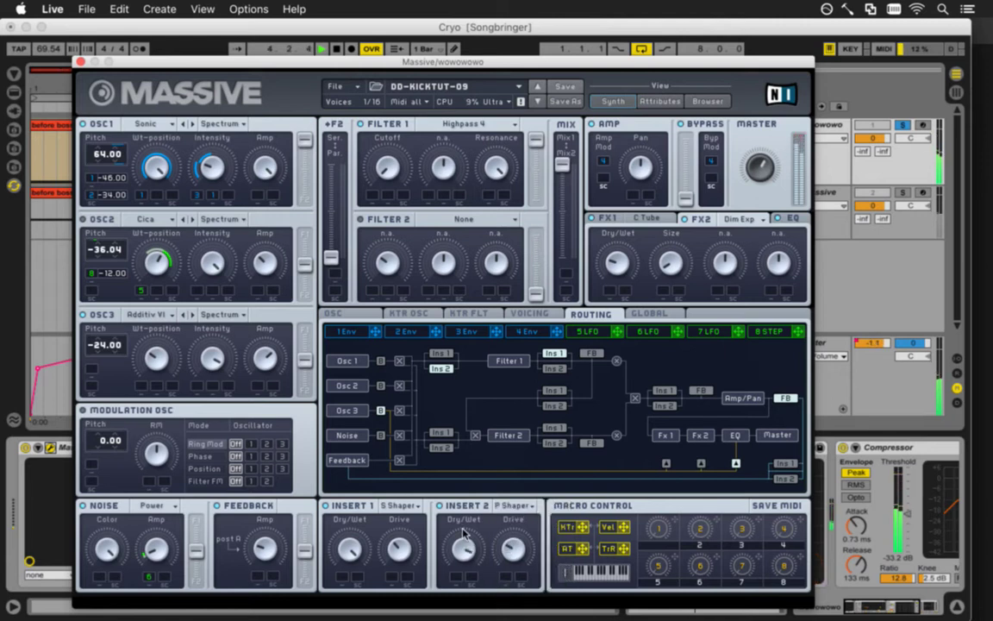
Compare Hardclipper and HP LP Filter in Insert 2, and settle on Simple Delay
{"action": "left_click", "coordinate": [515, 506]}
{"action": "left_click", "coordinate": [520, 580]}
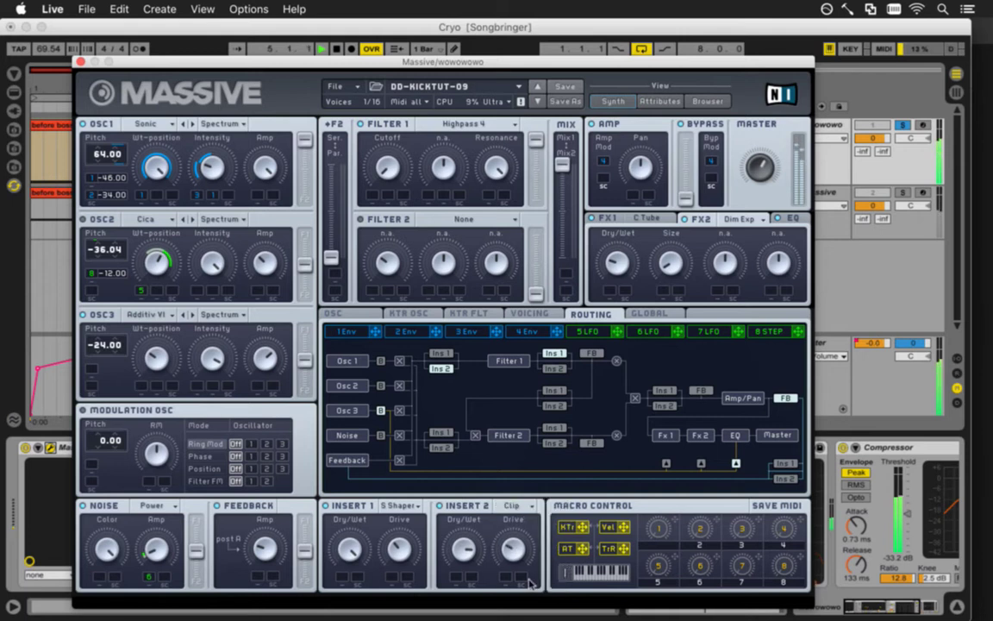
{"action": "left_click", "coordinate": [515, 506]}
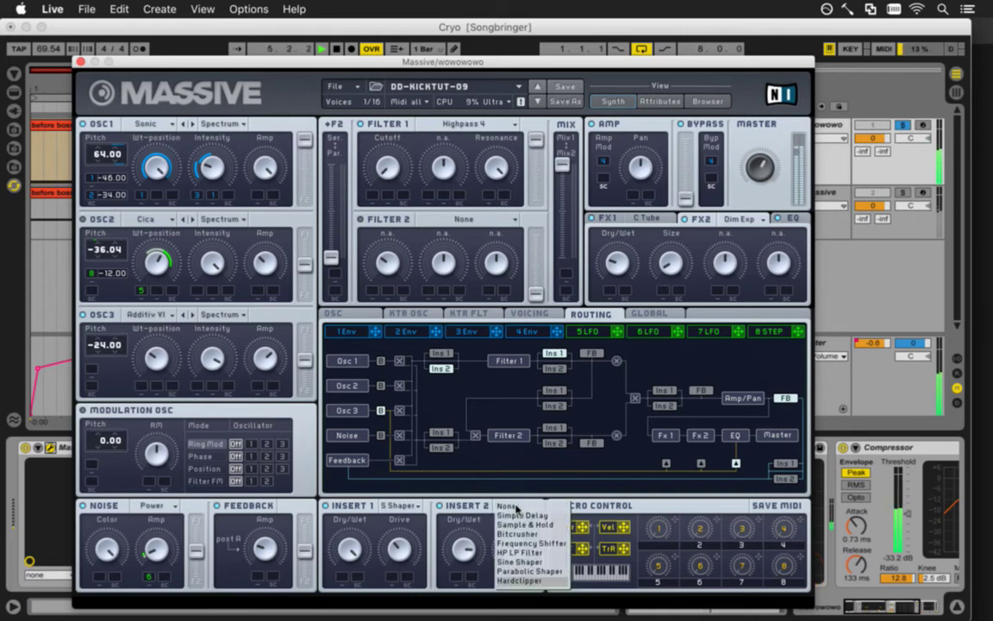
{"action": "left_click", "coordinate": [520, 552]}
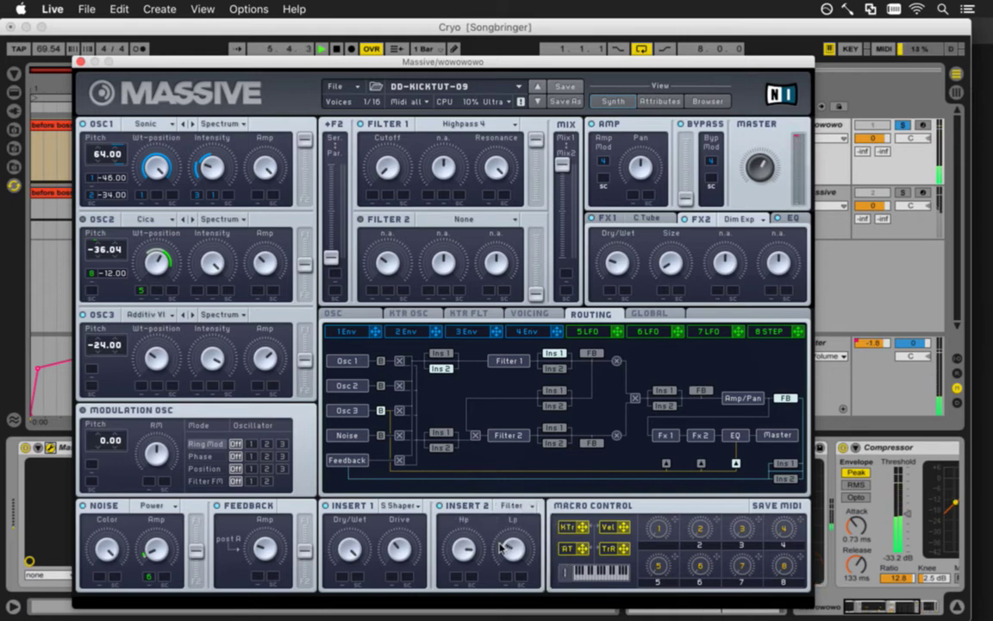
{"action": "left_click", "coordinate": [520, 507]}
{"action": "left_click", "coordinate": [523, 515]}
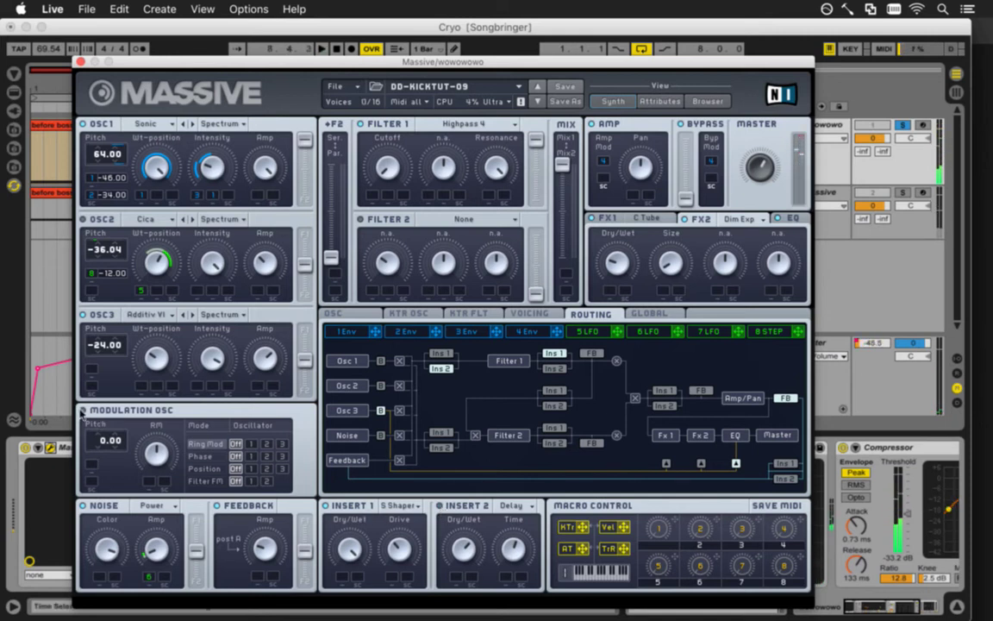
Try ring modulation on oscillators 1 and 3 and phase modulation on the oscillators using the Modulation Osc
{"action": "left_click", "coordinate": [250, 443]}
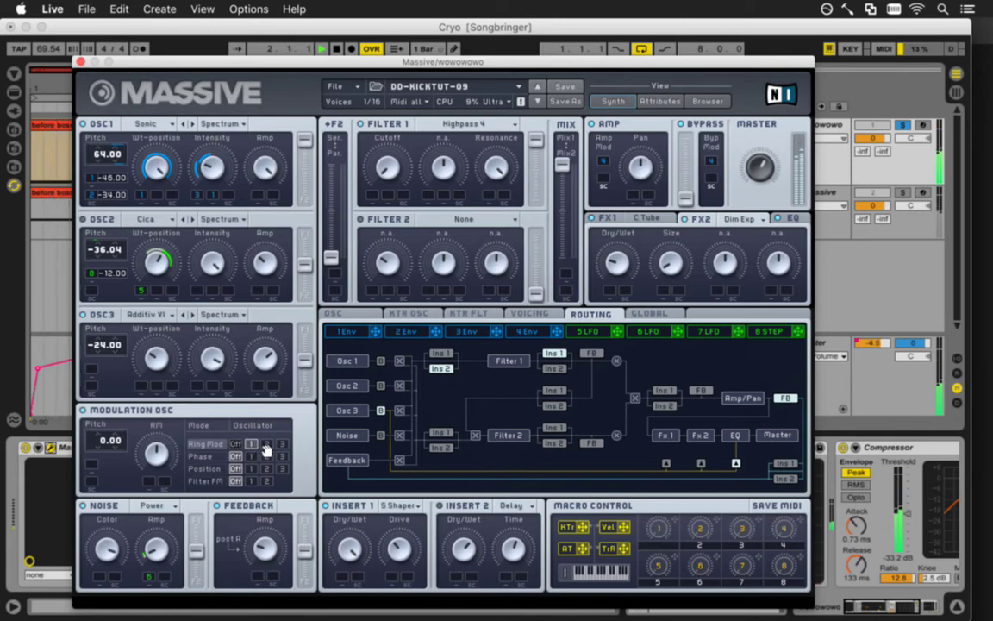
{"action": "left_click", "coordinate": [282, 443]}
{"action": "left_click", "coordinate": [250, 456]}
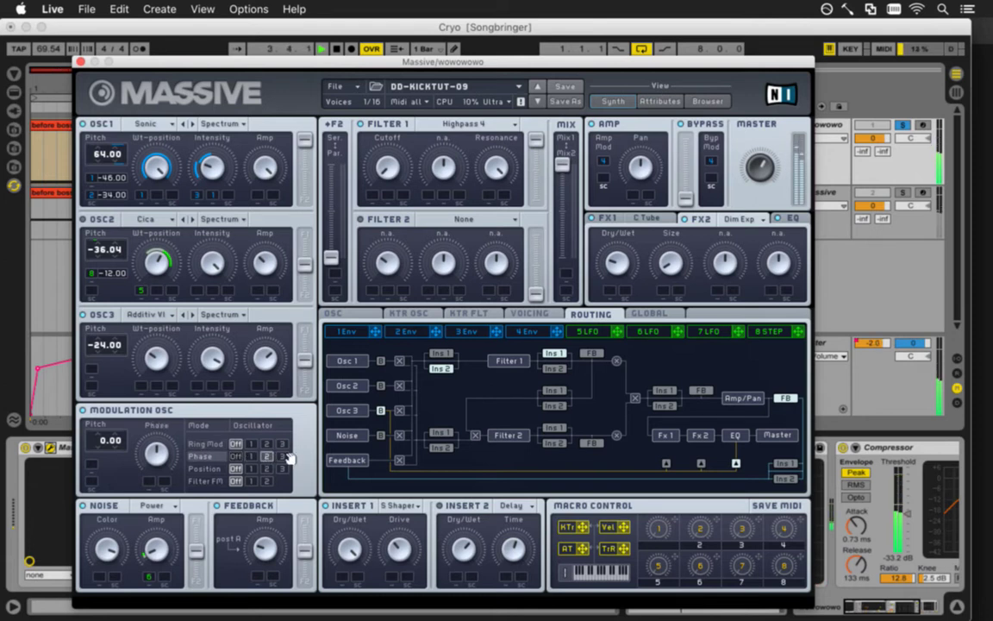
{"action": "left_click", "coordinate": [283, 456]}
{"action": "left_click", "coordinate": [265, 456]}
{"action": "left_click", "coordinate": [264, 457]}
{"action": "left_click", "coordinate": [235, 457]}
Try position modulation on oscillators 1 and 3 and Filter FM on Filter 1, and switch both modes off
{"action": "left_click", "coordinate": [252, 469]}
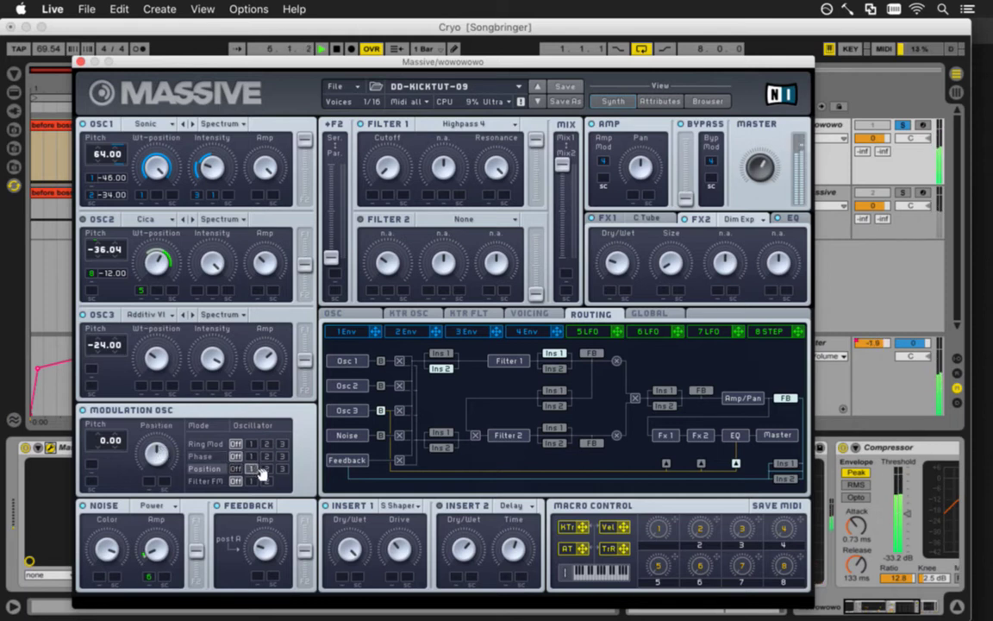
{"action": "left_click", "coordinate": [282, 468]}
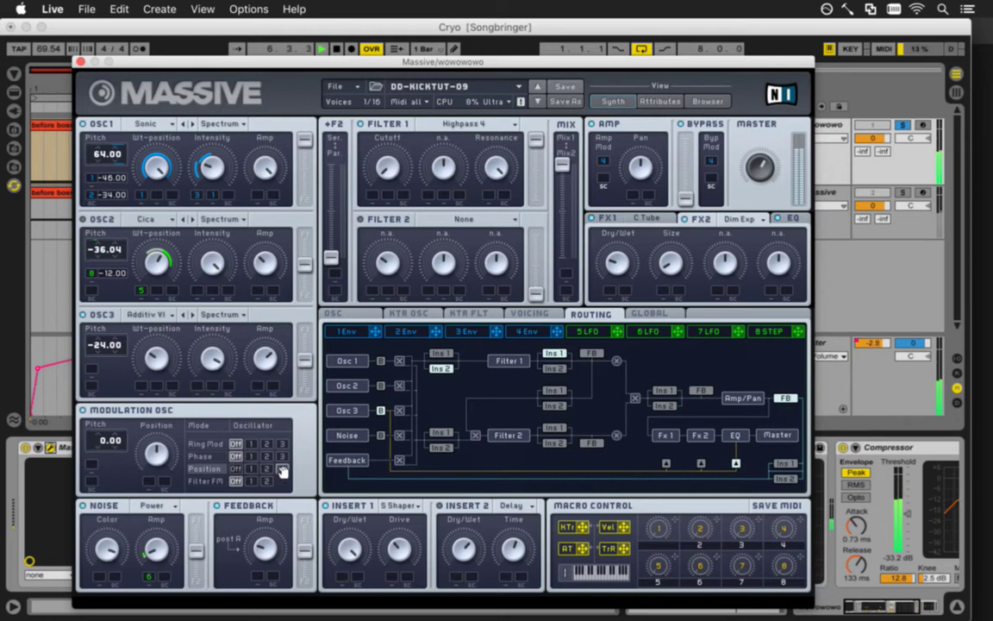
{"action": "left_click", "coordinate": [236, 468]}
{"action": "left_click", "coordinate": [267, 480]}
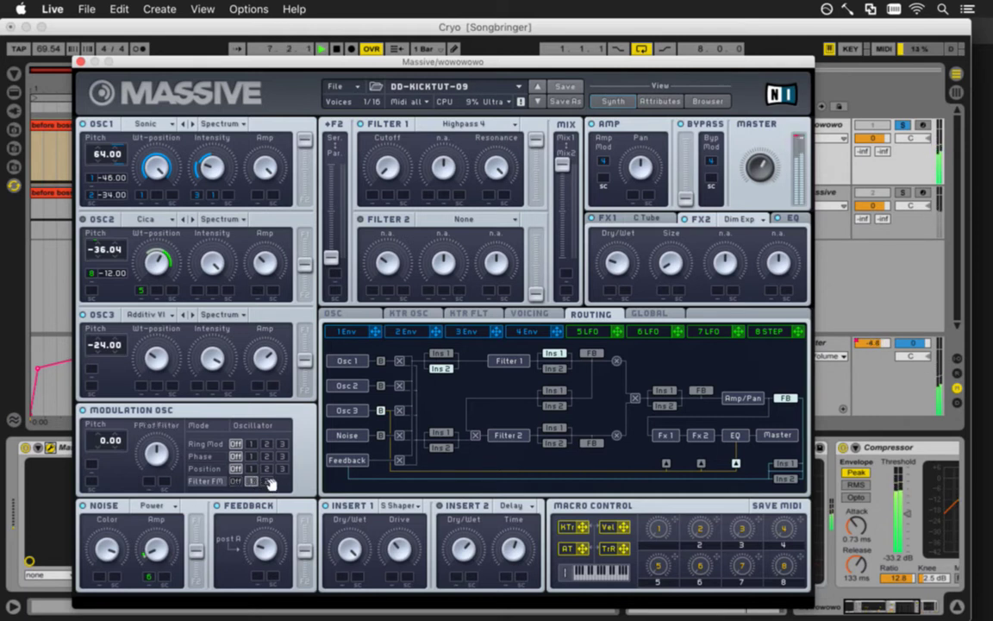
{"action": "left_click", "coordinate": [270, 483]}
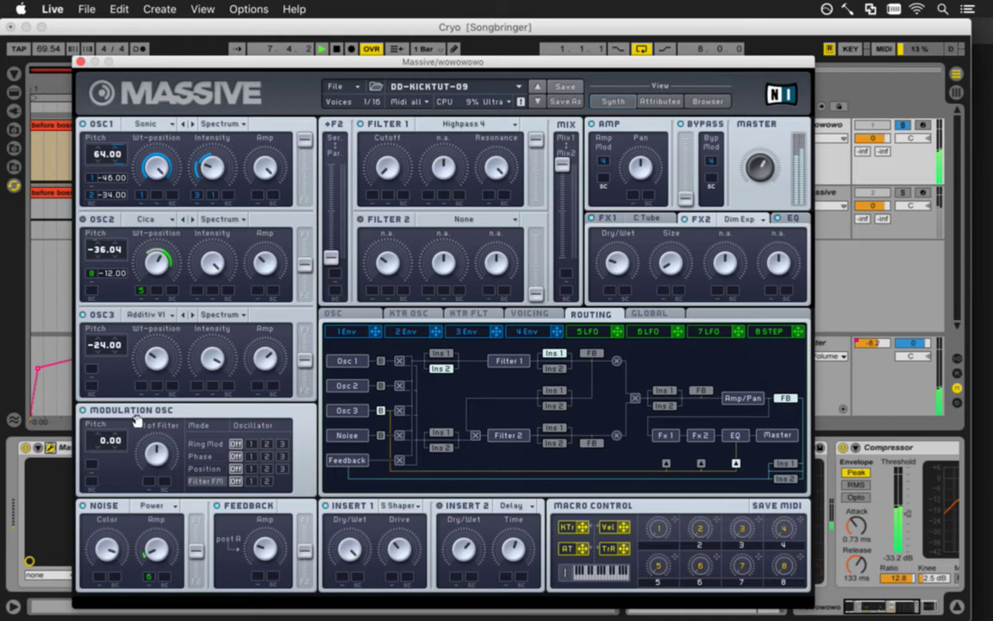
Remove the LFO 5 modulation from OSC2's wavetable position and raise OSC2's pitch to -24.04
{"action": "right_click", "coordinate": [141, 291]}
{"action": "left_click", "coordinate": [151, 303]}
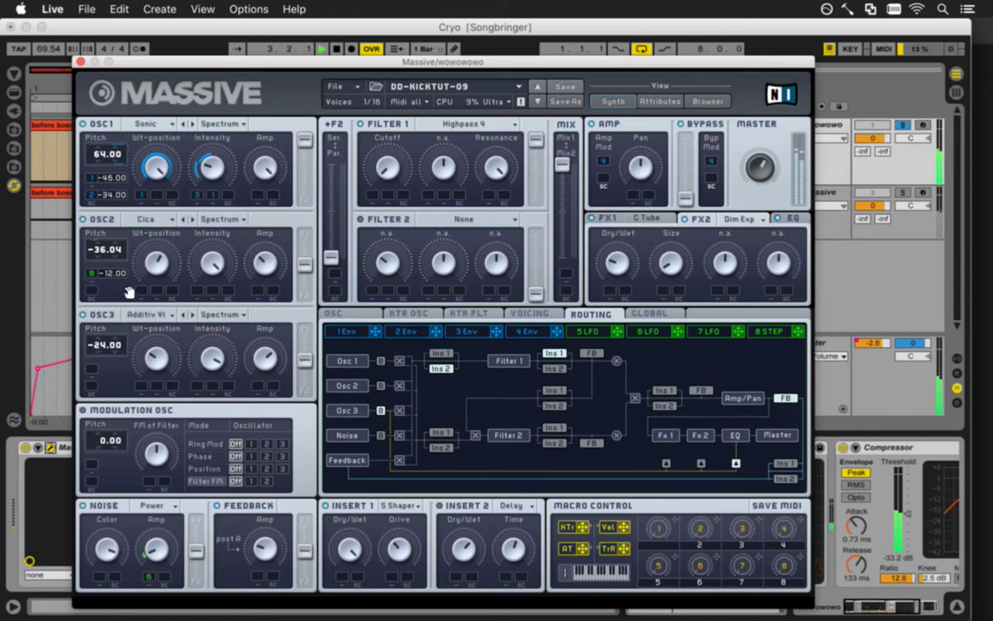
{"action": "left_click_drag", "start_coordinate": [106, 250], "coordinate": [118, 234]}
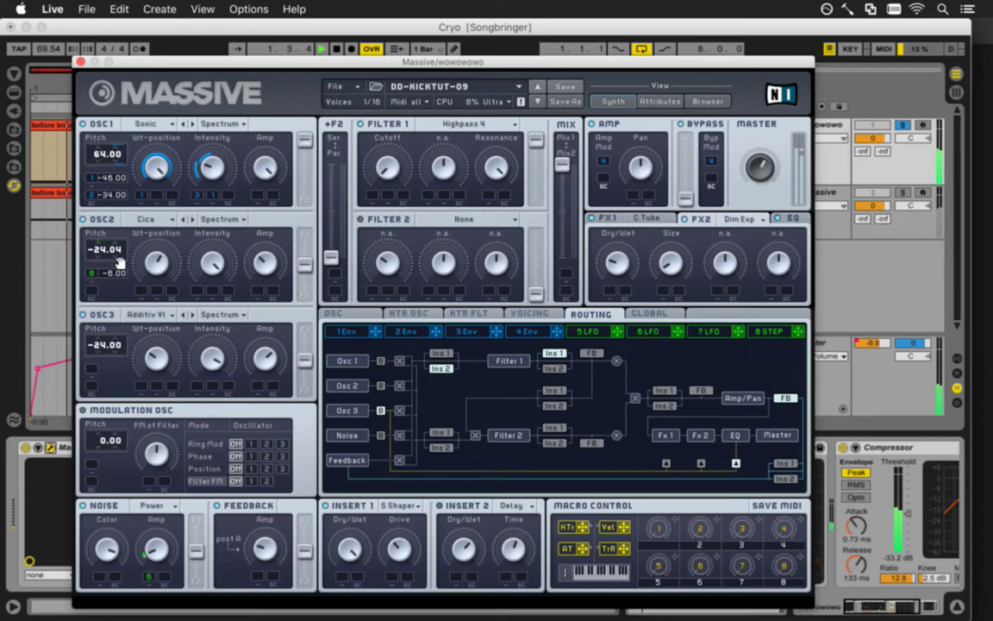
Try stepper modulation amounts of 5.00 and -5.00 on OSC2's pitch
{"action": "left_click_drag", "start_coordinate": [121, 257], "coordinate": [121, 257]}
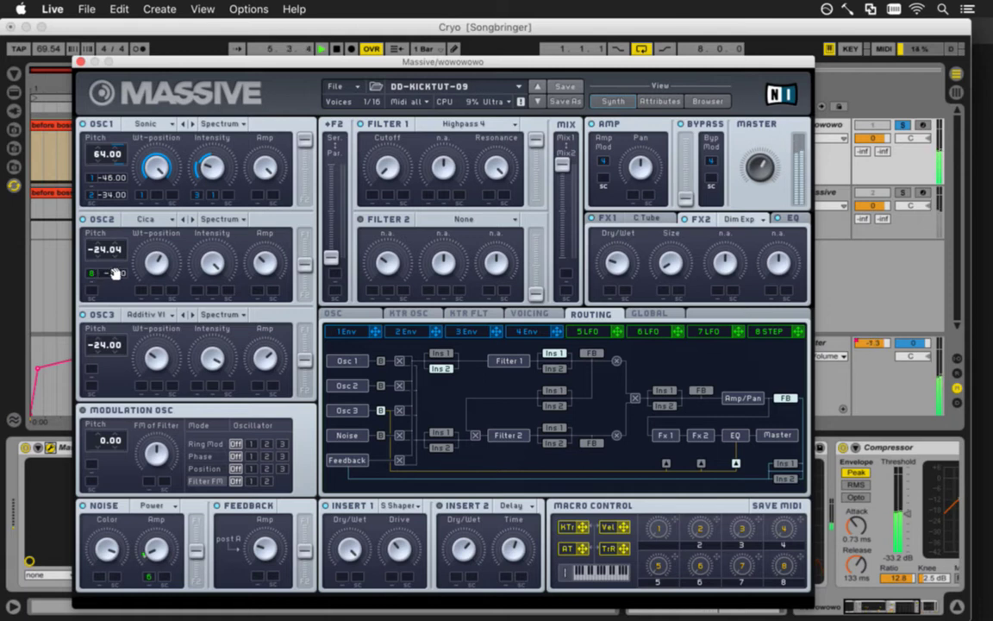
{"action": "left_click_drag", "start_coordinate": [115, 273], "coordinate": [120, 265]}
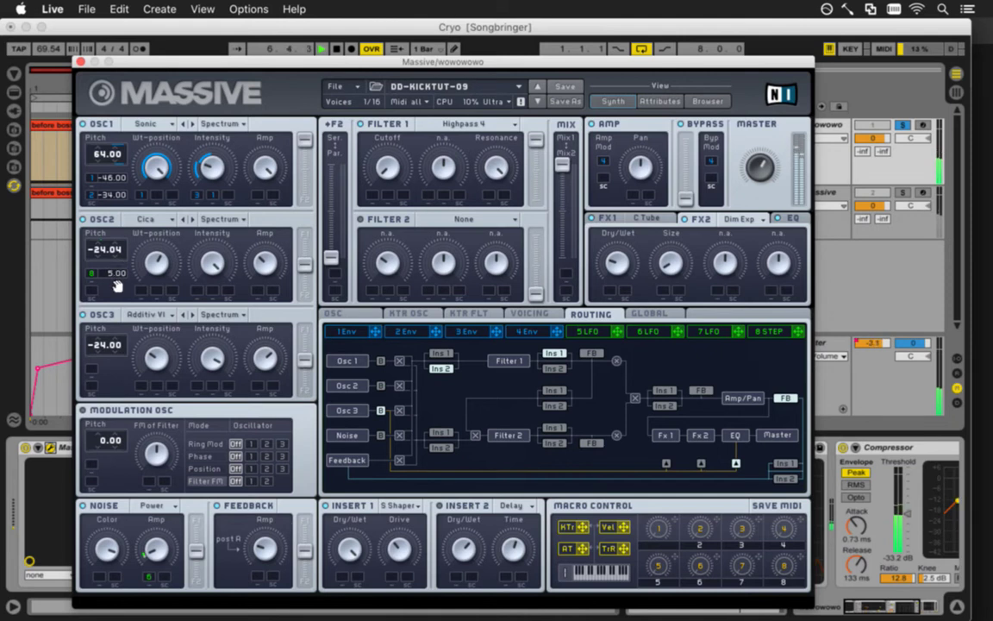
{"action": "mouse_move", "coordinate": [117, 280]}
{"action": "left_mouse_down"}
{"action": "mouse_move", "coordinate": [102, 259]}
{"action": "mouse_move", "coordinate": [111, 291]}
{"action": "left_mouse_up"}
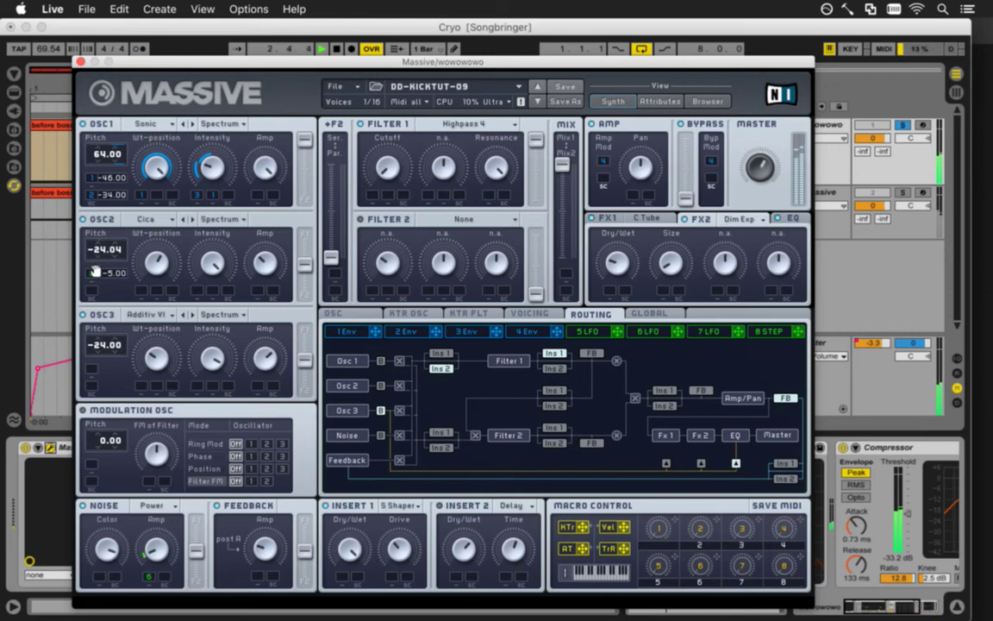
Mute the stepper modulation on OSC2's pitch and compare base pitches of -36.04 and -24.04
{"action": "right_click", "coordinate": [91, 273]}
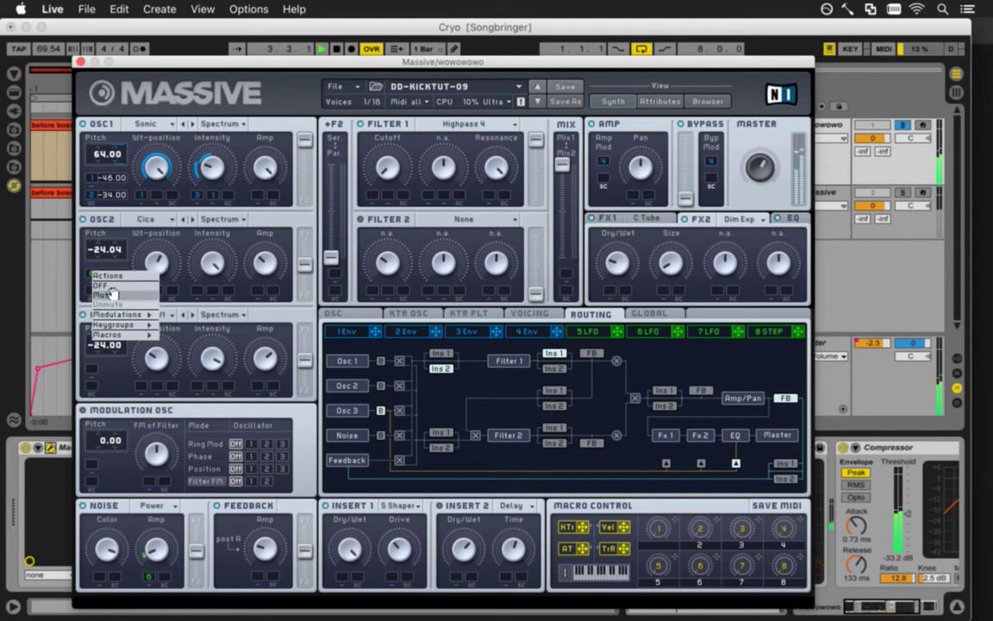
{"action": "left_click", "coordinate": [111, 293]}
{"action": "left_click_drag", "start_coordinate": [107, 250], "coordinate": [114, 235]}
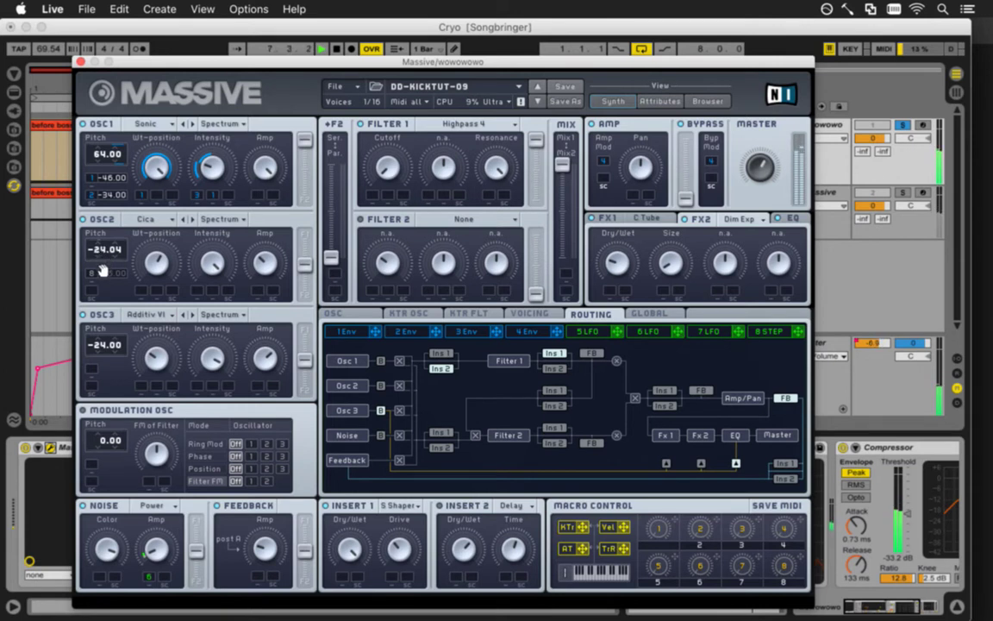
{"action": "left_click_drag", "start_coordinate": [102, 271], "coordinate": [100, 288]}
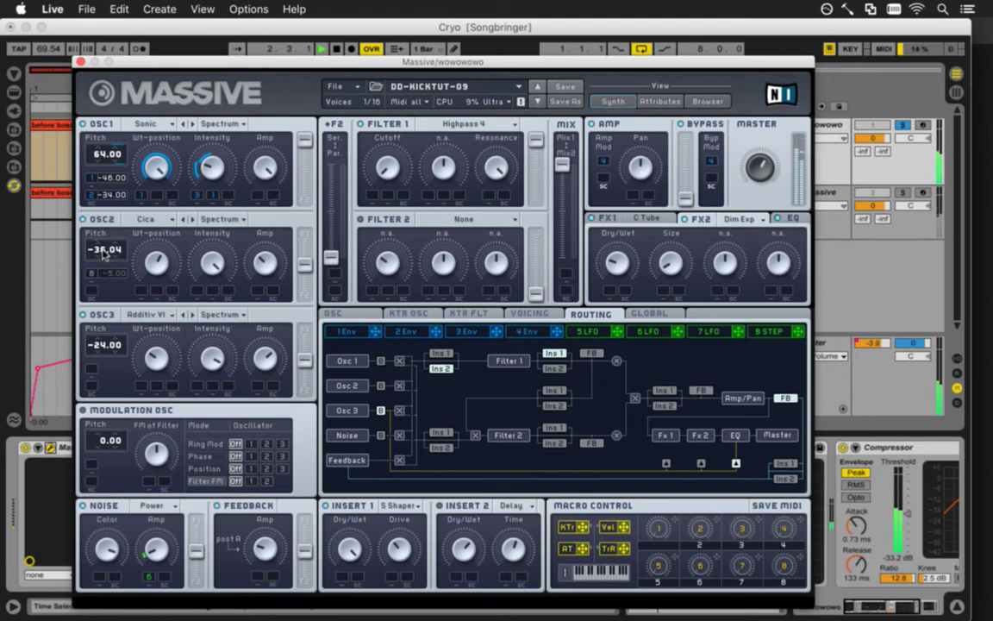
{"action": "left_click_drag", "start_coordinate": [103, 250], "coordinate": [112, 237]}
Unmute the stepper modulation on OSC2's pitch and set its amount to -12.00
{"action": "right_click", "coordinate": [92, 273]}
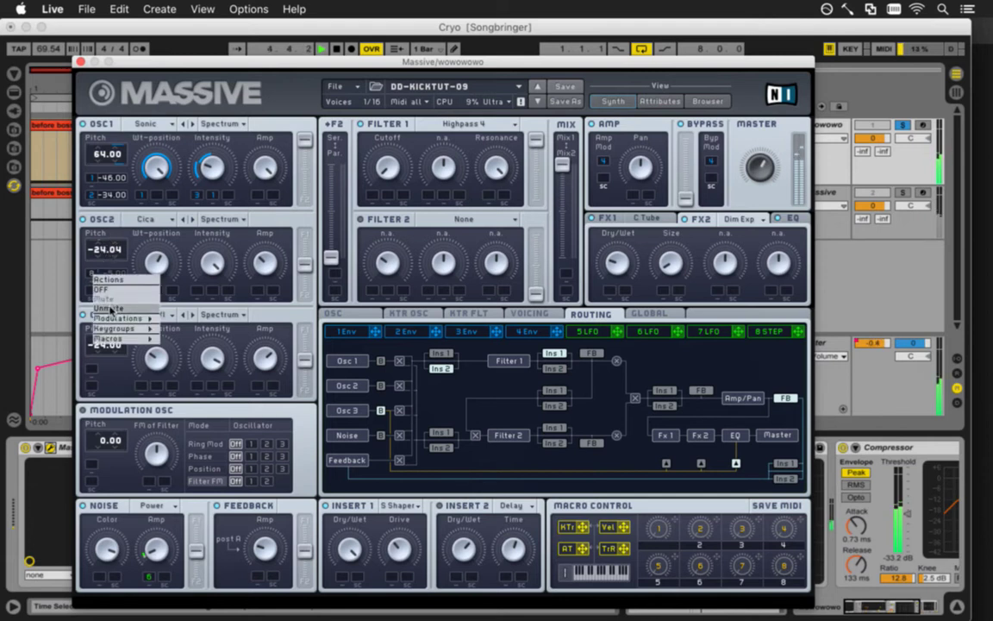
{"action": "left_click", "coordinate": [110, 309]}
{"action": "left_click_drag", "start_coordinate": [111, 276], "coordinate": [111, 286]}
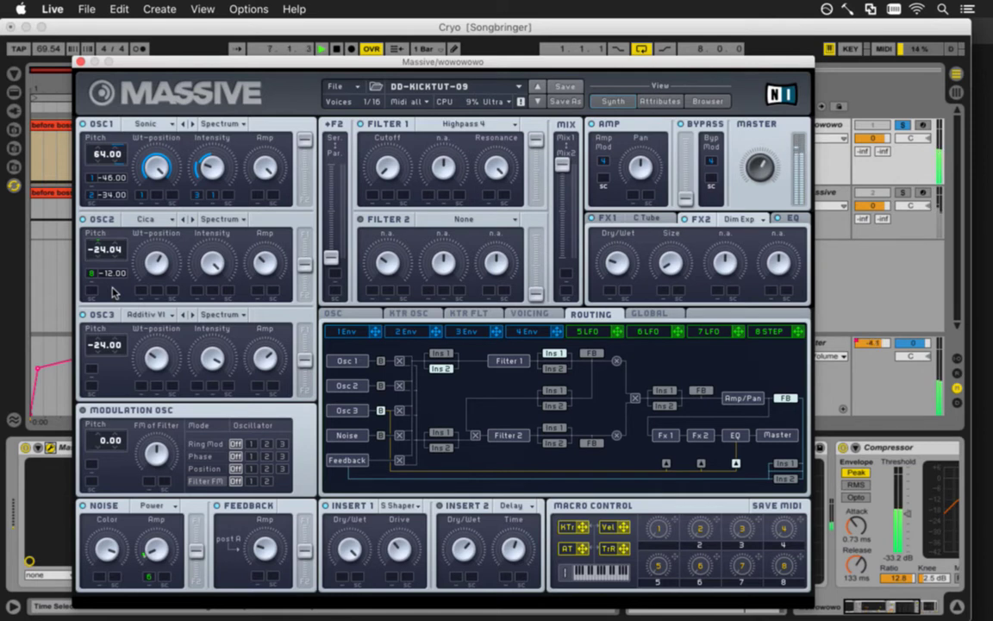
Try the Scream, Daft and Comb types in Filter 1
{"action": "left_click", "coordinate": [380, 124]}
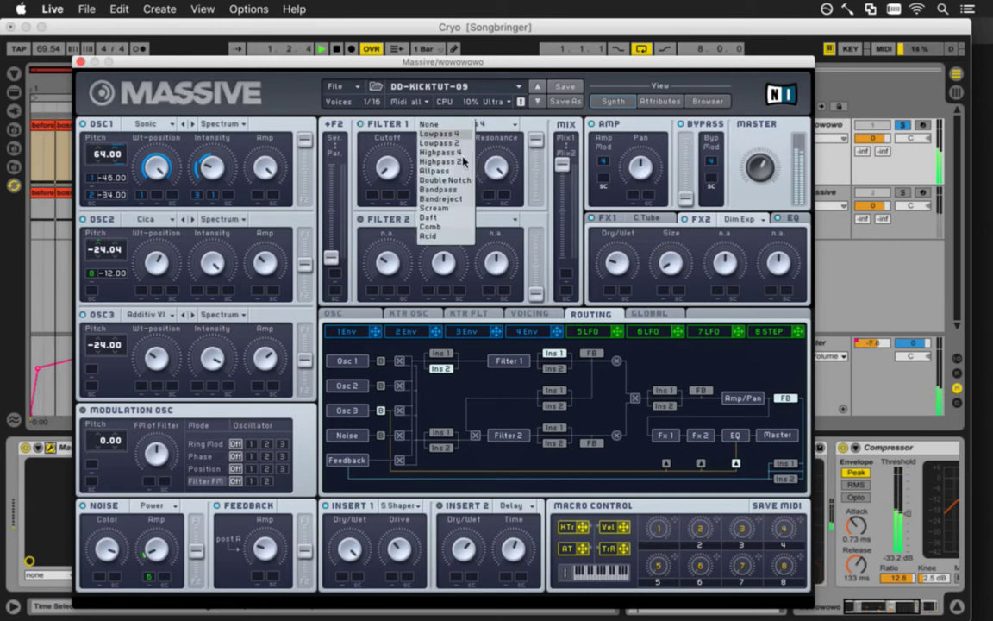
{"action": "left_click", "coordinate": [436, 199]}
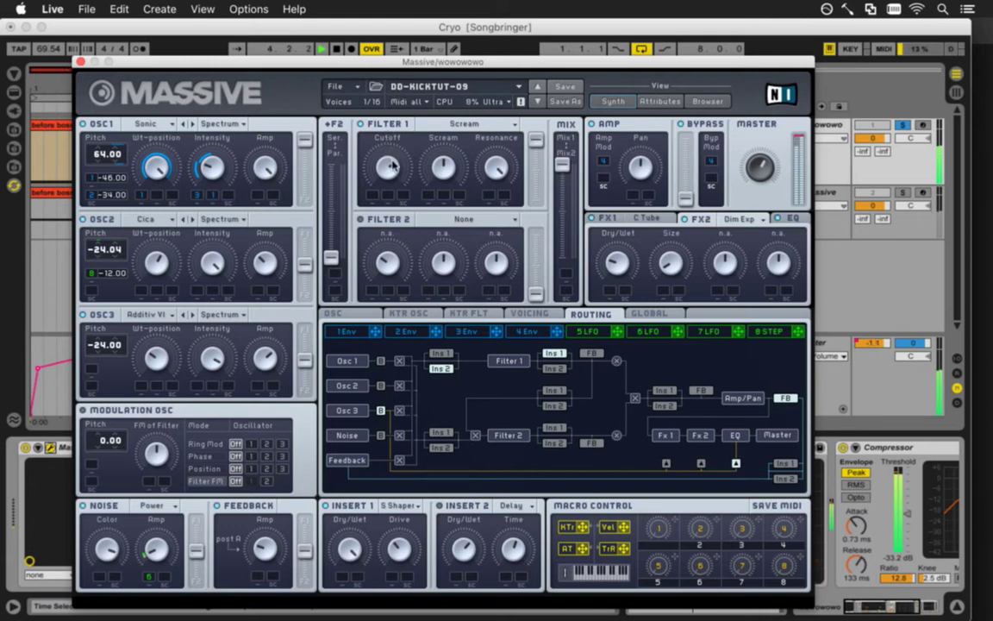
{"action": "left_click", "coordinate": [421, 122]}
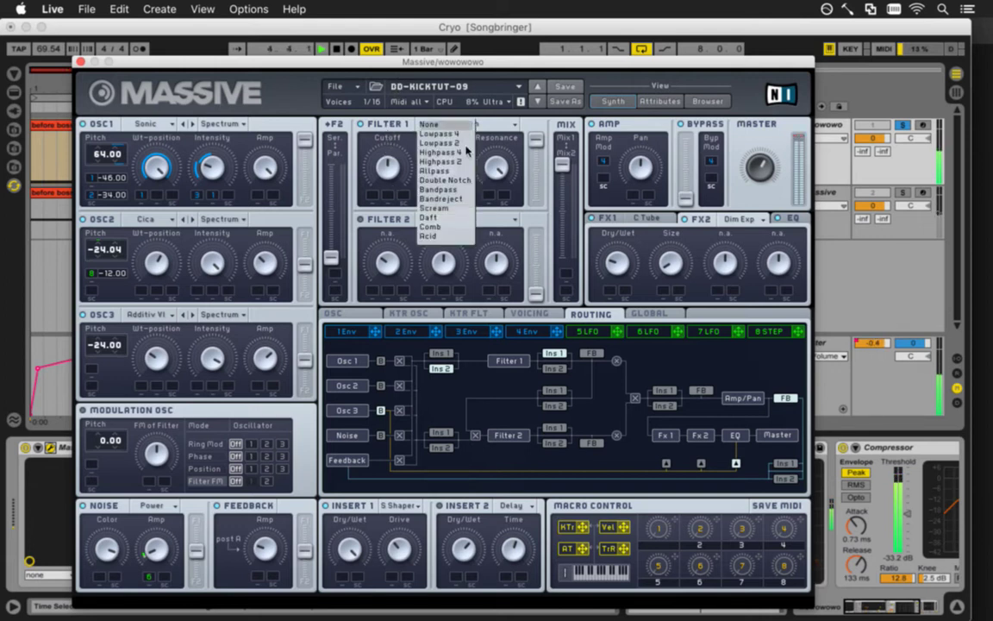
{"action": "left_click", "coordinate": [445, 218]}
{"action": "left_click", "coordinate": [444, 123]}
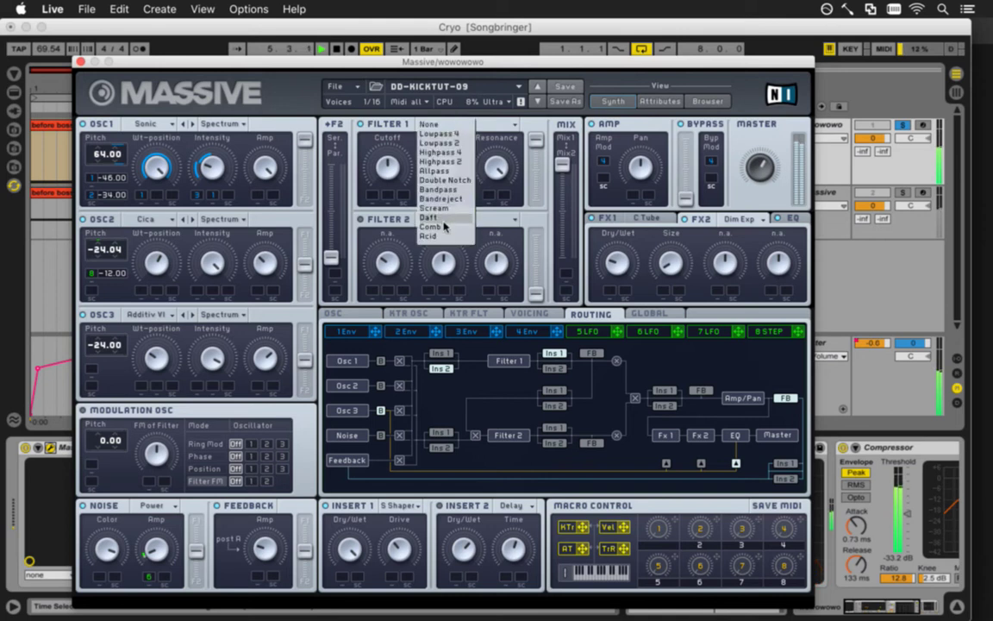
{"action": "left_click", "coordinate": [445, 226]}
Set Filter 1 to the Acid type and move the filter mix fader toward Mix2
{"action": "left_click", "coordinate": [453, 124]}
{"action": "left_click", "coordinate": [443, 233]}
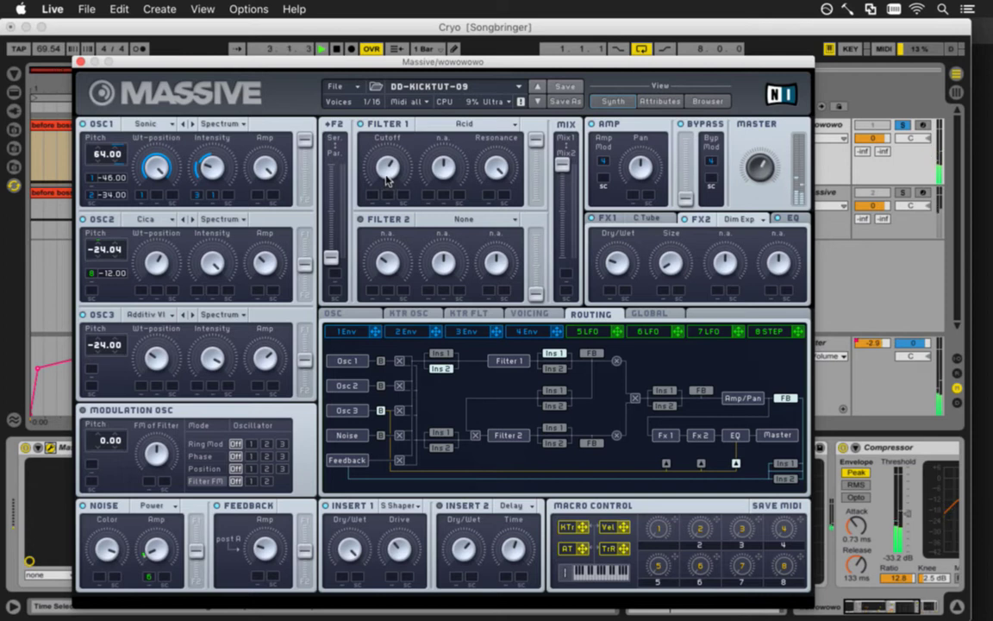
{"action": "left_click_drag", "start_coordinate": [562, 164], "coordinate": [564, 219]}
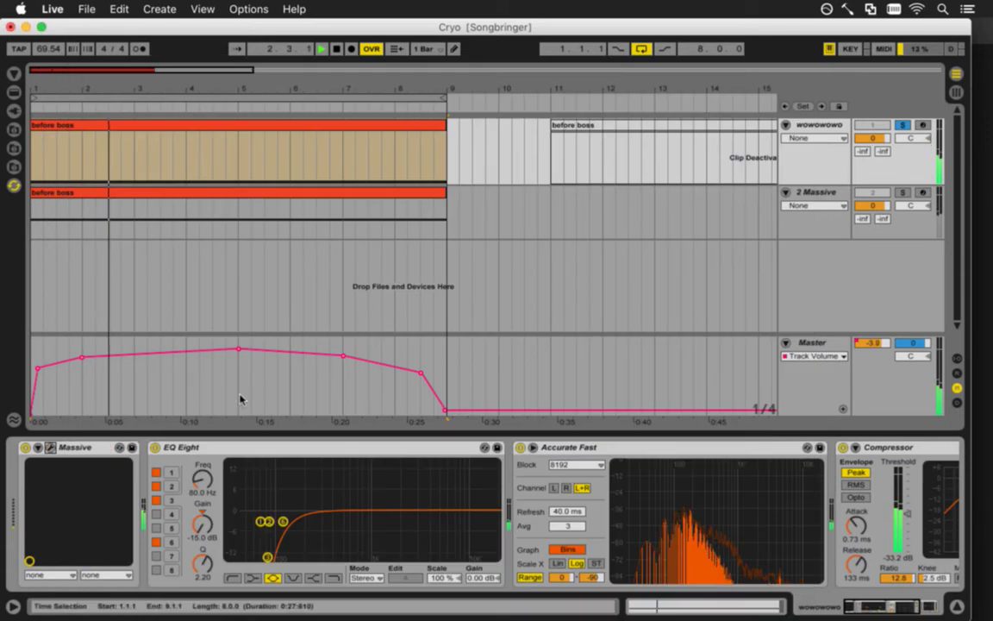
Unsolo the wowowowo track and mute the 2 Massive track while auditioning the arrangement from bar 1
{"action": "left_click", "coordinate": [80, 61]}
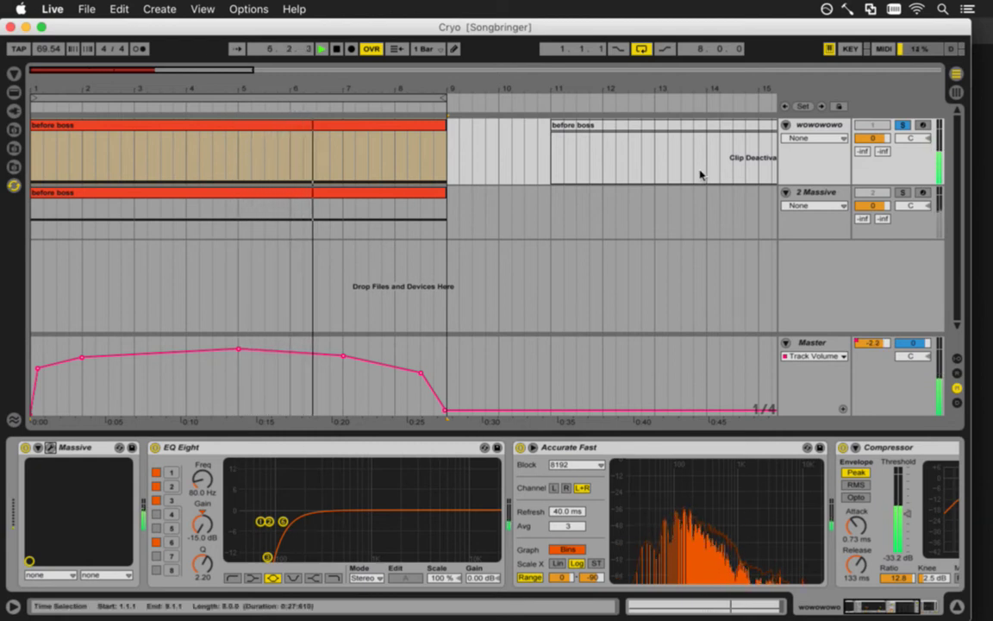
{"action": "left_click", "coordinate": [673, 129]}
{"action": "key", "text": "space"}
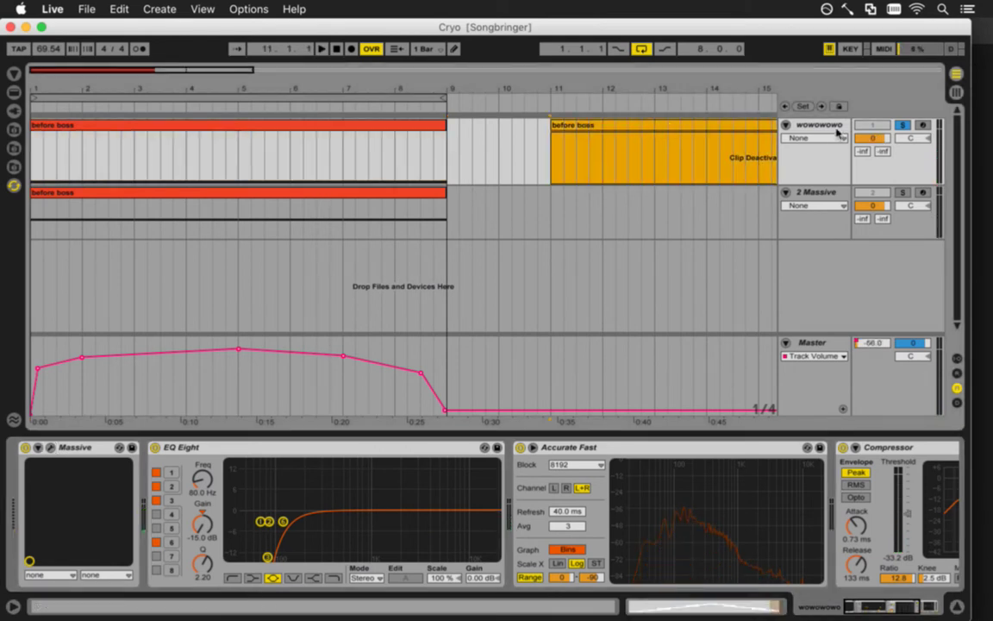
{"action": "left_click", "coordinate": [904, 127]}
{"action": "left_click", "coordinate": [903, 127]}
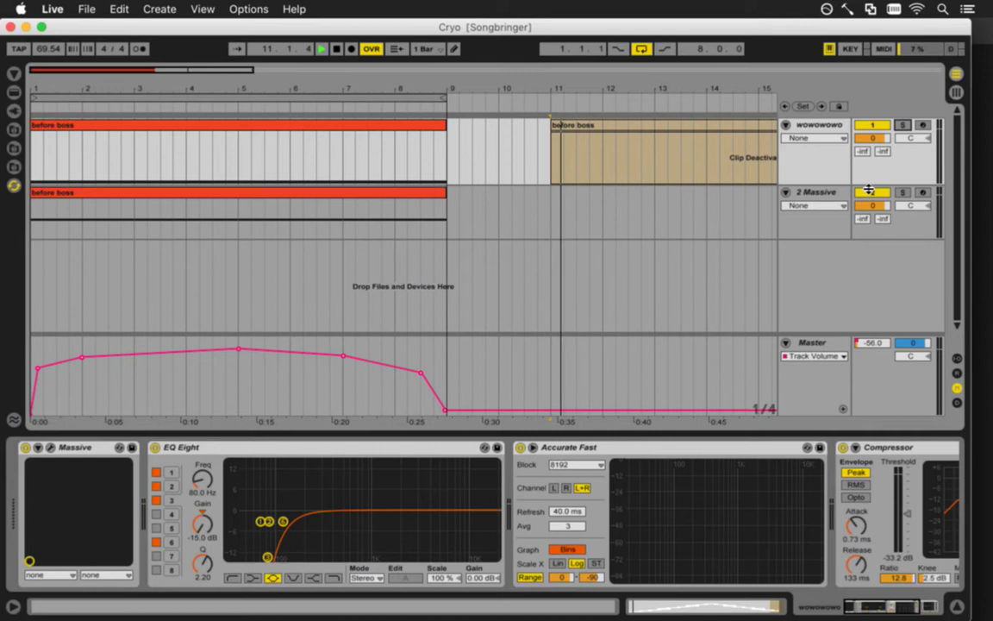
{"action": "key", "text": "space"}
{"action": "left_click", "coordinate": [34, 156]}
{"action": "key", "text": "space"}
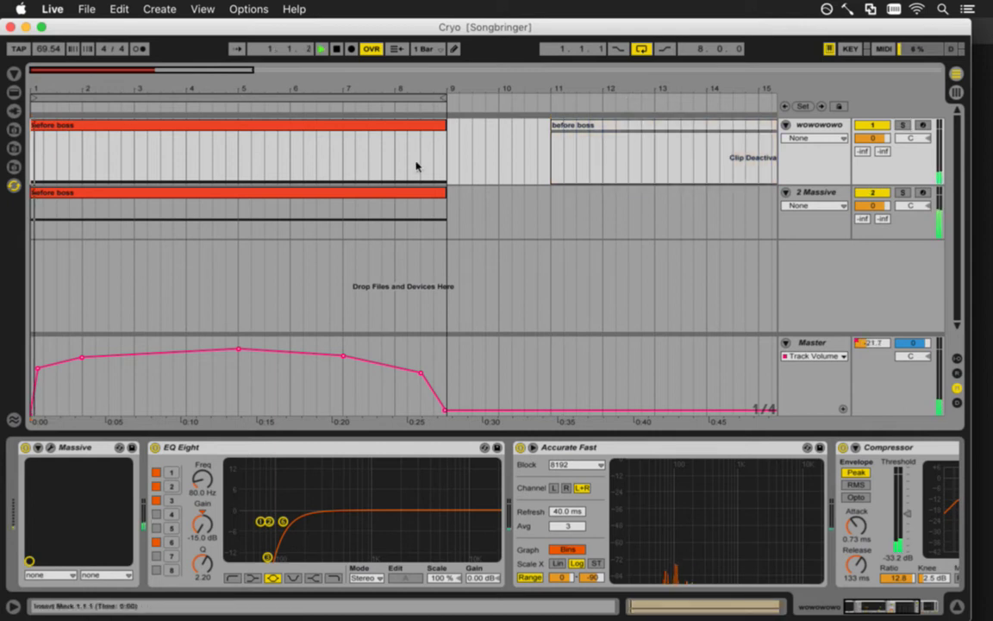
{"action": "left_click", "coordinate": [873, 193]}
{"action": "key", "text": "space"}
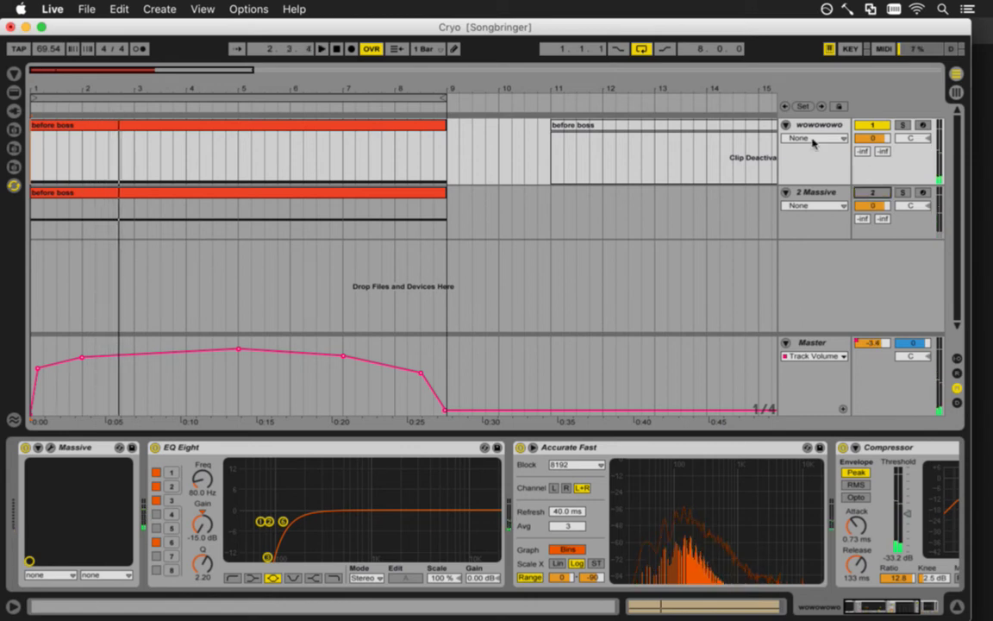
Duplicate the wowowowo track and mute the original, leaving the copy playing
{"action": "left_click", "coordinate": [823, 128]}
{"action": "right_click", "coordinate": [823, 128]}
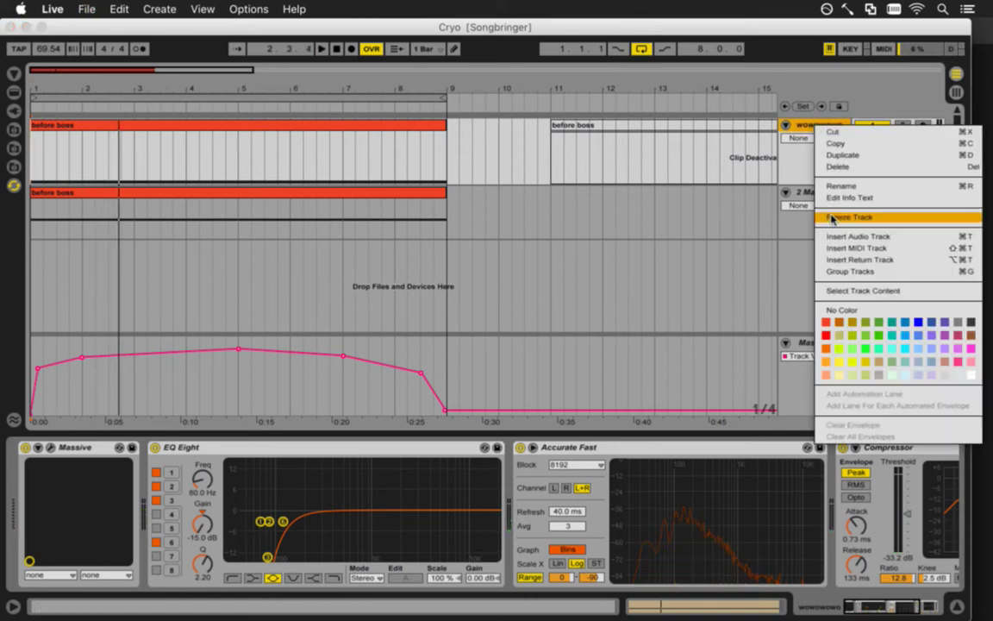
{"action": "left_click", "coordinate": [841, 160]}
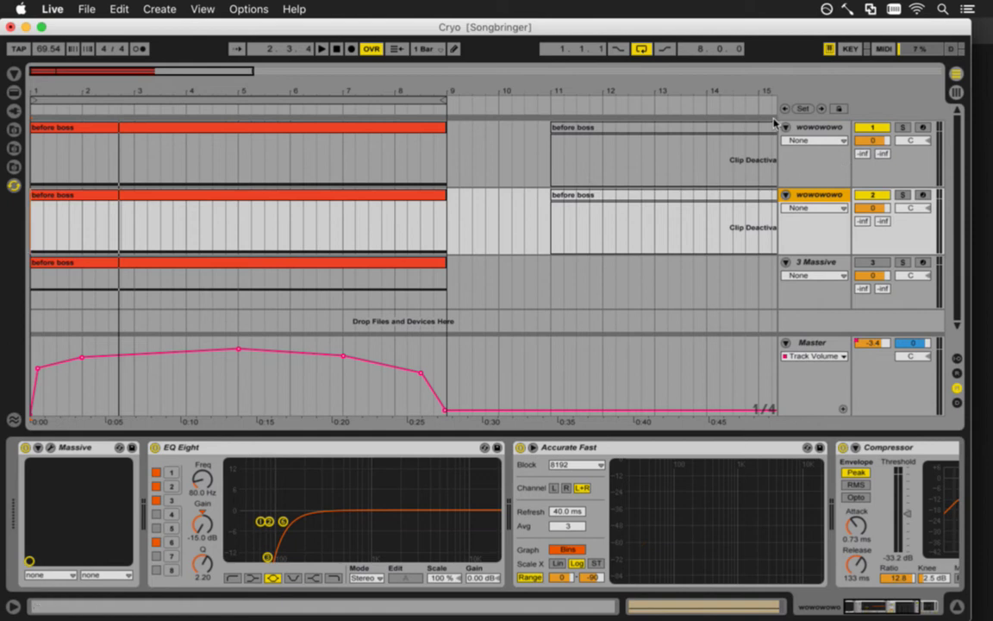
{"action": "left_click", "coordinate": [787, 128]}
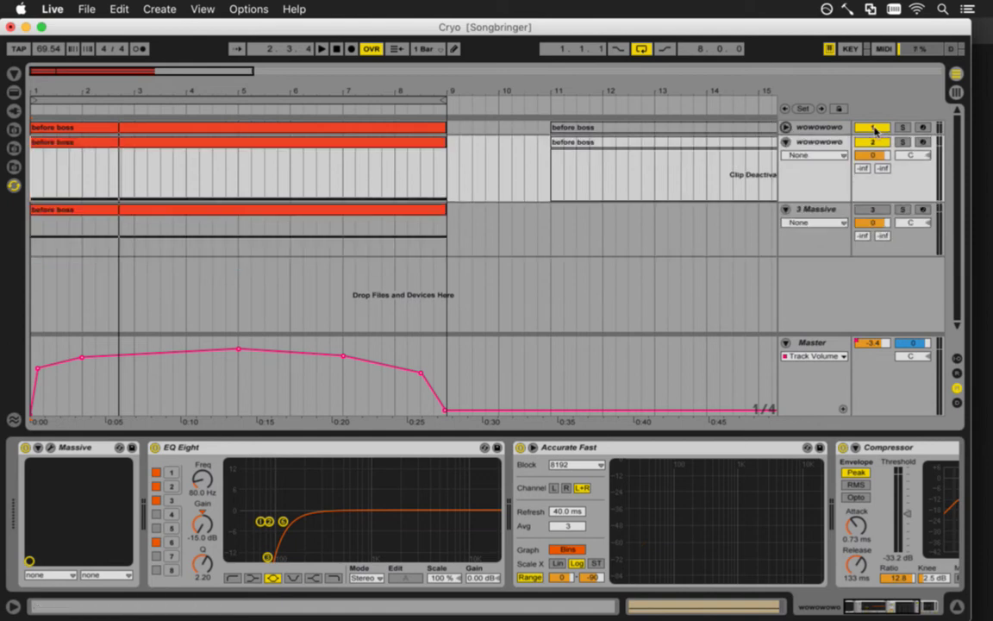
{"action": "left_click", "coordinate": [785, 128]}
{"action": "key", "text": "space"}
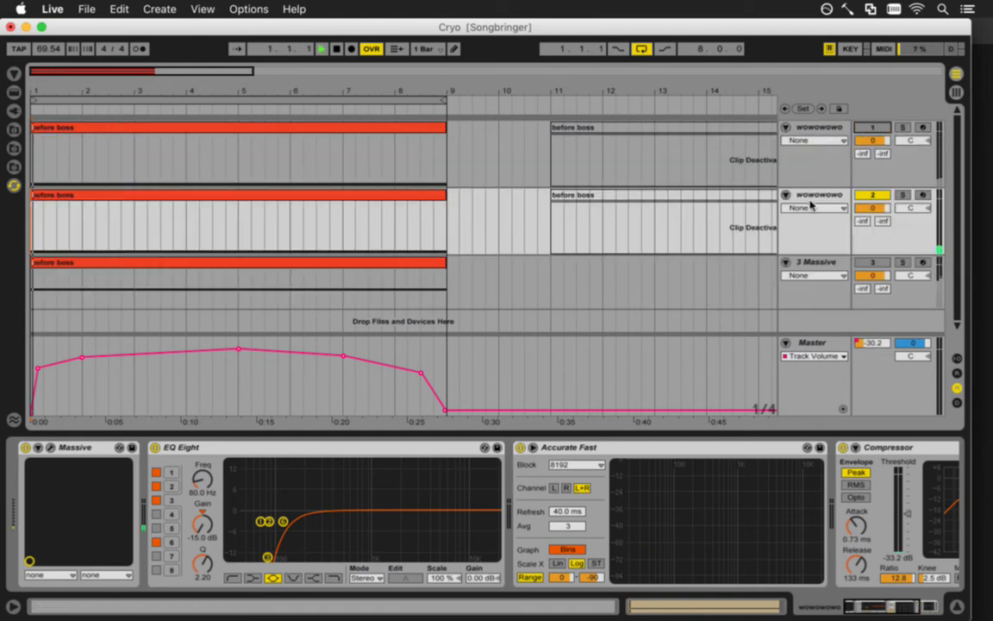
Open Massive on the duplicate track and compare OSC1's pitch with its envelope 2 and envelope 1 modulations muted and unmuted in turn
{"action": "left_click", "coordinate": [810, 198]}
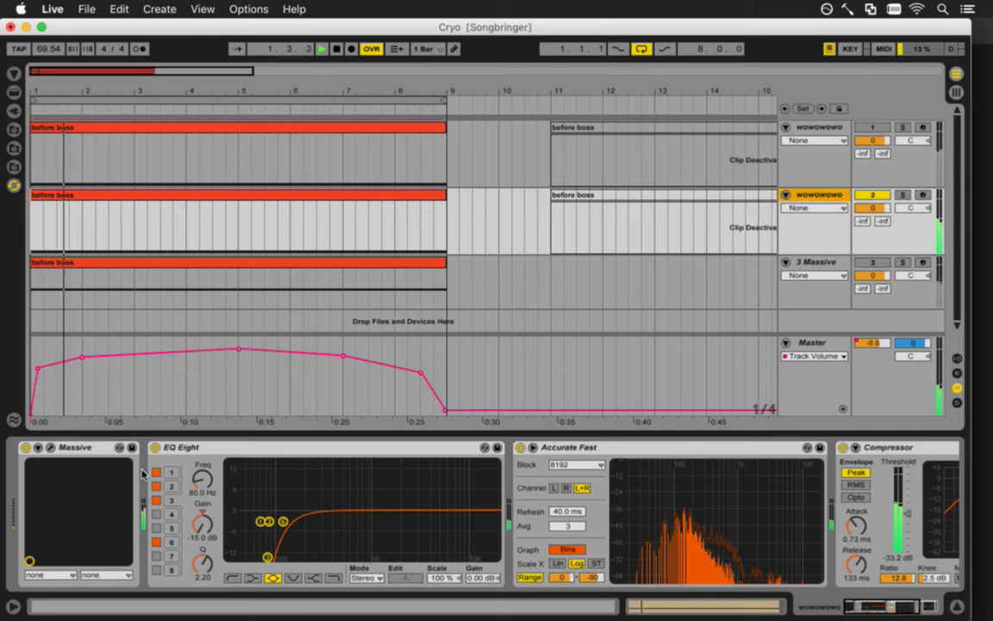
{"action": "left_click", "coordinate": [63, 448]}
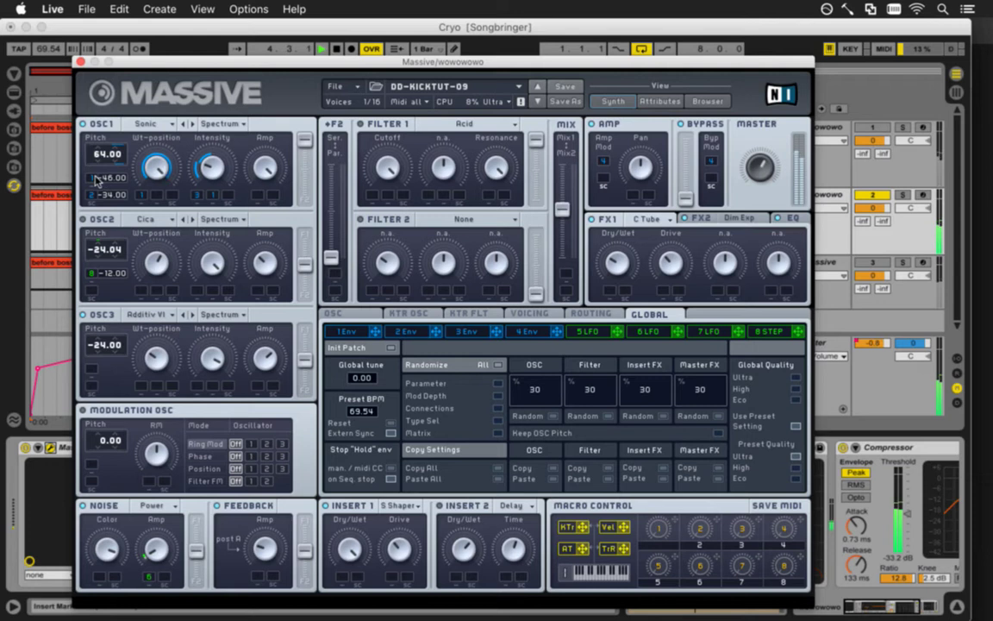
{"action": "left_click", "coordinate": [92, 197]}
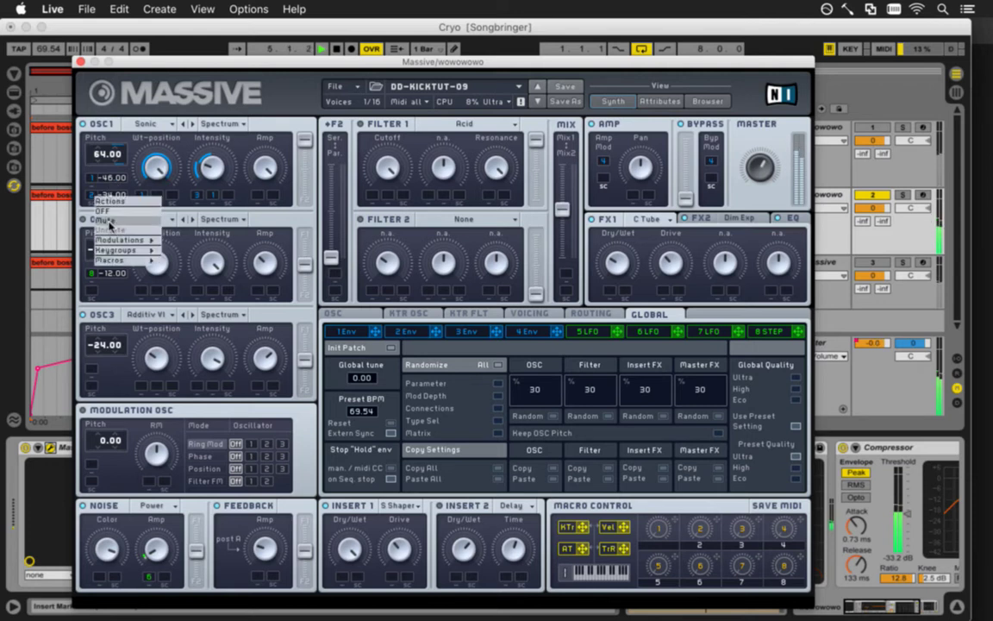
{"action": "left_click", "coordinate": [95, 201]}
{"action": "left_click", "coordinate": [92, 197]}
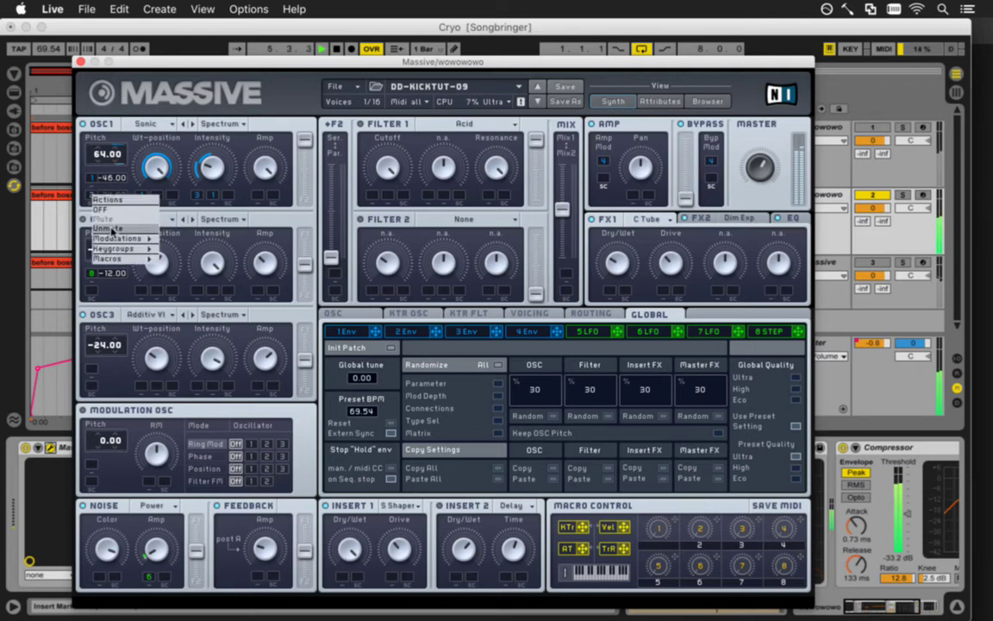
{"action": "left_click", "coordinate": [111, 228]}
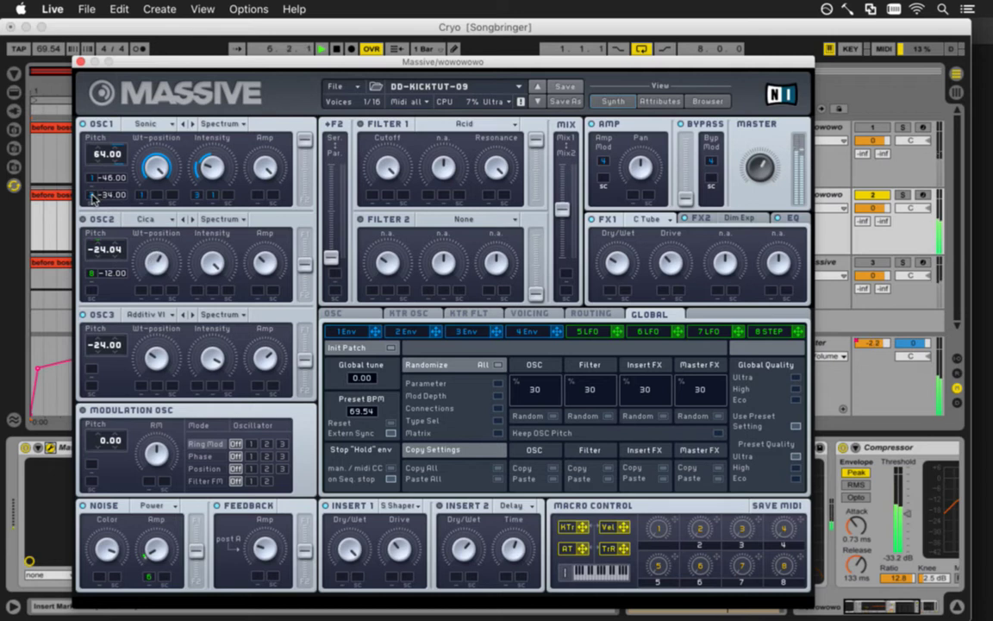
{"action": "left_click", "coordinate": [95, 179]}
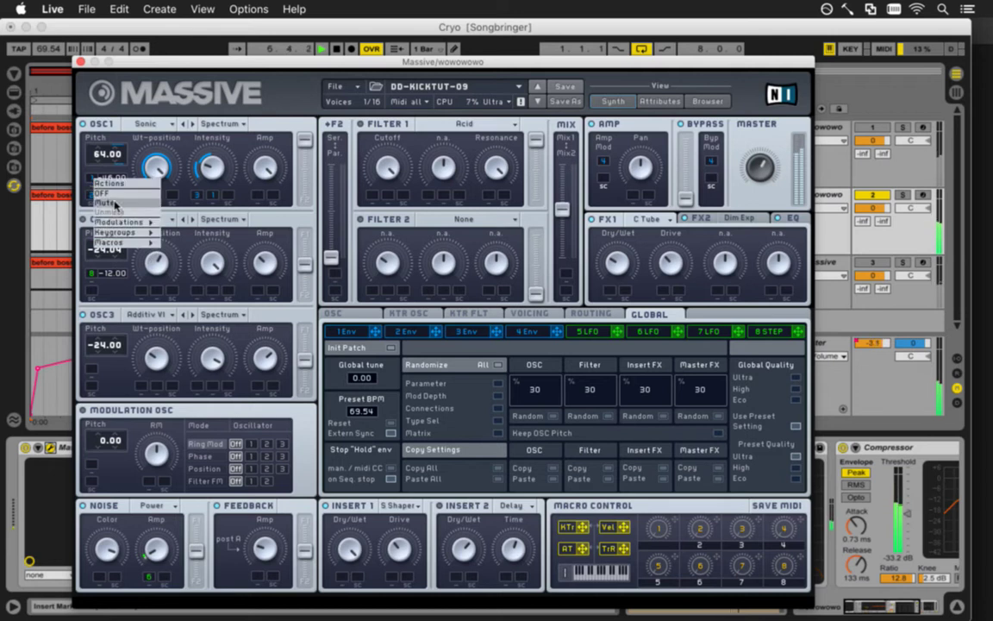
{"action": "left_click", "coordinate": [109, 201]}
{"action": "left_click", "coordinate": [94, 181]}
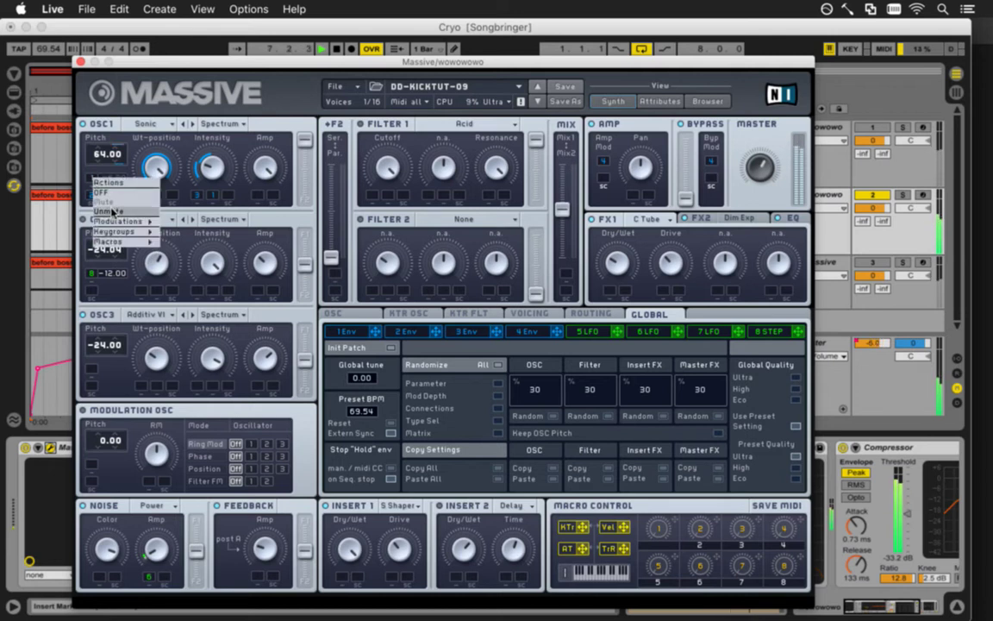
{"action": "left_click", "coordinate": [111, 203]}
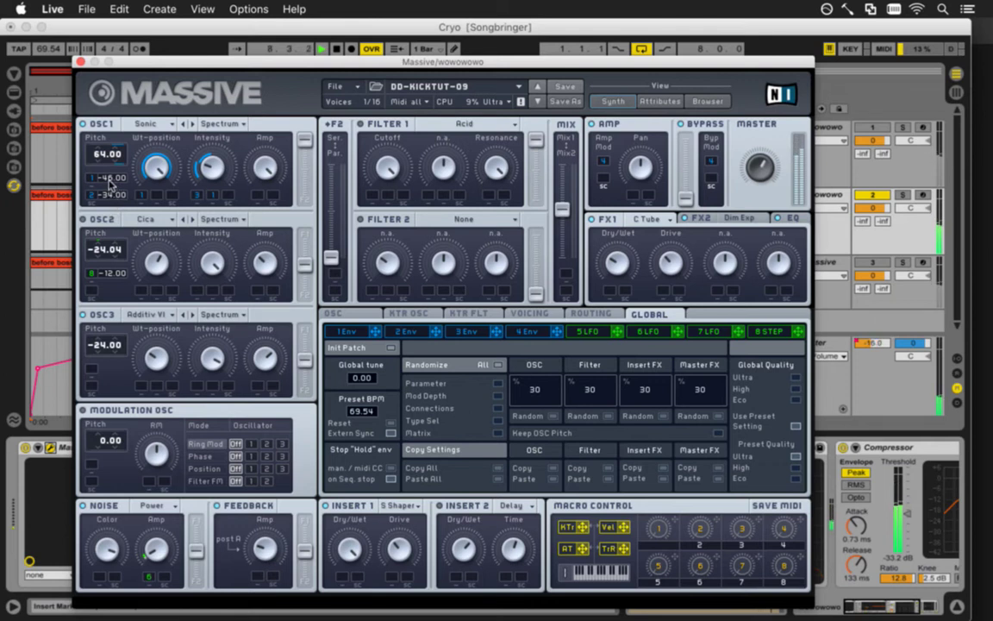
Set OSC1's pitch modulation amounts to -64.00 for envelope 1 and -15.00 for envelope 2
{"action": "left_click_drag", "start_coordinate": [117, 172], "coordinate": [125, 164]}
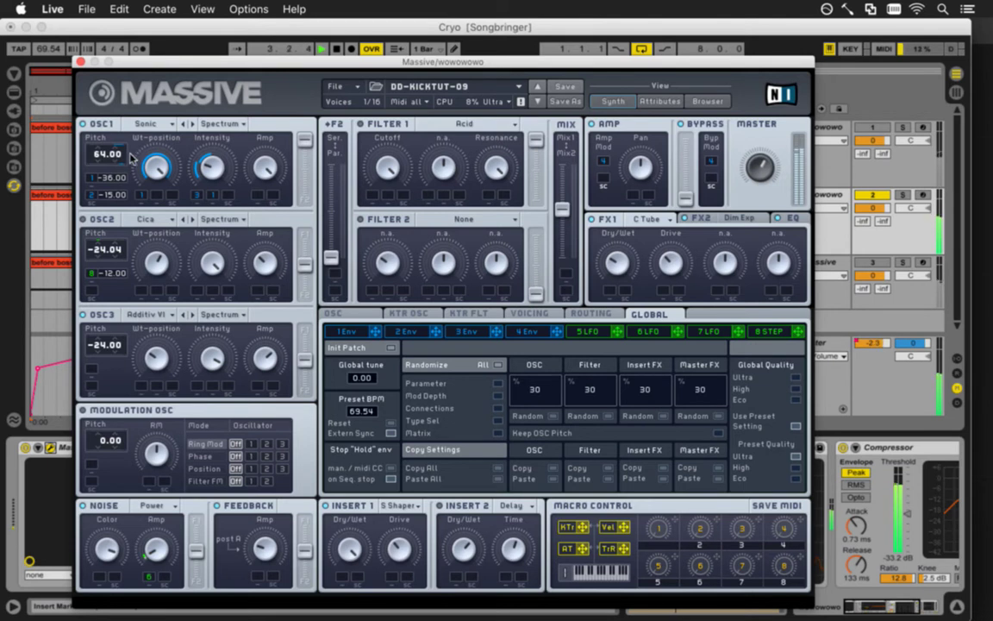
{"action": "left_click_drag", "start_coordinate": [118, 156], "coordinate": [109, 237]}
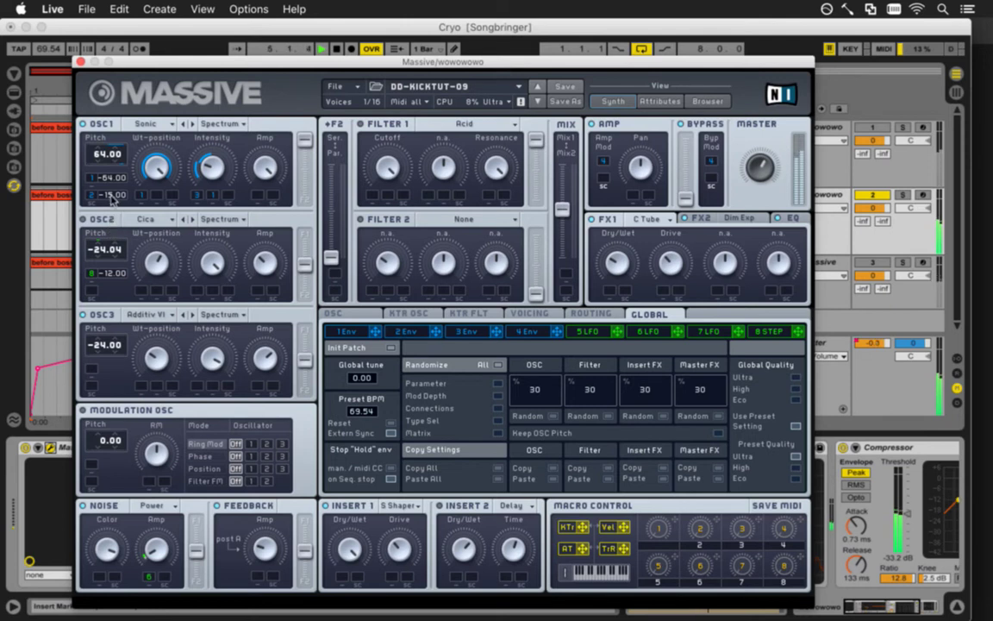
{"action": "left_click_drag", "start_coordinate": [109, 184], "coordinate": [113, 179]}
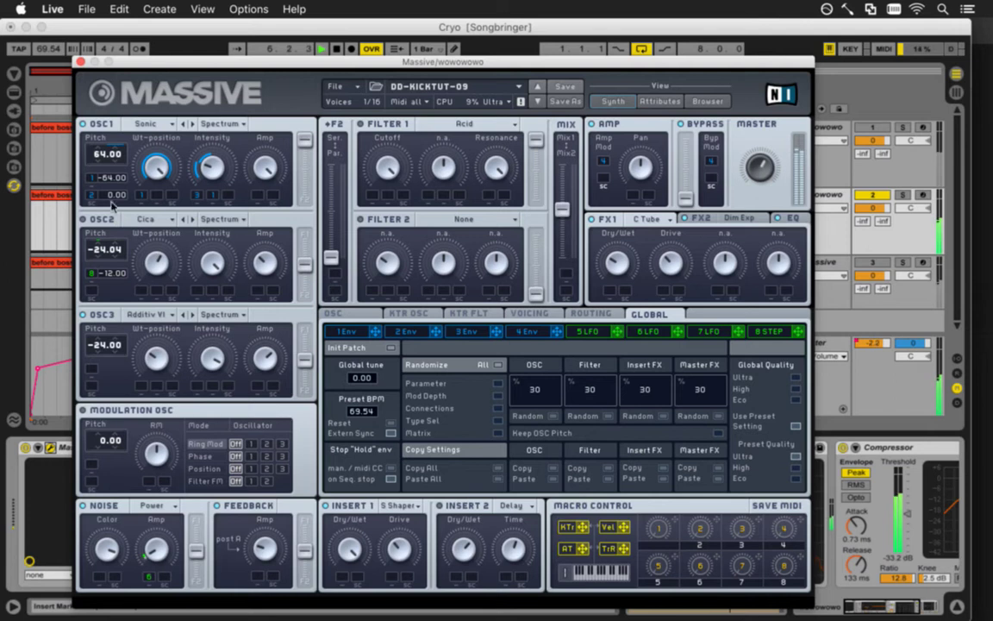
{"action": "left_click_drag", "start_coordinate": [110, 202], "coordinate": [106, 210]}
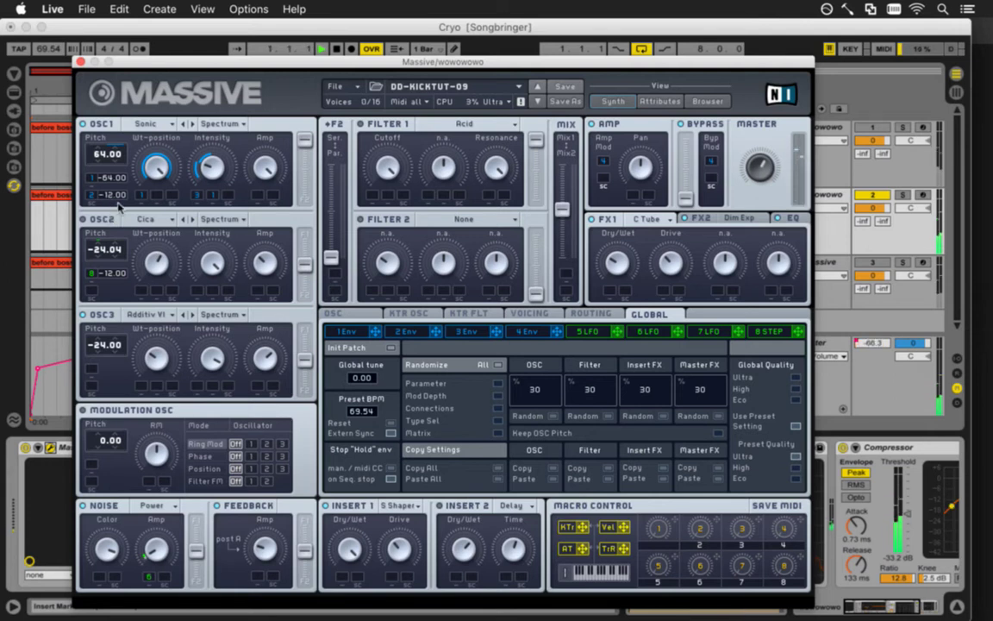
{"action": "left_click_drag", "start_coordinate": [111, 197], "coordinate": [111, 203]}
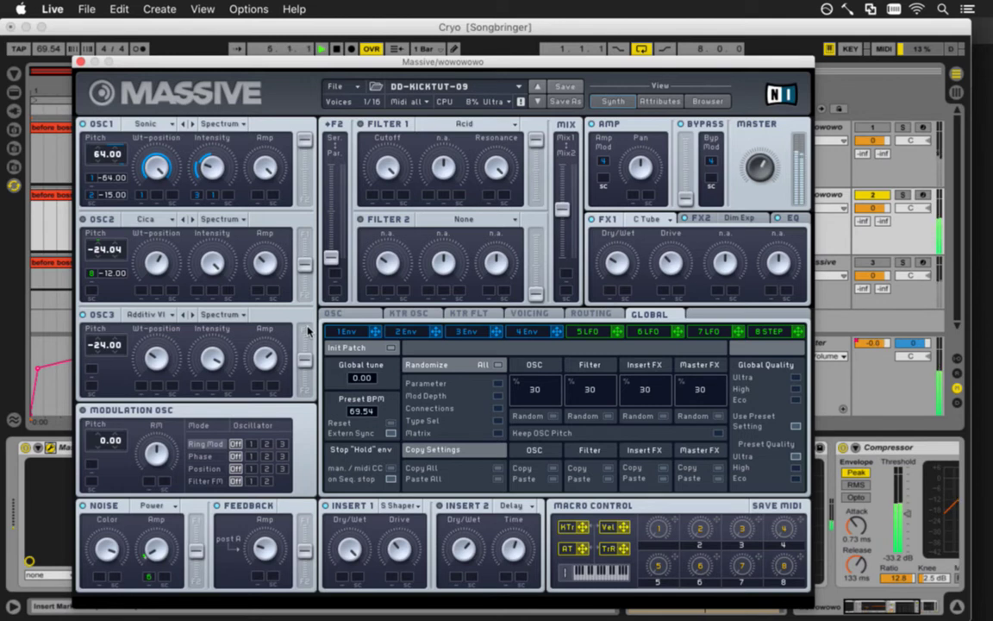
Open the duplicate track's before boss clip, raise its long note to C1 and play it from bar 1
{"action": "left_click", "coordinate": [80, 61]}
{"action": "left_click", "coordinate": [110, 129]}
{"action": "left_click", "coordinate": [104, 210]}
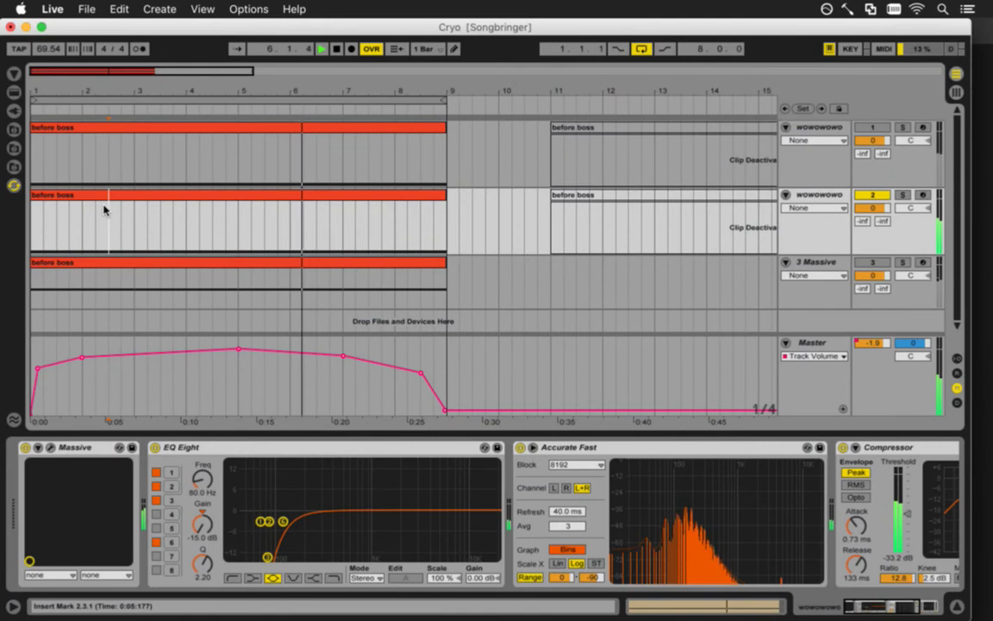
{"action": "double_click", "coordinate": [104, 210]}
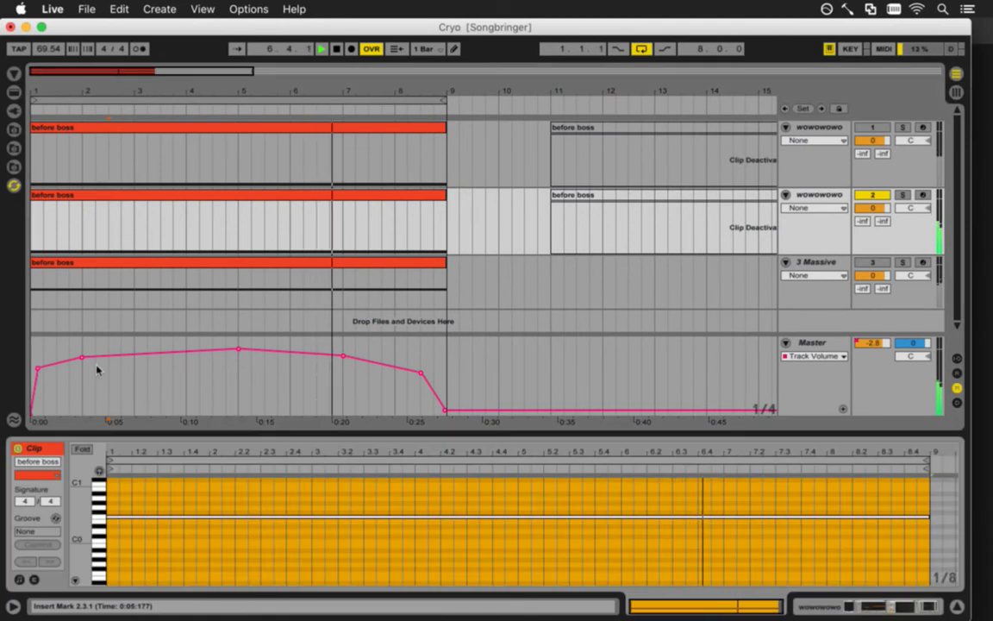
{"action": "left_click", "coordinate": [115, 518]}
{"action": "left_click_drag", "start_coordinate": [115, 517], "coordinate": [116, 481]}
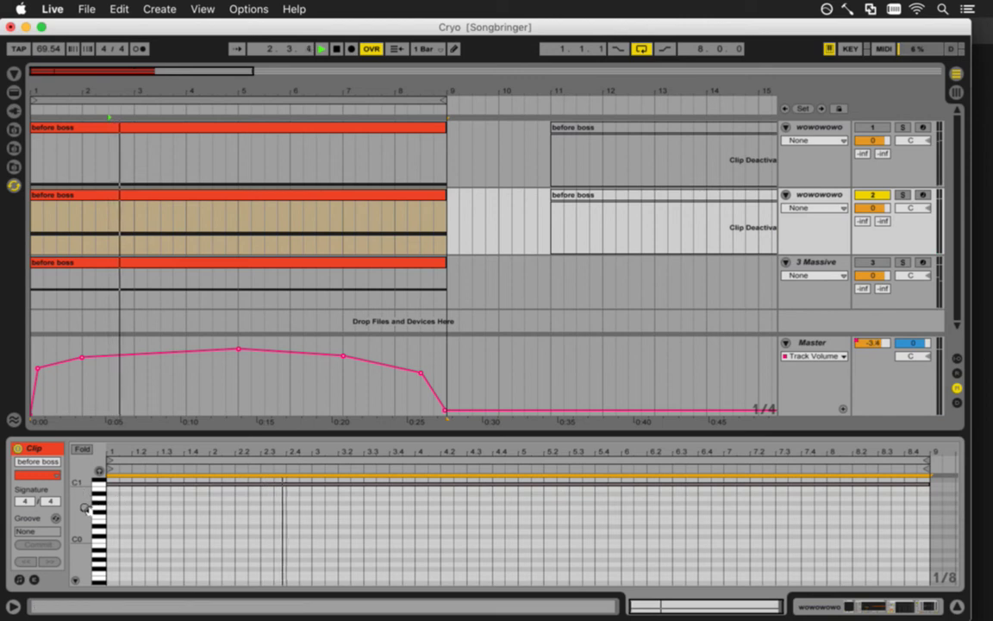
{"action": "scroll", "coordinate": [119, 505], "scroll_direction": "up", "scroll_amount": 2}
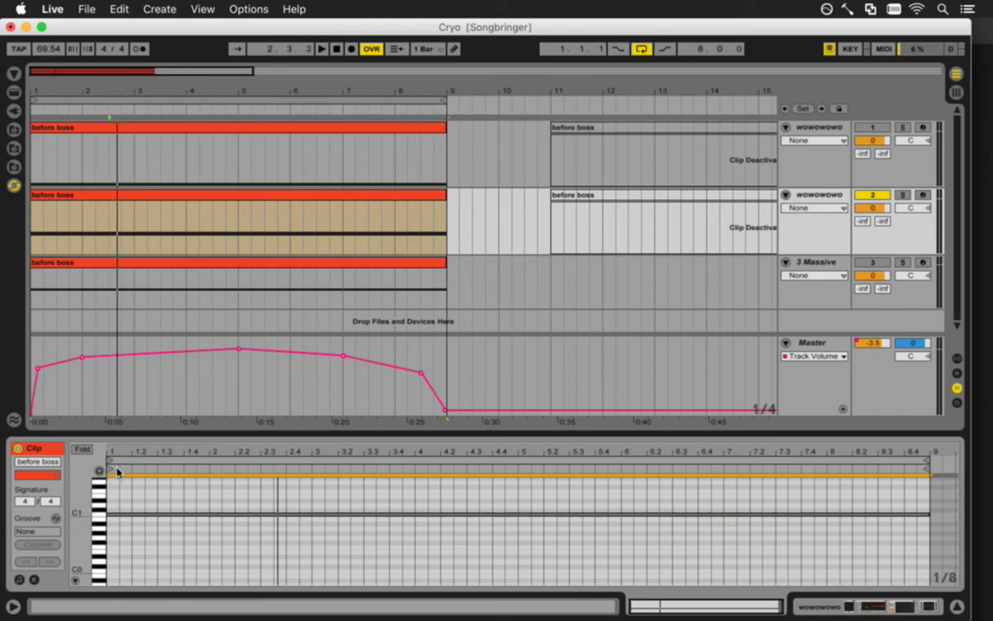
{"action": "left_click", "coordinate": [36, 223]}
{"action": "key", "text": "space"}
{"action": "key", "text": "space"}
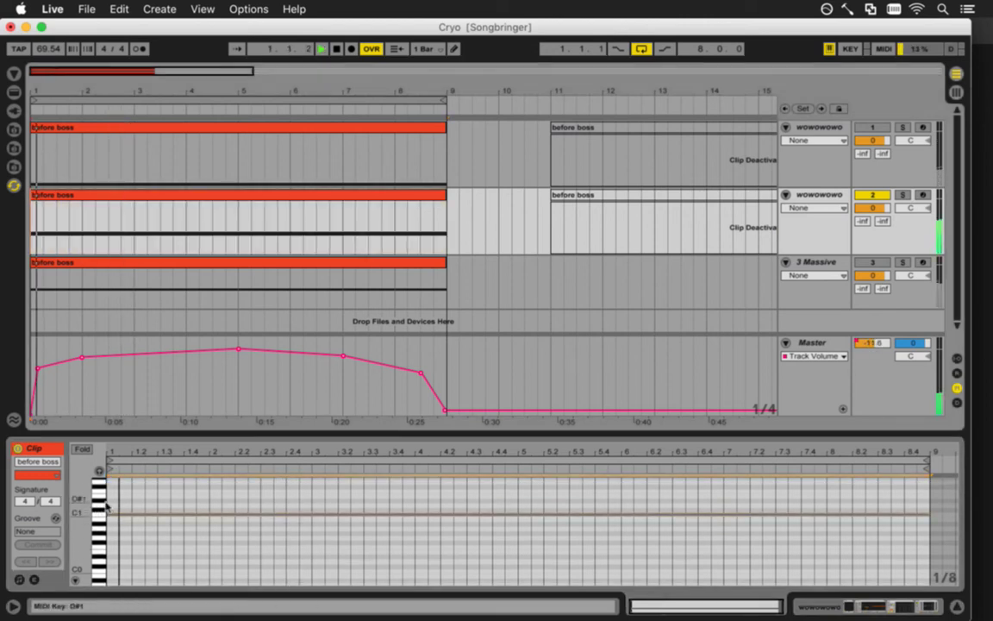
Try the clip's long note at C2, and settle it at a pitch between C1 and C2
{"action": "left_click_drag", "start_coordinate": [82, 524], "coordinate": [120, 509]}
{"action": "left_click", "coordinate": [118, 540]}
{"action": "key", "text": "Up"}
{"action": "key", "text": "space"}
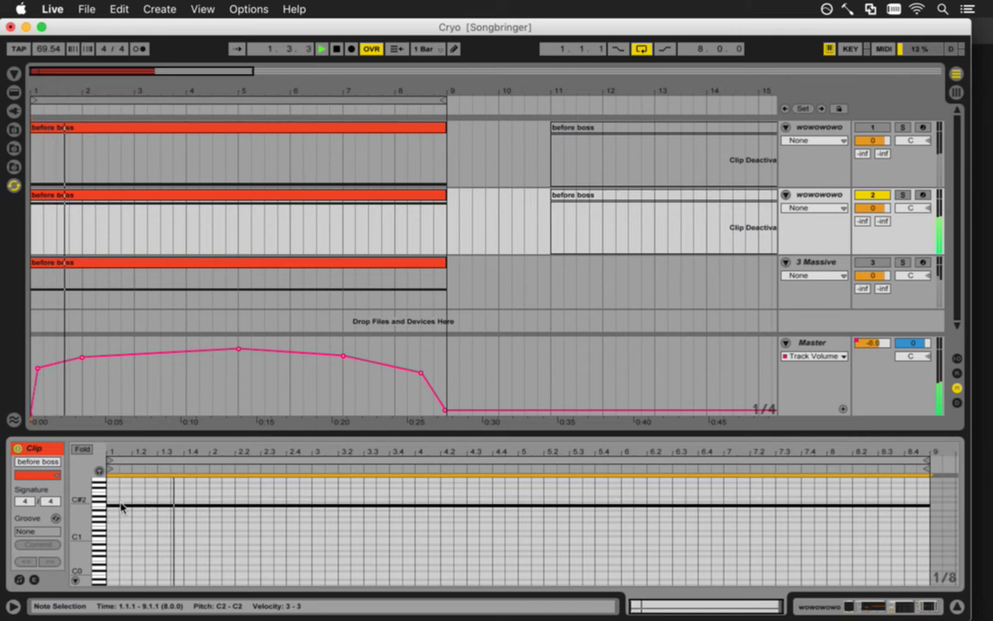
{"action": "left_click", "coordinate": [121, 508]}
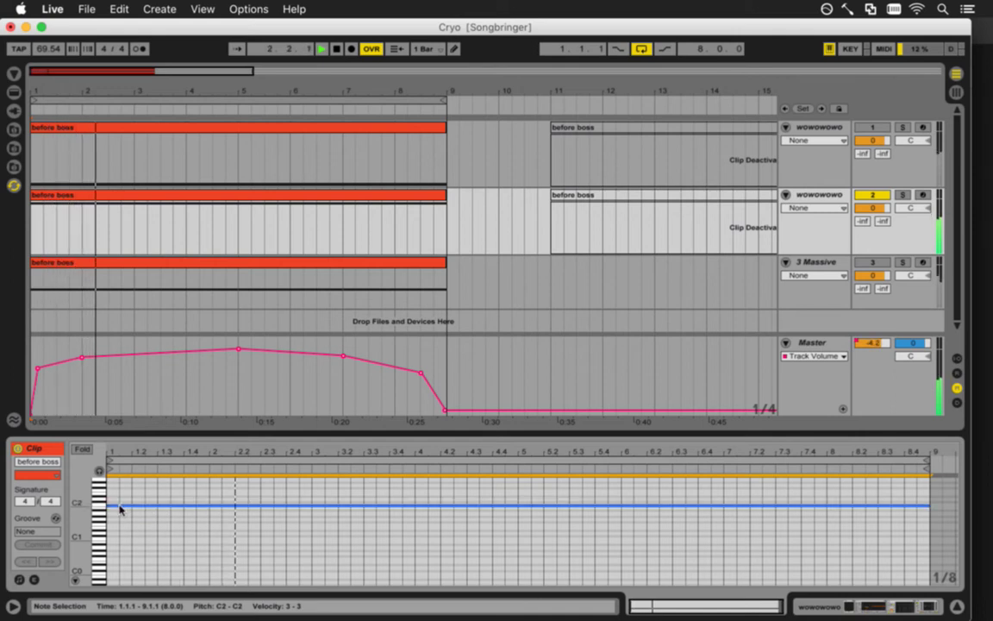
{"action": "left_click_drag", "start_coordinate": [121, 508], "coordinate": [120, 554]}
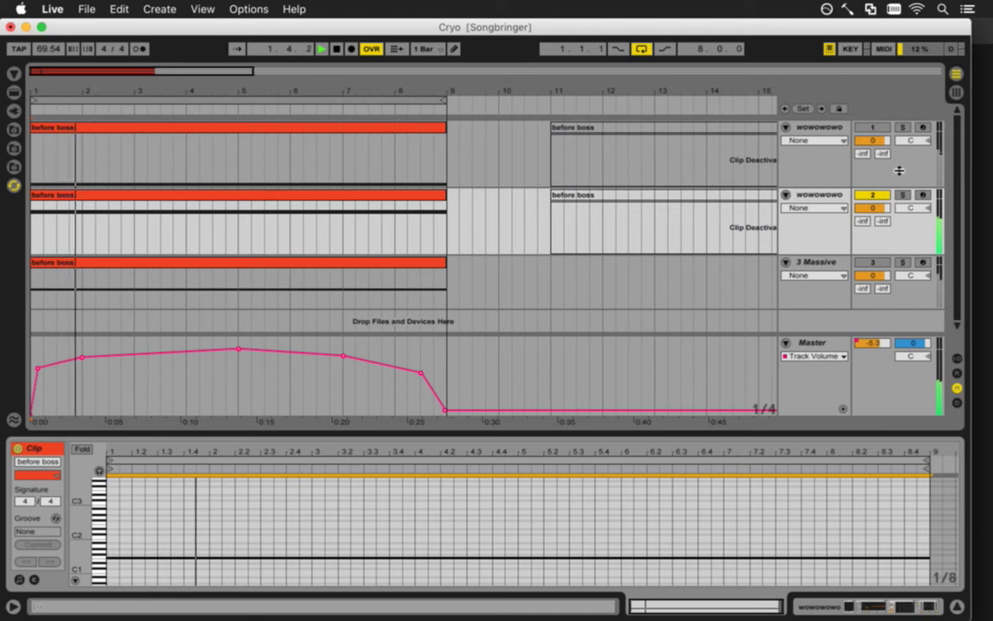
Unmute the original wowowowo track and open Massive on the duplicate track
{"action": "left_click", "coordinate": [872, 127]}
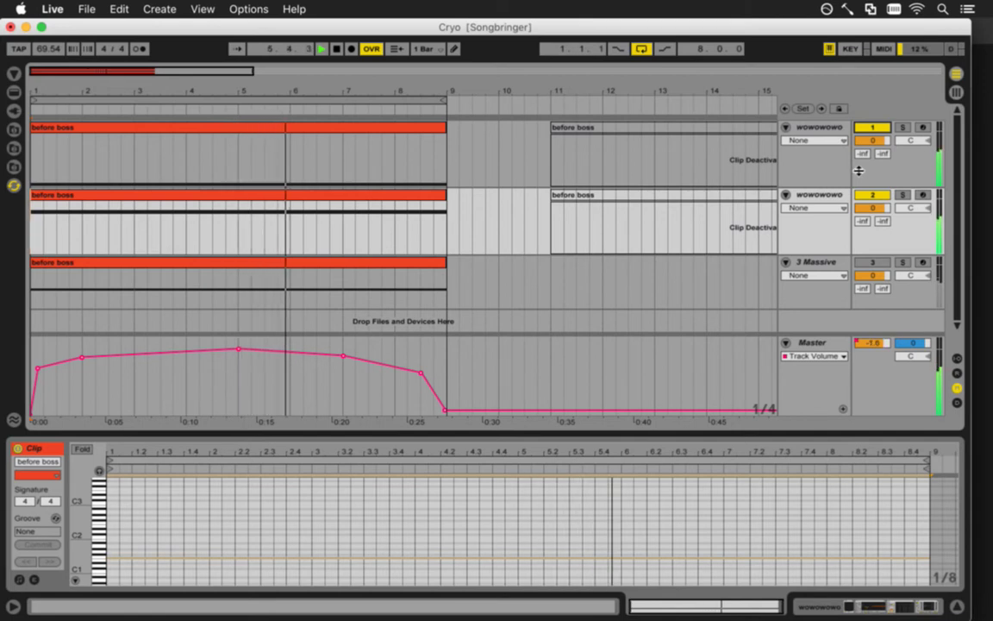
{"action": "left_click", "coordinate": [825, 197]}
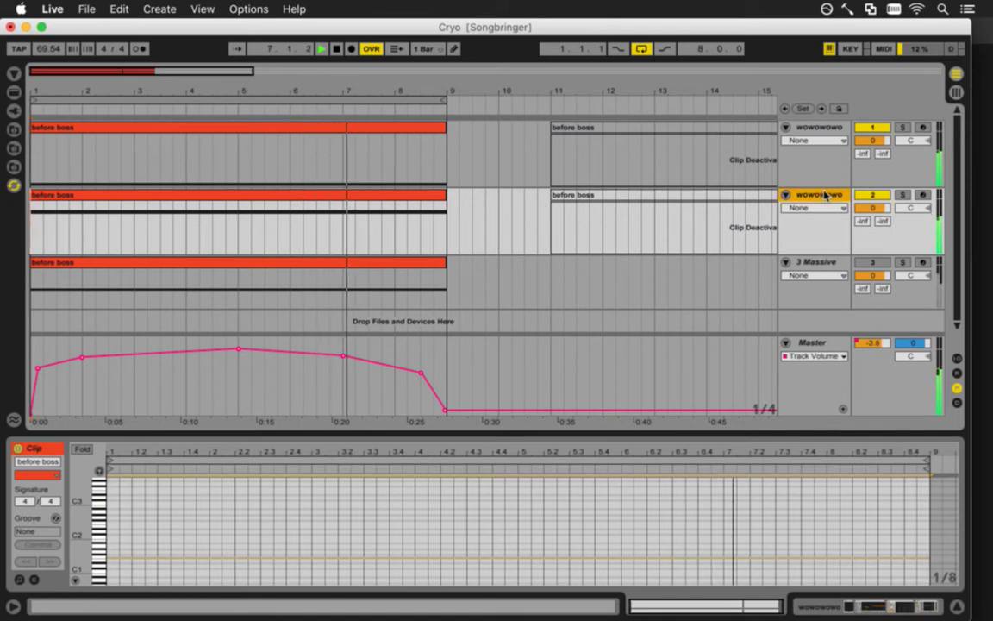
{"action": "key", "text": "shift+Tab"}
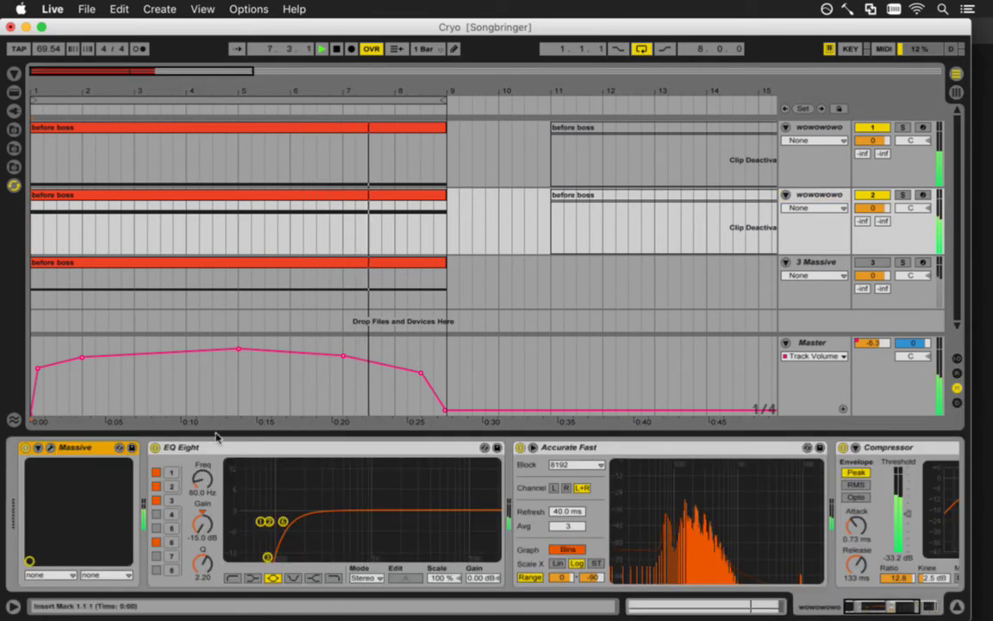
{"action": "left_click", "coordinate": [52, 447]}
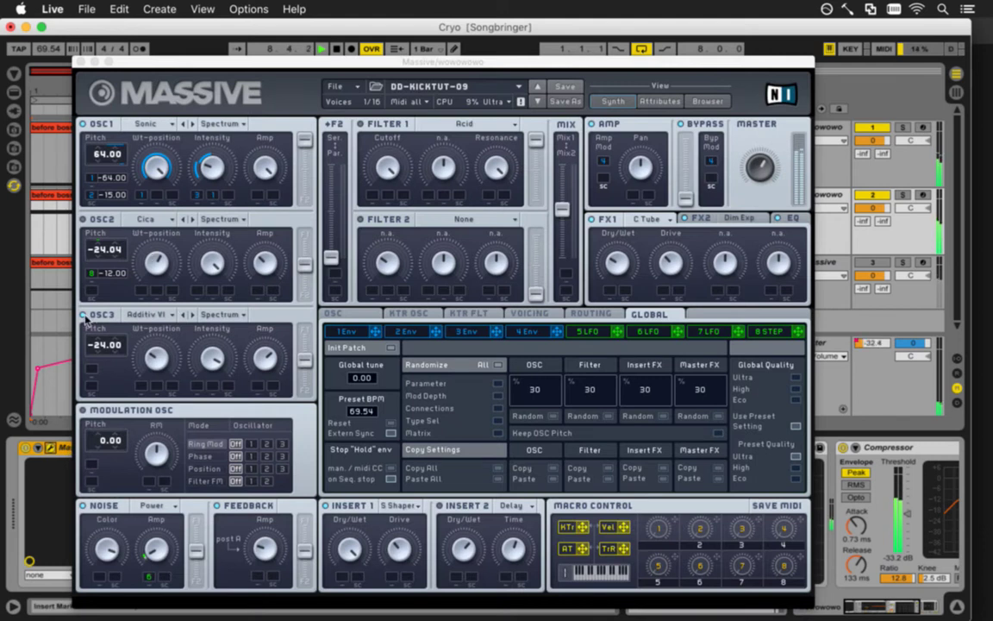
{"action": "left_click", "coordinate": [96, 515]}
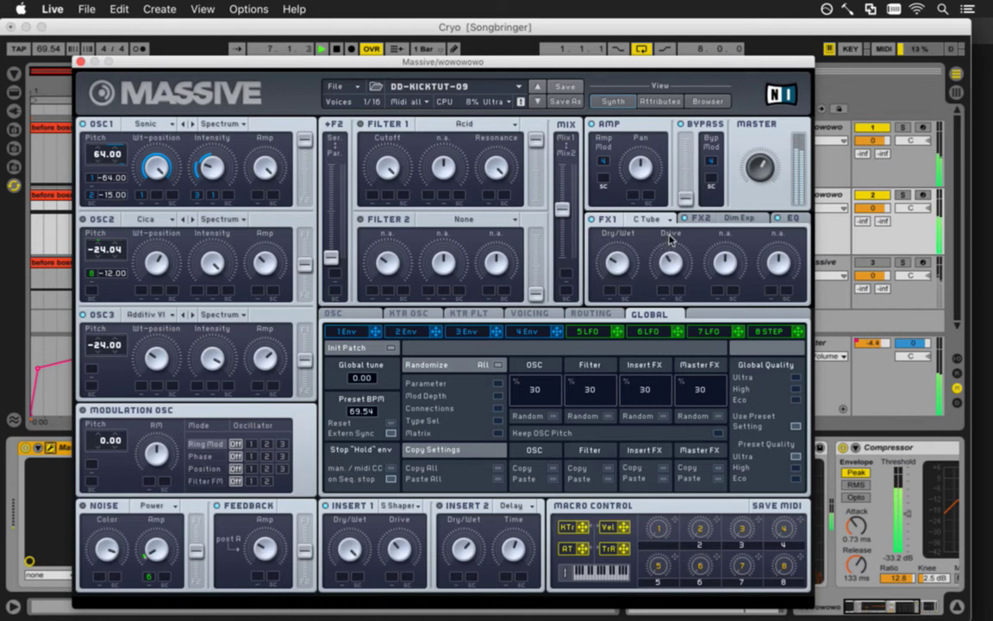
Set the duplicate track's Massive noise source to Brown Noise, raise the noise amp and close the synth
{"action": "left_click", "coordinate": [735, 220]}
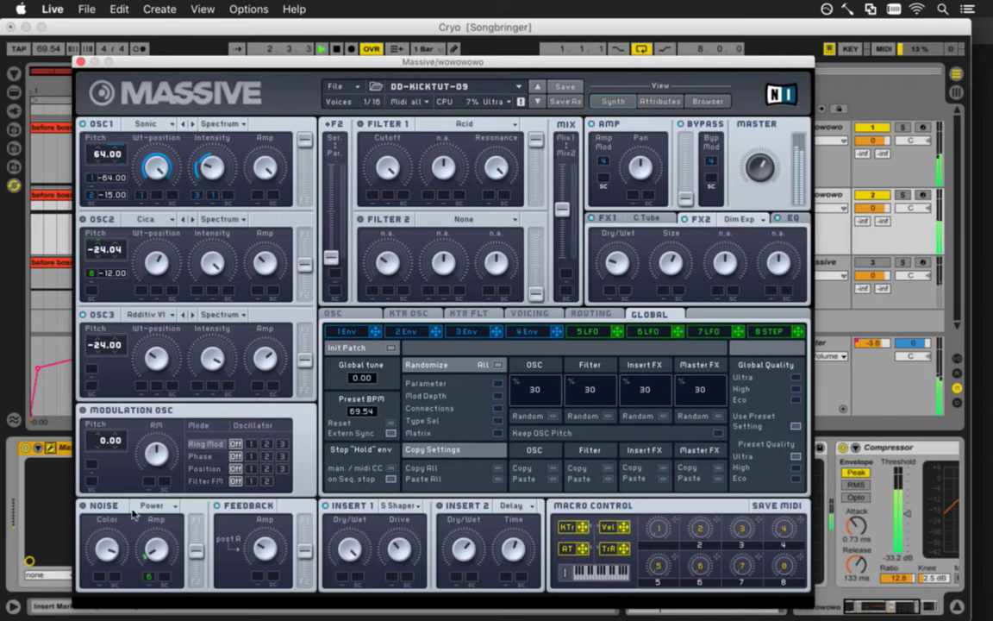
{"action": "left_click", "coordinate": [158, 506]}
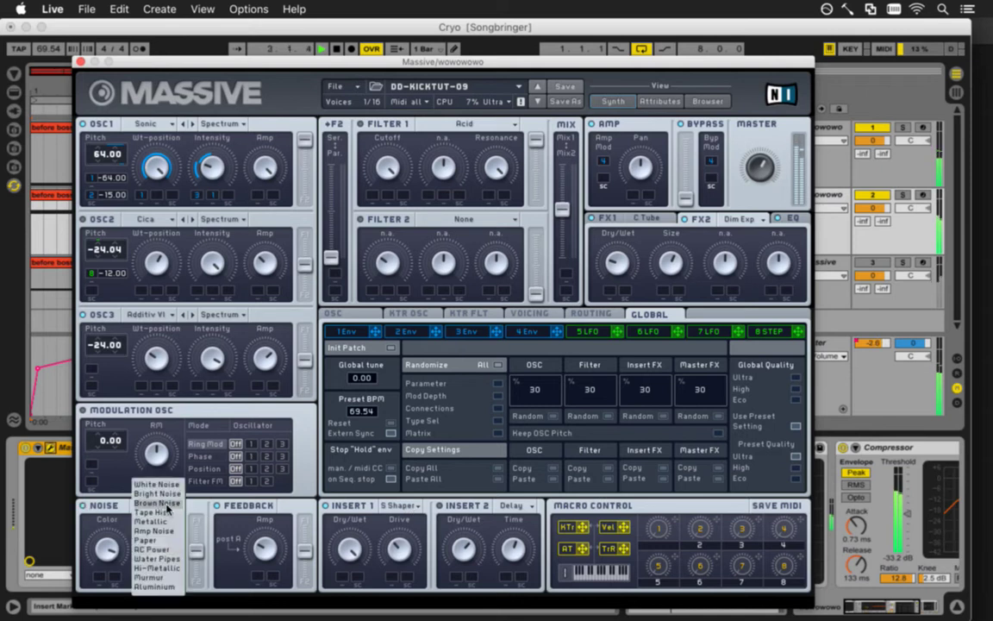
{"action": "left_click", "coordinate": [167, 504]}
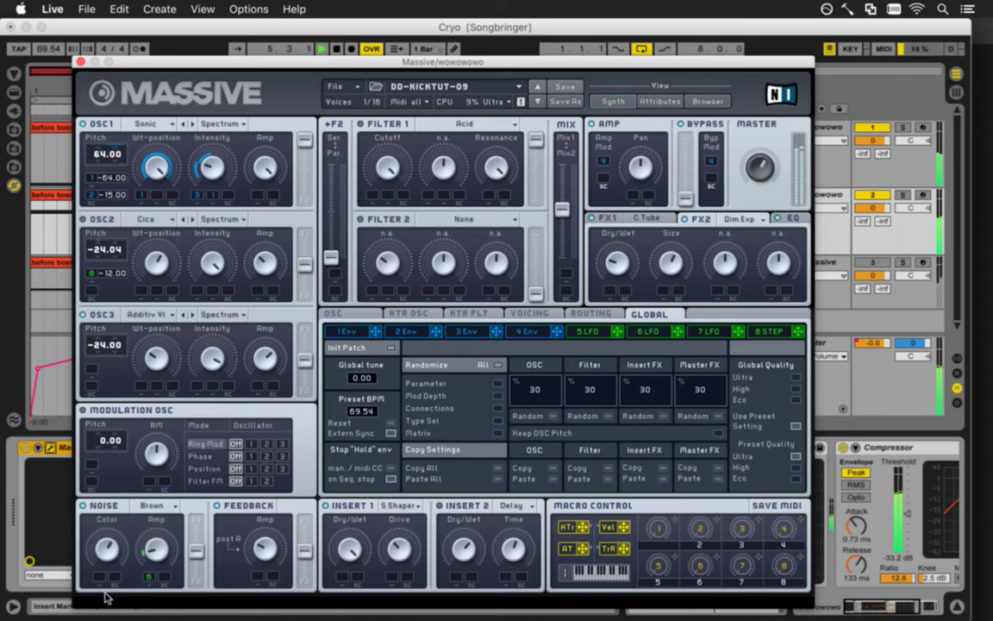
{"action": "mouse_move", "coordinate": [155, 538]}
{"action": "left_mouse_down"}
{"action": "mouse_move", "coordinate": [155, 526]}
{"action": "mouse_move", "coordinate": [141, 536]}
{"action": "left_mouse_up"}
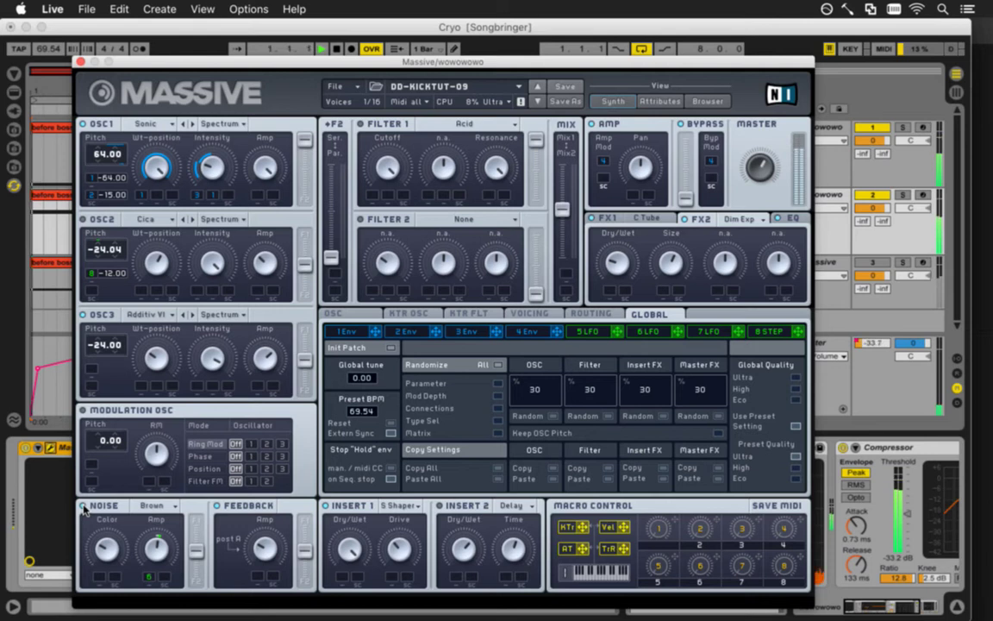
{"action": "left_click", "coordinate": [80, 62]}
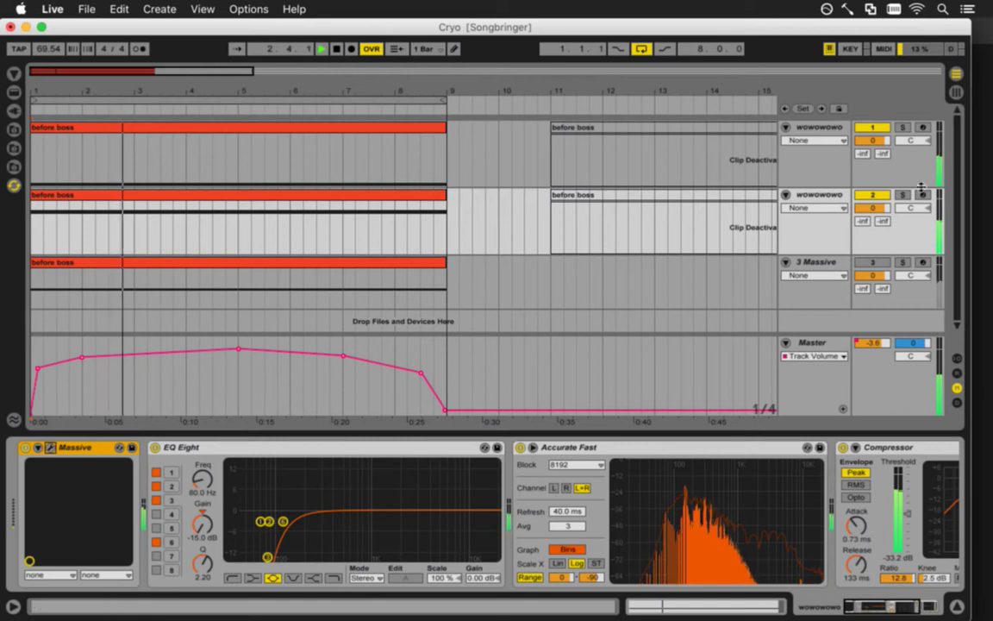
Open Massive on the first wowowowo track, switch its noise source to Amp Noise and raise the noise amp
{"action": "key", "text": "Up"}
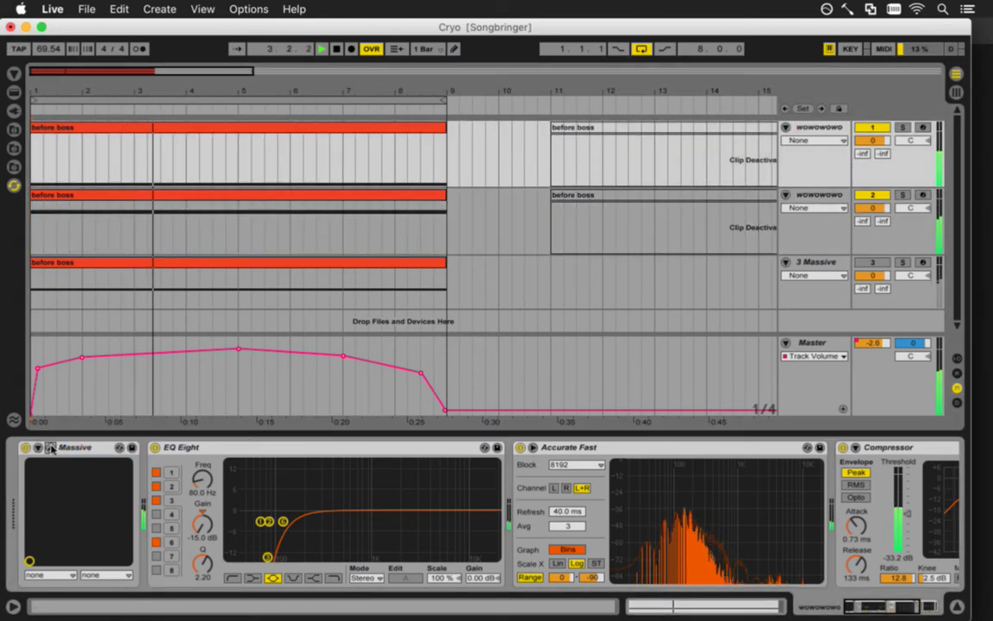
{"action": "left_click", "coordinate": [68, 459]}
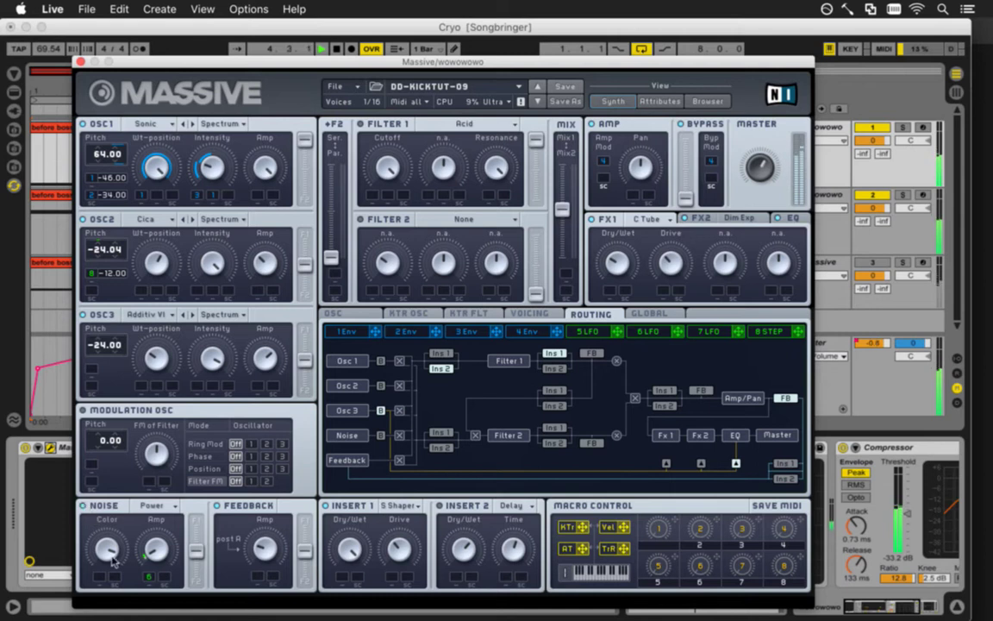
{"action": "left_click", "coordinate": [154, 506]}
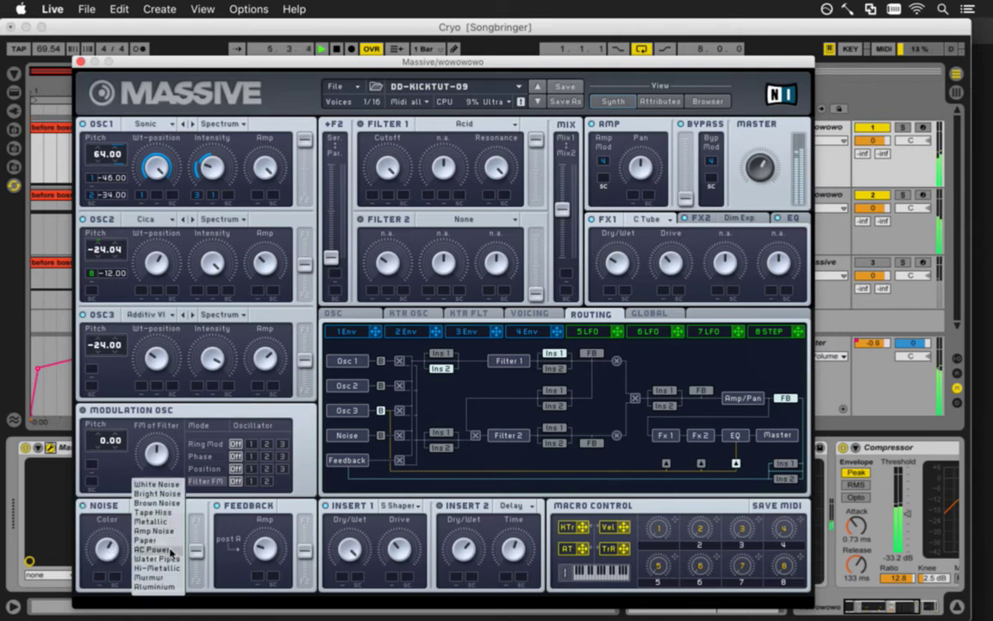
{"action": "left_click", "coordinate": [153, 530]}
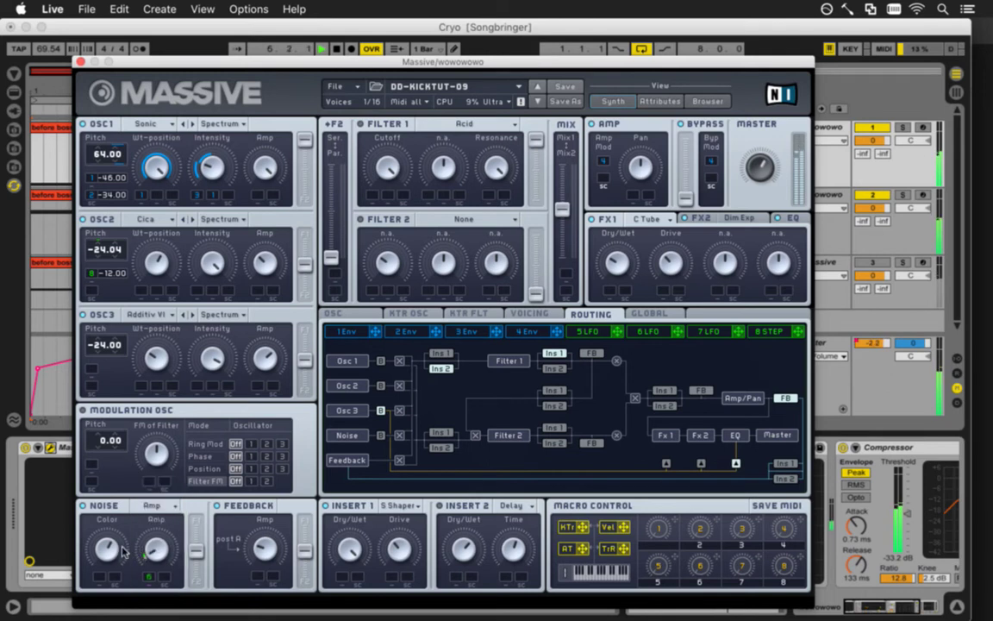
{"action": "left_click_drag", "start_coordinate": [155, 552], "coordinate": [155, 520]}
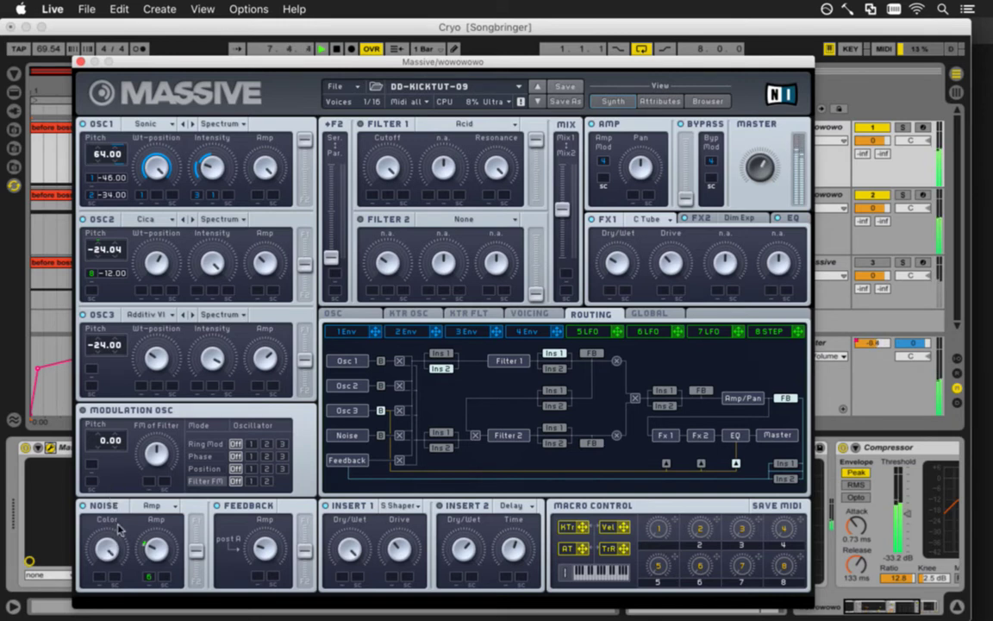
{"action": "left_click_drag", "start_coordinate": [144, 569], "coordinate": [142, 489]}
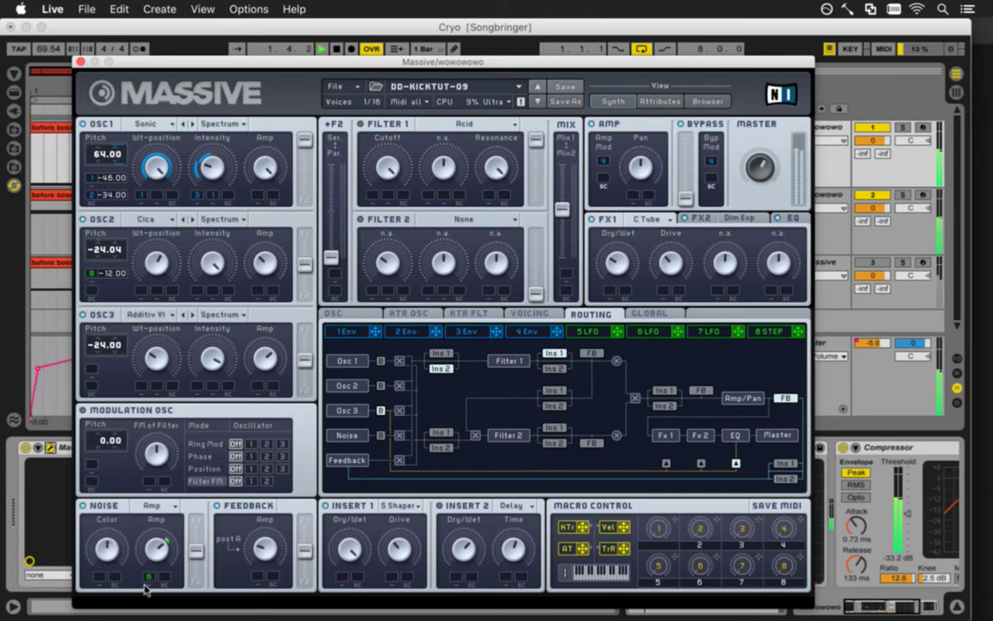
Bypass the LFO 6 modulation on the noise amp and set the noise source to AC Power
{"action": "right_click", "coordinate": [152, 528]}
{"action": "left_click", "coordinate": [168, 549]}
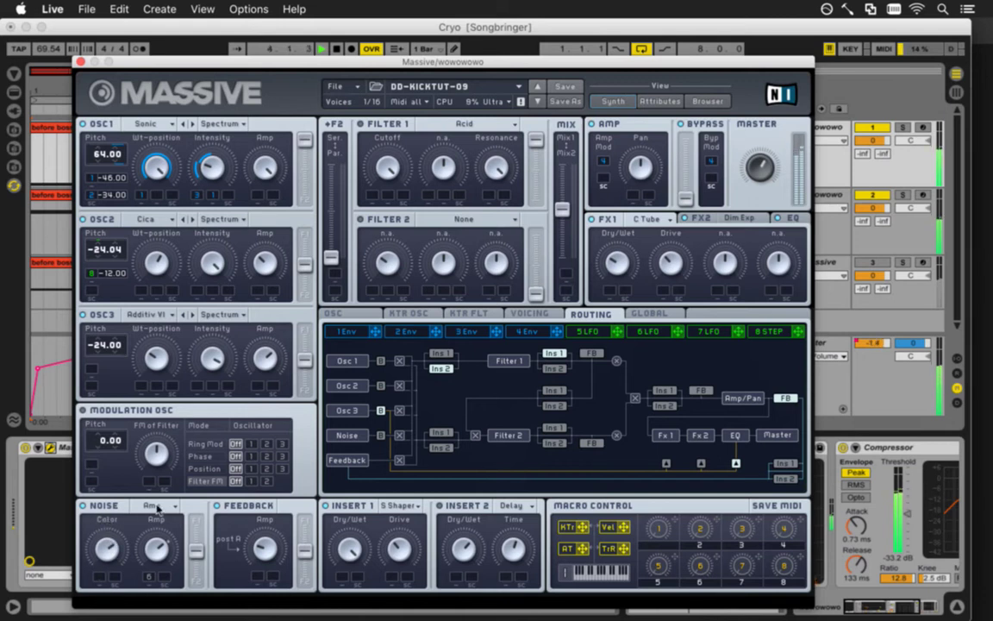
{"action": "left_click", "coordinate": [157, 510]}
{"action": "left_click", "coordinate": [142, 514]}
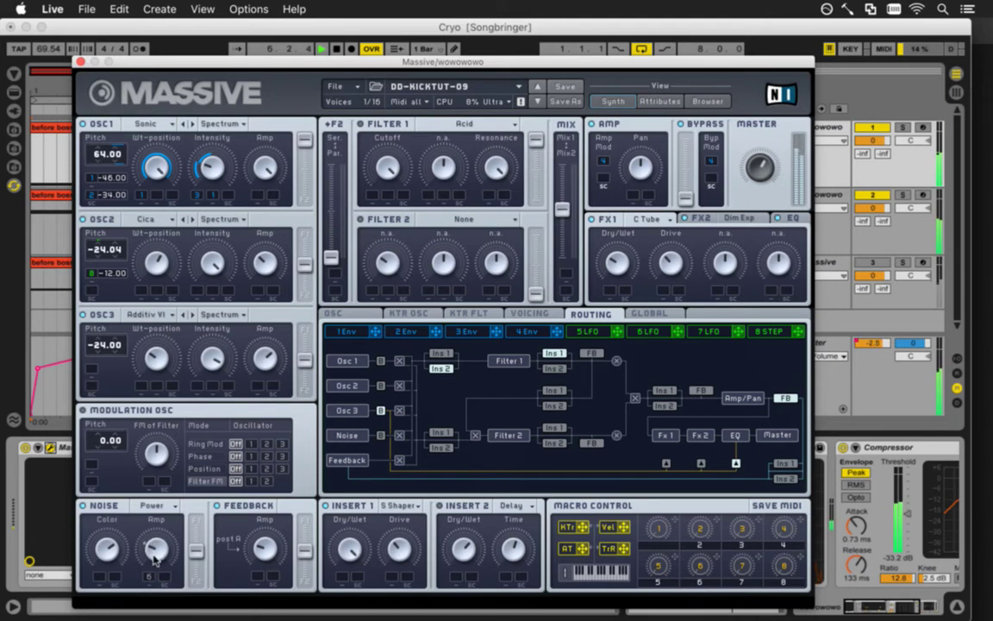
Lower the noise amp level, re-enable its LFO 6 modulation and close Massive
{"action": "left_click_drag", "start_coordinate": [156, 559], "coordinate": [148, 575]}
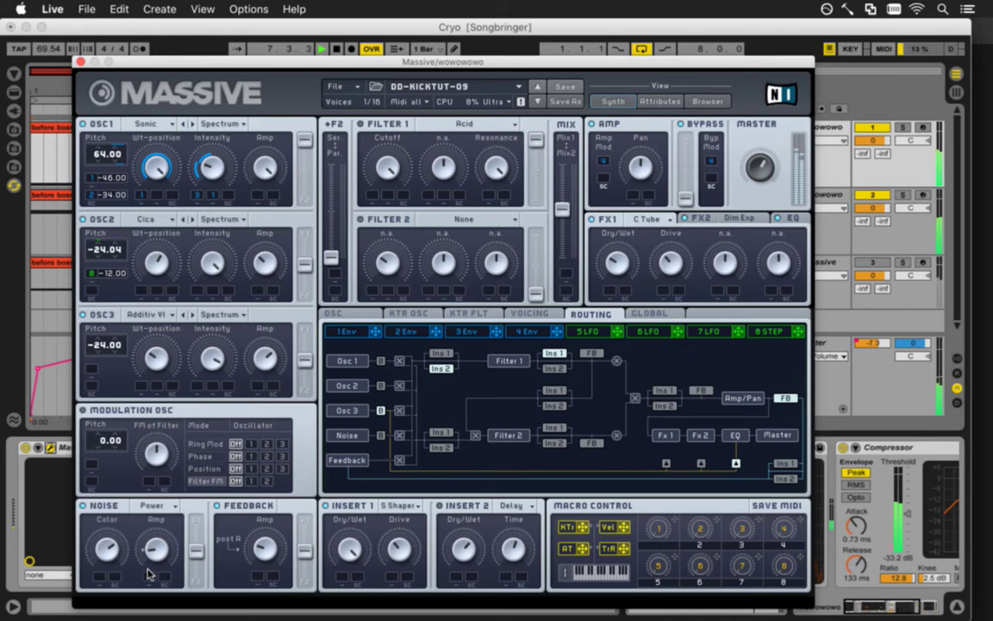
{"action": "left_click", "coordinate": [149, 579]}
{"action": "left_click", "coordinate": [164, 568]}
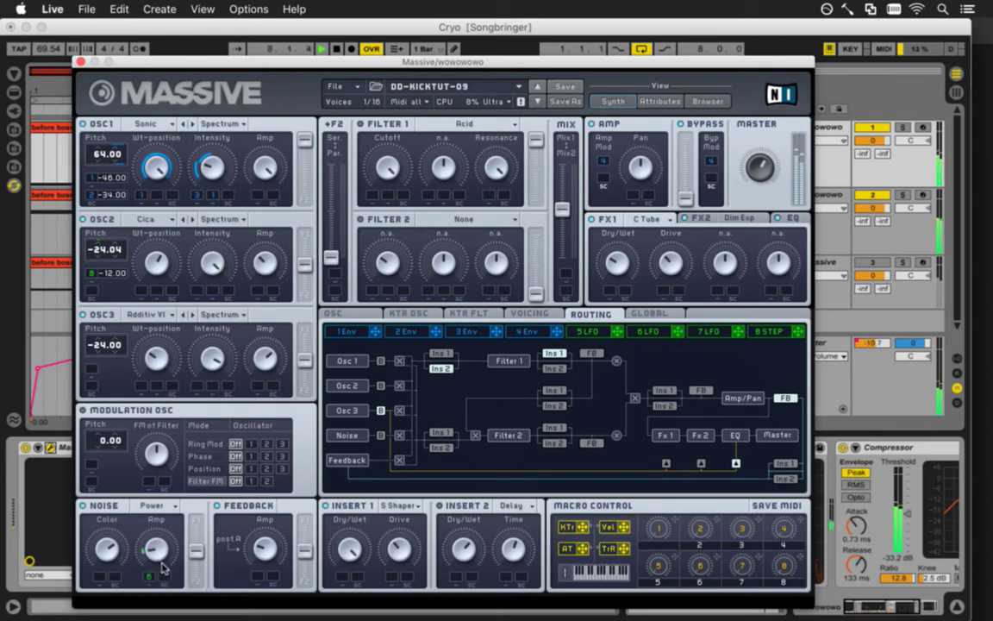
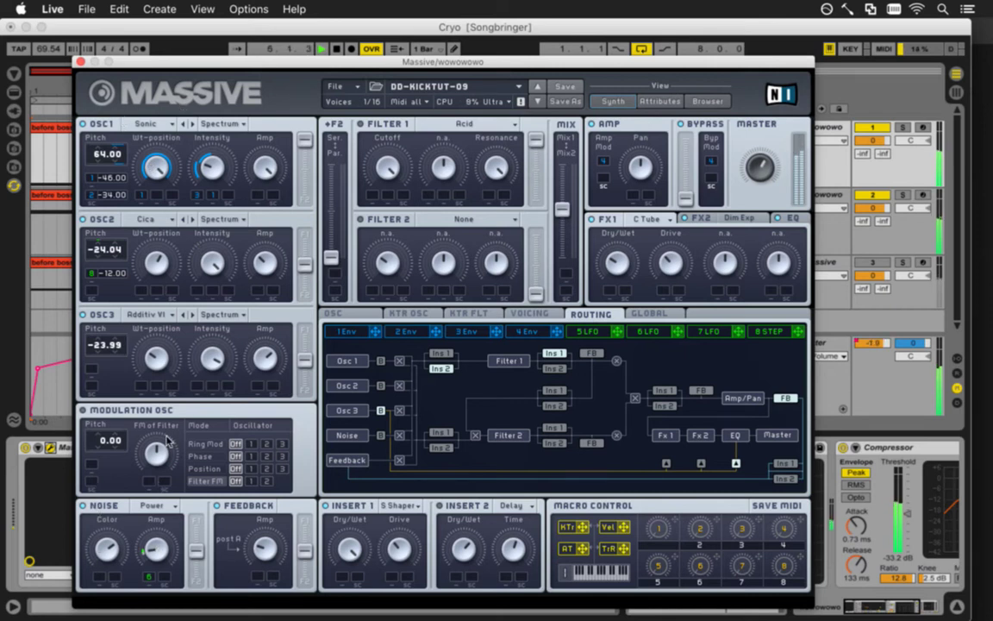
{"action": "left_click", "coordinate": [79, 63]}
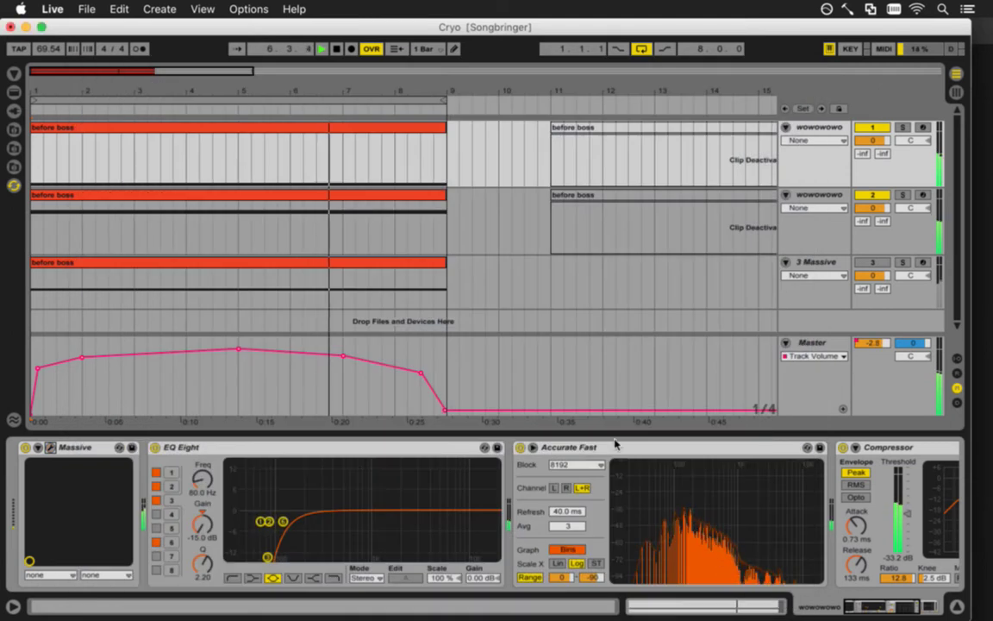
Stop playback and duplicate the second wowowowo track to make a third layer
{"action": "left_click", "coordinate": [815, 343]}
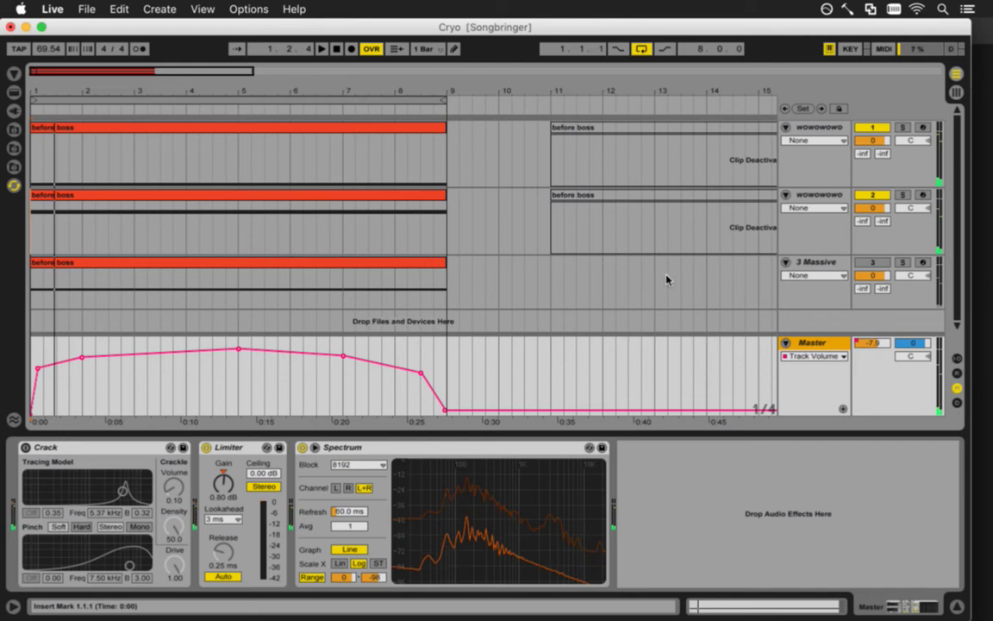
{"action": "left_click", "coordinate": [822, 203]}
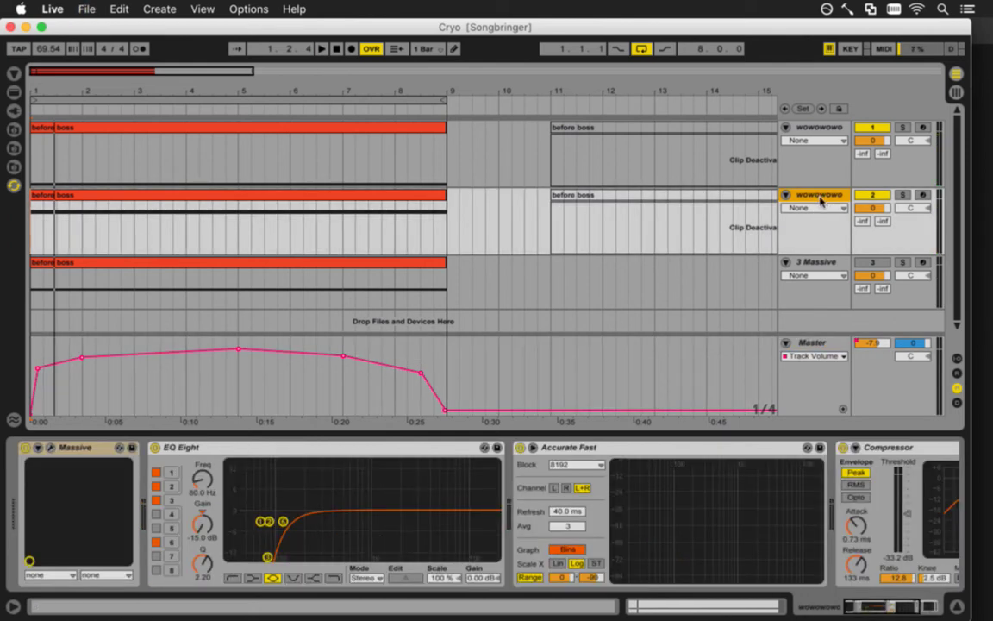
{"action": "right_click", "coordinate": [821, 196]}
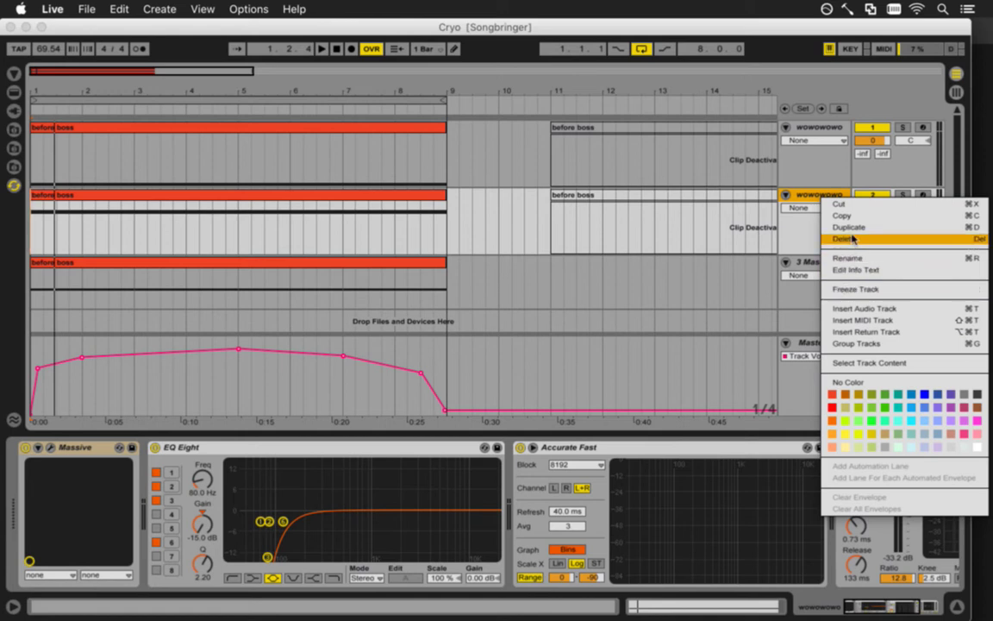
{"action": "left_click", "coordinate": [852, 228]}
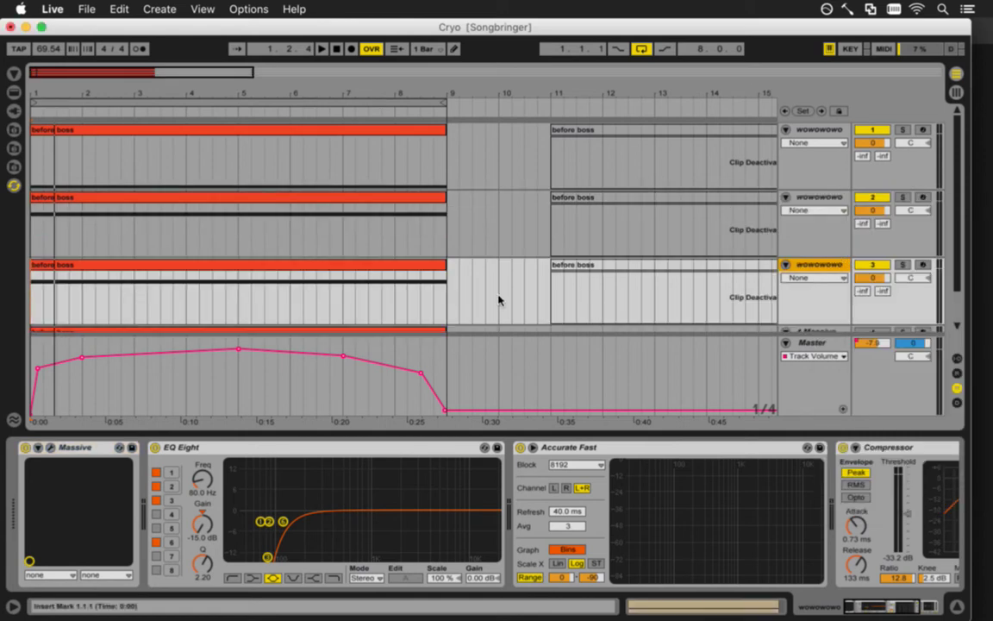
In the third wowowowo track's Massive, set OSC3's pitch to -36.00 and OSC1's envelope 2 pitch modulation to 9.00 during playback
{"action": "left_click", "coordinate": [299, 266]}
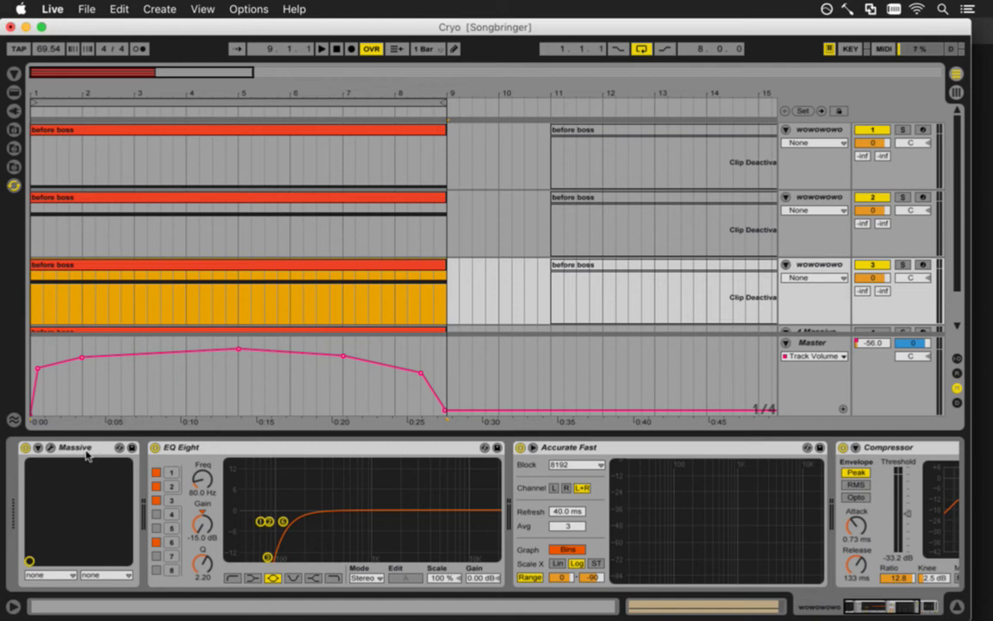
{"action": "left_click", "coordinate": [51, 448]}
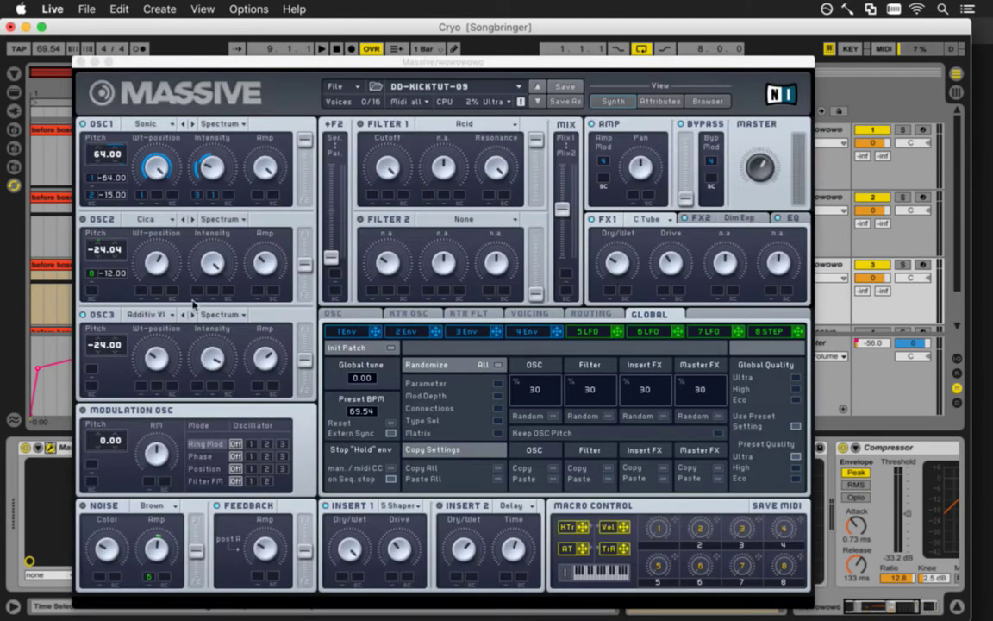
{"action": "key", "text": "space"}
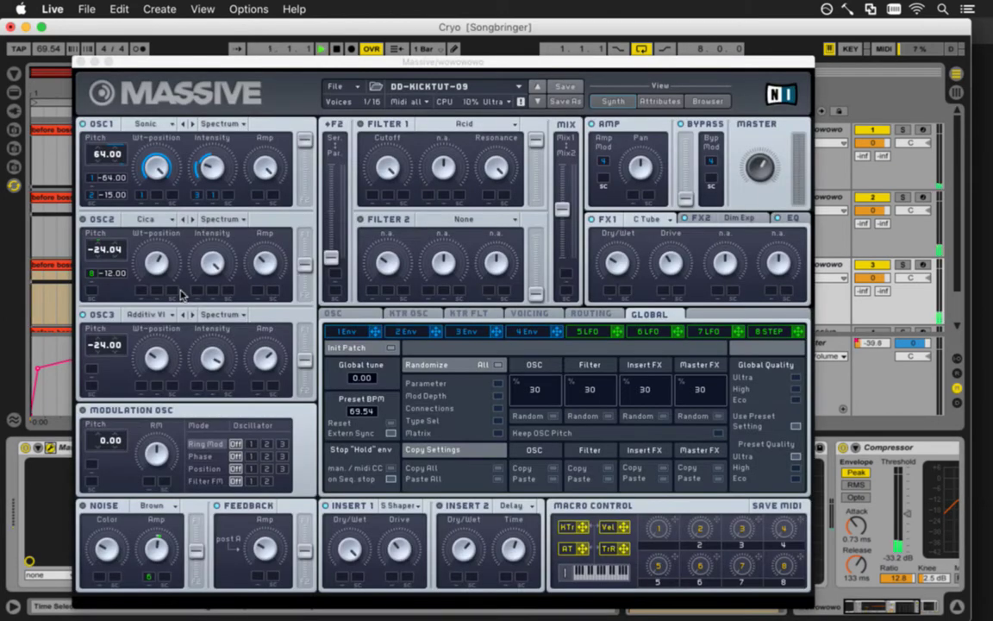
{"action": "left_click", "coordinate": [102, 347]}
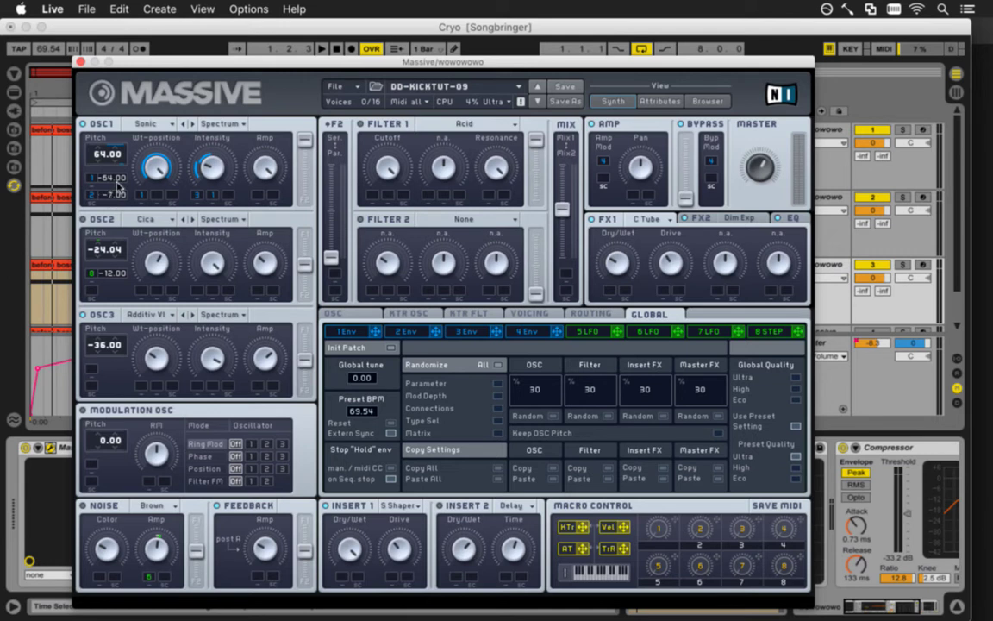
{"action": "key", "text": "Return"}
{"action": "key", "text": "space"}
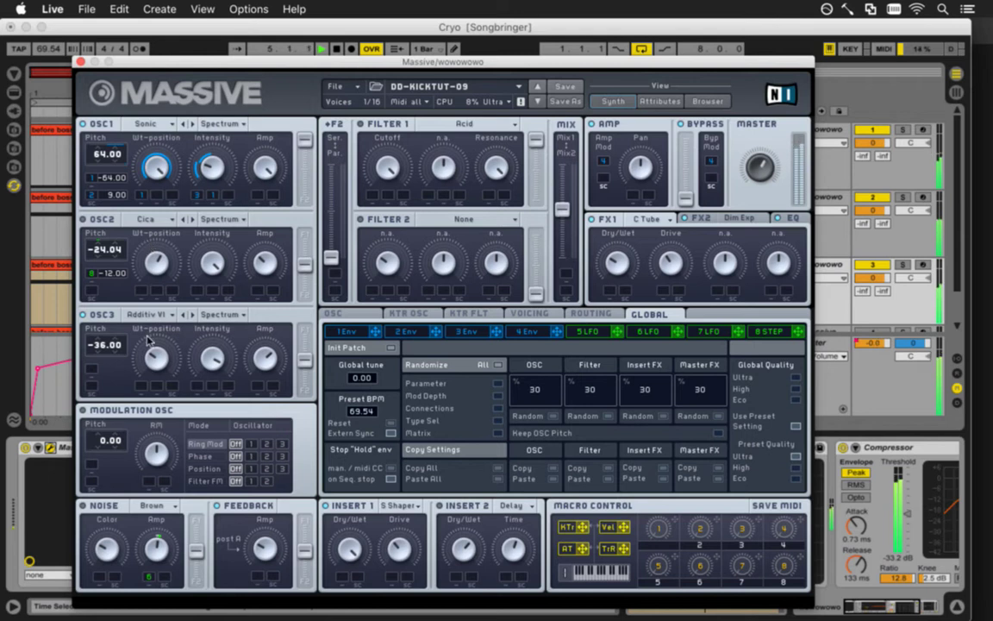
Try the modulation oscillator's Phase, Position and Filter FM modes, leaving their targets off
{"action": "left_click", "coordinate": [251, 457]}
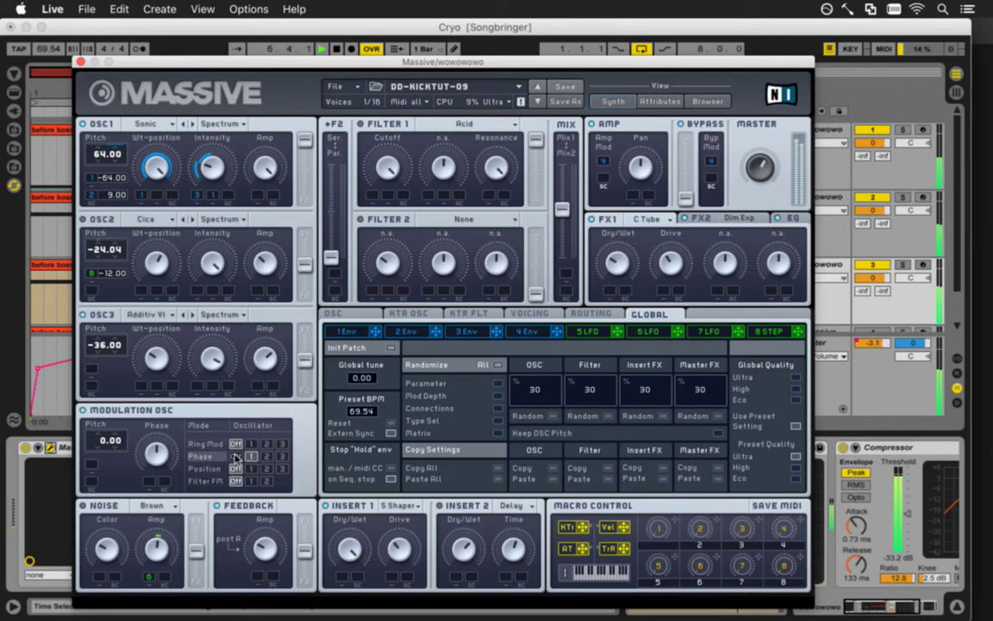
{"action": "left_click", "coordinate": [267, 468]}
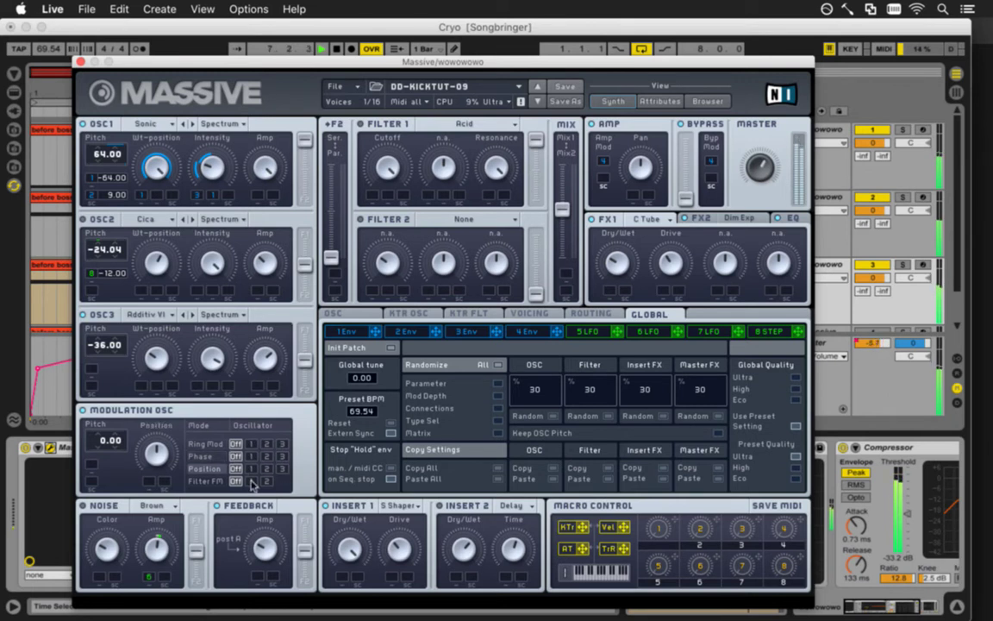
{"action": "left_click", "coordinate": [266, 481]}
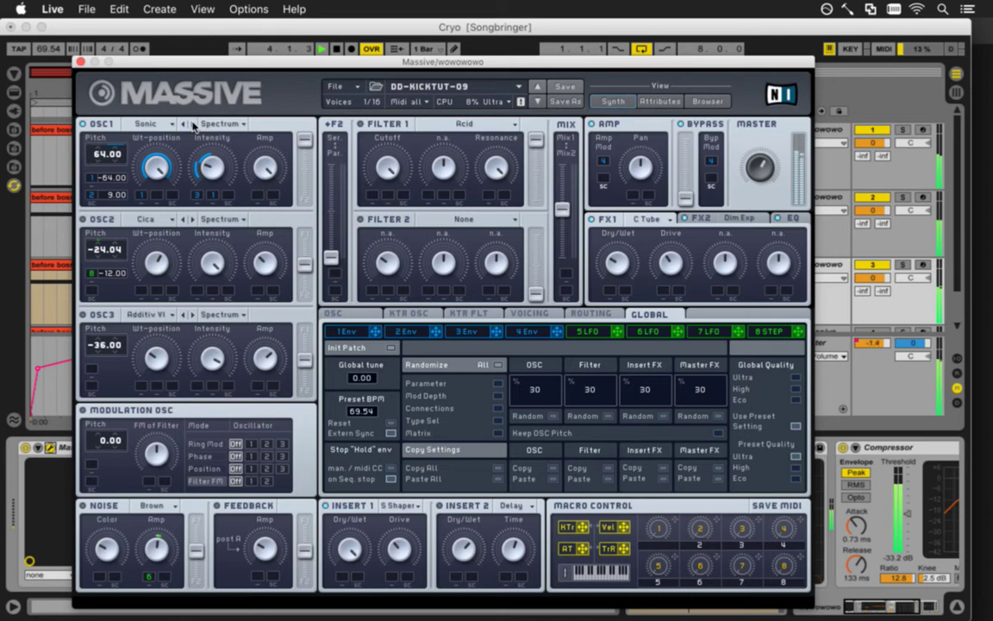
Close Massive, save the set and open the third track's before boss clip in the note editor
{"action": "left_click", "coordinate": [79, 62]}
{"action": "key", "text": "super+s"}
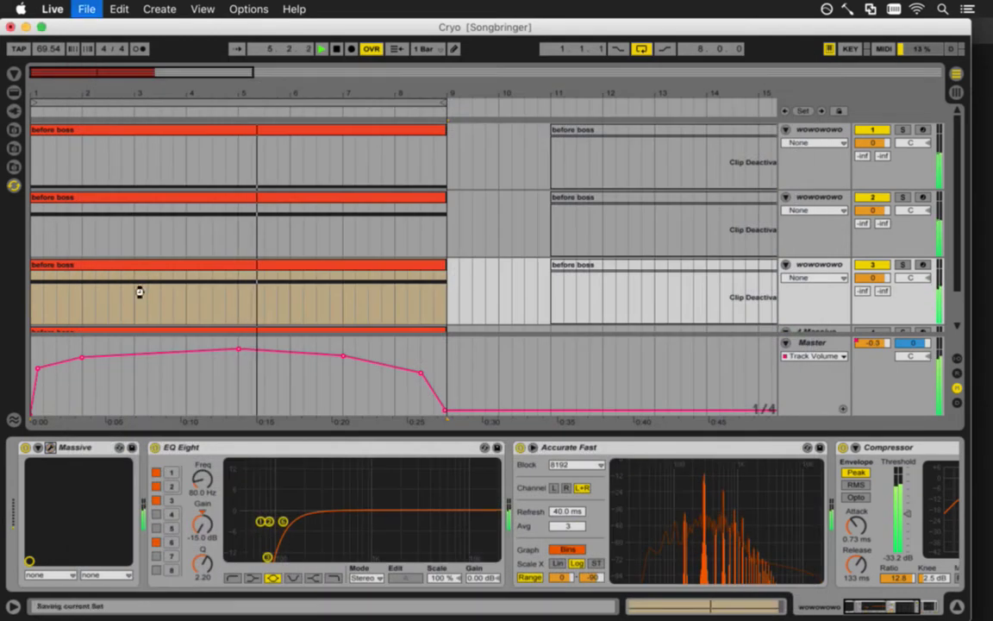
{"action": "left_click", "coordinate": [98, 266]}
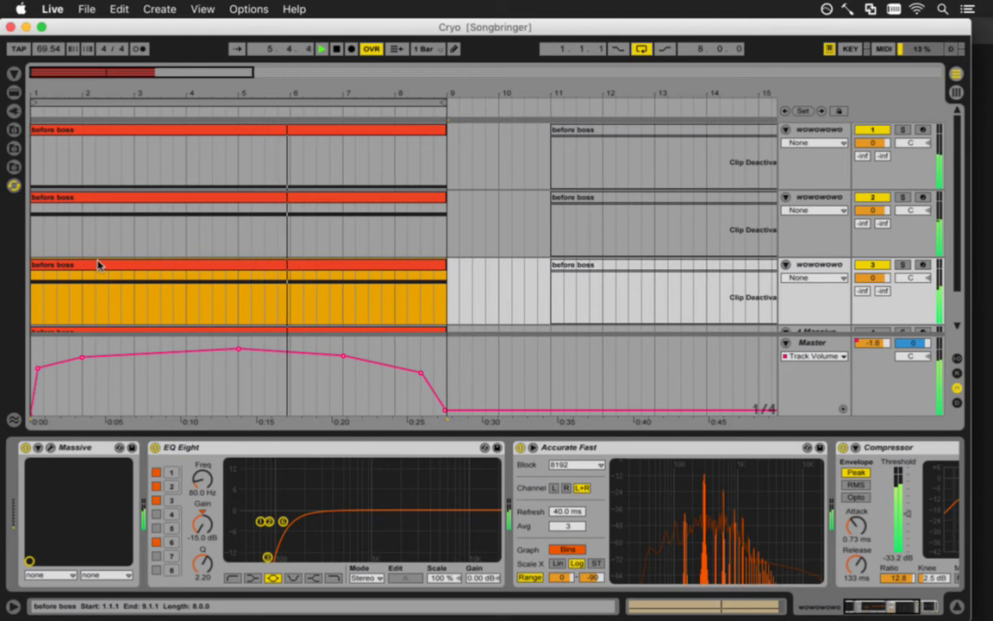
{"action": "key", "text": "shift+Tab"}
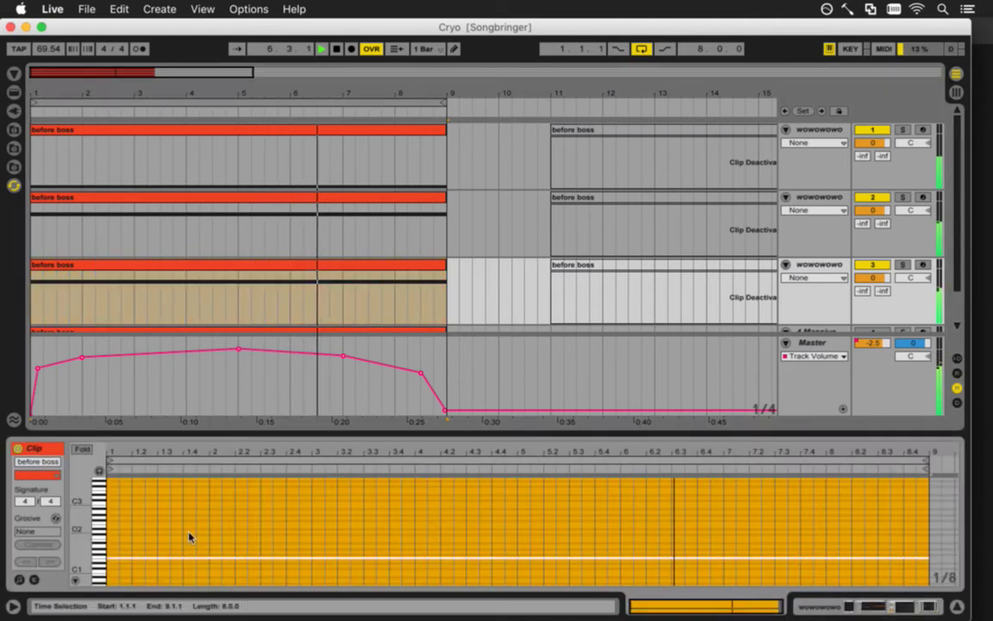
{"action": "left_click_drag", "start_coordinate": [80, 525], "coordinate": [77, 528]}
{"action": "left_click", "coordinate": [410, 264]}
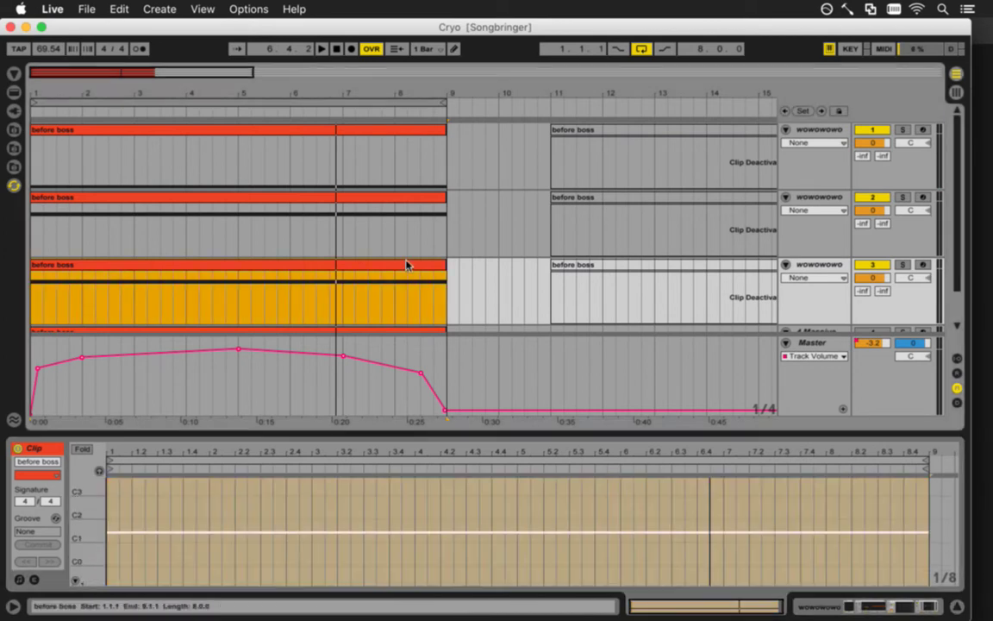
Delete the deactivated before boss clips at bar 11 from the first two wowowowo tracks
{"action": "left_click_drag", "start_coordinate": [536, 171], "coordinate": [609, 229]}
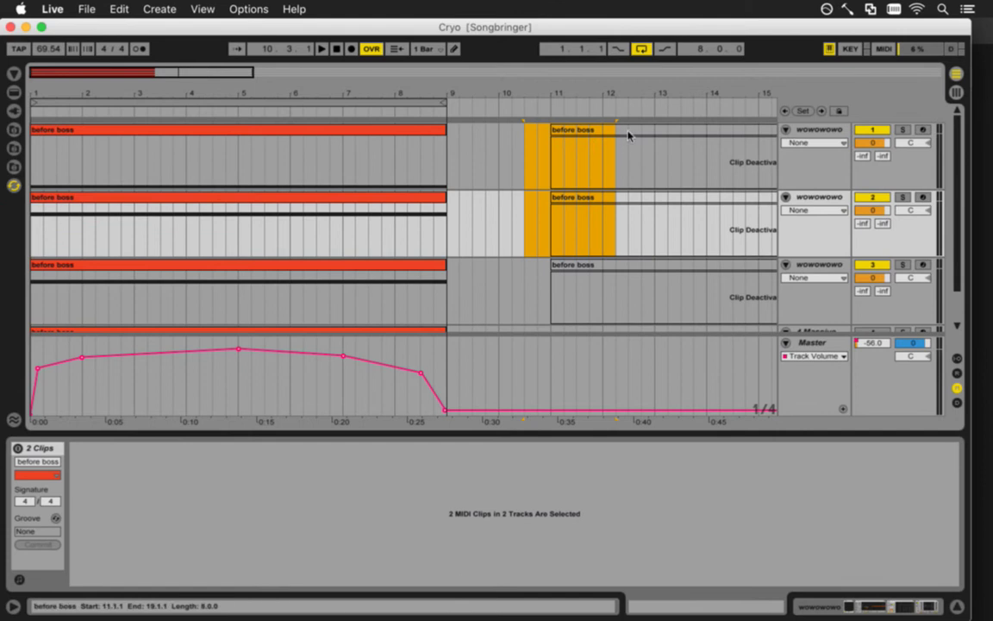
{"action": "left_click", "coordinate": [626, 133]}
{"action": "left_click", "coordinate": [608, 197]}
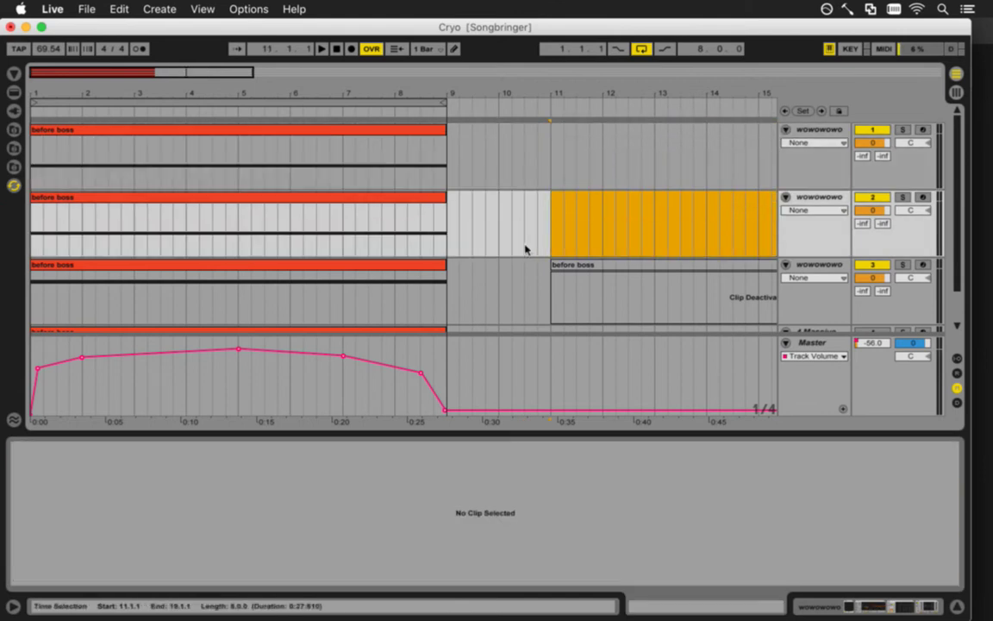
Move the third wowowowo track's deactivated before boss clip from bar 11 to bar 1, activate it and play it back
{"action": "left_click", "coordinate": [400, 276]}
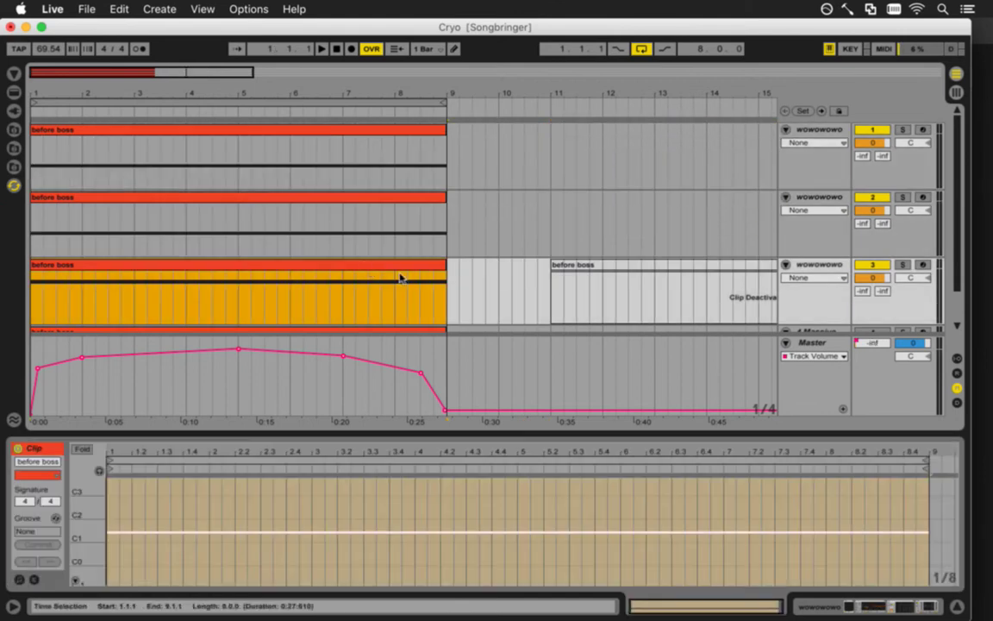
{"action": "left_click", "coordinate": [512, 271]}
{"action": "left_click_drag", "start_coordinate": [593, 267], "coordinate": [93, 270]}
{"action": "right_click", "coordinate": [92, 270]}
{"action": "left_click", "coordinate": [123, 363]}
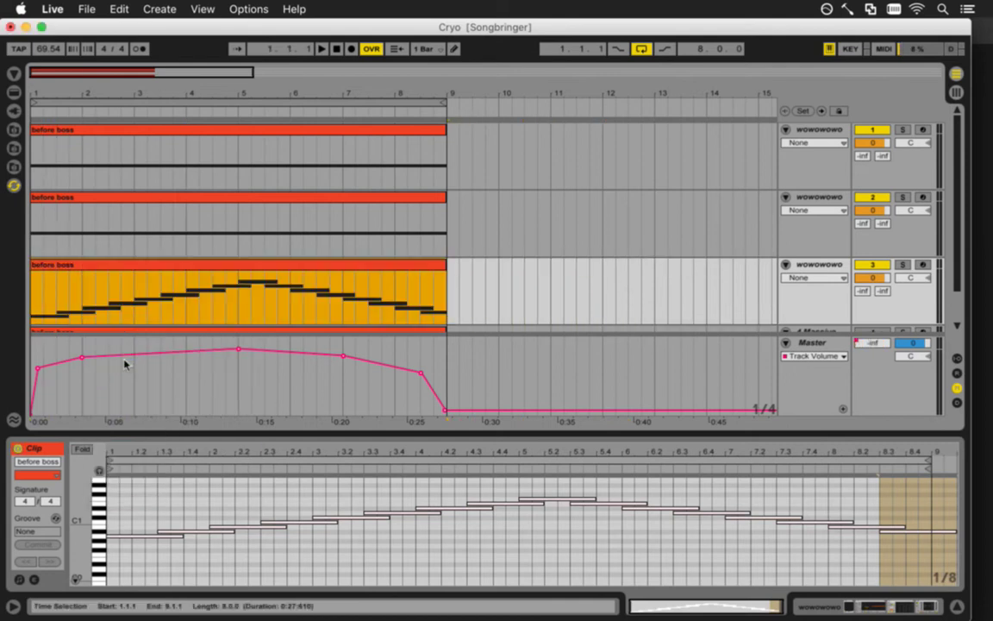
{"action": "key", "text": "space"}
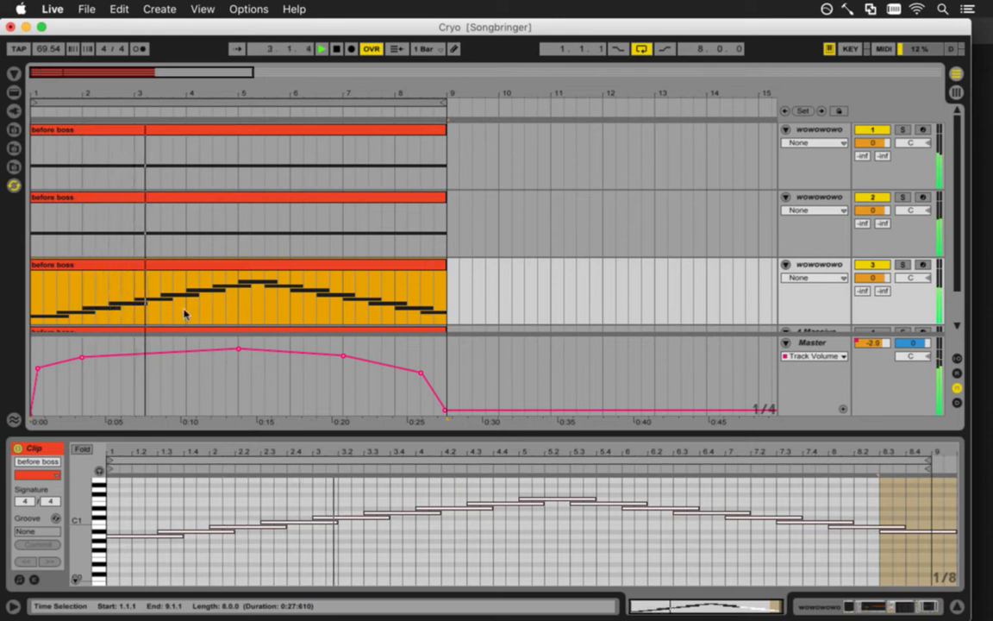
Keep a deactivated copy of the third track's rising-and-falling before boss clip at bar 11, with the bar 1 clip active
{"action": "key", "text": "0"}
{"action": "mouse_move", "coordinate": [62, 268]}
{"action": "left_mouse_down"}
{"action": "mouse_move", "coordinate": [582, 267]}
{"action": "mouse_move", "coordinate": [67, 270]}
{"action": "left_mouse_up"}
{"action": "right_click", "coordinate": [77, 261]}
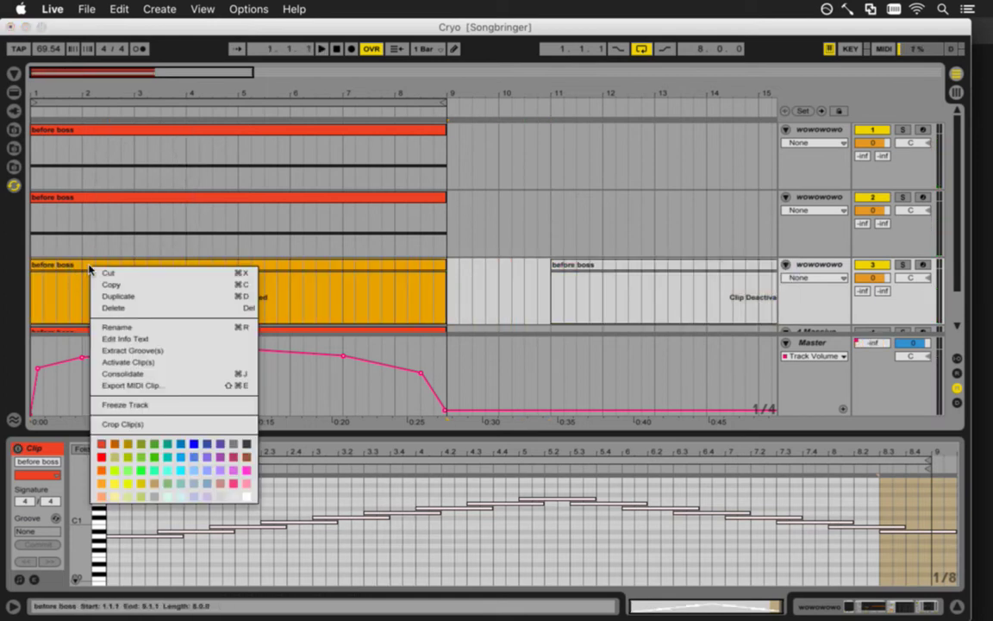
{"action": "left_click", "coordinate": [131, 362]}
Shorten the third track clip's first A0 note to an eighth note and delete all its other notes
{"action": "left_click_drag", "start_coordinate": [181, 540], "coordinate": [122, 541]}
{"action": "left_click_drag", "start_coordinate": [189, 535], "coordinate": [897, 551]}
{"action": "key", "text": "Delete"}
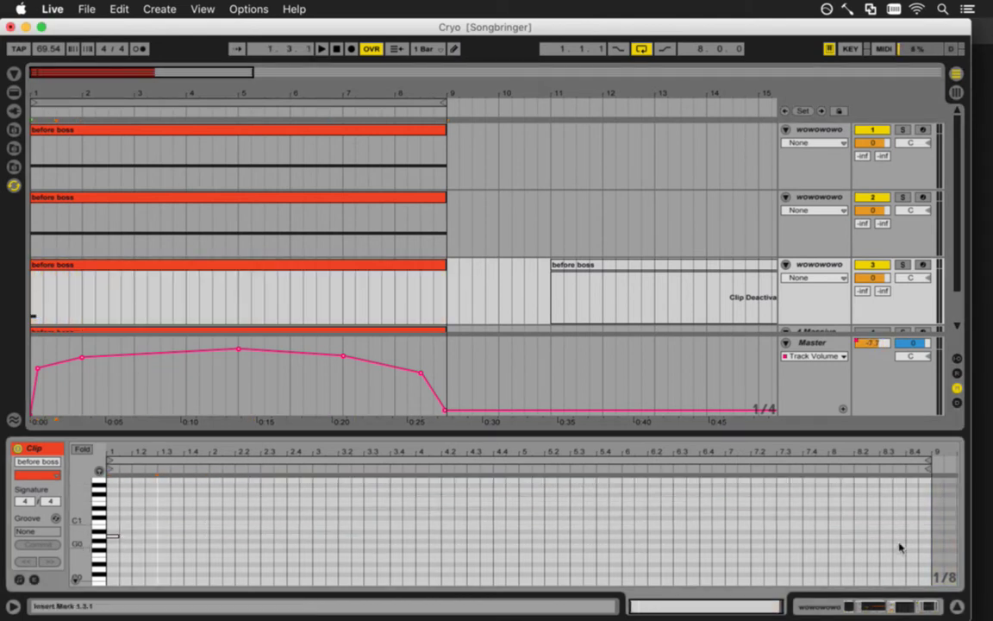
Duplicate the remaining A0 note as consecutive eighth notes across the clip's first two bars
{"action": "mouse_move", "coordinate": [117, 537]}
{"action": "left_mouse_down"}
{"action": "mouse_move", "coordinate": [159, 539]}
{"action": "mouse_move", "coordinate": [111, 550]}
{"action": "mouse_move", "coordinate": [182, 541]}
{"action": "mouse_move", "coordinate": [112, 542]}
{"action": "left_mouse_up"}
{"action": "left_click", "coordinate": [125, 539]}
{"action": "key", "text": "super+d"}
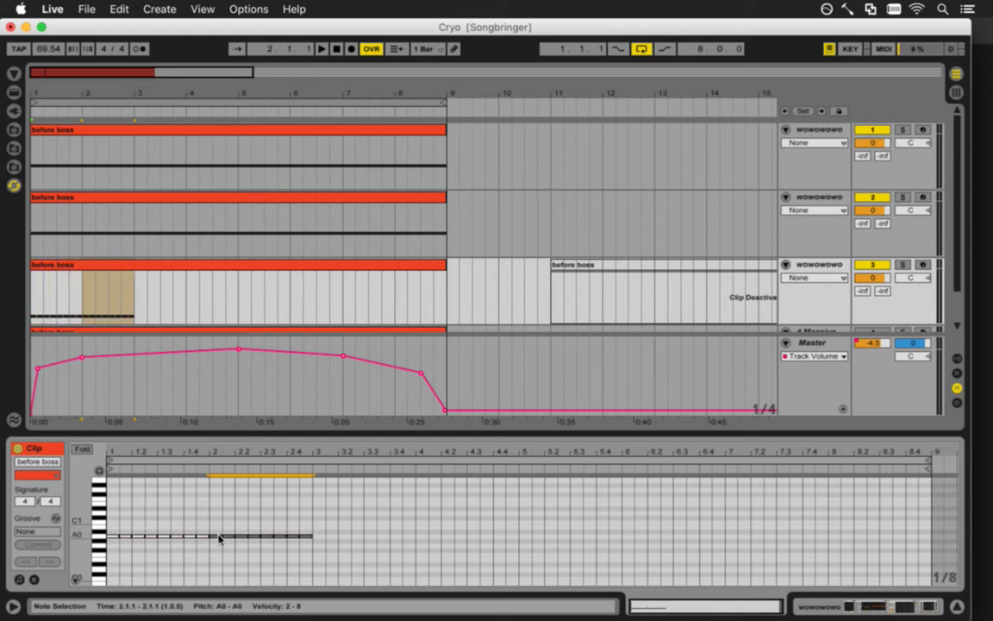
Copy the two bars of A0 notes, paste them repeatedly to fill all eight bars, and play the result from bar 1
{"action": "left_click", "coordinate": [331, 525]}
{"action": "key", "text": "super+a"}
{"action": "key", "text": "super+c"}
{"action": "left_click", "coordinate": [312, 523]}
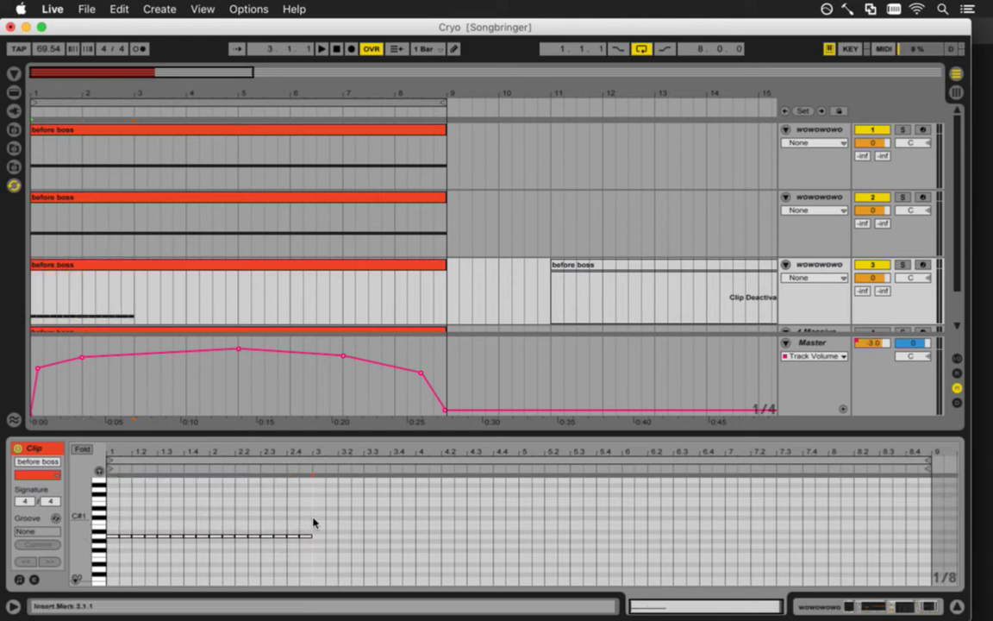
{"action": "key", "text": "super+v"}
{"action": "key", "text": "super+v"}
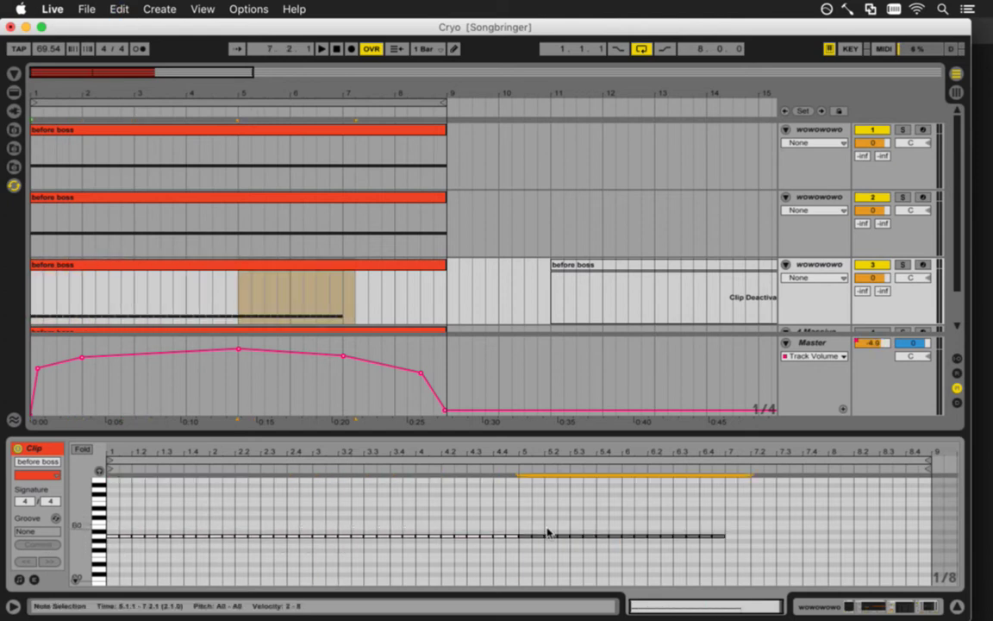
{"action": "left_click", "coordinate": [729, 523]}
{"action": "key", "text": "super+v"}
{"action": "left_click", "coordinate": [34, 292]}
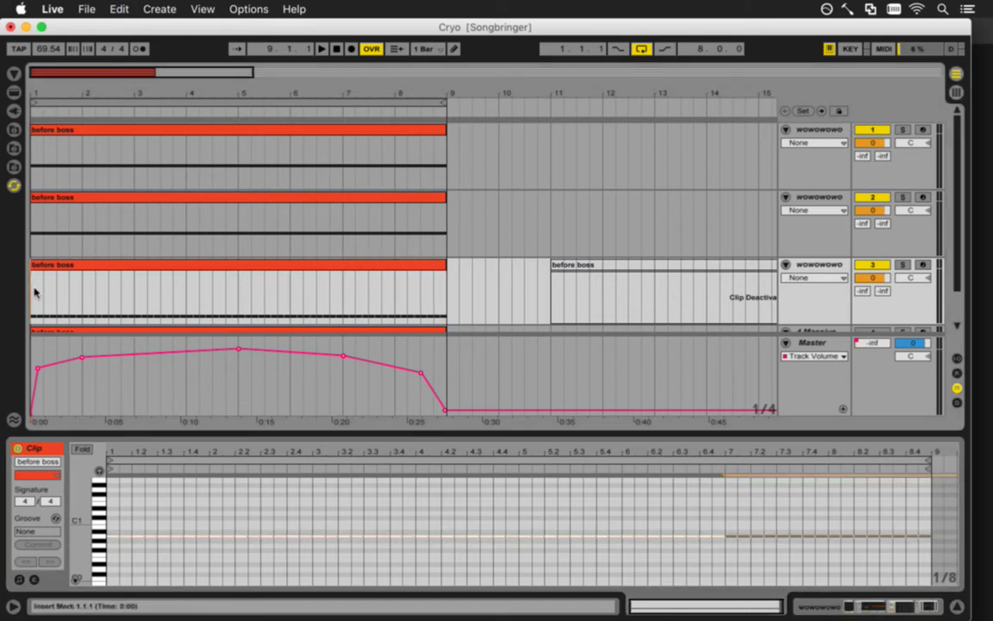
{"action": "key", "text": "space"}
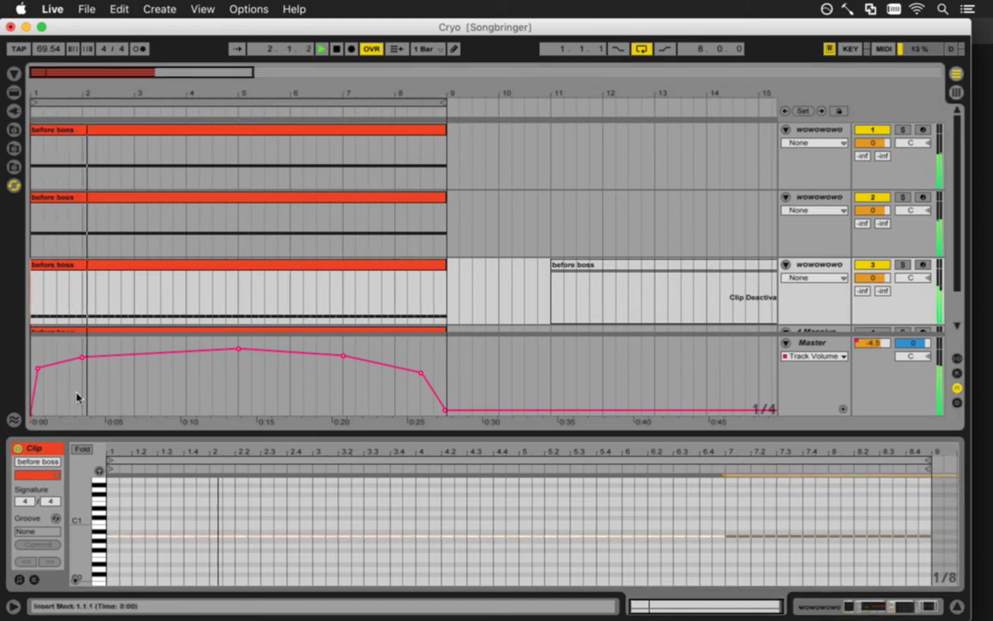
Show the third track's devices, insert the Arpeggiator preset Classic UpDown 8th before Massive and play the clip
{"action": "key", "text": "shift+Tab"}
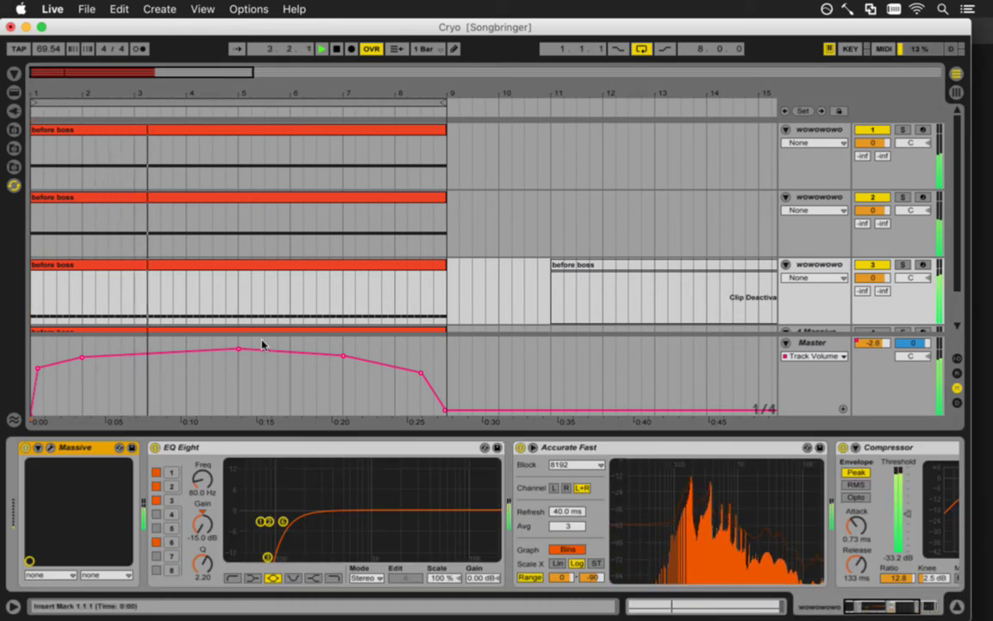
{"action": "left_click", "coordinate": [87, 270]}
{"action": "left_click", "coordinate": [14, 110]}
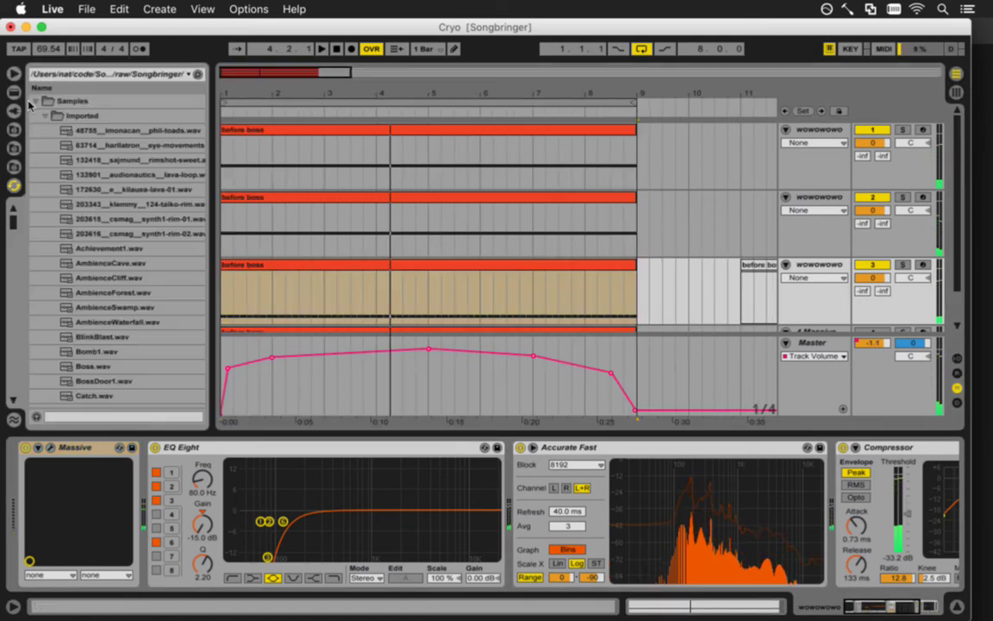
{"action": "left_click", "coordinate": [14, 91]}
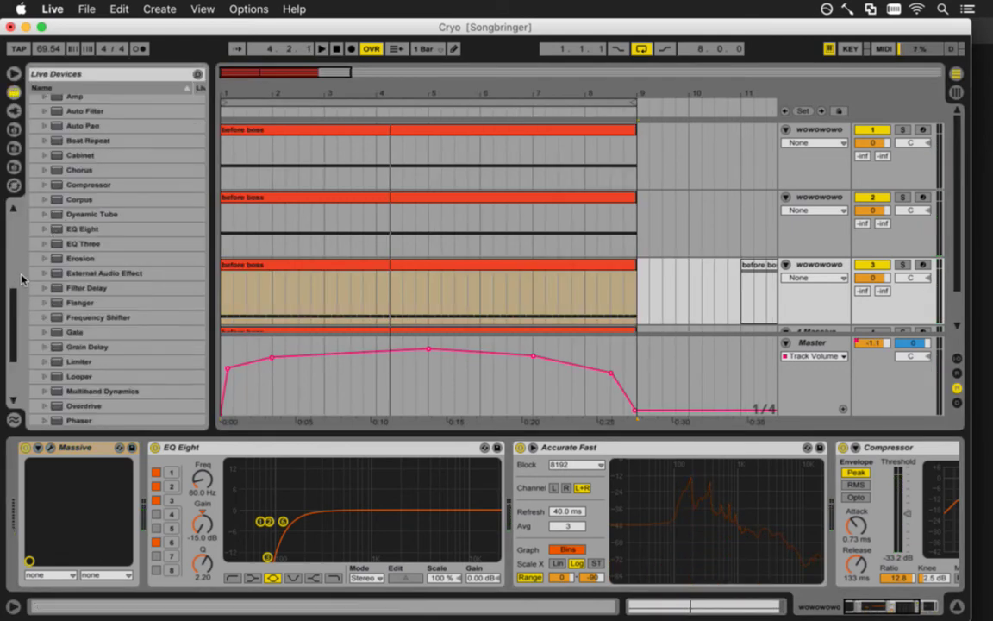
{"action": "left_click_drag", "start_coordinate": [14, 306], "coordinate": [2, 247]}
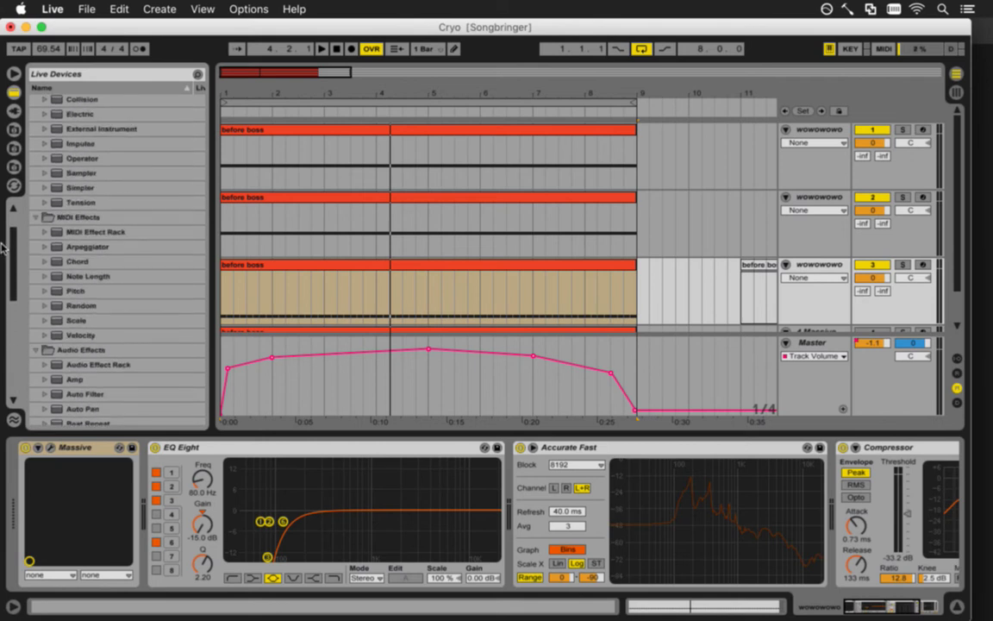
{"action": "left_click", "coordinate": [47, 247]}
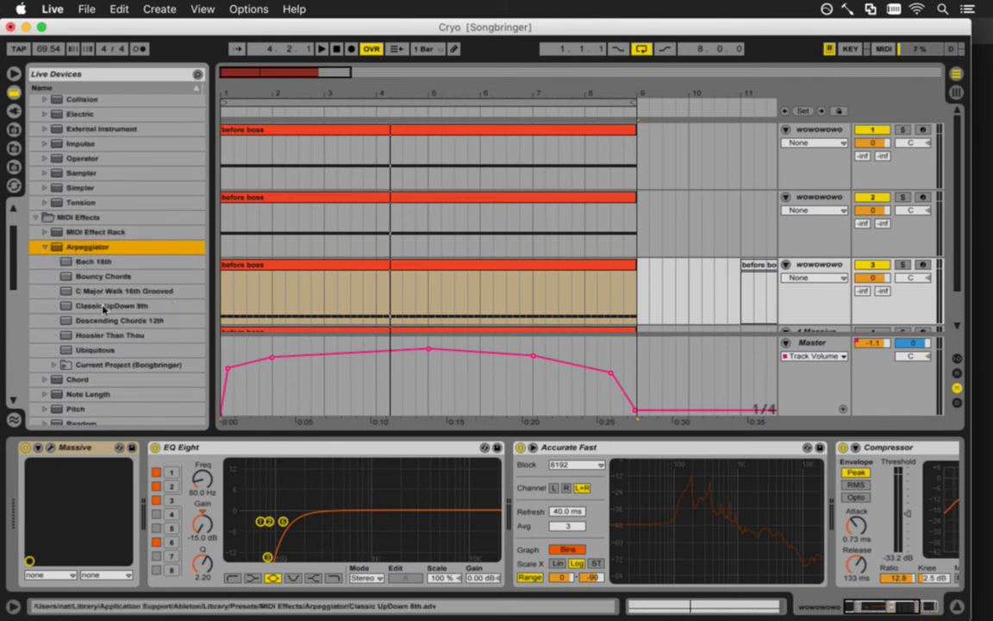
{"action": "left_click_drag", "start_coordinate": [96, 309], "coordinate": [35, 479]}
{"action": "key", "text": "space"}
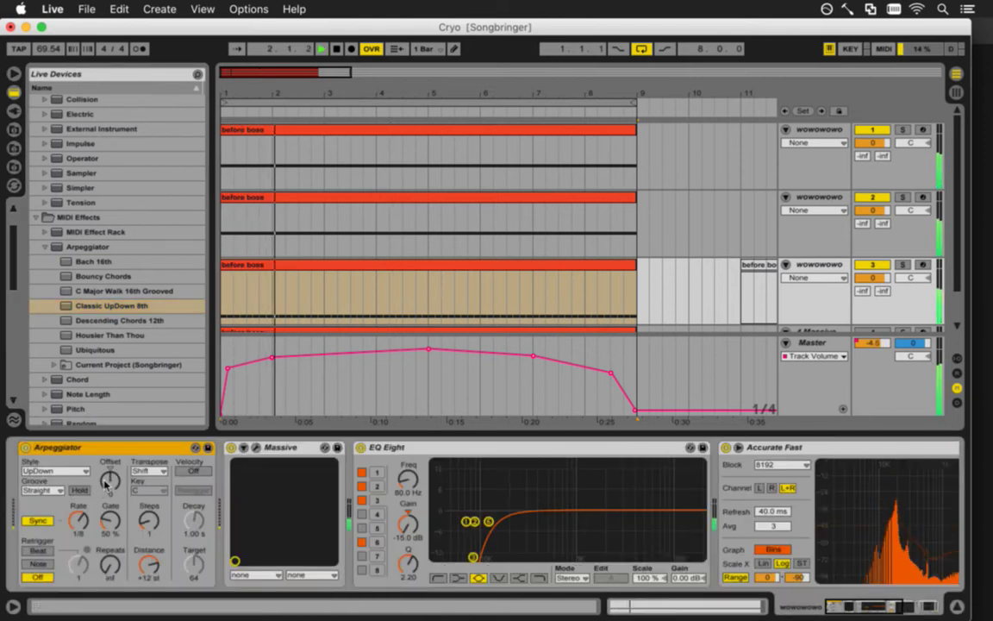
Try the Arpeggiator presets Descending Chords 12th, Housier Than Thou, Ubiquitous, C Major Walk 16th Grooved, Bouncy Chords and Bach 16th
{"action": "left_click", "coordinate": [104, 320]}
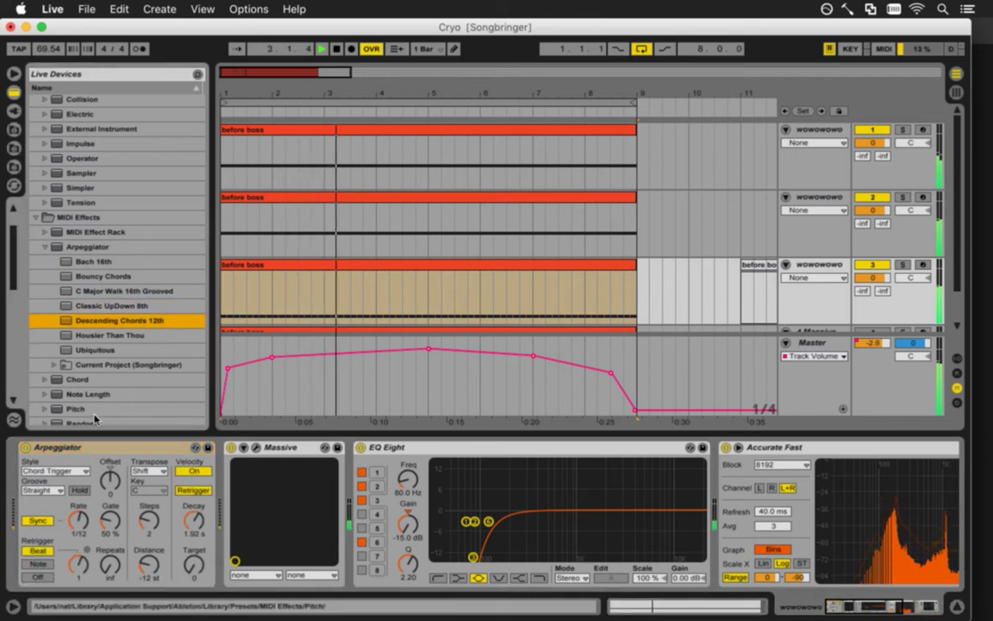
{"action": "left_click", "coordinate": [110, 335]}
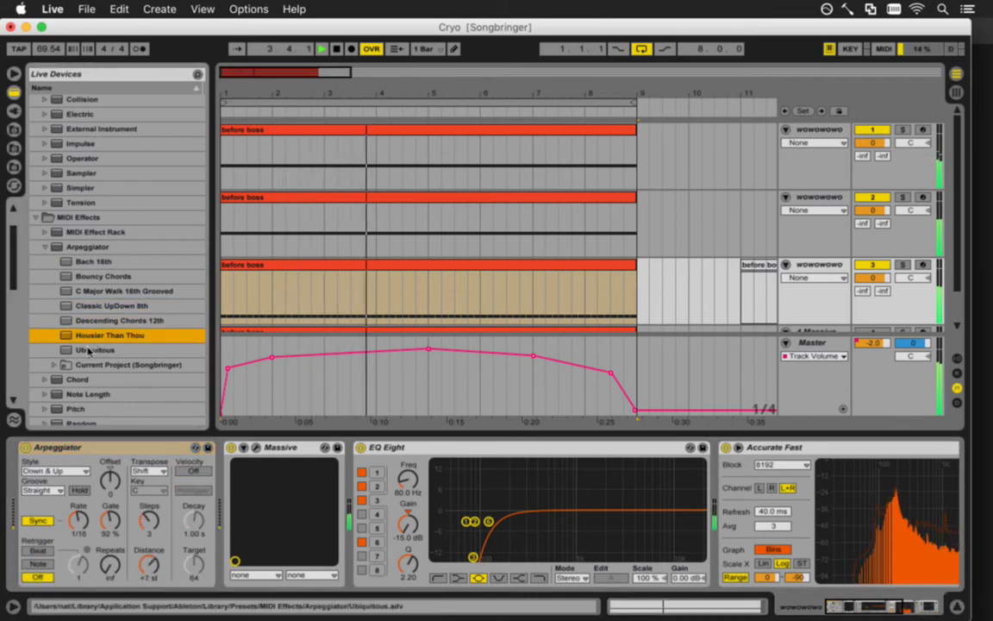
{"action": "key", "text": "Down"}
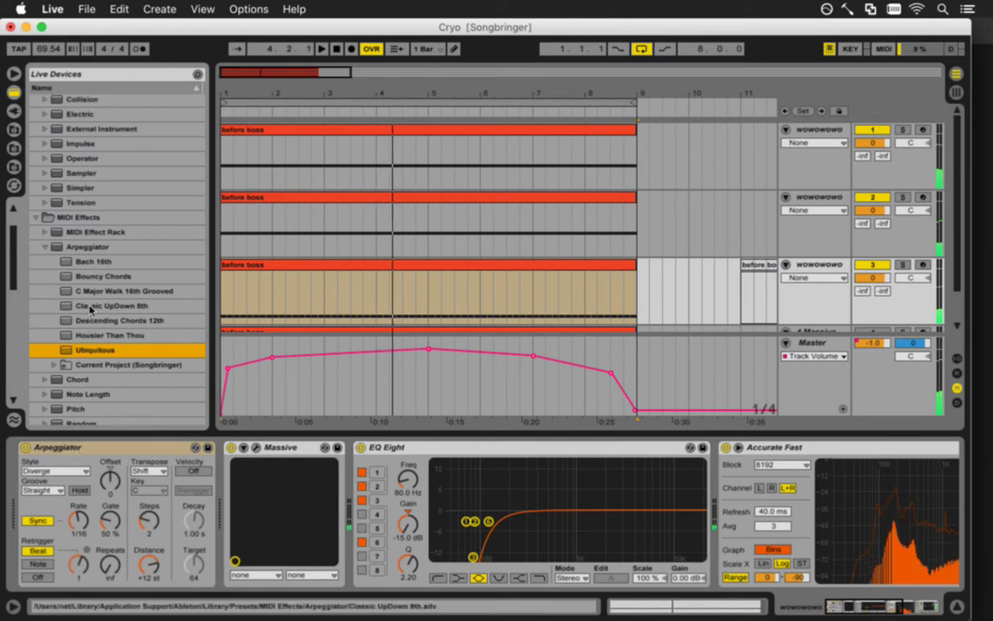
{"action": "left_click", "coordinate": [85, 290]}
{"action": "key", "text": "space"}
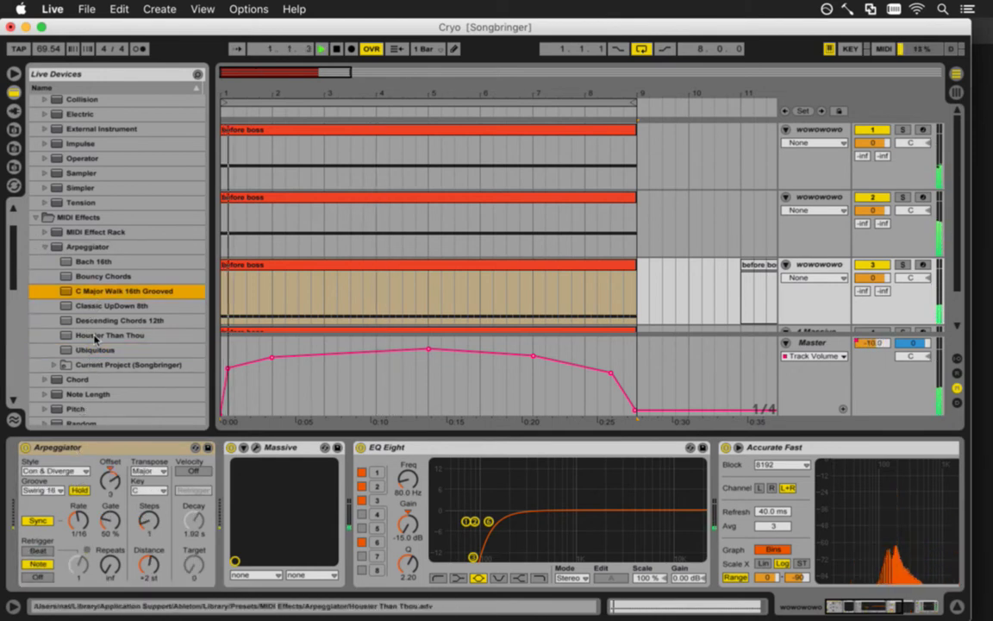
{"action": "key", "text": "Up"}
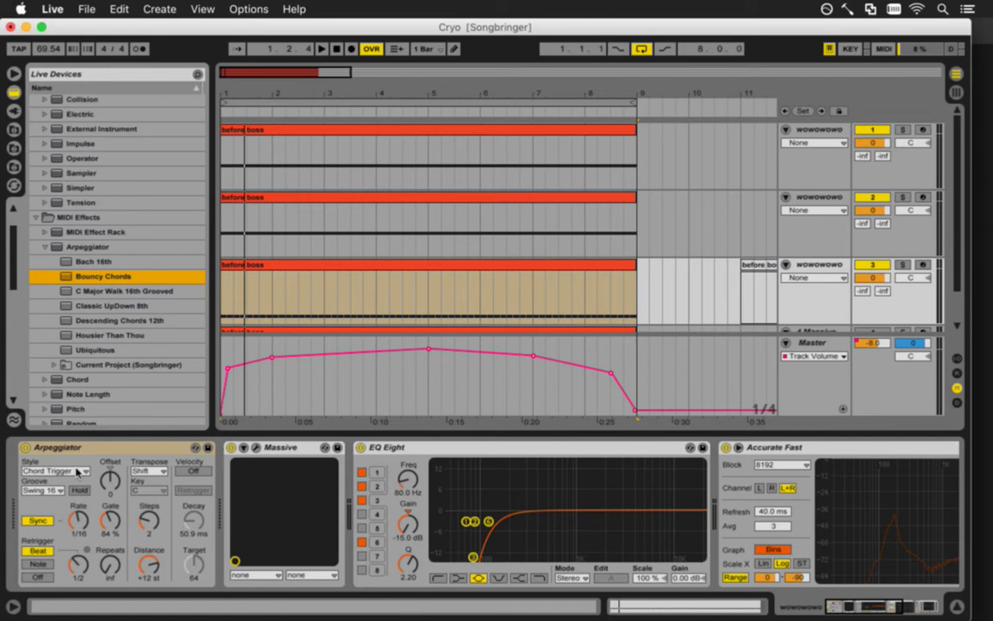
{"action": "left_click", "coordinate": [93, 262]}
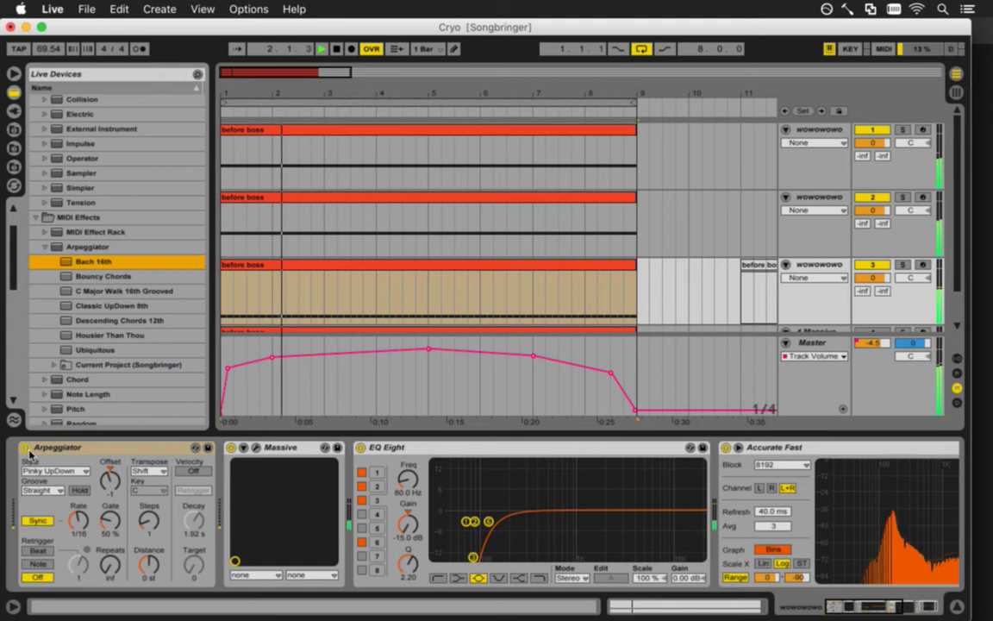
In the third track's Massive, set the oscillator Glide mode to Rate during playback and close the plug-in
{"action": "left_click", "coordinate": [257, 448]}
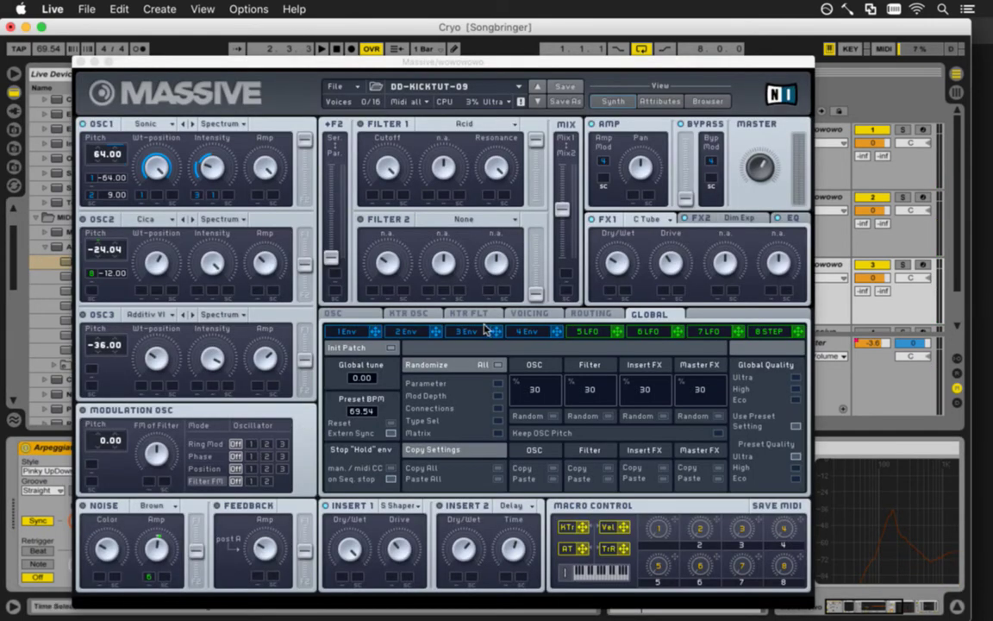
{"action": "left_click", "coordinate": [333, 313]}
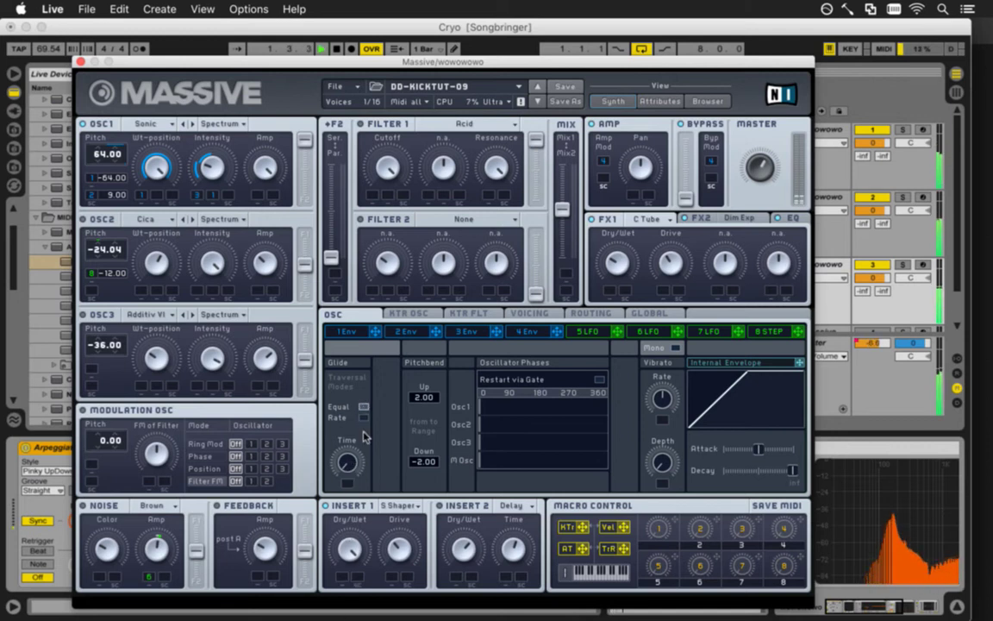
{"action": "key", "text": "space"}
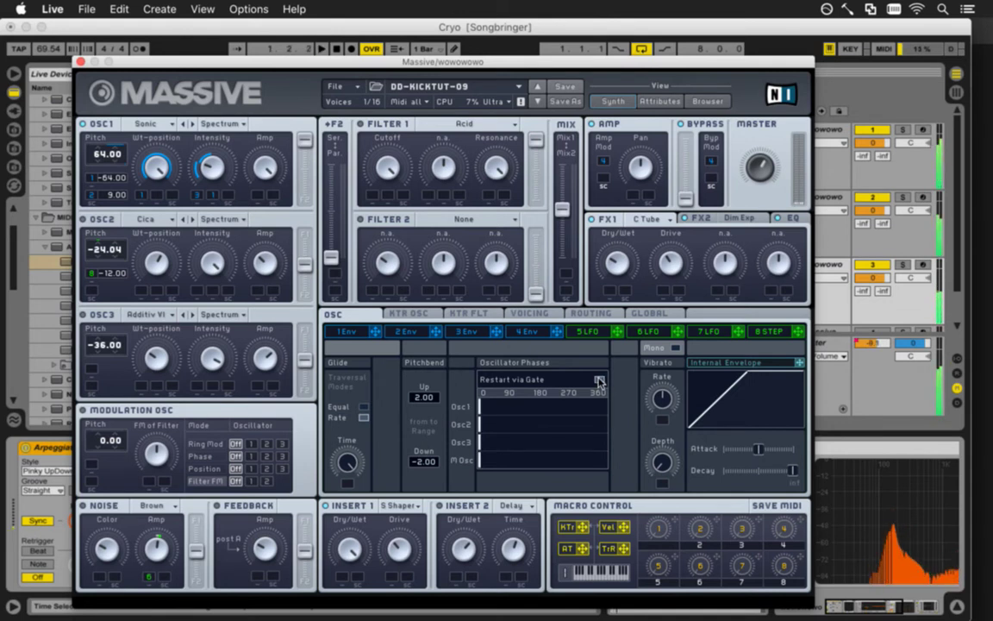
{"action": "left_click", "coordinate": [80, 62]}
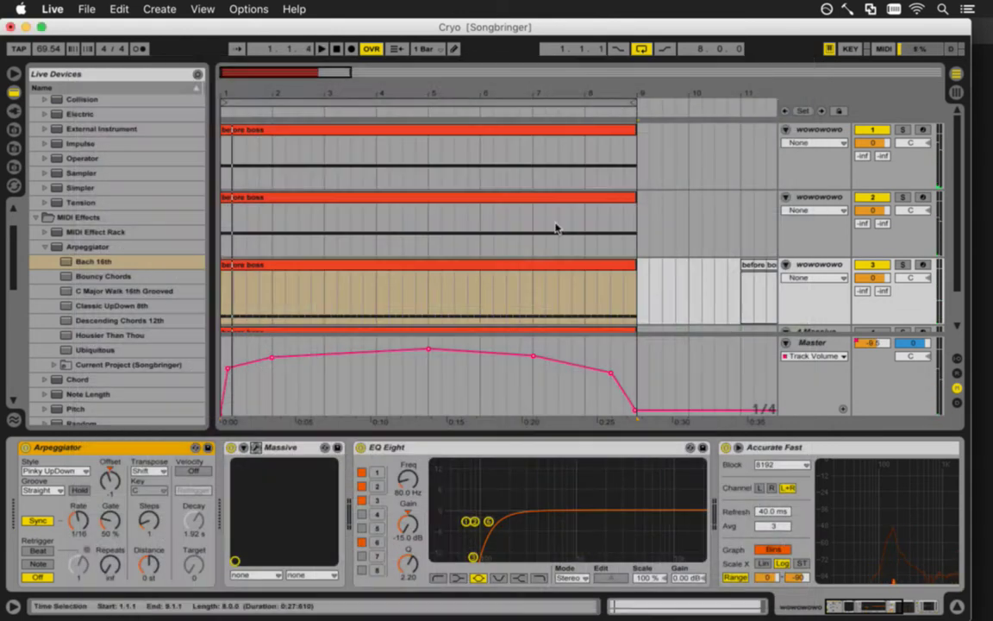
Solo the third wowowowo track, listen to it alone, and return to the full mix
{"action": "left_click", "coordinate": [904, 265]}
{"action": "key", "text": "space"}
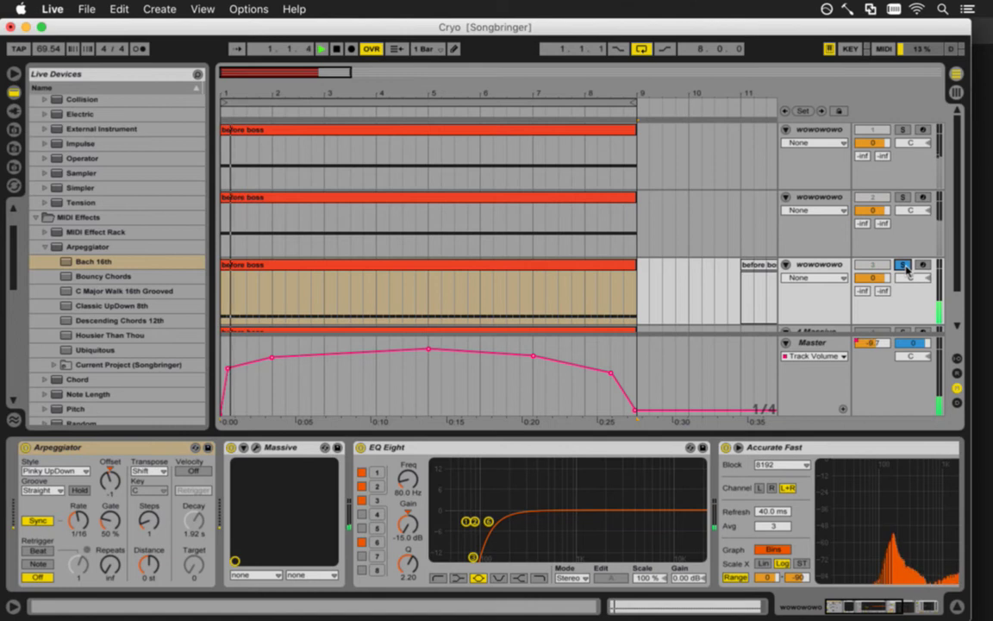
{"action": "left_click", "coordinate": [904, 265]}
{"action": "key", "text": "space"}
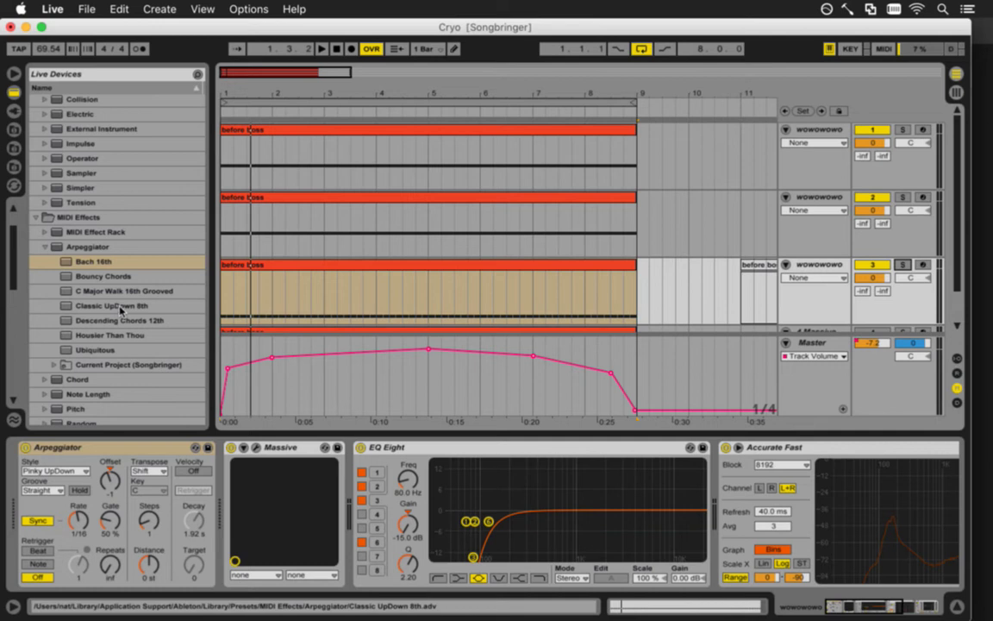
Replace the third track's Arpeggiator with the Random MIDI effect preset Blue and start playback
{"action": "left_click", "coordinate": [896, 608]}
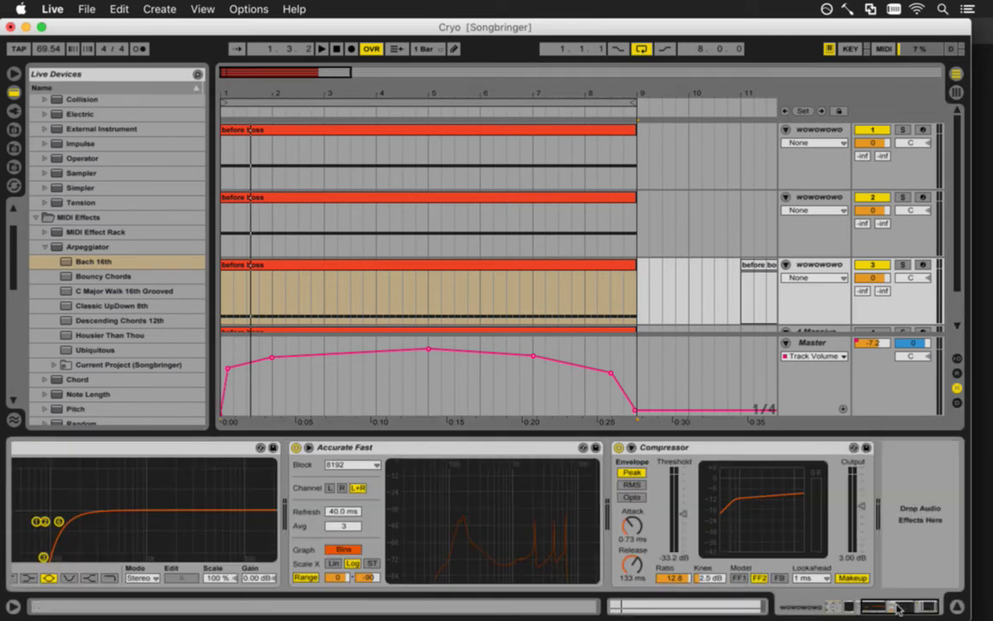
{"action": "left_click_drag", "start_coordinate": [897, 609], "coordinate": [782, 610]}
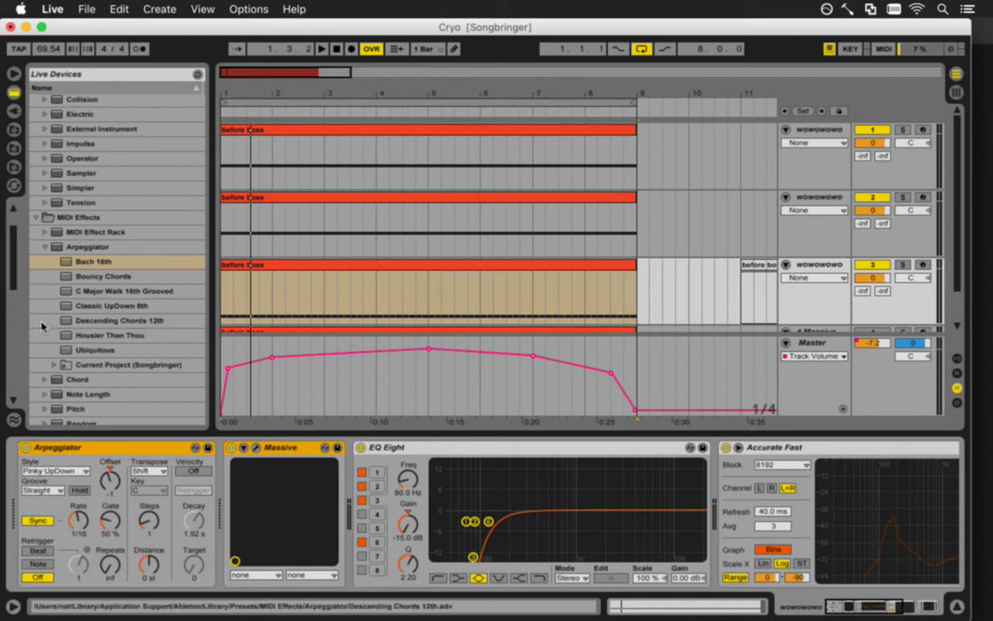
{"action": "left_click", "coordinate": [46, 248]}
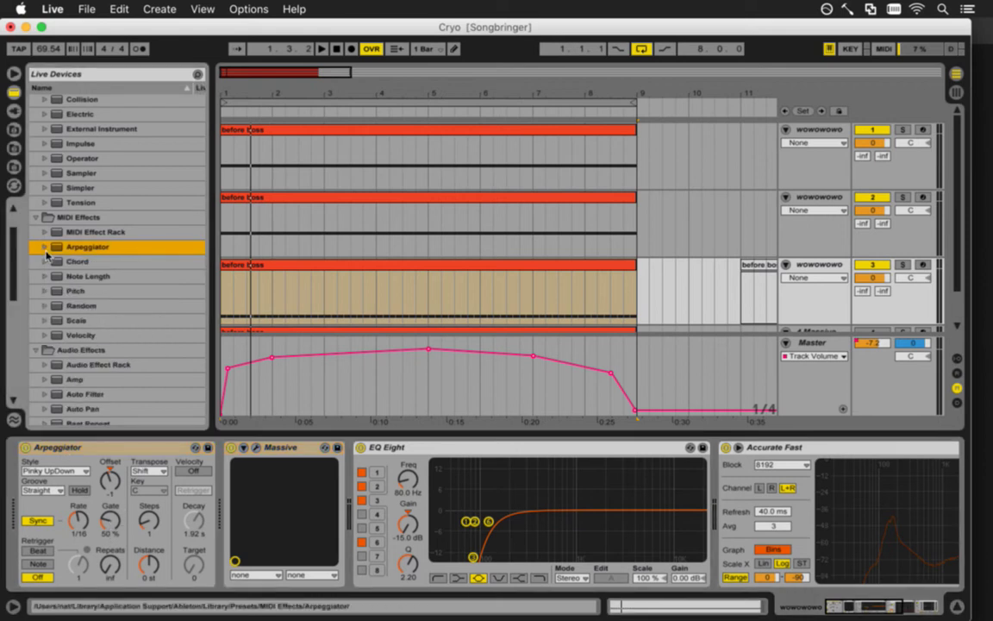
{"action": "left_click", "coordinate": [47, 306]}
{"action": "left_click_drag", "start_coordinate": [81, 321], "coordinate": [200, 452]}
{"action": "key", "text": "Delete"}
{"action": "key", "text": "space"}
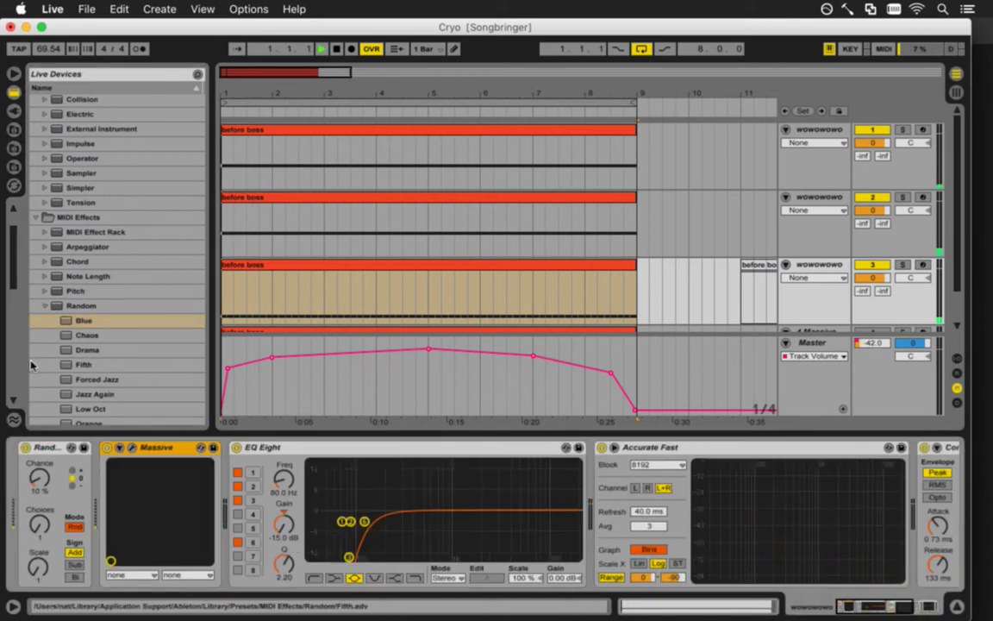
Try the Random presets Chaos, Drama, Fifth, Forced Jazz, Jazz Again, Low Oct and Orange on the third track during playback
{"action": "left_click", "coordinate": [87, 335]}
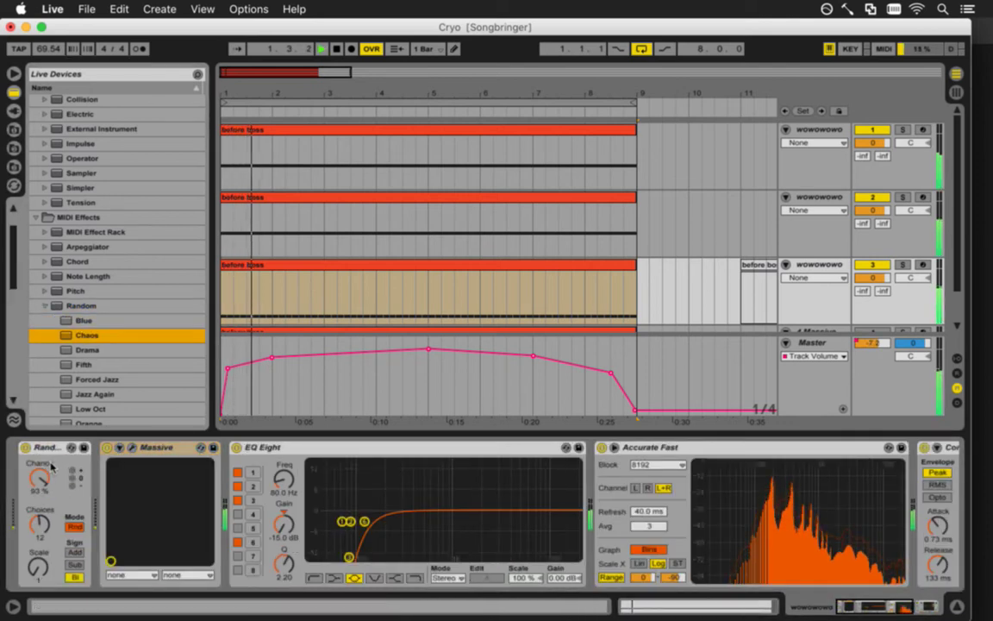
{"action": "left_click", "coordinate": [83, 351]}
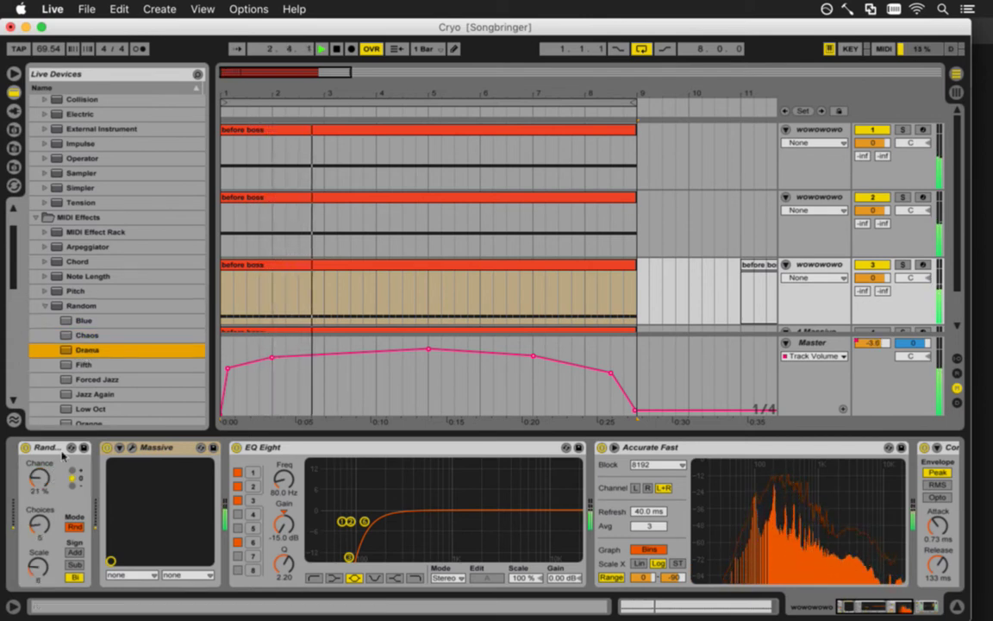
{"action": "left_click", "coordinate": [91, 365]}
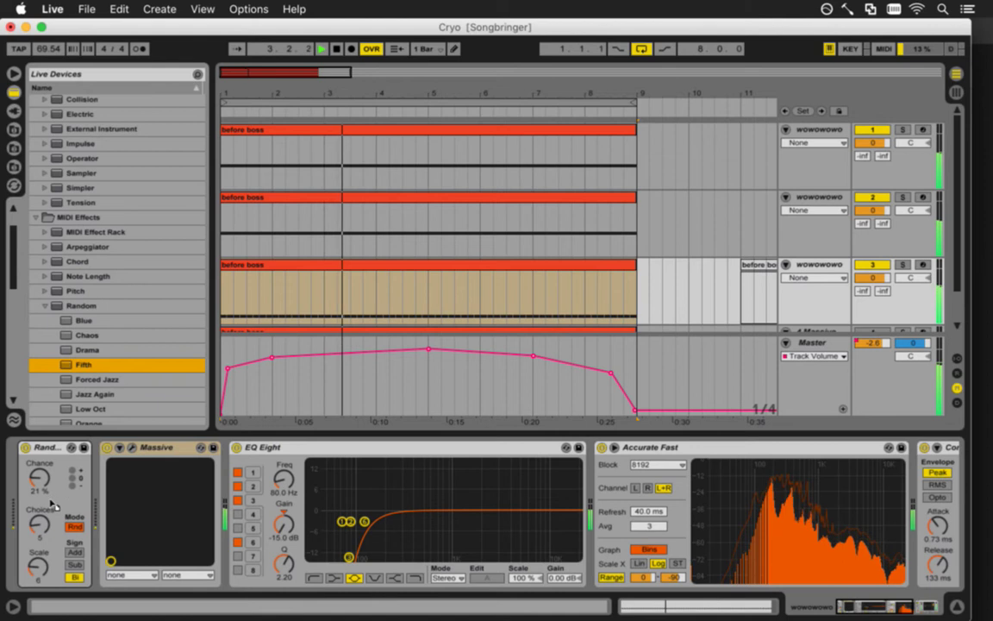
{"action": "left_click", "coordinate": [93, 380]}
{"action": "scroll", "coordinate": [95, 284], "scroll_direction": "down", "scroll_amount": 5}
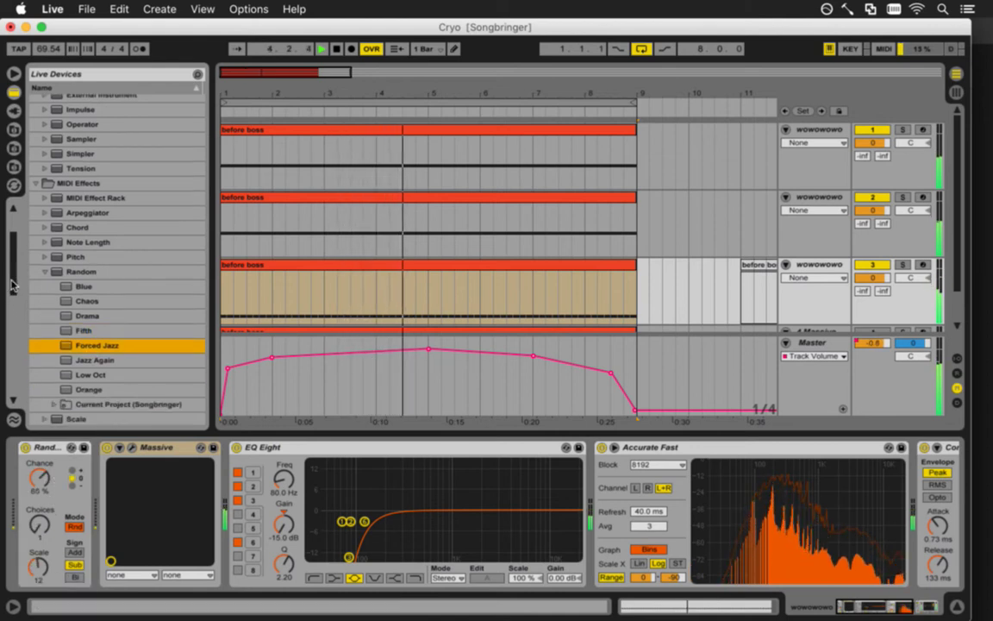
{"action": "left_click", "coordinate": [95, 277]}
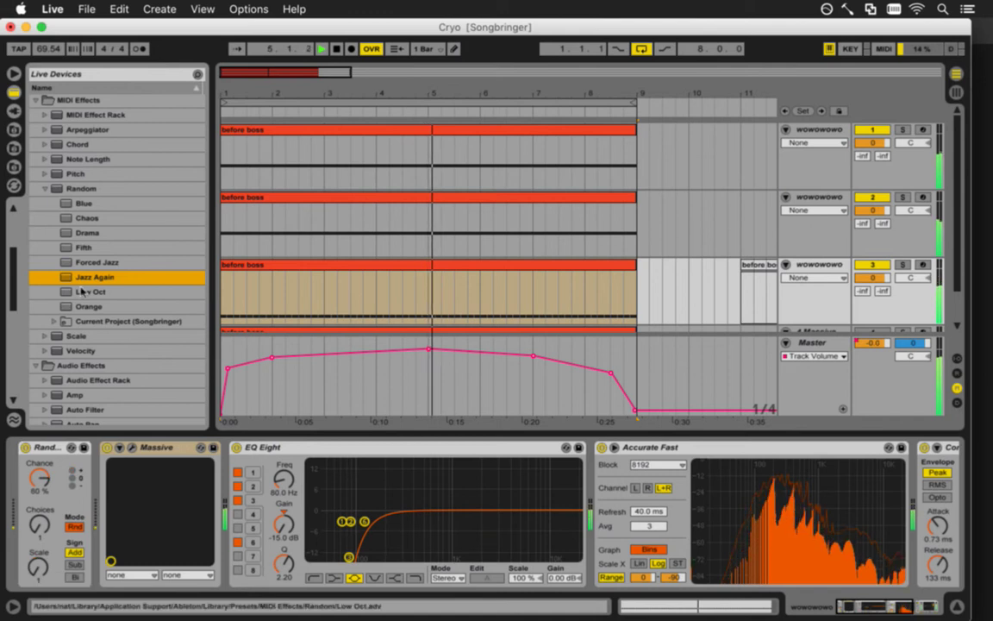
{"action": "left_click", "coordinate": [90, 291]}
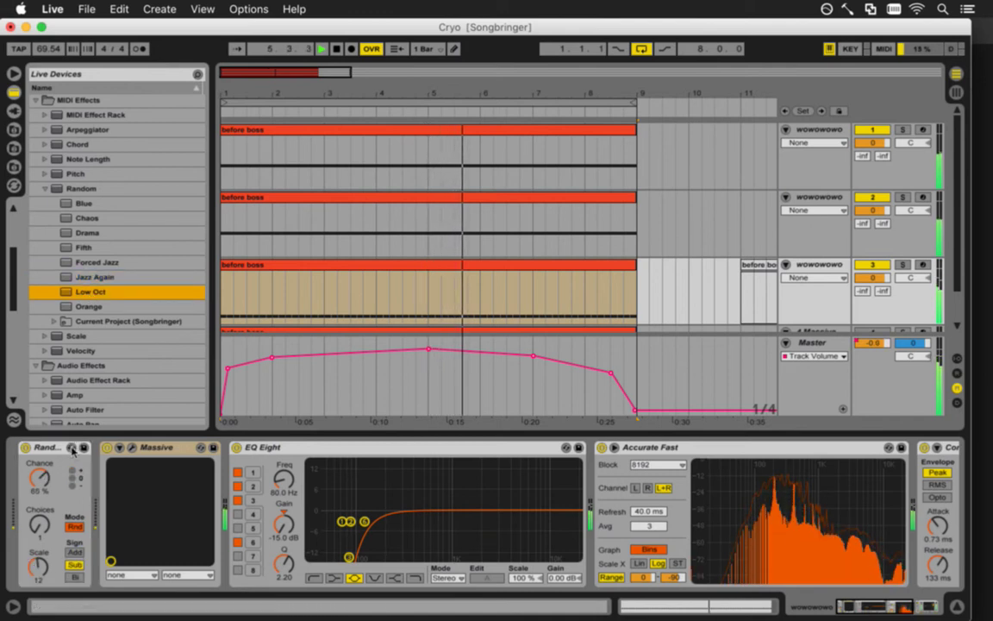
{"action": "left_click", "coordinate": [90, 307]}
{"action": "left_click", "coordinate": [90, 307]}
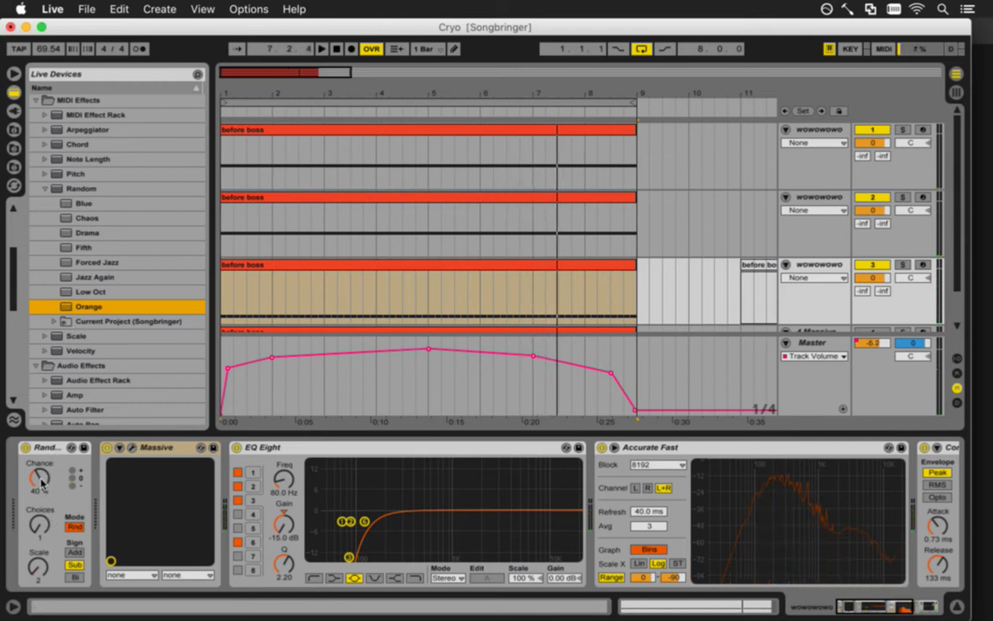
Set the Random effect's Sign to Add and Scale to 10, and try Choices values of 5, 3 and 1 during playback
{"action": "left_click", "coordinate": [74, 553]}
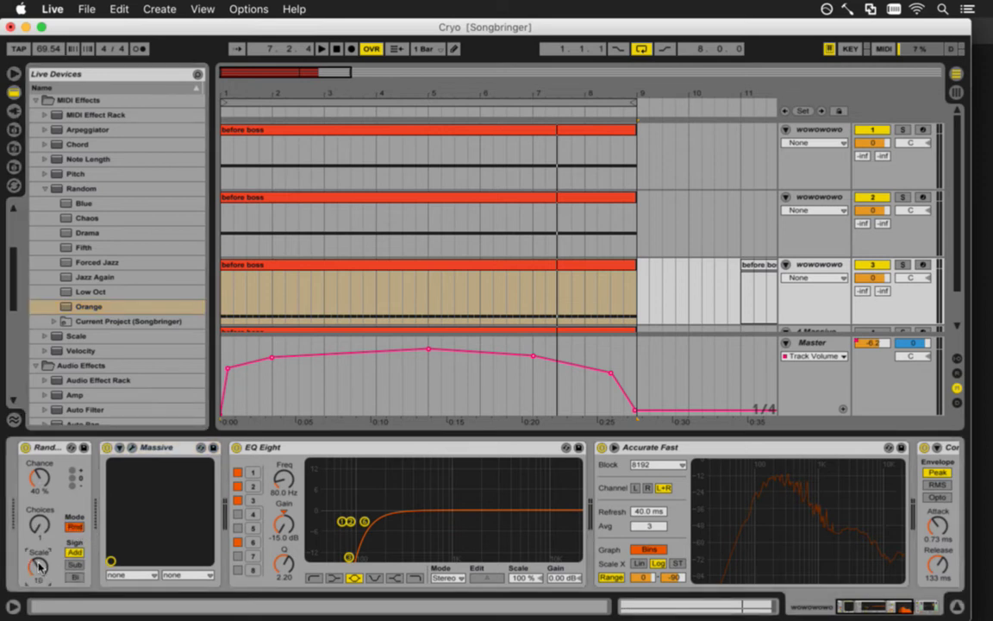
{"action": "key", "text": "space"}
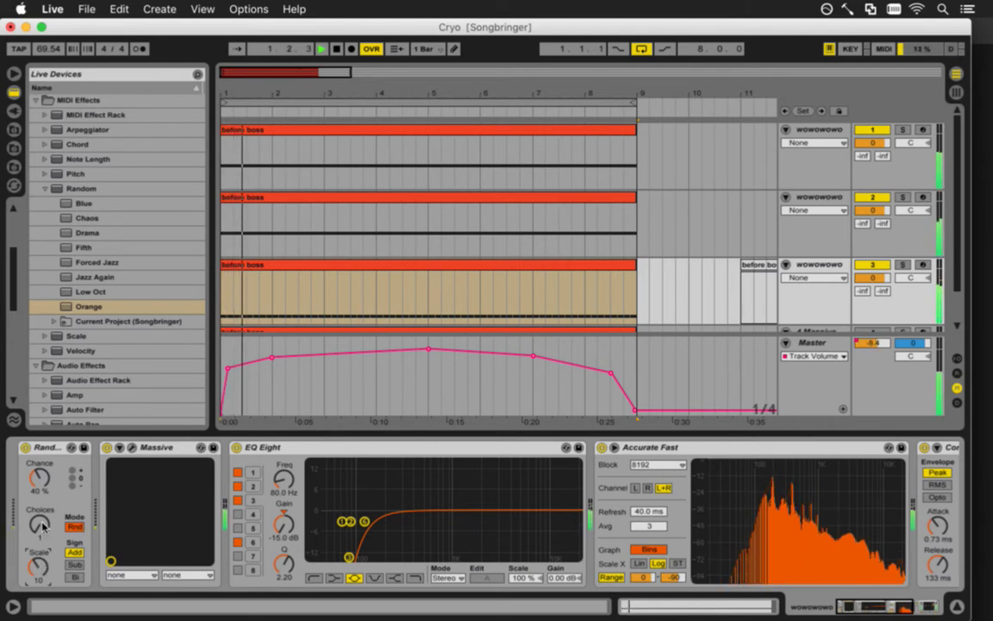
{"action": "left_click", "coordinate": [41, 524]}
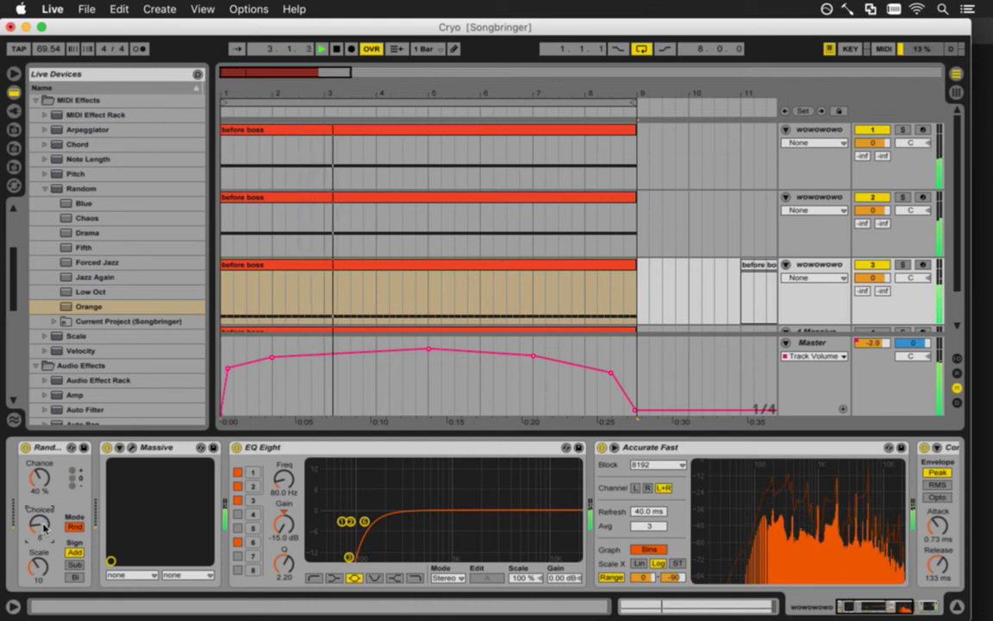
{"action": "left_click_drag", "start_coordinate": [43, 526], "coordinate": [38, 523]}
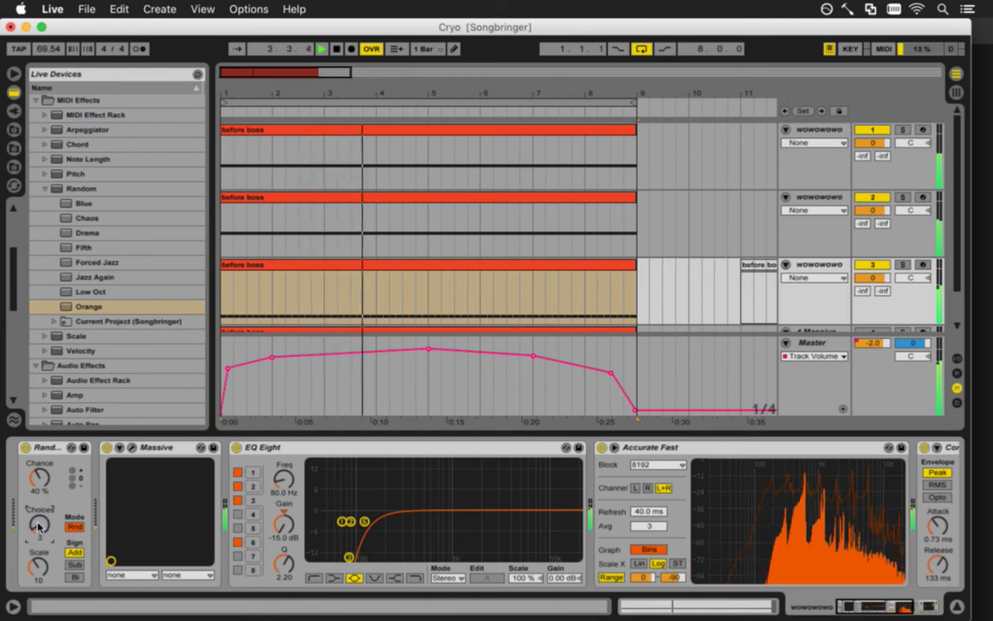
{"action": "key", "text": "space"}
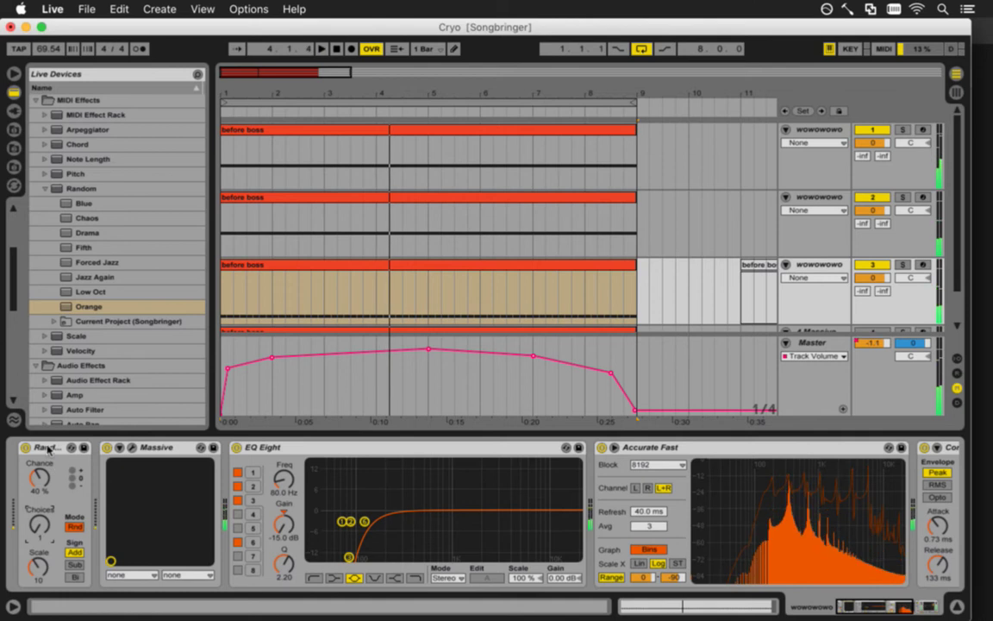
Delete the Random effect from the third wowowowo track
{"action": "right_click", "coordinate": [51, 447]}
{"action": "left_click", "coordinate": [72, 527]}
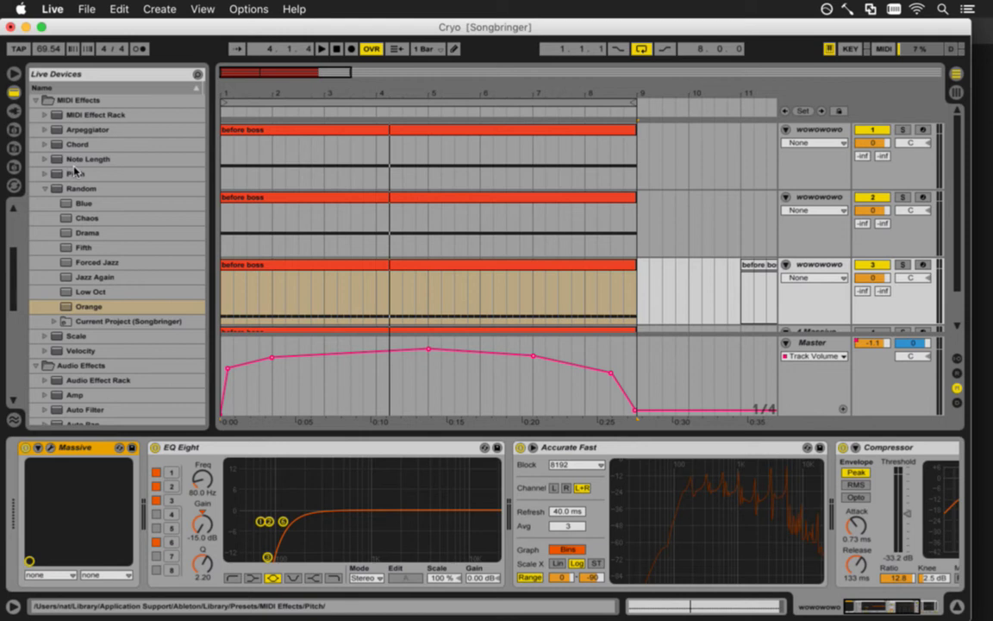
Park the third track's repeated-note clip, deactivated, at 9.3.1 on the second track and replace it with a copy of the second track's held-note clip
{"action": "left_click", "coordinate": [245, 273]}
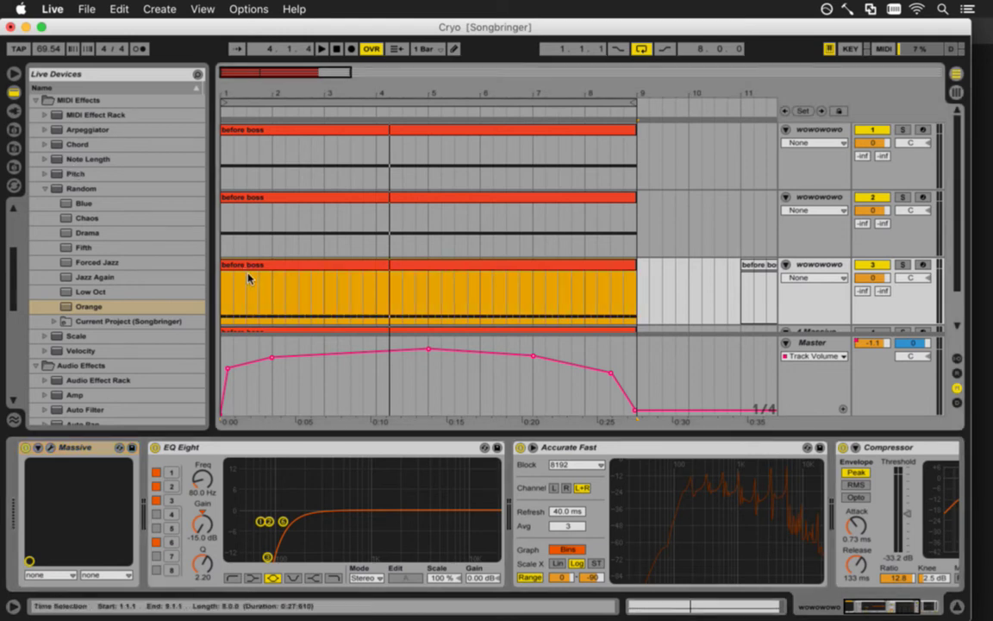
{"action": "left_click_drag", "start_coordinate": [256, 267], "coordinate": [700, 219]}
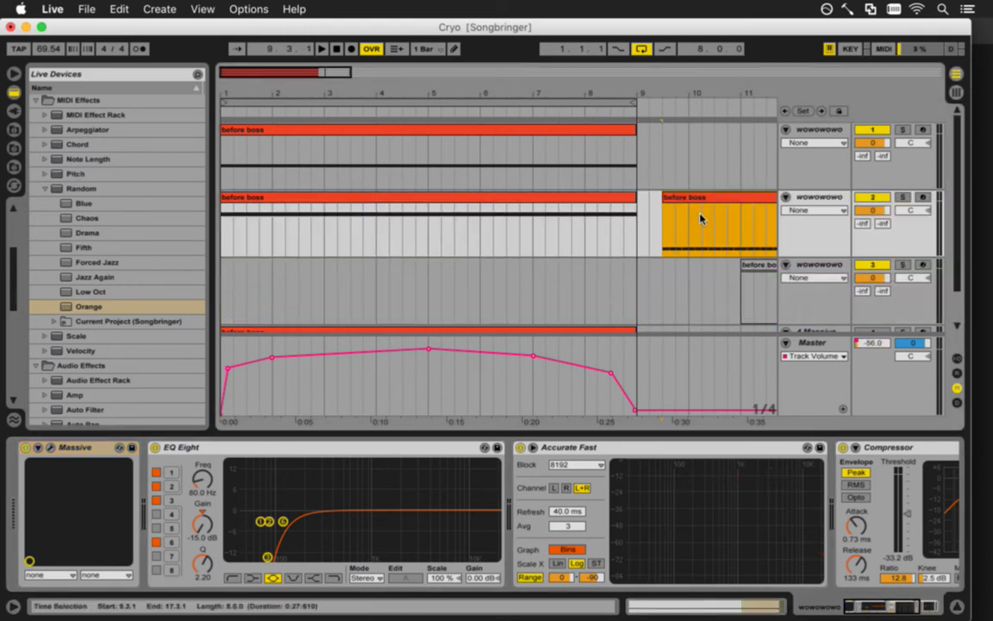
{"action": "right_click", "coordinate": [688, 201]}
{"action": "left_click", "coordinate": [702, 289]}
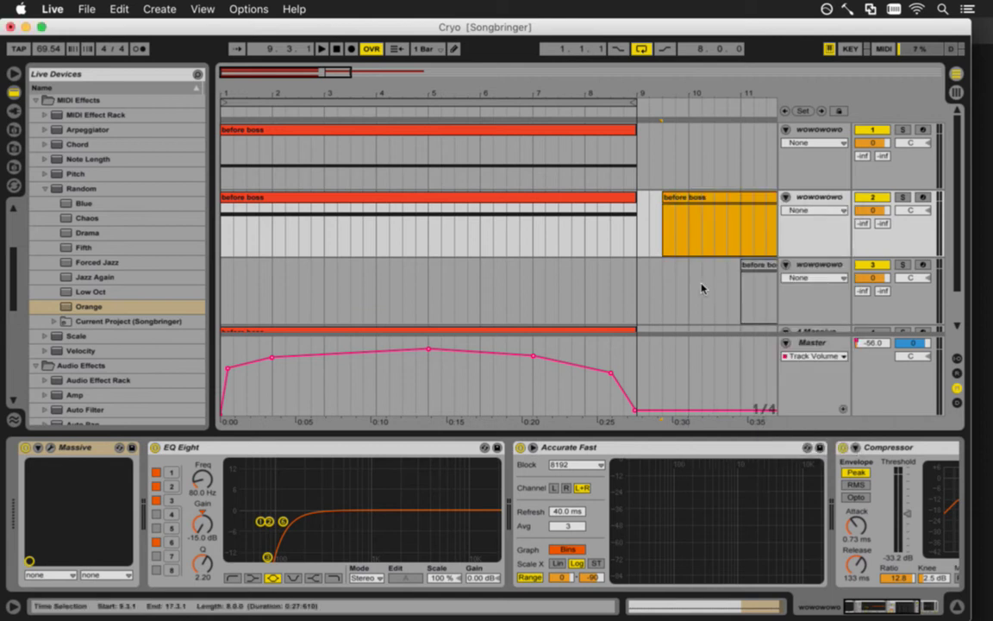
{"action": "left_click_drag", "start_coordinate": [530, 201], "coordinate": [521, 288]}
{"action": "key", "text": "space"}
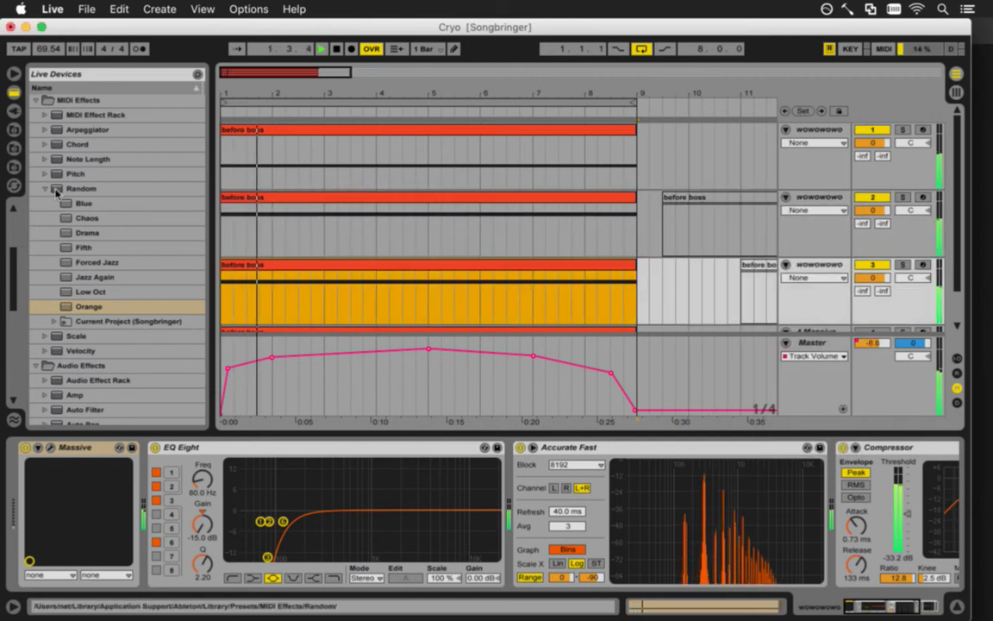
Add the Arpeggiator preset Bach 16th to the third wowowowo track and listen to it in the mix
{"action": "left_click", "coordinate": [44, 129]}
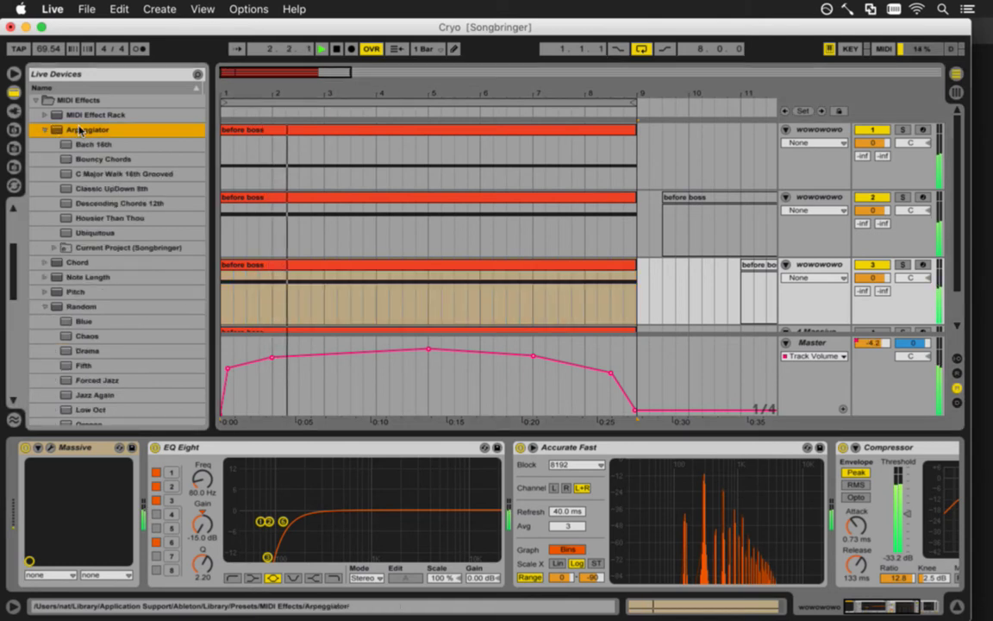
{"action": "left_click", "coordinate": [87, 144]}
{"action": "key", "text": "Return"}
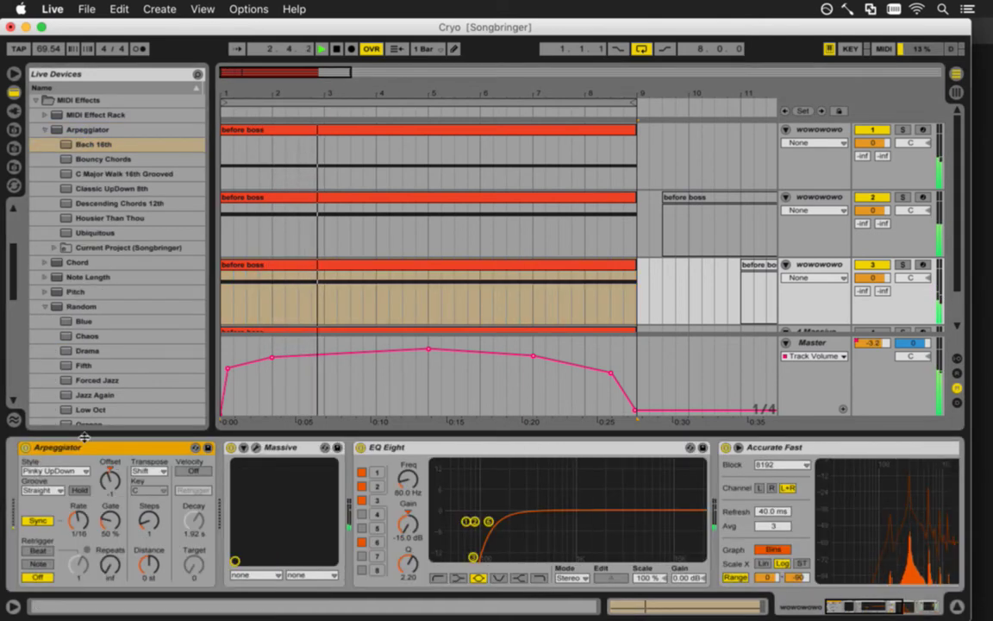
{"action": "left_click", "coordinate": [224, 240]}
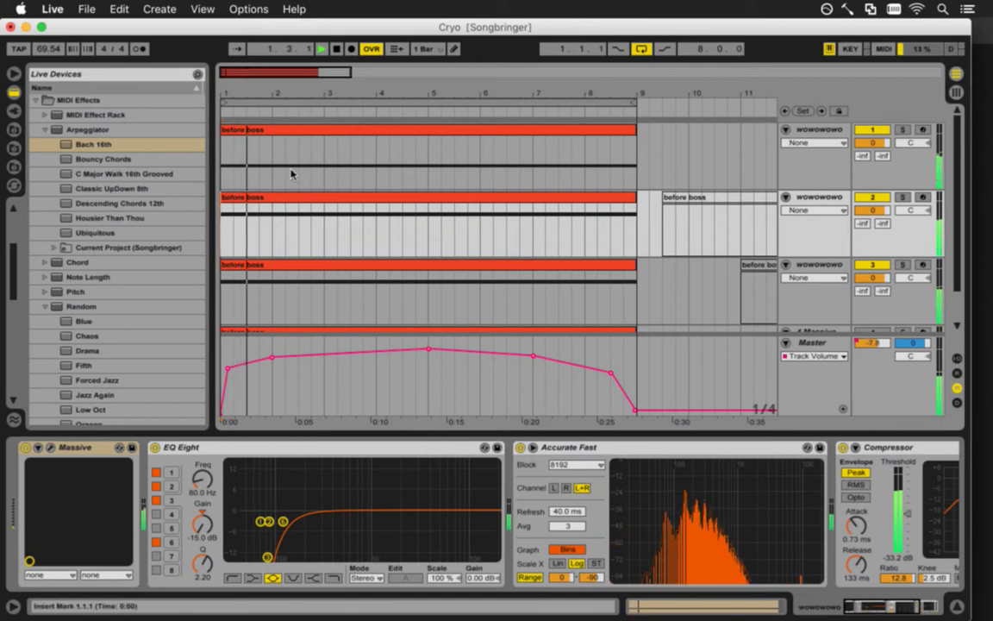
{"action": "left_click", "coordinate": [233, 267]}
Audition the Arpeggiator presets from Bouncy Chords through Ubiquitous on the third track and settle on Housier Than Thou
{"action": "left_click_drag", "start_coordinate": [95, 159], "coordinate": [76, 480]}
{"action": "key", "text": "Down"}
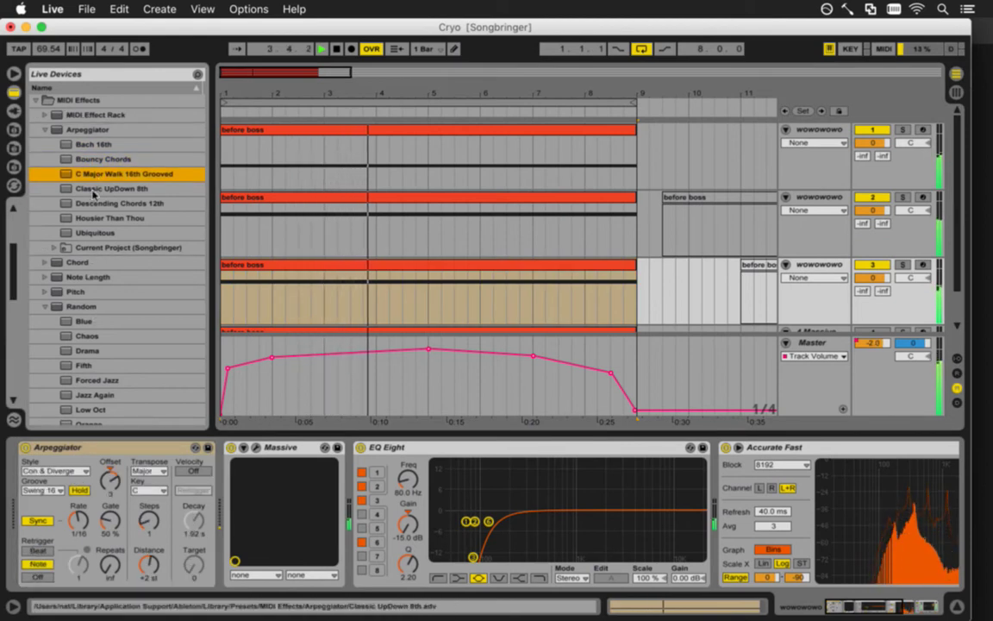
{"action": "left_click_drag", "start_coordinate": [95, 188], "coordinate": [89, 463]}
{"action": "key", "text": "Down"}
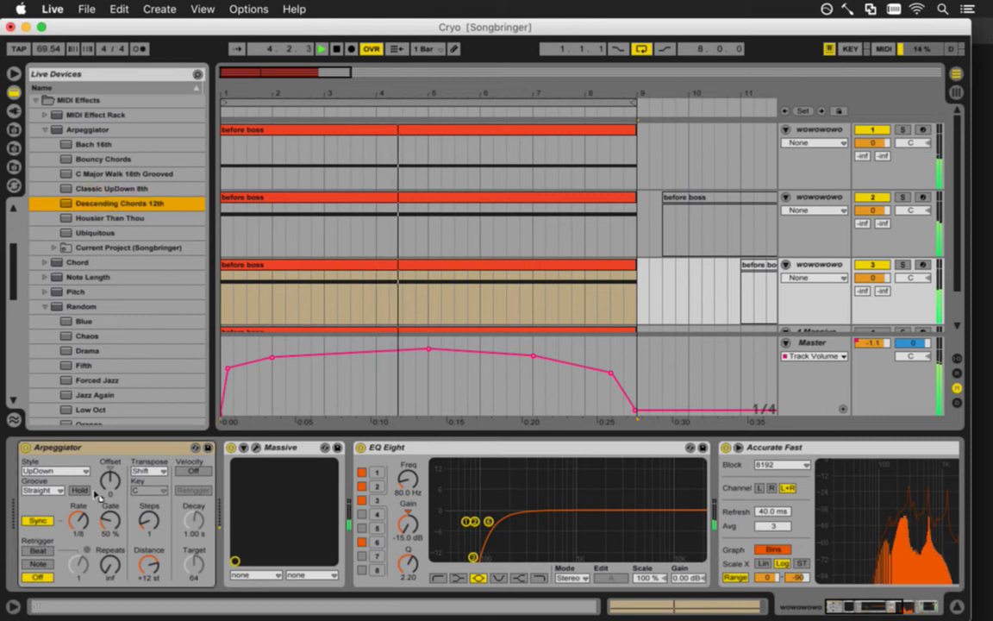
{"action": "key", "text": "Down"}
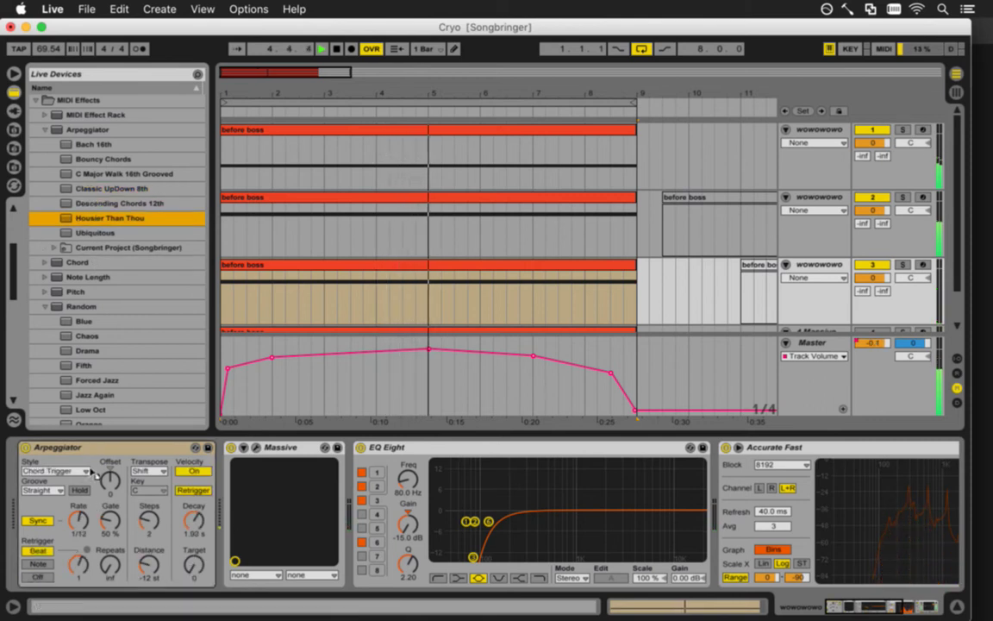
{"action": "double_click", "coordinate": [102, 233]}
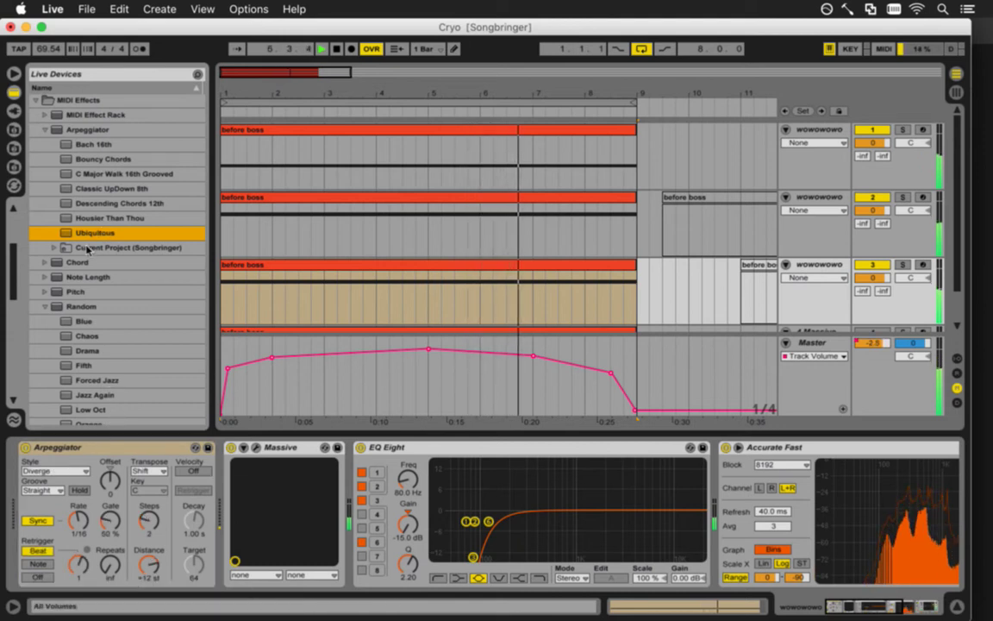
{"action": "double_click", "coordinate": [102, 217]}
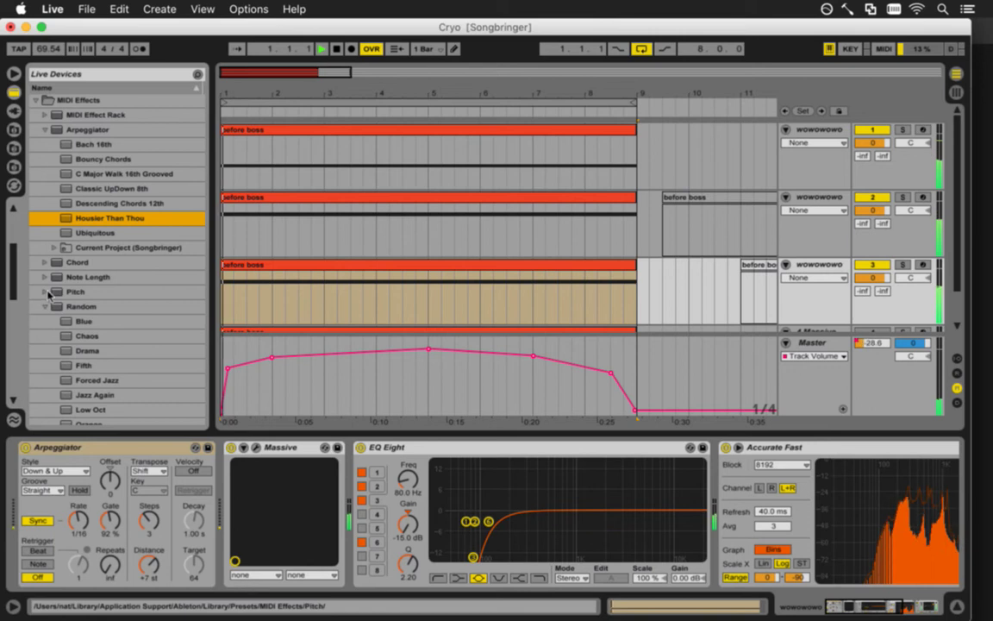
Insert a Pitch MIDI effect between the third track's Arpeggiator and Massive, set it to -9 st and play the result
{"action": "left_click_drag", "start_coordinate": [47, 294], "coordinate": [260, 500]}
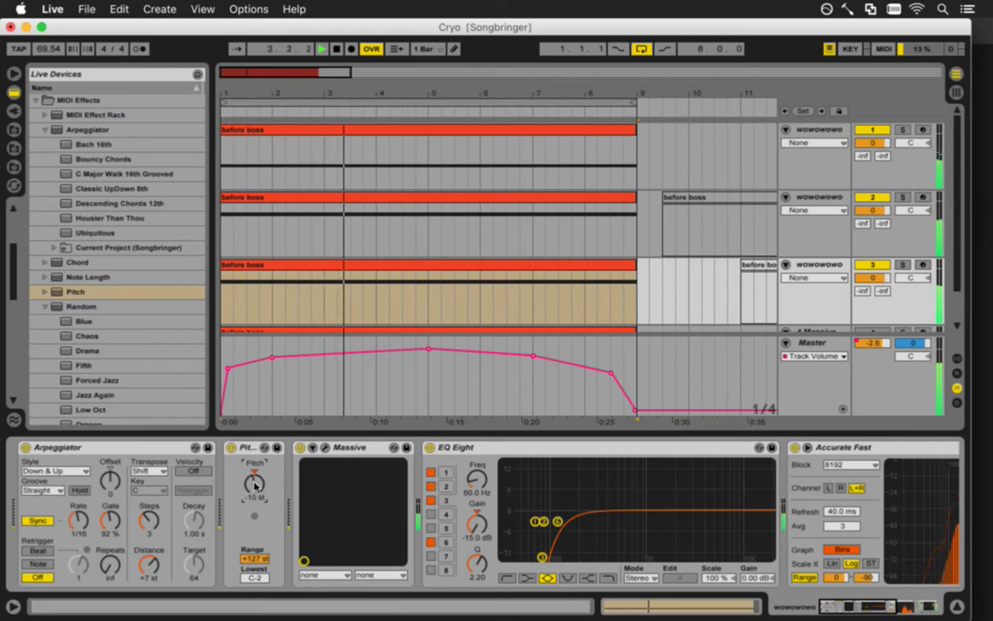
{"action": "left_click_drag", "start_coordinate": [256, 484], "coordinate": [256, 475]}
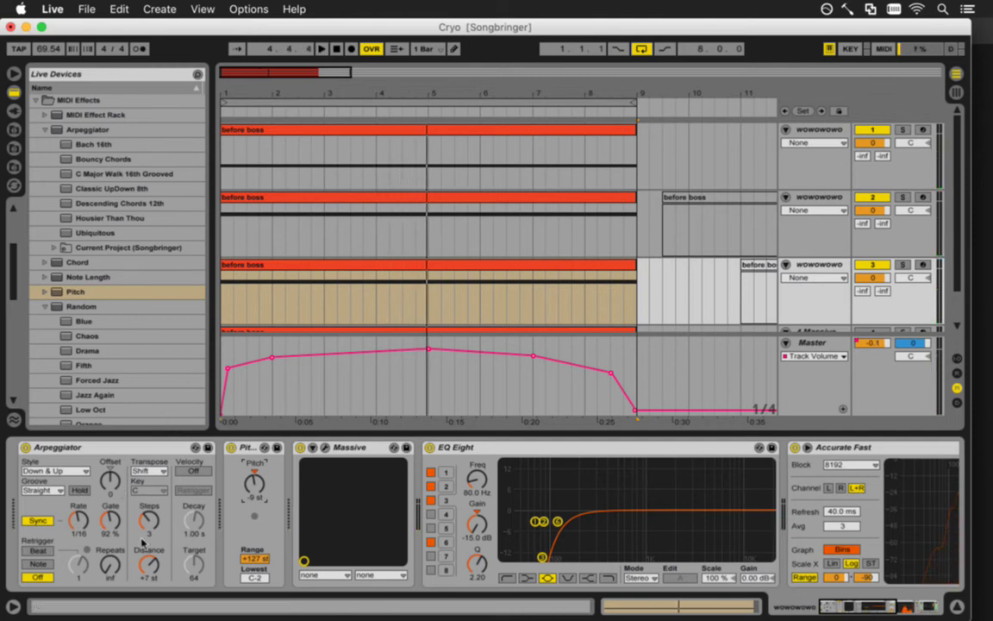
{"action": "key", "text": "space"}
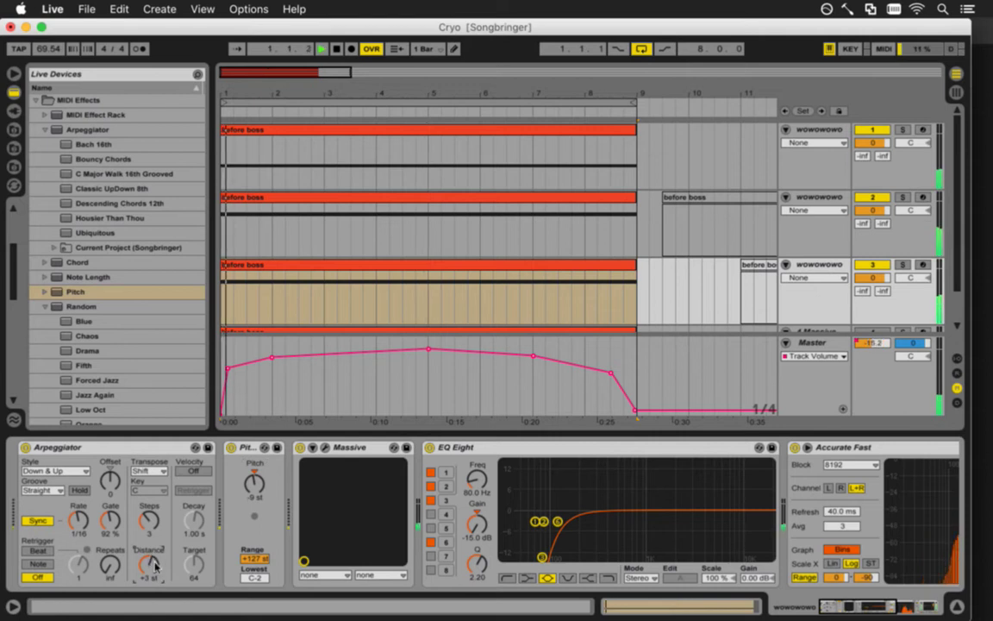
Set the Arpeggiator's Distance to +5 st and Rate to 1/2, replaying the loop from the start to check
{"action": "mouse_move", "coordinate": [152, 564]}
{"action": "left_mouse_down"}
{"action": "mouse_move", "coordinate": [153, 556]}
{"action": "mouse_move", "coordinate": [154, 570]}
{"action": "left_mouse_up"}
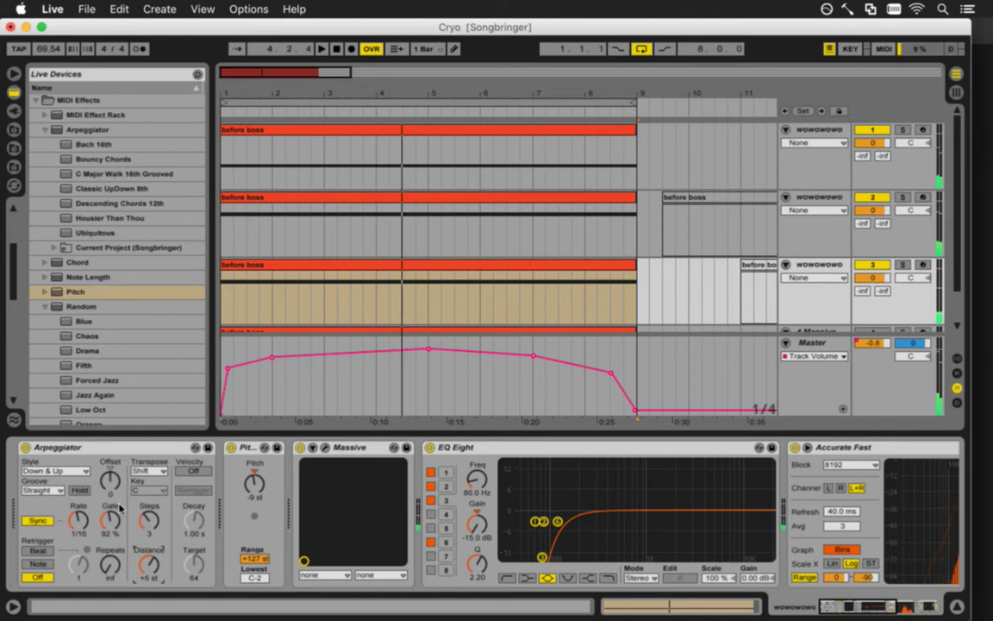
{"action": "key", "text": "space"}
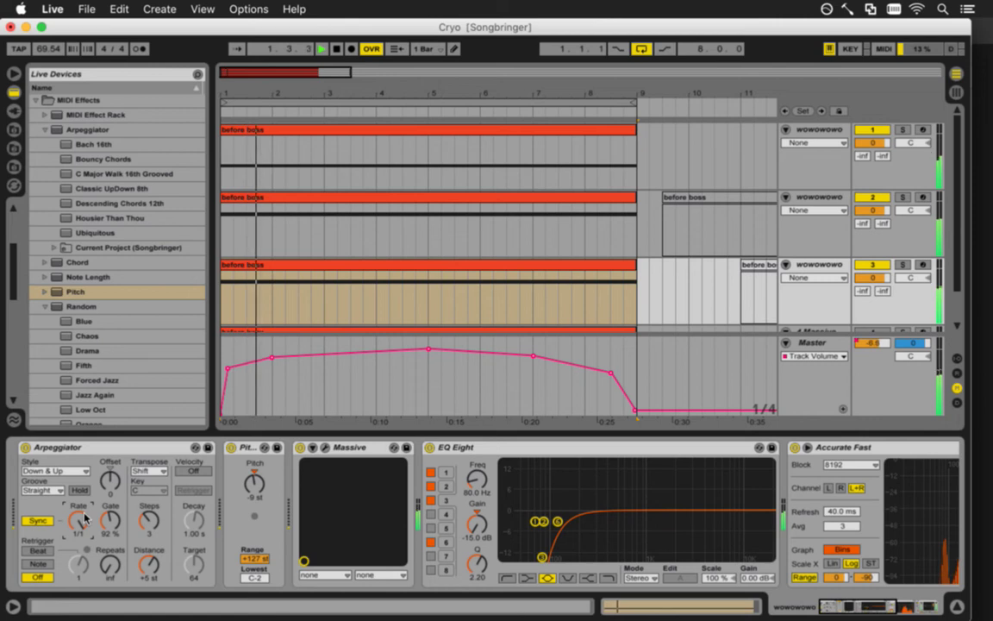
{"action": "left_click_drag", "start_coordinate": [84, 516], "coordinate": [83, 518]}
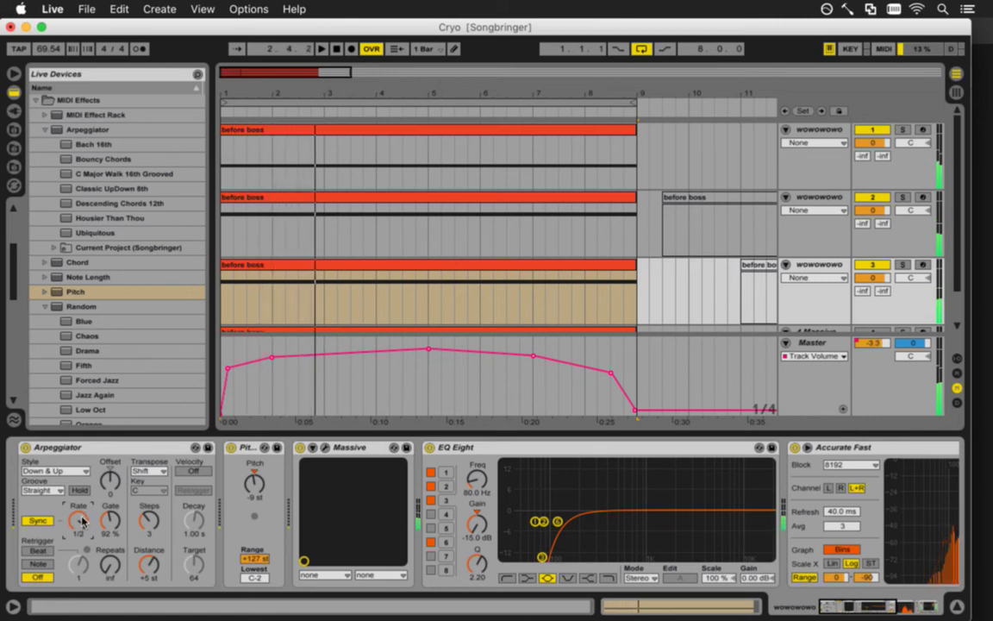
{"action": "key", "text": "space"}
{"action": "key", "text": "space"}
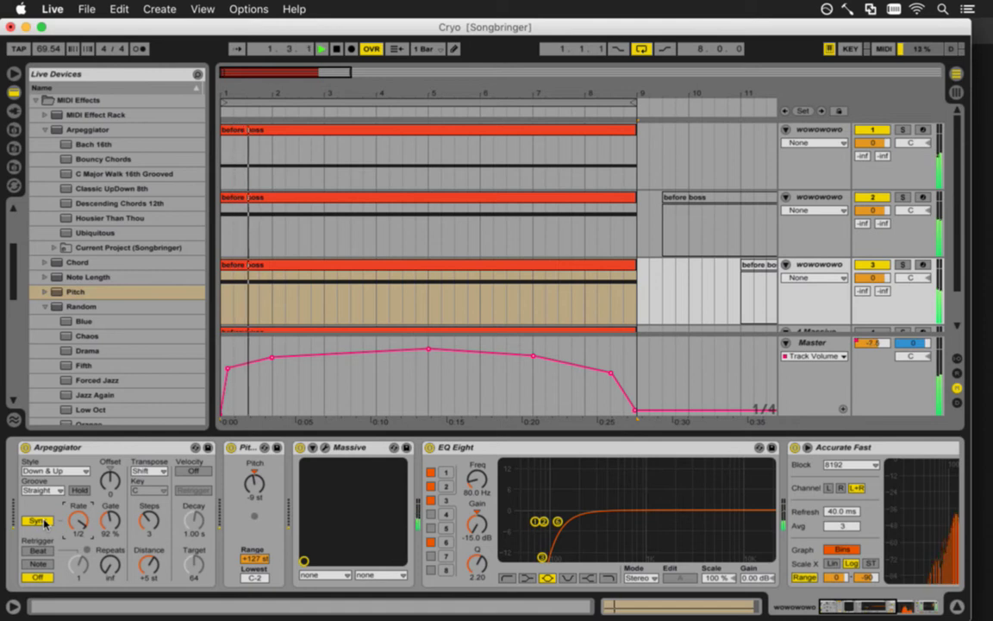
Try the Arpeggiator's Beat retrigger, switch Retrigger to Note, and set the Rate to 1/4
{"action": "left_click", "coordinate": [39, 551]}
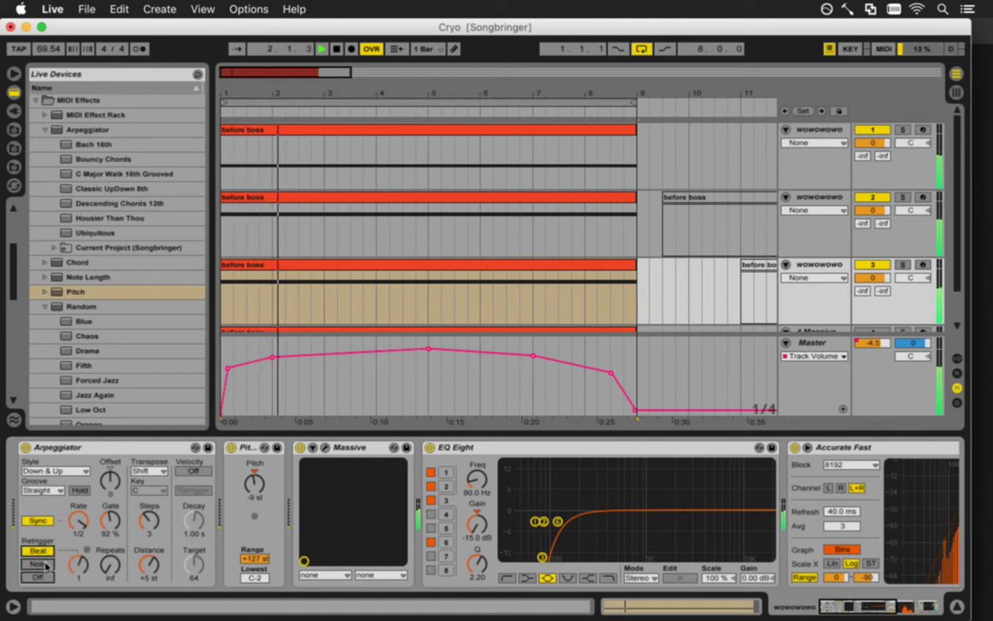
{"action": "left_click", "coordinate": [39, 564]}
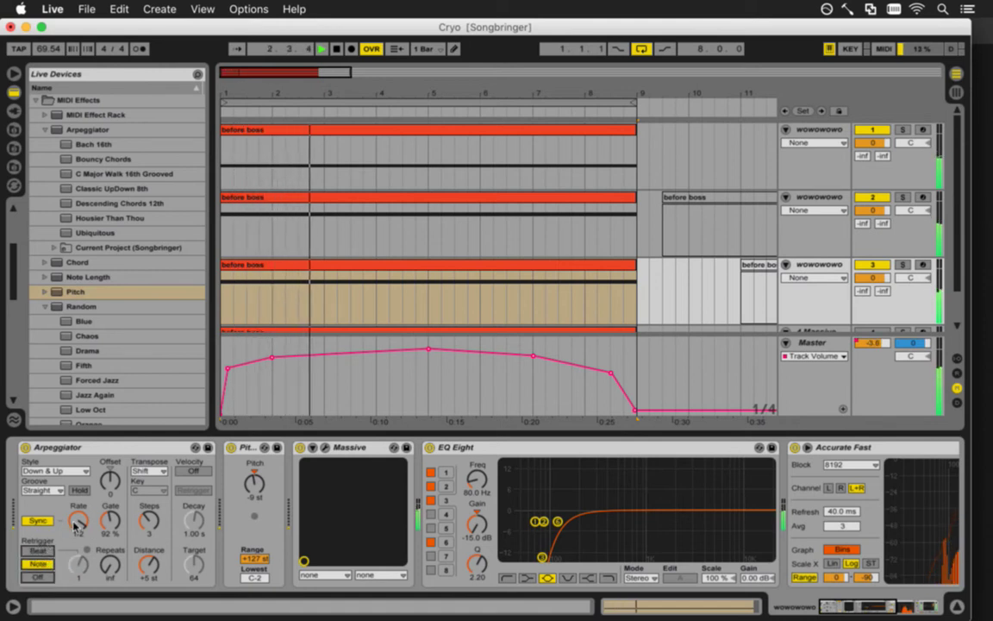
{"action": "left_click_drag", "start_coordinate": [77, 519], "coordinate": [77, 530]}
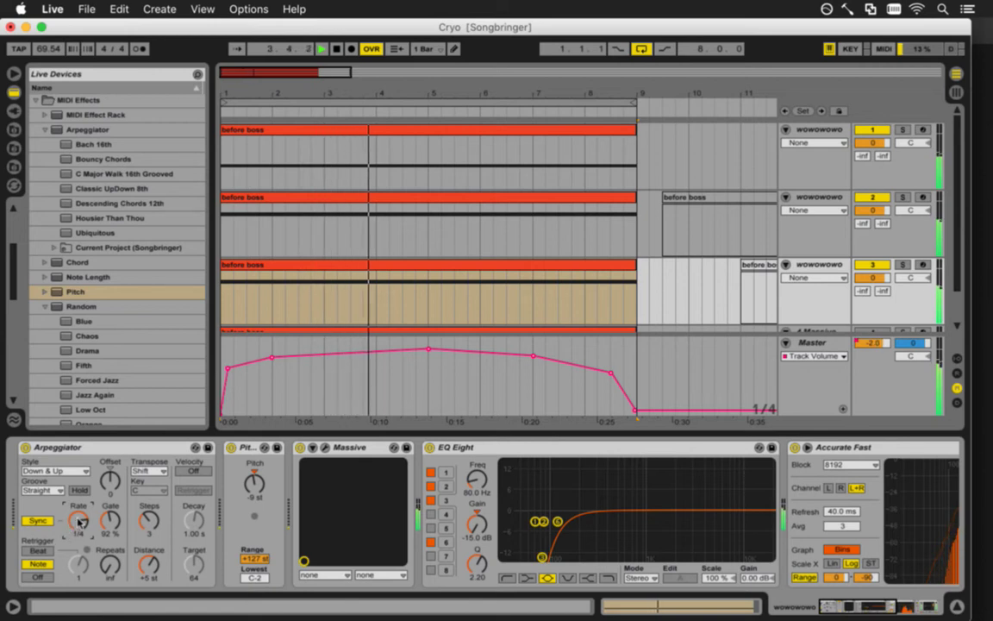
Delete the Arpeggiator and Pitch effects from the third track and replay the loop from the start
{"action": "left_click", "coordinate": [92, 450]}
{"action": "key", "text": "Delete"}
{"action": "key", "text": "space"}
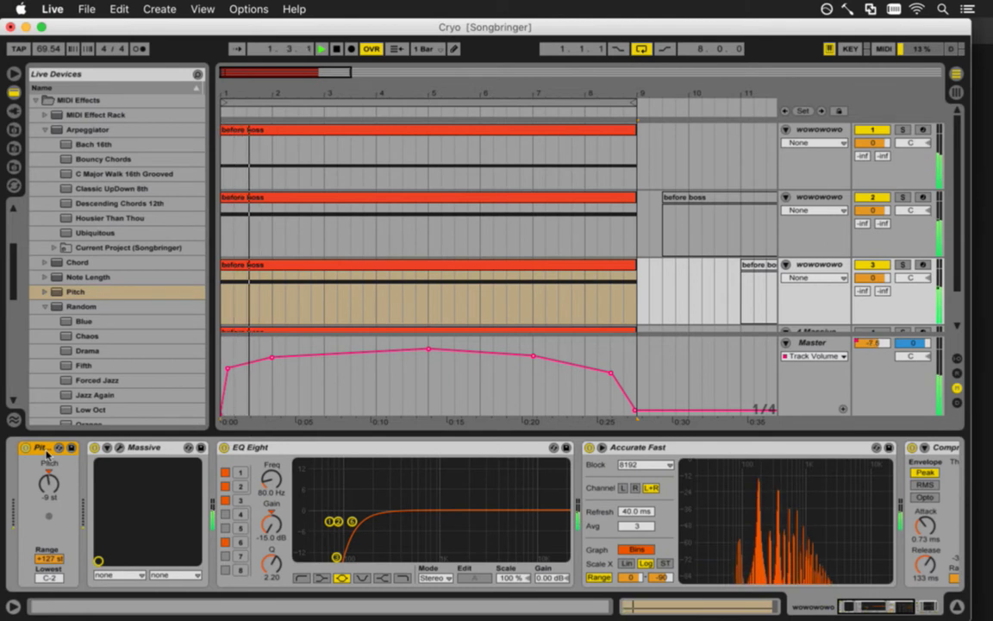
{"action": "key", "text": "Delete"}
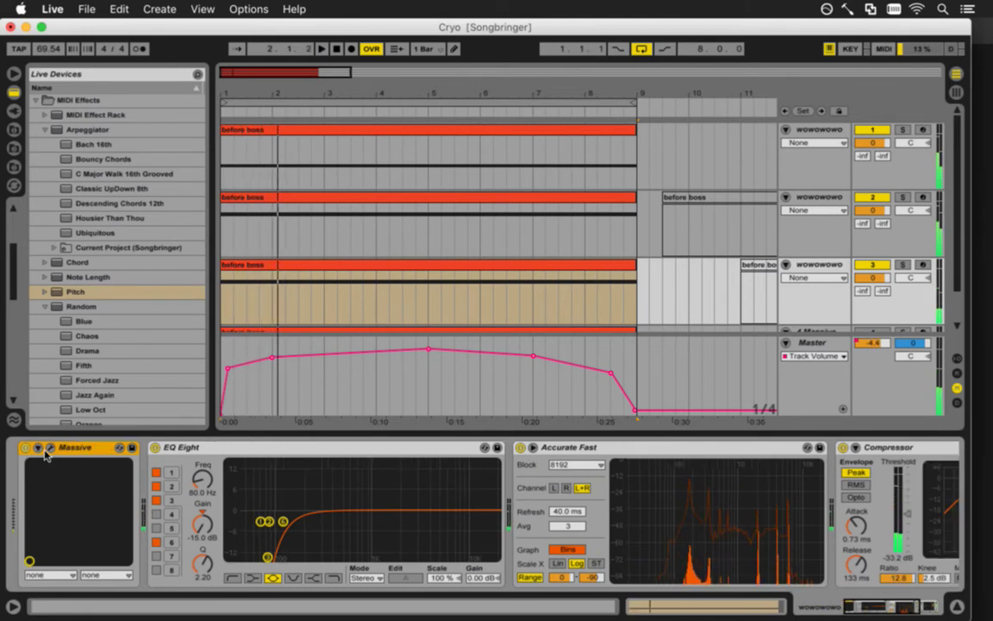
{"action": "key", "text": "space"}
{"action": "key", "text": "space"}
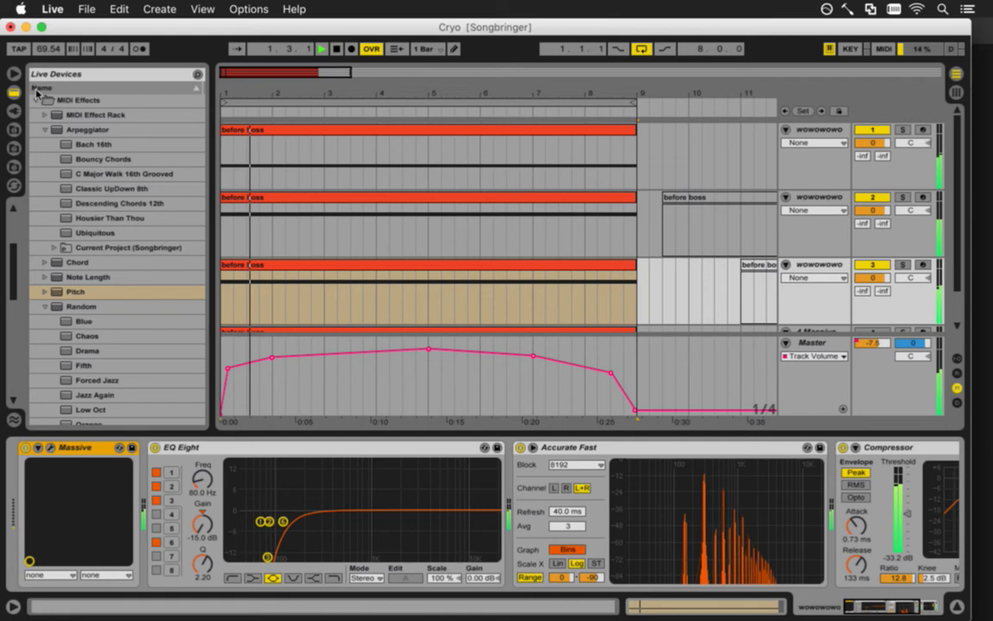
Hide the browser and open the third track's Massive synth editor, replaying the loop
{"action": "key", "text": "super+alt+b"}
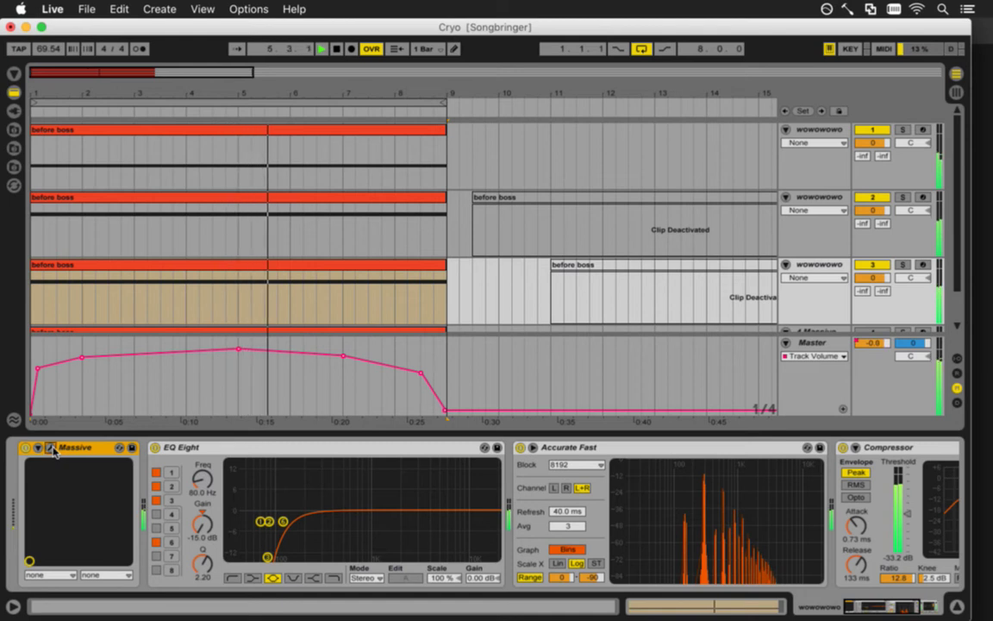
{"action": "left_click", "coordinate": [52, 449]}
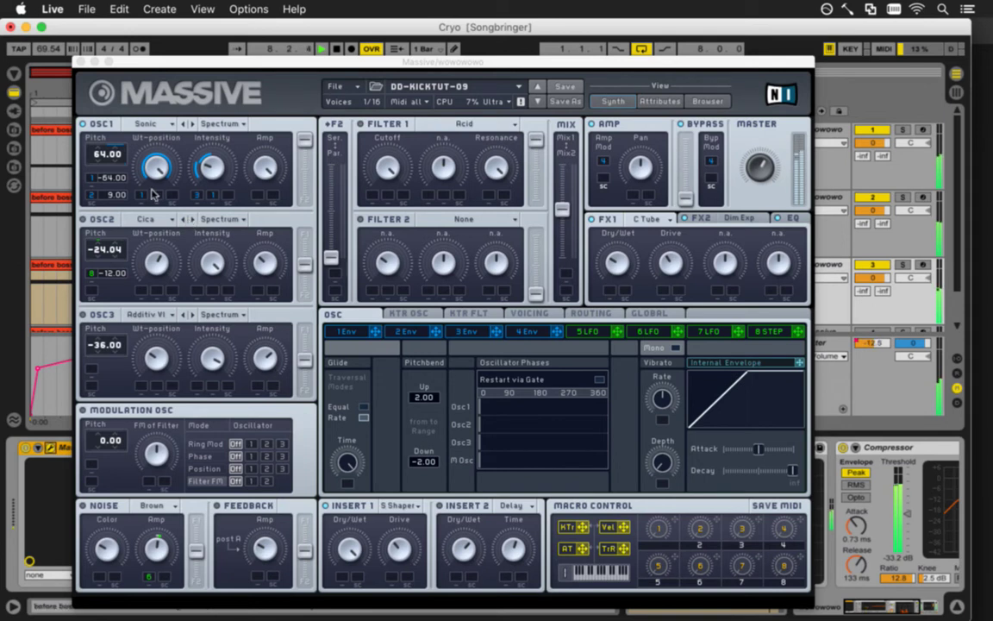
{"action": "key", "text": "space"}
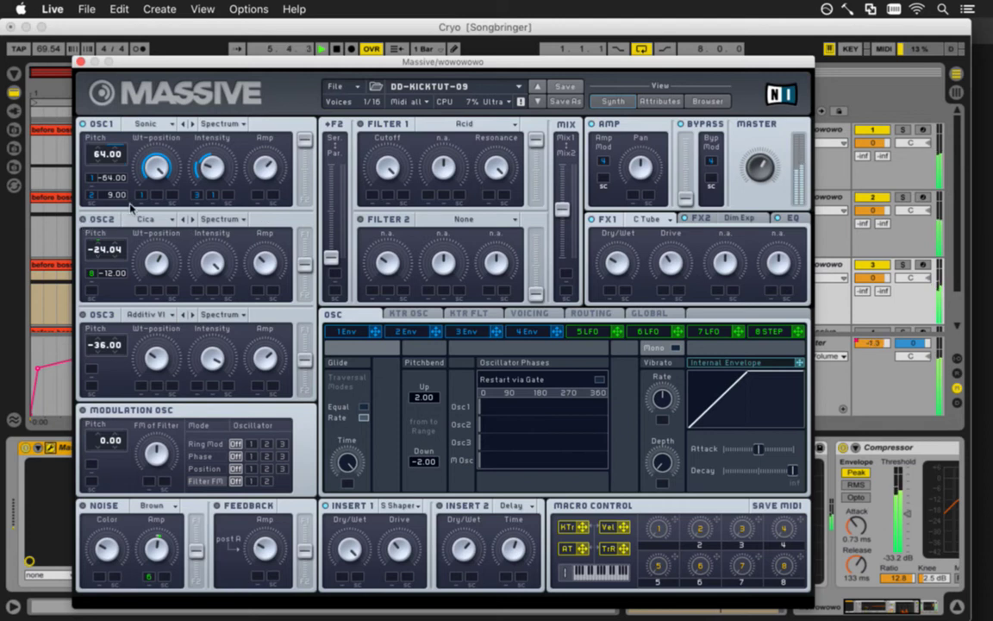
Audition Massive's digital wavetables on OSC1 from Flenders I through Digi Cook III, Magyr and Silver to Arctic
{"action": "left_click", "coordinate": [193, 125]}
{"action": "left_click", "coordinate": [191, 125]}
{"action": "left_click", "coordinate": [191, 126]}
{"action": "left_click", "coordinate": [189, 127]}
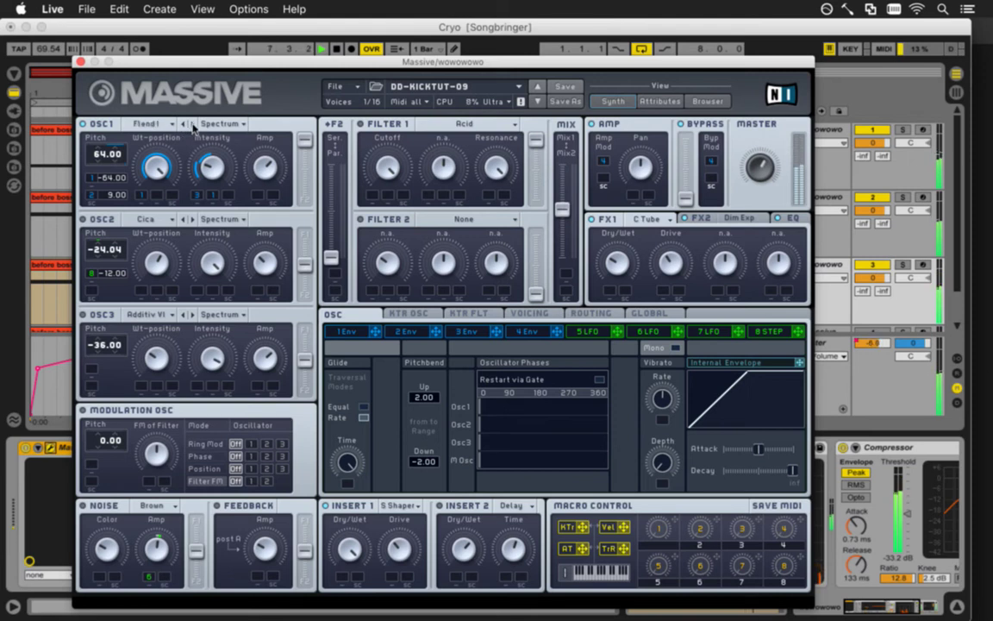
{"action": "left_click", "coordinate": [193, 126]}
{"action": "left_click", "coordinate": [193, 126]}
{"action": "left_click", "coordinate": [193, 126]}
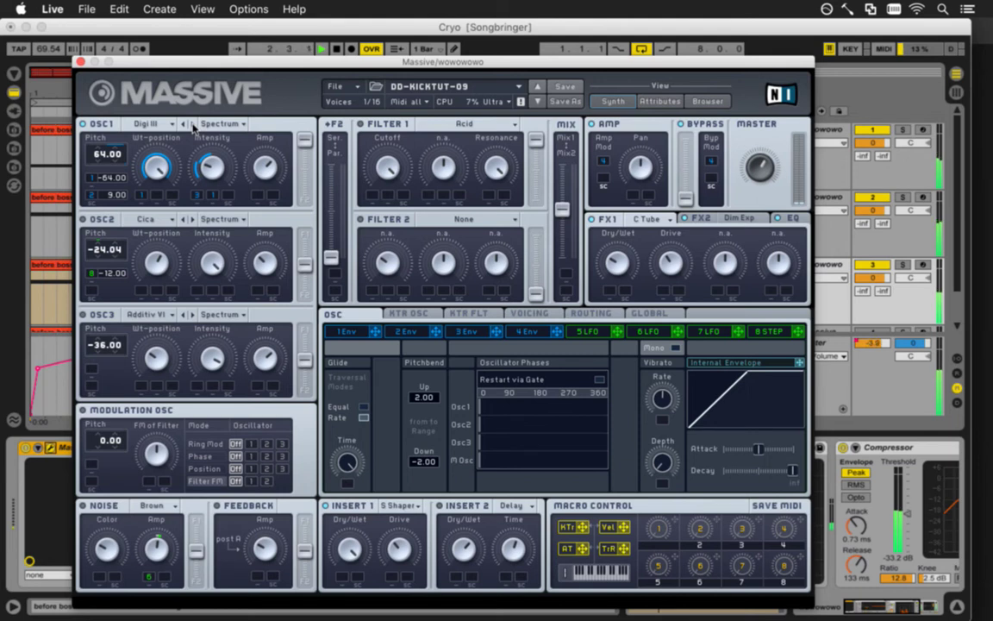
{"action": "left_click", "coordinate": [193, 126]}
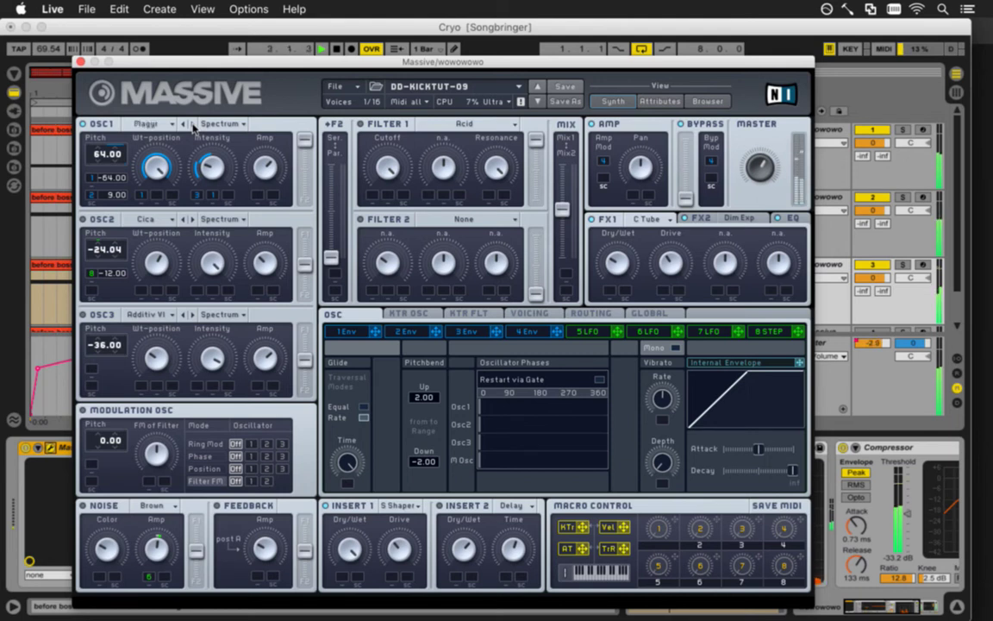
{"action": "left_click", "coordinate": [193, 126]}
{"action": "left_click", "coordinate": [194, 125]}
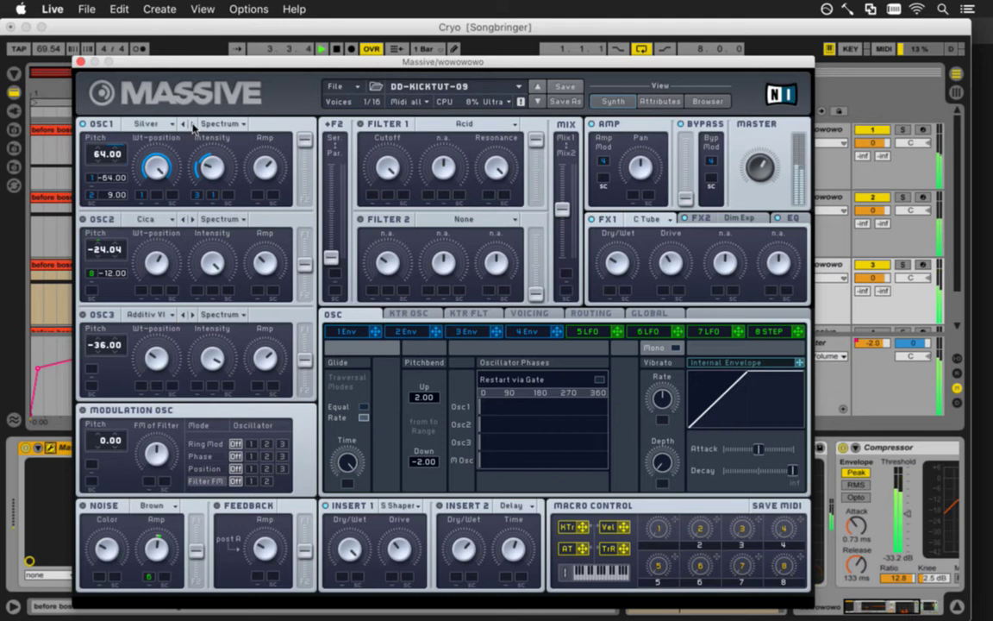
{"action": "left_click", "coordinate": [193, 125]}
{"action": "left_click", "coordinate": [193, 126]}
{"action": "left_click", "coordinate": [193, 126]}
{"action": "left_click", "coordinate": [193, 126]}
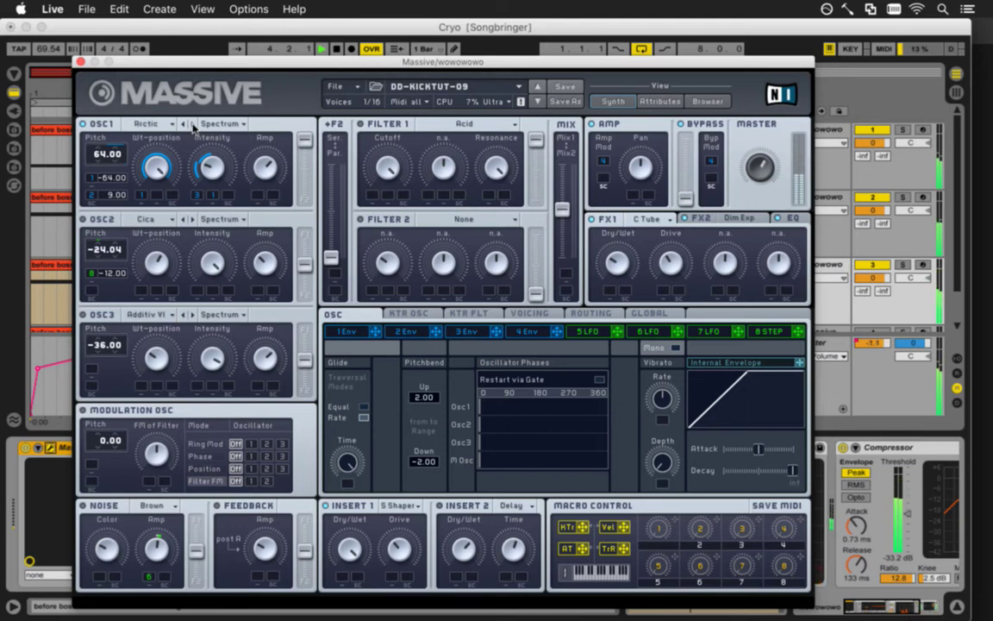
Audition the remaining OSC1 wavetables past Arctic and through the chord and effect group to Melancholia
{"action": "left_click", "coordinate": [194, 126]}
{"action": "left_click", "coordinate": [193, 126]}
{"action": "left_click", "coordinate": [193, 126]}
{"action": "left_click", "coordinate": [194, 126]}
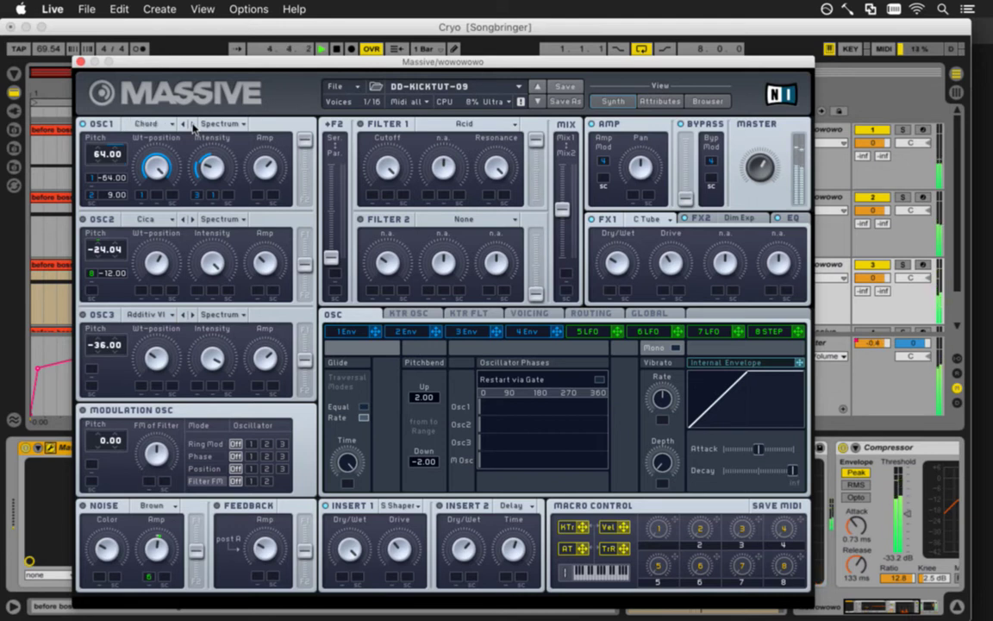
{"action": "left_click", "coordinate": [193, 126]}
{"action": "left_click", "coordinate": [193, 126]}
{"action": "left_click", "coordinate": [193, 126]}
{"action": "left_click", "coordinate": [193, 126]}
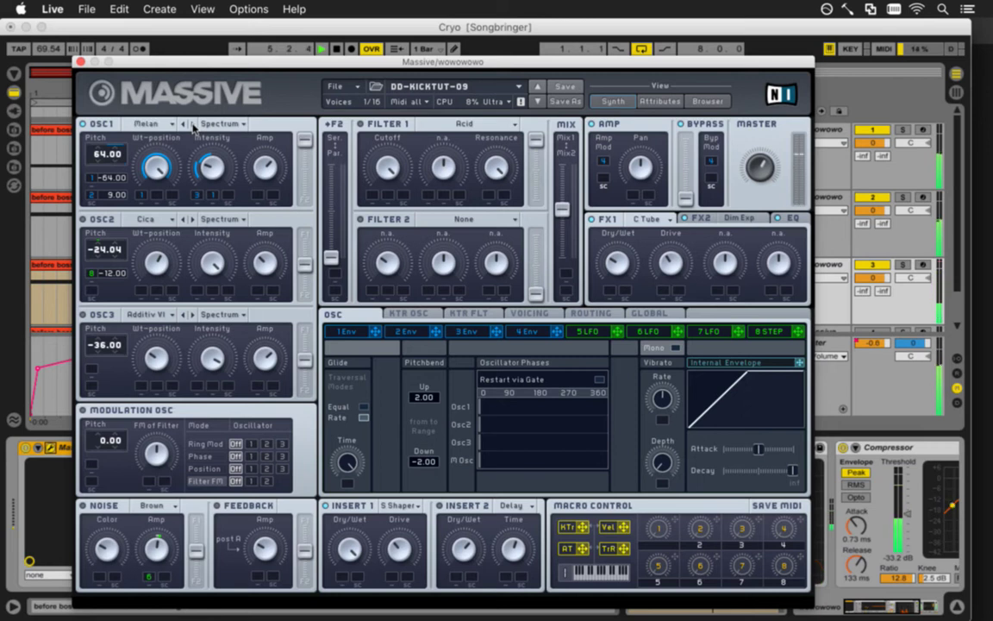
Audition the basic wavetables on OSC1 from Smooth Square through Polysaw II and Additivmix V, continuing to Acid
{"action": "left_click", "coordinate": [193, 126]}
{"action": "left_click", "coordinate": [193, 126]}
{"action": "left_click", "coordinate": [193, 126]}
{"action": "left_click", "coordinate": [193, 126]}
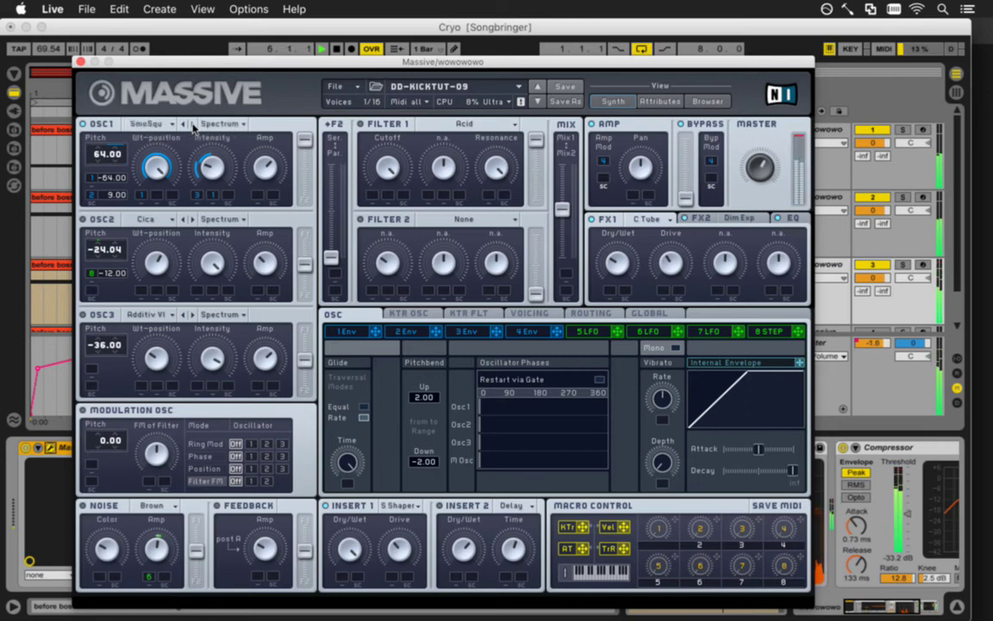
{"action": "left_click", "coordinate": [193, 126]}
{"action": "left_click", "coordinate": [194, 126]}
{"action": "left_click", "coordinate": [193, 126]}
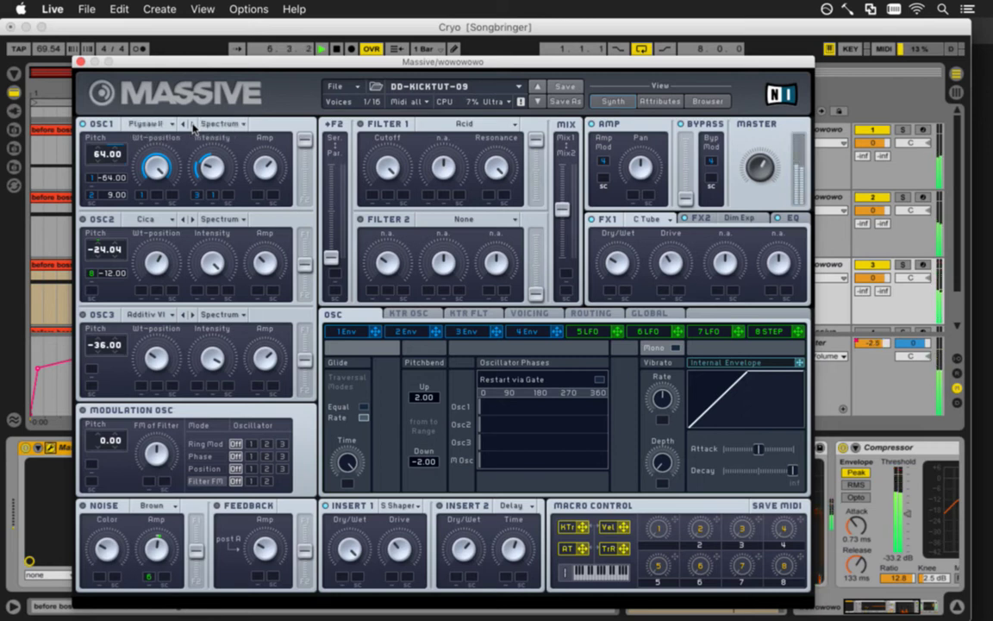
{"action": "left_click", "coordinate": [193, 126]}
{"action": "left_click", "coordinate": [194, 126]}
{"action": "left_click", "coordinate": [193, 125]}
{"action": "left_click", "coordinate": [193, 126]}
{"action": "left_click", "coordinate": [193, 125]}
{"action": "left_click", "coordinate": [193, 126]}
{"action": "left_click", "coordinate": [193, 125]}
{"action": "left_click", "coordinate": [193, 126]}
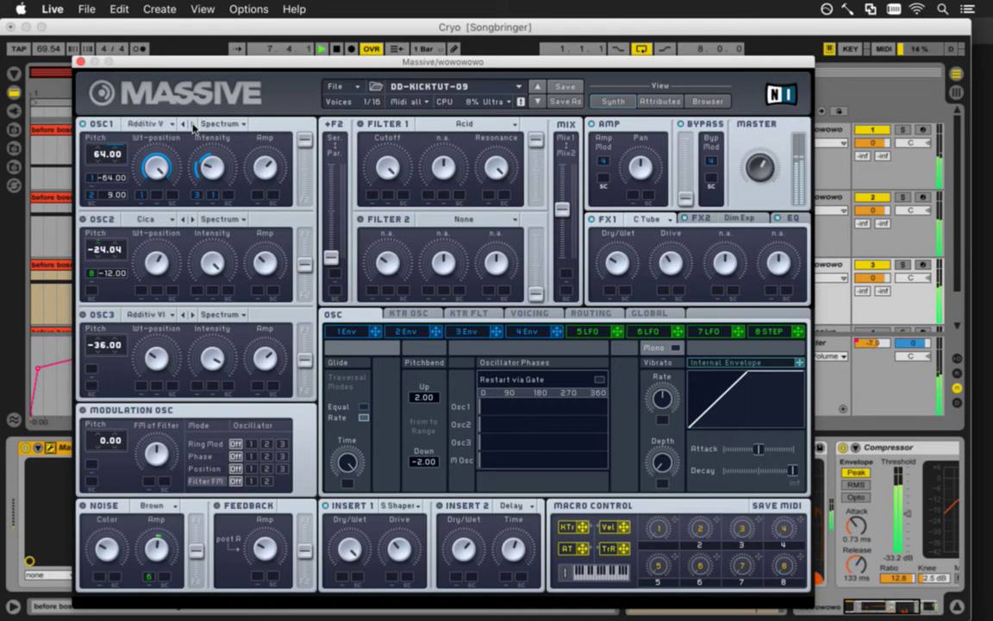
{"action": "left_click", "coordinate": [193, 126]}
{"action": "left_click", "coordinate": [194, 125]}
{"action": "left_click", "coordinate": [193, 126]}
{"action": "left_click", "coordinate": [193, 126]}
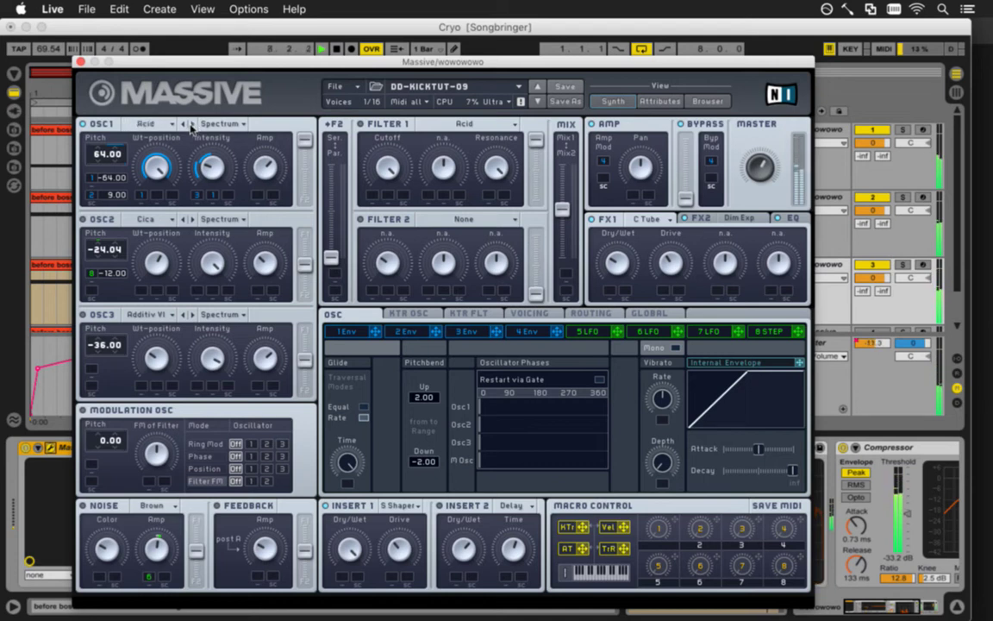
Step OSC1 back to Woody, and audition the analog wavetables through Groan IV and Screamer to Vulgar
{"action": "left_click", "coordinate": [184, 126]}
{"action": "left_click", "coordinate": [184, 126]}
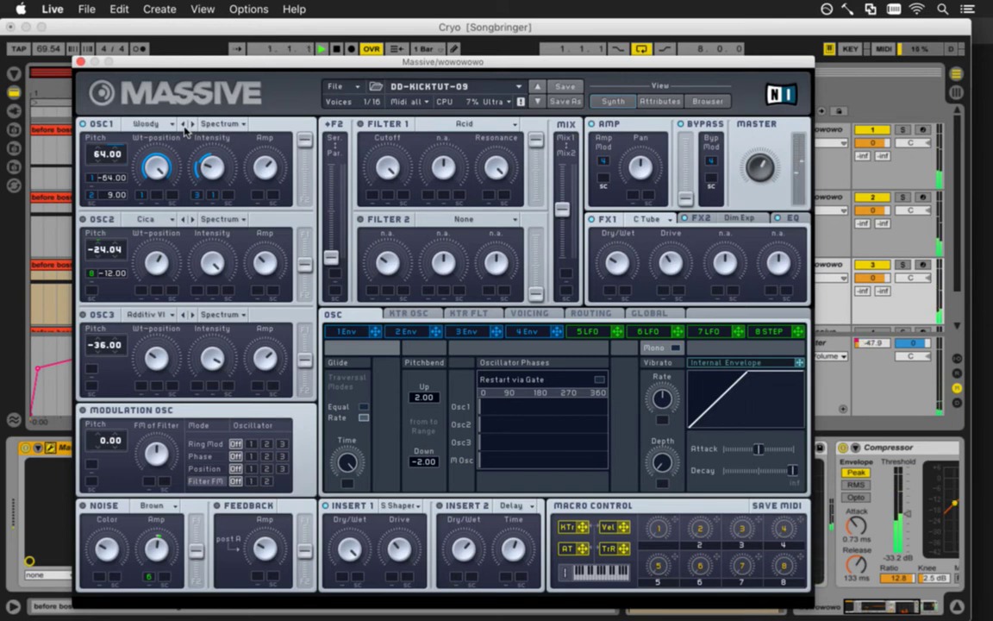
{"action": "left_click", "coordinate": [192, 126]}
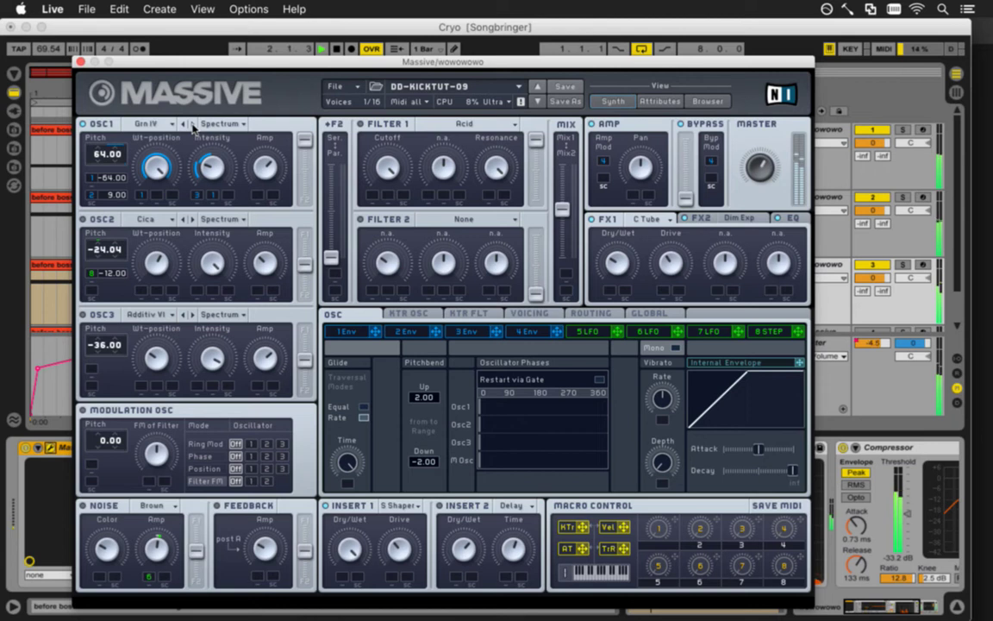
{"action": "left_click", "coordinate": [193, 126]}
{"action": "left_click", "coordinate": [192, 126]}
{"action": "left_click", "coordinate": [185, 126]}
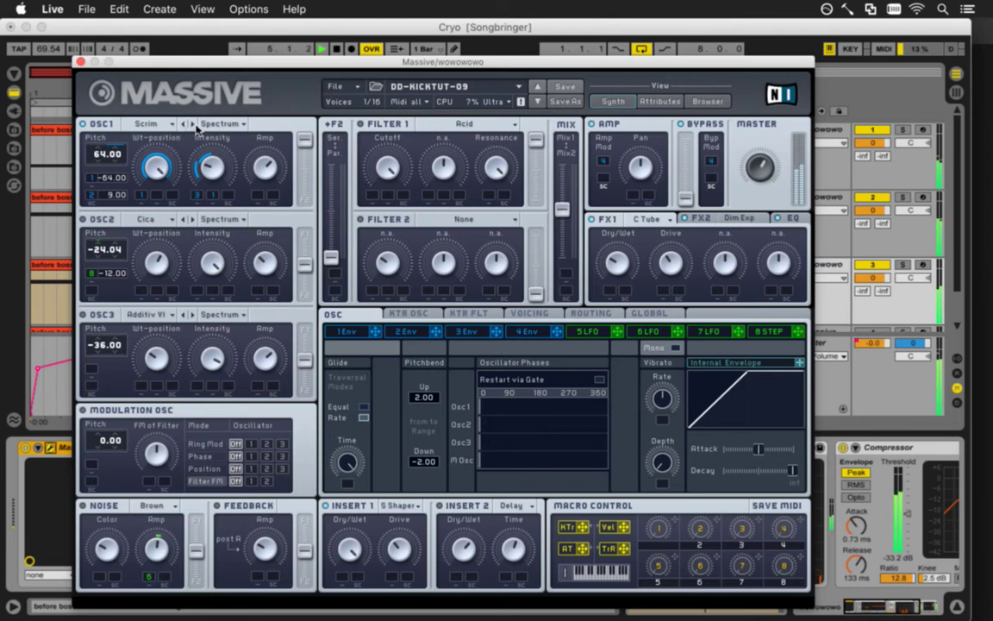
{"action": "left_click", "coordinate": [195, 126]}
{"action": "left_click", "coordinate": [196, 127]}
{"action": "left_click", "coordinate": [195, 127]}
{"action": "left_click", "coordinate": [183, 125]}
{"action": "left_click", "coordinate": [196, 127]}
{"action": "left_click", "coordinate": [195, 127]}
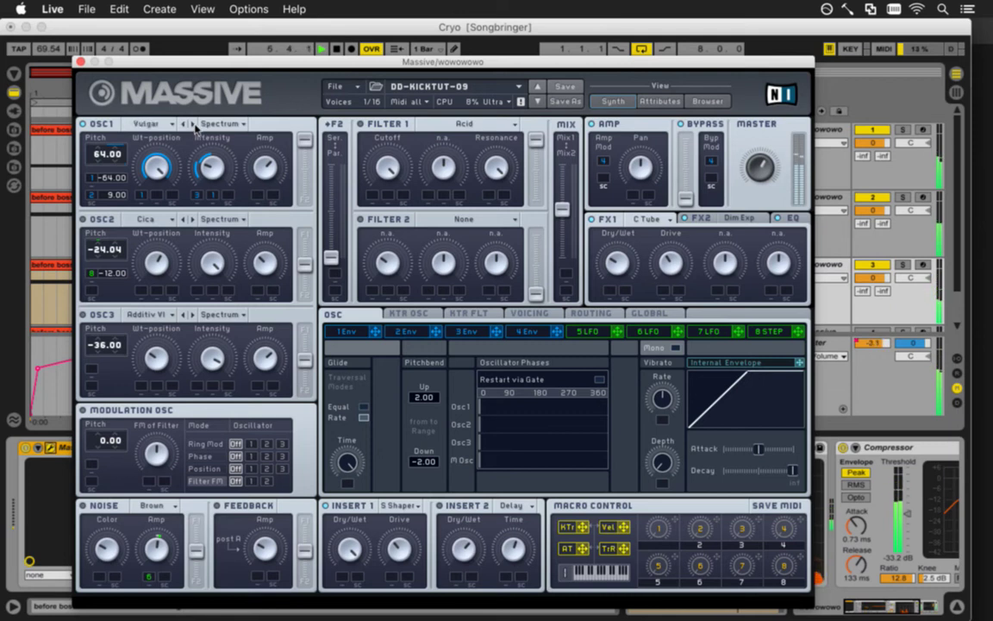
Compare the Gentle Speech and Modern Talking wavetables on OSC1 while the loop replays
{"action": "left_click", "coordinate": [196, 127]}
{"action": "left_click", "coordinate": [196, 127]}
{"action": "left_click", "coordinate": [196, 126]}
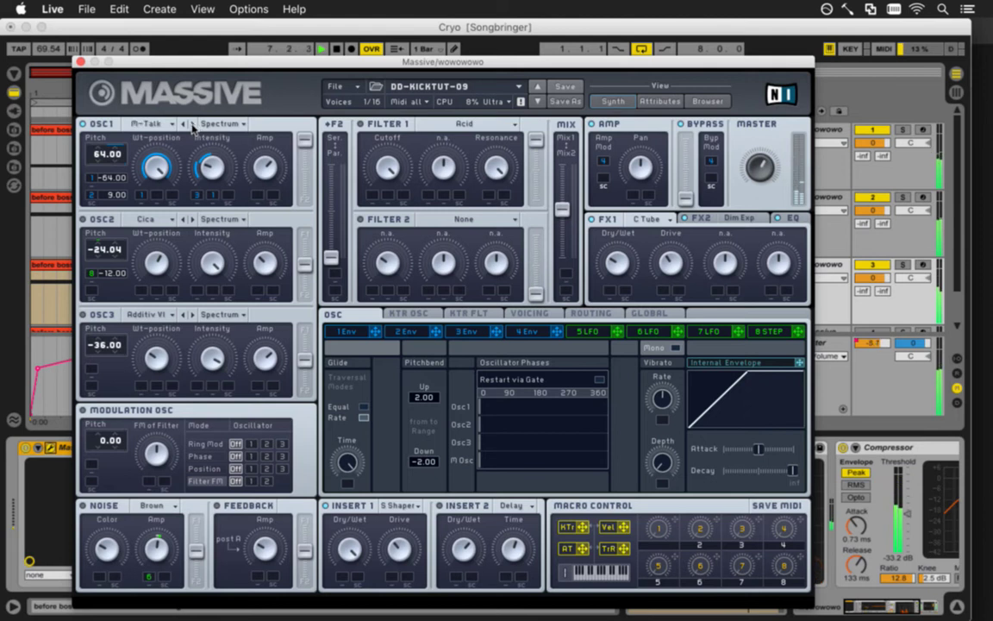
{"action": "left_click", "coordinate": [195, 127]}
{"action": "key", "text": "space"}
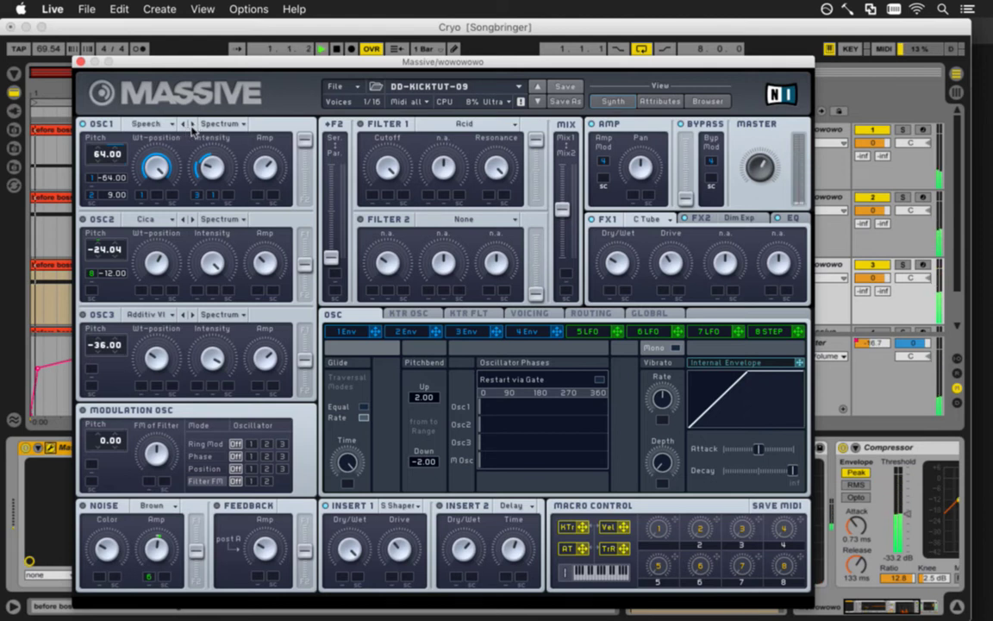
{"action": "left_click", "coordinate": [194, 127]}
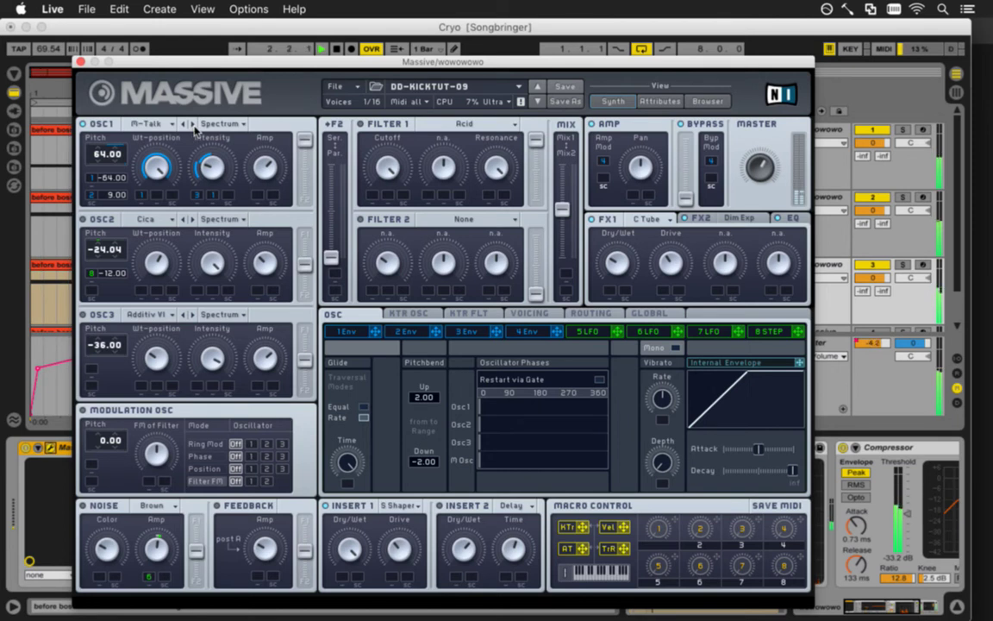
Audition the OSC1 wavetables from Melofant through Squelchy to Sonic
{"action": "left_click", "coordinate": [195, 127]}
{"action": "left_click", "coordinate": [195, 126]}
{"action": "left_click", "coordinate": [195, 126]}
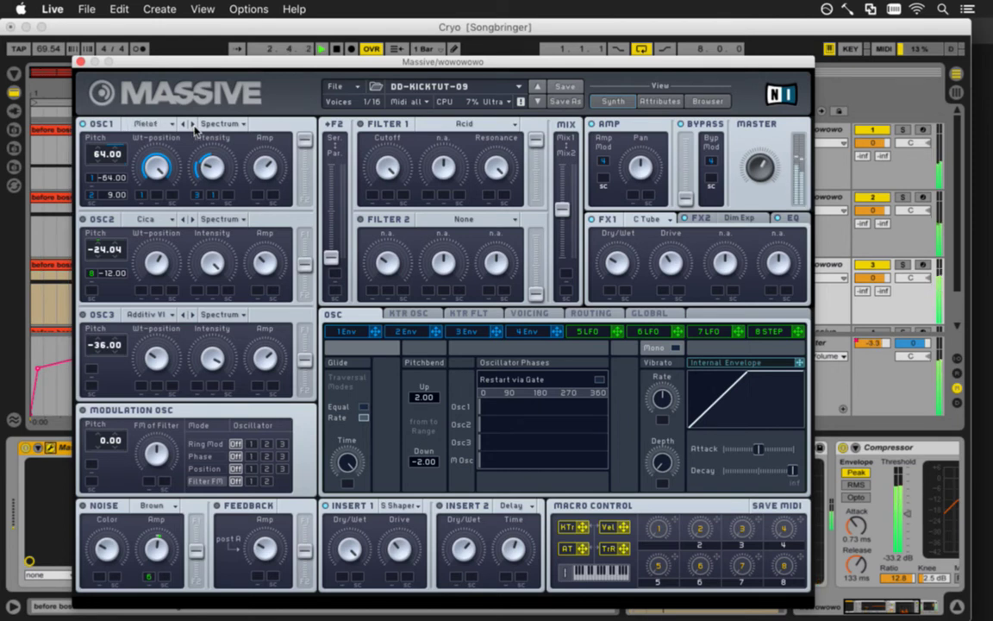
{"action": "left_click", "coordinate": [195, 127]}
{"action": "left_click", "coordinate": [195, 127]}
{"action": "left_click", "coordinate": [195, 127]}
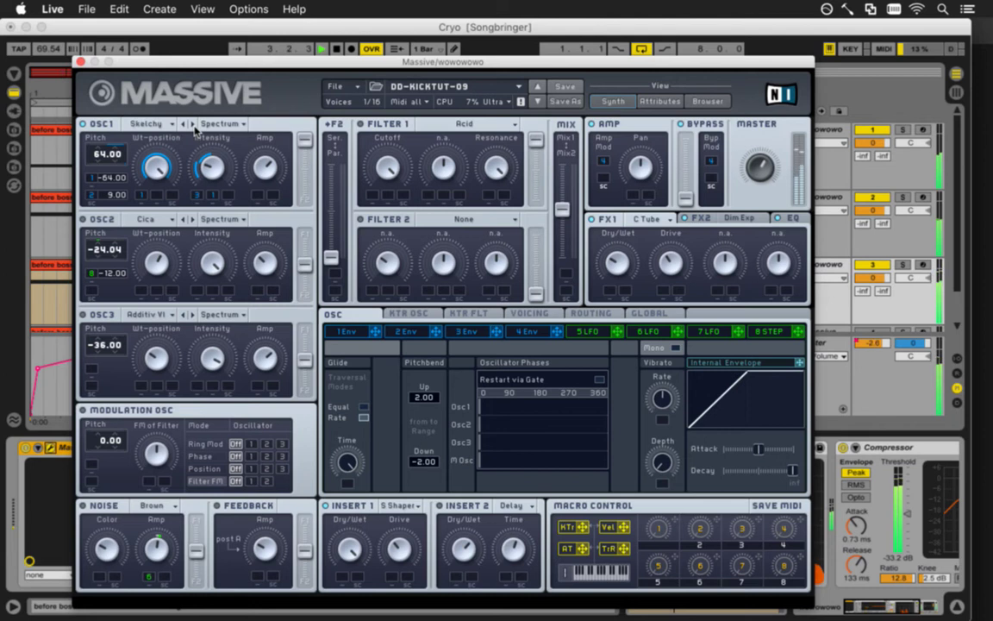
{"action": "left_click", "coordinate": [195, 126]}
{"action": "left_click", "coordinate": [184, 127]}
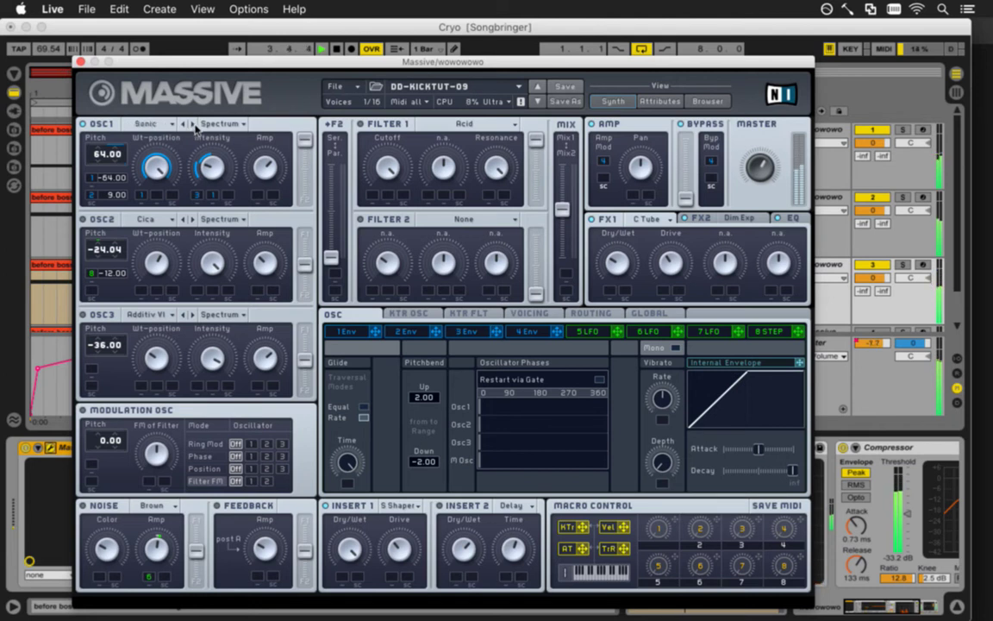
Audition the OSC1 wavetables from Sonic through Wicked to Bronze and look through the full wavetable list
{"action": "left_click", "coordinate": [195, 126]}
{"action": "left_click", "coordinate": [195, 127]}
{"action": "left_click", "coordinate": [195, 126]}
{"action": "left_click", "coordinate": [195, 127]}
{"action": "left_click", "coordinate": [195, 127]}
{"action": "left_click", "coordinate": [194, 127]}
{"action": "left_click", "coordinate": [195, 127]}
{"action": "left_click", "coordinate": [195, 127]}
{"action": "left_click", "coordinate": [195, 126]}
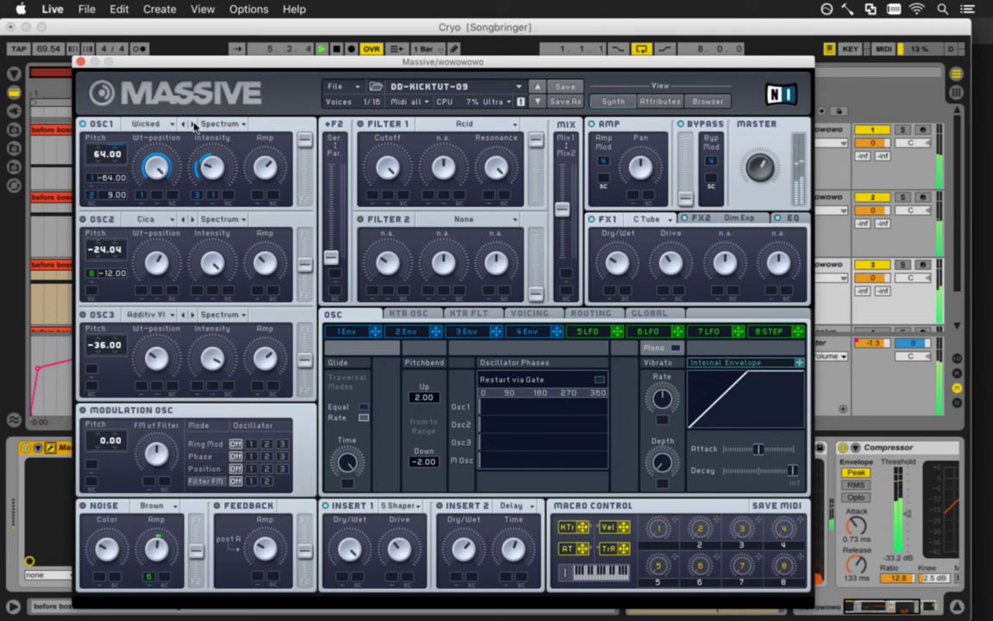
{"action": "left_click", "coordinate": [210, 125]}
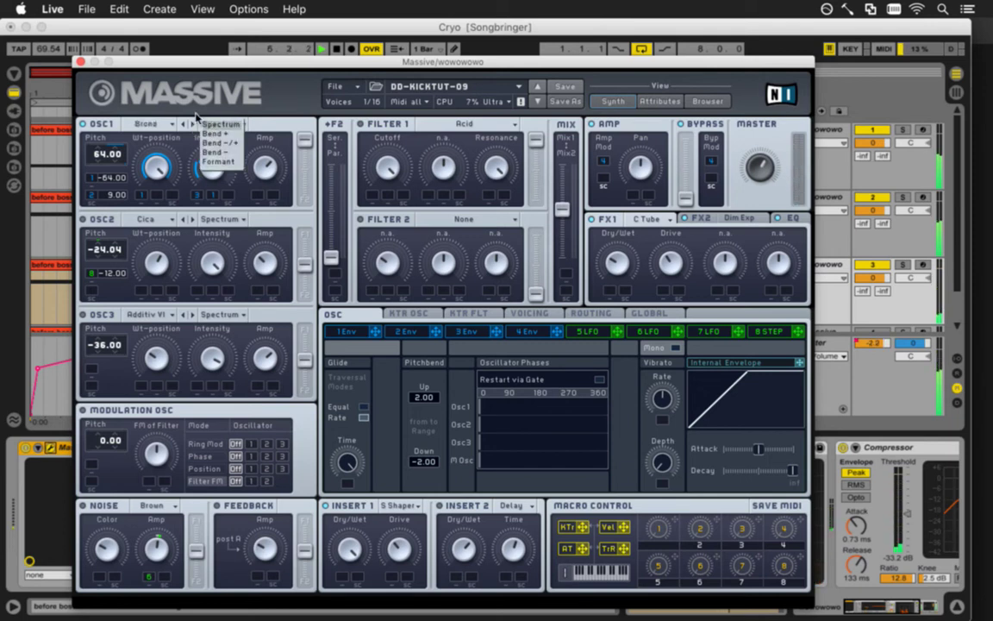
{"action": "left_click", "coordinate": [147, 123]}
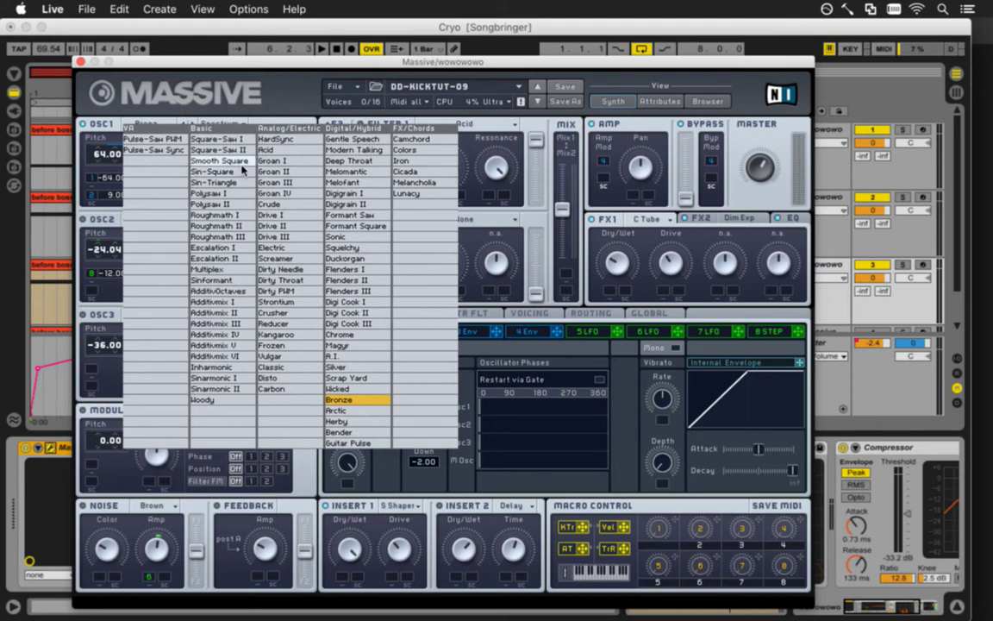
{"action": "left_click", "coordinate": [241, 108]}
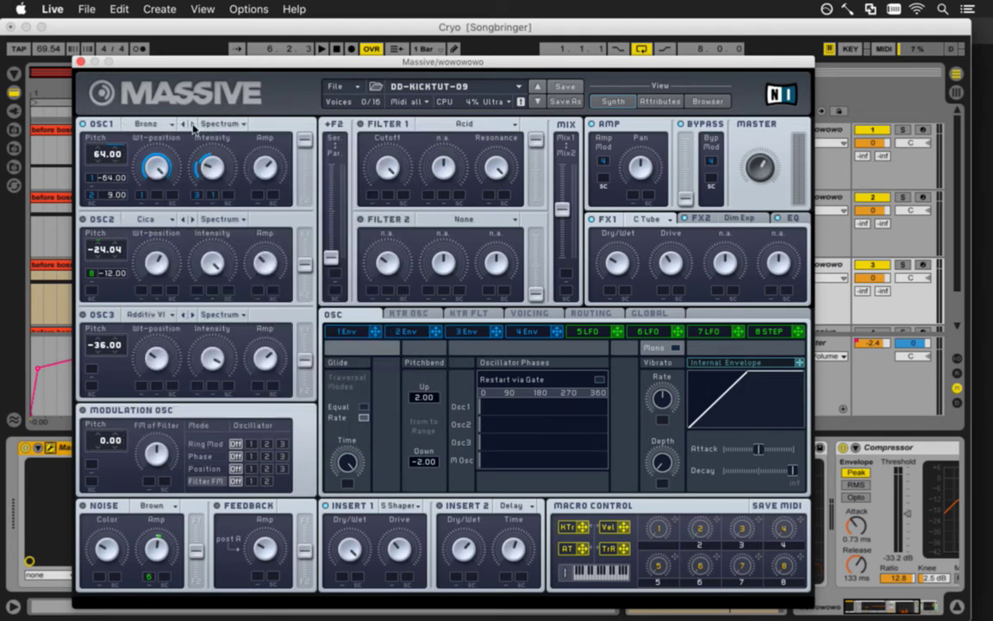
Step OSC1's wavetable back from Bronze to Strontium and restart the loop
{"action": "left_click", "coordinate": [184, 125]}
{"action": "left_click", "coordinate": [183, 124]}
{"action": "left_click", "coordinate": [184, 124]}
{"action": "left_click", "coordinate": [183, 124]}
{"action": "left_click", "coordinate": [184, 124]}
{"action": "left_click", "coordinate": [184, 124]}
{"action": "left_click", "coordinate": [183, 124]}
{"action": "left_click", "coordinate": [184, 124]}
{"action": "left_click", "coordinate": [184, 124]}
{"action": "left_click", "coordinate": [184, 124]}
{"action": "left_click", "coordinate": [183, 124]}
{"action": "left_click", "coordinate": [184, 124]}
{"action": "left_click", "coordinate": [187, 125]}
{"action": "key", "text": "space"}
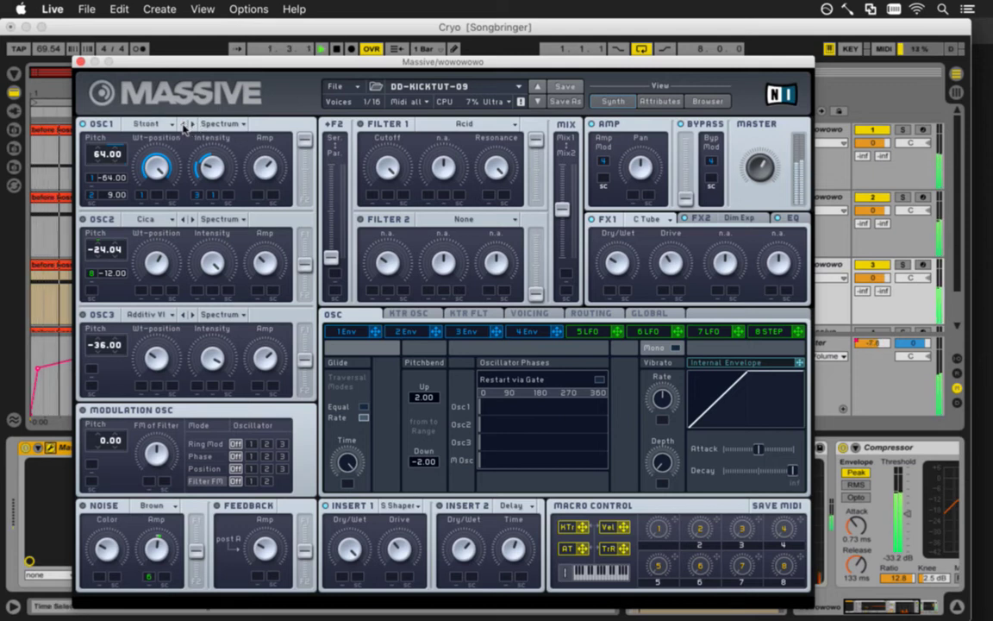
Audition OSC1 wavetables backward through Screamer and Electric to Drive III
{"action": "left_click", "coordinate": [184, 125]}
{"action": "left_click", "coordinate": [184, 125]}
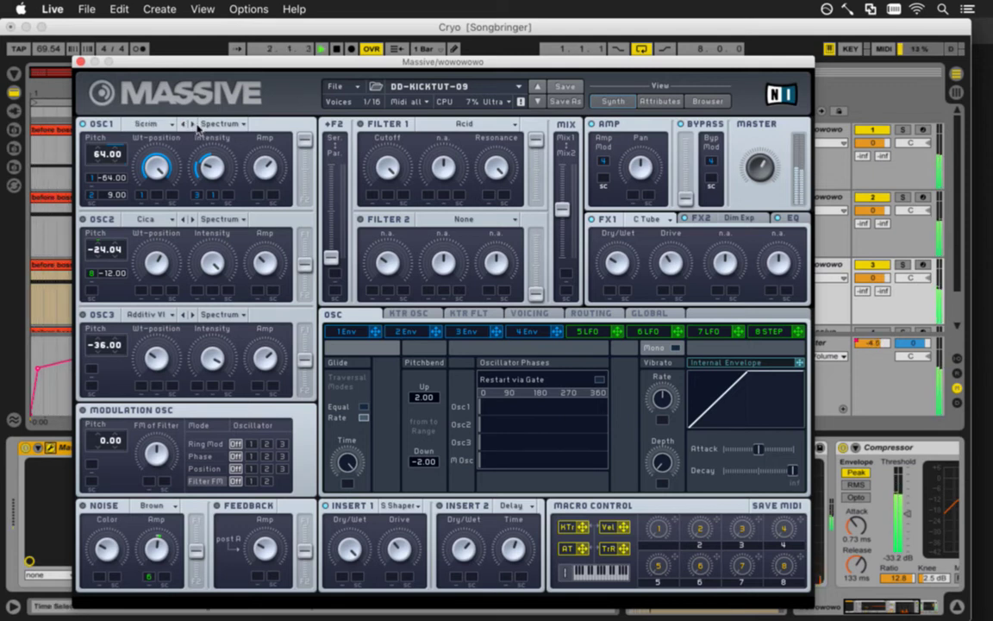
{"action": "left_click", "coordinate": [184, 125]}
{"action": "left_click", "coordinate": [183, 125]}
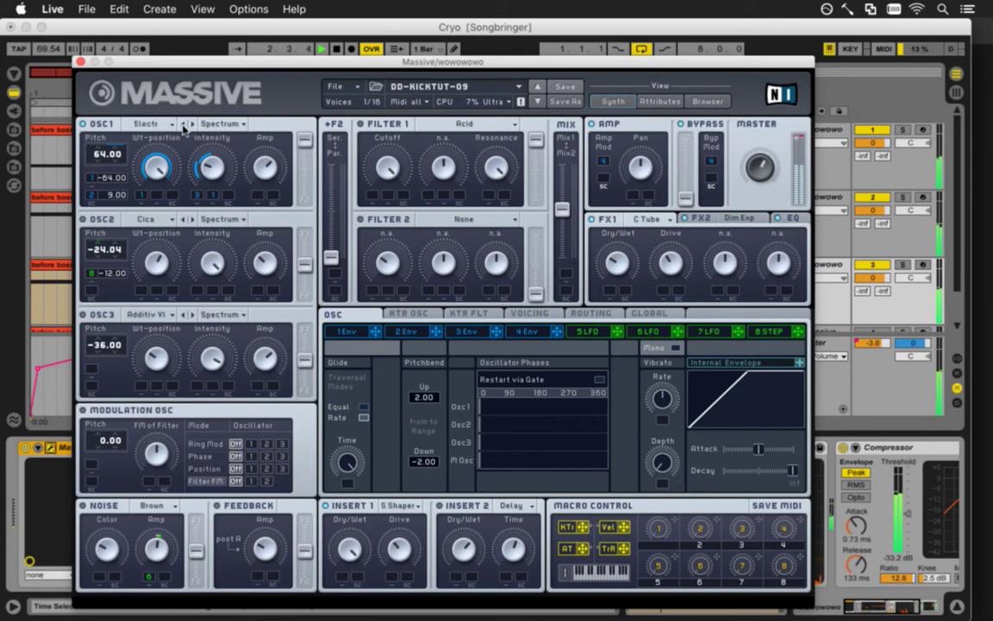
{"action": "left_click", "coordinate": [183, 125]}
{"action": "left_click", "coordinate": [184, 125]}
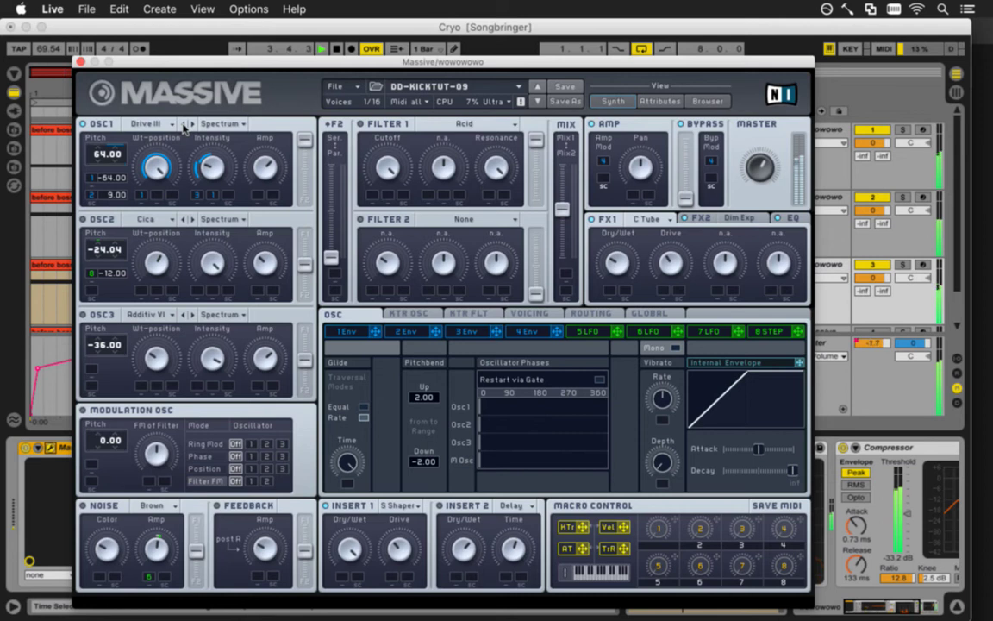
Audition OSC1 wavetables backward from Drive III to Sync
{"action": "left_click", "coordinate": [183, 125]}
{"action": "left_click", "coordinate": [183, 125]}
{"action": "left_click", "coordinate": [184, 125]}
{"action": "left_click", "coordinate": [184, 125]}
{"action": "left_click", "coordinate": [184, 125]}
{"action": "left_click", "coordinate": [183, 125]}
{"action": "left_click", "coordinate": [193, 125]}
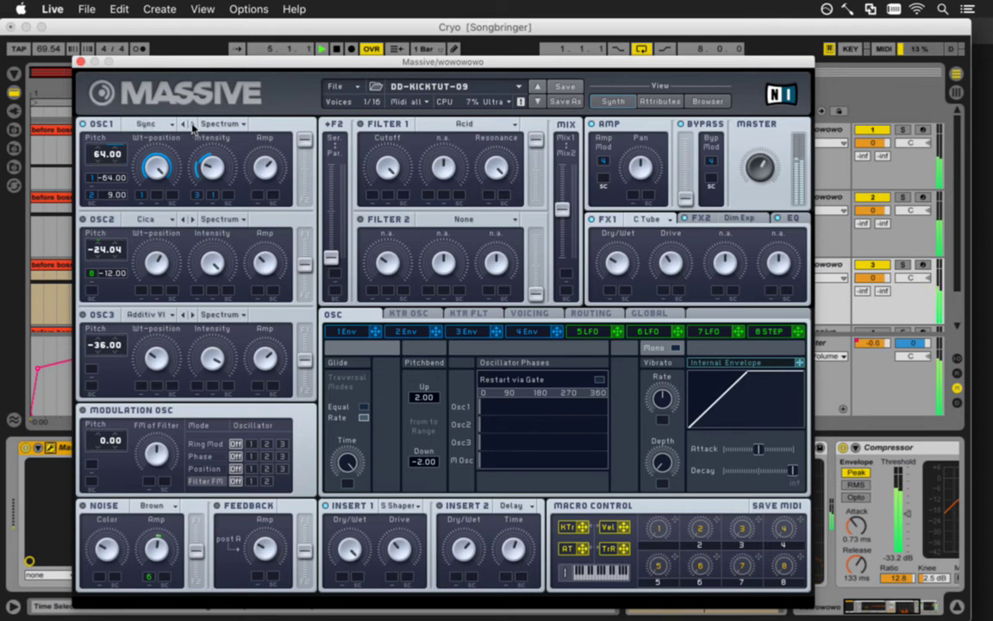
Step OSC1's wavetable forward from Sync to Scrim
{"action": "left_click", "coordinate": [193, 125]}
{"action": "left_click", "coordinate": [193, 125]}
{"action": "left_click", "coordinate": [193, 125]}
{"action": "left_click", "coordinate": [193, 125]}
{"action": "left_click", "coordinate": [193, 125]}
{"action": "left_click", "coordinate": [193, 125]}
{"action": "left_click", "coordinate": [193, 125]}
{"action": "left_click", "coordinate": [193, 125]}
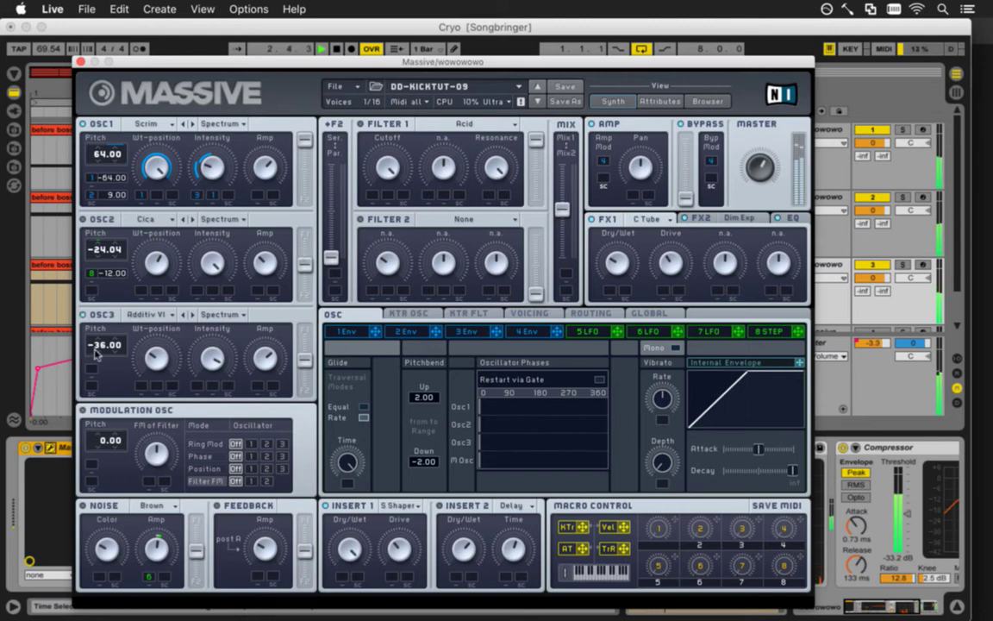
Set OSC3's pitch to -12.00 and switch its wavetable to VA-Sync
{"action": "left_click_drag", "start_coordinate": [96, 354], "coordinate": [109, 295]}
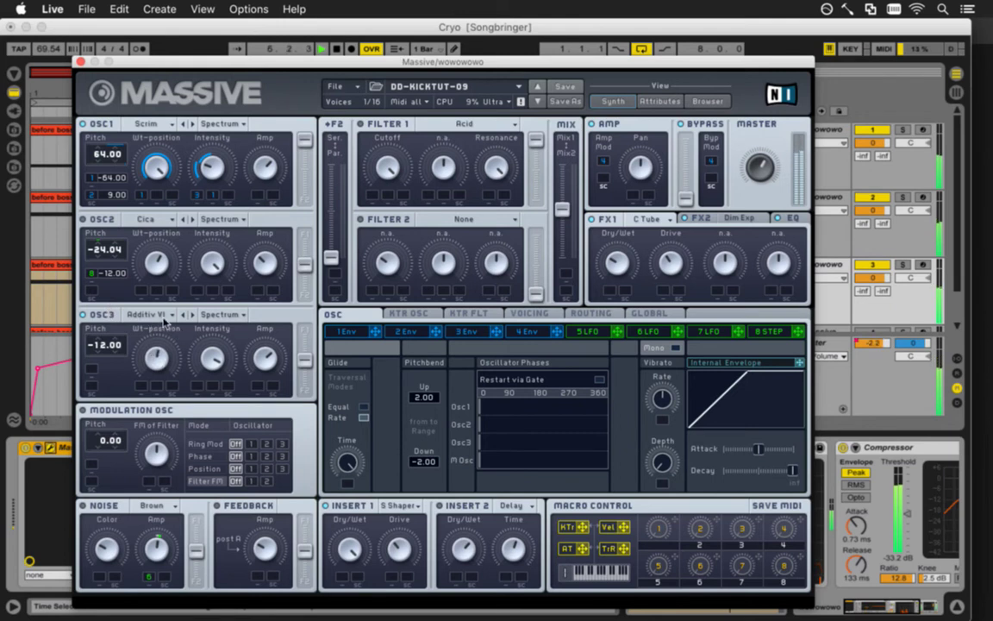
{"action": "left_click", "coordinate": [175, 314]}
{"action": "left_click", "coordinate": [196, 285]}
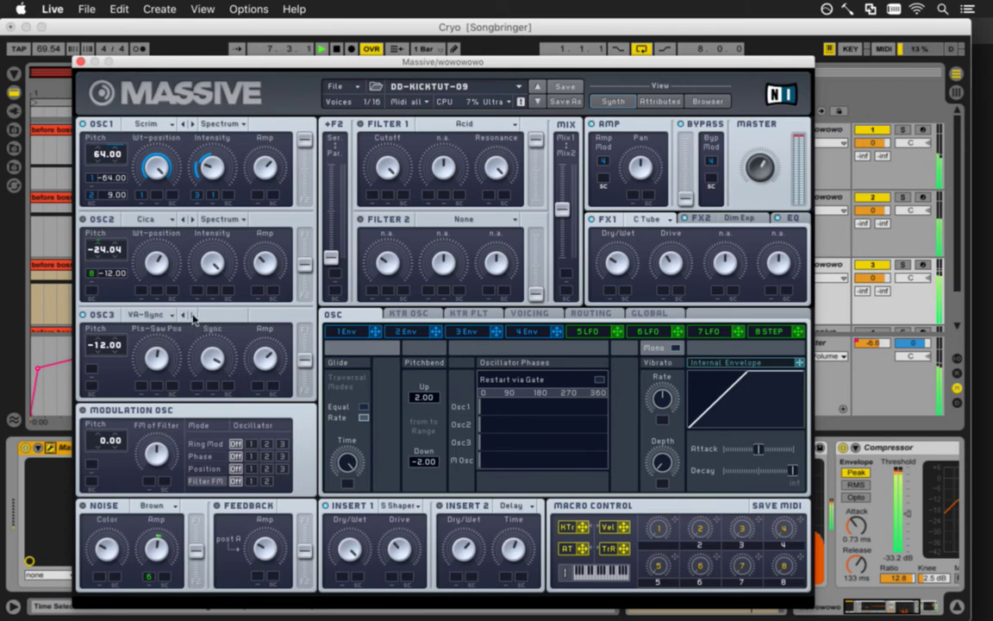
Step OSC3's wavetable forward through Sin-Tri and SinForm to Additiv I
{"action": "left_click", "coordinate": [191, 315]}
{"action": "left_click", "coordinate": [192, 314]}
{"action": "left_click", "coordinate": [191, 315]}
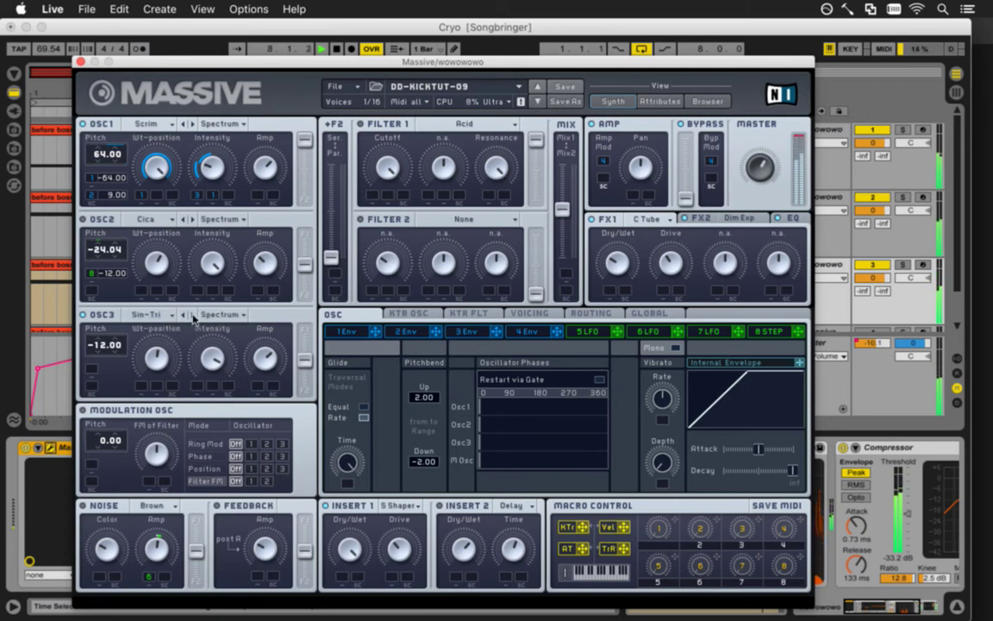
{"action": "left_click", "coordinate": [192, 315]}
{"action": "left_click", "coordinate": [191, 315]}
{"action": "left_click", "coordinate": [191, 315]}
{"action": "left_click", "coordinate": [191, 315]}
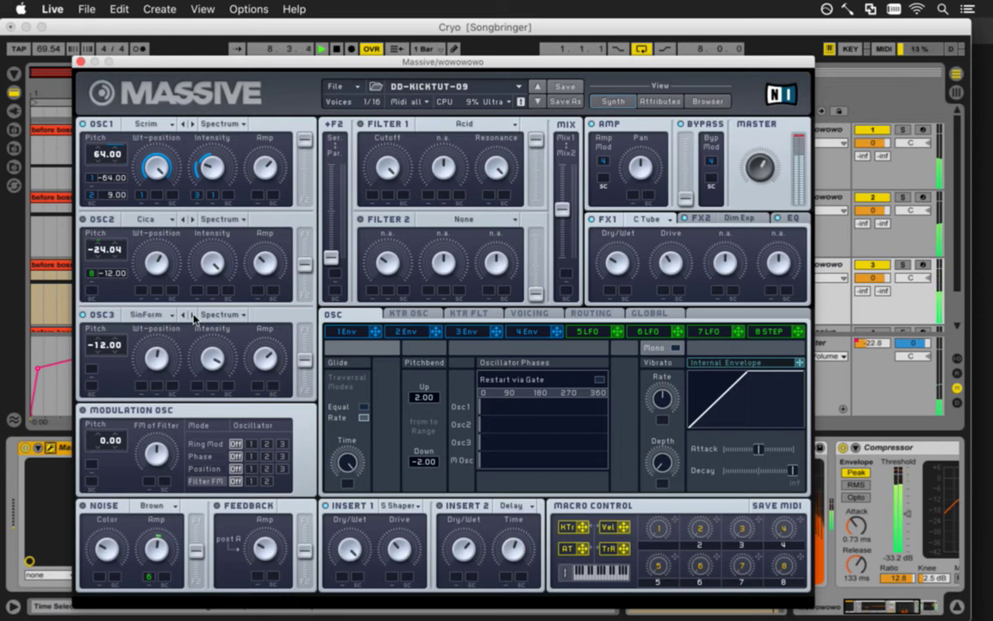
{"action": "left_click", "coordinate": [192, 314]}
{"action": "left_click", "coordinate": [192, 315]}
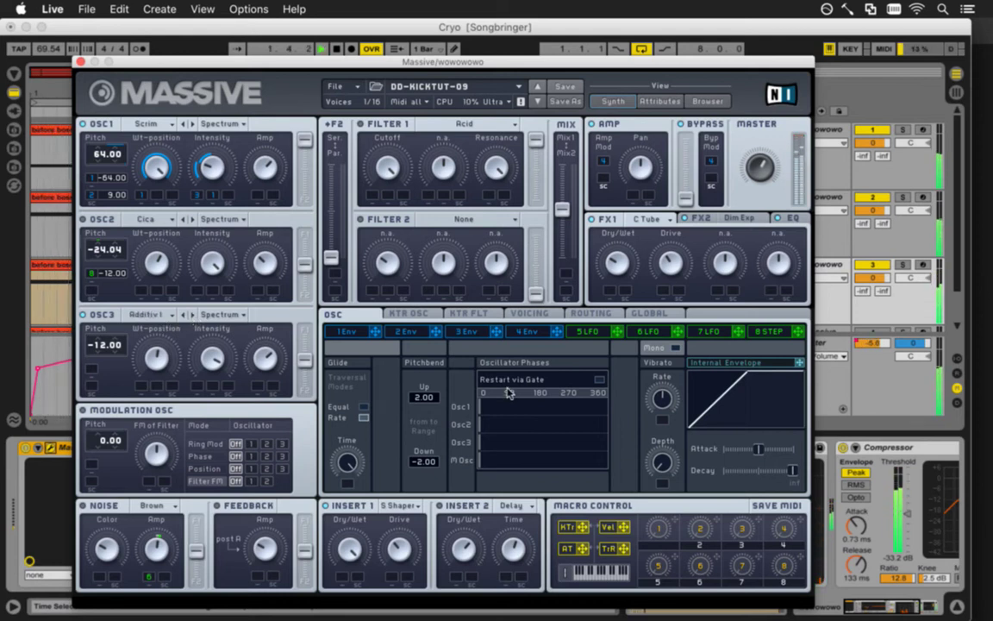
Assign 8 Step to OSC3's pitch with an amount of 12.00 and redraw its 16 steps as a gradual rise and fall
{"action": "left_click", "coordinate": [765, 334]}
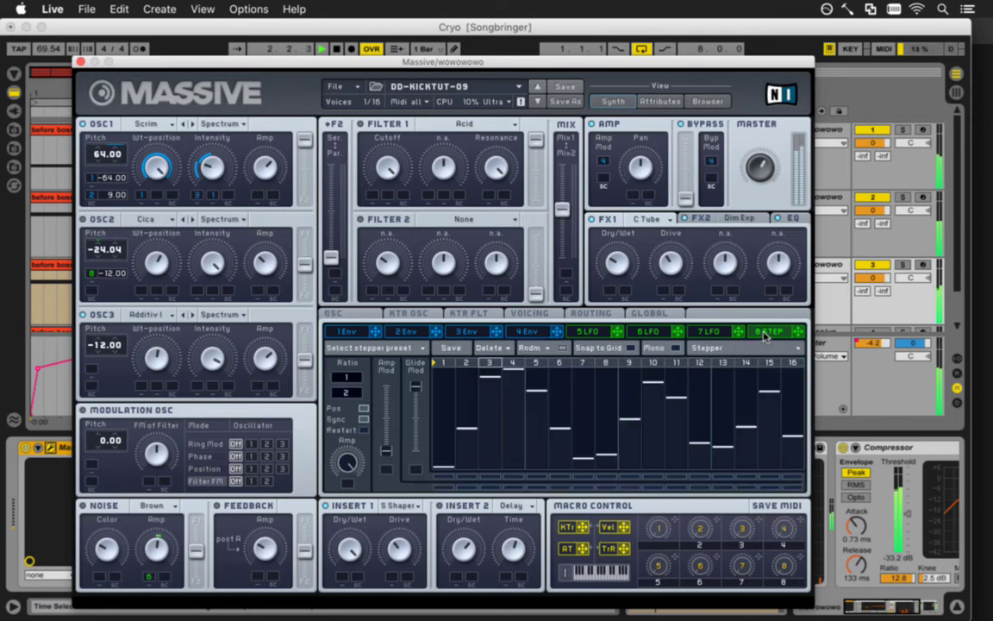
{"action": "left_click_drag", "start_coordinate": [764, 336], "coordinate": [115, 352]}
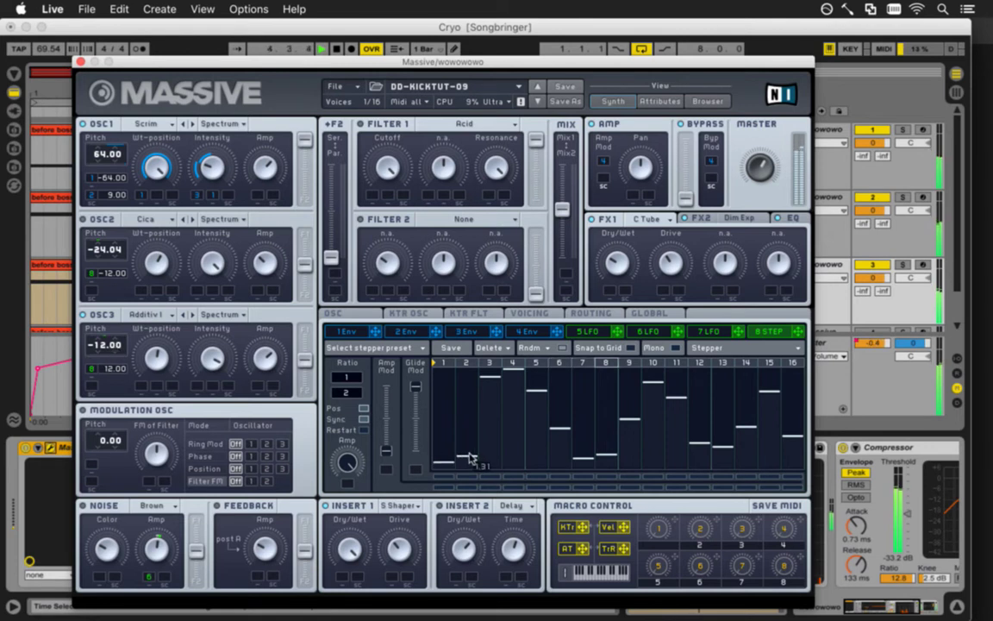
{"action": "mouse_move", "coordinate": [438, 462]}
{"action": "left_mouse_down"}
{"action": "mouse_move", "coordinate": [488, 434]}
{"action": "mouse_move", "coordinate": [631, 368]}
{"action": "mouse_move", "coordinate": [788, 454]}
{"action": "left_mouse_up"}
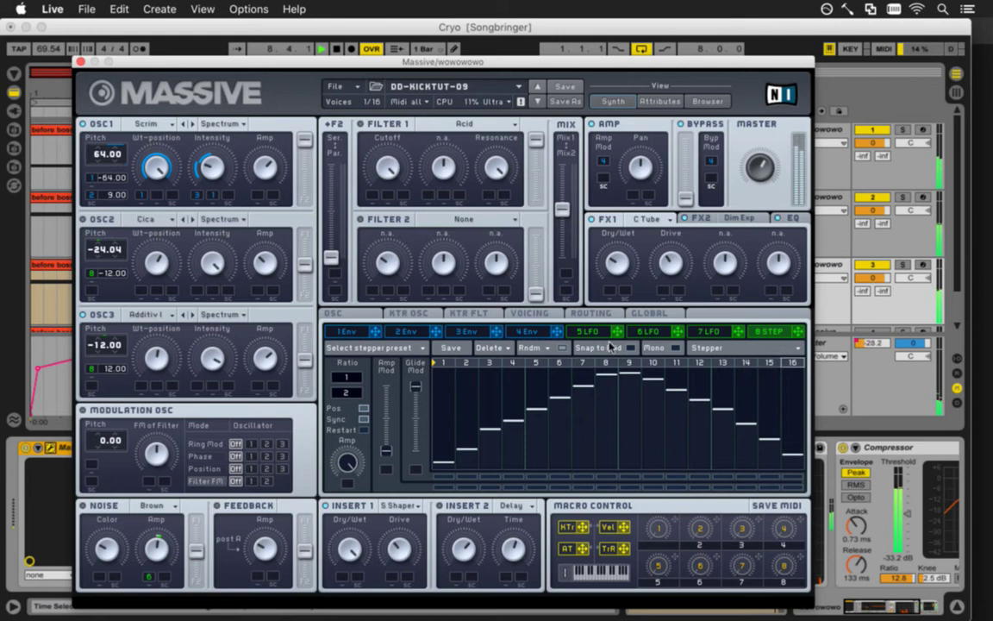
Replace the stepper on OSC3's pitch with 5 LFO, set the LFO's first curve to triangle, and restart the loop
{"action": "left_click", "coordinate": [602, 336]}
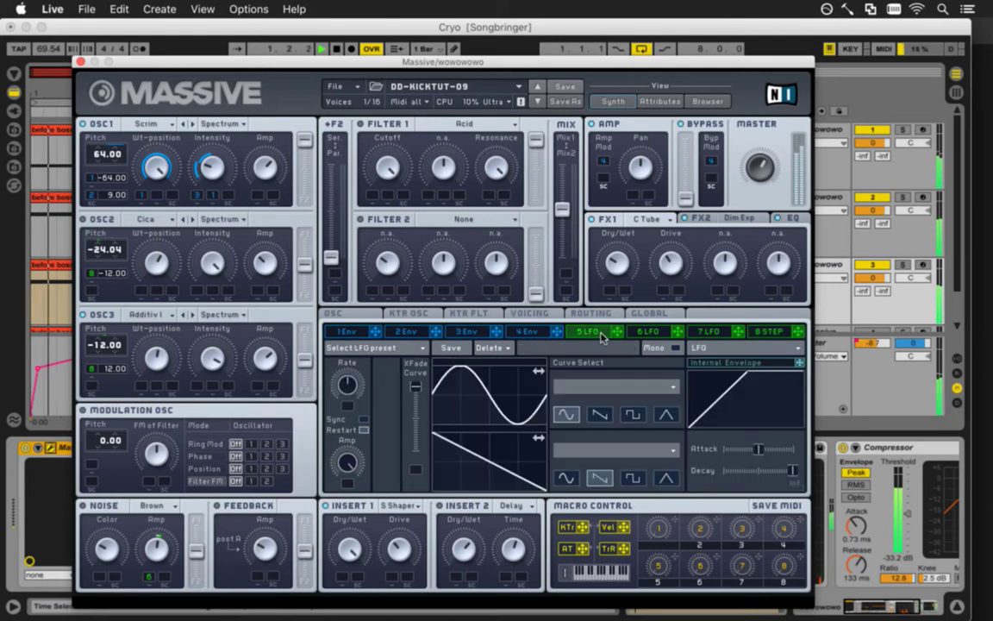
{"action": "left_click_drag", "start_coordinate": [602, 336], "coordinate": [98, 370]}
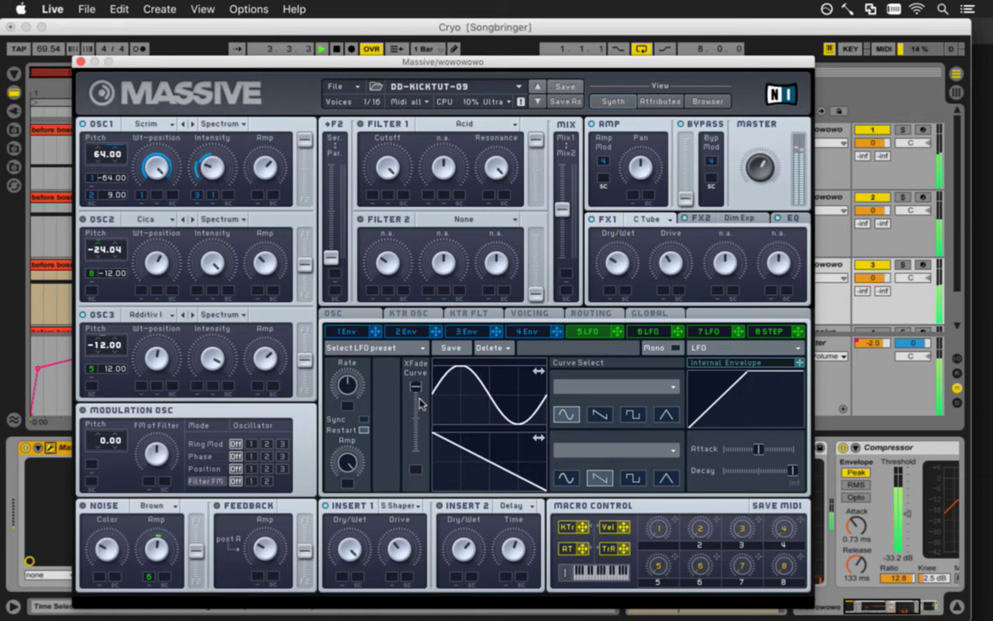
{"action": "key", "text": "space"}
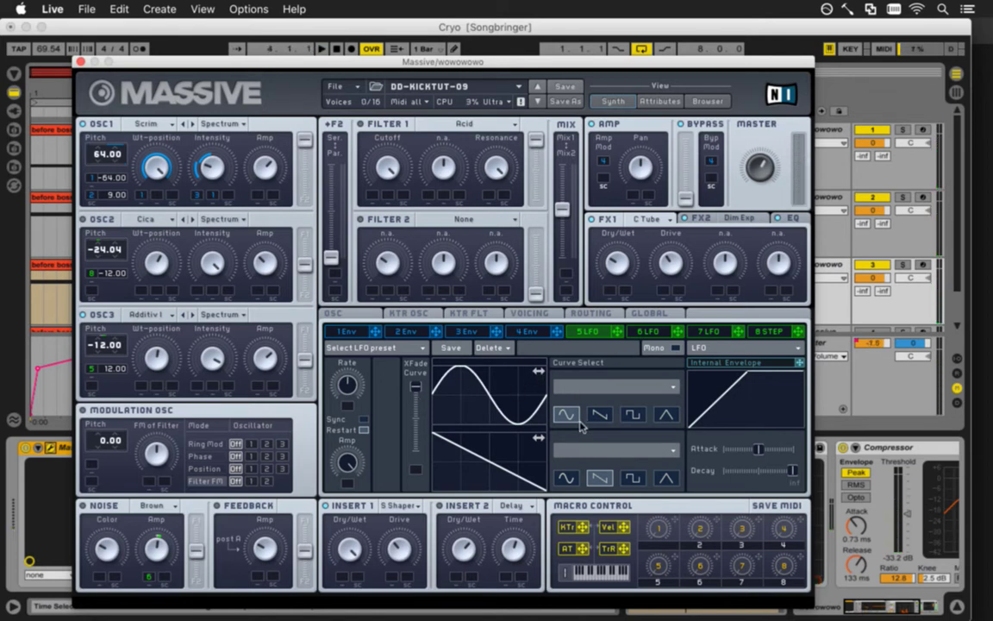
{"action": "left_click", "coordinate": [665, 415]}
{"action": "key", "text": "space"}
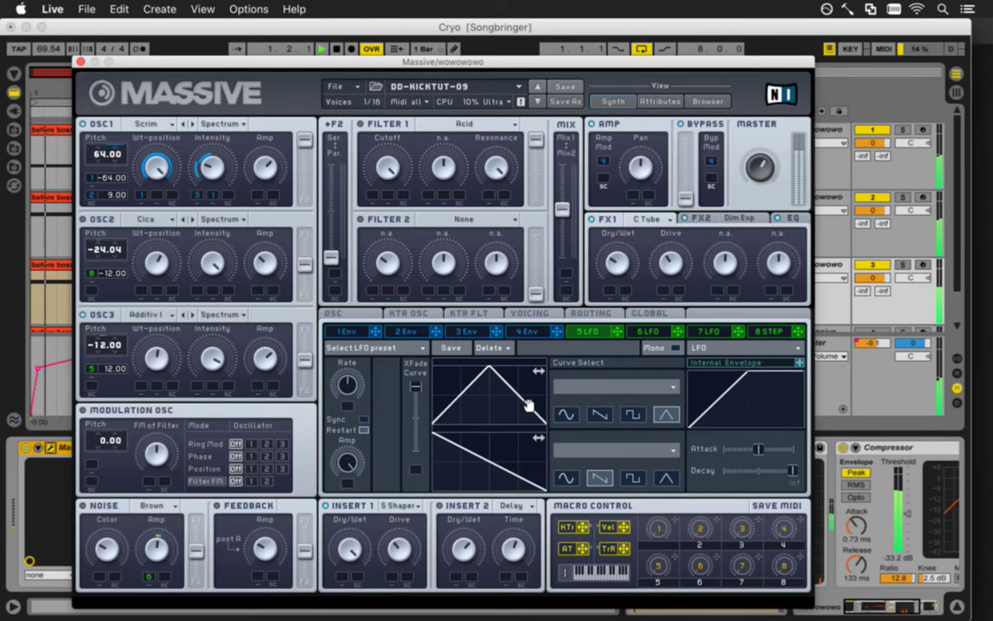
Turn on tempo sync for 5 LFO and set its ratio to 2/1 while the loop plays
{"action": "left_click", "coordinate": [363, 419]}
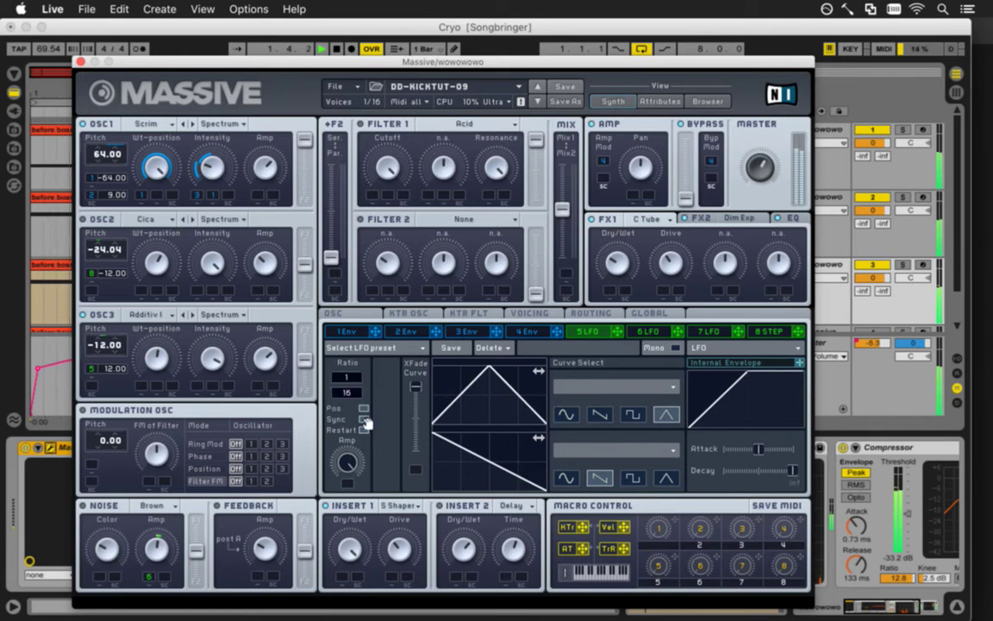
{"action": "left_click_drag", "start_coordinate": [347, 393], "coordinate": [353, 426]}
{"action": "key", "text": "space"}
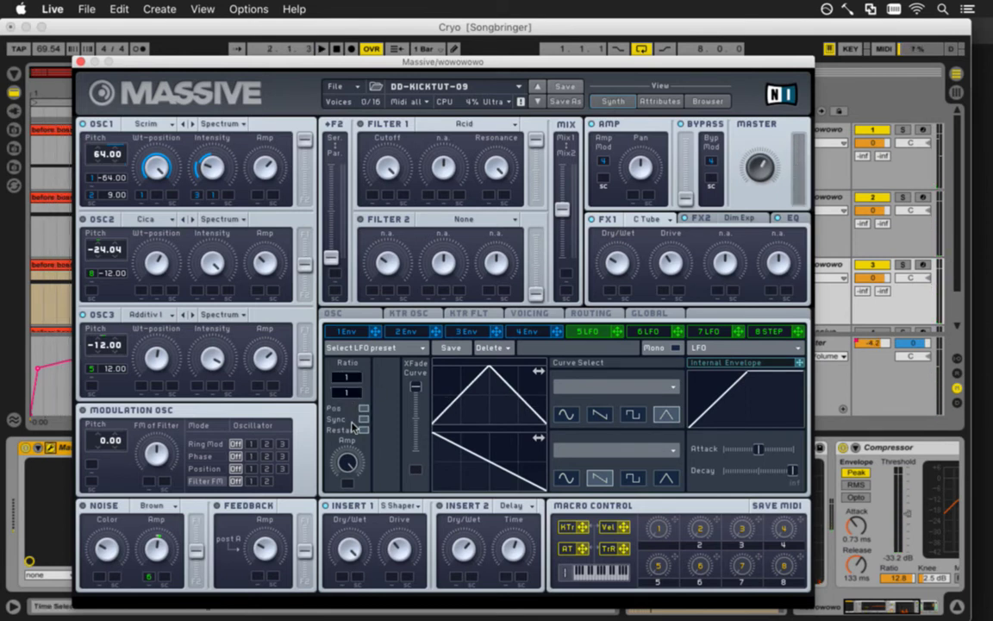
{"action": "key", "text": "space"}
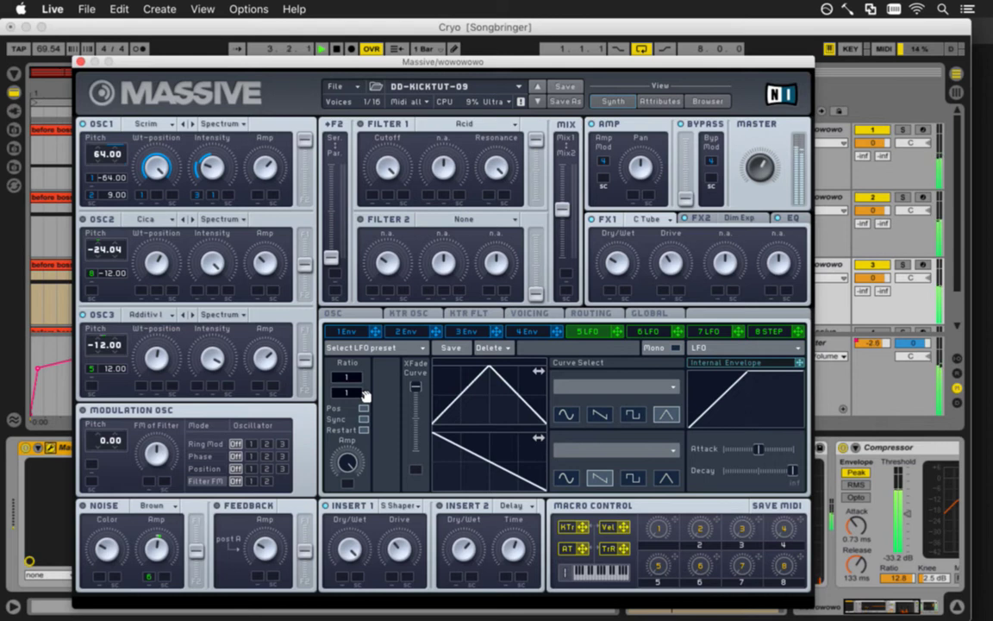
{"action": "left_click", "coordinate": [699, 218]}
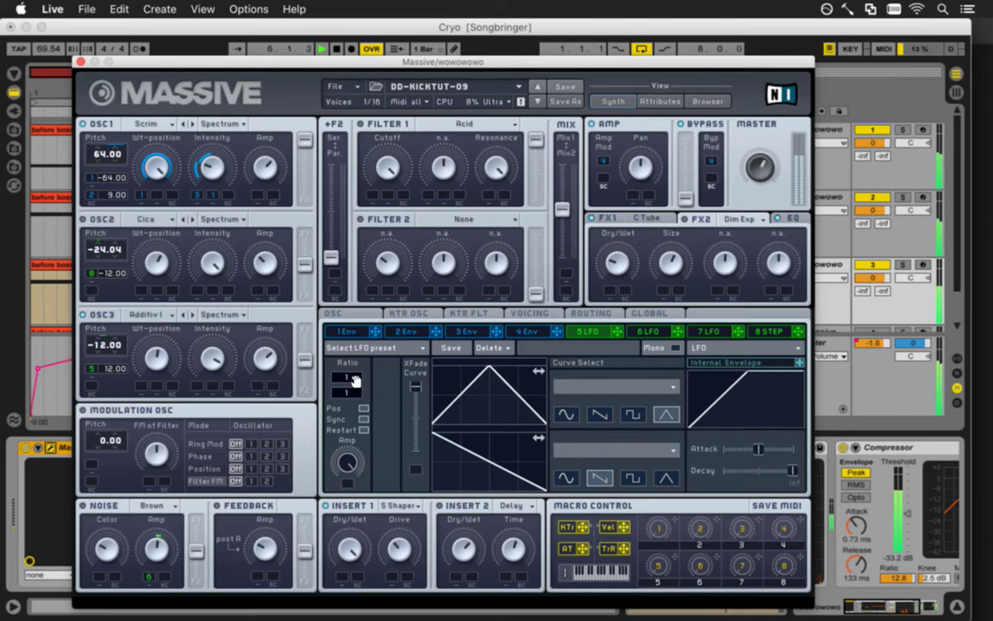
{"action": "left_click_drag", "start_coordinate": [356, 380], "coordinate": [364, 377]}
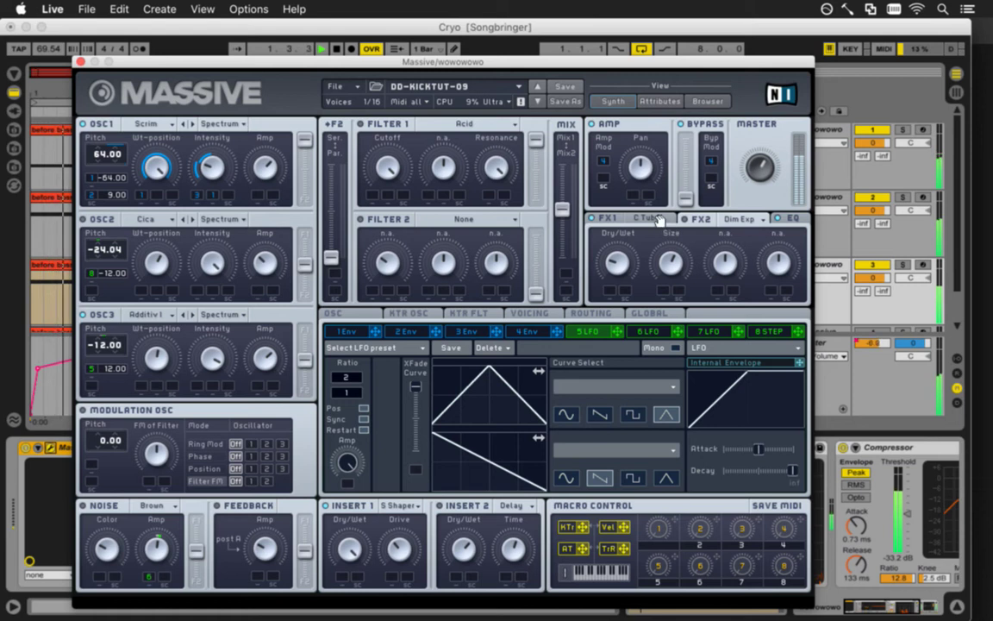
Change FX1 from C Tube to Reverb and reduce the reverb's Size
{"action": "left_click", "coordinate": [603, 221]}
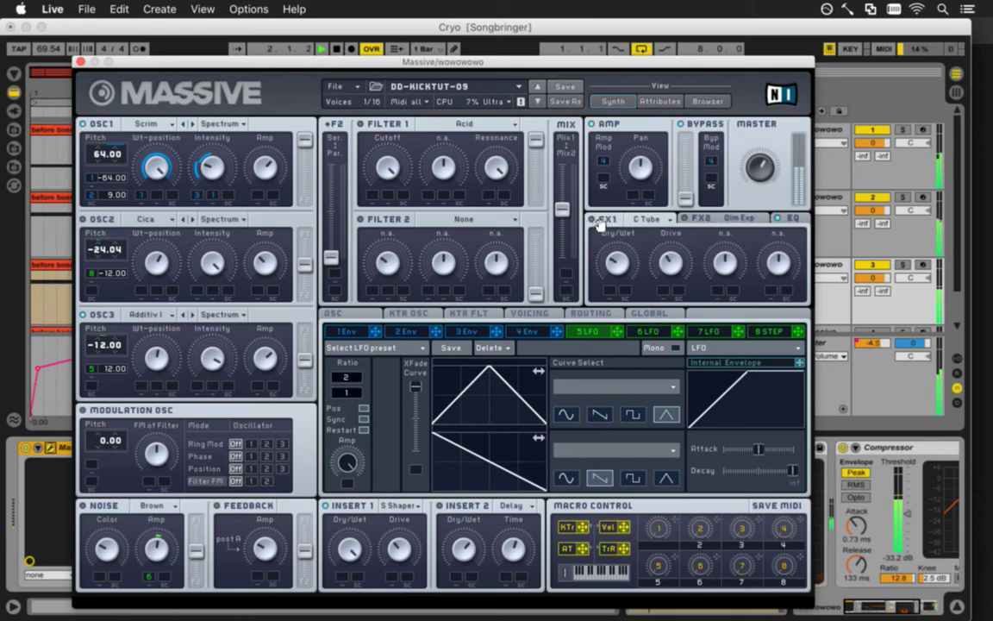
{"action": "left_click", "coordinate": [649, 219]}
{"action": "left_click", "coordinate": [660, 231]}
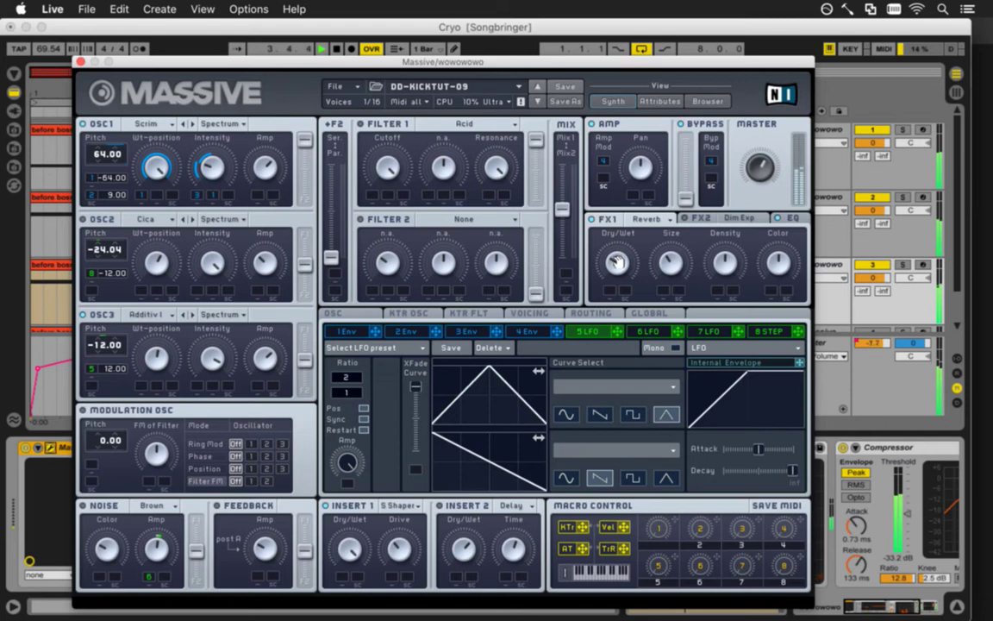
{"action": "left_click_drag", "start_coordinate": [667, 262], "coordinate": [662, 296]}
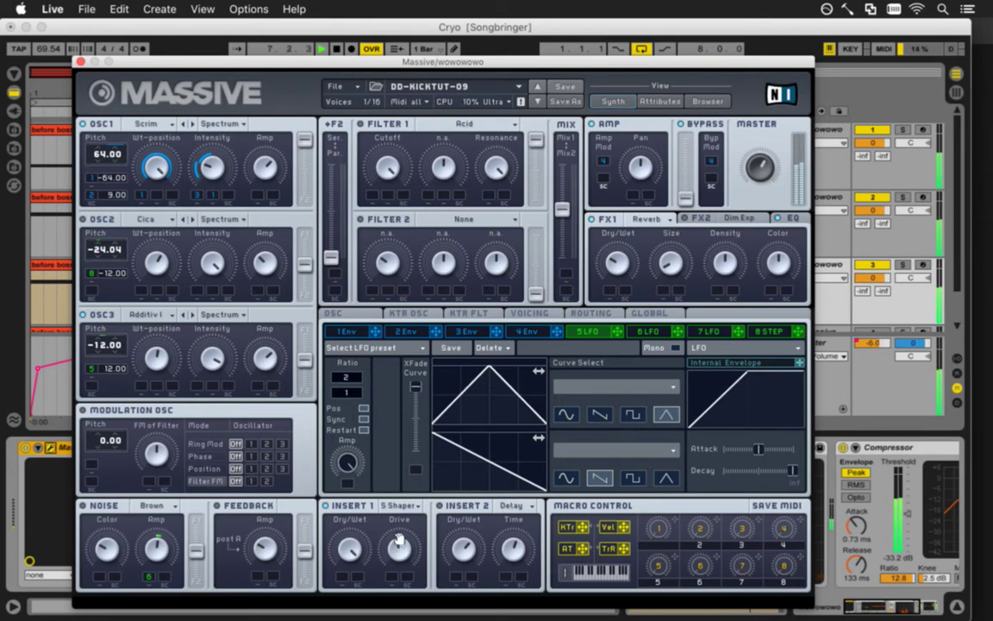
Apply Modulation OSC ring modulation to oscillator 3 and set the modulation pitch to -12.00
{"action": "left_click", "coordinate": [203, 443]}
{"action": "left_click", "coordinate": [281, 444]}
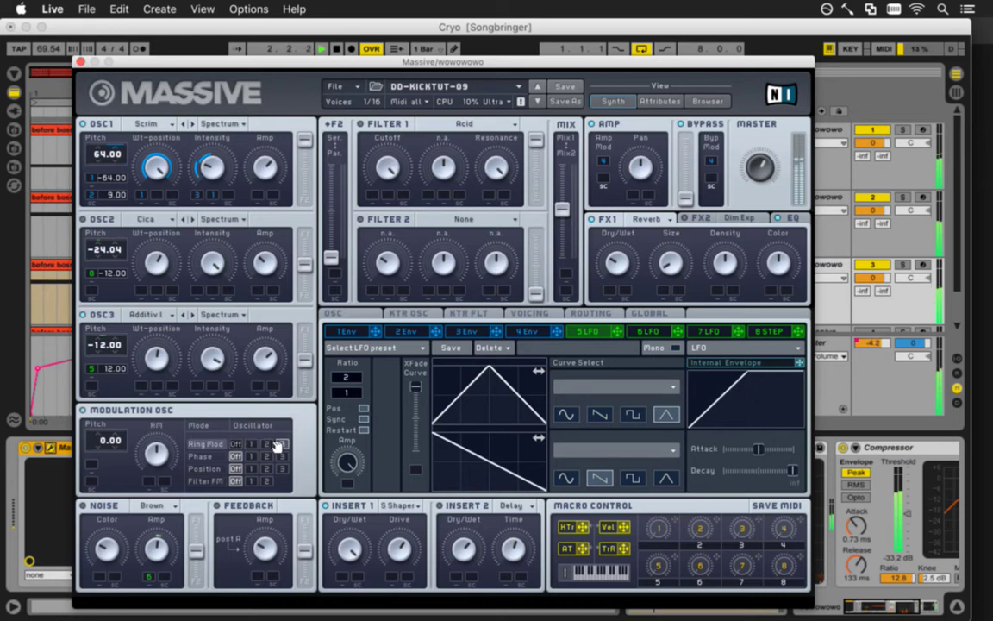
{"action": "left_click_drag", "start_coordinate": [110, 440], "coordinate": [112, 457]}
Audition the Modulation OSC's Phase, Position and Filter FM routings, then leave all its modes off
{"action": "left_click", "coordinate": [266, 456]}
{"action": "left_click", "coordinate": [251, 456]}
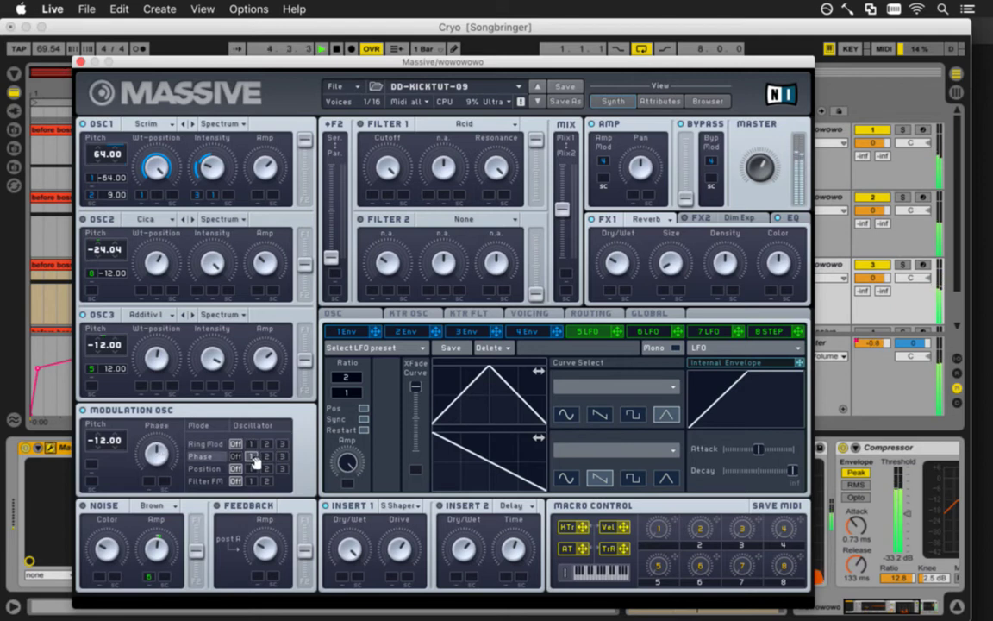
{"action": "left_click", "coordinate": [251, 458]}
{"action": "left_click", "coordinate": [251, 468]}
{"action": "left_click", "coordinate": [282, 468]}
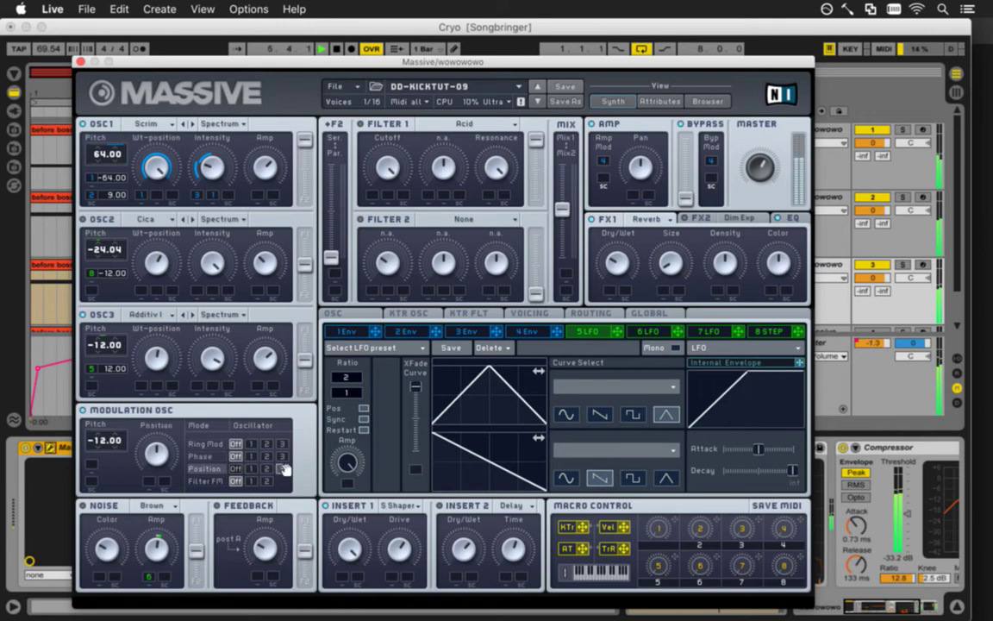
{"action": "left_click", "coordinate": [237, 468]}
{"action": "left_click", "coordinate": [266, 481]}
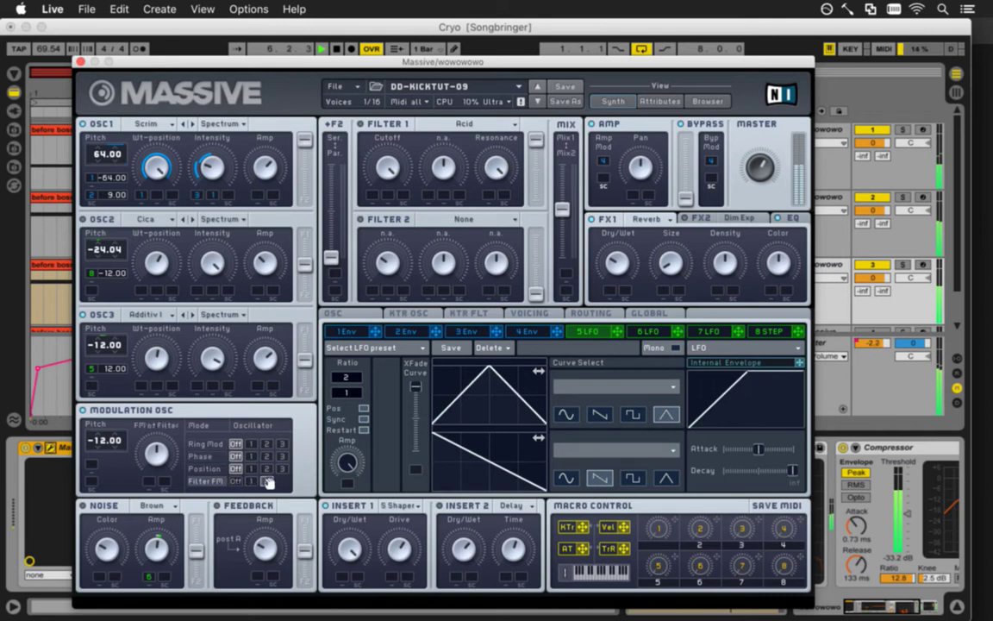
{"action": "left_click", "coordinate": [238, 481]}
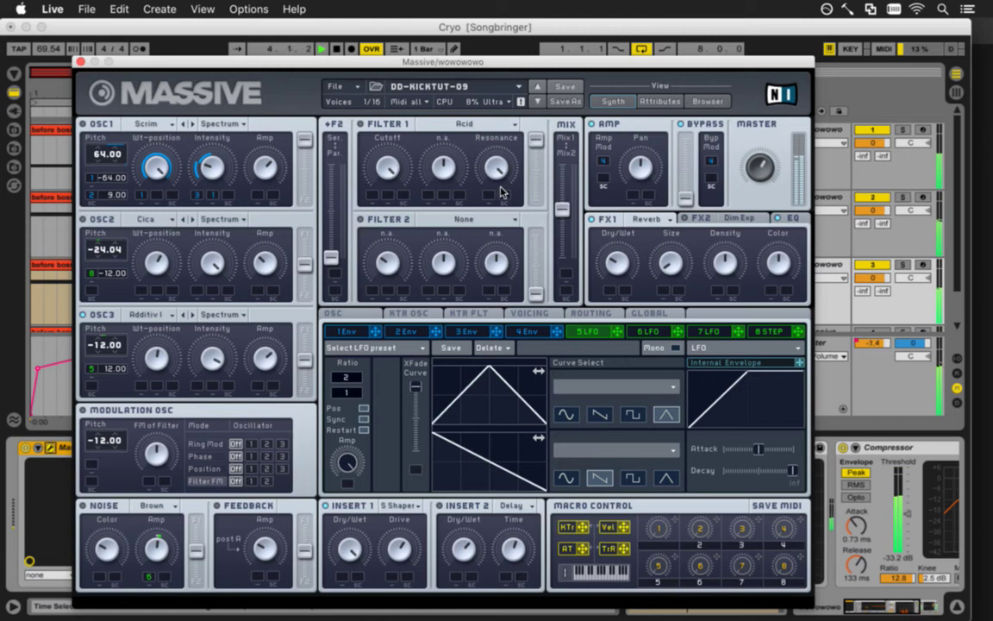
Audition the sine and square curves for 5 LFO and return its first curve to triangle
{"action": "left_click", "coordinate": [565, 415]}
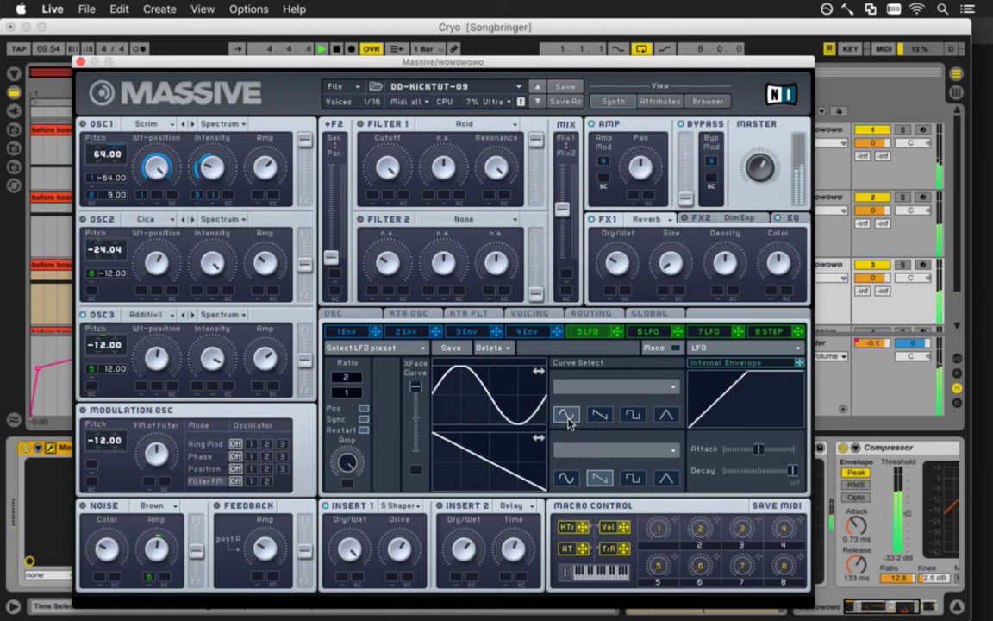
{"action": "left_click", "coordinate": [633, 415]}
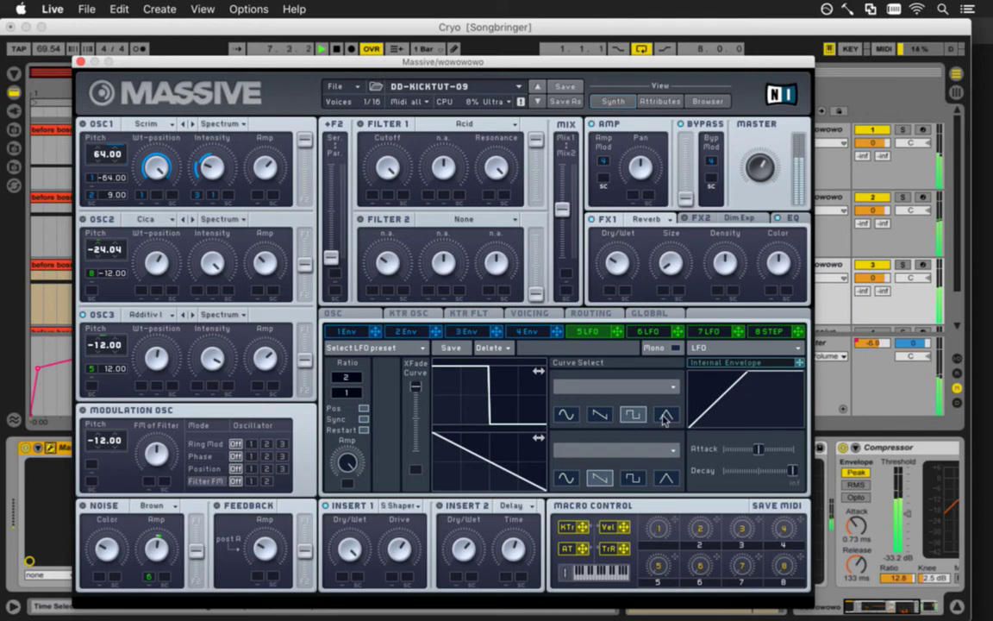
{"action": "left_click", "coordinate": [665, 418]}
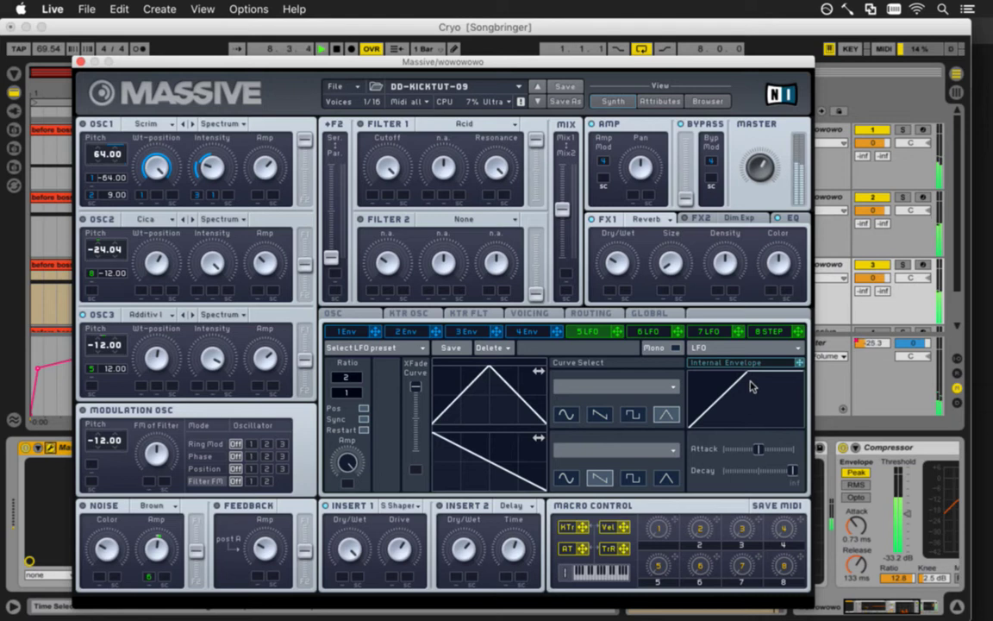
Shorten the decay of 5 LFO's internal envelope to form a triangular shape and lower OSC3's Amp slightly
{"action": "left_click_drag", "start_coordinate": [791, 471], "coordinate": [751, 472]}
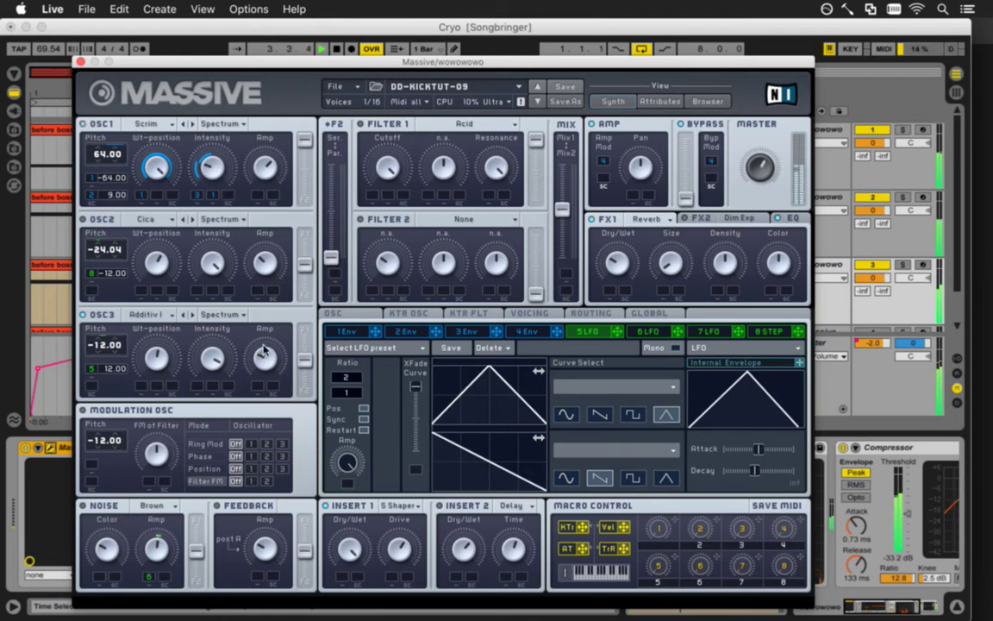
{"action": "left_click_drag", "start_coordinate": [264, 350], "coordinate": [268, 364]}
Close the Massive window and select the before boss clip on the first wowowowo track
{"action": "left_click", "coordinate": [80, 62]}
{"action": "left_click", "coordinate": [384, 135]}
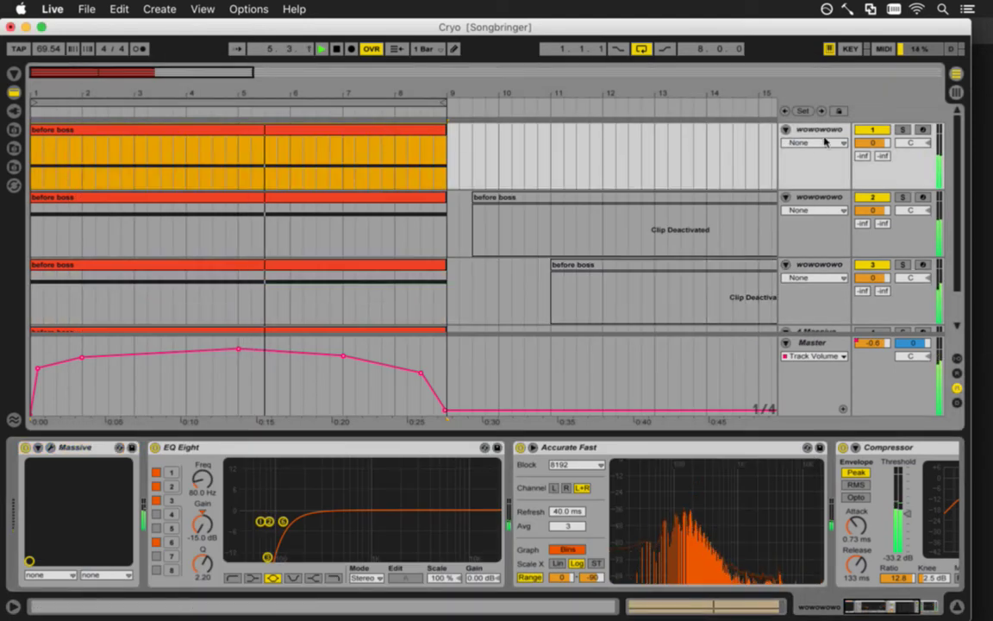
Open the Massive synth on the third wowowowo track and set LFO 5's ratio to 4
{"action": "left_click", "coordinate": [50, 447]}
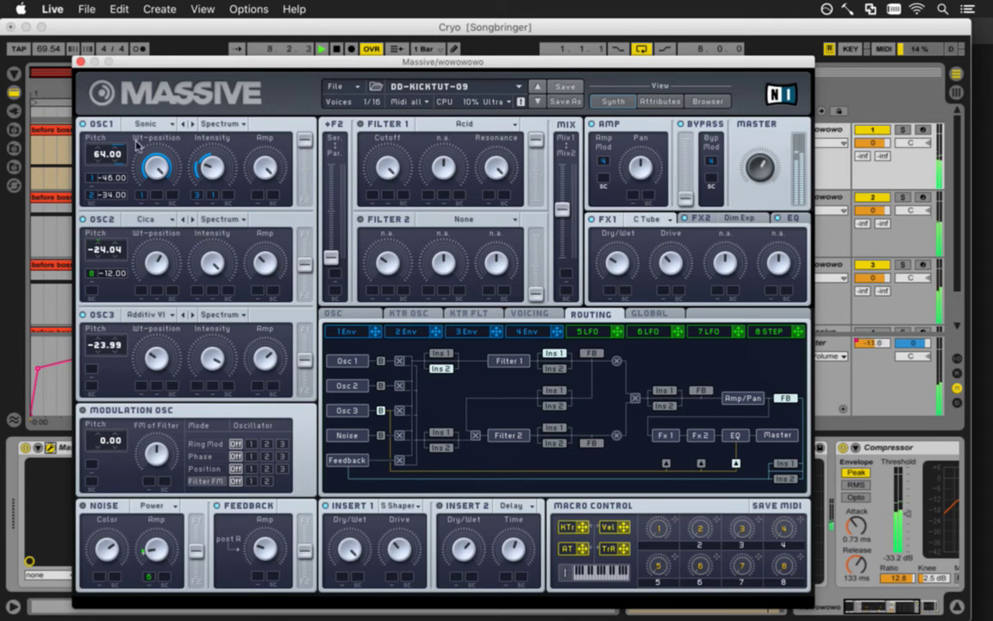
{"action": "left_click", "coordinate": [80, 62]}
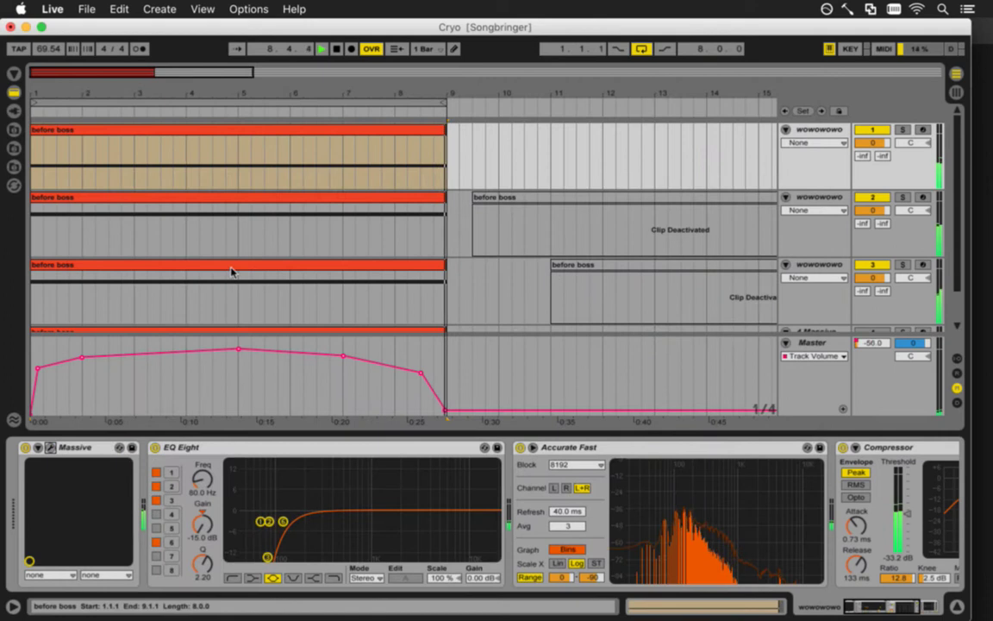
{"action": "left_click", "coordinate": [233, 307]}
{"action": "left_click", "coordinate": [40, 447]}
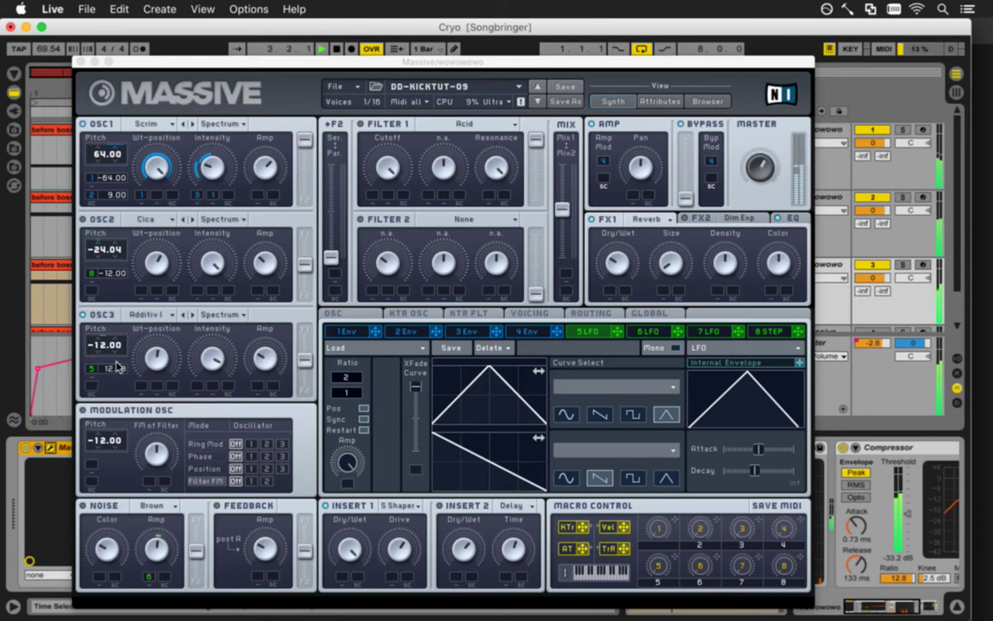
{"action": "left_click_drag", "start_coordinate": [350, 380], "coordinate": [354, 375]}
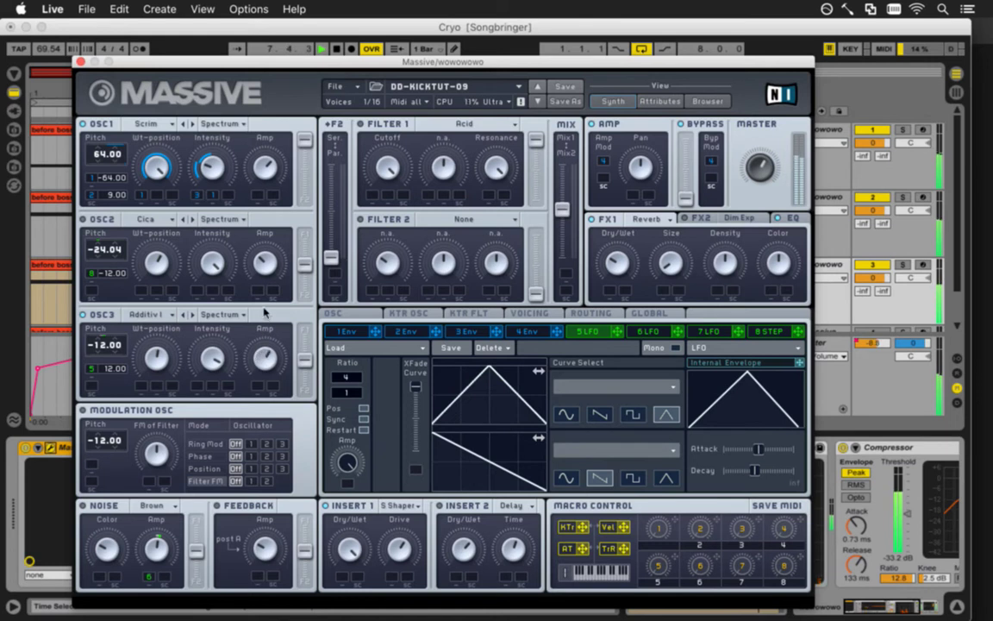
Step OSC3's wavetable forward to Sync and try other LFO 5 ratios
{"action": "left_click", "coordinate": [191, 314]}
{"action": "left_click", "coordinate": [192, 315]}
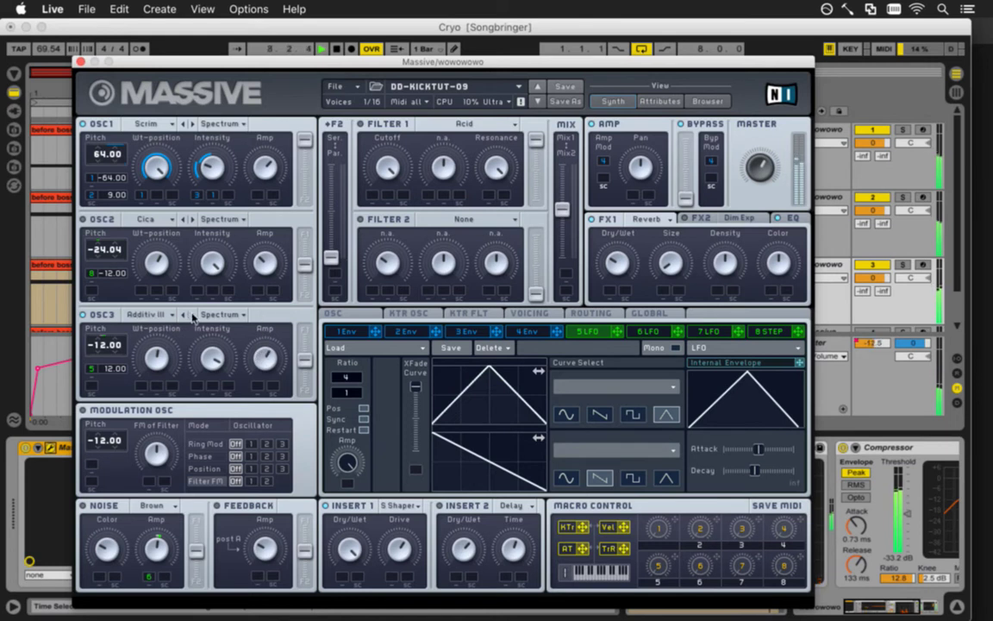
{"action": "left_click", "coordinate": [192, 314]}
{"action": "left_click", "coordinate": [192, 314]}
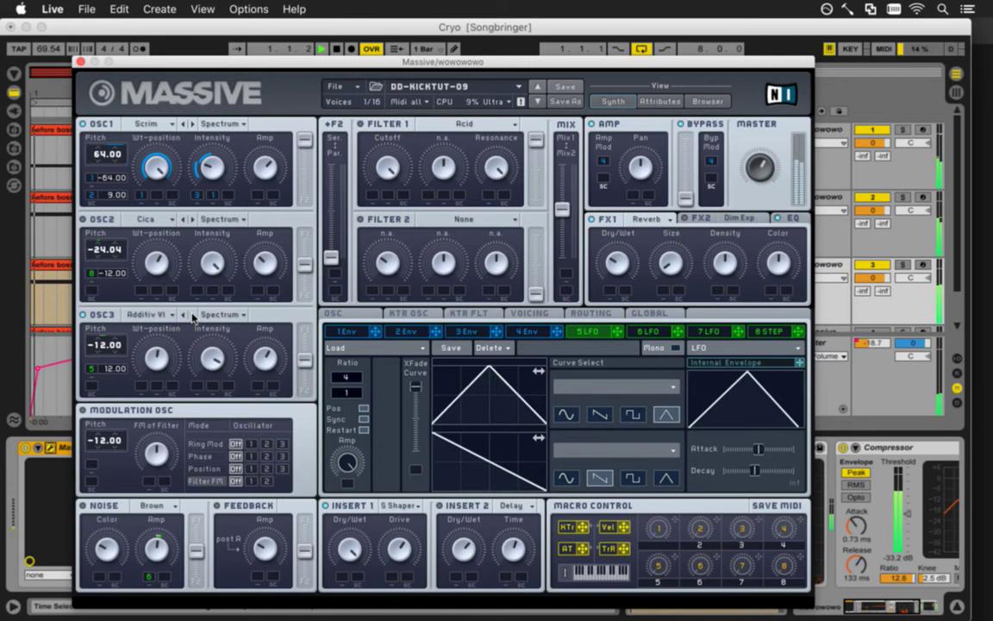
{"action": "left_click", "coordinate": [191, 315]}
{"action": "left_click", "coordinate": [191, 315]}
{"action": "left_click", "coordinate": [191, 315]}
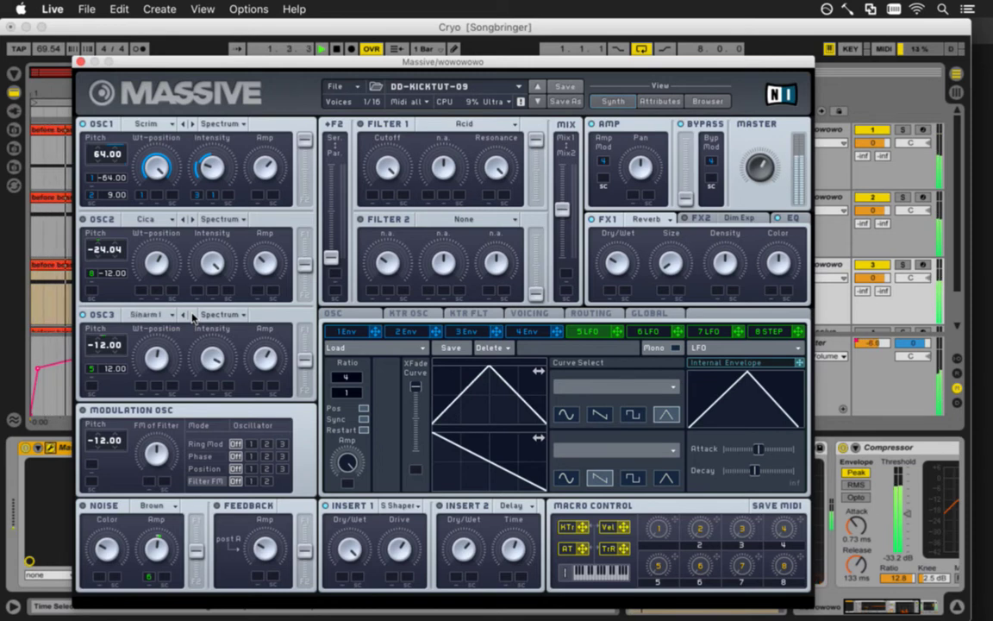
{"action": "left_click", "coordinate": [184, 316]}
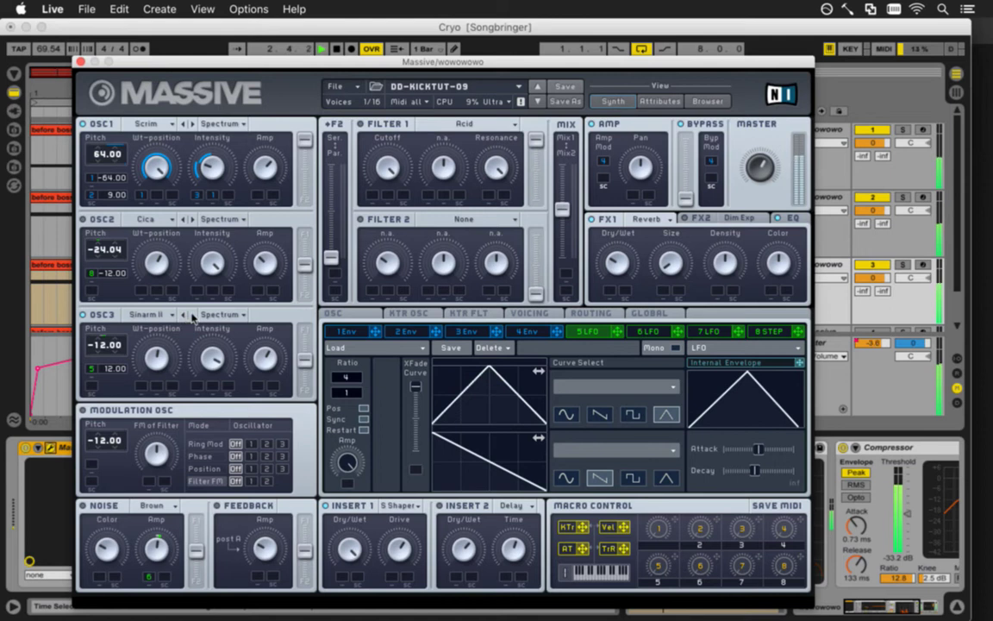
{"action": "left_click", "coordinate": [192, 316]}
{"action": "left_click", "coordinate": [192, 315]}
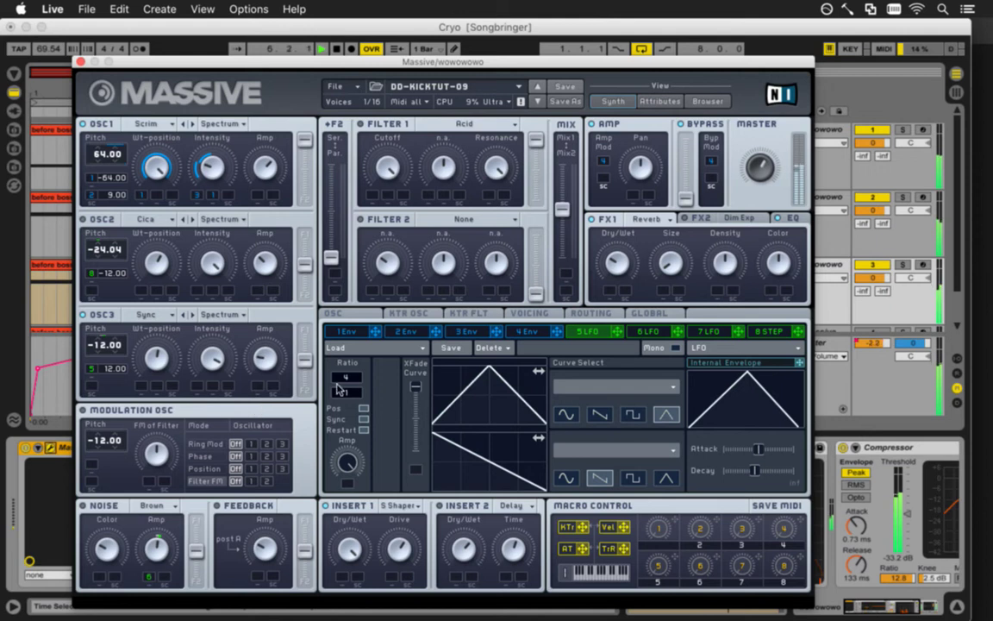
{"action": "left_click_drag", "start_coordinate": [351, 380], "coordinate": [321, 336]}
{"action": "left_click_drag", "start_coordinate": [347, 378], "coordinate": [319, 362]}
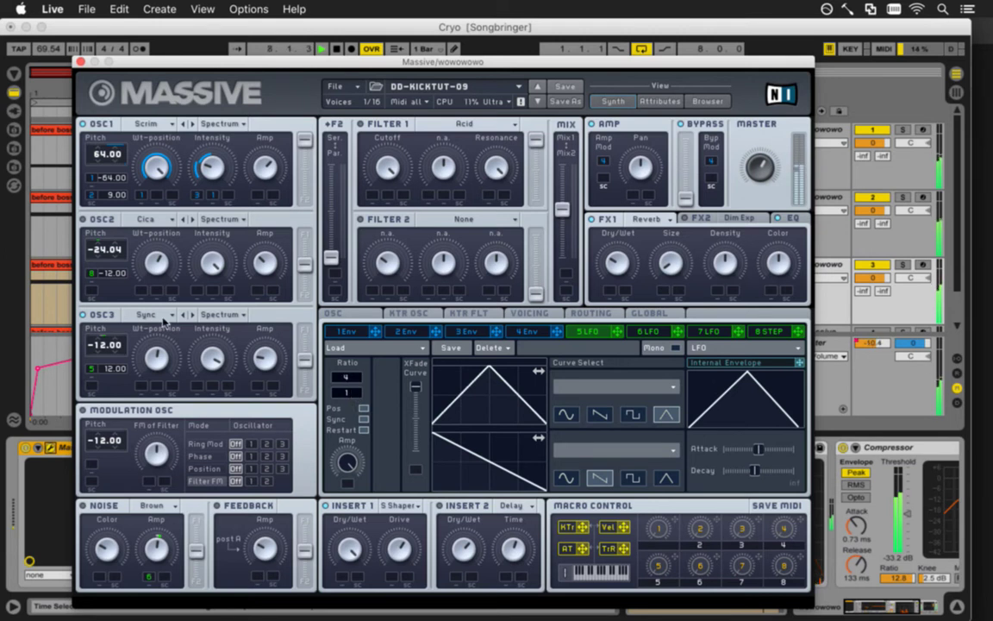
Audition further OSC3 wavetables from Acid through Grn III and Drive I to Electr
{"action": "left_click", "coordinate": [192, 315]}
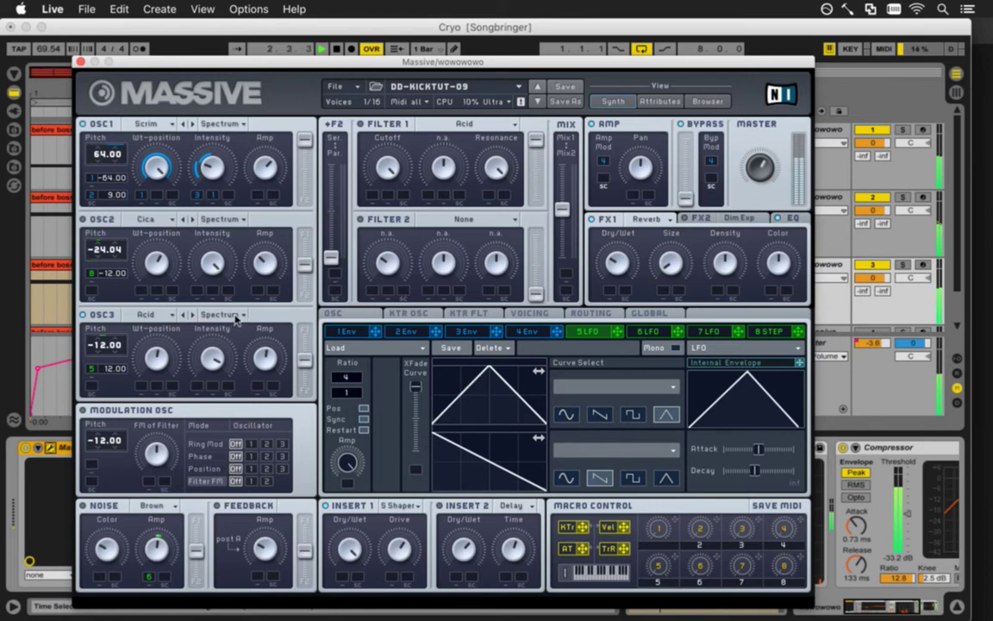
{"action": "left_click", "coordinate": [192, 316]}
{"action": "left_click", "coordinate": [193, 317]}
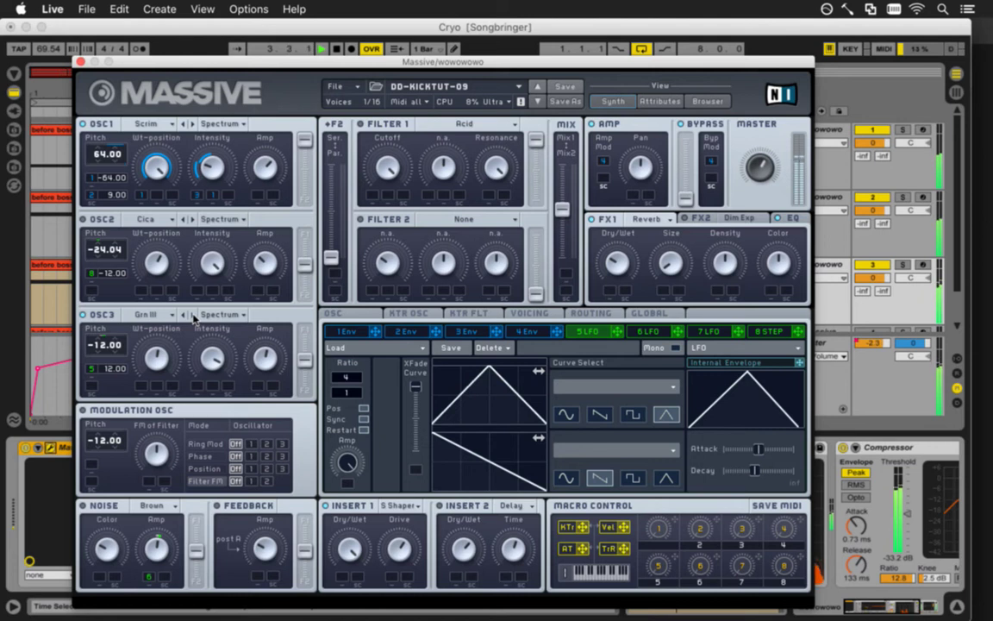
{"action": "left_click", "coordinate": [193, 317]}
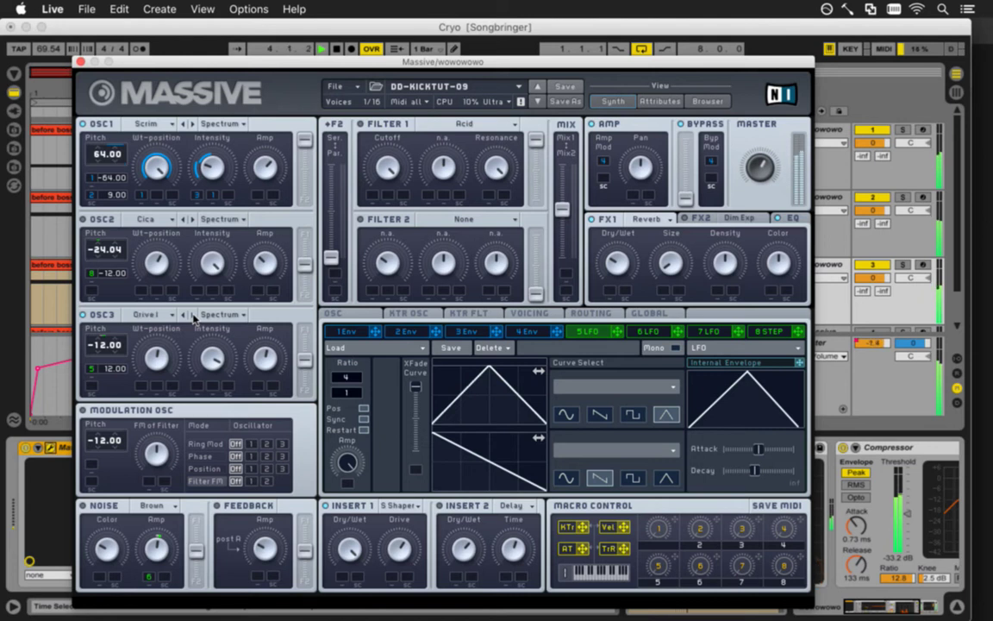
{"action": "left_click", "coordinate": [194, 317]}
{"action": "left_click", "coordinate": [193, 316]}
{"action": "left_click", "coordinate": [184, 317]}
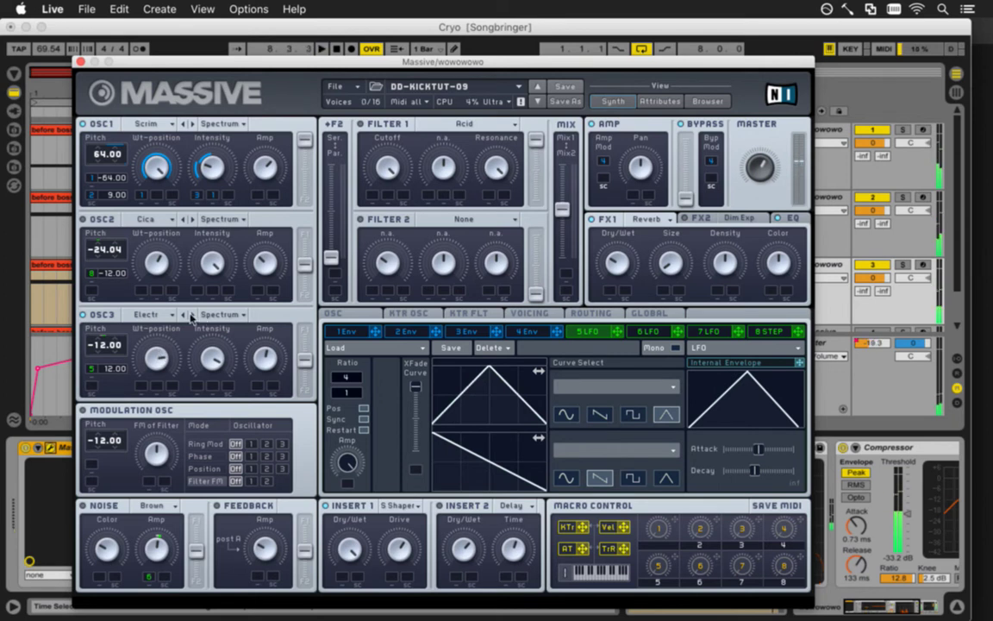
Audition the wavetables following Electr and set OSC3's wavetable to Vulgar
{"action": "left_click", "coordinate": [193, 315]}
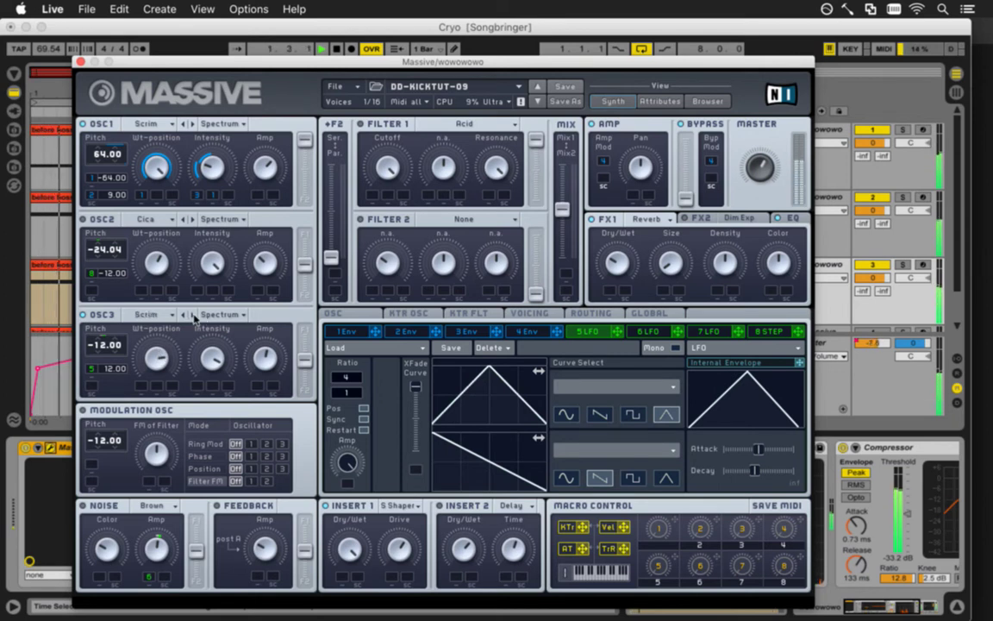
{"action": "left_click", "coordinate": [193, 316]}
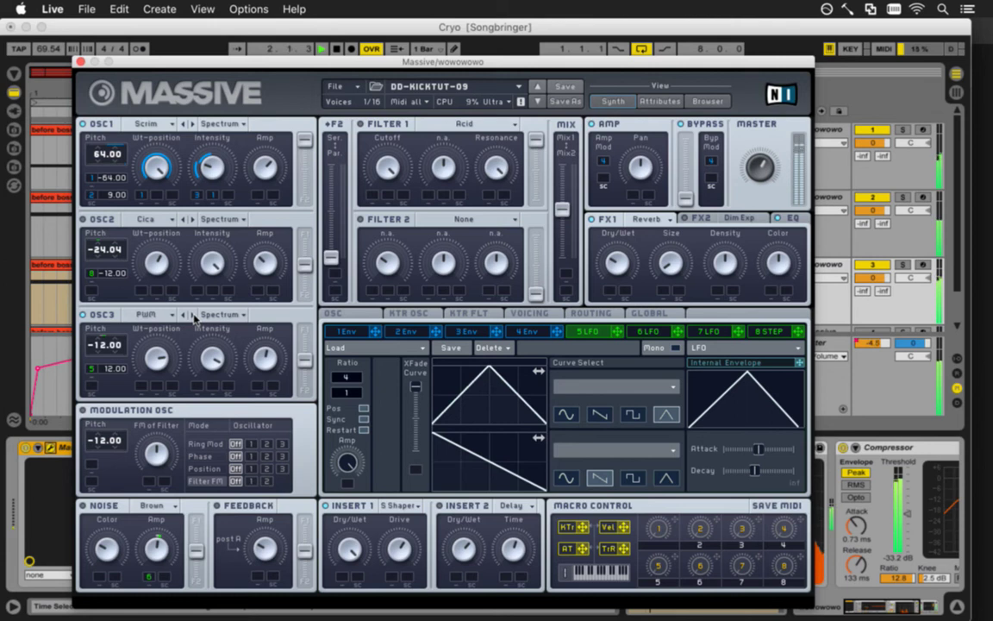
{"action": "left_click", "coordinate": [194, 315]}
{"action": "left_click", "coordinate": [193, 315]}
{"action": "left_click", "coordinate": [193, 315]}
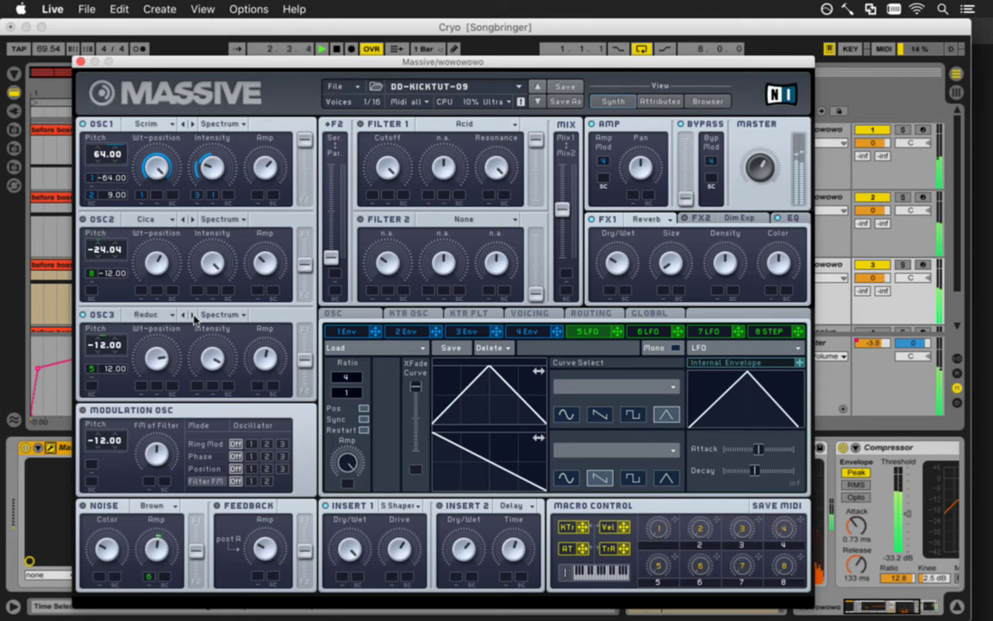
{"action": "left_click", "coordinate": [193, 315]}
{"action": "left_click", "coordinate": [193, 315]}
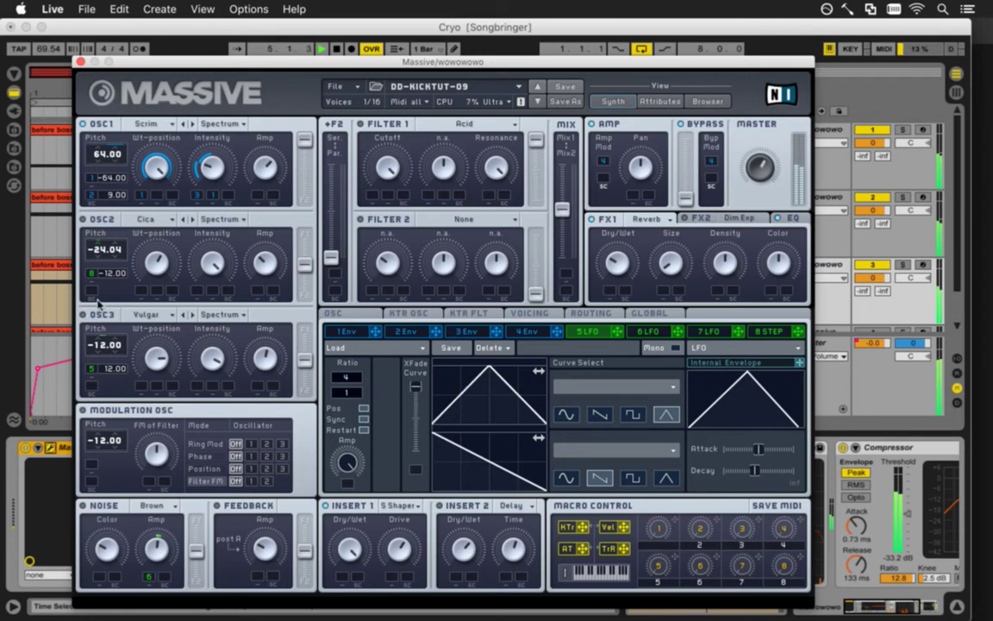
Audition OSC2 wavetables from VA-Sync through Plysaw I, SinForm and Additiv V, and settle on Sync
{"action": "left_click", "coordinate": [192, 220]}
{"action": "left_click", "coordinate": [193, 220]}
{"action": "left_click", "coordinate": [192, 220]}
{"action": "left_click", "coordinate": [192, 219]}
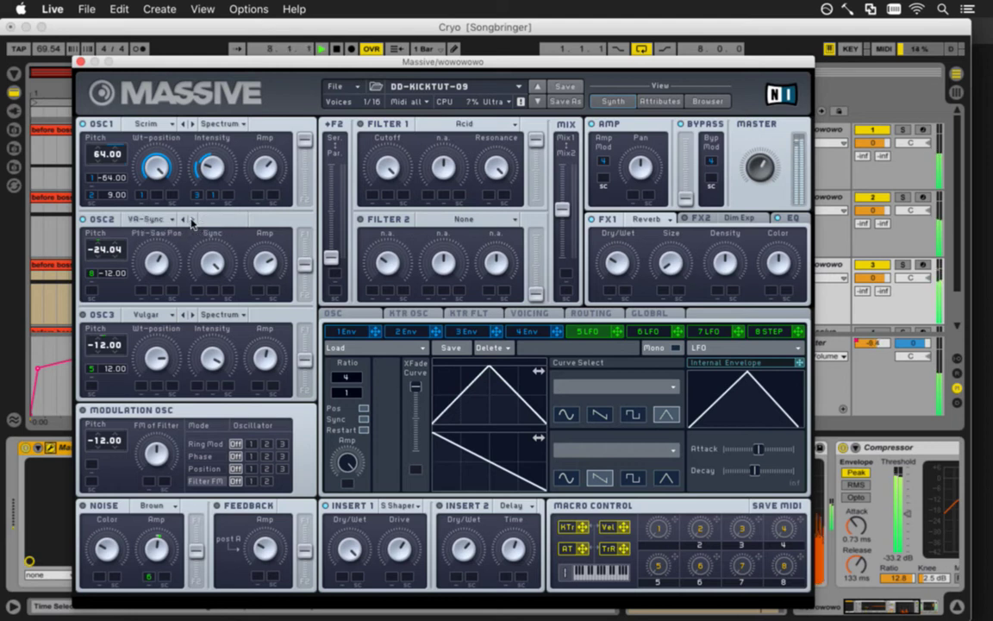
{"action": "left_click", "coordinate": [192, 220]}
{"action": "left_click", "coordinate": [192, 220]}
{"action": "left_click", "coordinate": [192, 220]}
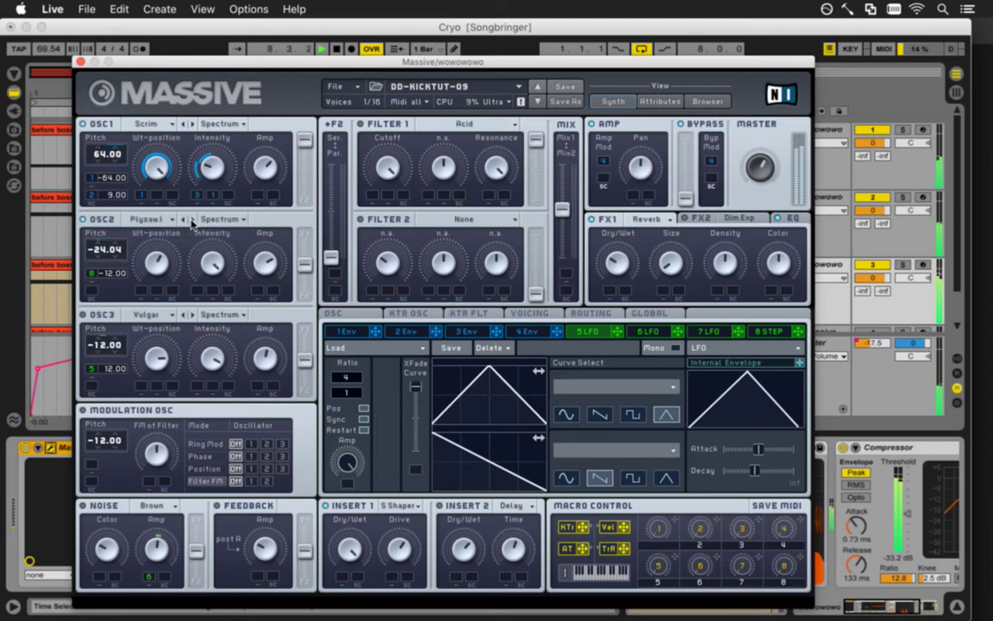
{"action": "left_click", "coordinate": [193, 219]}
{"action": "left_click", "coordinate": [192, 220]}
{"action": "left_click", "coordinate": [192, 220]}
{"action": "left_click", "coordinate": [192, 220]}
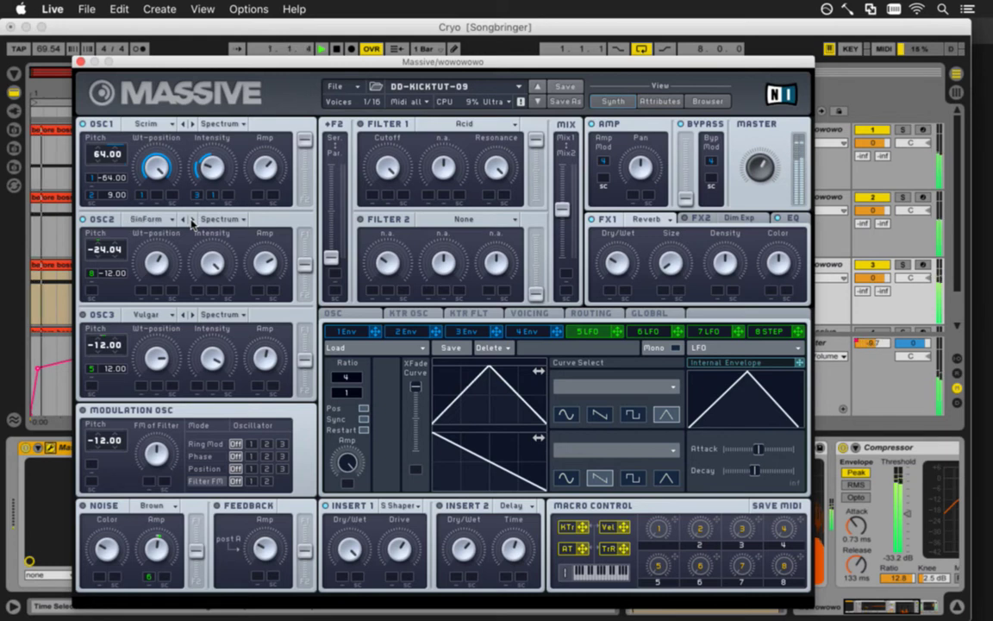
{"action": "left_click", "coordinate": [192, 220]}
{"action": "left_click", "coordinate": [192, 220]}
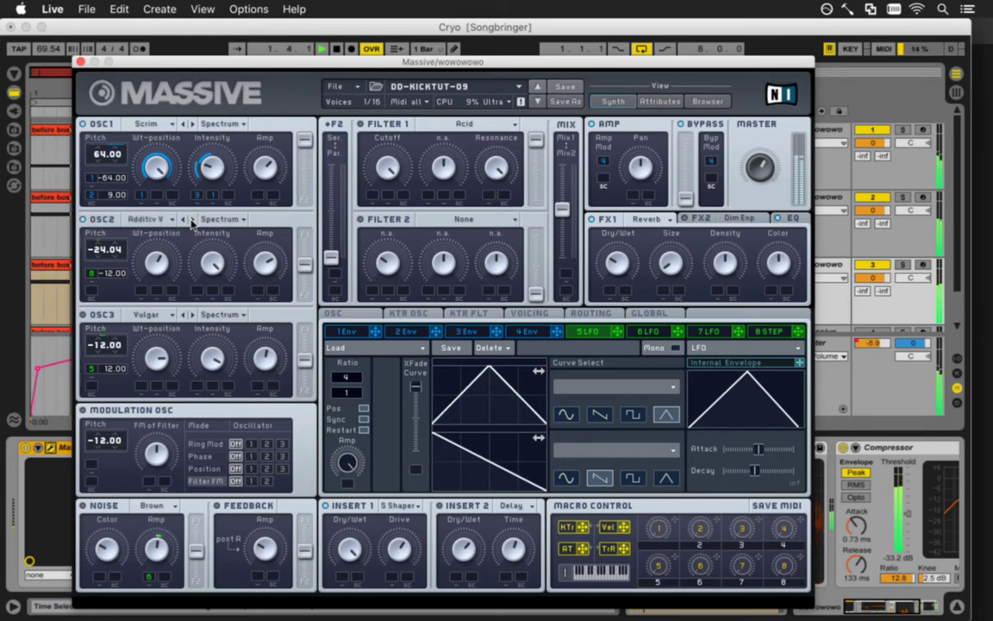
{"action": "left_click", "coordinate": [192, 220]}
{"action": "left_click", "coordinate": [193, 220]}
{"action": "left_click", "coordinate": [192, 220]}
{"action": "left_click", "coordinate": [192, 220]}
{"action": "left_click", "coordinate": [193, 220]}
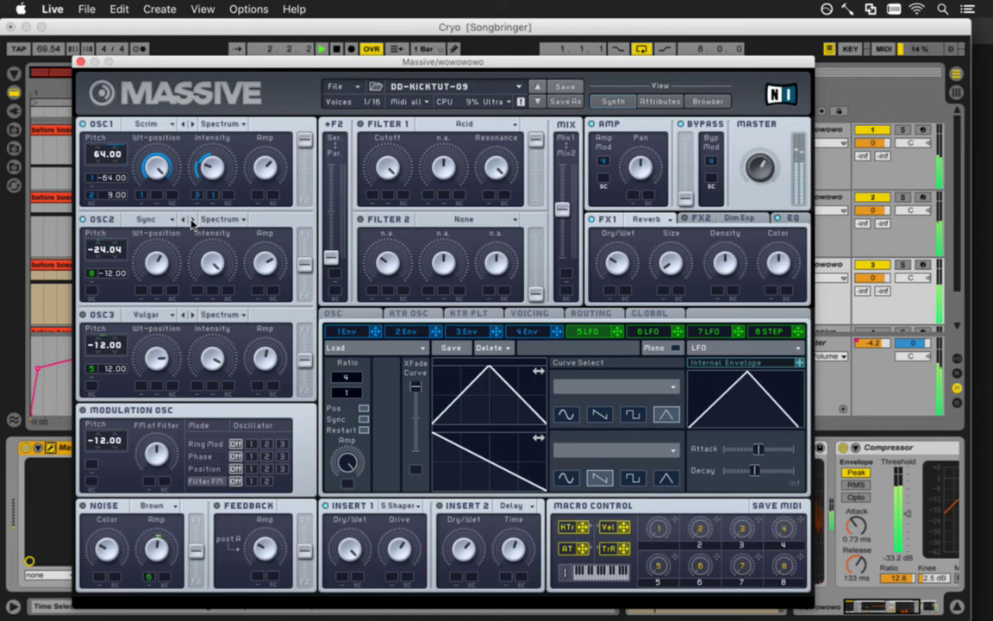
{"action": "left_click", "coordinate": [192, 221]}
{"action": "left_click", "coordinate": [185, 221]}
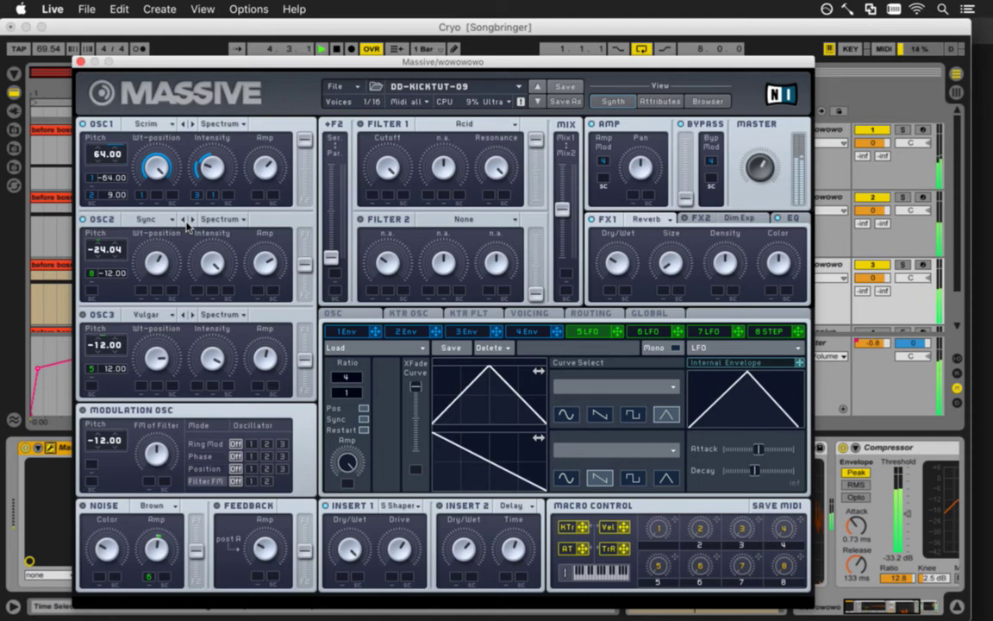
Remove the modulation source from OSC2's pitch and change its wavetable to Sin-Square
{"action": "right_click", "coordinate": [82, 245]}
{"action": "left_click", "coordinate": [87, 258]}
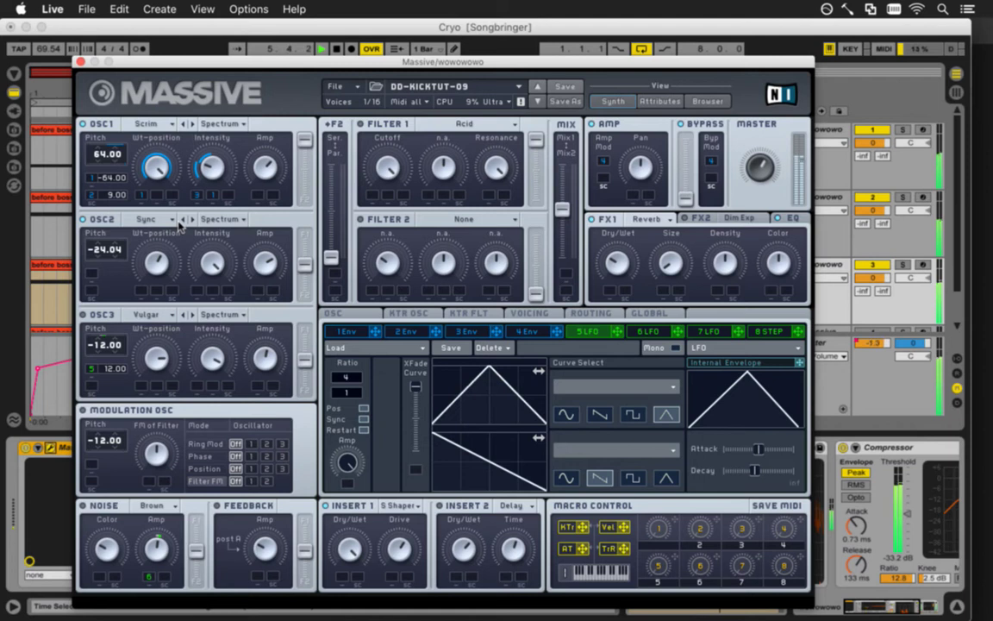
{"action": "left_click", "coordinate": [192, 220]}
{"action": "left_click", "coordinate": [192, 220]}
{"action": "left_click", "coordinate": [192, 220]}
{"action": "left_click", "coordinate": [191, 219]}
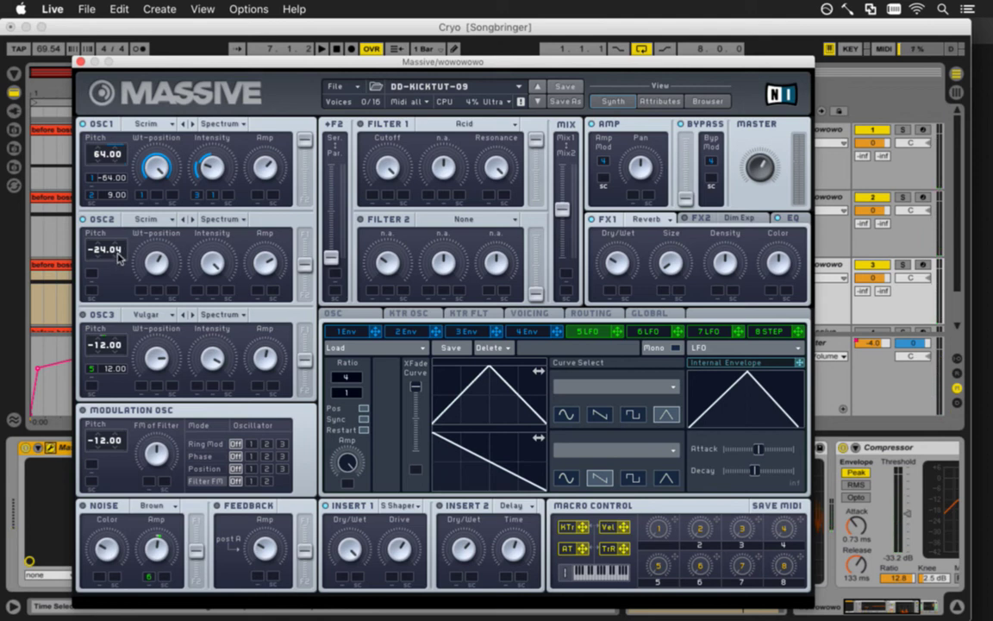
{"action": "left_click", "coordinate": [145, 219]}
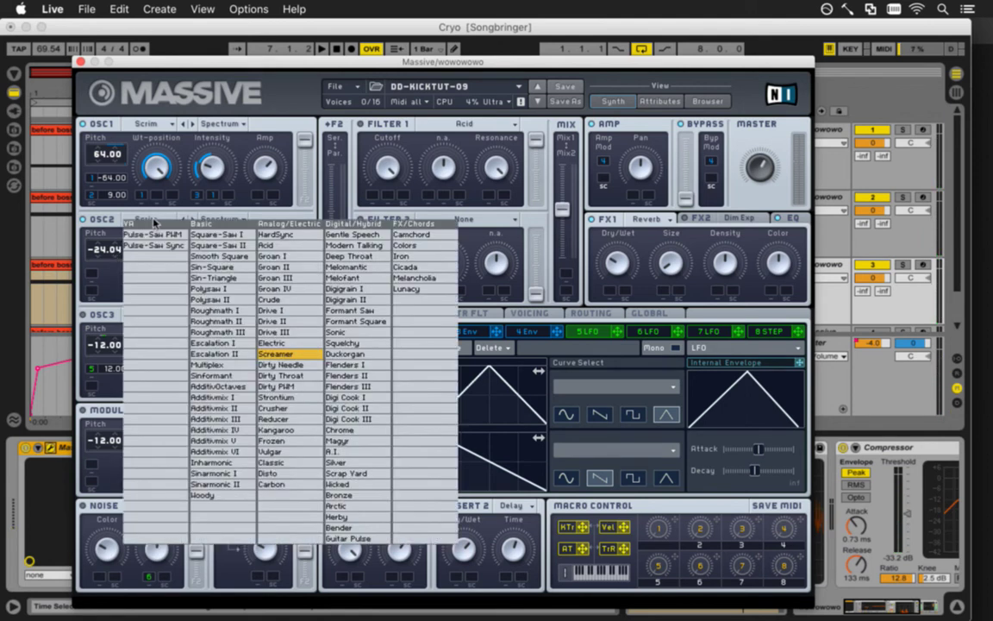
{"action": "left_click", "coordinate": [215, 268]}
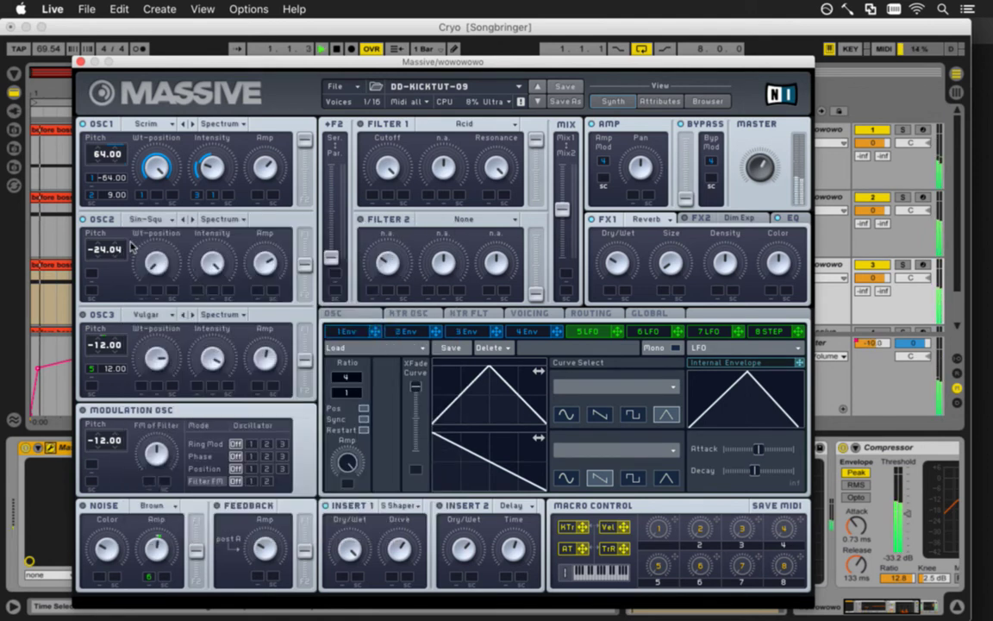
Set OSC2's pitch to 11.96, assign LFO 5 to its Wt-position, and play the arrangement
{"action": "left_click_drag", "start_coordinate": [101, 249], "coordinate": [98, 178]}
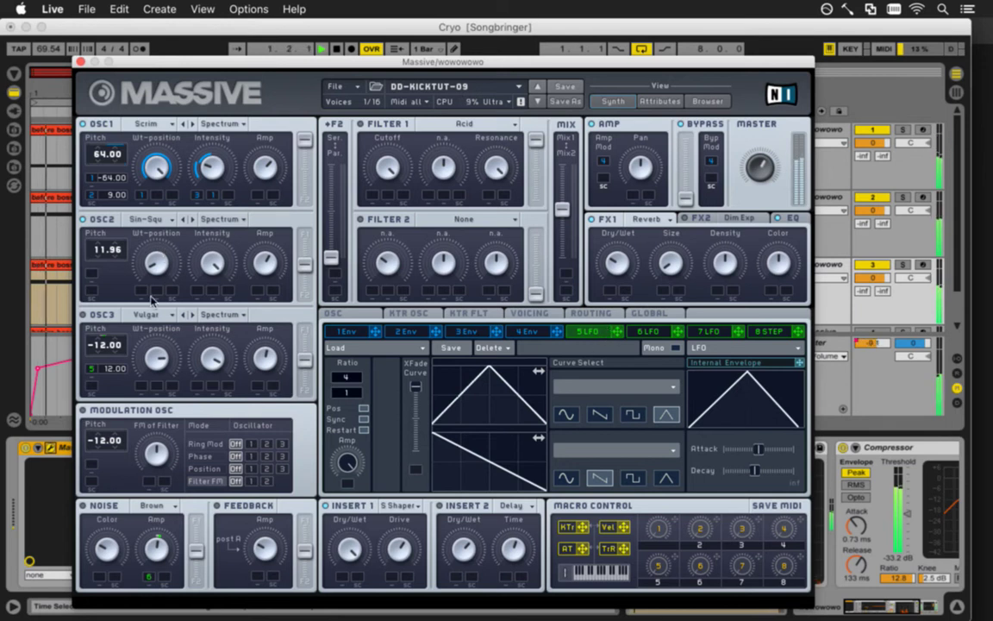
{"action": "left_click_drag", "start_coordinate": [556, 331], "coordinate": [143, 293]}
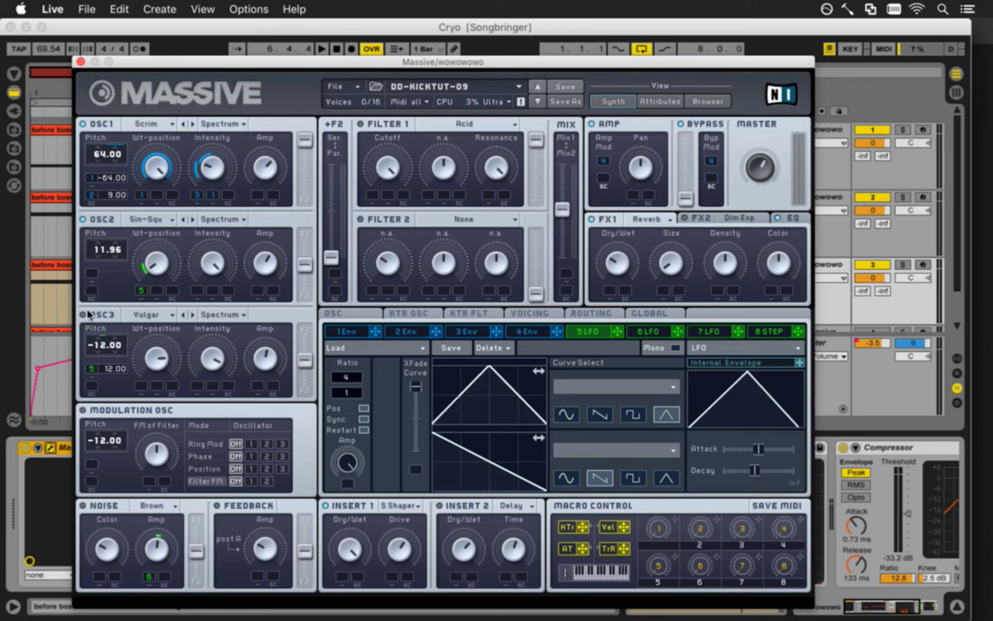
{"action": "key", "text": "space"}
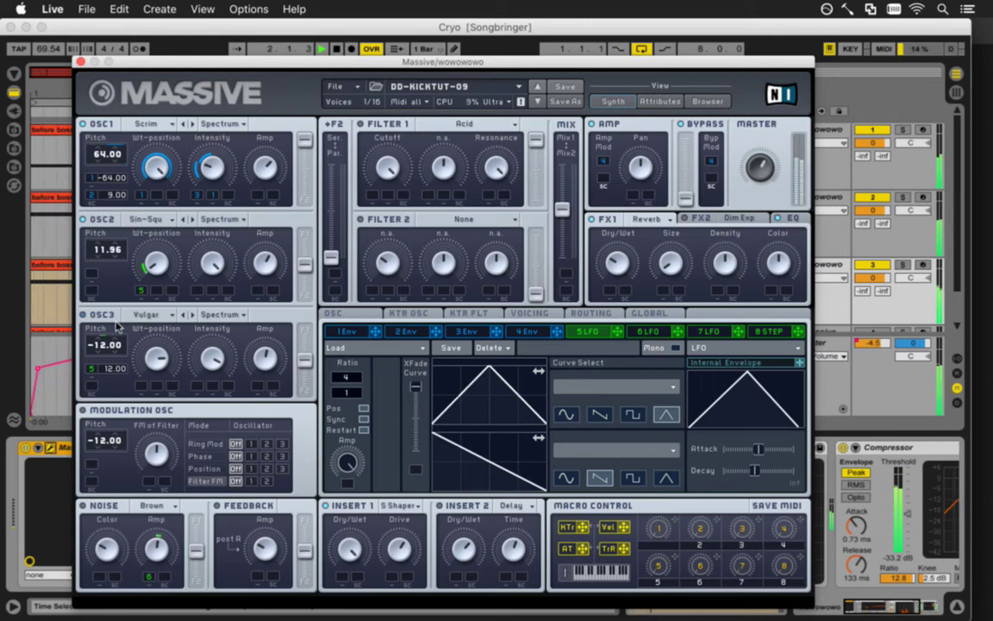
Audition the 4 Massive track in the arrangement and delete that track
{"action": "left_click", "coordinate": [79, 62]}
{"action": "scroll", "coordinate": [948, 259], "scroll_direction": "down", "scroll_amount": 2}
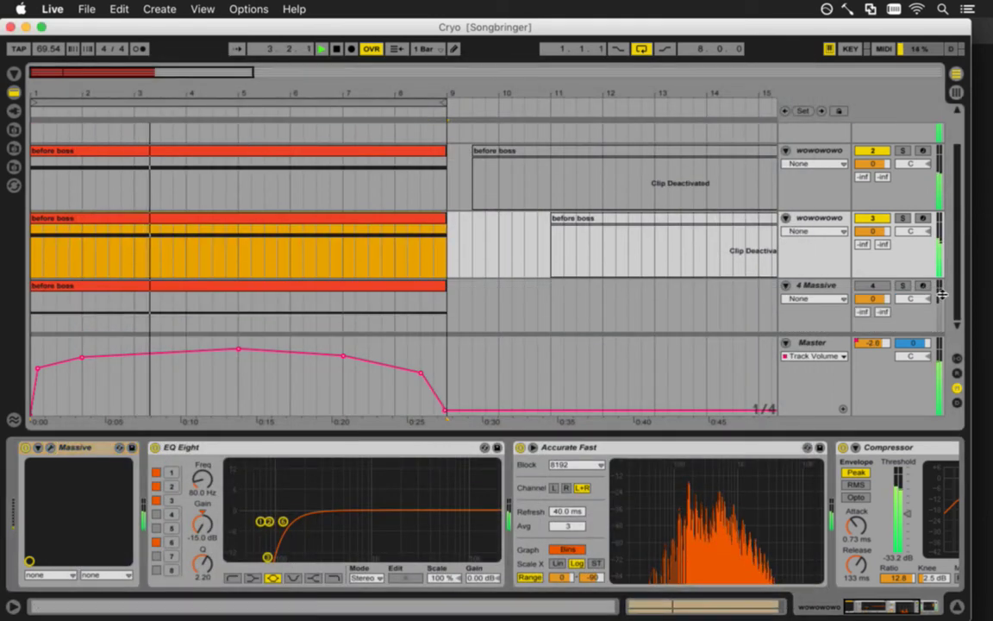
{"action": "left_click", "coordinate": [869, 286]}
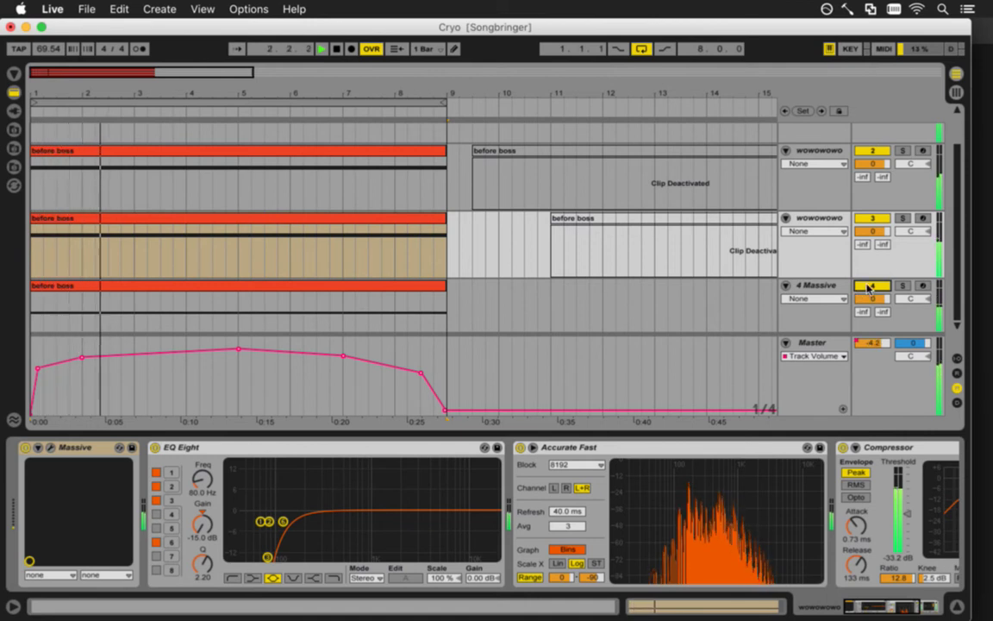
{"action": "left_click", "coordinate": [837, 285]}
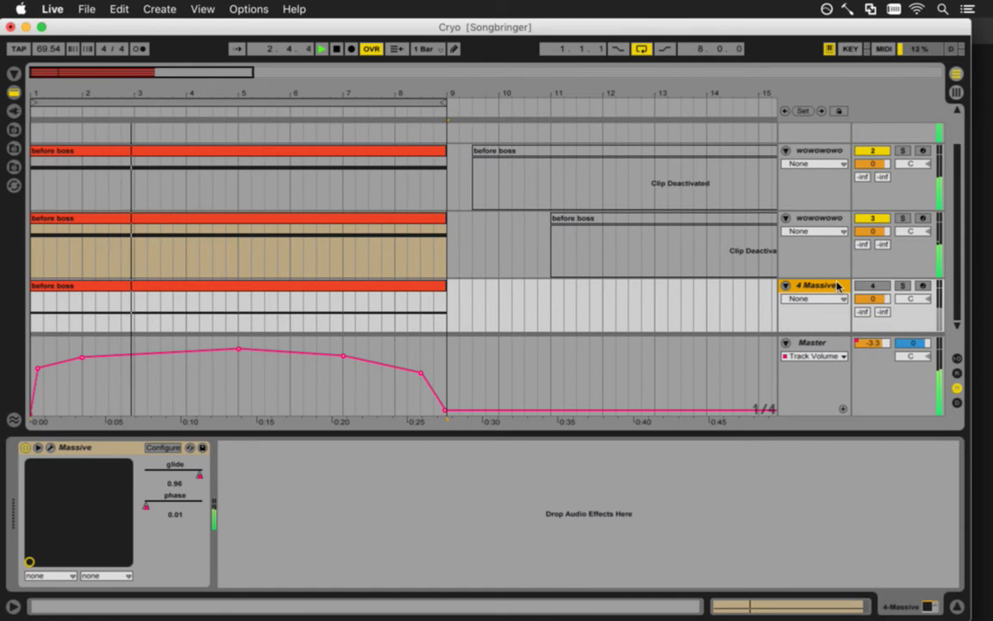
{"action": "scroll", "coordinate": [837, 285], "scroll_direction": "up", "scroll_amount": 1}
{"action": "left_click", "coordinate": [838, 285]}
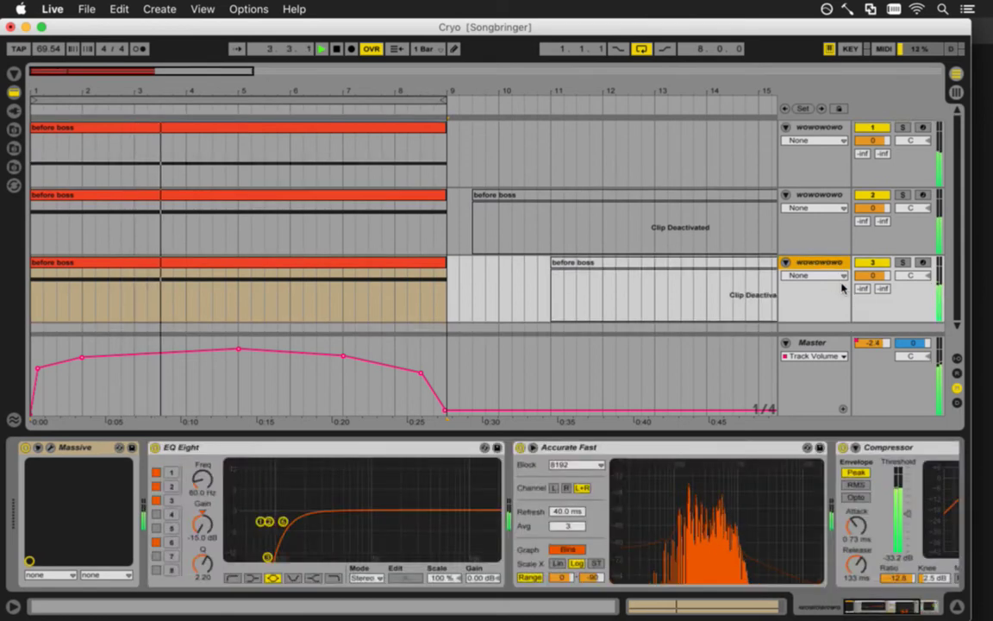
Stop playback, select bars 1 to 9 of the arrangement, and start an audio export of the Master track
{"action": "key", "text": "space"}
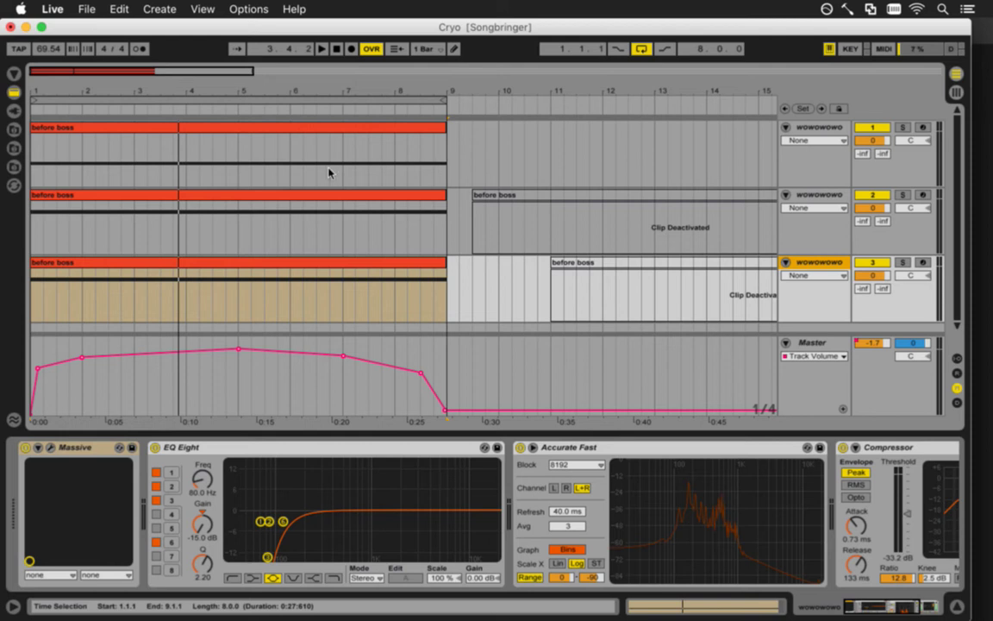
{"action": "key", "text": "super+a"}
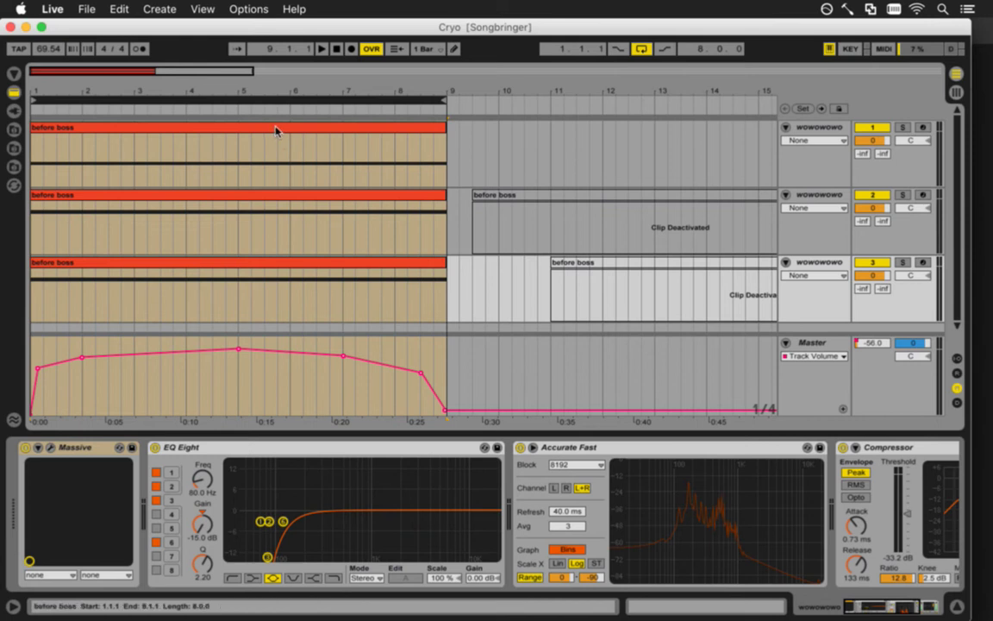
{"action": "left_click", "coordinate": [87, 8]}
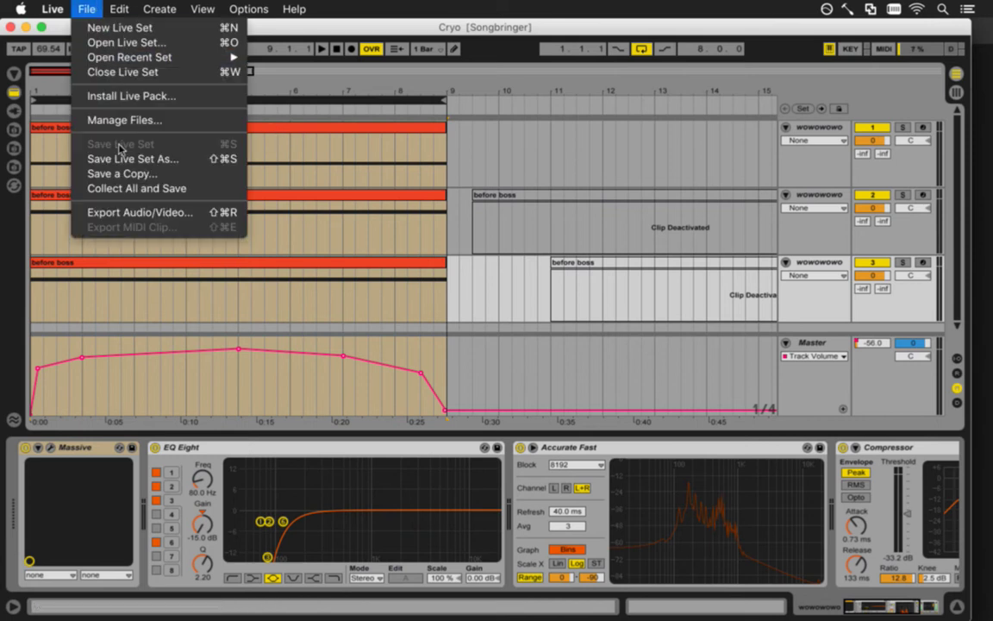
{"action": "left_click", "coordinate": [99, 189]}
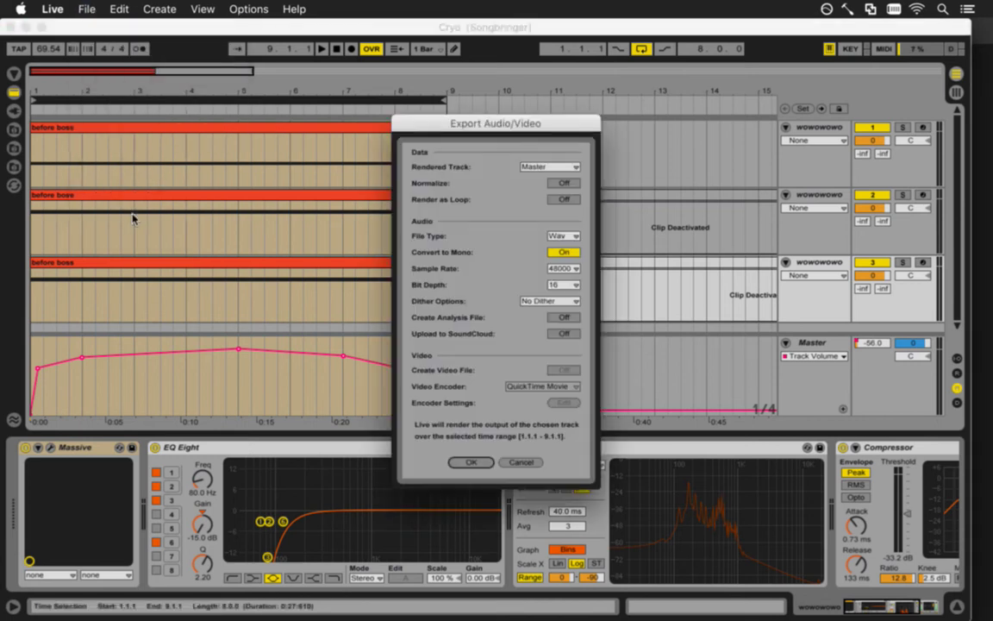
{"action": "left_click", "coordinate": [463, 462]}
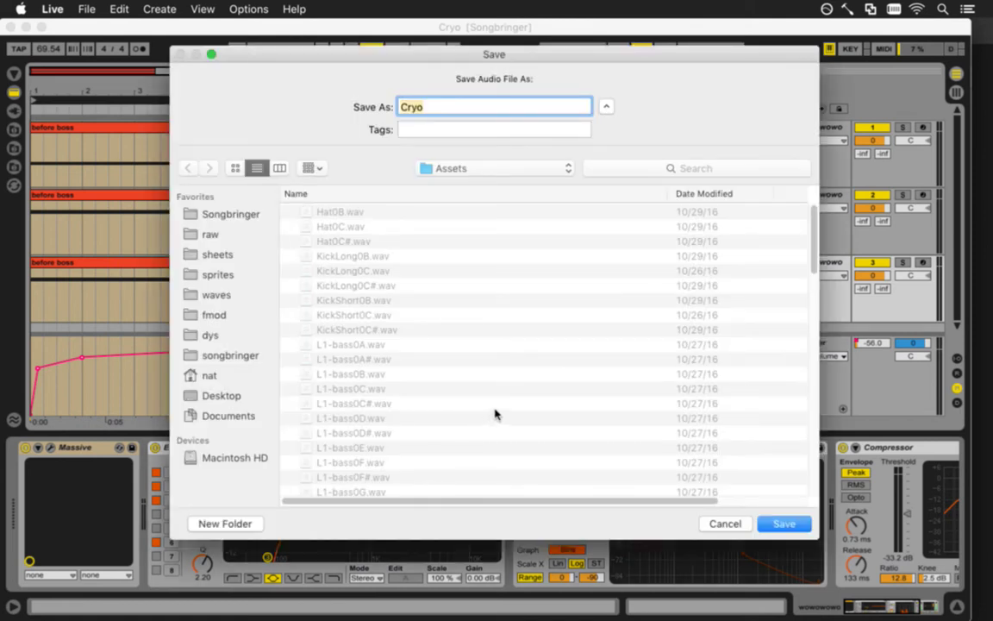
Save the rendered audio as Cryo1 in the waves folder
{"action": "key", "text": "Right"}
{"action": "type", "text": "1"}
{"action": "left_click", "coordinate": [227, 298]}
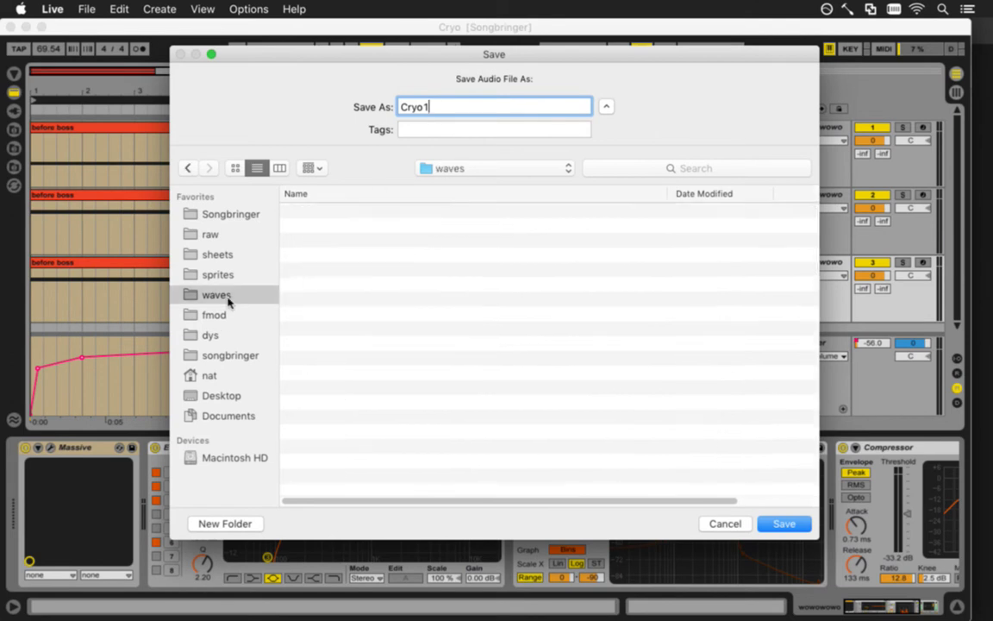
{"action": "key", "text": "Return"}
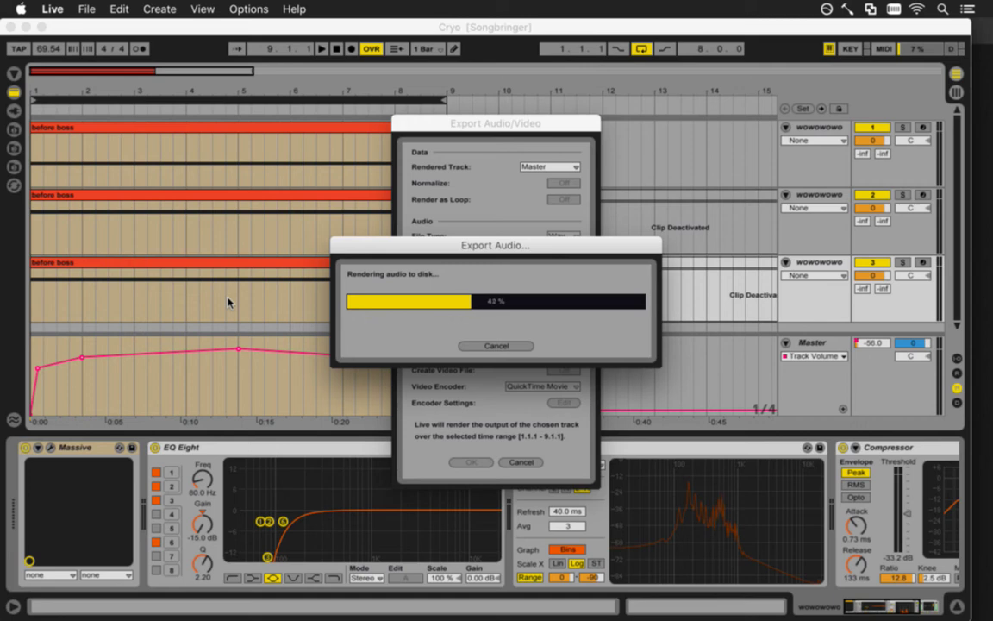
Switch to Xcode and open the setAmbienceFilename function in Area.cpp
{"action": "key", "text": "super+Tab"}
{"action": "key", "text": "super+Tab"}
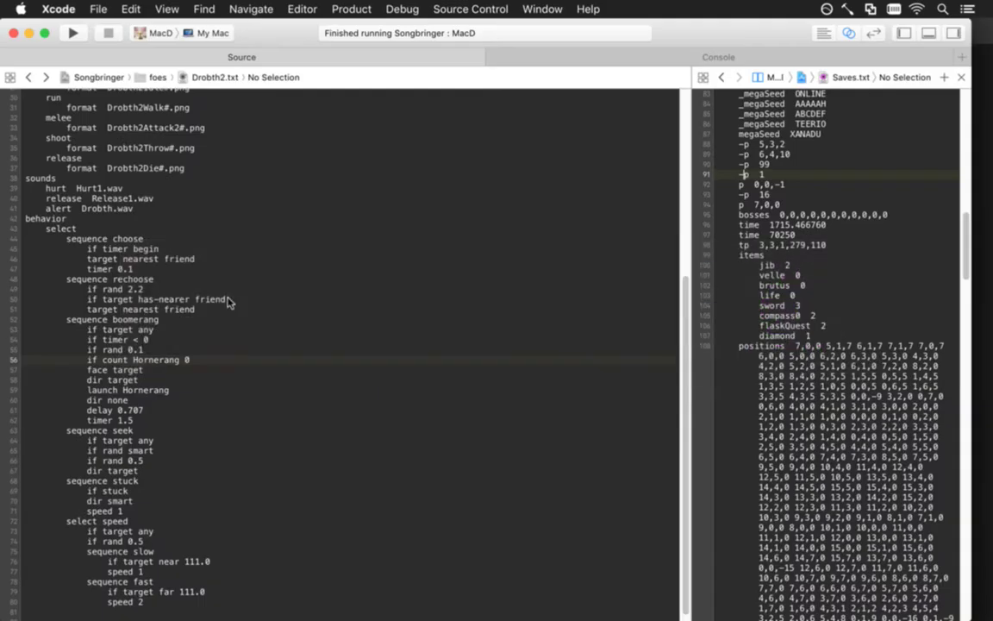
{"action": "left_click", "coordinate": [268, 385]}
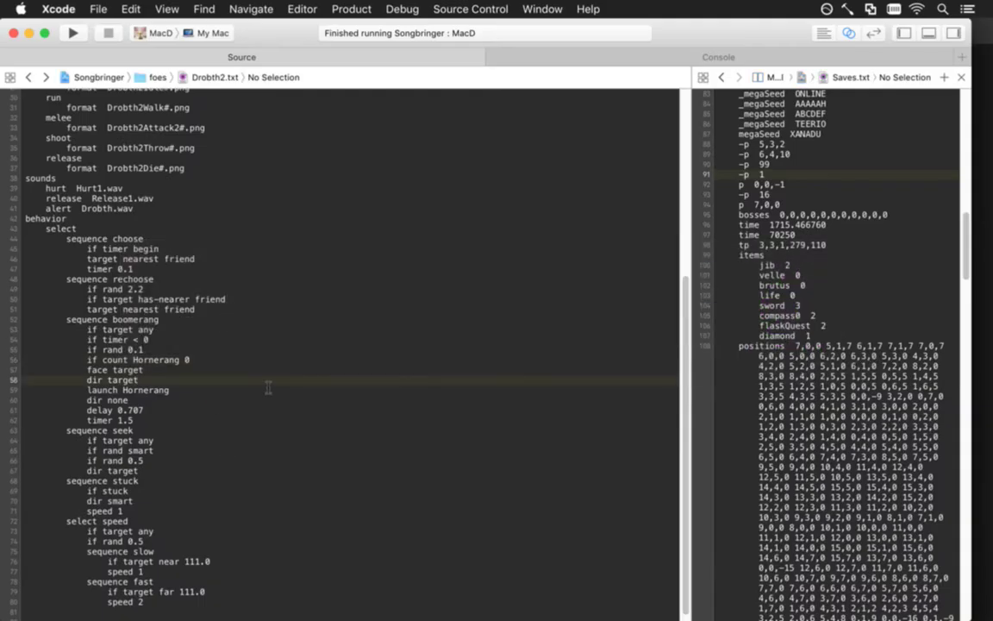
{"action": "key", "text": "super+shift+o"}
{"action": "type", "text": "setambie"}
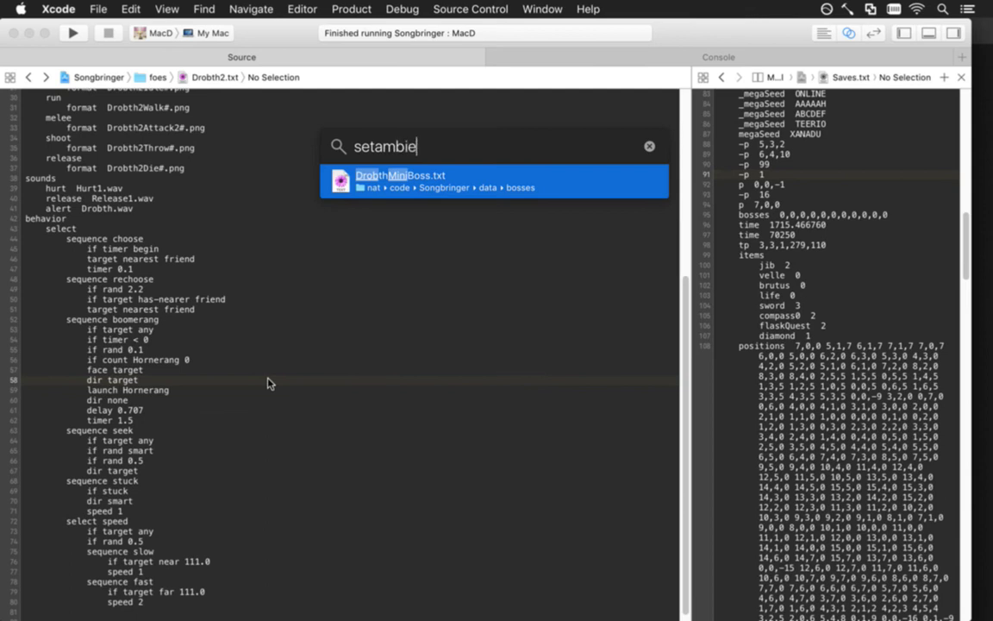
{"action": "key", "text": "Down"}
{"action": "key", "text": "Return"}
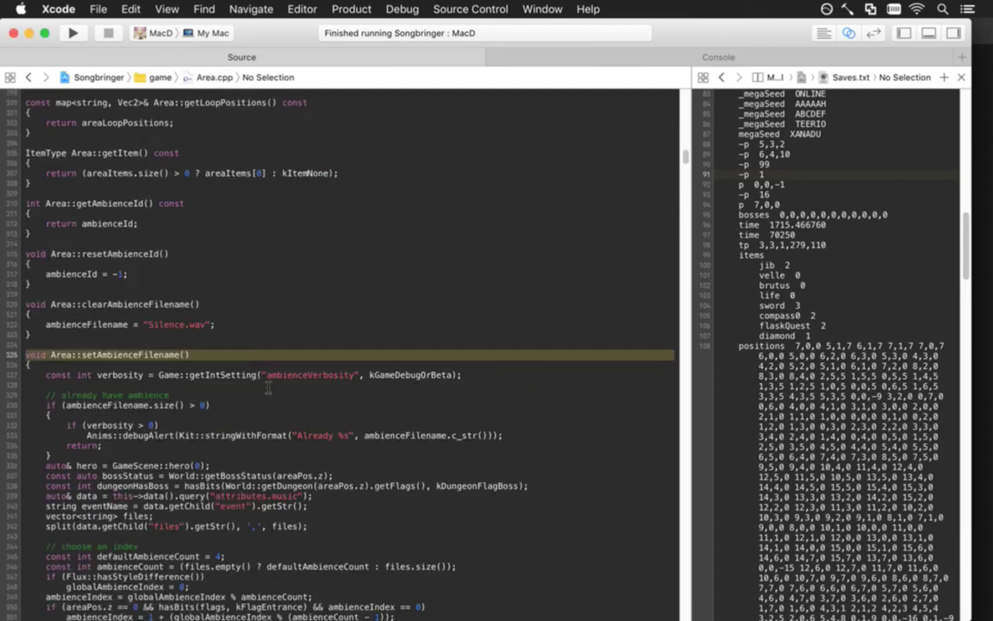
In the kPatternFoeCryo branch, duplicate the "SilenceStereo.wav" line and comment out the copy
{"action": "scroll", "coordinate": [269, 388], "scroll_direction": "down", "scroll_amount": 10}
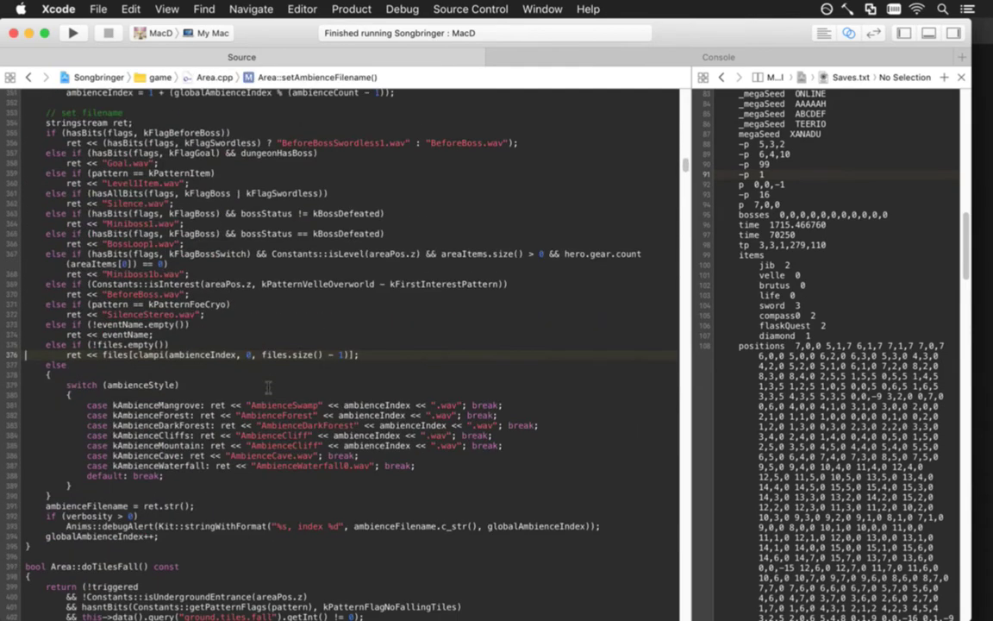
{"action": "key", "text": "Up"}
{"action": "key", "text": "Up"}
{"action": "key", "text": "Up"}
{"action": "key", "text": "Up"}
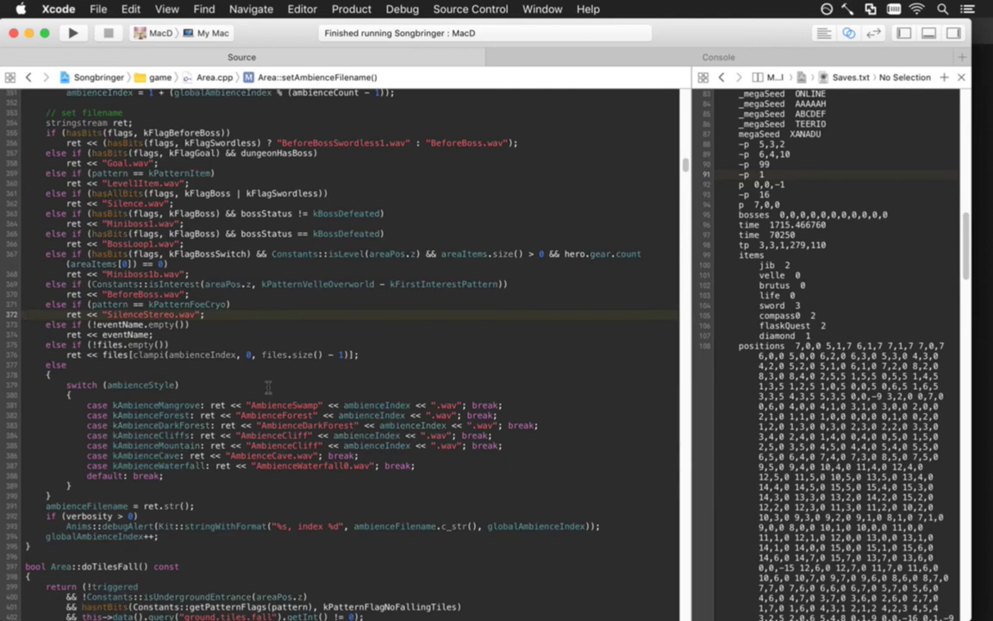
{"action": "key", "text": "super+Left"}
{"action": "key", "text": "shift+Down"}
{"action": "key", "text": "super+c"}
{"action": "key", "text": "super+v"}
{"action": "key", "text": "Right"}
{"action": "key", "text": "Right"}
{"action": "key", "text": "Right"}
{"action": "key", "text": "Right"}
{"action": "key", "text": "Right"}
{"action": "key", "text": "Right"}
{"action": "key", "text": "Right"}
{"action": "key", "text": "Right"}
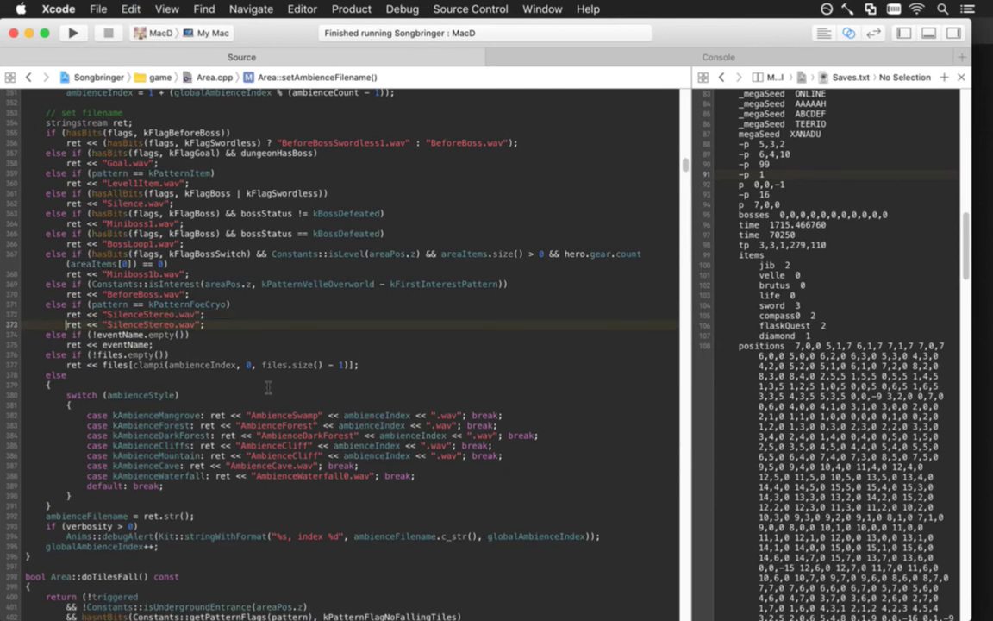
{"action": "key", "text": "super+slash"}
Change the active filename in the kPatternFoeCryo branch to "cryo1.wav", save the file, and run the project
{"action": "key", "text": "Up"}
{"action": "key", "text": "Right"}
{"action": "key", "text": "Right"}
{"action": "key", "text": "Right"}
{"action": "key", "text": "Right"}
{"action": "key", "text": "Right"}
{"action": "key", "text": "Right"}
{"action": "key", "text": "Right"}
{"action": "key", "text": "Right"}
{"action": "key", "text": "Delete"}
{"action": "key", "text": "Delete"}
{"action": "key", "text": "Delete"}
{"action": "key", "text": "Delete"}
{"action": "key", "text": "Delete"}
{"action": "key", "text": "Delete"}
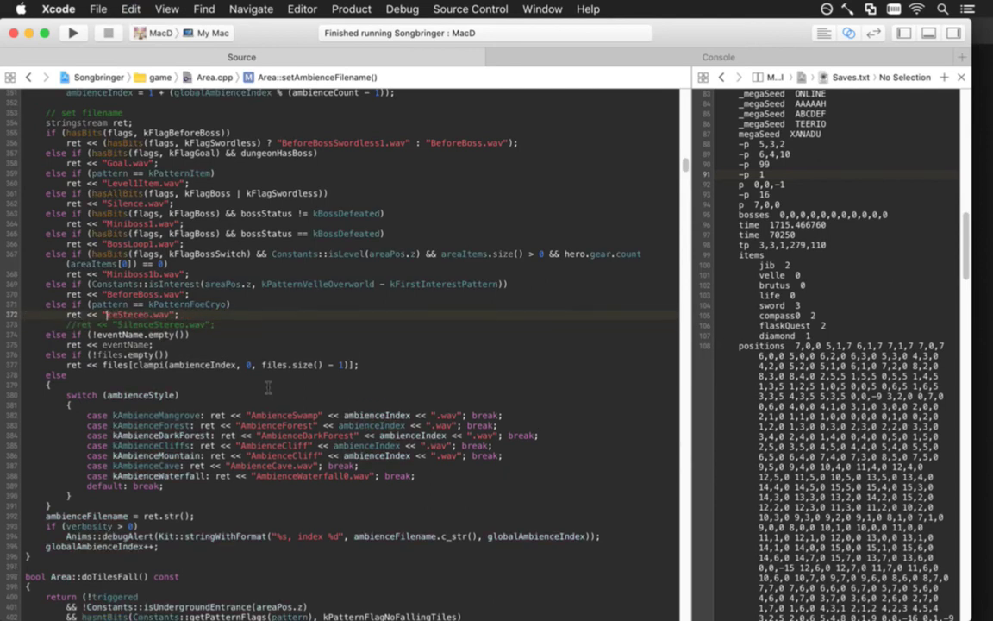
{"action": "key", "text": "Delete"}
{"action": "key", "text": "Delete"}
{"action": "key", "text": "Delete"}
{"action": "key", "text": "Delete"}
{"action": "key", "text": "Delete"}
{"action": "key", "text": "Delete"}
{"action": "key", "text": "Delete"}
{"action": "type", "text": "cryo"}
{"action": "key", "text": "super+s"}
{"action": "key", "text": "super+r"}
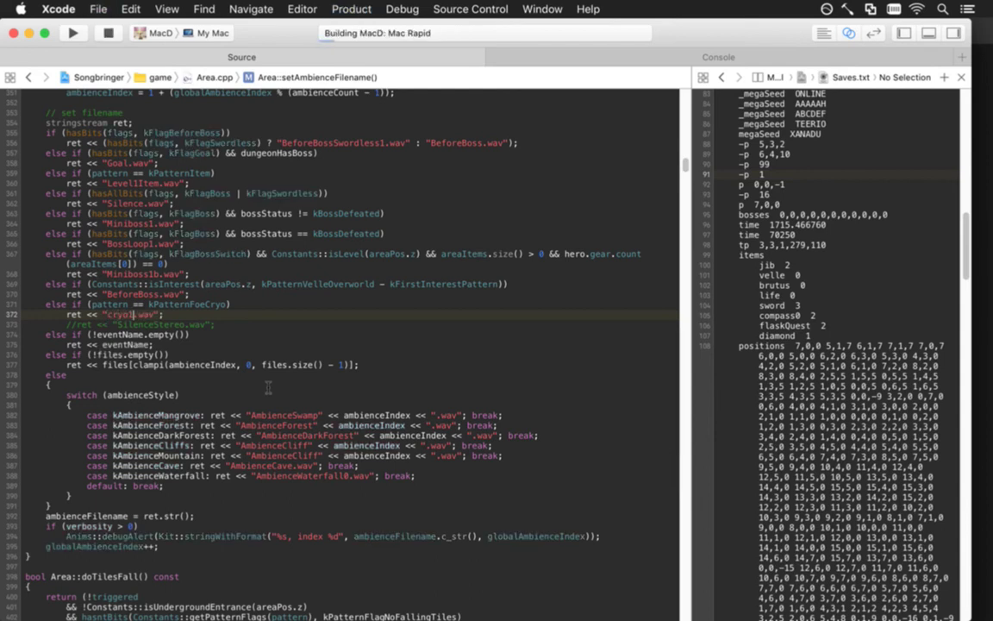
Stop the build, correct the filename to "Cryo1.wav", then rebuild, test the game and quit it
{"action": "left_click", "coordinate": [106, 33]}
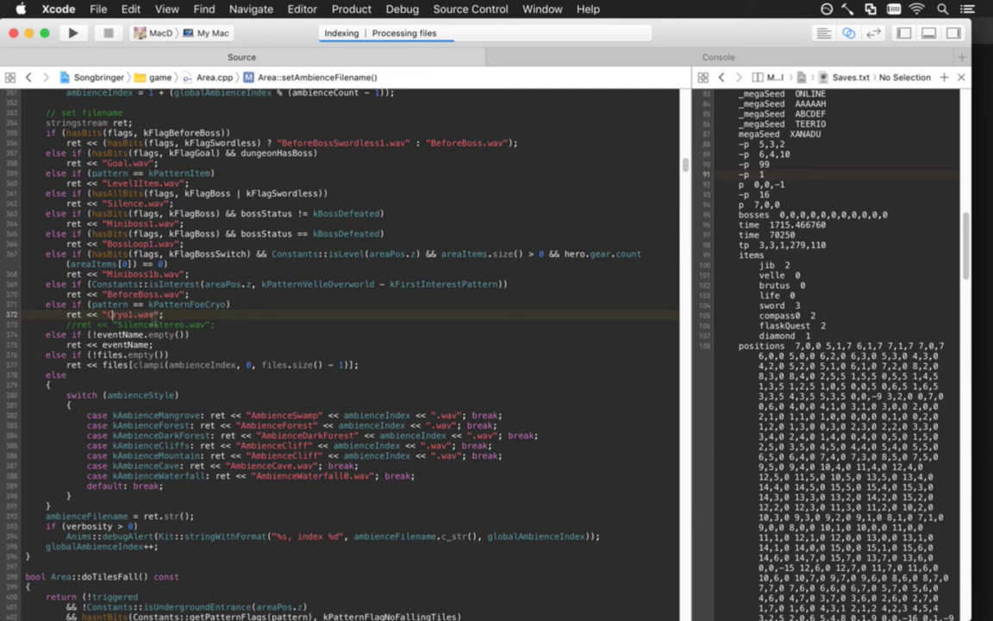
{"action": "key", "text": "Left"}
{"action": "key", "text": "Left"}
{"action": "key", "text": "Left"}
{"action": "key", "text": "Left"}
{"action": "key", "text": "Left"}
{"action": "key", "text": "Left"}
{"action": "key", "text": "Left"}
{"action": "key", "text": "Left"}
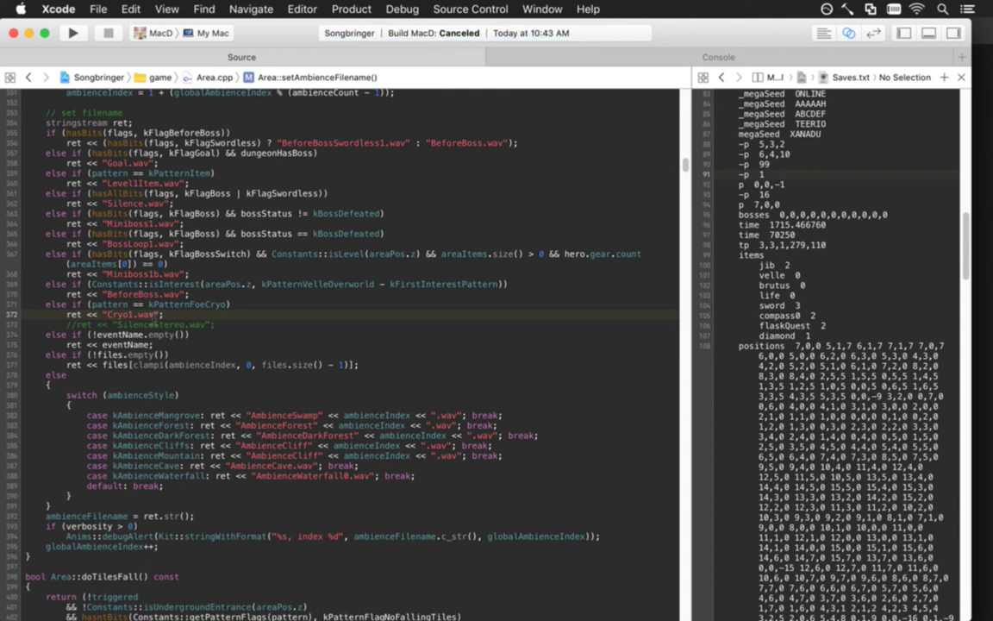
{"action": "left_click", "coordinate": [112, 314]}
{"action": "key", "text": "super+b"}
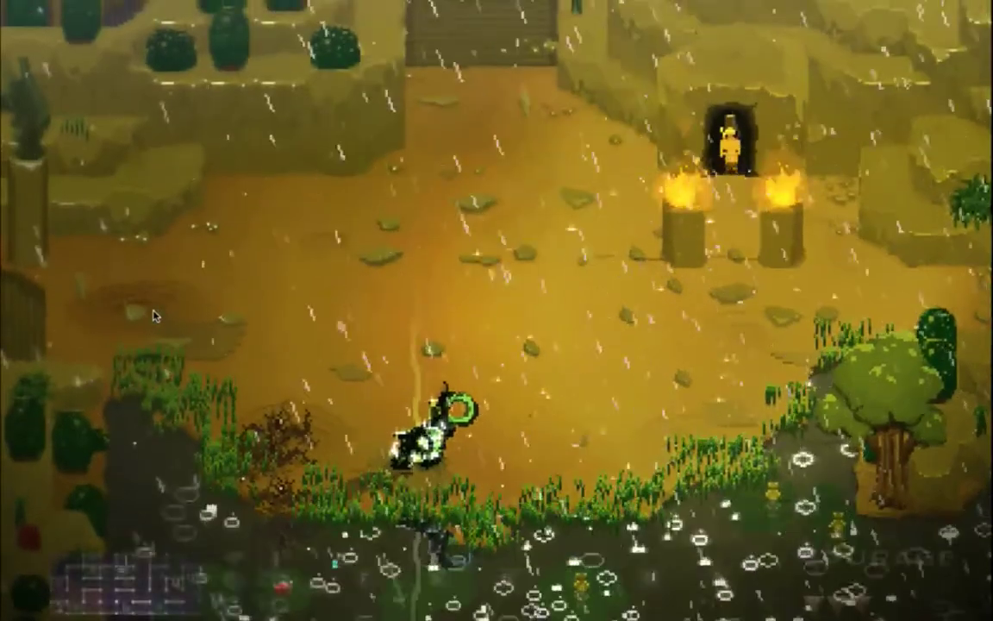
{"action": "key", "text": "super+q"}
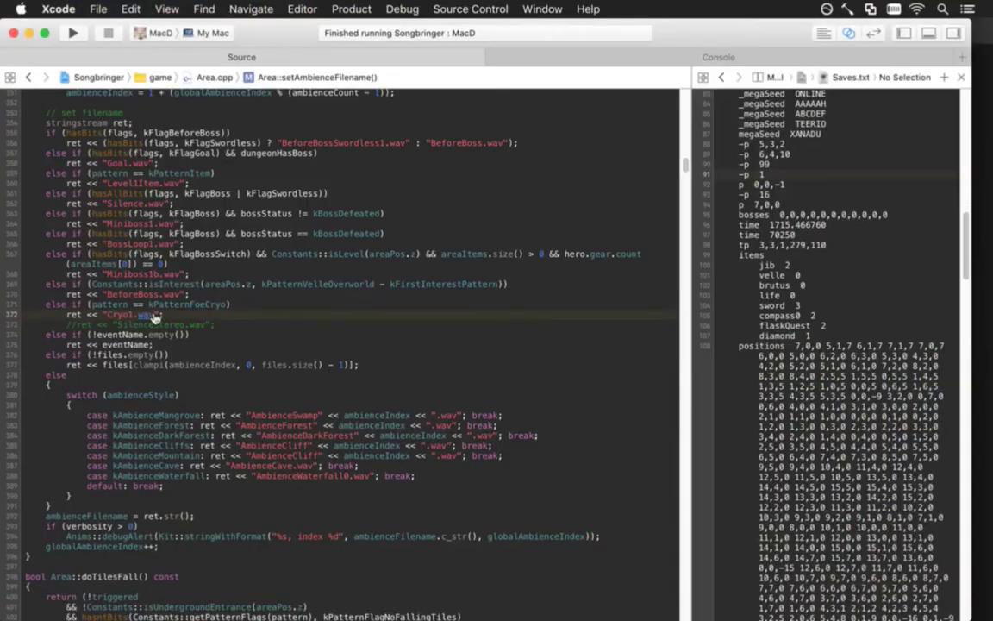
Comment out the "Cryo1.wav" line, reactivate the "SilenceStereo.wav" line in the kPatternFoeCryo branch, and save
{"action": "type", "text": "/"}
{"action": "key", "text": "Down"}
{"action": "key", "text": "BackSpace"}
{"action": "key", "text": "BackSpace"}
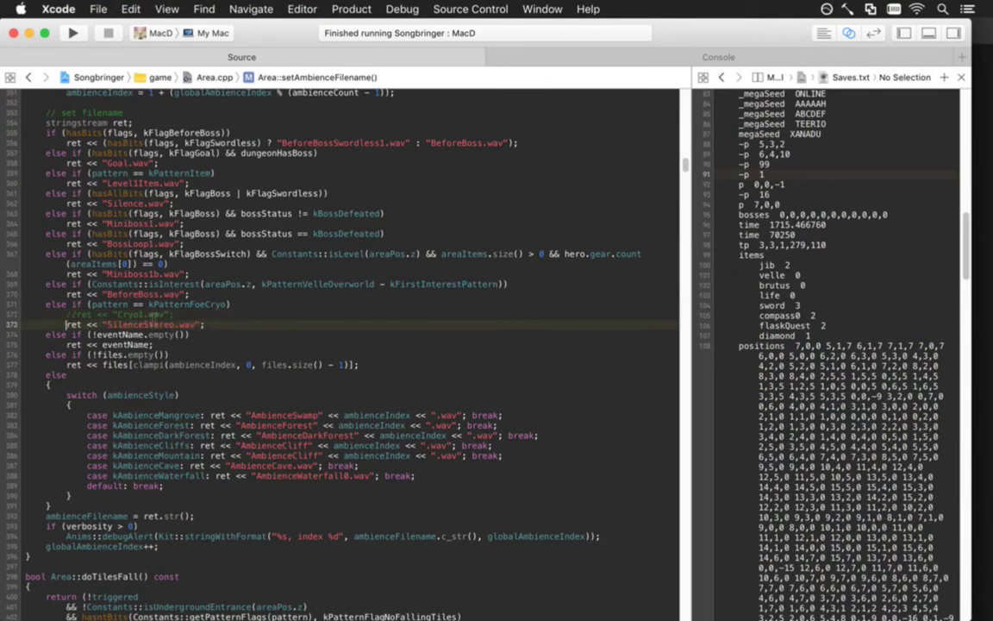
{"action": "key", "text": "super+s"}
Set maxFPS to 30 at the start of Saves.txt and save the file
{"action": "left_click", "coordinate": [783, 246]}
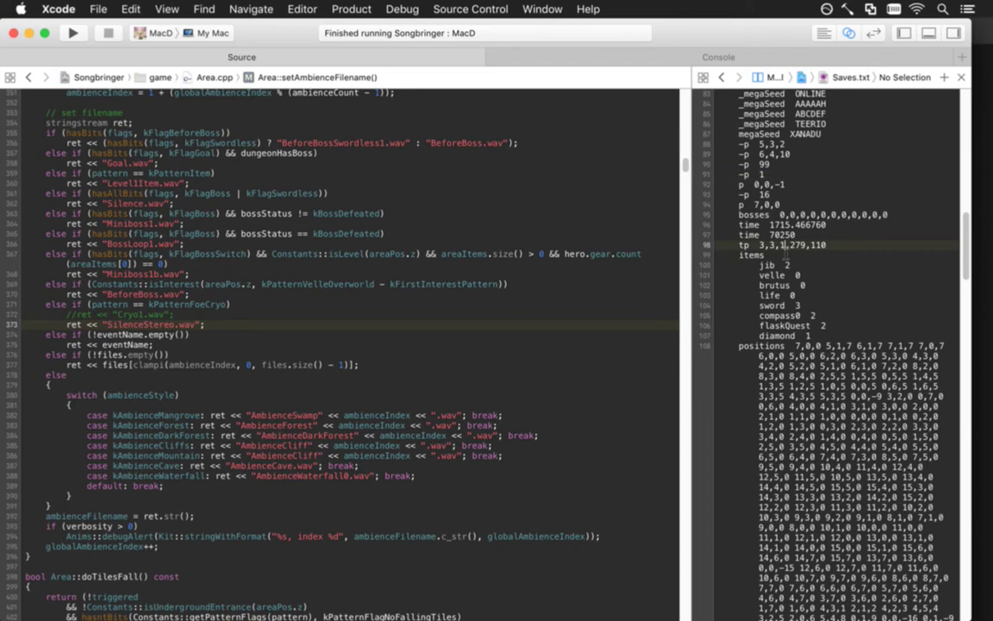
{"action": "key", "text": "ctrl+super+Left"}
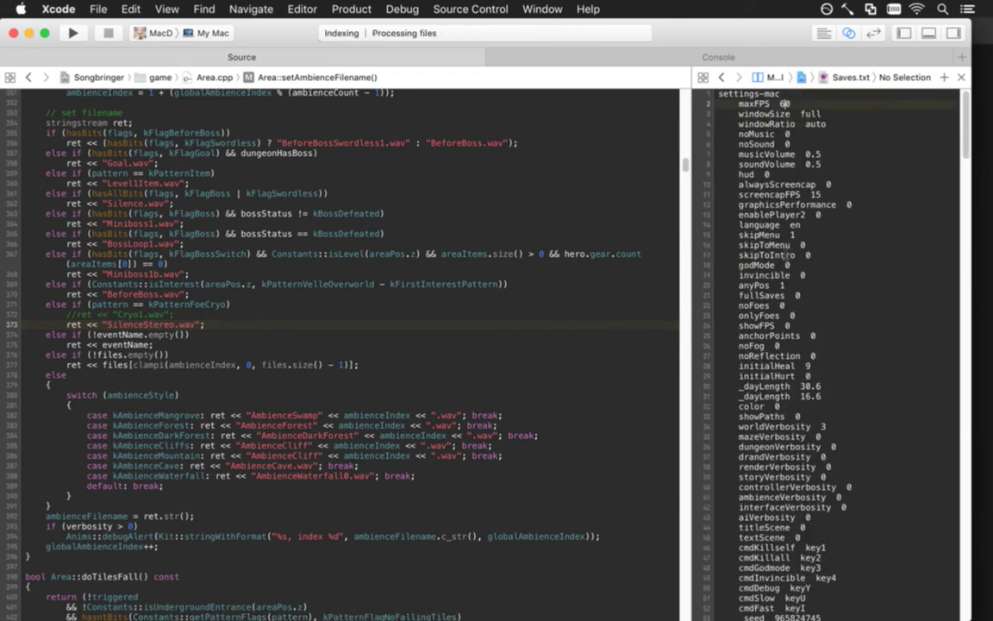
{"action": "key", "text": "super+s"}
Open Flux.cpp and search it from the beginning for "evilaw"
{"action": "left_click", "coordinate": [288, 338]}
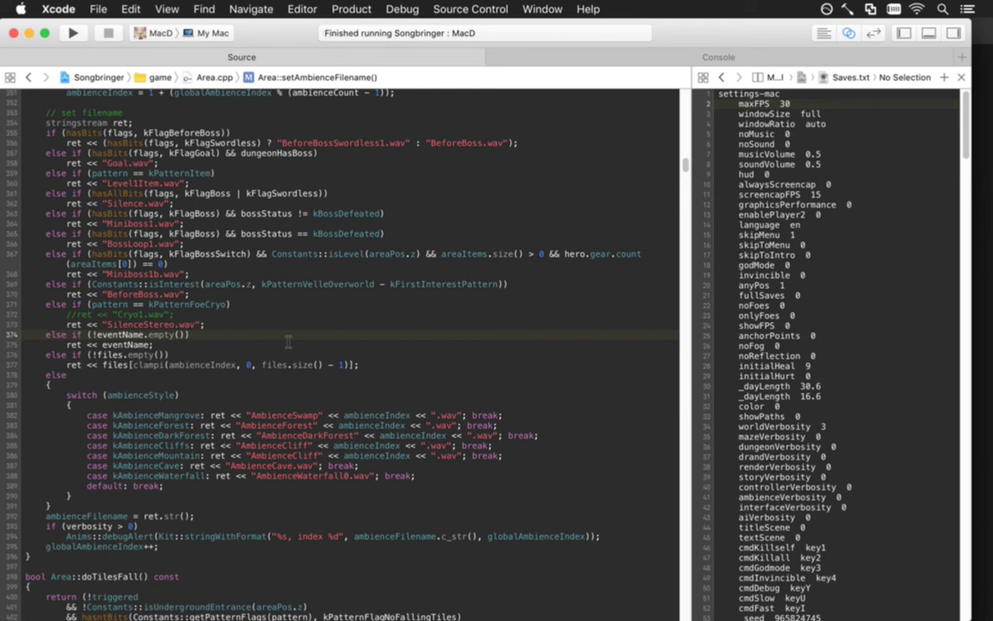
{"action": "key", "text": "super+shift+o"}
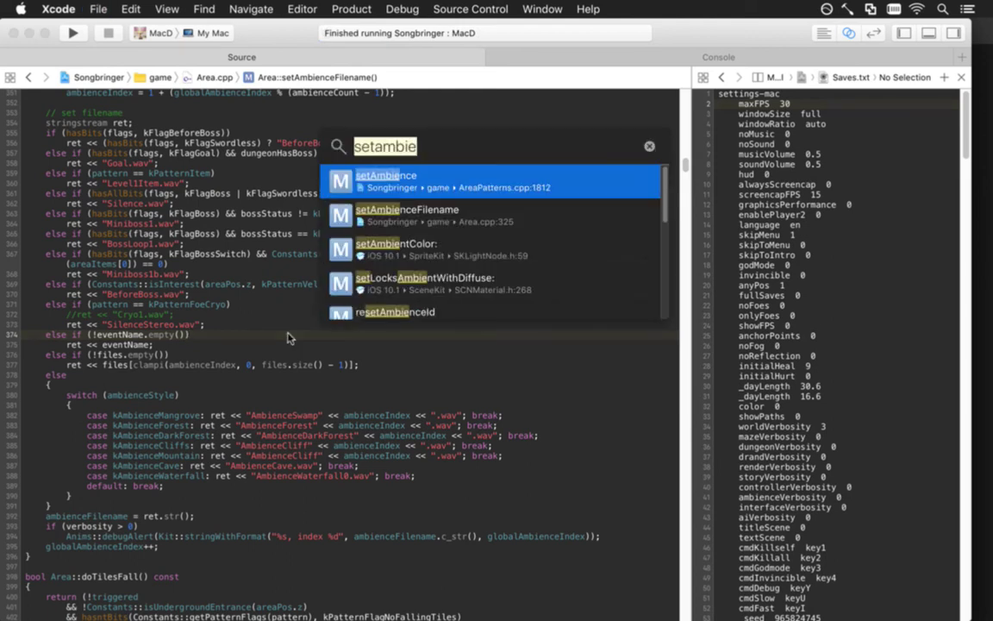
{"action": "type", "text": "flux"}
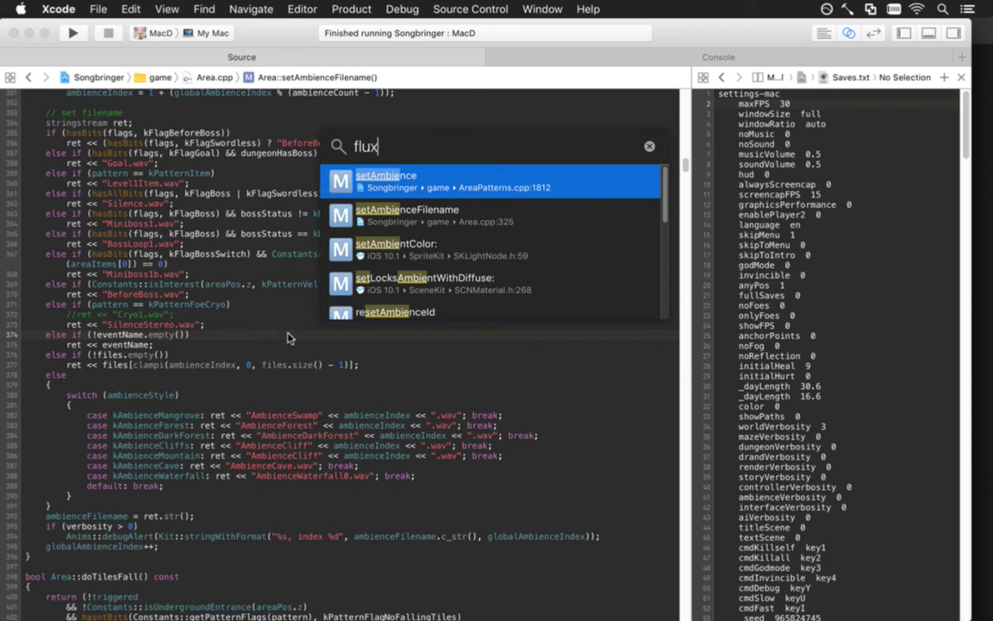
{"action": "key", "text": "Return"}
{"action": "key", "text": "super+Up"}
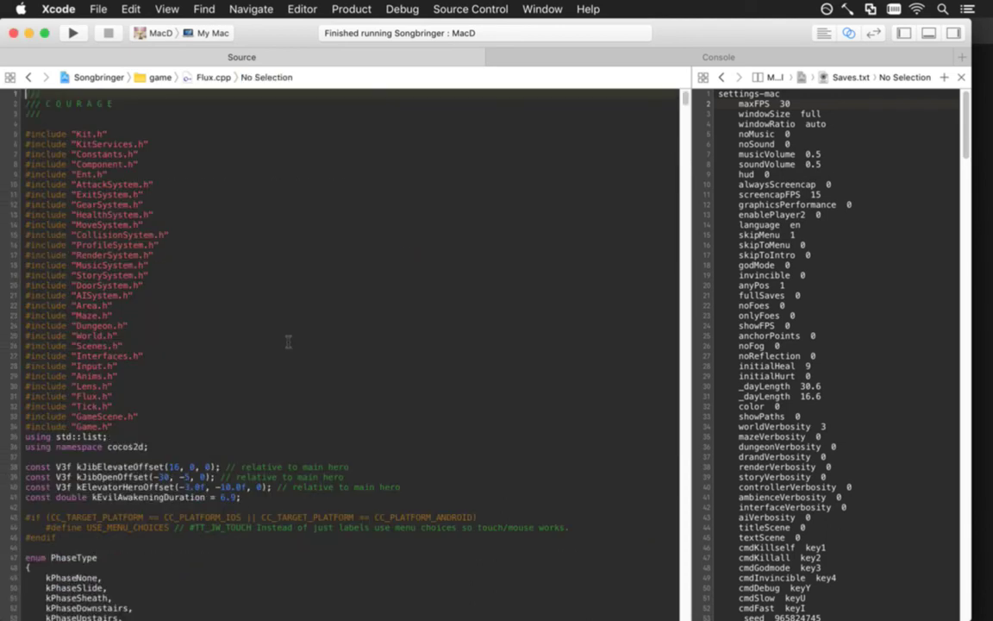
{"action": "key", "text": "super+f"}
{"action": "type", "text": "evilaw"}
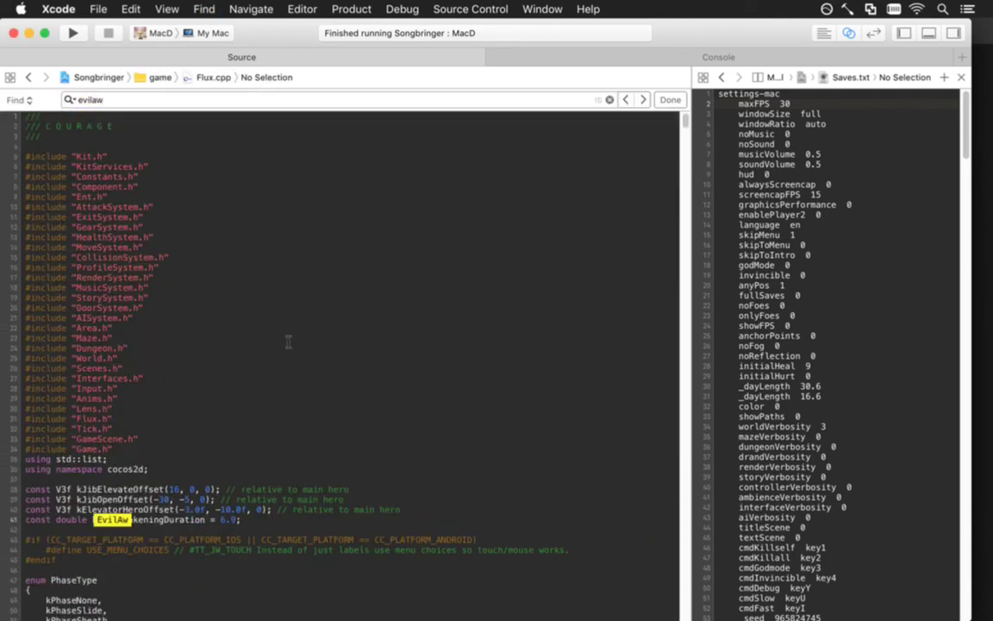
{"action": "type", "text": "k"}
{"action": "key", "text": "super+g"}
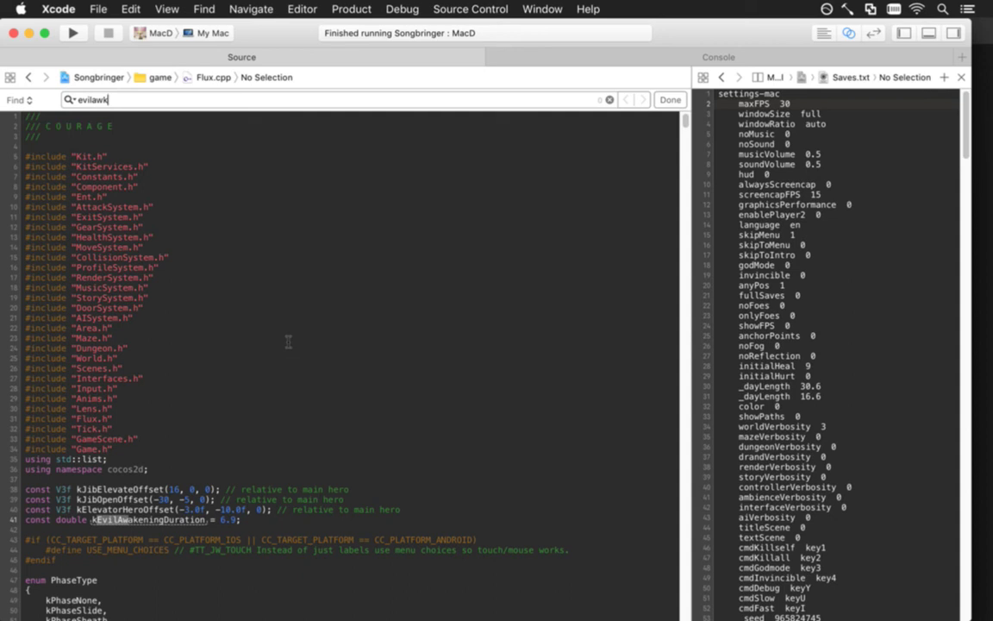
{"action": "key", "text": "Escape"}
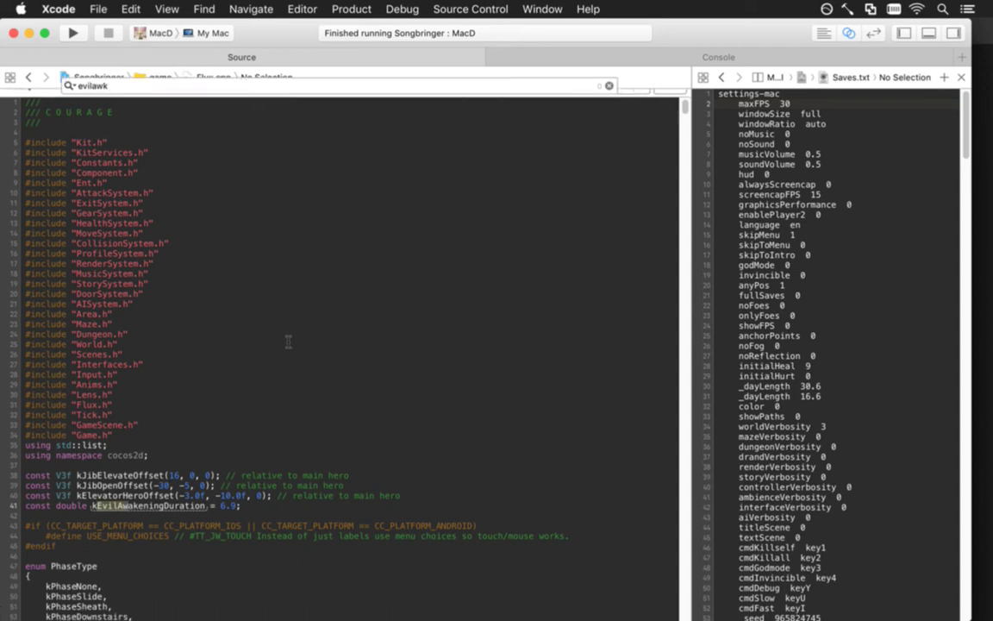
Look up the PhaseFadein class by name and open its definition in Flux.cpp
{"action": "key", "text": "super+l"}
{"action": "key", "text": "shift+super+o"}
{"action": "type", "text": "ph"}
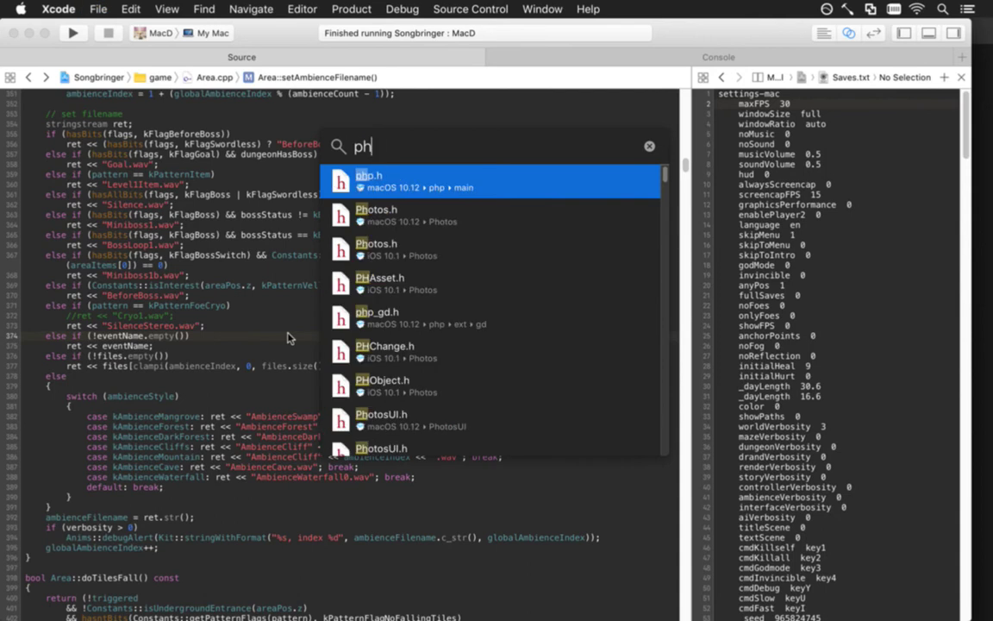
{"action": "type", "text": "fadin"}
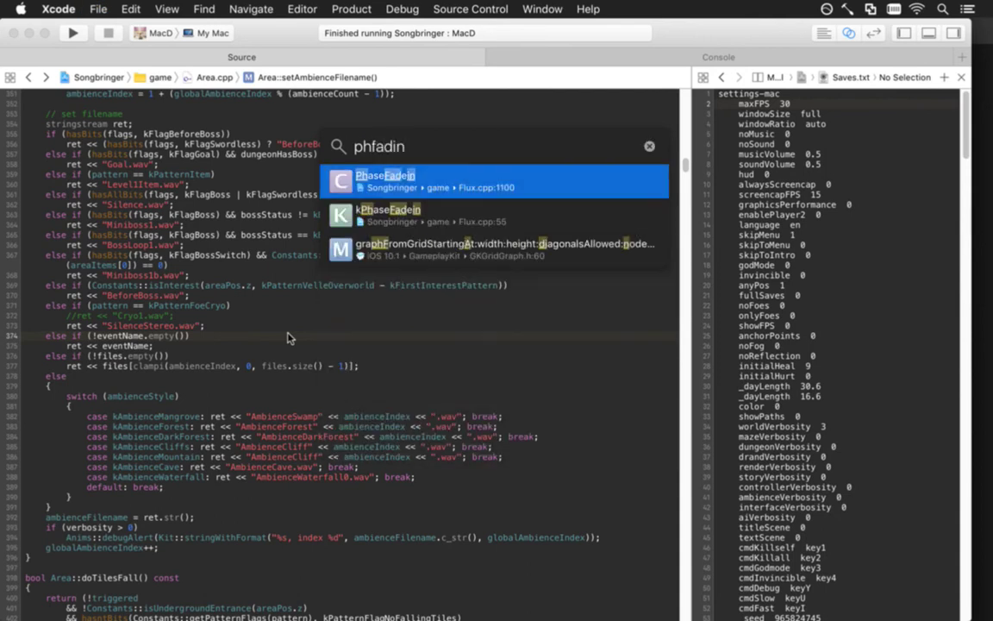
{"action": "key", "text": "Return"}
{"action": "key", "text": "alt+Page_Down"}
{"action": "key", "text": "alt+Page_Down"}
{"action": "key", "text": "alt+Page_Down"}
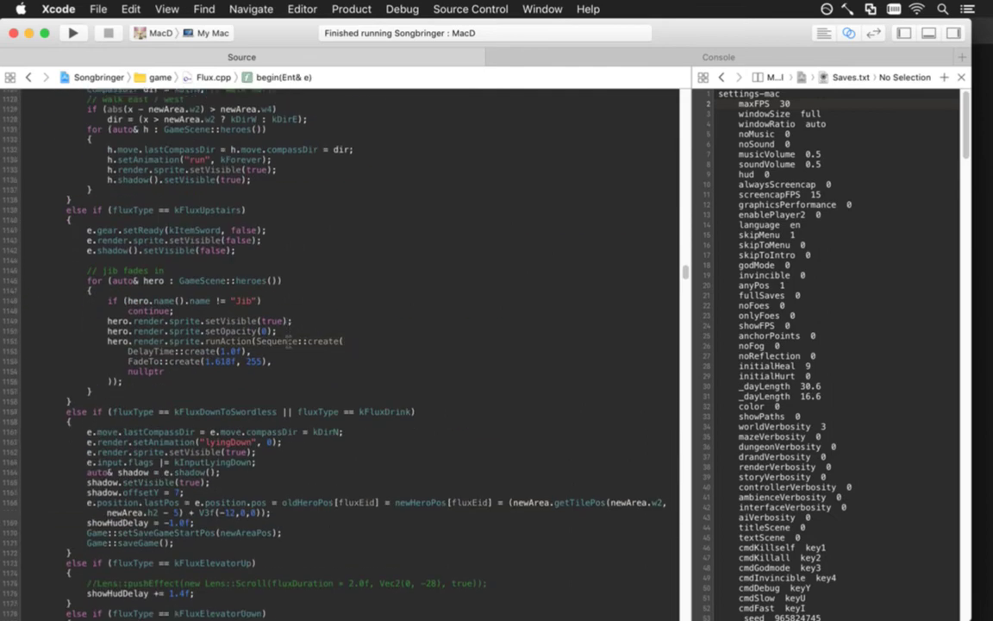
Duplicate the "EvilAwakening.wav" playSound line in the kPatternFoeCryo branch of PhaseFadein's begin function
{"action": "scroll", "coordinate": [288, 342], "scroll_direction": "down", "scroll_amount": 2}
{"action": "key", "text": "Up"}
{"action": "key", "text": "Up"}
{"action": "key", "text": "Up"}
{"action": "key", "text": "Up"}
{"action": "key", "text": "Up"}
{"action": "key", "text": "Up"}
{"action": "key", "text": "Up"}
{"action": "key", "text": "Up"}
{"action": "key", "text": "Up"}
{"action": "key", "text": "Up"}
{"action": "key", "text": "Up"}
{"action": "key", "text": "Up"}
{"action": "key", "text": "Up"}
{"action": "key", "text": "Up"}
{"action": "key", "text": "Up"}
{"action": "key", "text": "Up"}
{"action": "key", "text": "Up"}
{"action": "key", "text": "Up"}
{"action": "key", "text": "Up"}
{"action": "key", "text": "Up"}
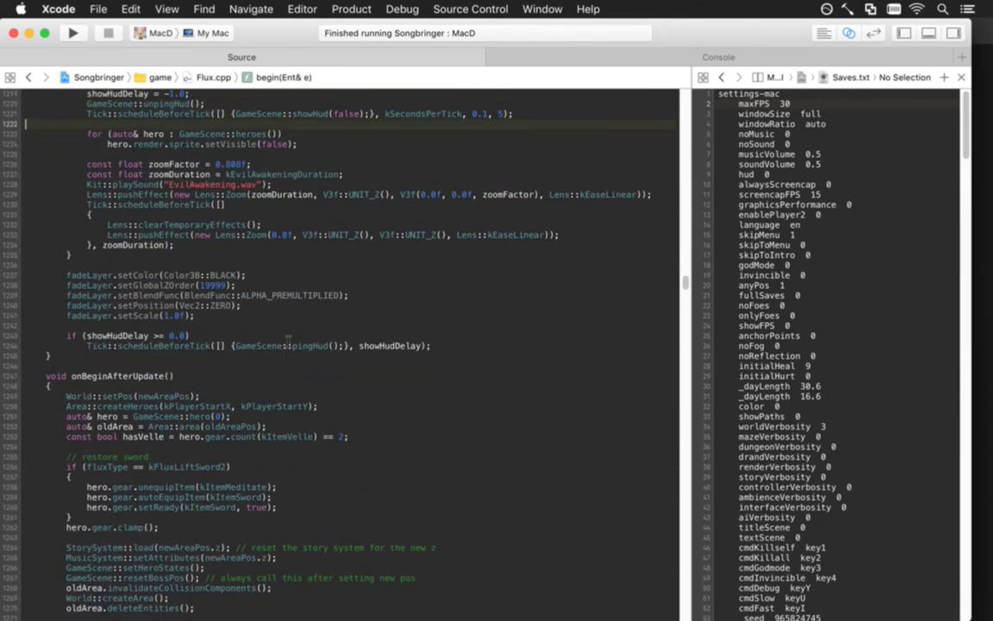
{"action": "key", "text": "Down"}
{"action": "key", "text": "Down"}
{"action": "key", "text": "Down"}
{"action": "key", "text": "Down"}
{"action": "key", "text": "Down"}
{"action": "key", "text": "Down"}
{"action": "key", "text": "Down"}
{"action": "key", "text": "Right"}
{"action": "key", "text": "Right"}
{"action": "key", "text": "Right"}
{"action": "key", "text": "Right"}
{"action": "key", "text": "Right"}
{"action": "key", "text": "Right"}
{"action": "key", "text": "Right"}
{"action": "key", "text": "Right"}
{"action": "key", "text": "Right"}
{"action": "key", "text": "Right"}
{"action": "key", "text": "Right"}
{"action": "key", "text": "Right"}
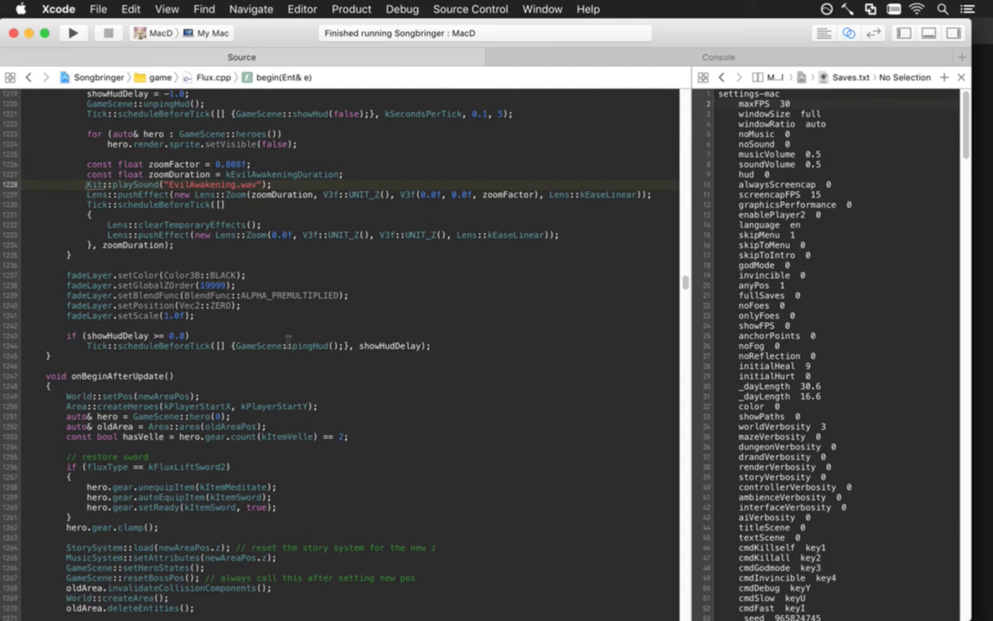
{"action": "key", "text": "super+Left"}
{"action": "key", "text": "shift+Down"}
{"action": "key", "text": "super+d"}
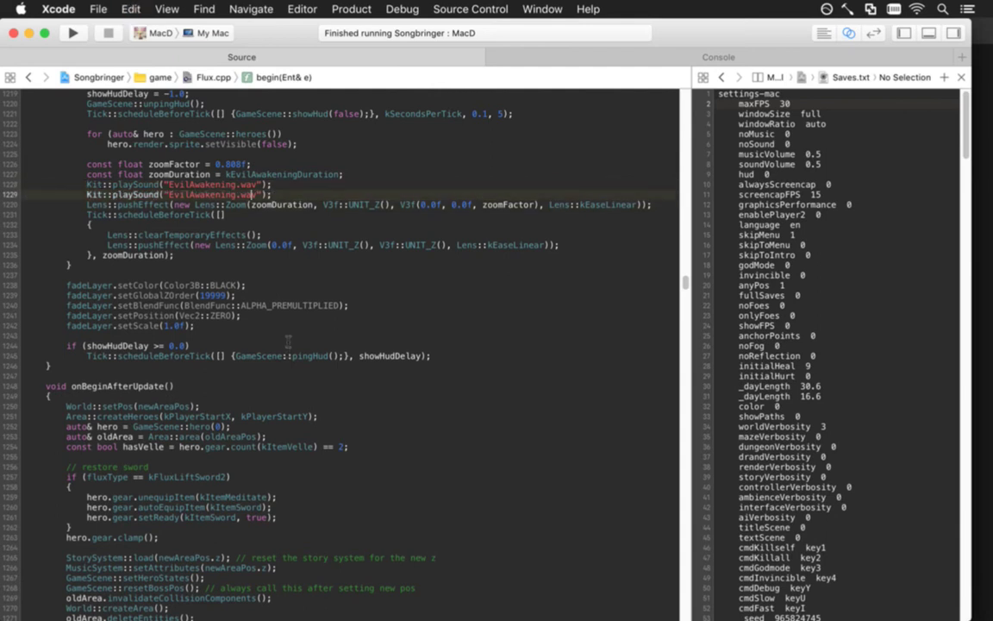
Change the sound file in the duplicated playSound line to "Cryo1.wav" and build and run the game
{"action": "key", "text": "Left"}
{"action": "key", "text": "alt+Right"}
{"action": "key", "text": "alt+Right"}
{"action": "key", "text": "alt+Right"}
{"action": "key", "text": "BackSpace"}
{"action": "key", "text": "BackSpace"}
{"action": "key", "text": "BackSpace"}
{"action": "key", "text": "BackSpace"}
{"action": "key", "text": "BackSpace"}
{"action": "key", "text": "BackSpace"}
{"action": "key", "text": "BackSpace"}
{"action": "key", "text": "BackSpace"}
{"action": "key", "text": "BackSpace"}
{"action": "key", "text": "BackSpace"}
{"action": "key", "text": "BackSpace"}
{"action": "key", "text": "BackSpace"}
{"action": "key", "text": "BackSpace"}
{"action": "type", "text": "Cryo1"}
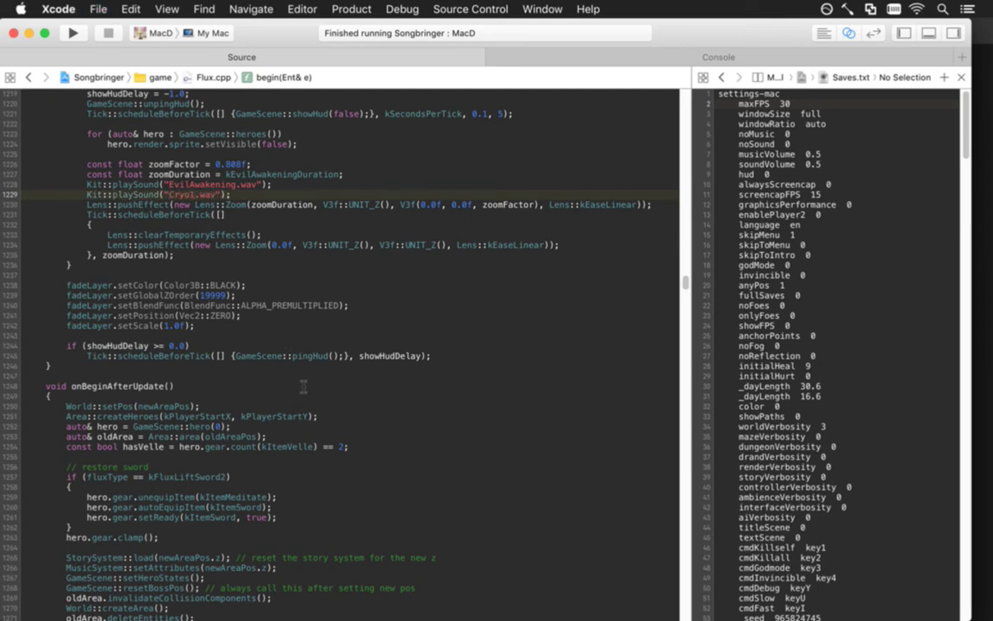
{"action": "key", "text": "super+r"}
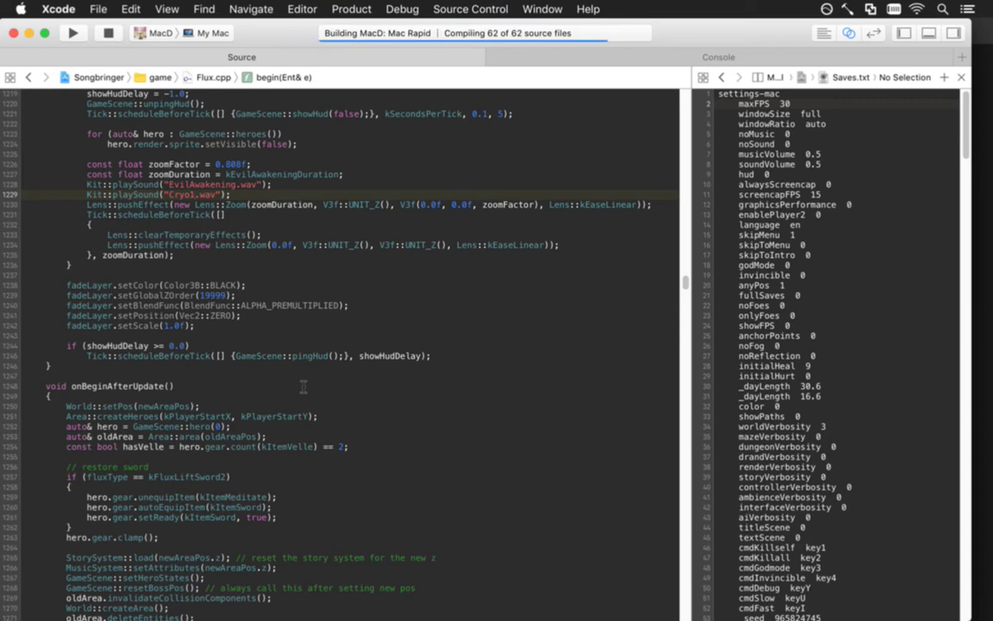
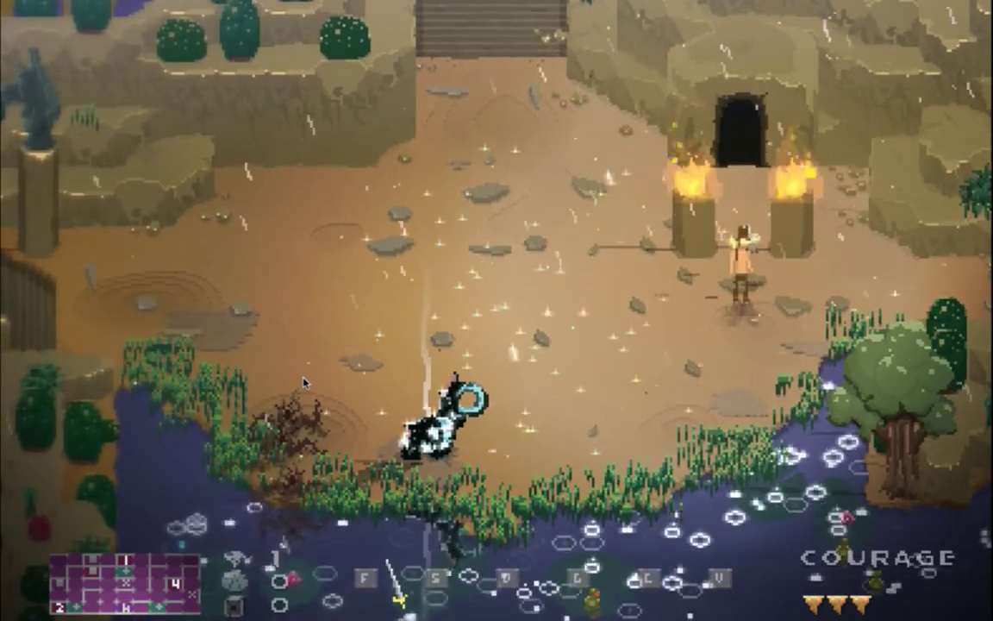
Return to Xcode and comment out the "EvilAwakening.wav" playSound line in the kPatternFoeCryo branch
{"action": "key", "text": "super+Tab"}
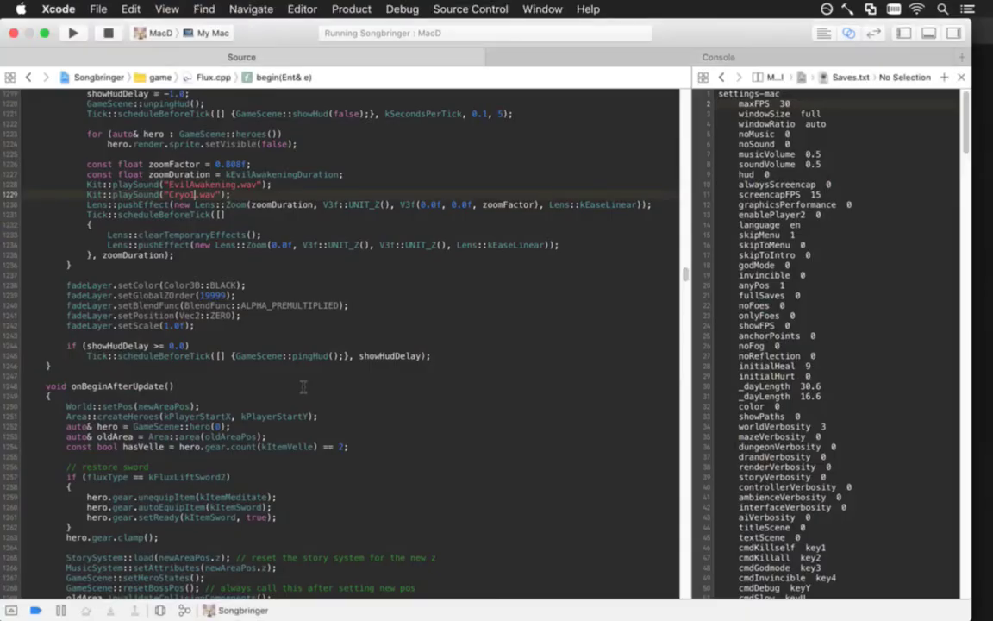
{"action": "key", "text": "Up"}
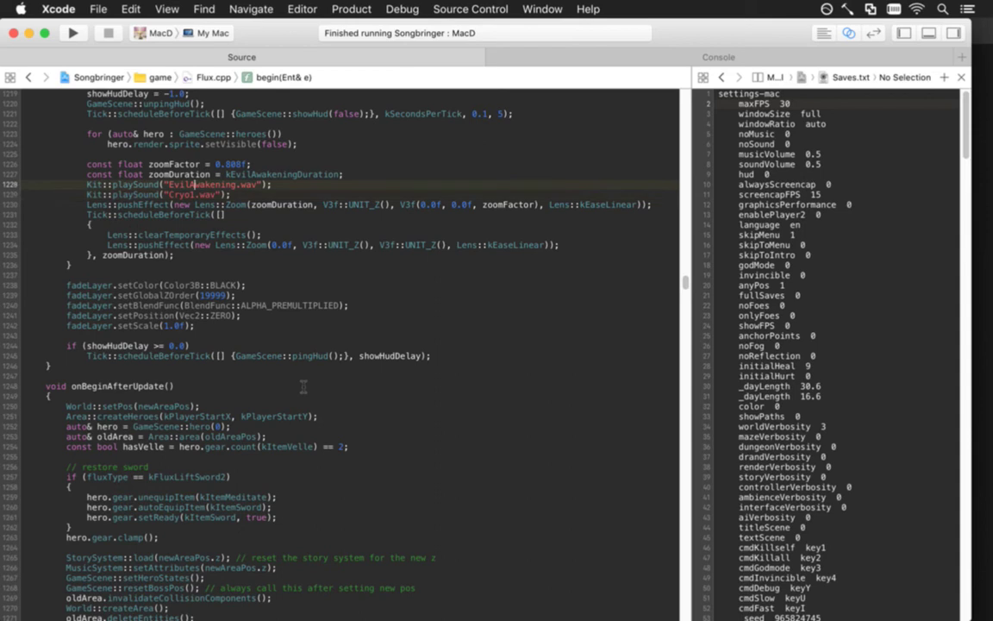
{"action": "key", "text": "super+slash"}
Search Flux.cpp for "evil with its leading quotation mark and comment out the "EvilAwakening.wav" playSound line in PhaseEvilAwakening
{"action": "key", "text": "super+f"}
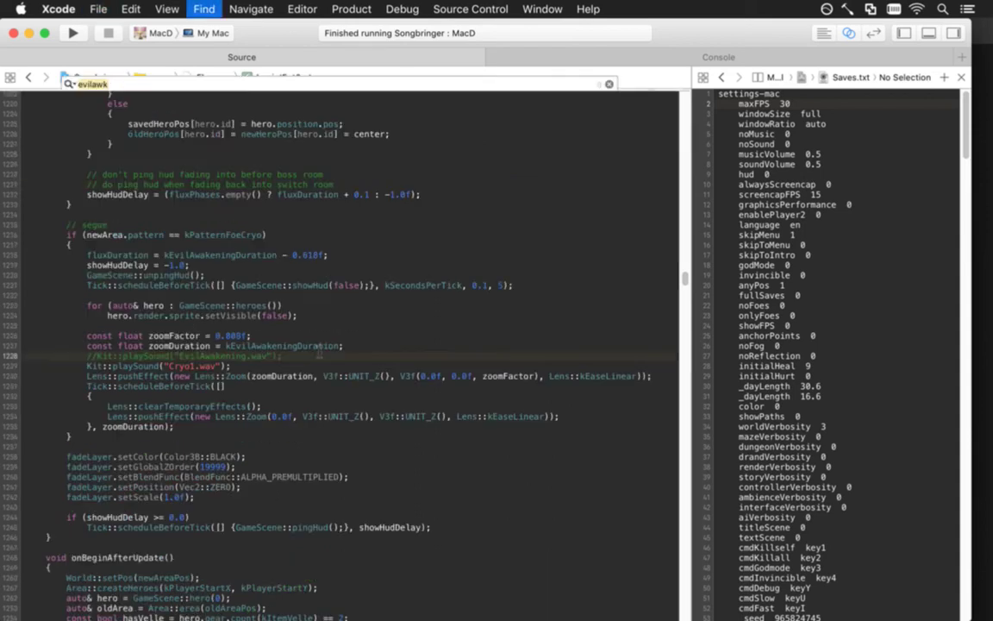
{"action": "key", "text": "BackSpace"}
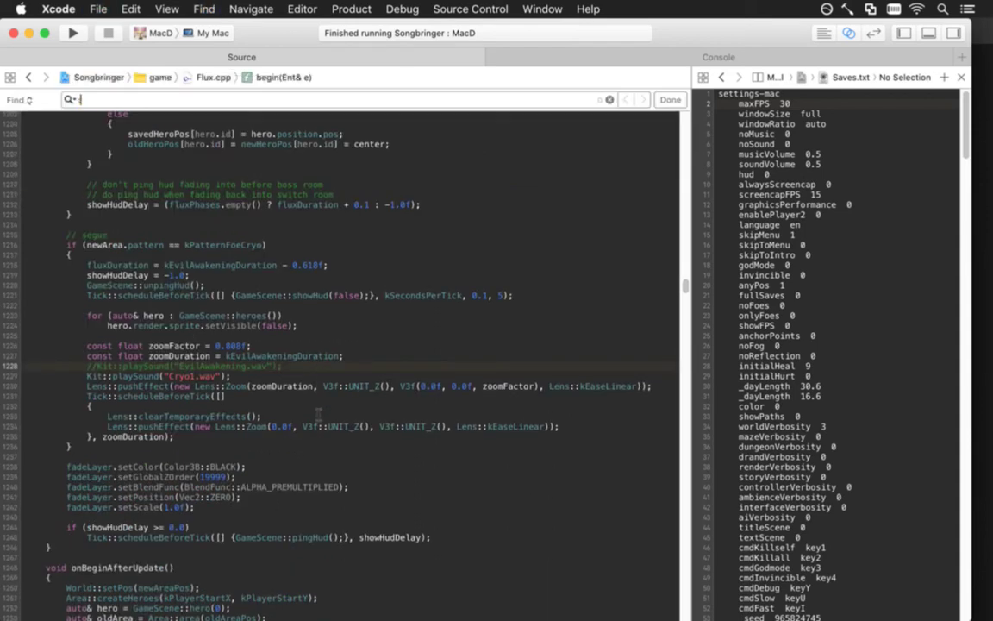
{"action": "type", "text": "\"evil"}
{"action": "key", "text": "Return"}
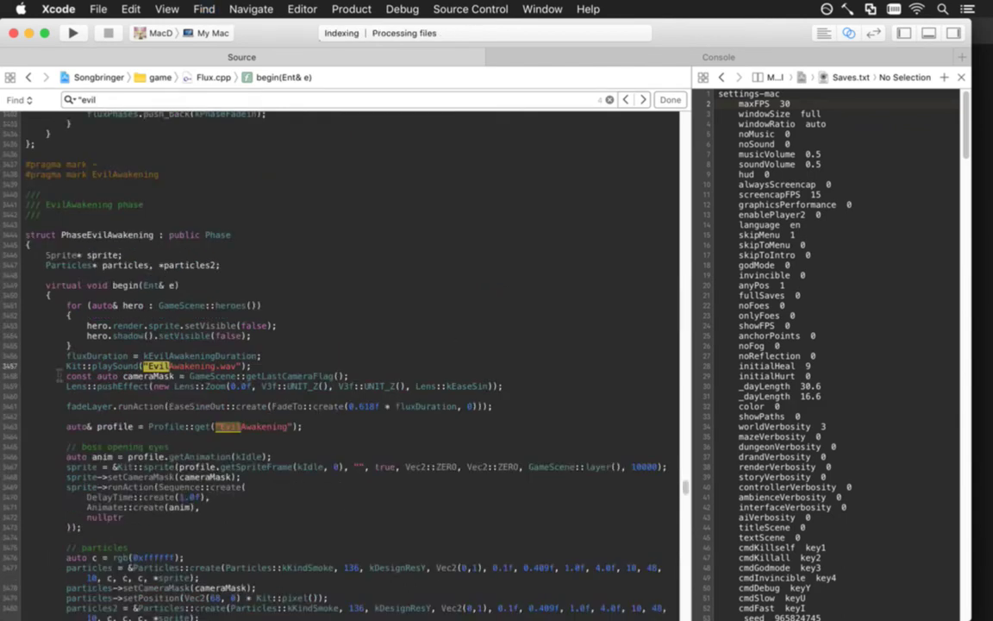
{"action": "left_click", "coordinate": [62, 369]}
{"action": "type", "text": "//"}
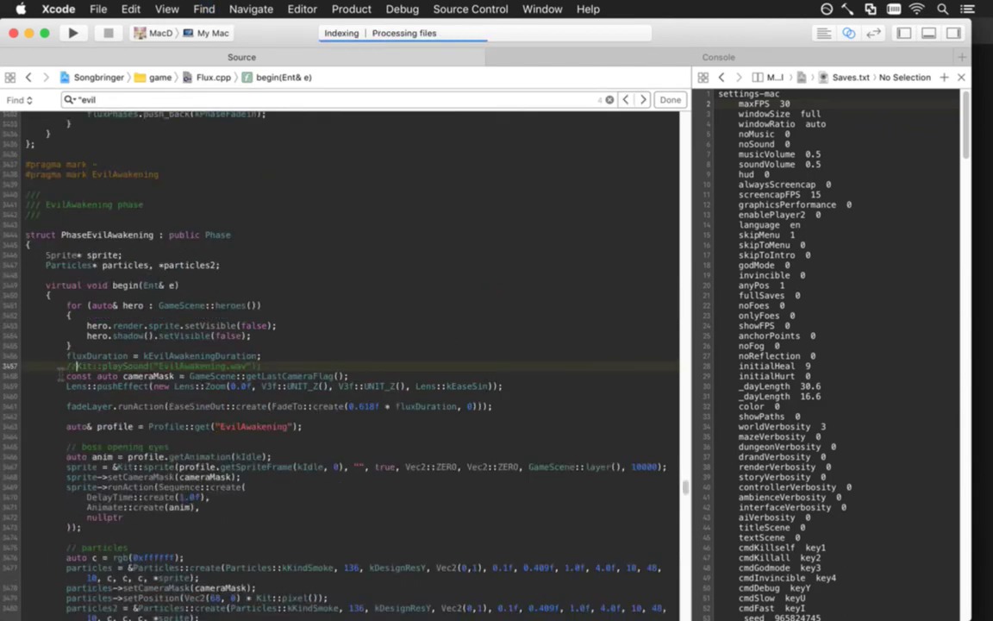
Check the next two "evil matches in Flux.cpp and save the file
{"action": "key", "text": "super+g"}
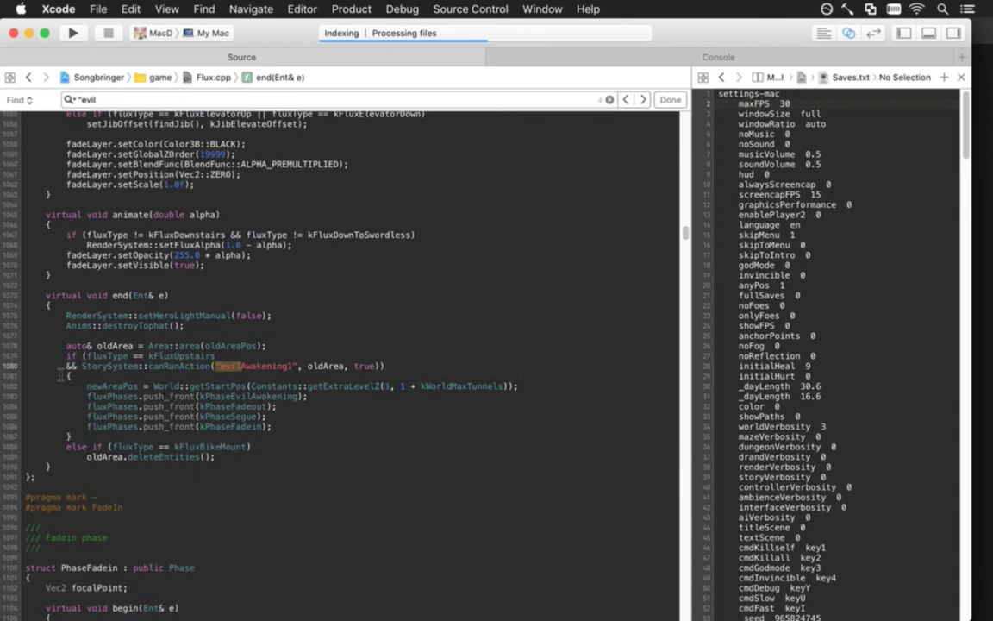
{"action": "key", "text": "super+g"}
{"action": "key", "text": "super+s"}
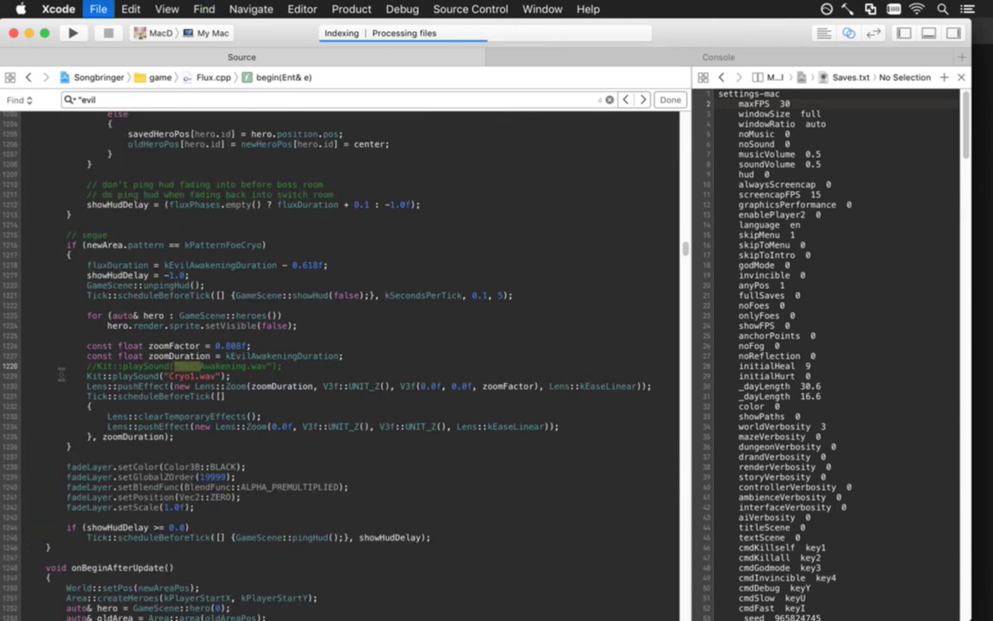
Switch to Live and save the Cryo set under the new name CryoSegue in the Songbringer folder
{"action": "key", "text": "super+Tab"}
{"action": "key", "text": "super+Tab"}
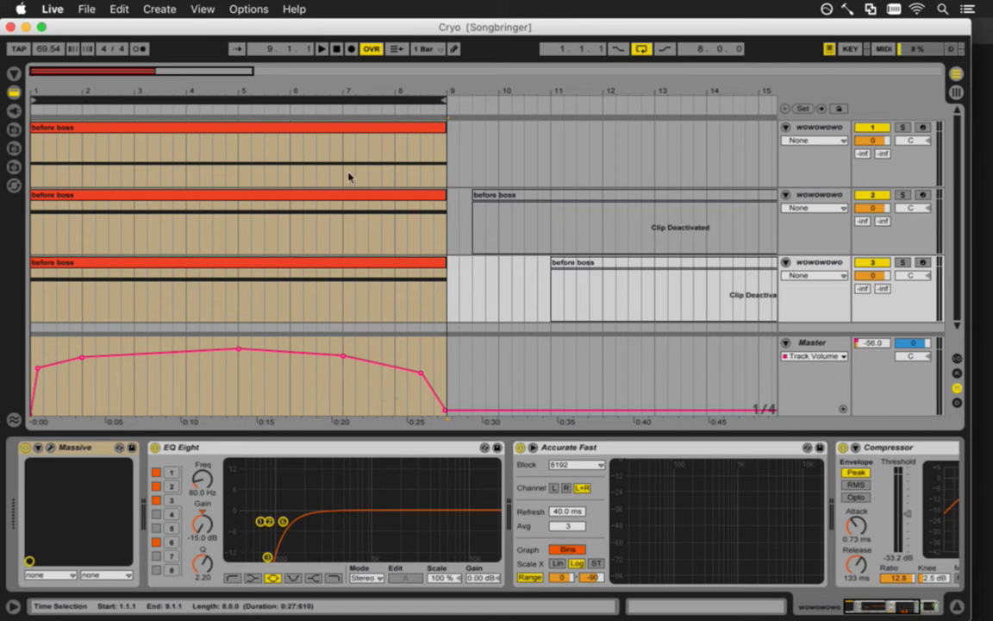
{"action": "left_click", "coordinate": [86, 12]}
{"action": "left_click", "coordinate": [144, 149]}
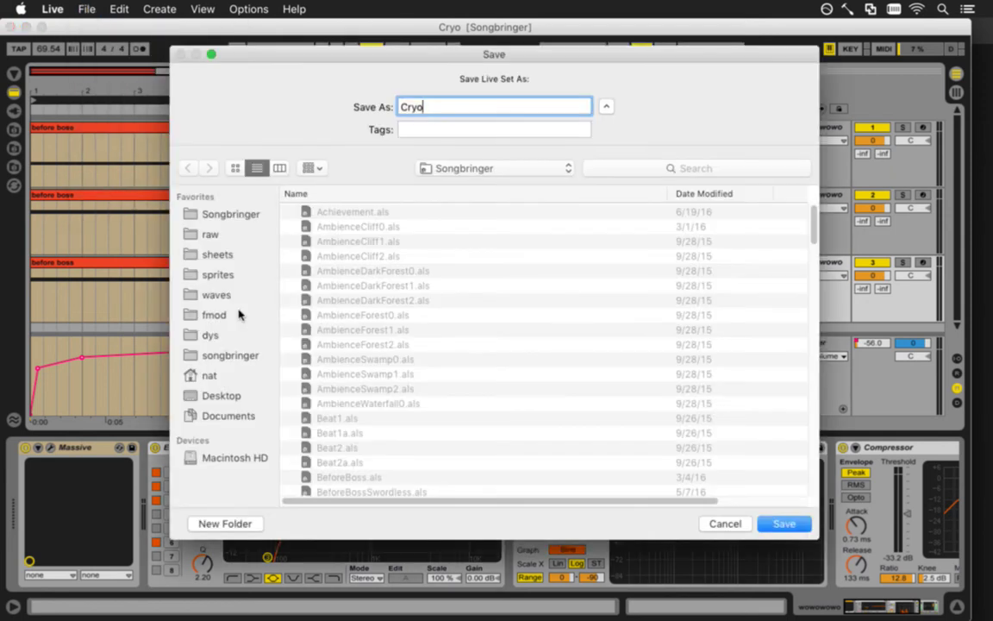
{"action": "type", "text": "Segue"}
{"action": "key", "text": "Return"}
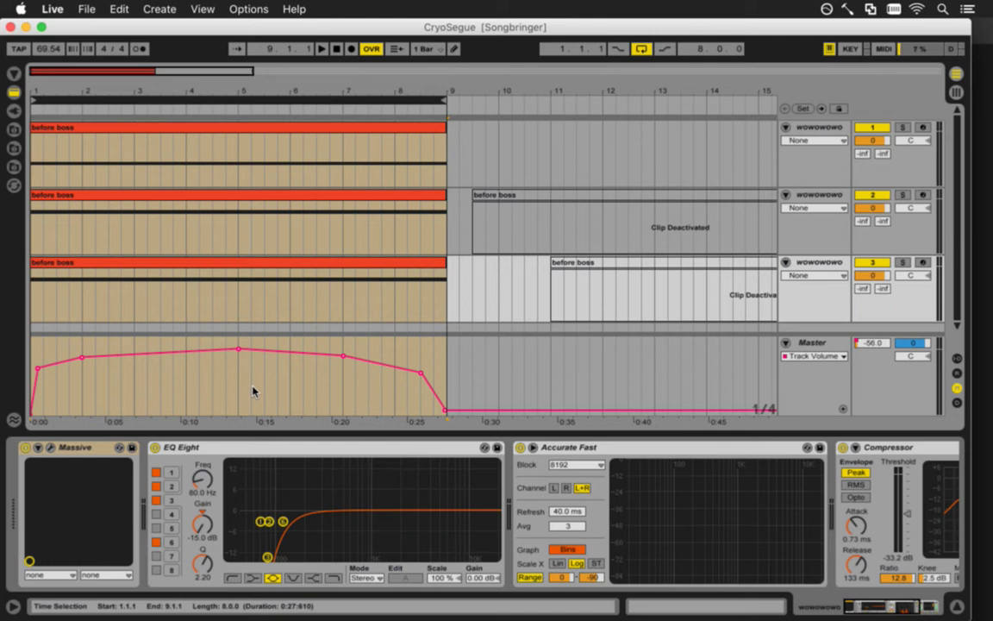
Multiply 6.9 by 2 in Calculator and return to the CryoSegue set in Live
{"action": "left_click_drag", "start_coordinate": [137, 93], "coordinate": [137, 97]}
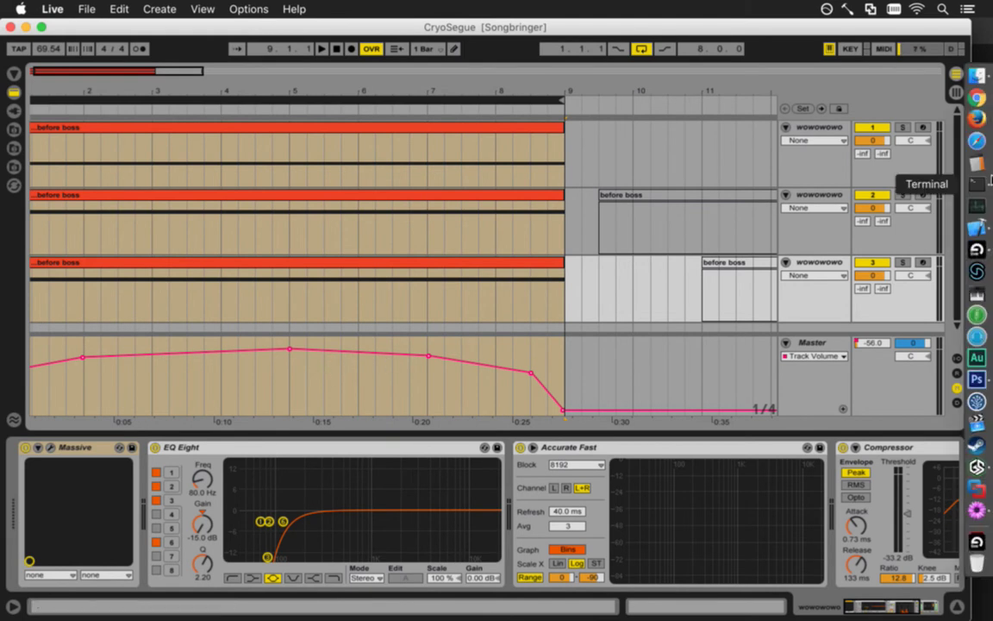
{"action": "left_click", "coordinate": [967, 160]}
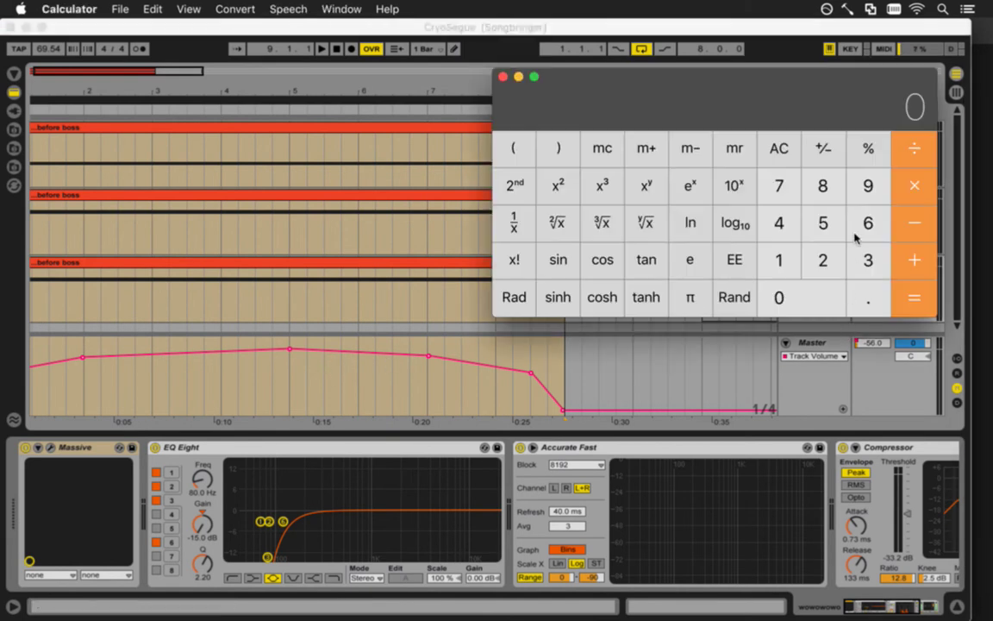
{"action": "left_click", "coordinate": [857, 231]}
{"action": "left_click", "coordinate": [866, 292]}
{"action": "left_click", "coordinate": [865, 197]}
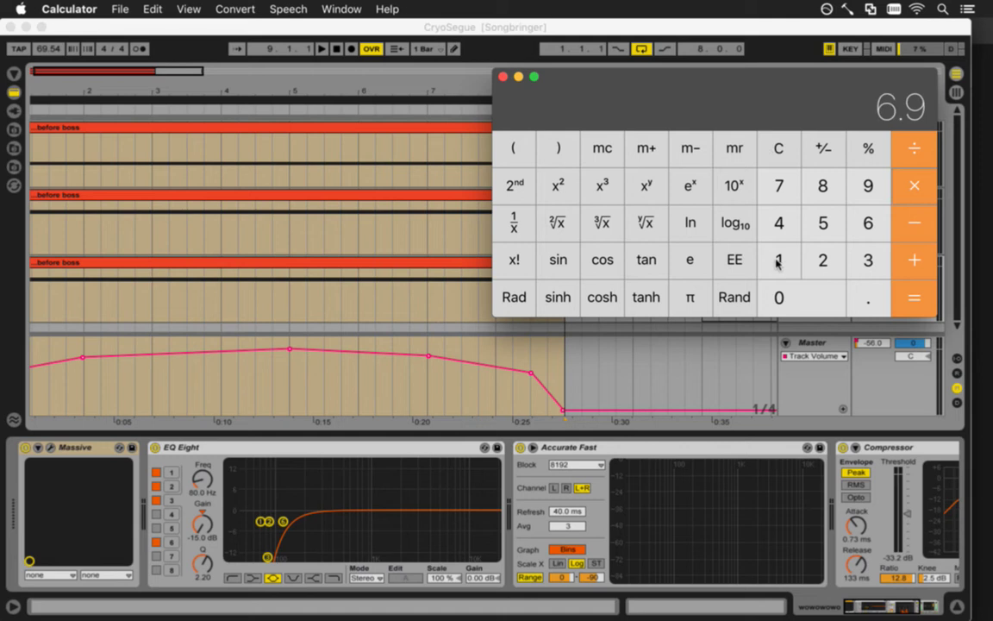
{"action": "left_click", "coordinate": [893, 303]}
{"action": "left_click", "coordinate": [916, 323]}
{"action": "key", "text": "super+Tab"}
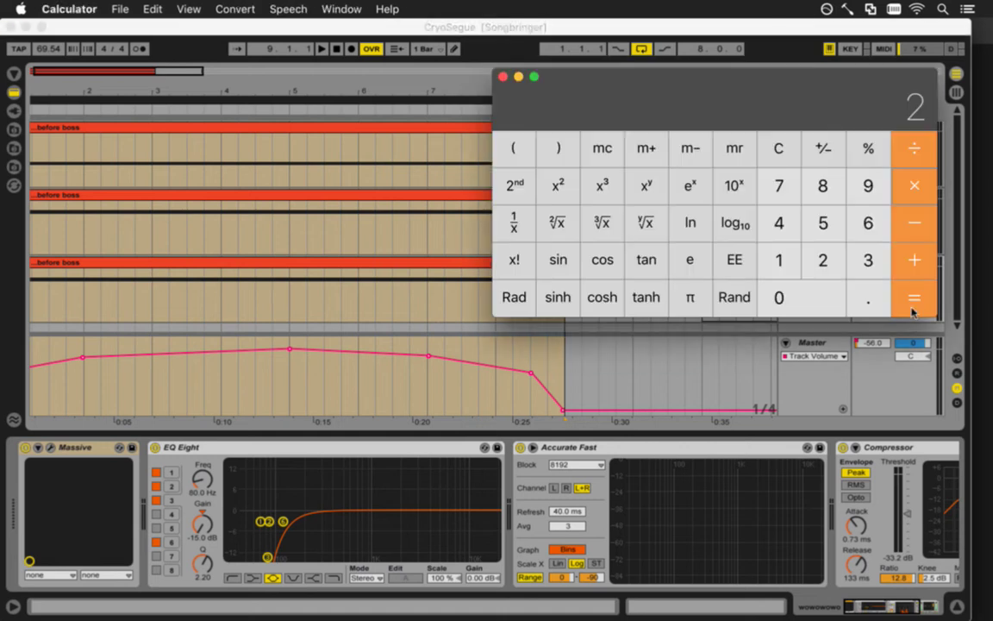
{"action": "left_click", "coordinate": [909, 303]}
{"action": "key", "text": "super+Tab"}
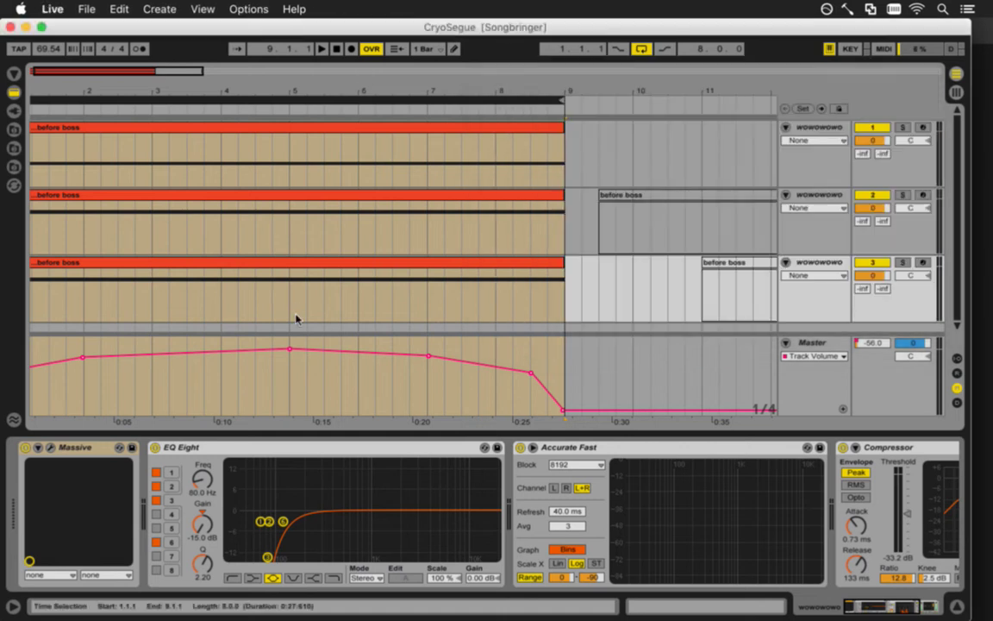
Check the times at bars 5 and 9 on the Master track and set the tempo to 139.00 BPM
{"action": "left_click", "coordinate": [289, 401]}
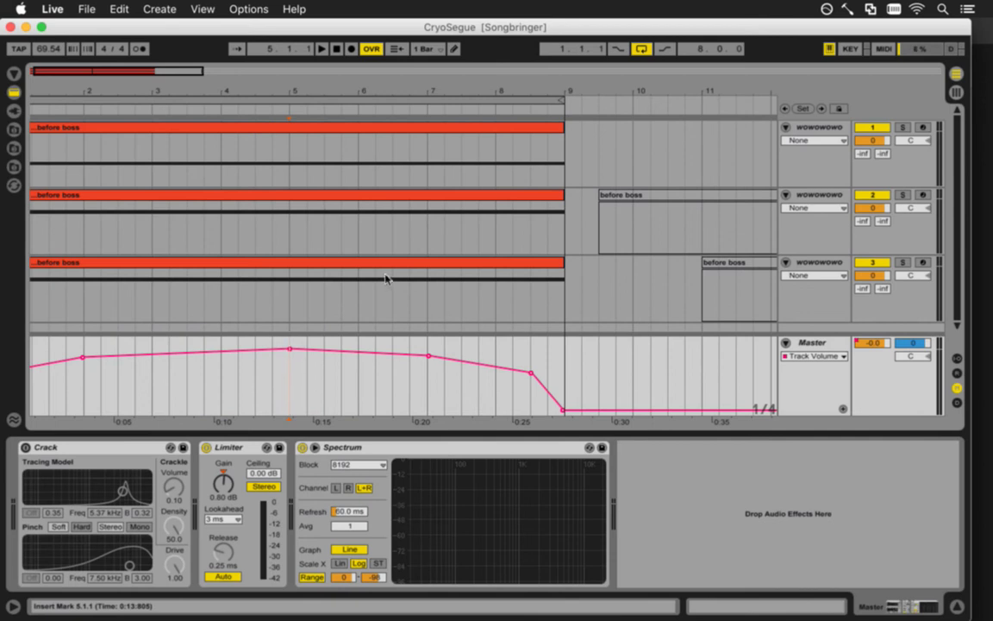
{"action": "left_click_drag", "start_coordinate": [298, 91], "coordinate": [298, 87]}
{"action": "left_click", "coordinate": [436, 345]}
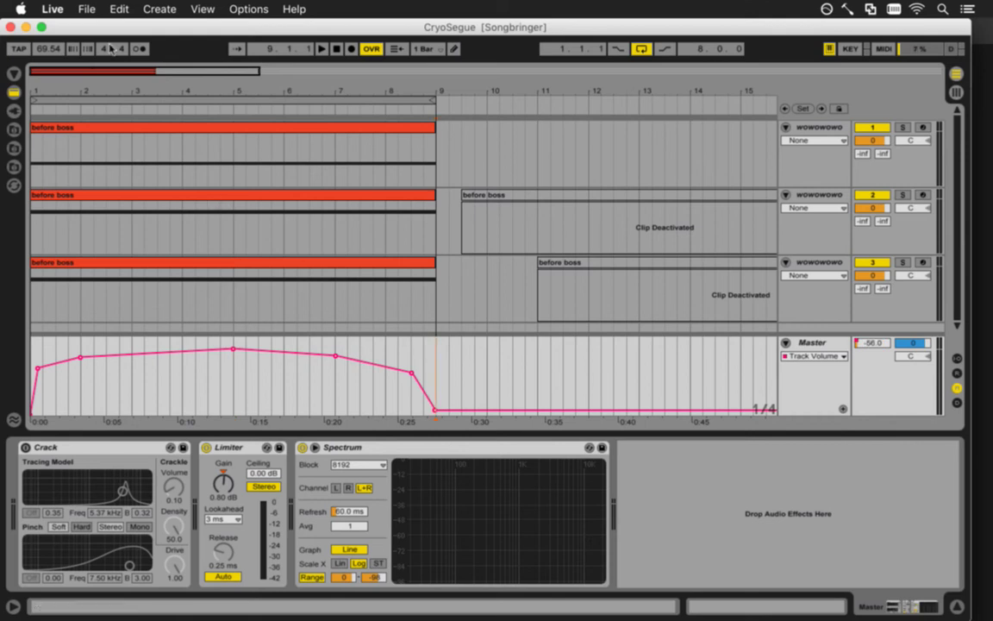
{"action": "left_click_drag", "start_coordinate": [45, 52], "coordinate": [46, 52]}
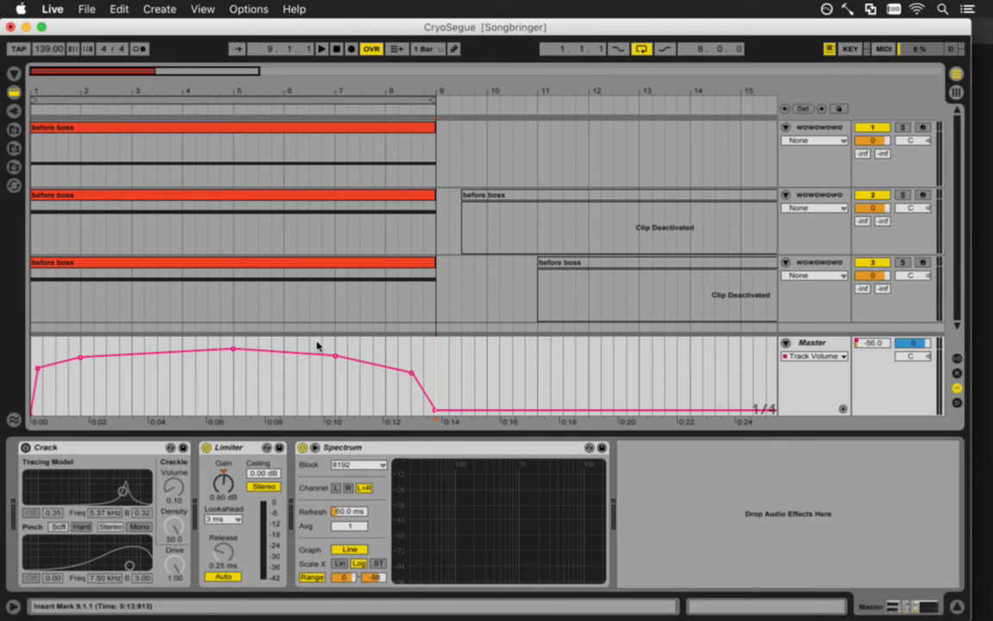
Play the arrangement from bar 1 at the new tempo to hear all three layers, and stop playback
{"action": "key", "text": "space"}
{"action": "key", "text": "space"}
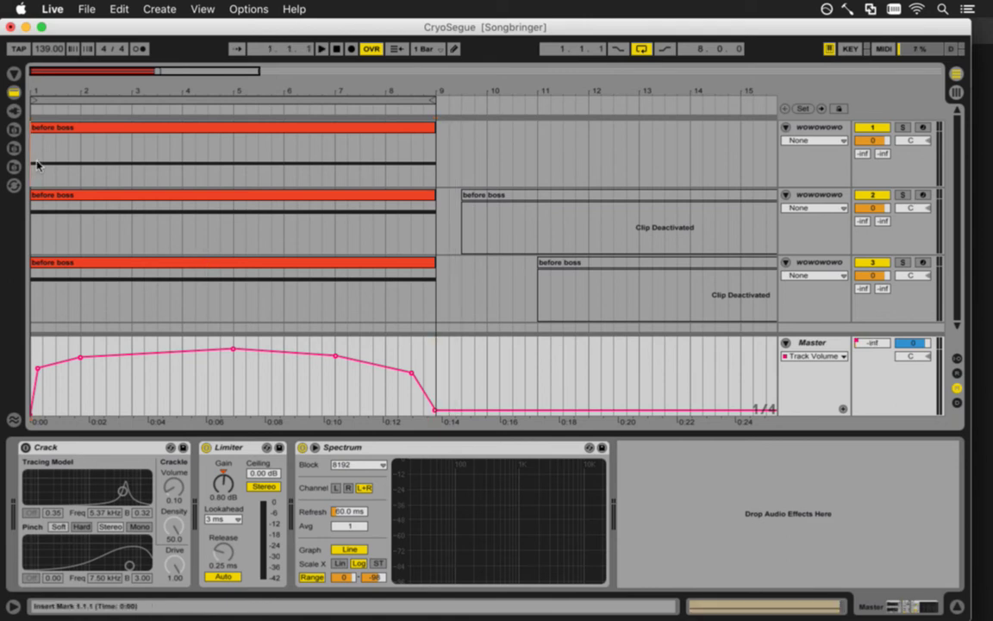
{"action": "left_click", "coordinate": [46, 174]}
{"action": "key", "text": "space"}
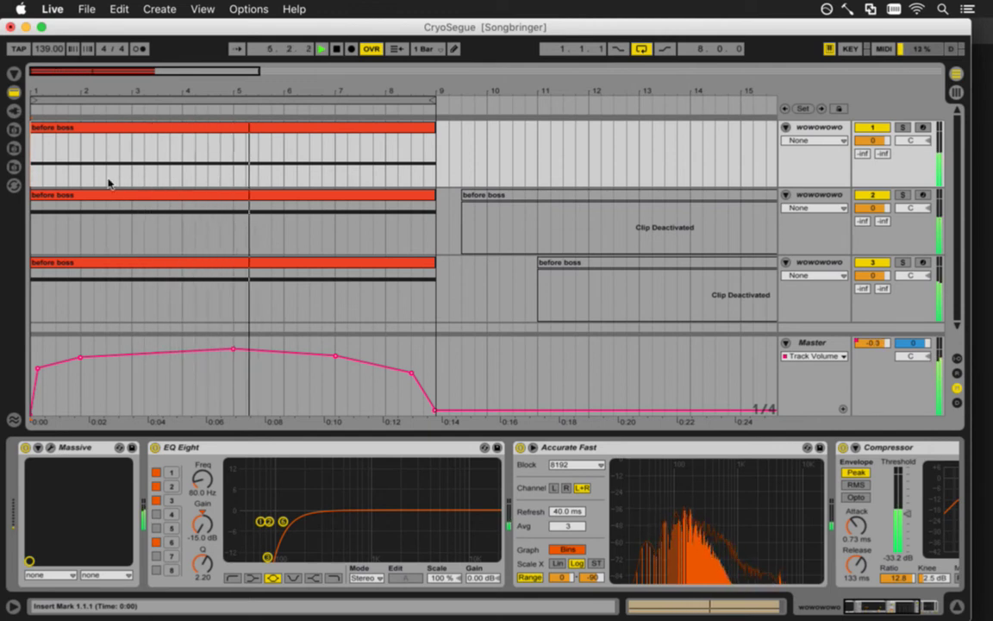
{"action": "key", "text": "space"}
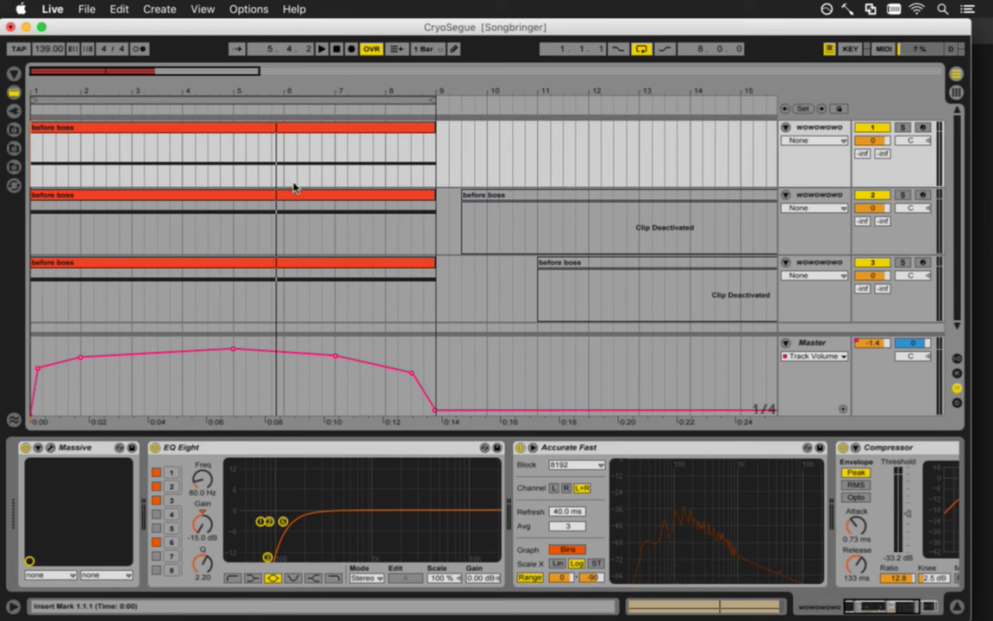
Deactivate track 2 and switch track 1 off and on during playback to compare the layers
{"action": "left_click", "coordinate": [872, 195]}
{"action": "key", "text": "space"}
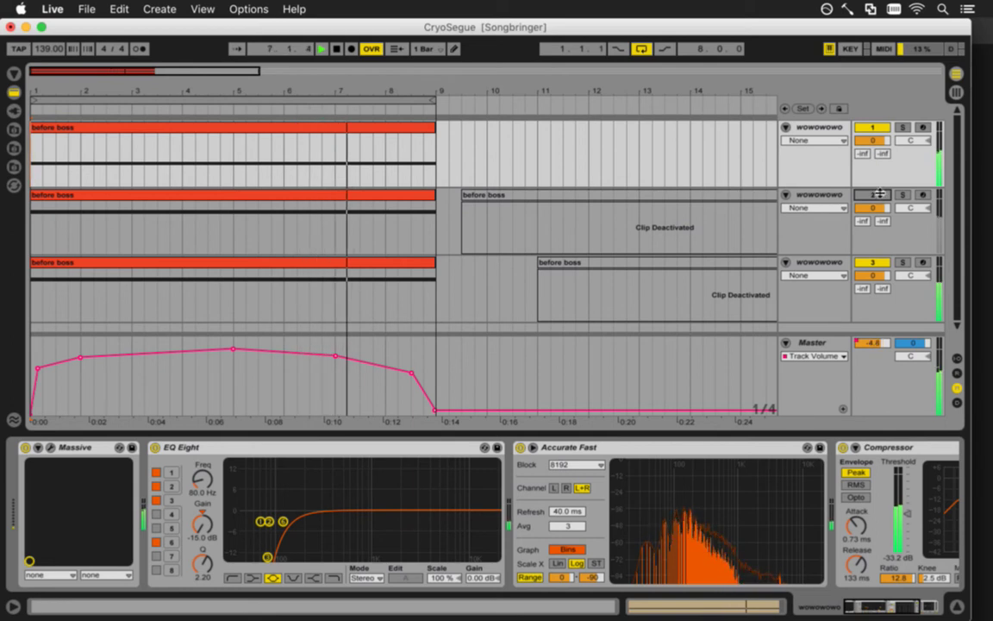
{"action": "left_click", "coordinate": [874, 127]}
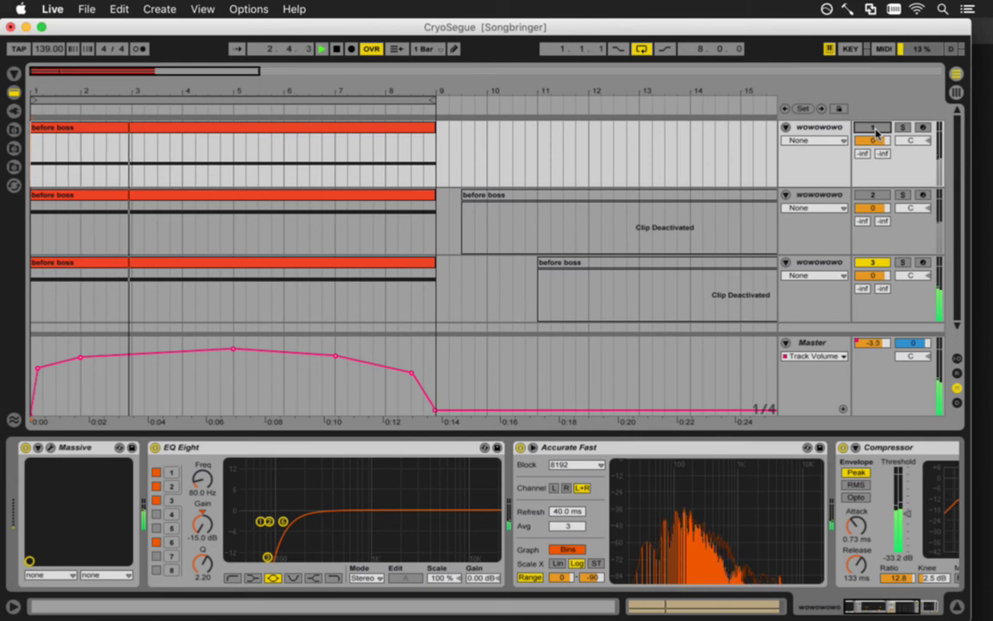
{"action": "left_click", "coordinate": [874, 127]}
Inspect track 1's Massive synth during playback, close its window, and reactivate track 2
{"action": "left_click", "coordinate": [311, 127]}
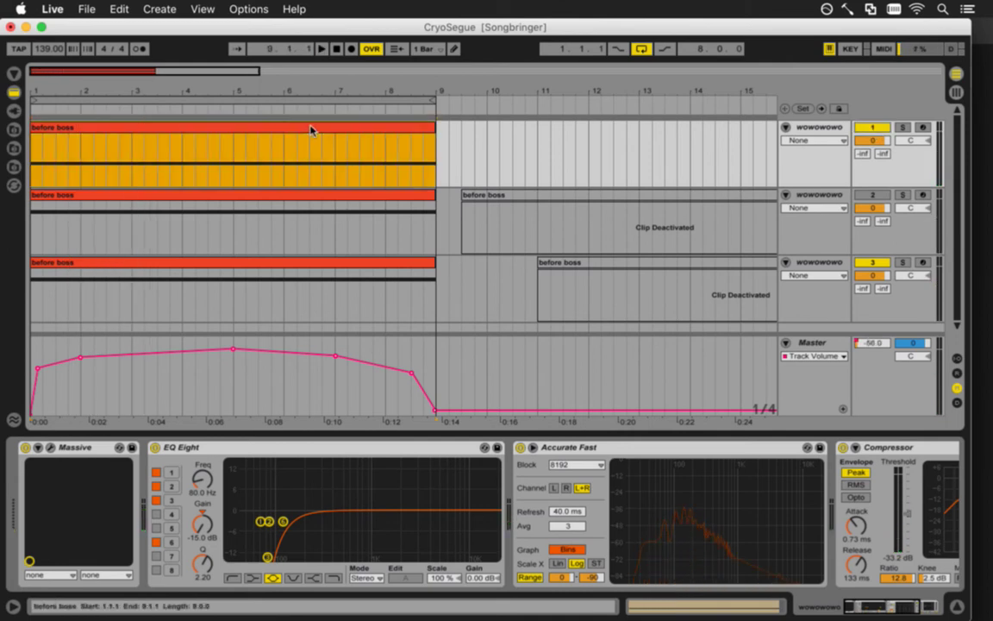
{"action": "left_click", "coordinate": [50, 447]}
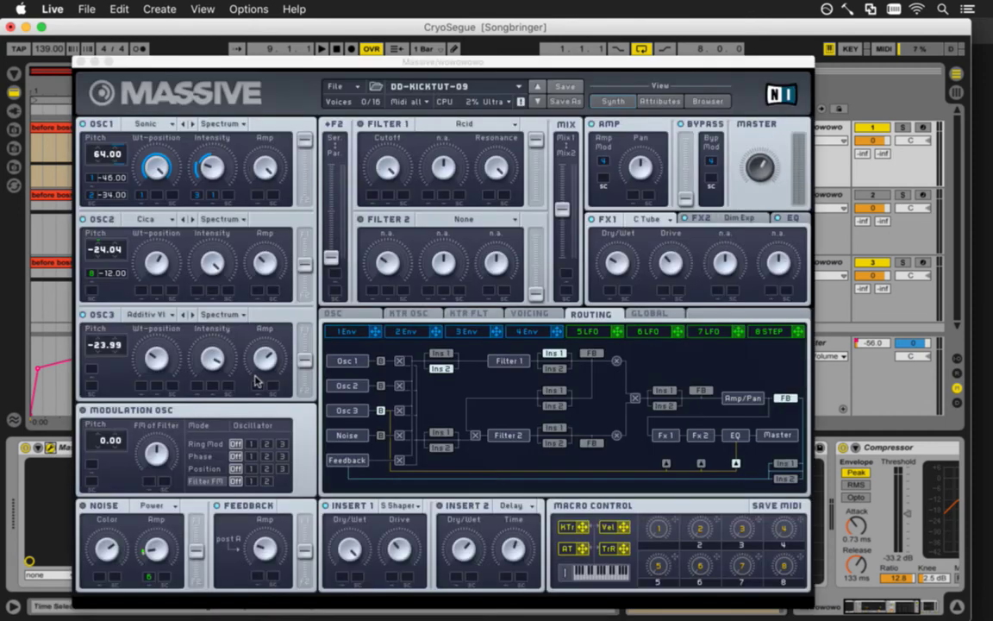
{"action": "key", "text": "space"}
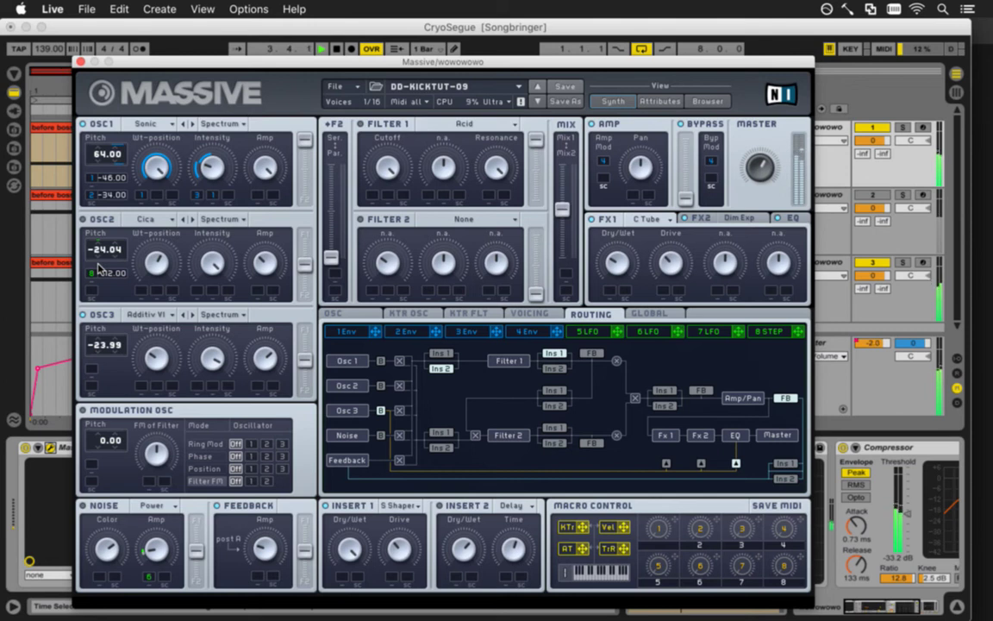
{"action": "left_click", "coordinate": [79, 62]}
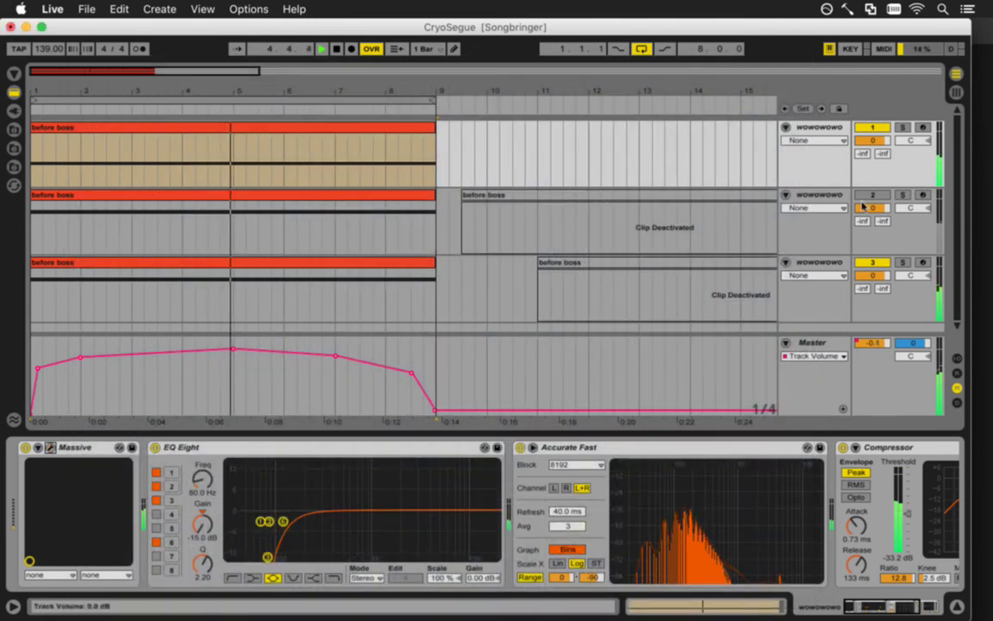
{"action": "left_click", "coordinate": [876, 198]}
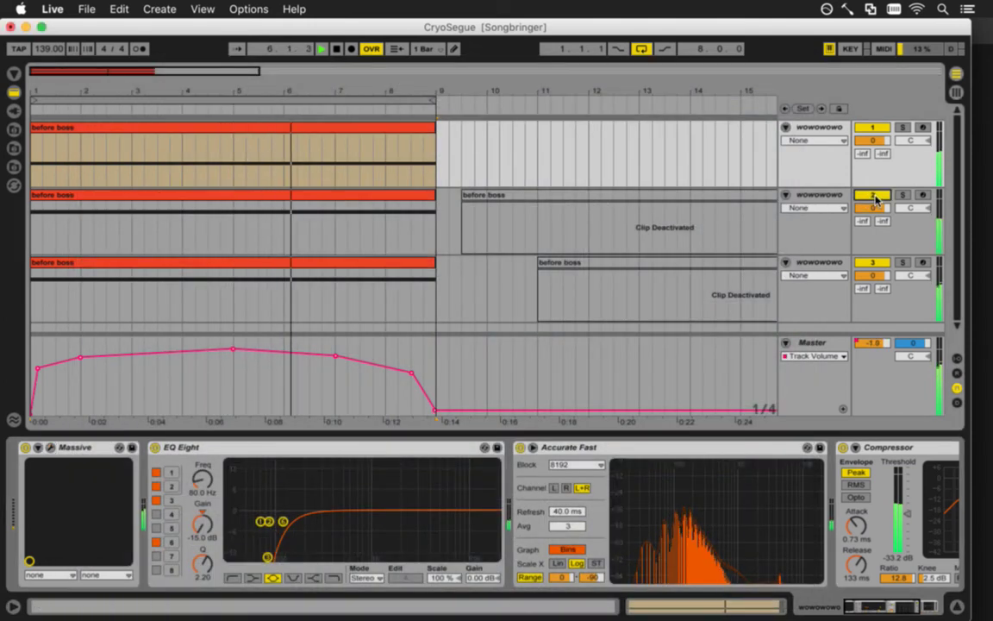
Try OSC1's second pitch modulation at -24.00 in track 2's Massive, set it to -12.00, and close the synth window
{"action": "left_click", "coordinate": [823, 199]}
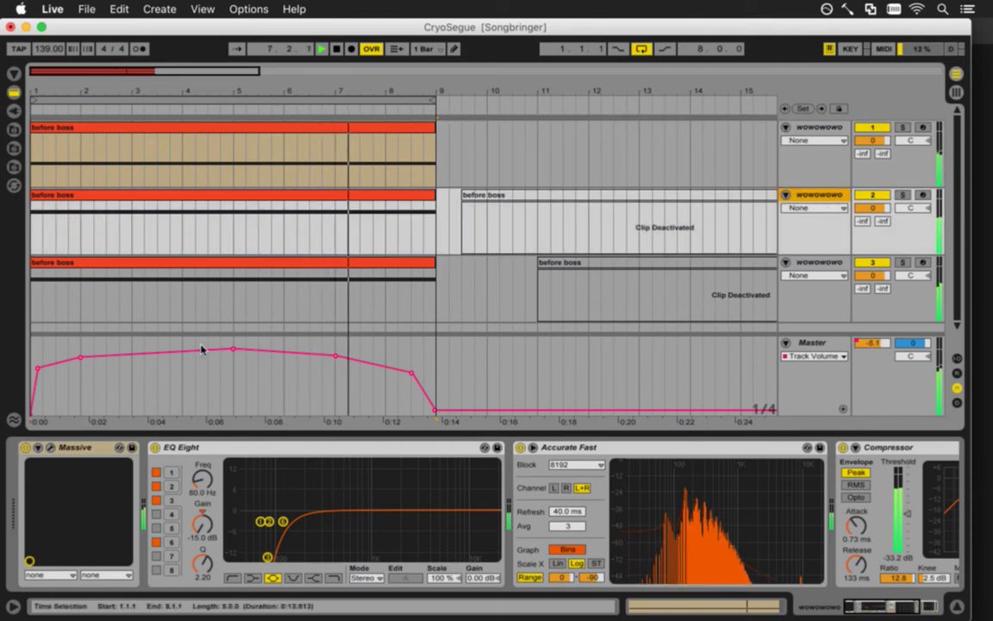
{"action": "left_click", "coordinate": [50, 448]}
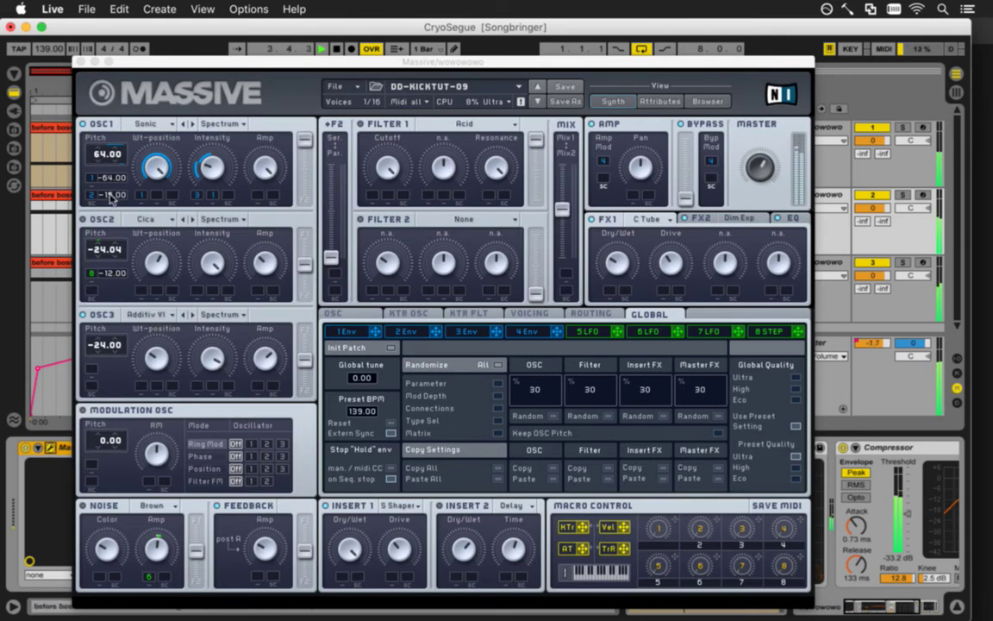
{"action": "left_click_drag", "start_coordinate": [110, 196], "coordinate": [111, 197]}
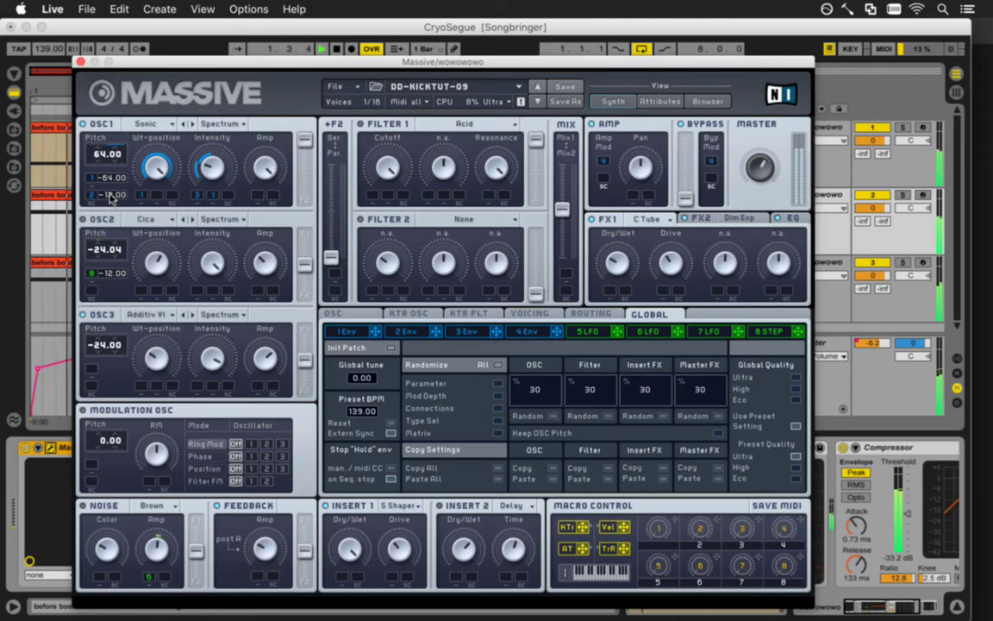
{"action": "left_click_drag", "start_coordinate": [110, 198], "coordinate": [111, 207]}
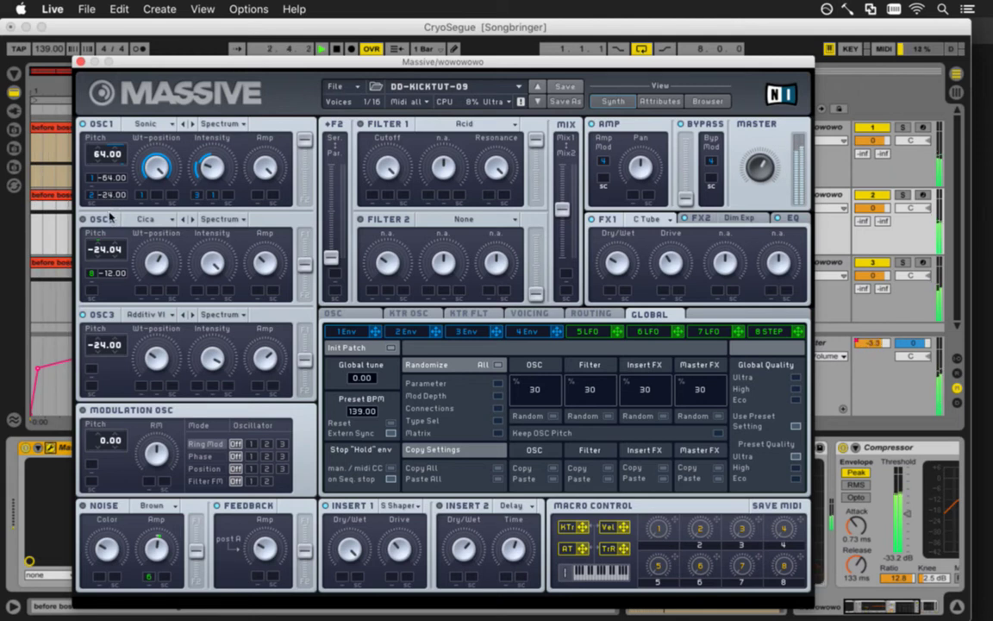
{"action": "left_click_drag", "start_coordinate": [111, 195], "coordinate": [117, 186]}
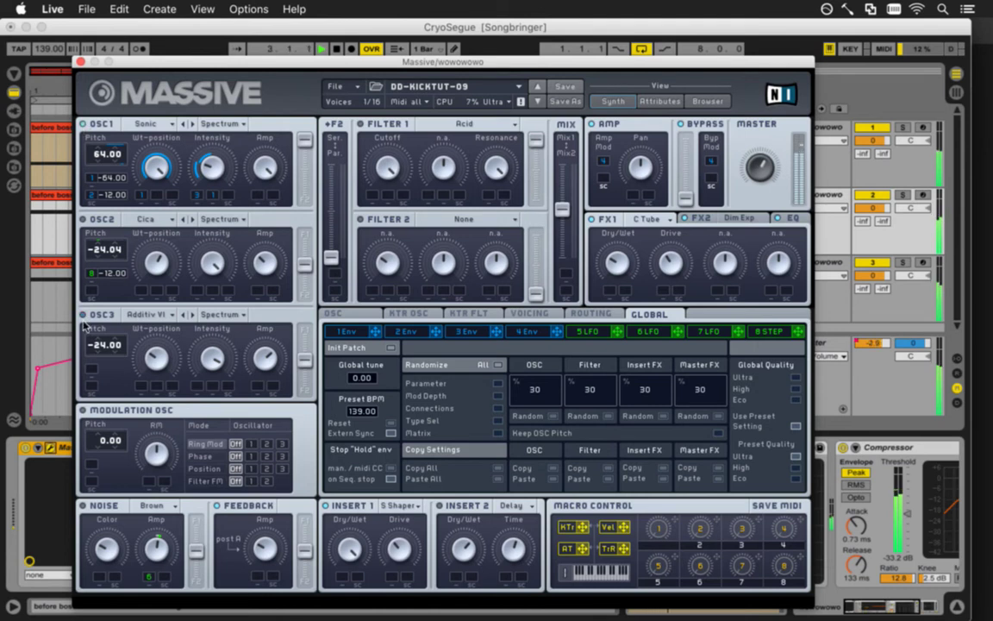
{"action": "left_click", "coordinate": [79, 62]}
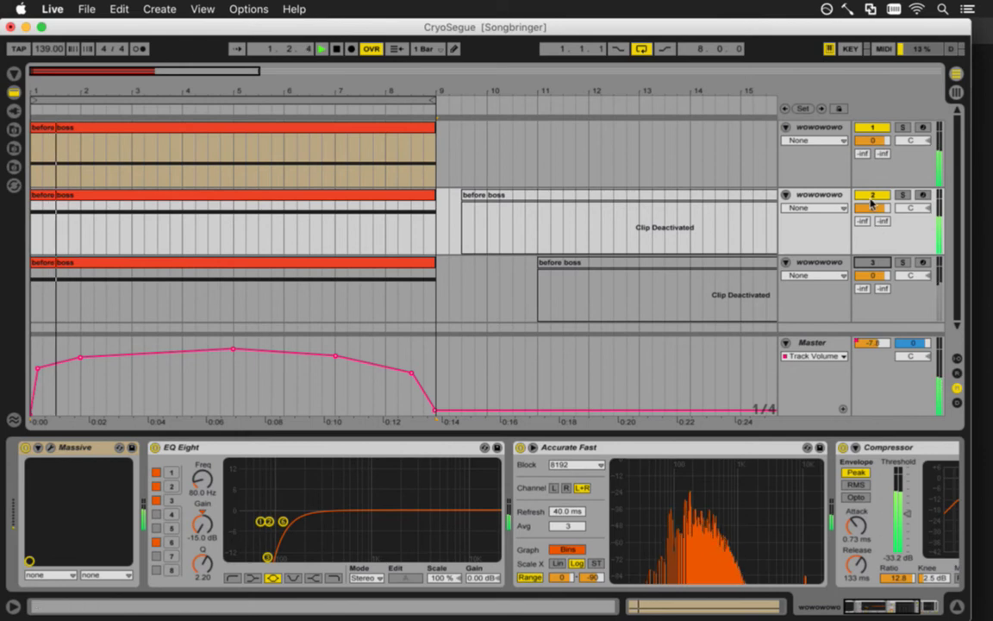
Deactivate track 2 to isolate track 1, and open track 1's Massive synth
{"action": "left_click", "coordinate": [873, 198]}
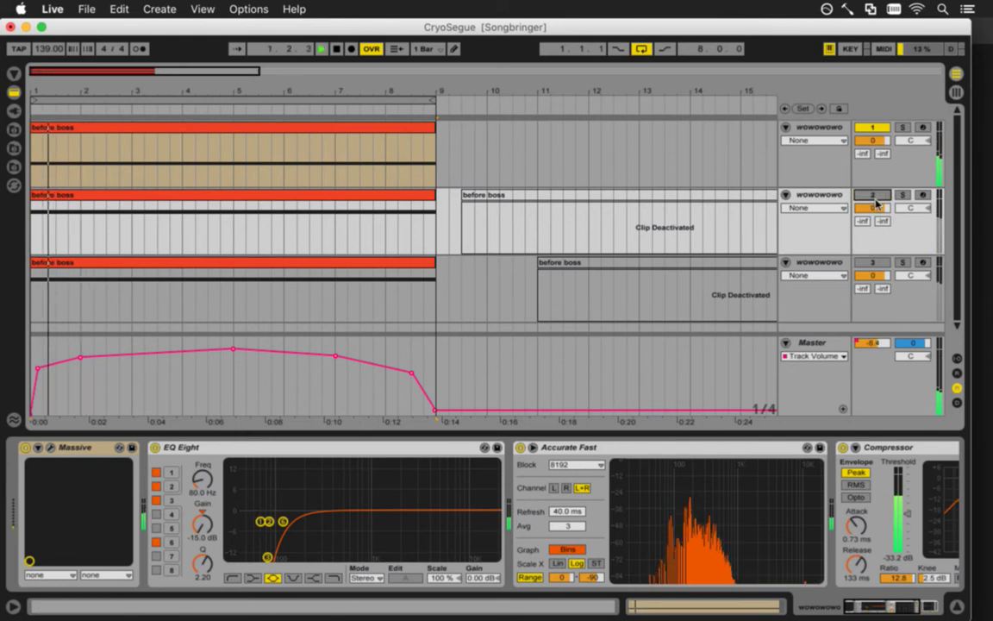
{"action": "left_click", "coordinate": [825, 136]}
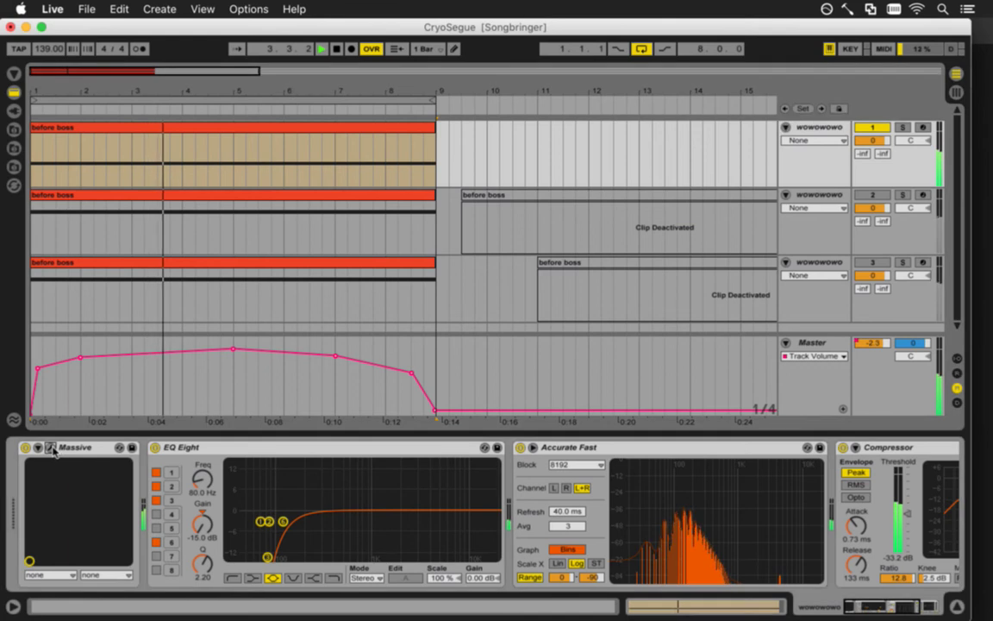
{"action": "left_click", "coordinate": [52, 448]}
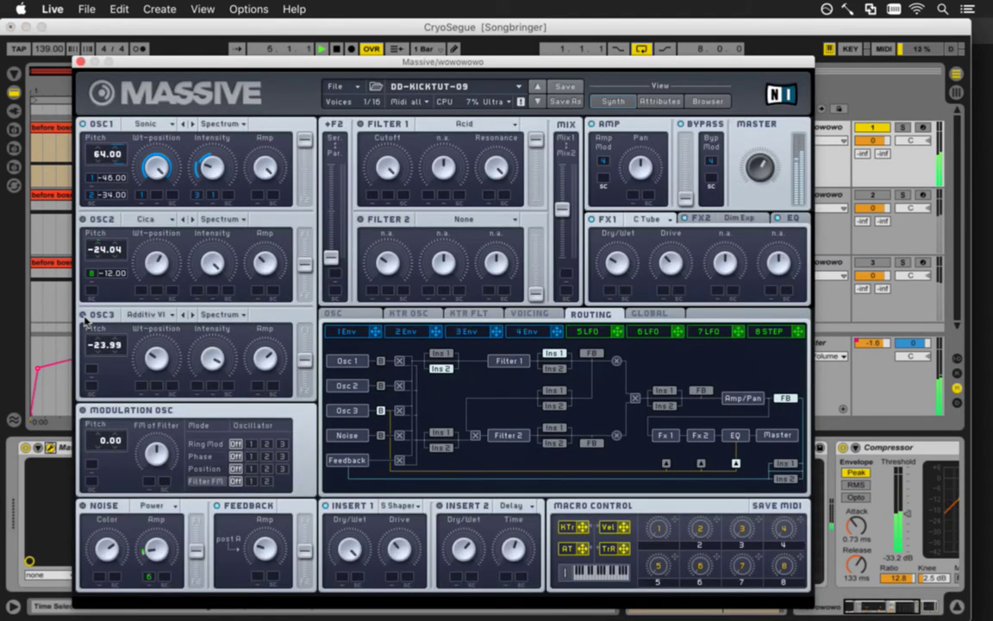
Audition other OSC1 wavetables during playback, starting at Formant Square and stepping back to Additivmix II, and restore Sonic
{"action": "left_click", "coordinate": [177, 125]}
{"action": "left_click", "coordinate": [366, 224]}
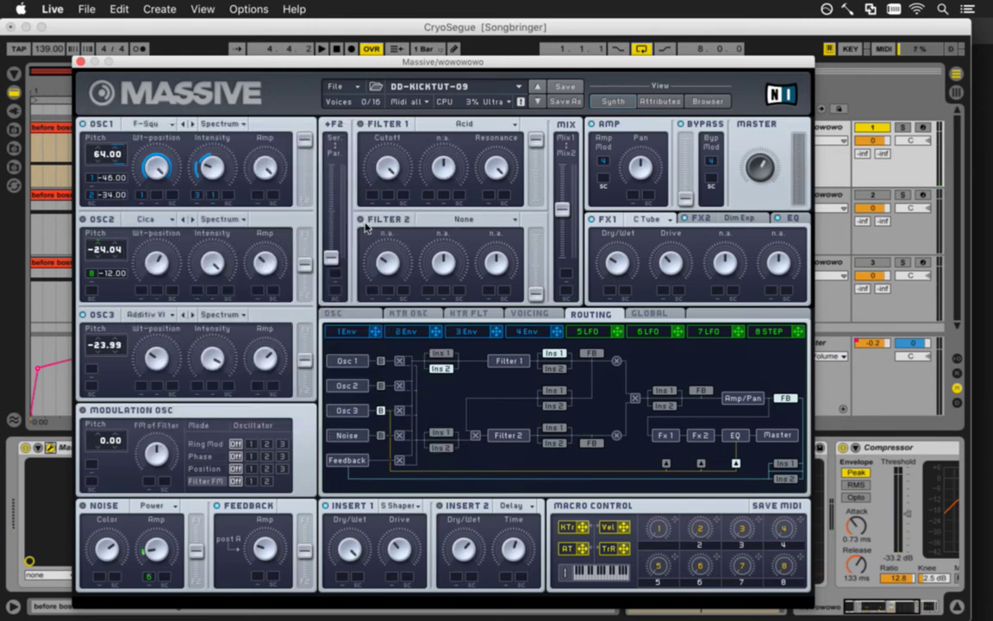
{"action": "key", "text": "space"}
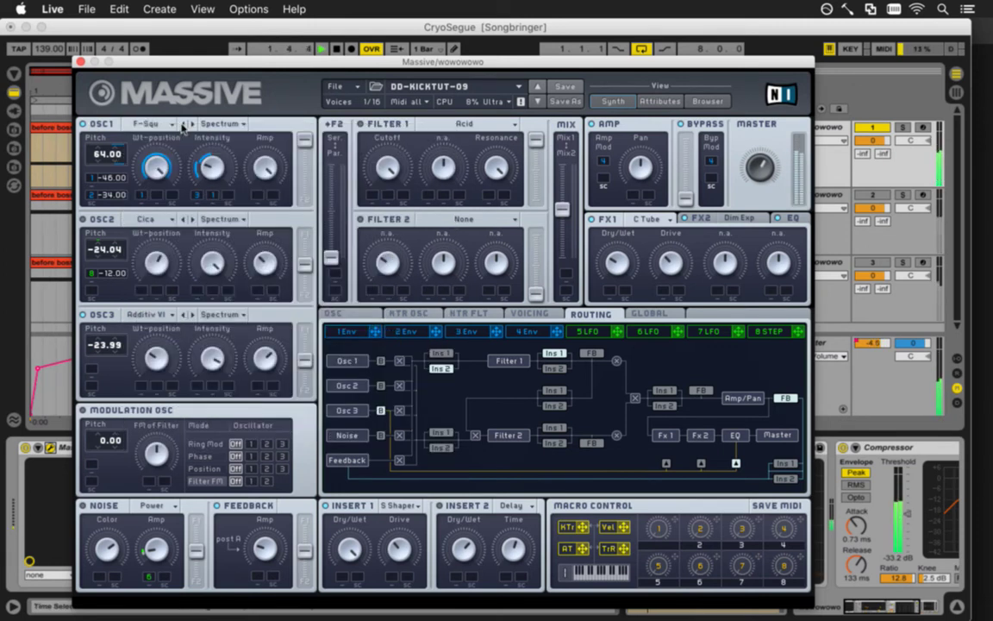
{"action": "left_click", "coordinate": [182, 125]}
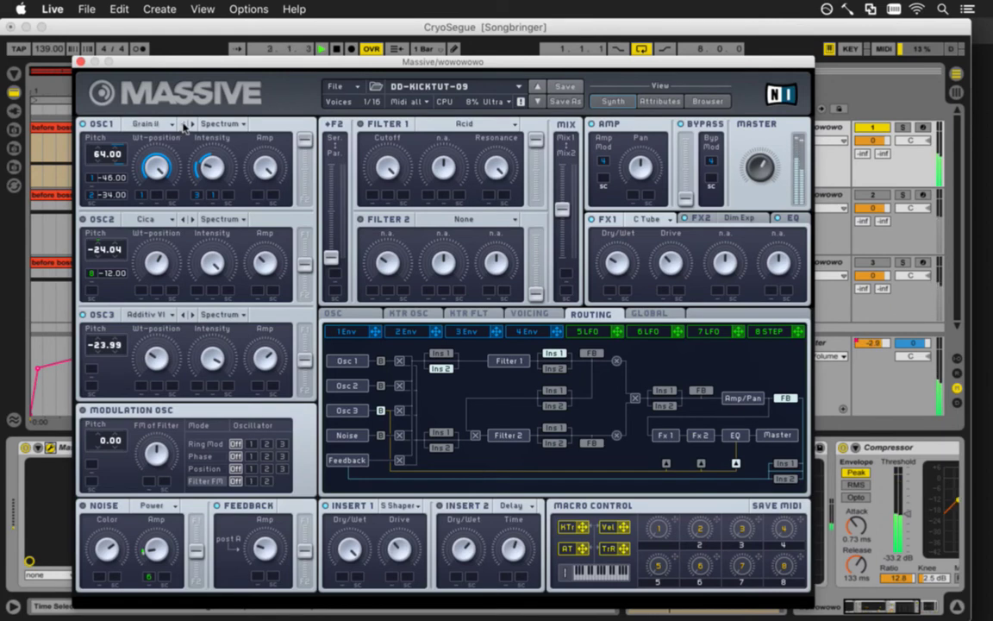
{"action": "left_click", "coordinate": [184, 126]}
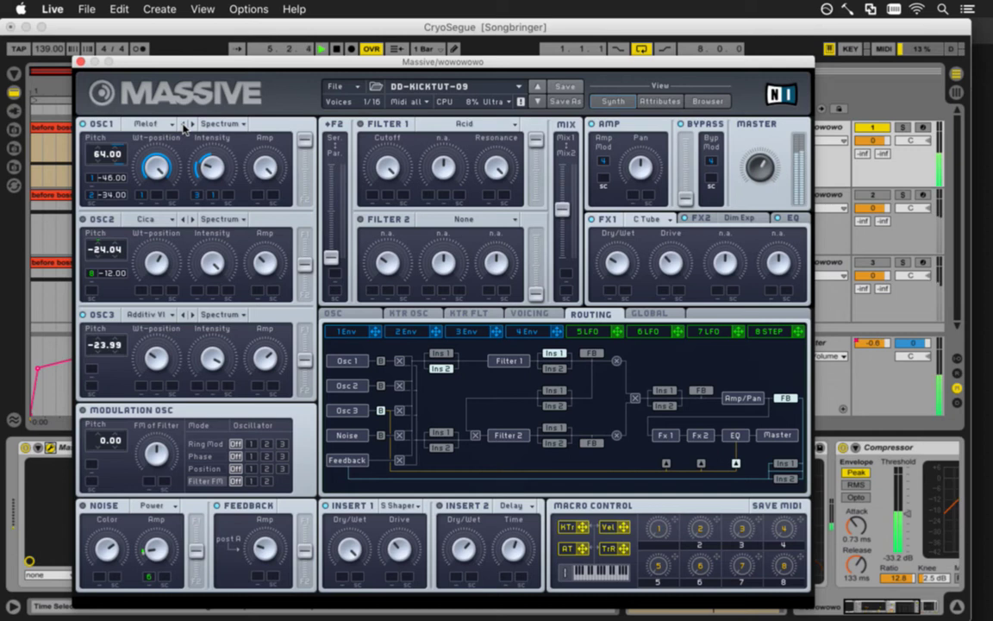
{"action": "left_click", "coordinate": [183, 126]}
{"action": "left_click", "coordinate": [183, 126]}
{"action": "left_click", "coordinate": [184, 126]}
{"action": "left_click", "coordinate": [184, 126]}
{"action": "left_click", "coordinate": [183, 126]}
{"action": "left_click", "coordinate": [184, 126]}
{"action": "left_click", "coordinate": [183, 126]}
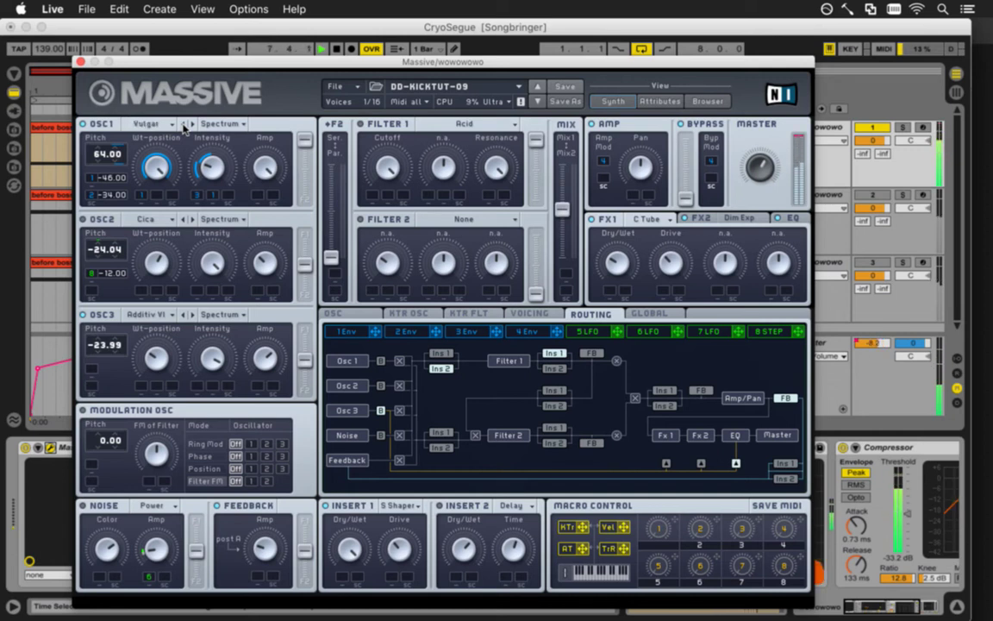
{"action": "left_click", "coordinate": [183, 126]}
{"action": "left_click", "coordinate": [184, 126]}
{"action": "left_click", "coordinate": [184, 126]}
{"action": "left_click", "coordinate": [184, 126]}
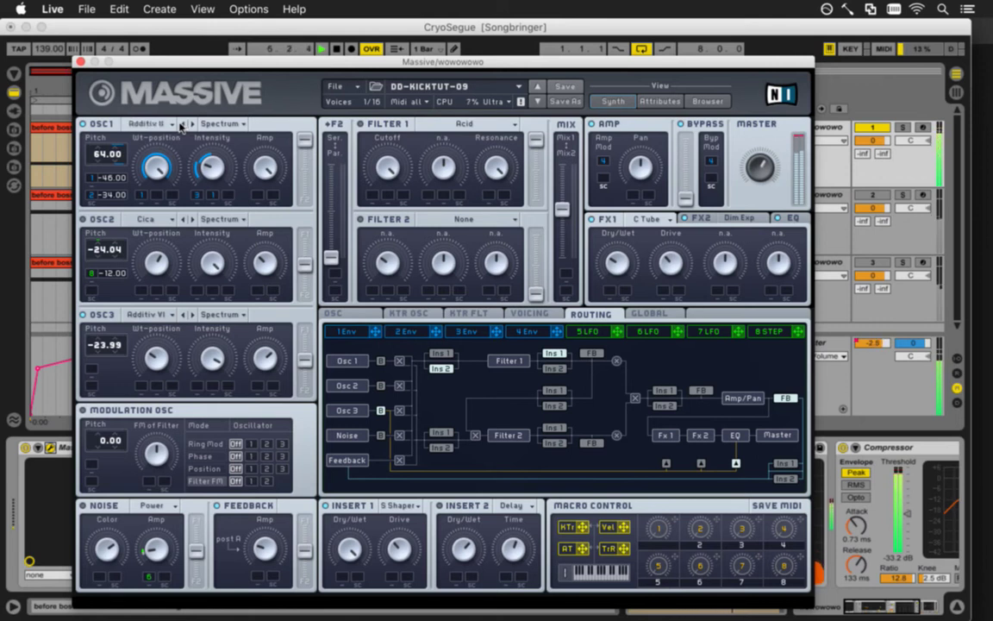
{"action": "left_click", "coordinate": [181, 126]}
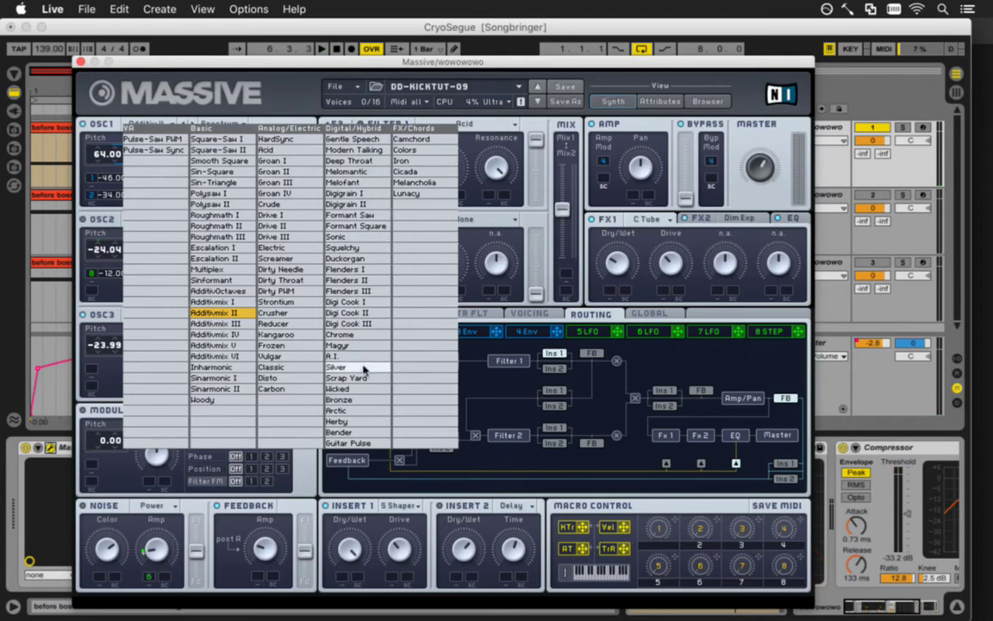
{"action": "left_click", "coordinate": [336, 236]}
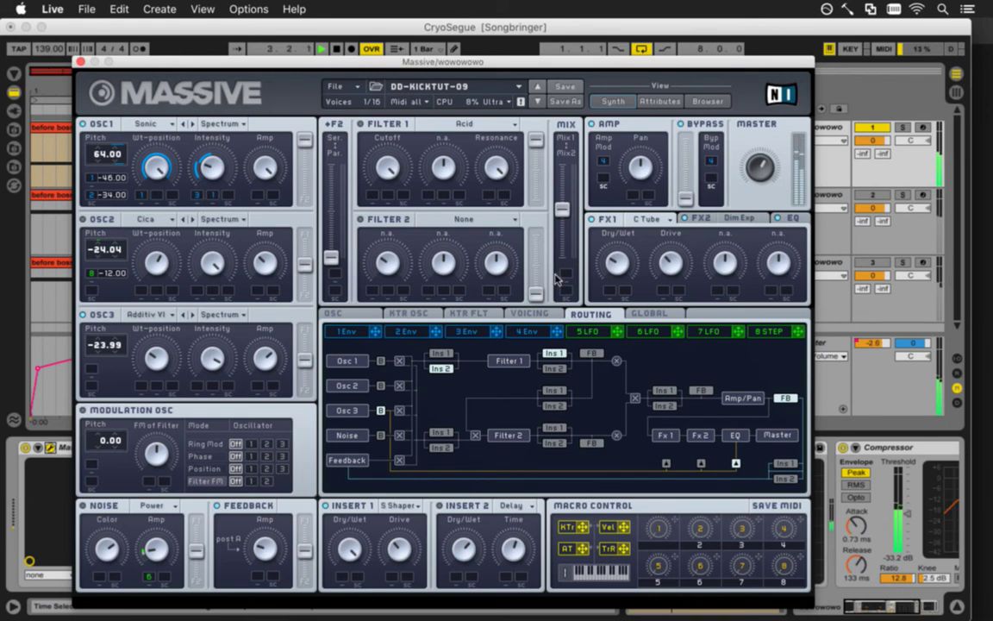
Show Massive's EQ section, close the synth window, and deactivate track 2 to hear track 1 alone
{"action": "left_click", "coordinate": [786, 218]}
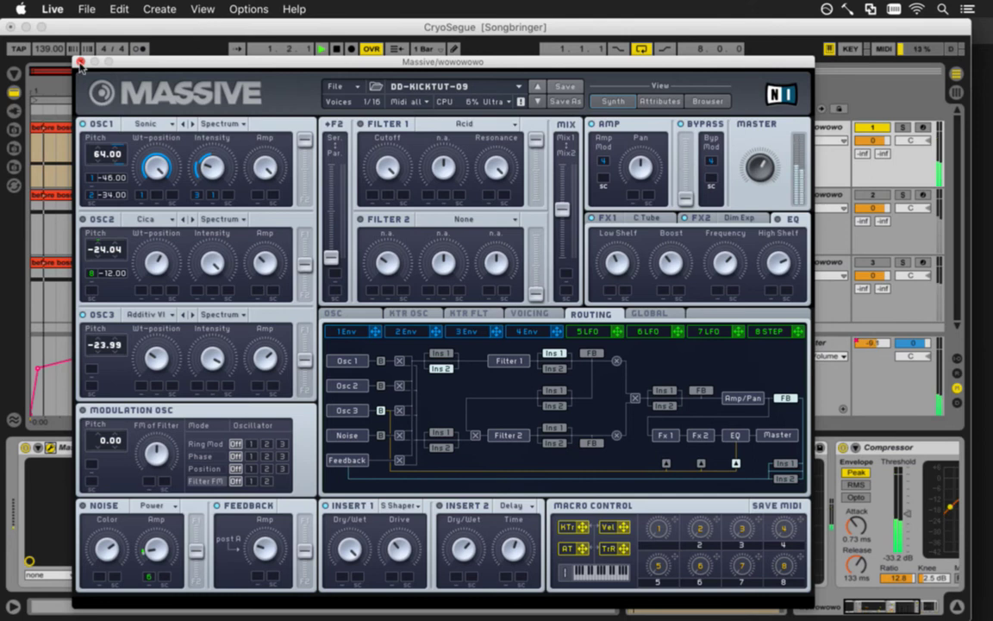
{"action": "key", "text": "super+alt+p"}
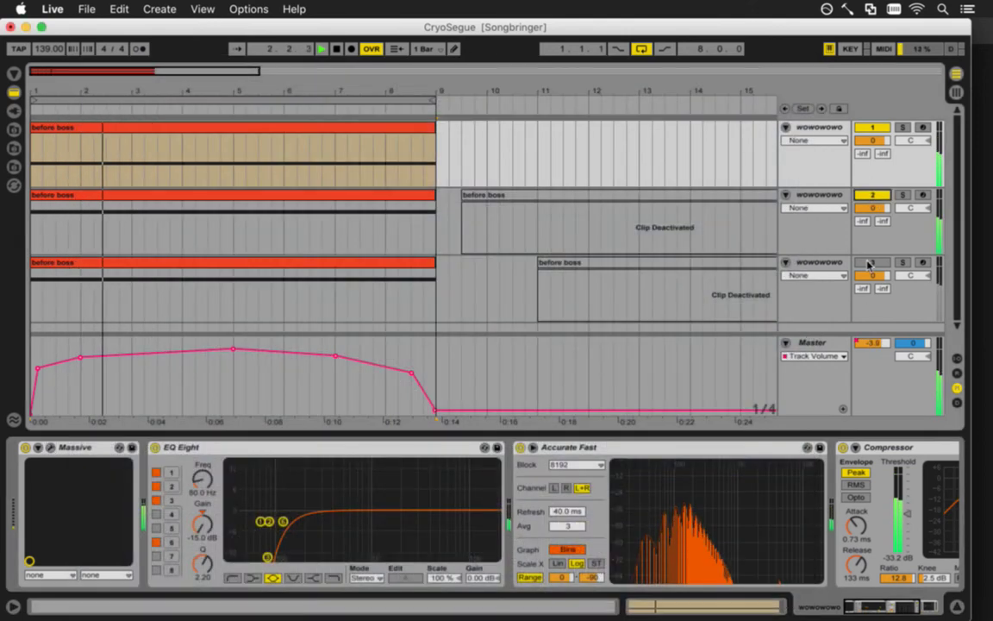
{"action": "left_click", "coordinate": [869, 197]}
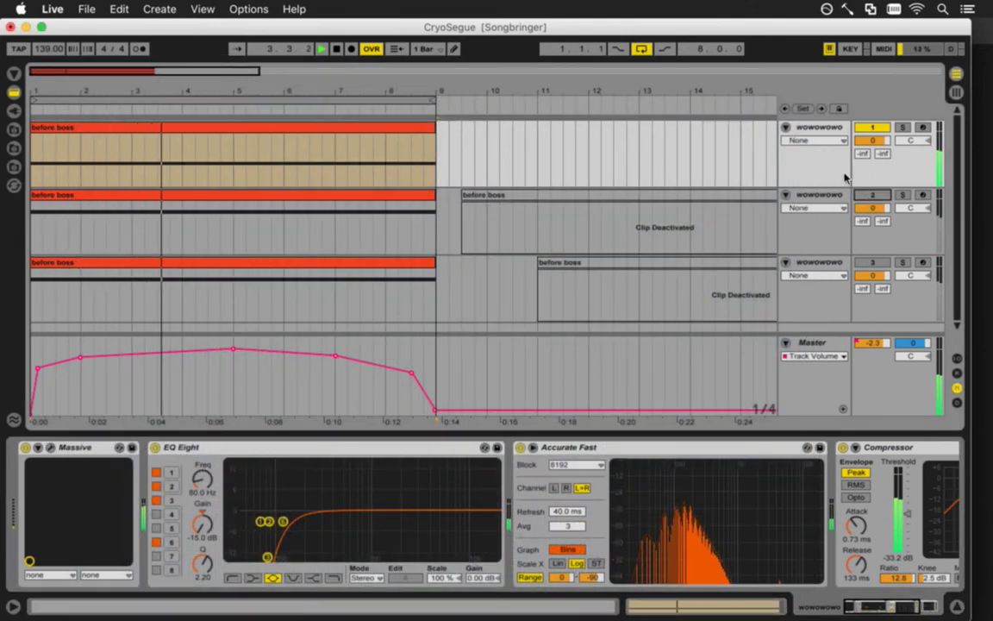
Bypass and re-enable EQ Eight on track 1 during playback to compare the sound
{"action": "left_click", "coordinate": [819, 126]}
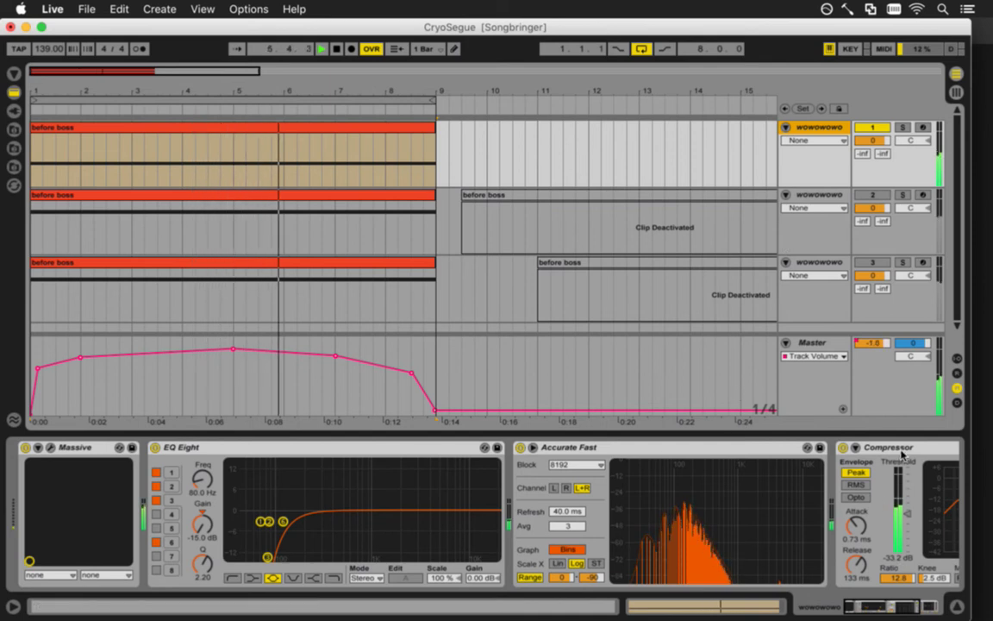
{"action": "left_click", "coordinate": [155, 448]}
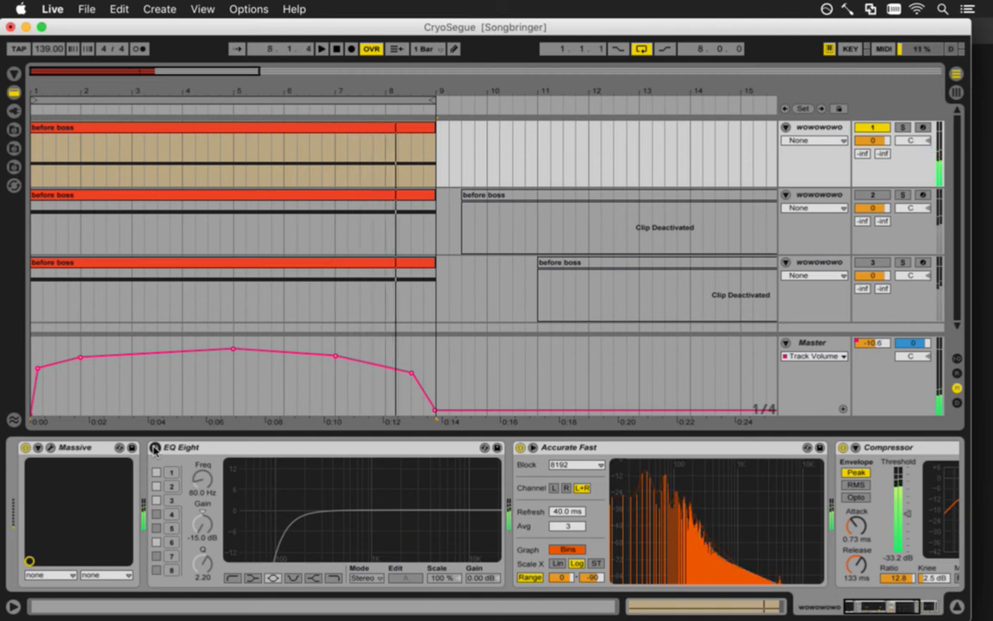
{"action": "left_click", "coordinate": [156, 447]}
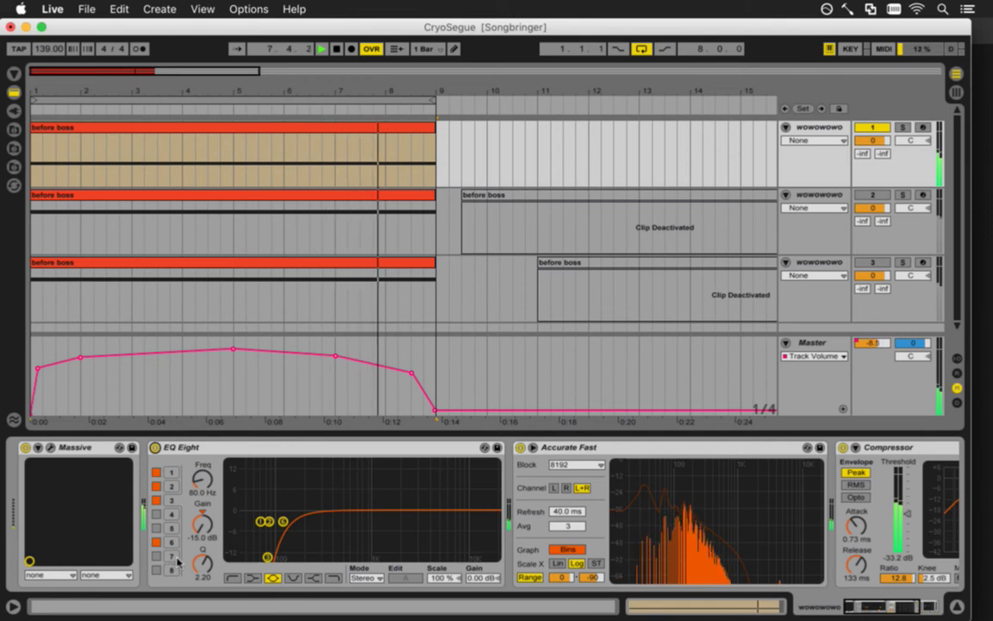
Enable EQ Eight band 8 as a high shelf at 327 Hz with 15.0 dB gain, and listen to the result
{"action": "double_click", "coordinate": [441, 523]}
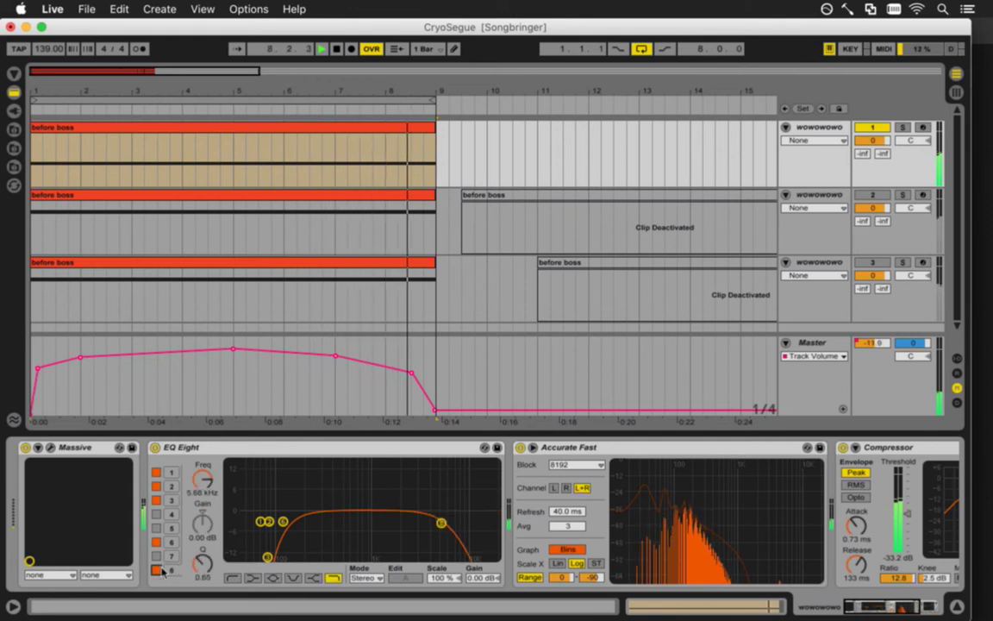
{"action": "left_click", "coordinate": [313, 579]}
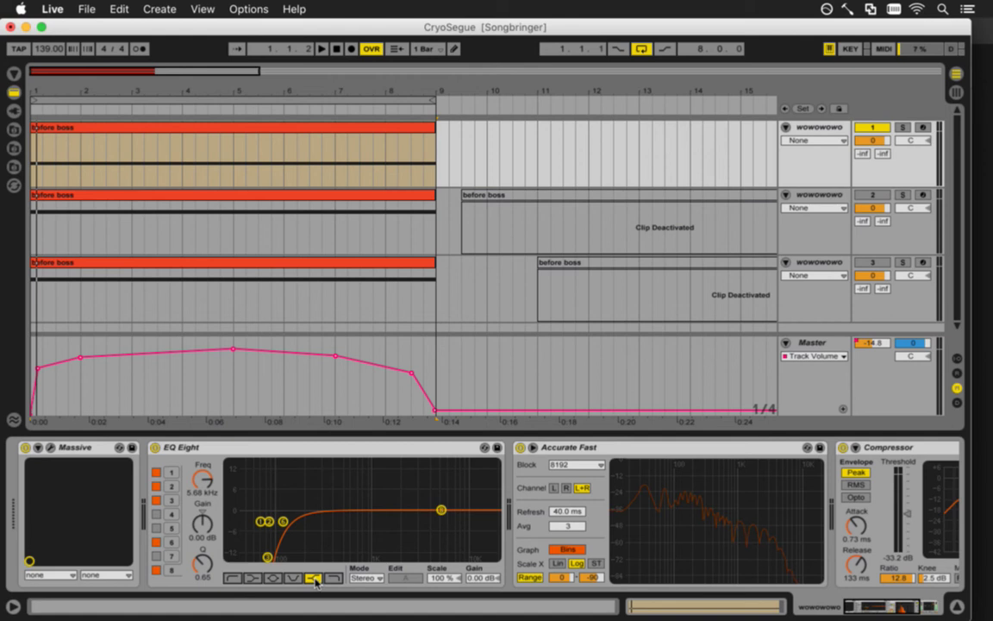
{"action": "left_click", "coordinate": [208, 493]}
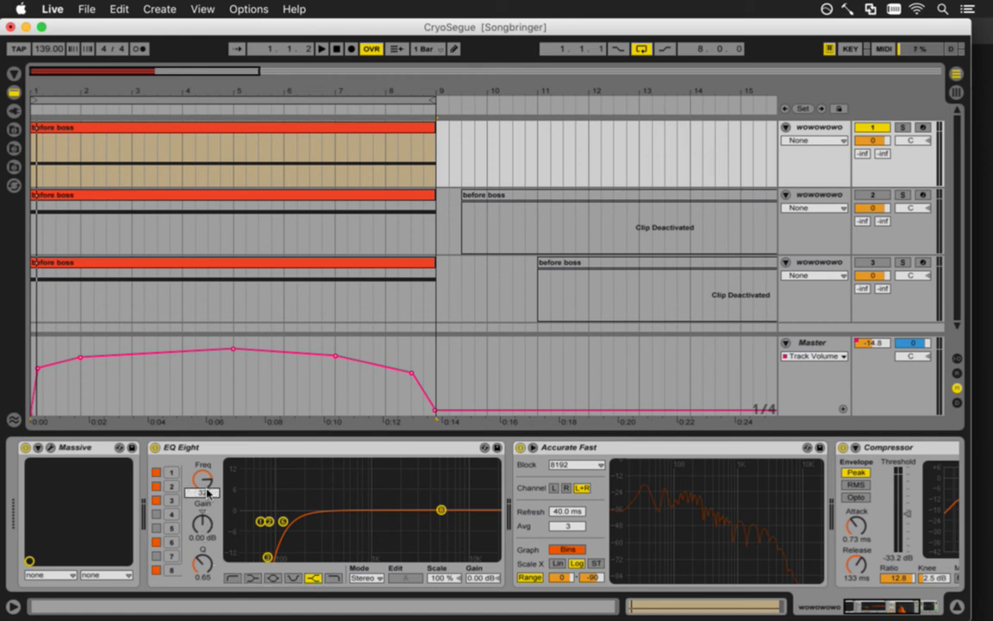
{"action": "left_click_drag", "start_coordinate": [201, 533], "coordinate": [206, 523]}
{"action": "key", "text": "space"}
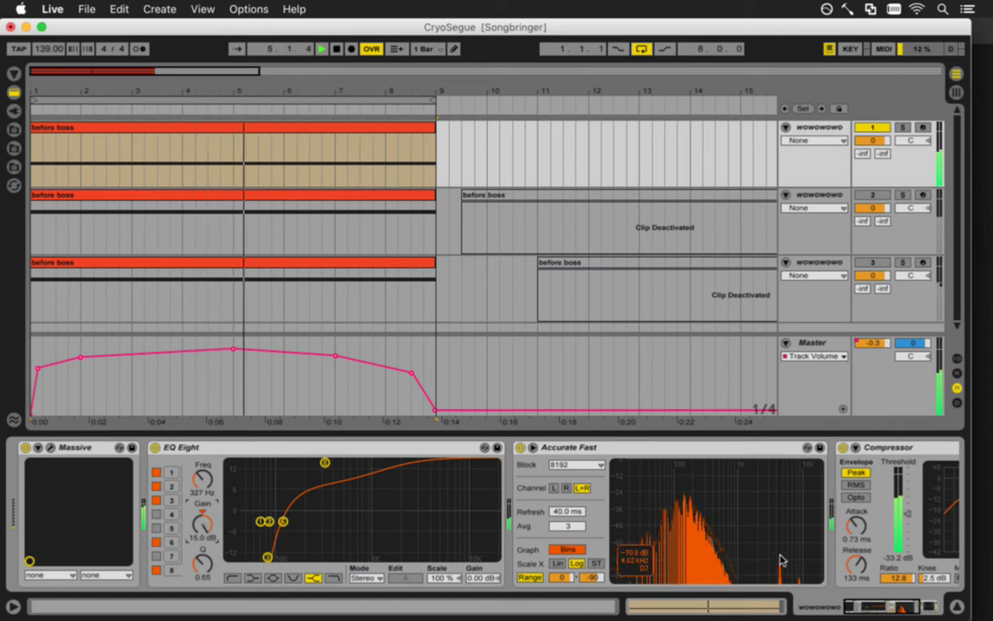
{"action": "key", "text": "space"}
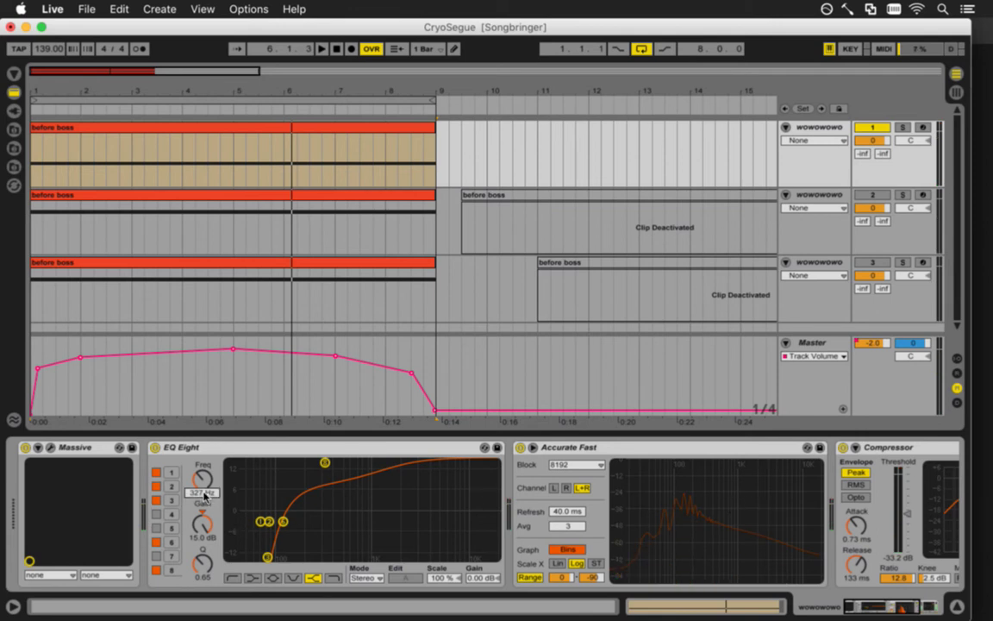
Set band 8's frequency to 867 Hz, change it to a bell filter, and start playback
{"action": "type", "text": "7"}
{"action": "key", "text": "Return"}
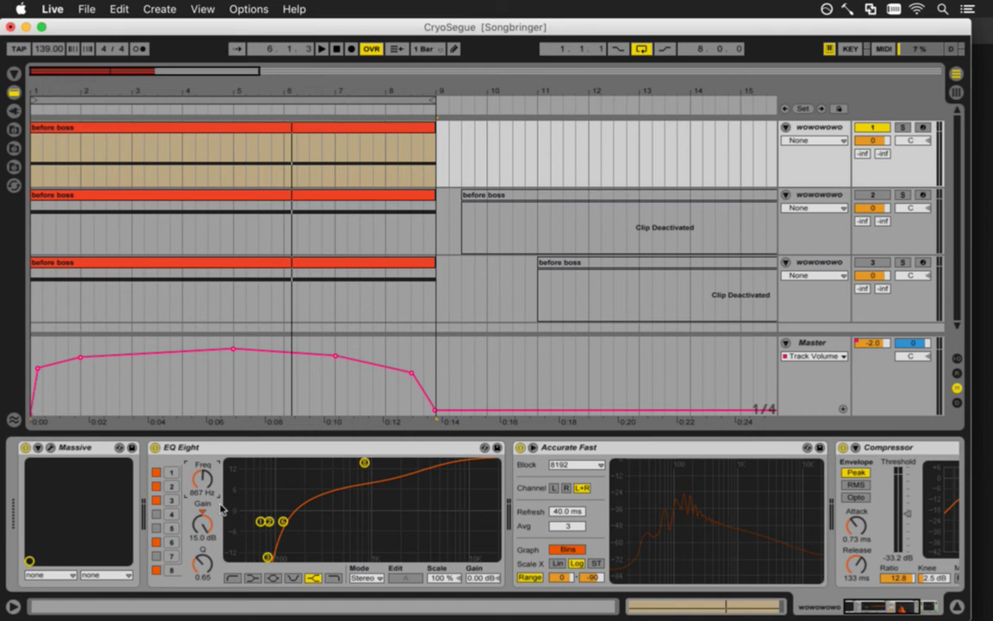
{"action": "left_click", "coordinate": [274, 578]}
{"action": "key", "text": "space"}
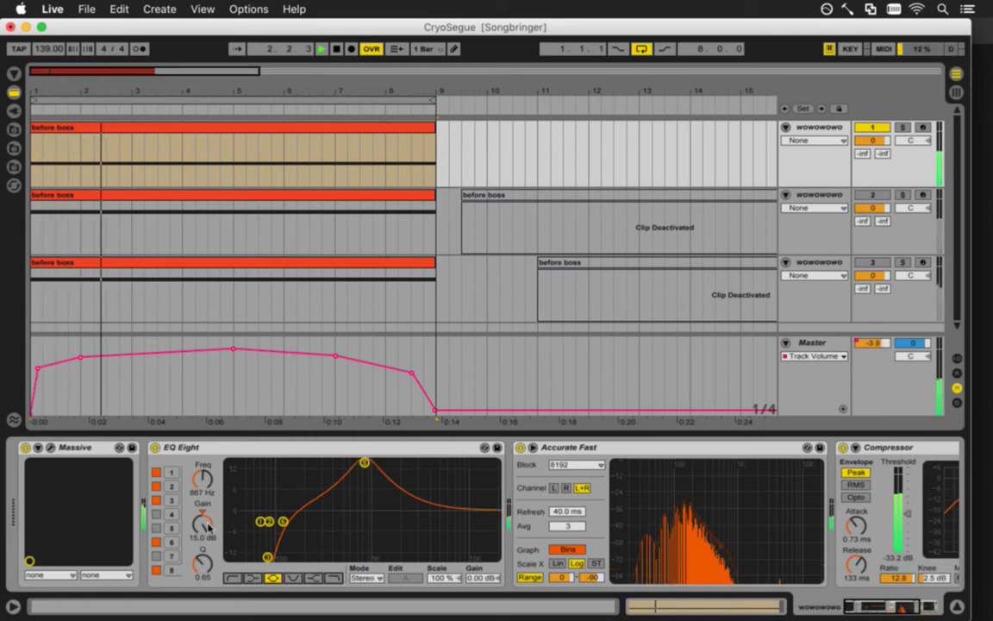
Fine-tune the band 8 bell to 13.3 dB gain, 902 Hz and a Q of 0.89
{"action": "left_click_drag", "start_coordinate": [198, 525], "coordinate": [199, 530]}
{"action": "mouse_move", "coordinate": [201, 483]}
{"action": "left_mouse_down"}
{"action": "mouse_move", "coordinate": [201, 473]}
{"action": "mouse_move", "coordinate": [202, 481]}
{"action": "left_mouse_up"}
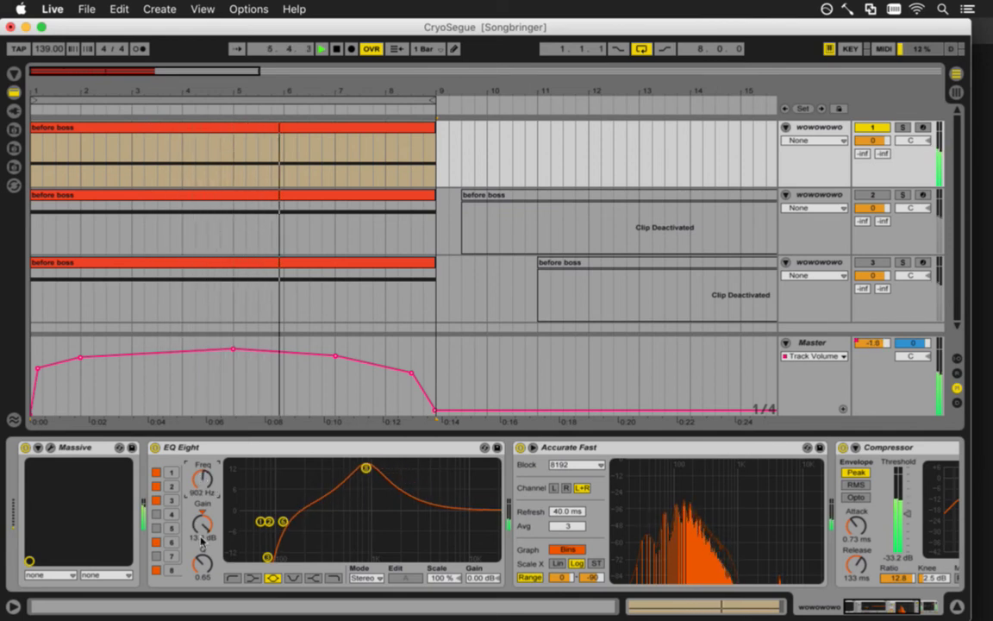
{"action": "left_click_drag", "start_coordinate": [201, 564], "coordinate": [201, 560]}
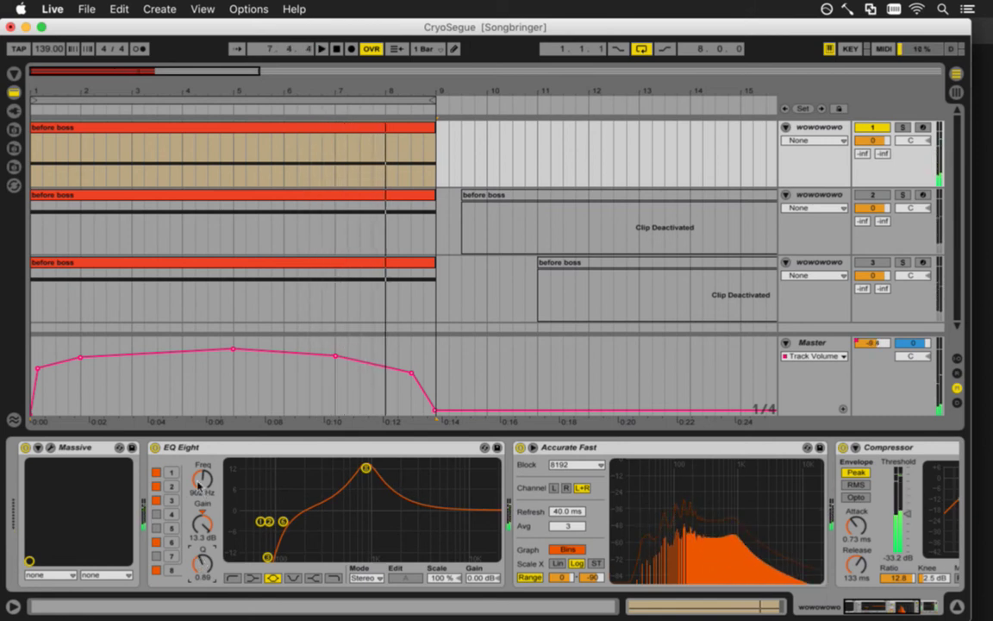
Switch EQ Eight band 8 off and on during playback to compare the boost's effect
{"action": "key", "text": "space"}
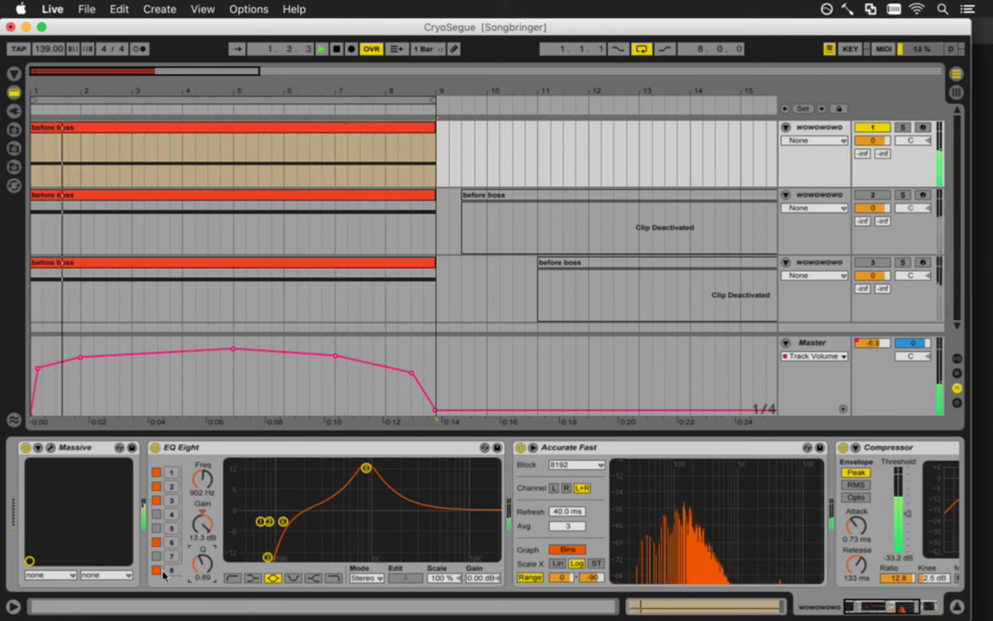
{"action": "left_click", "coordinate": [157, 571]}
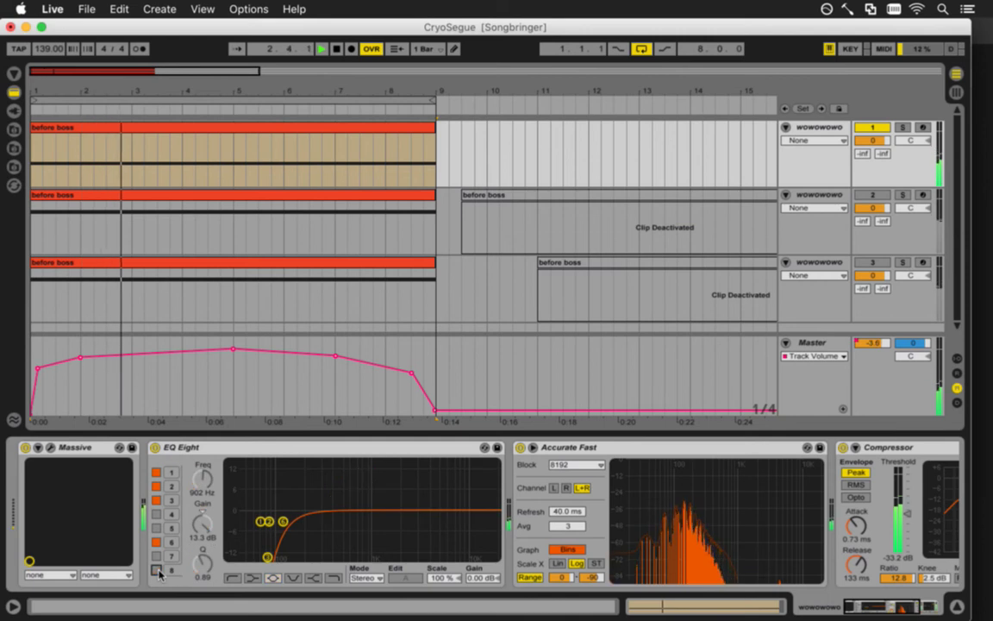
{"action": "left_click", "coordinate": [157, 571]}
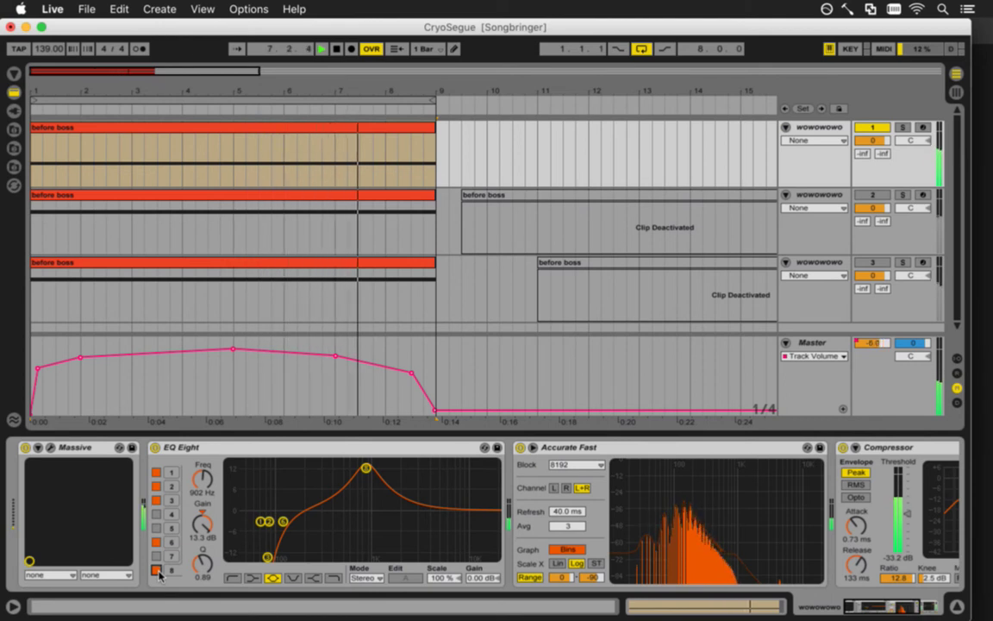
Stop playback, place a copy of track 1's EQ Eight before the spectrum analyzer, and switch off all the copy's bands
{"action": "key", "text": "space"}
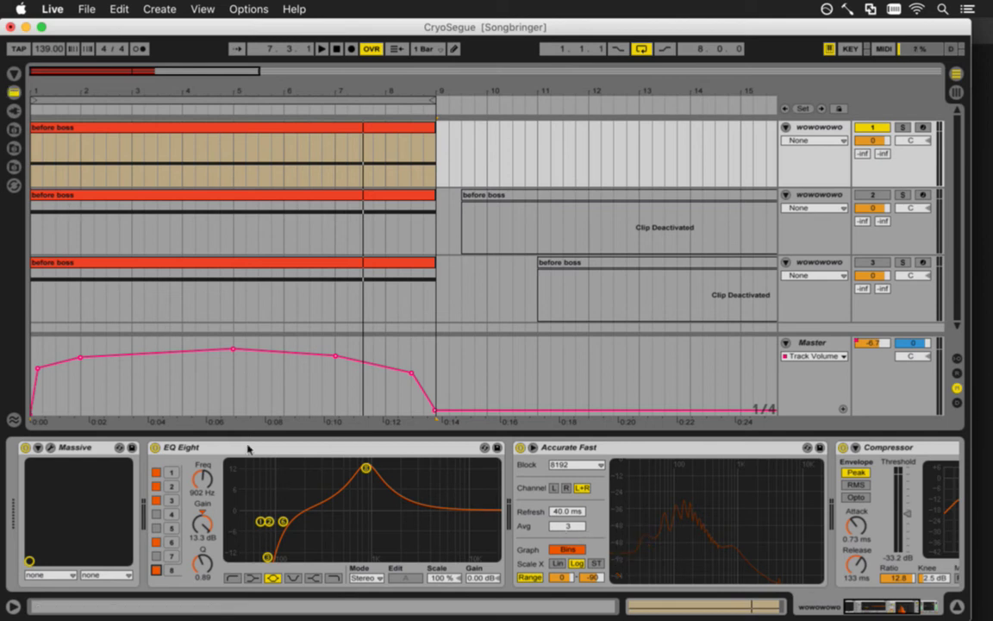
{"action": "left_click_drag", "start_coordinate": [197, 450], "coordinate": [509, 466]}
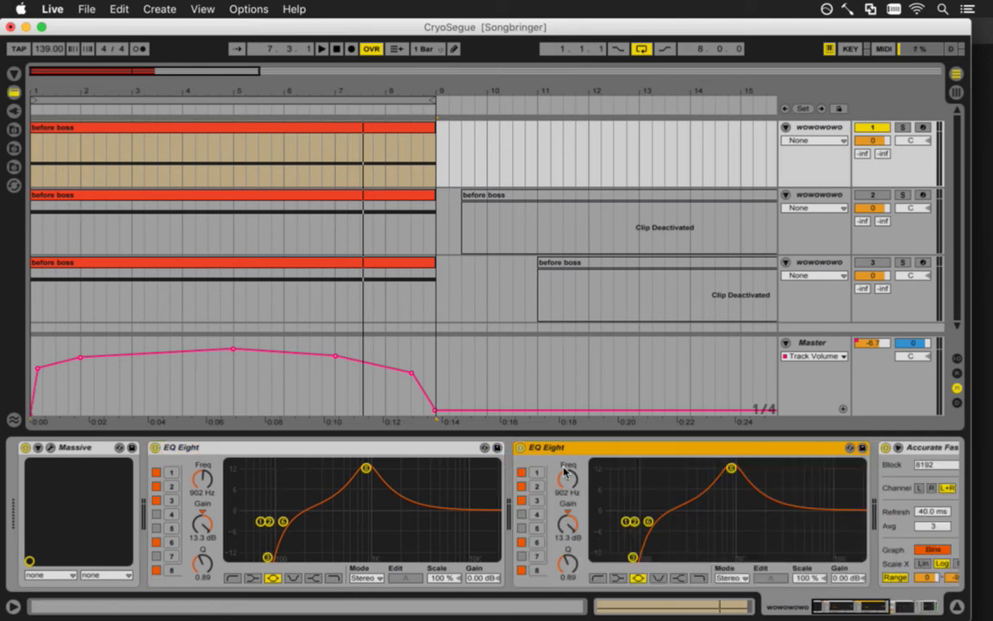
{"action": "left_click", "coordinate": [522, 570]}
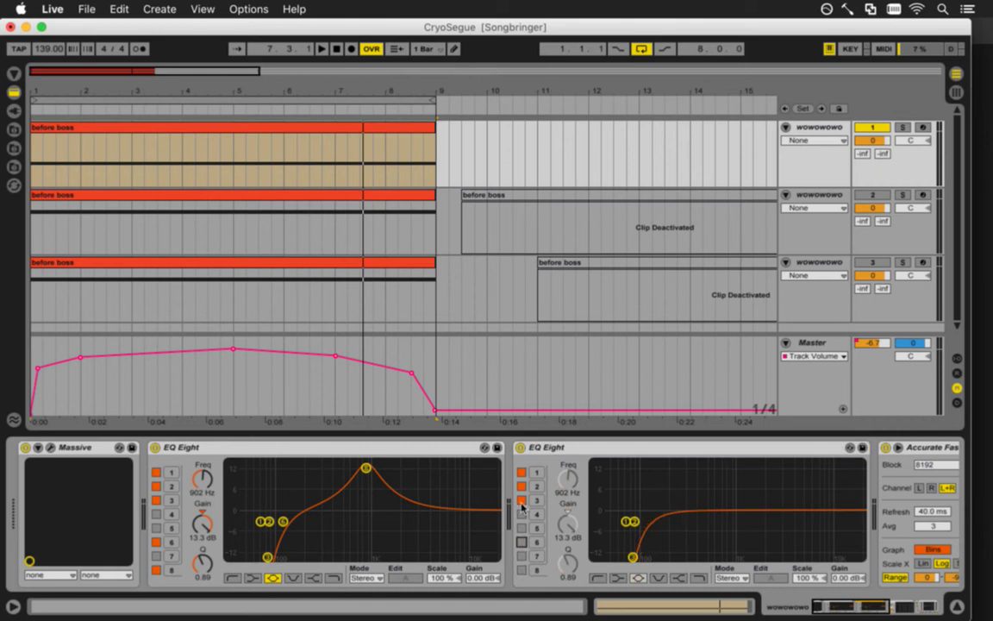
{"action": "left_click", "coordinate": [859, 602]}
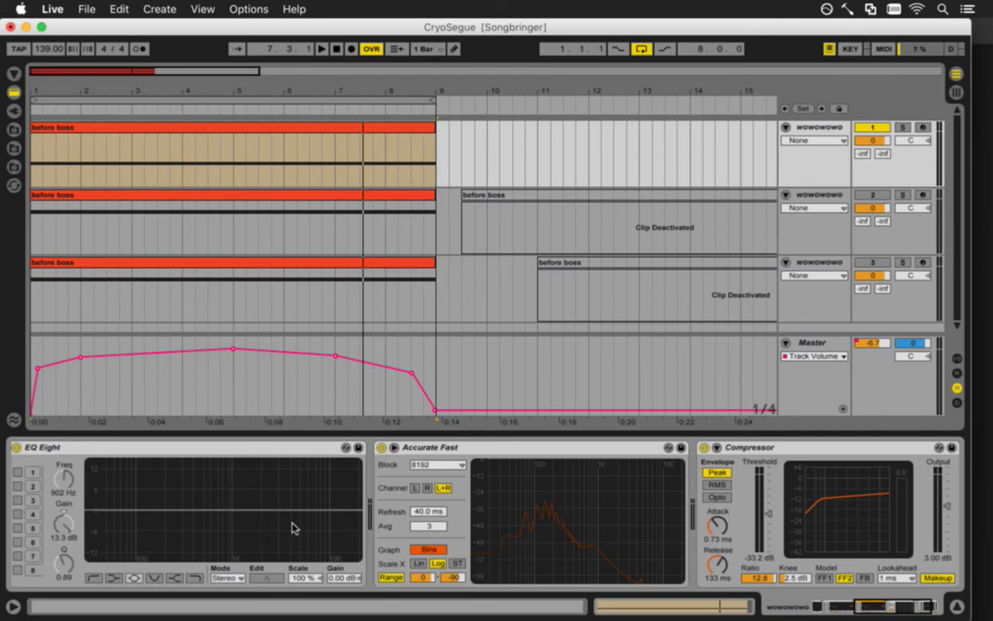
Enable band 1 of the second EQ Eight as a bell at 227 Hz with 7.14 dB gain and Q 15.9
{"action": "left_click", "coordinate": [17, 473]}
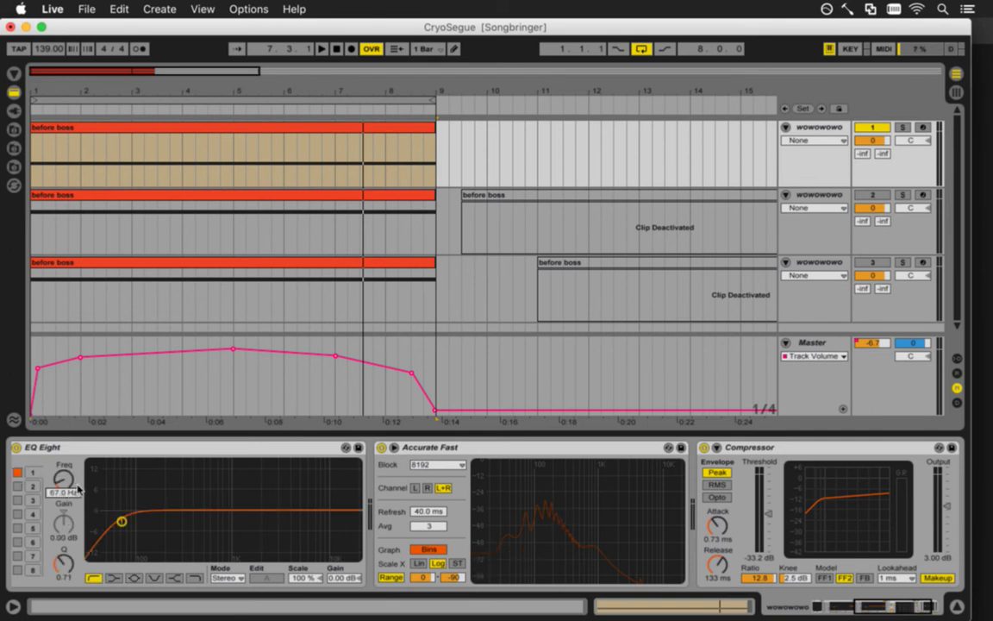
{"action": "left_click", "coordinate": [134, 578]}
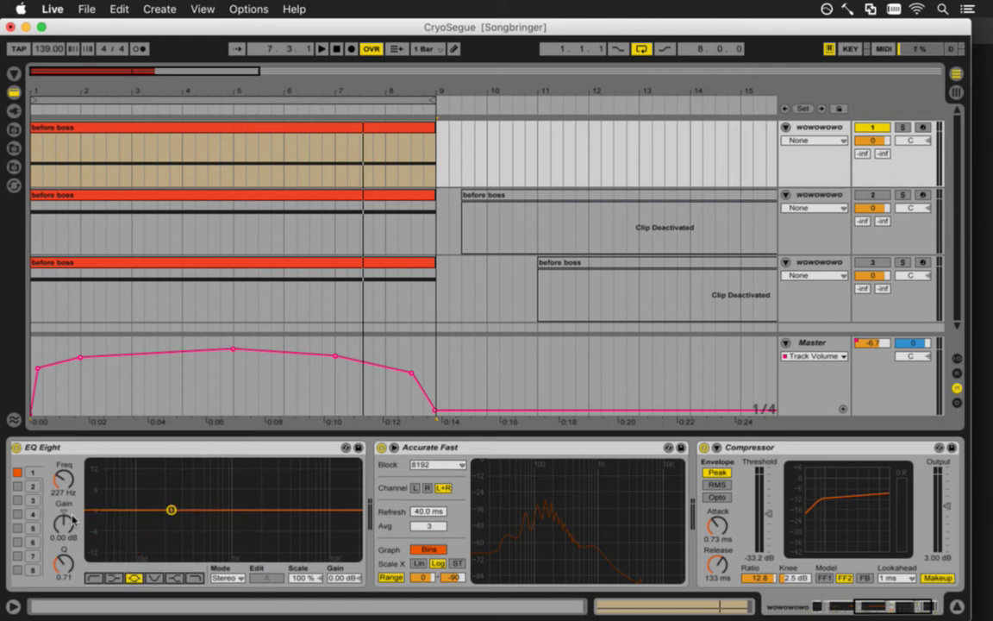
{"action": "left_click_drag", "start_coordinate": [62, 522], "coordinate": [63, 522]}
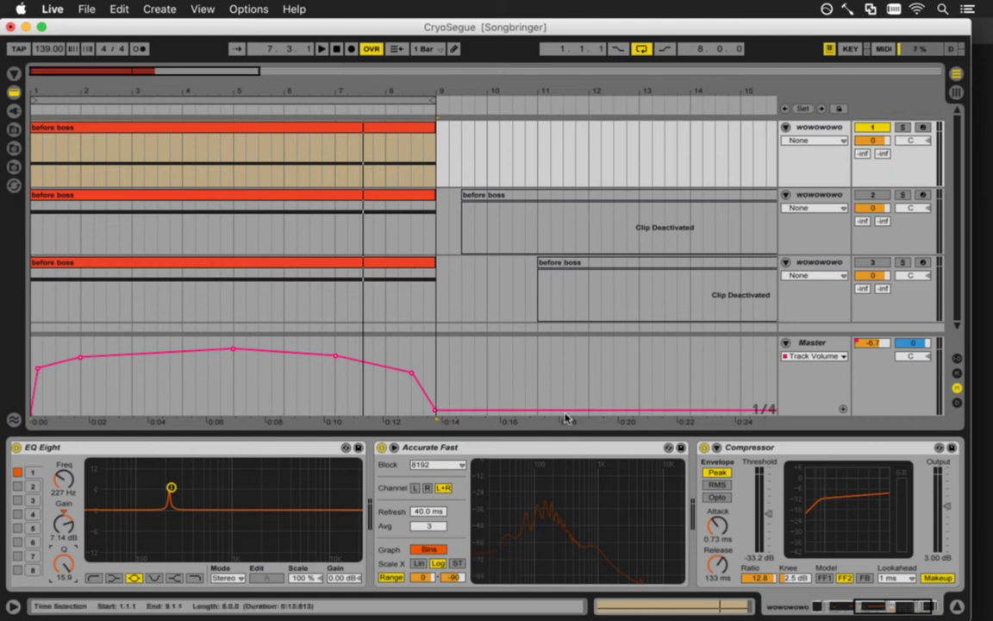
Enable band 2 of the second EQ Eight as a bell at 261 Hz with 8.81 dB gain and Q 18.0
{"action": "left_click", "coordinate": [17, 486]}
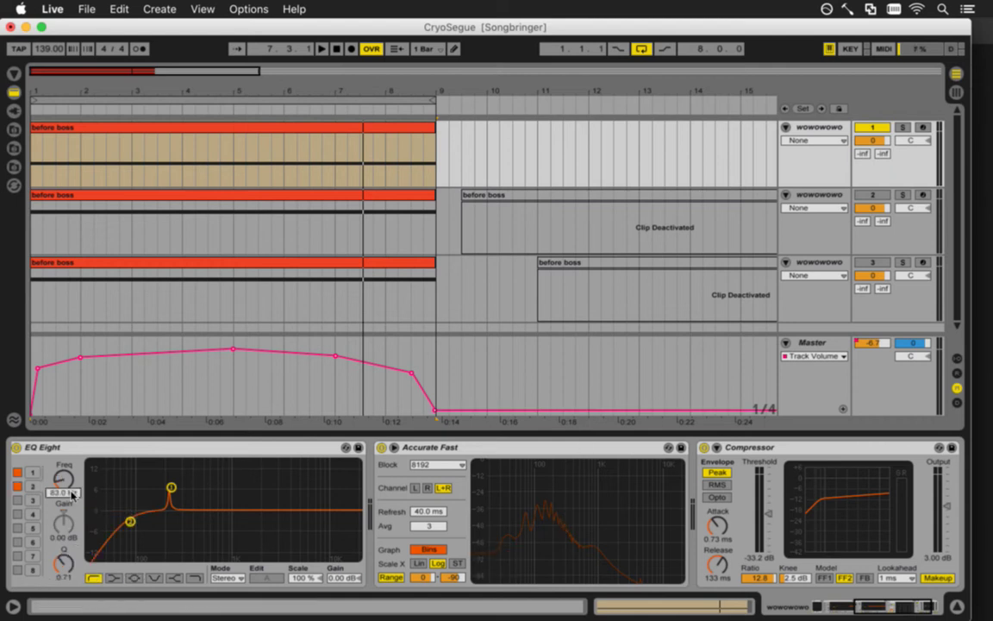
{"action": "left_click", "coordinate": [72, 494]}
{"action": "type", "text": "261"}
{"action": "key", "text": "Return"}
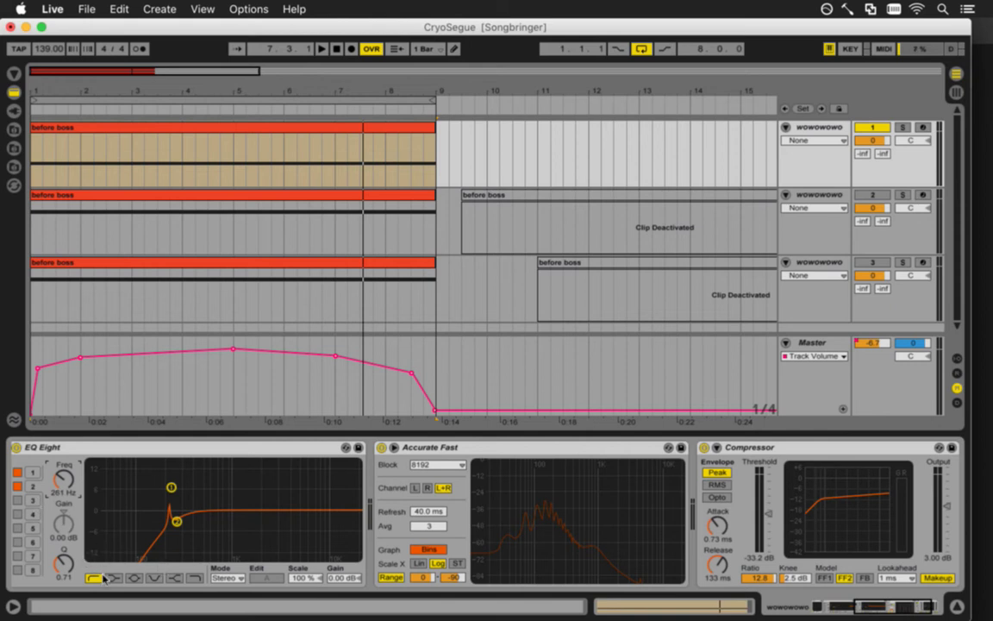
{"action": "left_click", "coordinate": [134, 578]}
{"action": "left_click_drag", "start_coordinate": [65, 527], "coordinate": [66, 525]}
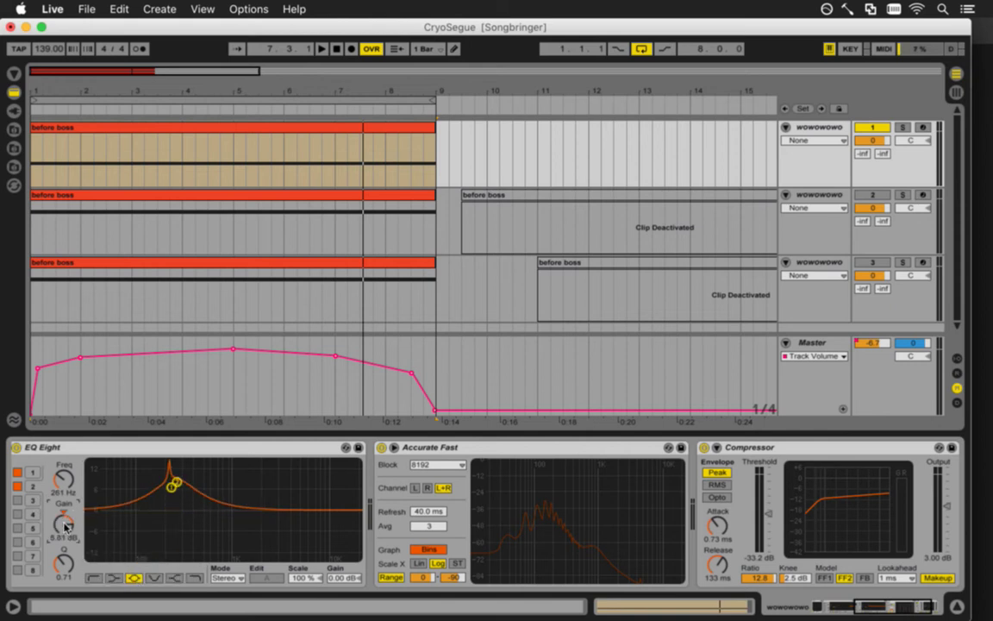
{"action": "left_click_drag", "start_coordinate": [62, 564], "coordinate": [63, 565]}
Play the segue while switching tracks 2 and 3 on and off, ending with tracks 1 and 3 active and track 2 muted
{"action": "key", "text": "space"}
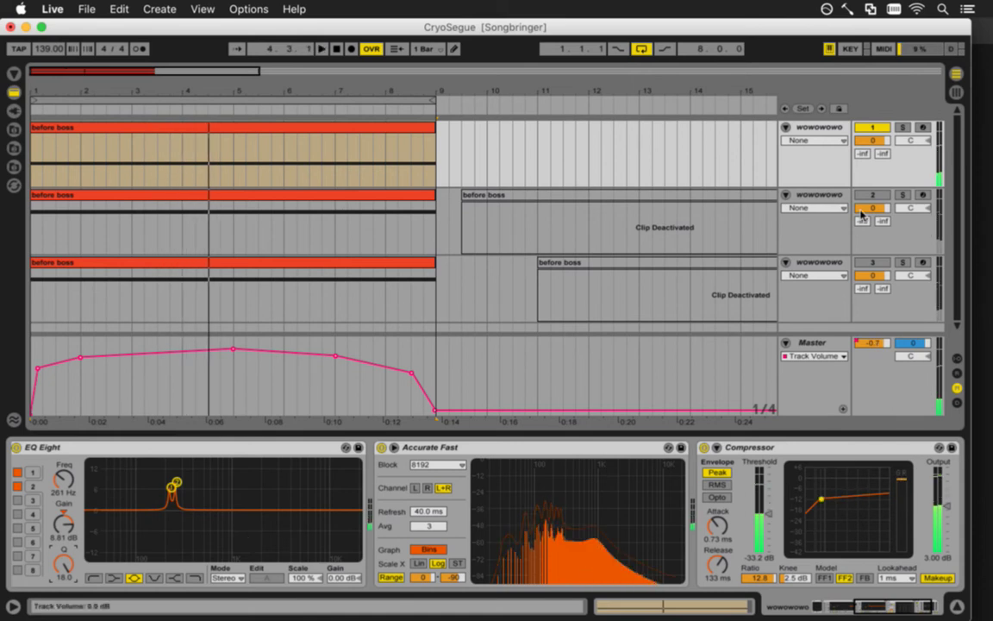
{"action": "left_click", "coordinate": [872, 195]}
{"action": "key", "text": "space"}
{"action": "key", "text": "space"}
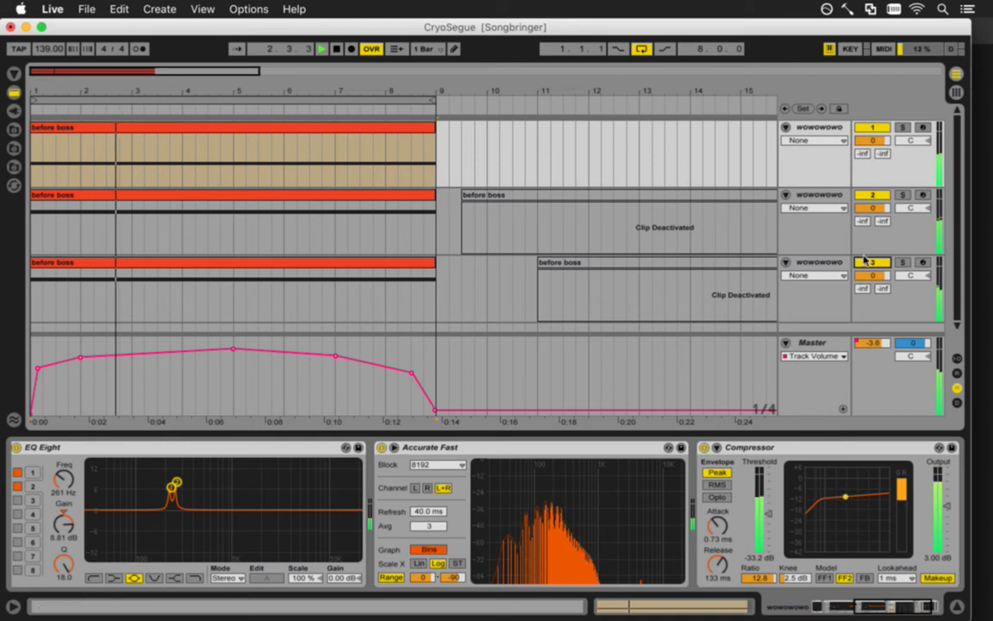
{"action": "left_click", "coordinate": [873, 195]}
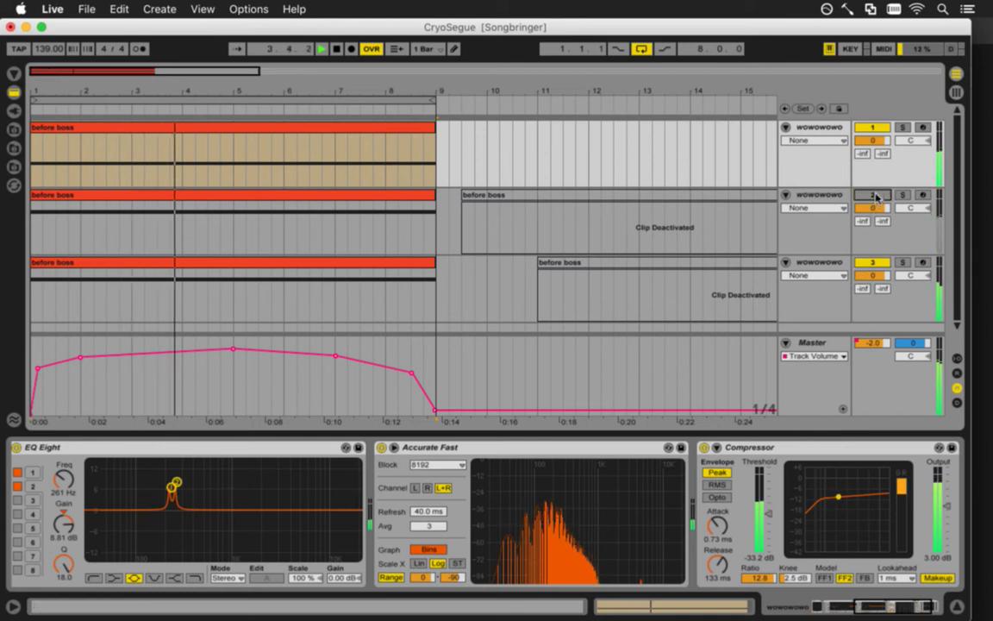
{"action": "left_click", "coordinate": [874, 263]}
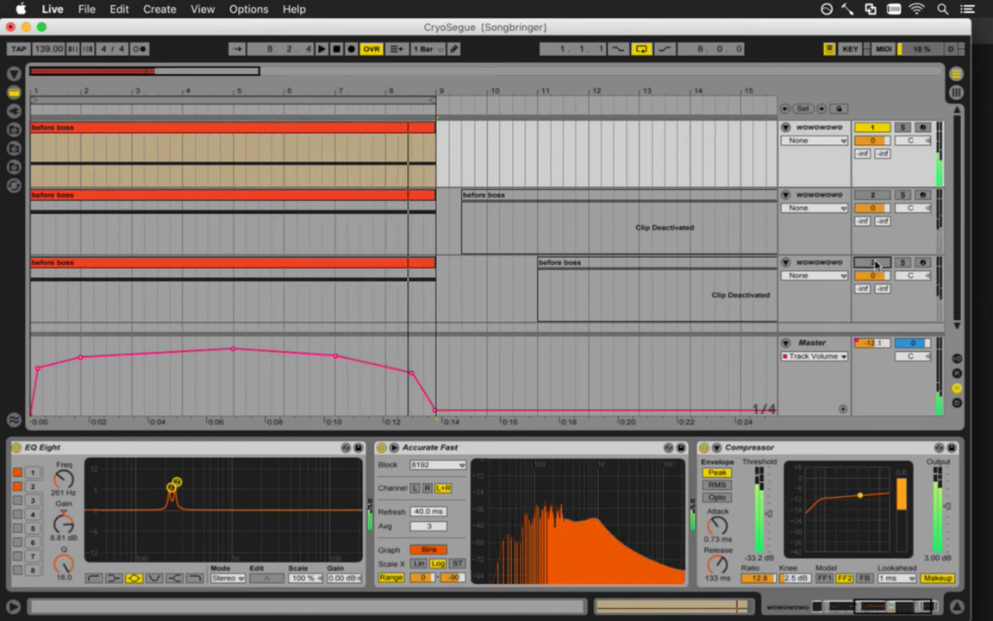
{"action": "key", "text": "space"}
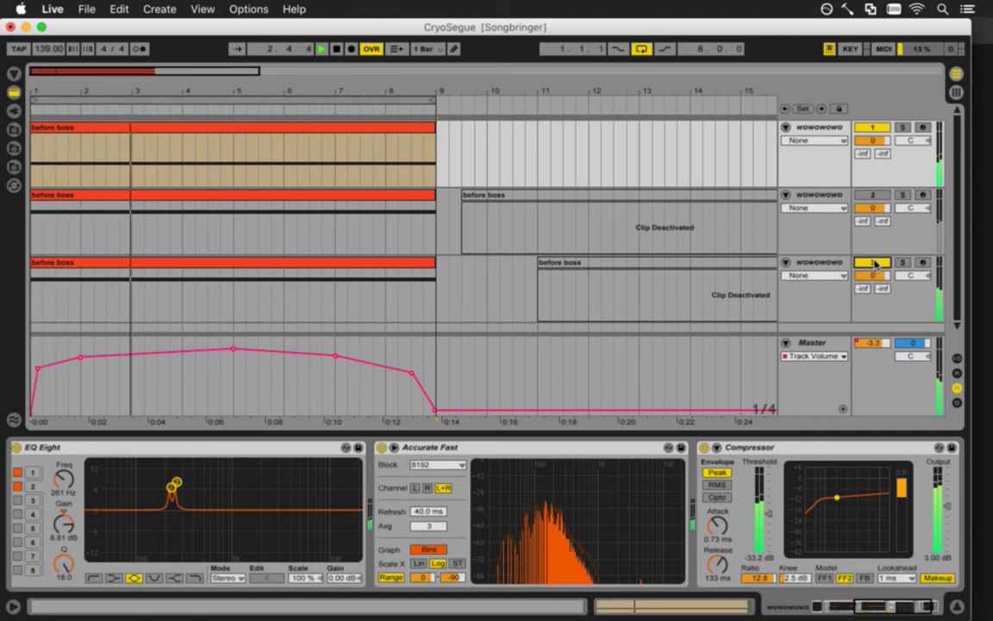
Inspect track 3's clip, its Massive synth's EQ settings and the mixer levels during playback
{"action": "left_click", "coordinate": [831, 263]}
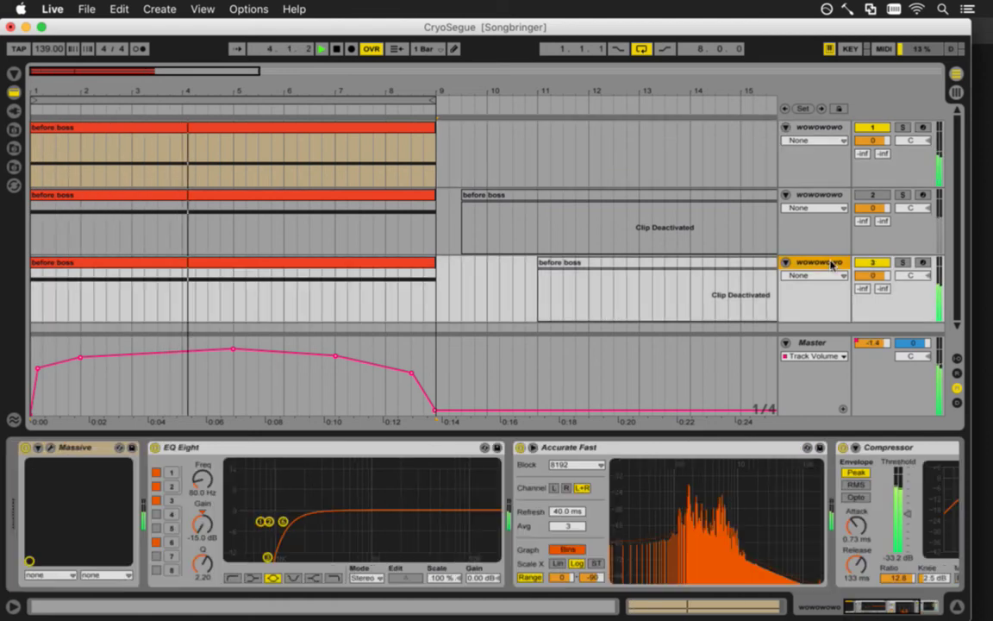
{"action": "key", "text": "shift+Tab"}
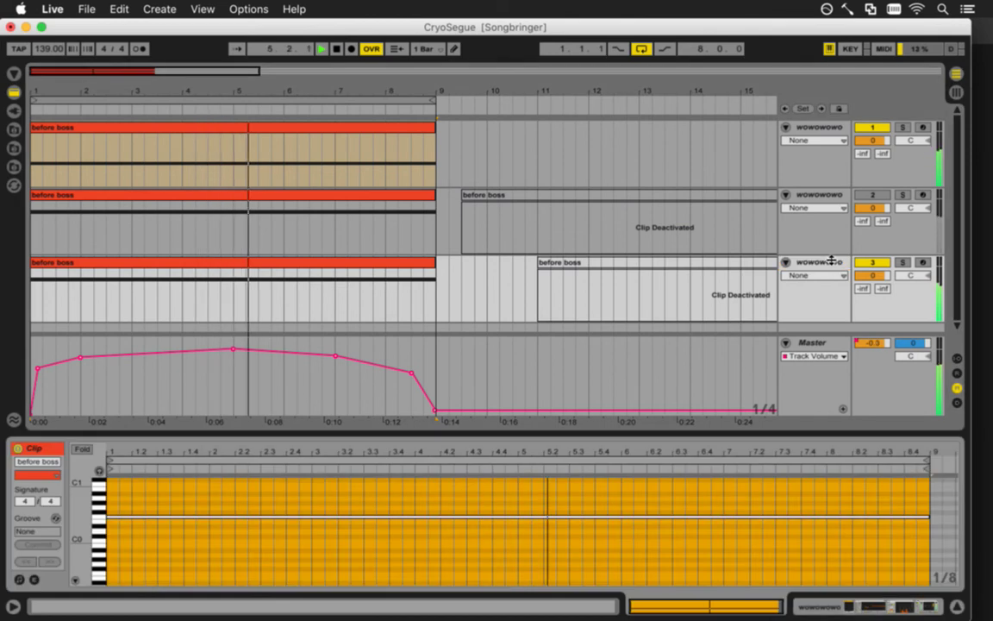
{"action": "key", "text": "shift+Tab"}
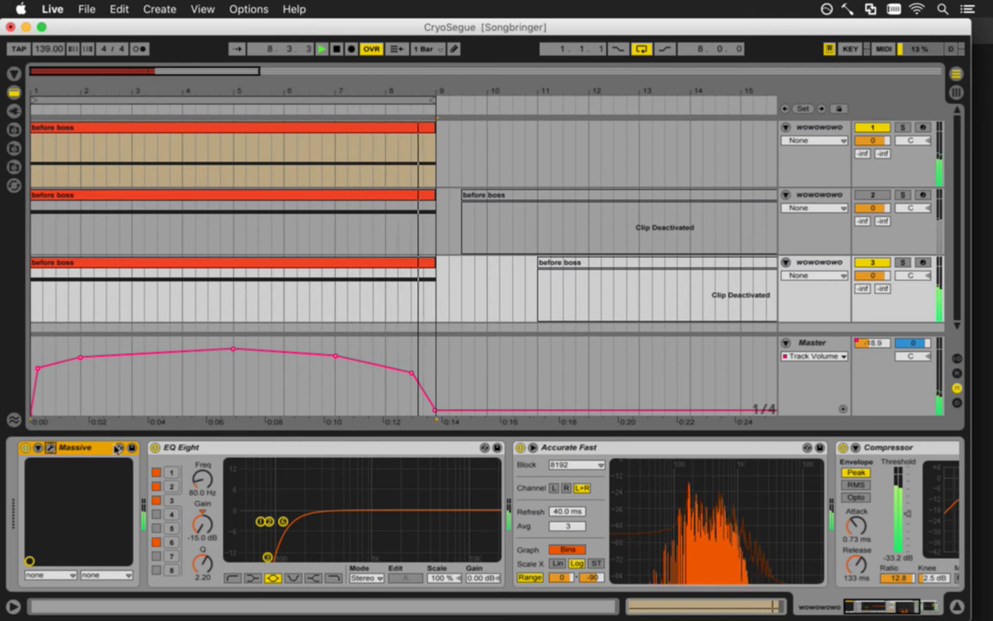
{"action": "left_click", "coordinate": [50, 448]}
{"action": "left_click", "coordinate": [791, 218]}
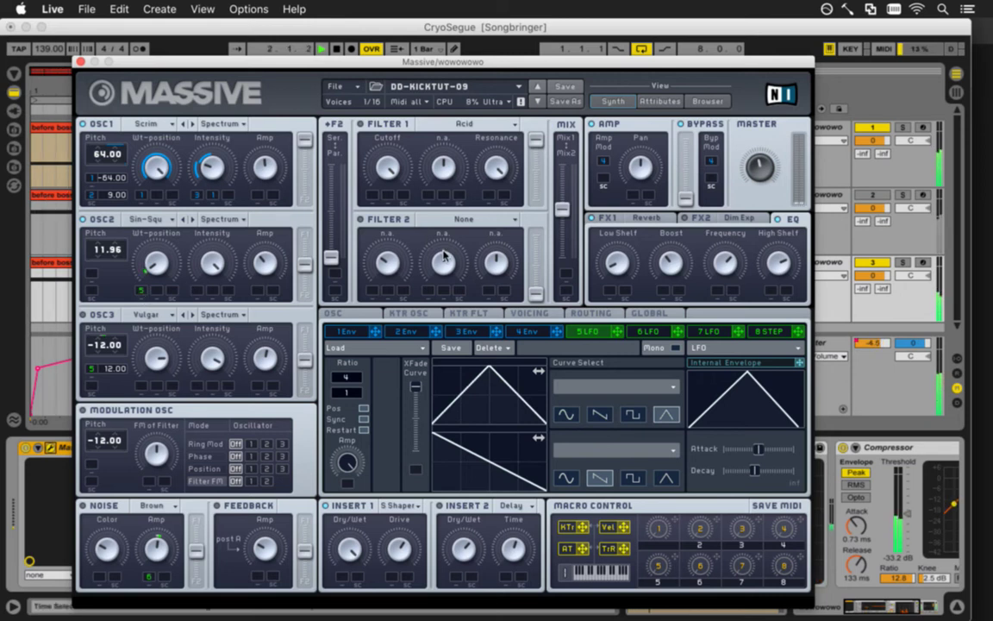
{"action": "left_click", "coordinate": [80, 62]}
{"action": "key", "text": "Tab"}
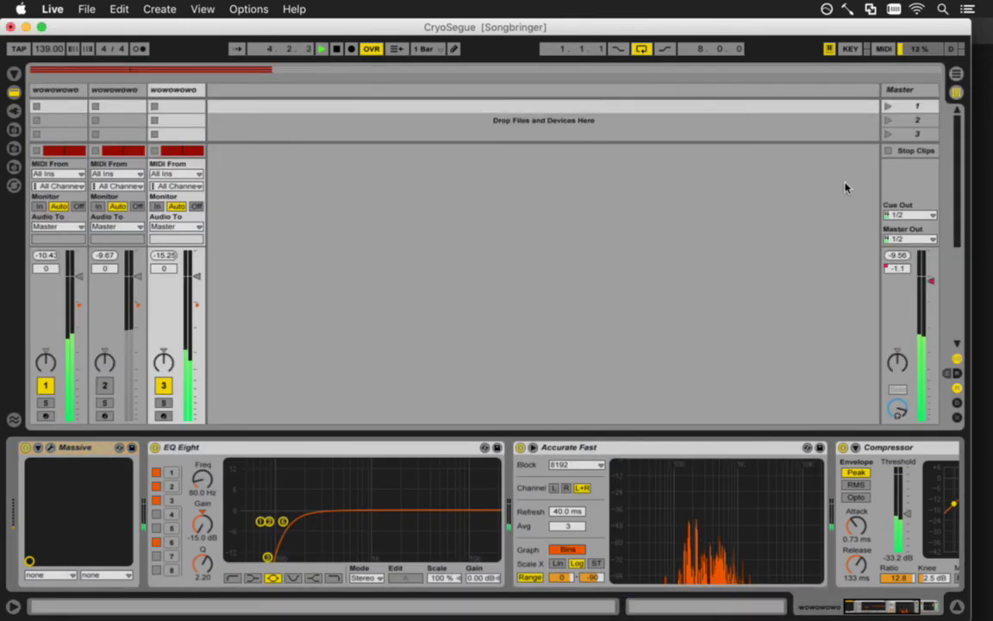
{"action": "key", "text": "Tab"}
Switch track 2 on and off during playback to compare the mix, and stop playback
{"action": "left_click", "coordinate": [873, 196]}
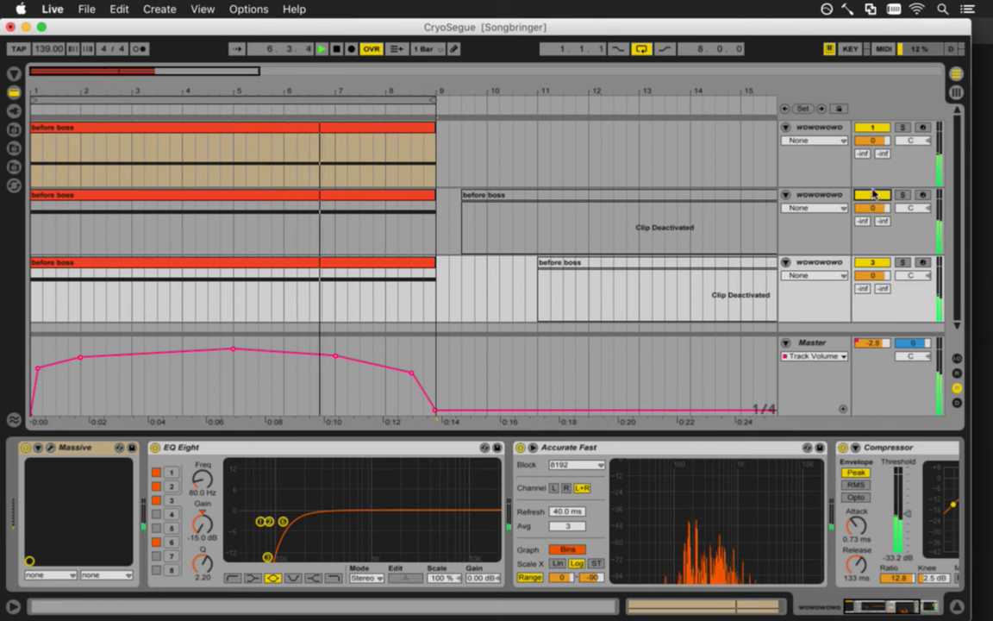
{"action": "left_click", "coordinate": [873, 196]}
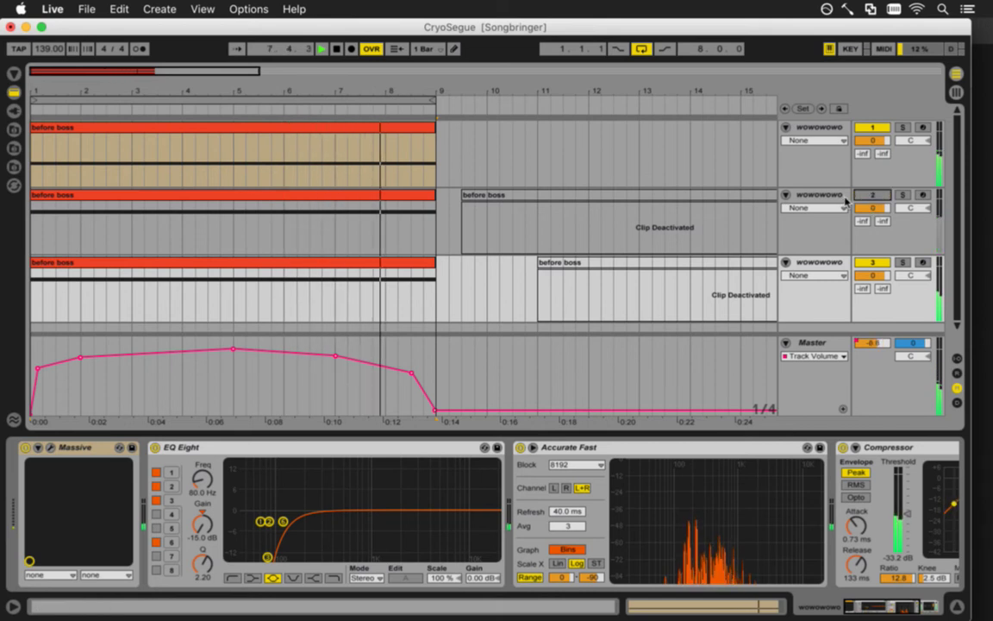
{"action": "key", "text": "space"}
Export the looped range 1.1.1 to 9.1.1 from the master as a mono 48000 Hz, 16-bit WAV named CryoSegue in the waves folder
{"action": "left_click", "coordinate": [257, 153]}
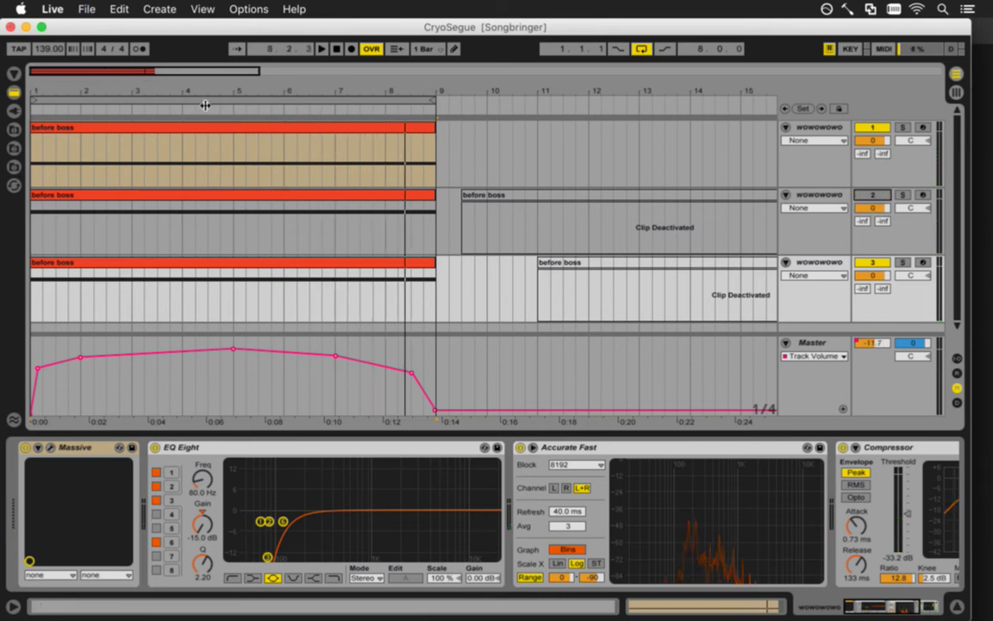
{"action": "left_click", "coordinate": [204, 100]}
{"action": "left_click", "coordinate": [86, 9]}
{"action": "left_click", "coordinate": [158, 213]}
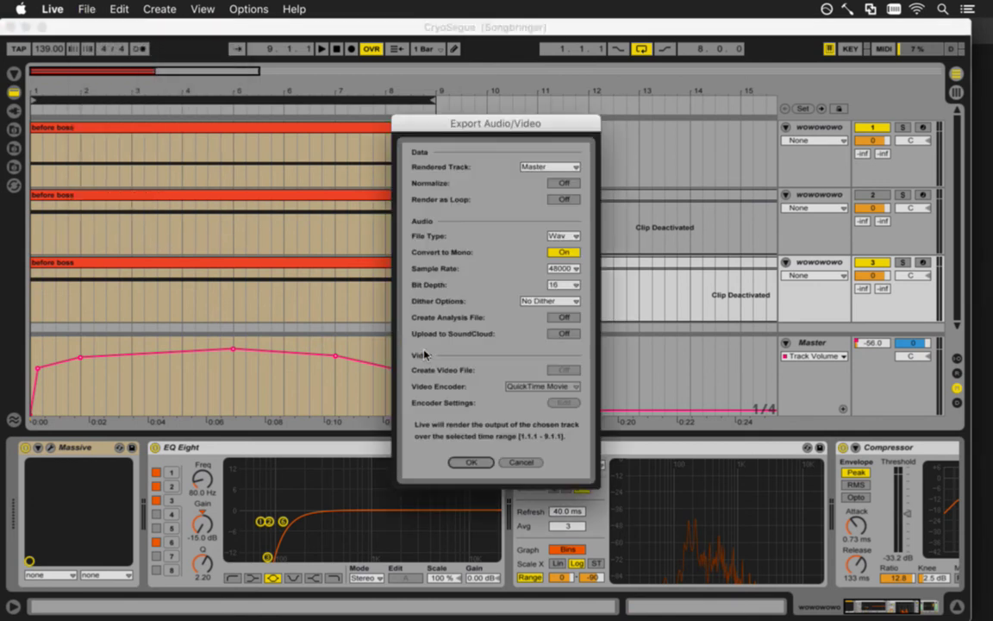
{"action": "left_click", "coordinate": [485, 462]}
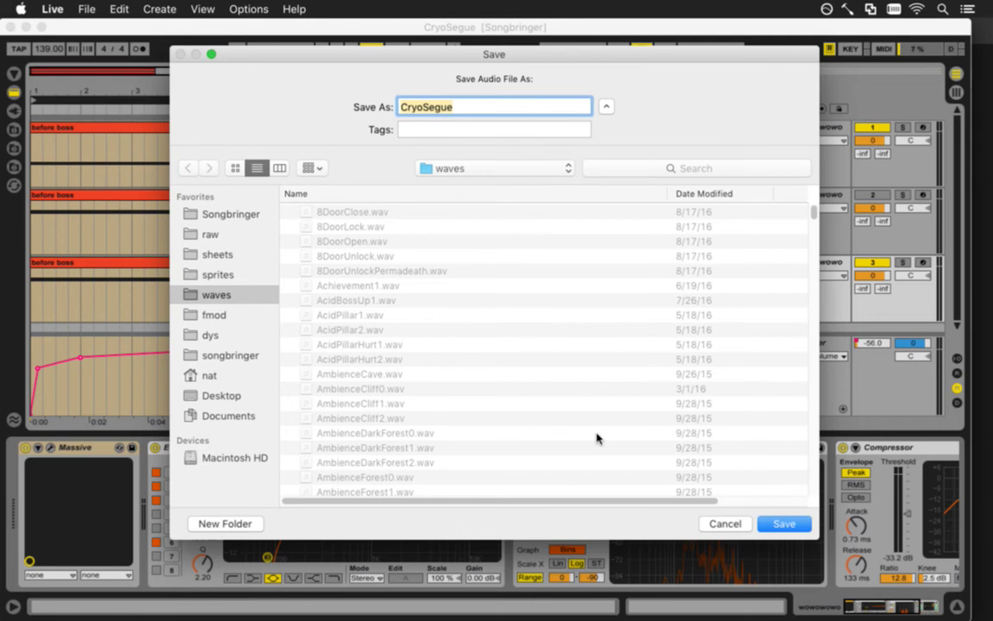
{"action": "key", "text": "Return"}
Switch to Xcode and change the segue's playSound file in Flux.cpp from Cryo1.wav to CryoSegue.wav
{"action": "key", "text": "super+Tab"}
{"action": "key", "text": "super+Tab"}
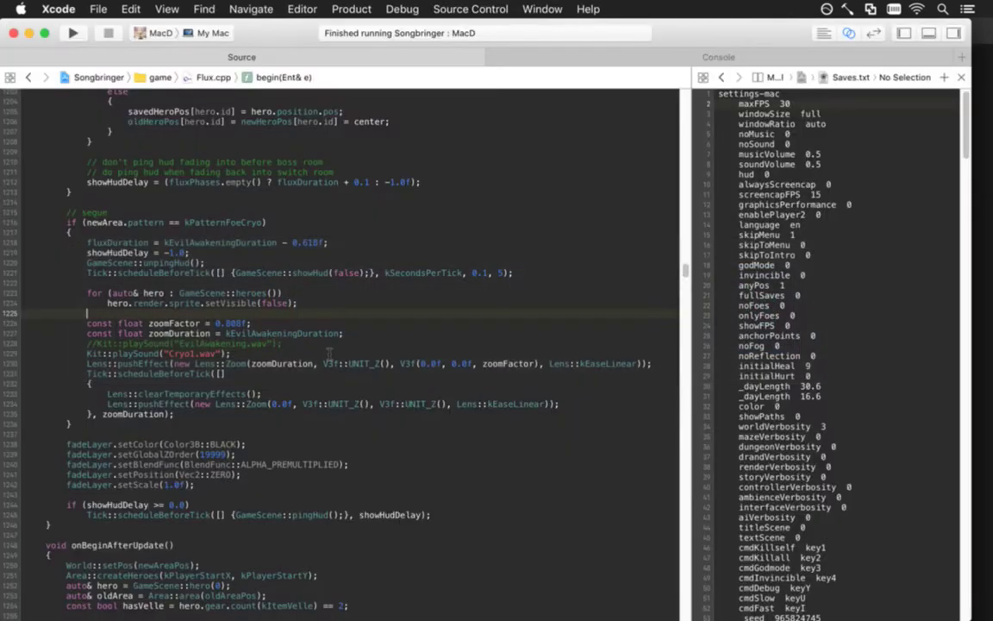
{"action": "left_click", "coordinate": [328, 348]}
{"action": "key", "text": "Down"}
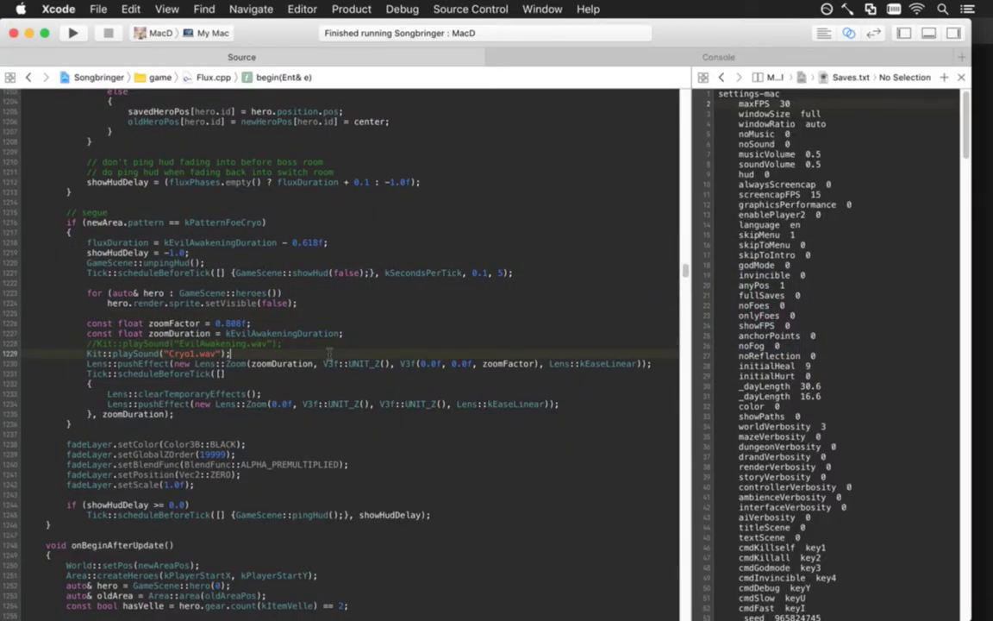
{"action": "key", "text": "Left"}
{"action": "key", "text": "Left"}
{"action": "key", "text": "Left"}
{"action": "key", "text": "BackSpace"}
{"action": "type", "text": "Seque"}
Save Flux.cpp, run Songbringer to test the new segue sound, and quit the game
{"action": "key", "text": "super+s"}
{"action": "key", "text": "super+r"}
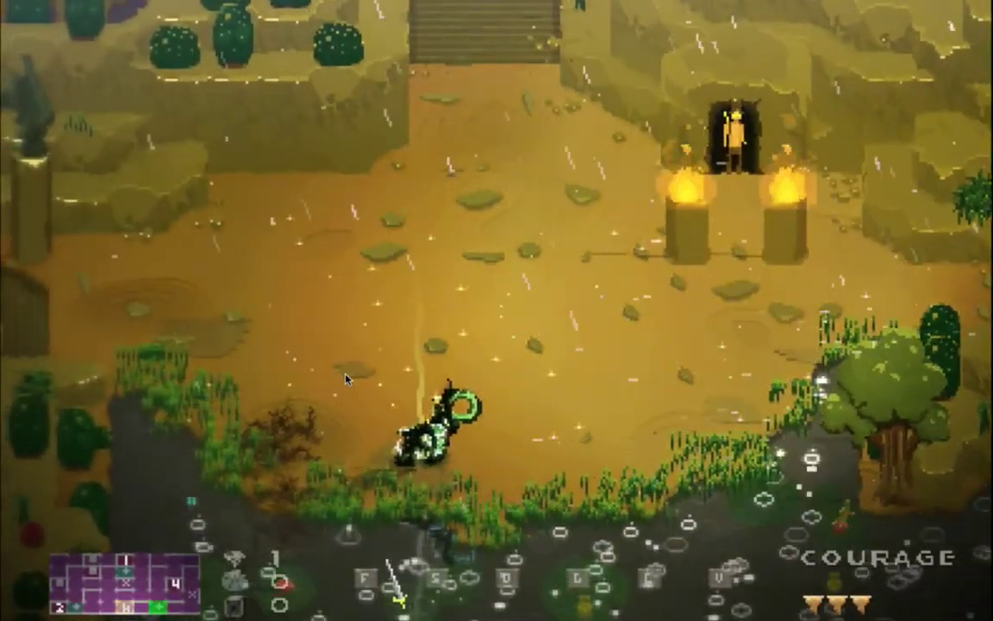
{"action": "key", "text": "super+q"}
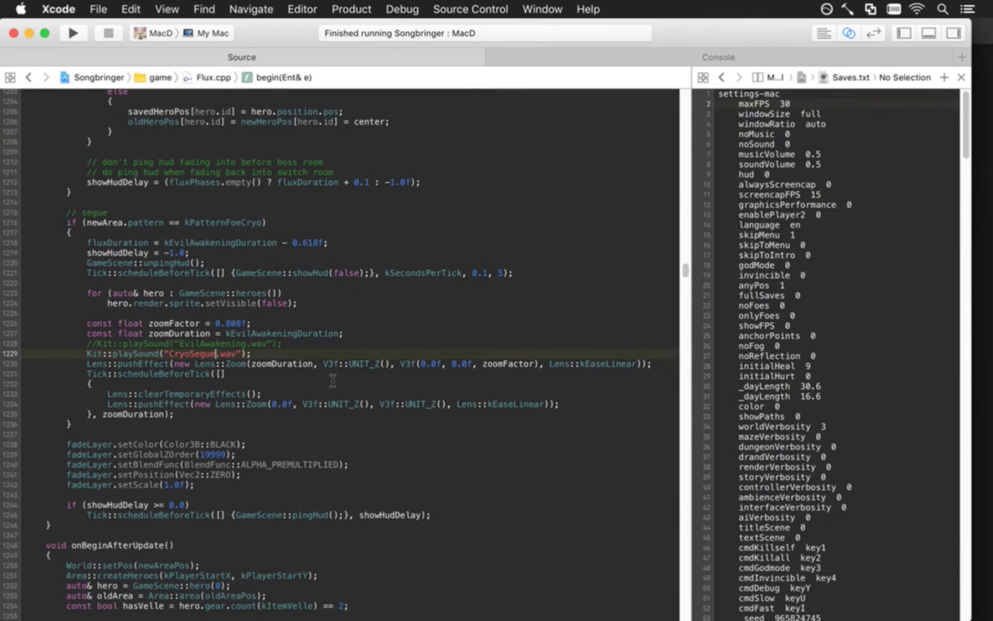
Uncomment the EvilAwakening.wav playSound call in PhaseEvilAwakening, test it in a Songbringer run, and comment it out again
{"action": "key", "text": "super+g"}
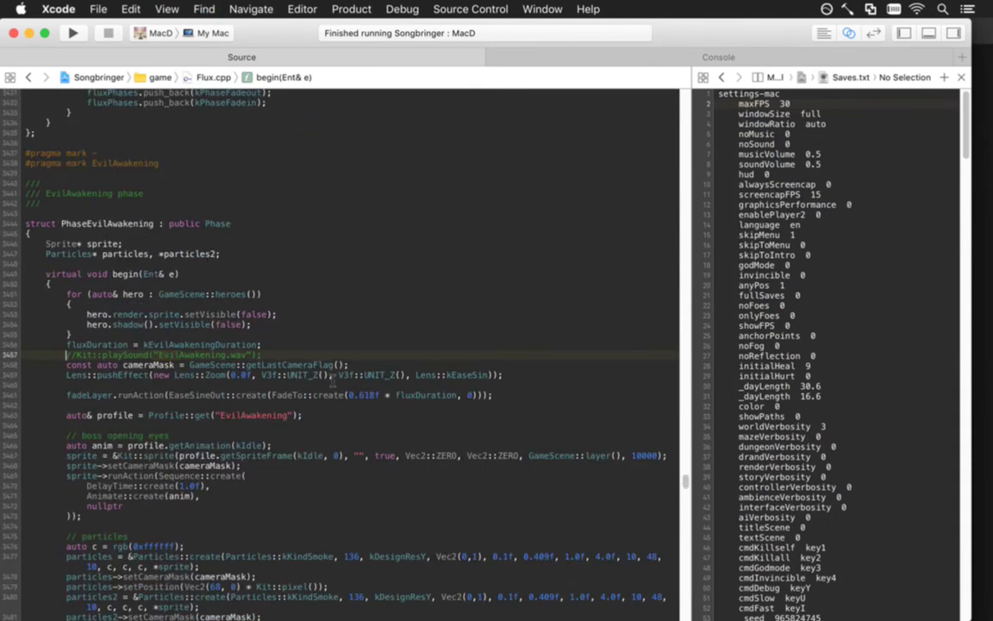
{"action": "key", "text": "super+r"}
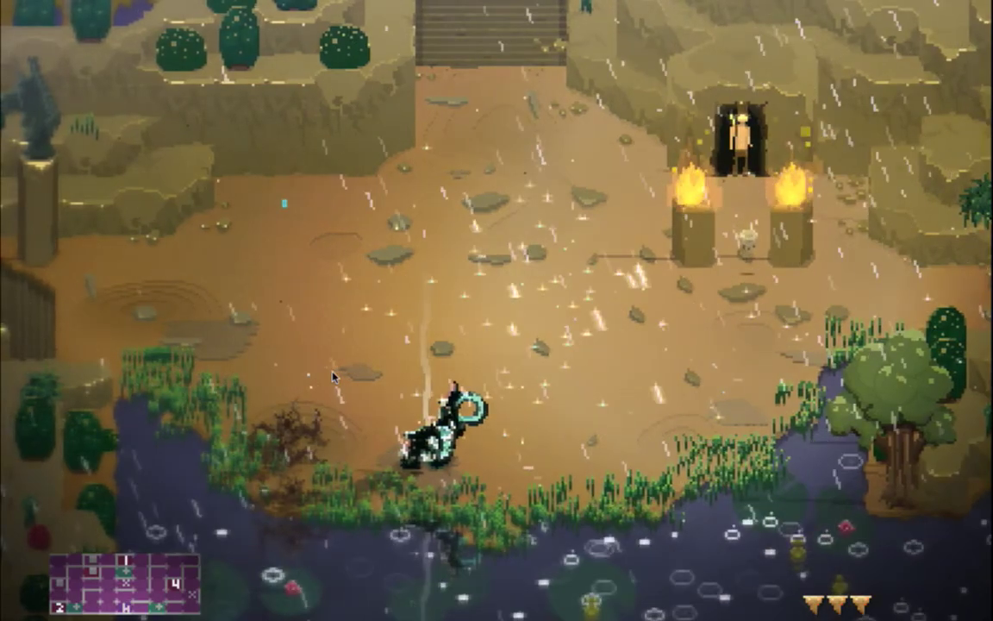
{"action": "key", "text": "super+q"}
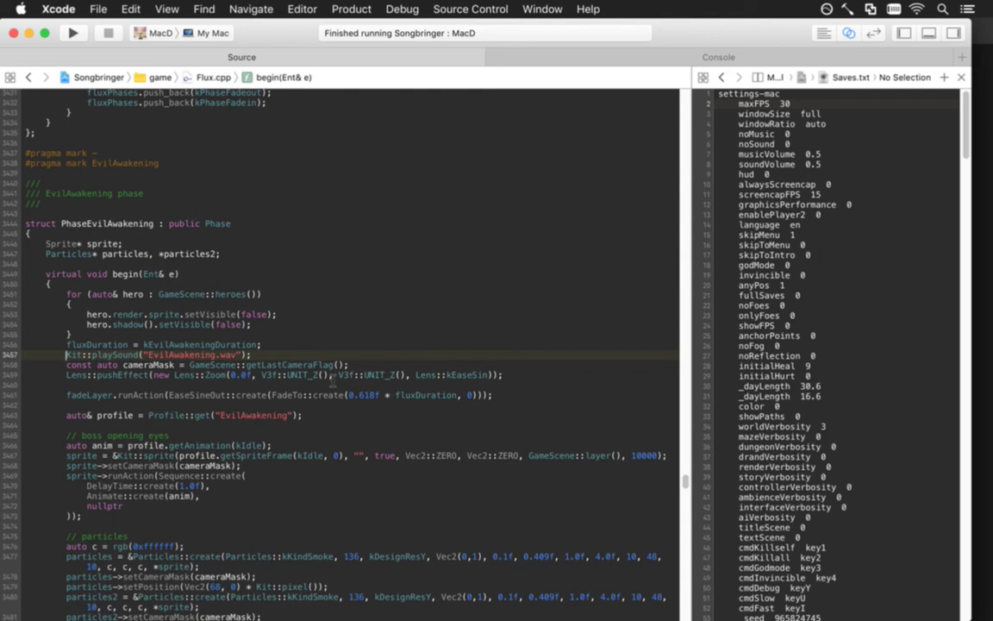
{"action": "type", "text": "//"}
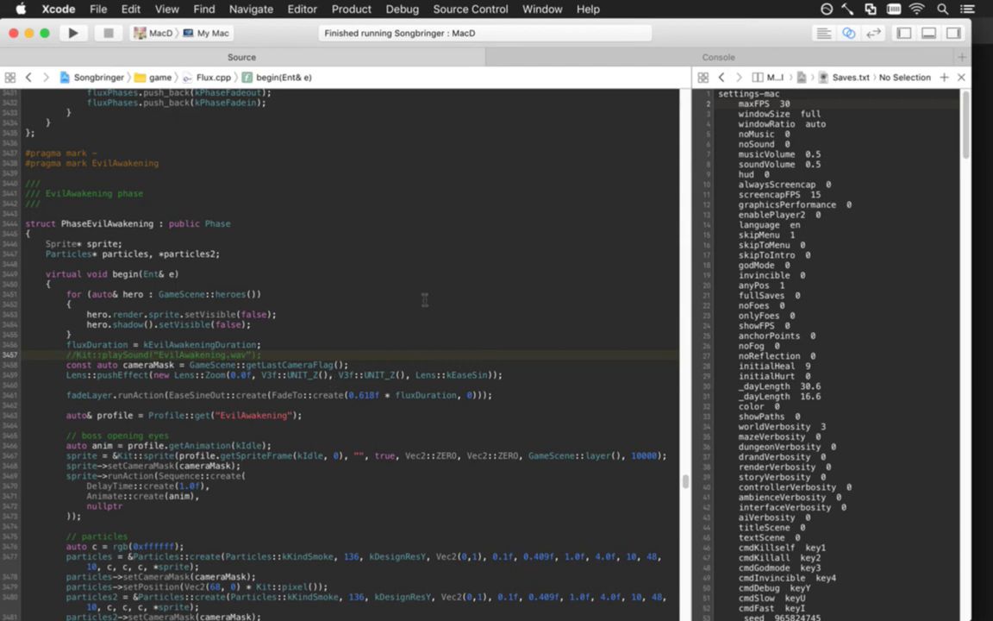
Switch to Ableton Live, open EvilAwakening.als from the Songbringer folder, and play the set
{"action": "key", "text": "super+Tab"}
{"action": "key", "text": "super+Tab"}
{"action": "left_click", "coordinate": [226, 322]}
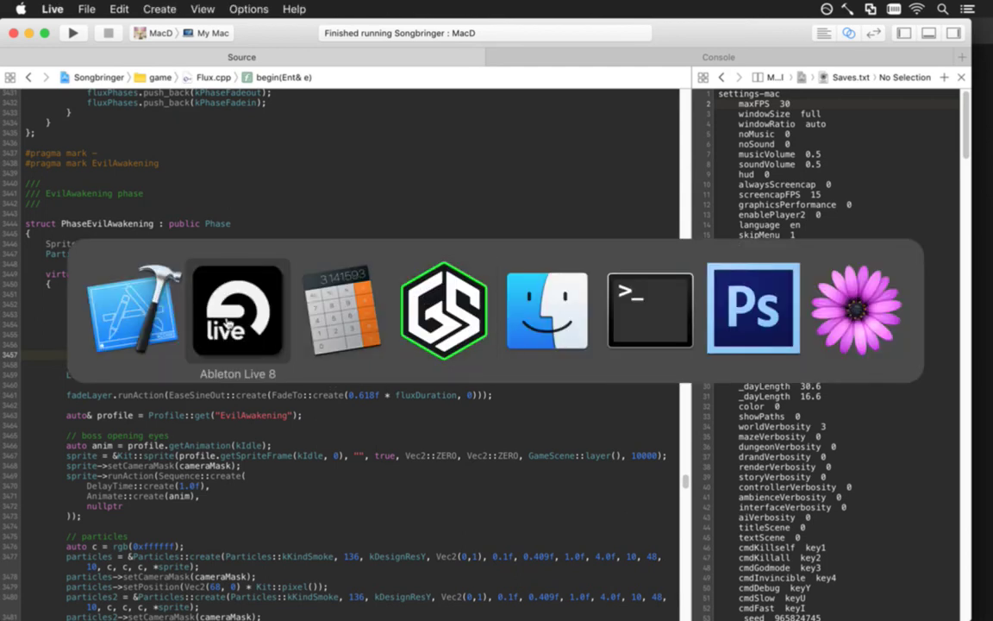
{"action": "left_click", "coordinate": [86, 10]}
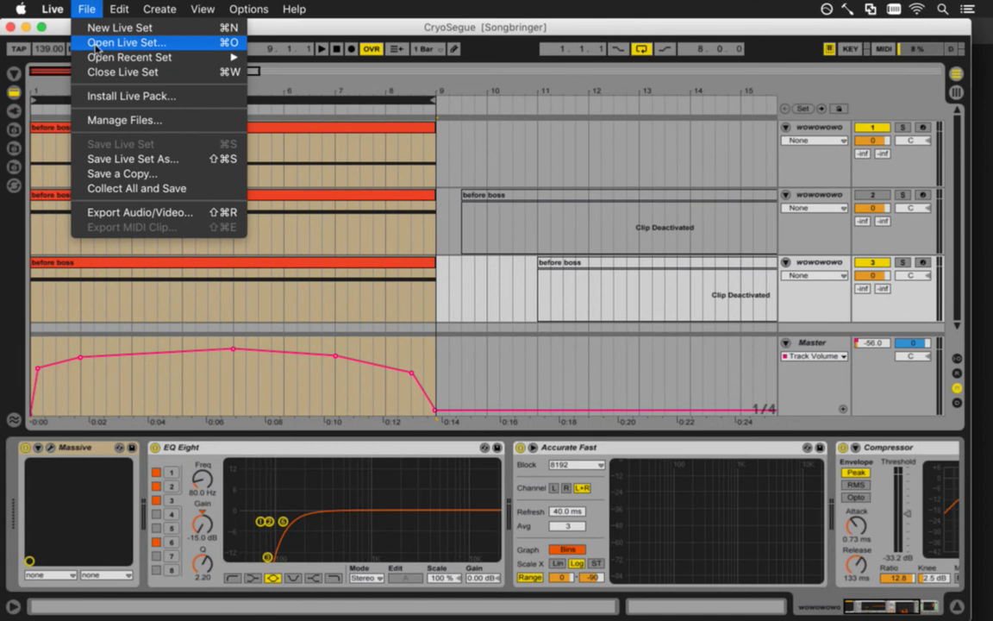
{"action": "left_click", "coordinate": [95, 43]}
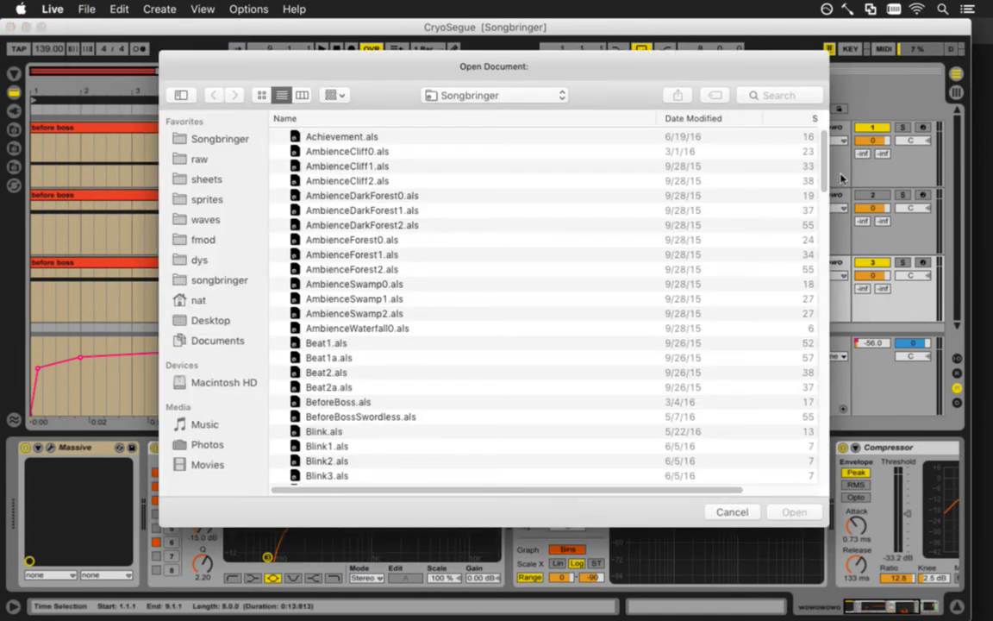
{"action": "scroll", "coordinate": [824, 170], "scroll_direction": "down", "scroll_amount": 2}
{"action": "left_click_drag", "start_coordinate": [823, 170], "coordinate": [808, 242]}
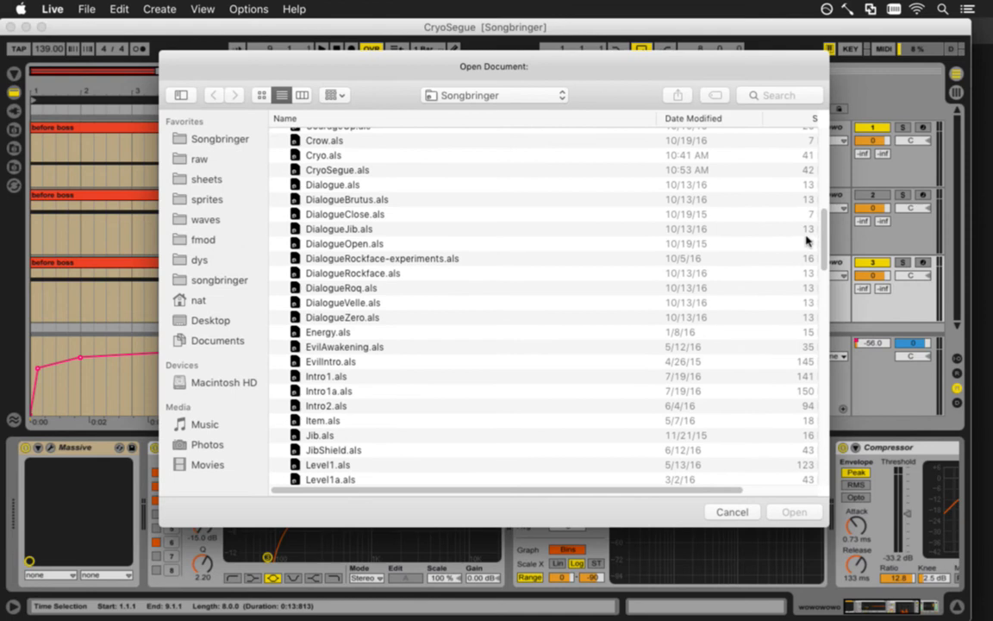
{"action": "left_click", "coordinate": [353, 346]}
{"action": "key", "text": "Return"}
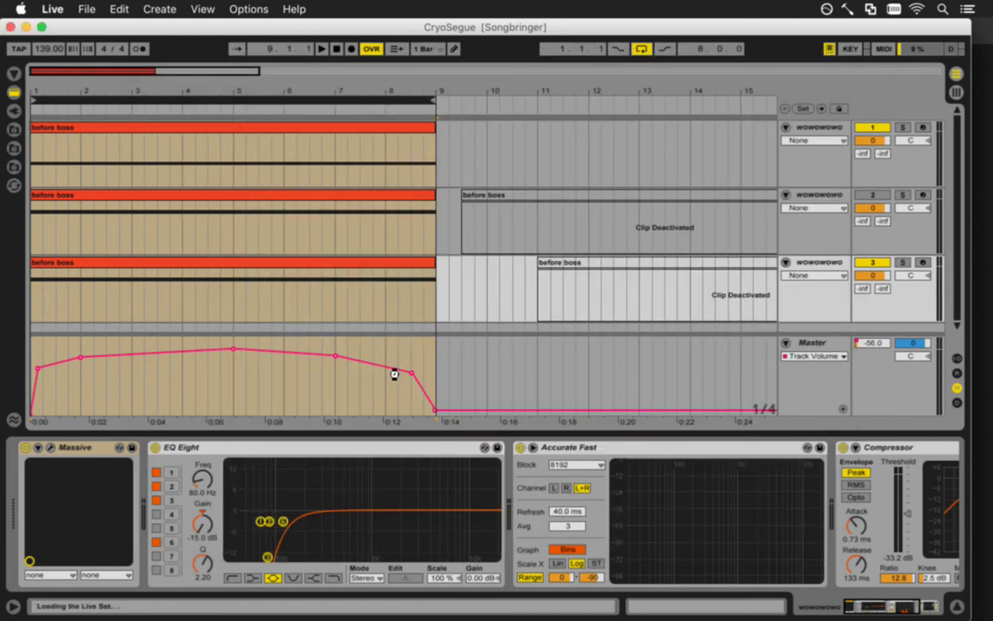
{"action": "key", "text": "space"}
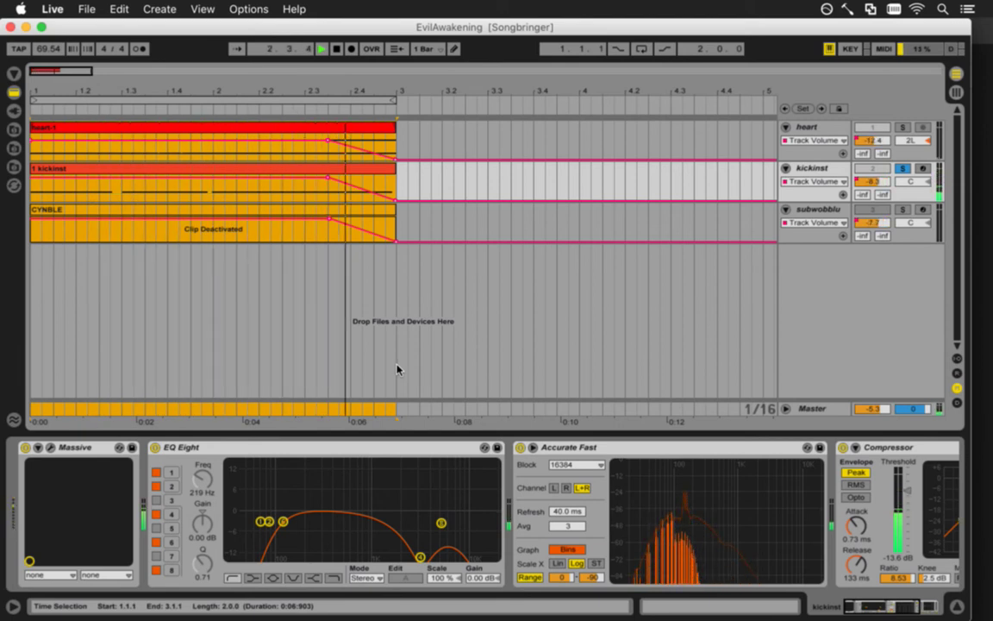
Copy the kickinst track's whole device chain, from Massive through EQ Eight and Accurate Fast to Compressor
{"action": "left_click", "coordinate": [812, 169]}
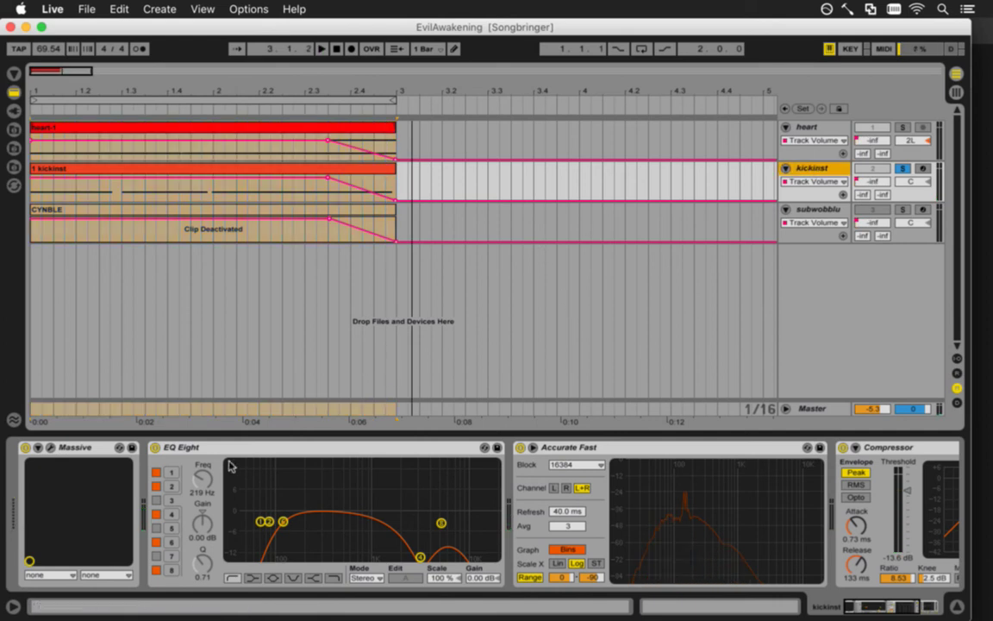
{"action": "left_click", "coordinate": [901, 609]}
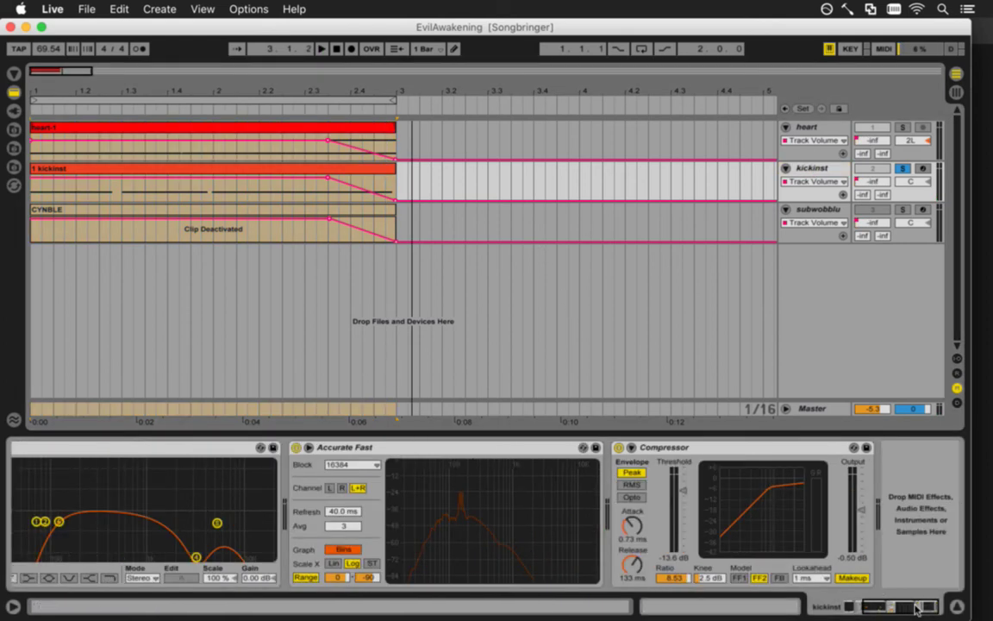
{"action": "left_click_drag", "start_coordinate": [917, 609], "coordinate": [861, 611]}
{"action": "left_click", "coordinate": [885, 450]}
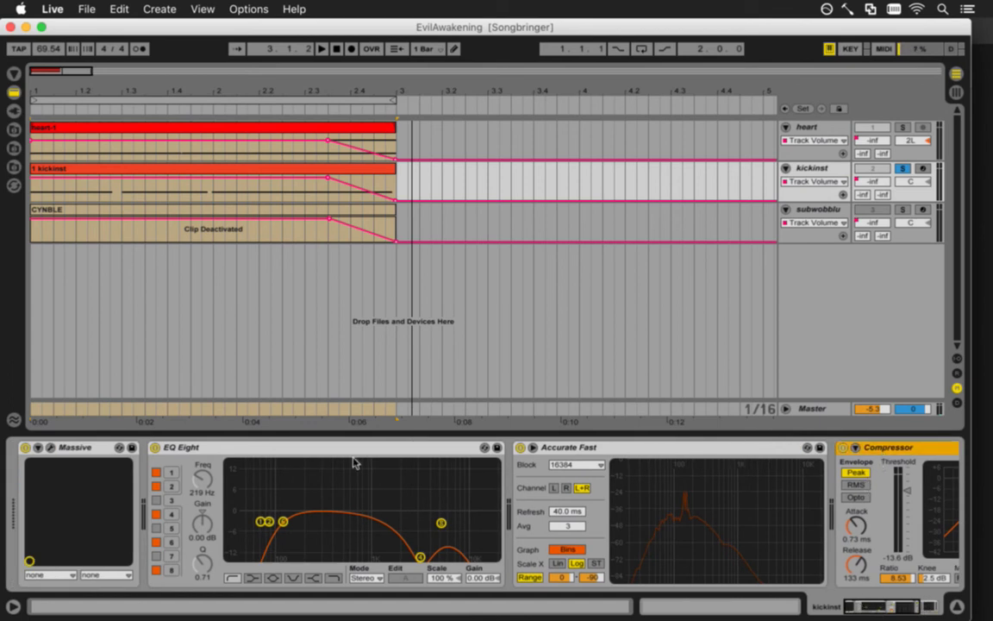
{"action": "left_click", "coordinate": [66, 449], "text": "shift"}
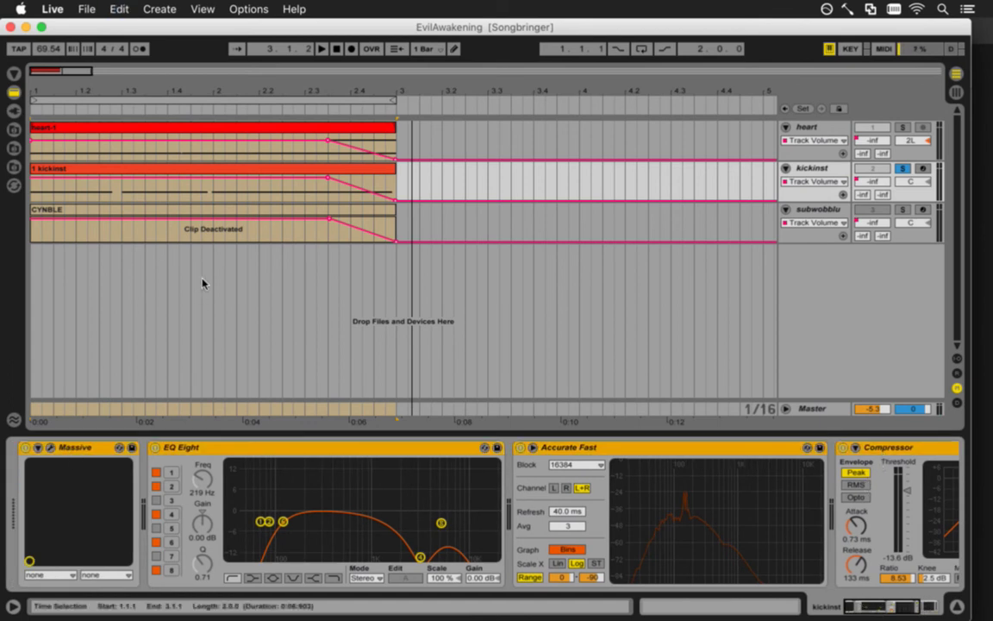
Reopen the CryoSegue set, insert a MIDI track below the third wowowowo track, and paste the copied devices into it
{"action": "left_click", "coordinate": [83, 8]}
{"action": "mouse_move", "coordinate": [116, 58]}
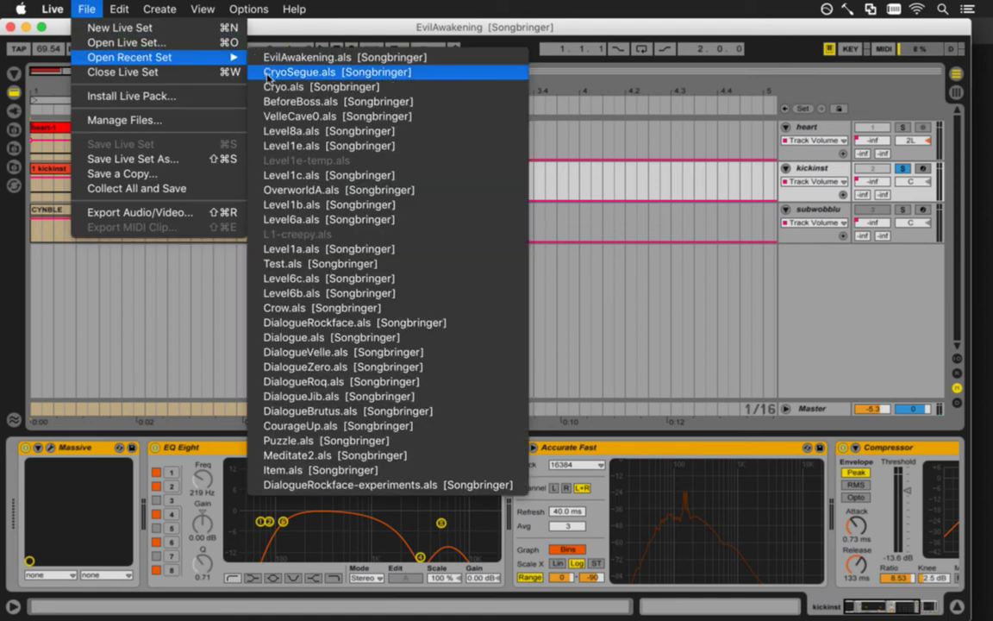
{"action": "left_click", "coordinate": [269, 73]}
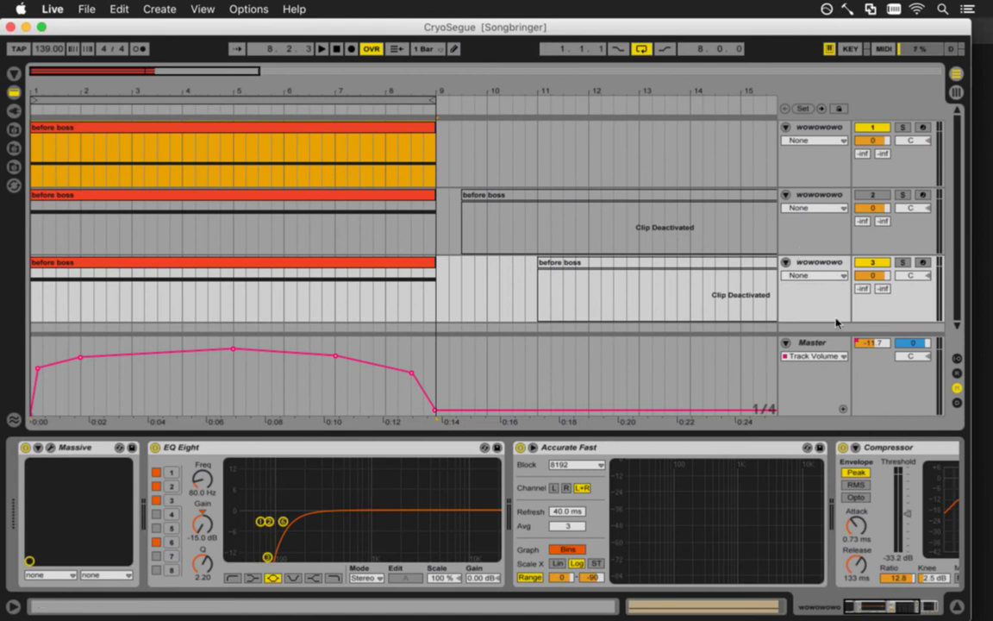
{"action": "right_click", "coordinate": [834, 323]}
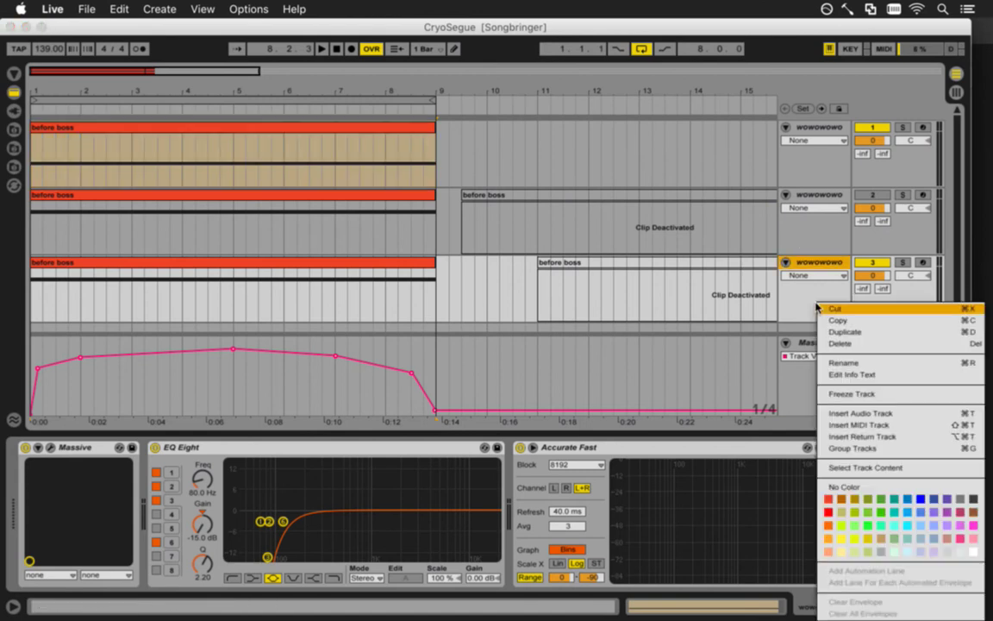
{"action": "left_click", "coordinate": [871, 415]}
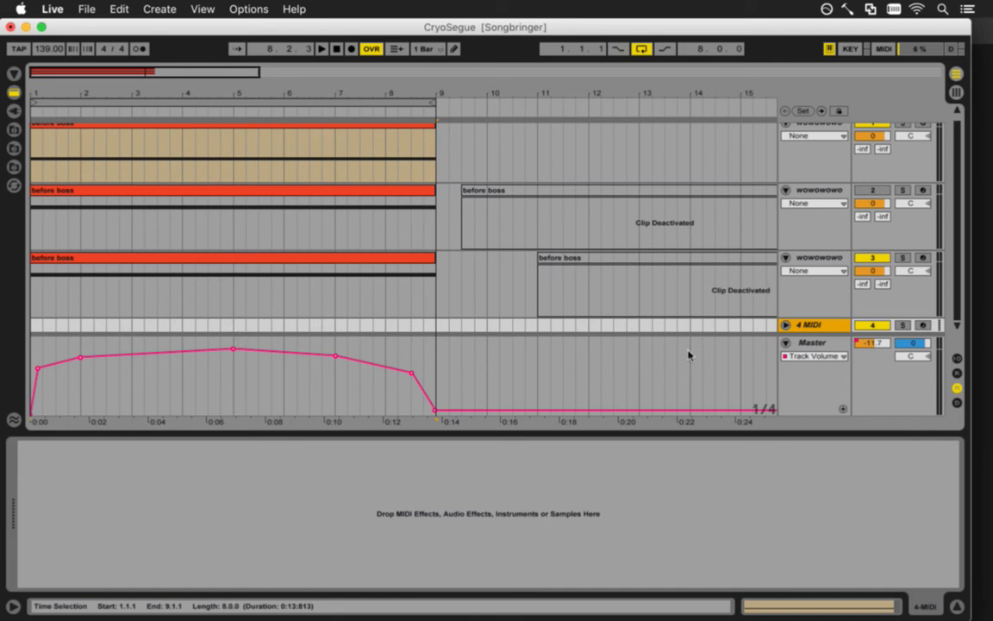
{"action": "left_click", "coordinate": [190, 505]}
{"action": "key", "text": "super+v"}
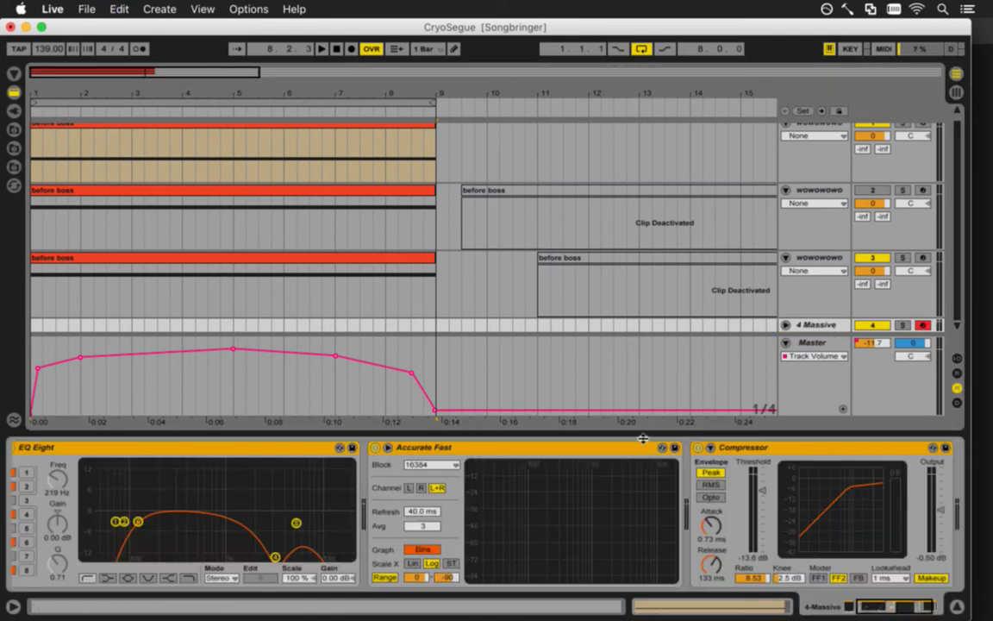
Reduce the Master track's height and reshape its volume automation so the level holds longer before the final fade-out, raising the bar 2 point slightly
{"action": "left_click", "coordinate": [818, 325]}
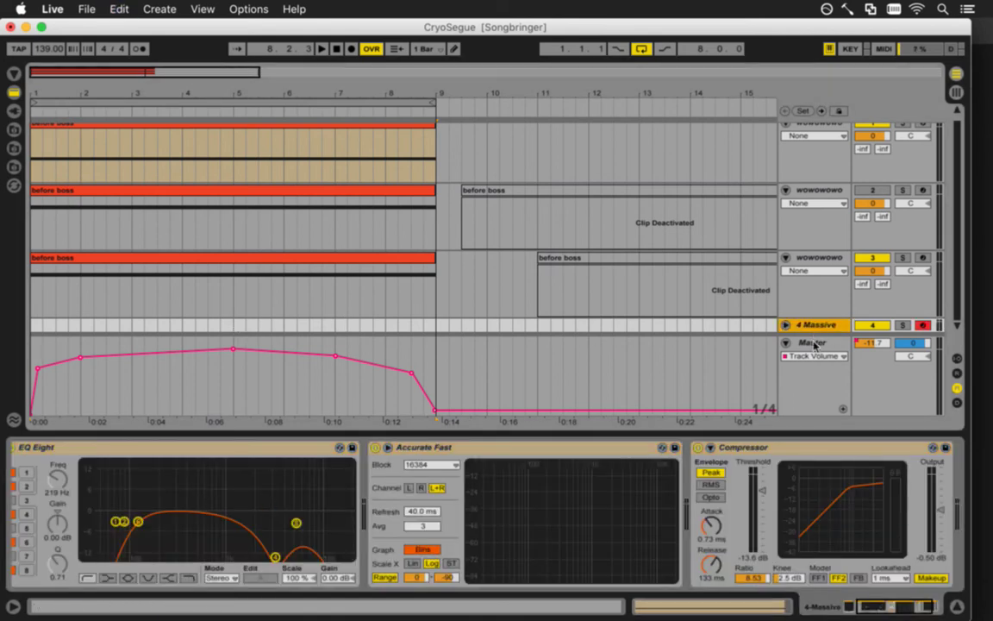
{"action": "left_click_drag", "start_coordinate": [812, 342], "coordinate": [812, 366]}
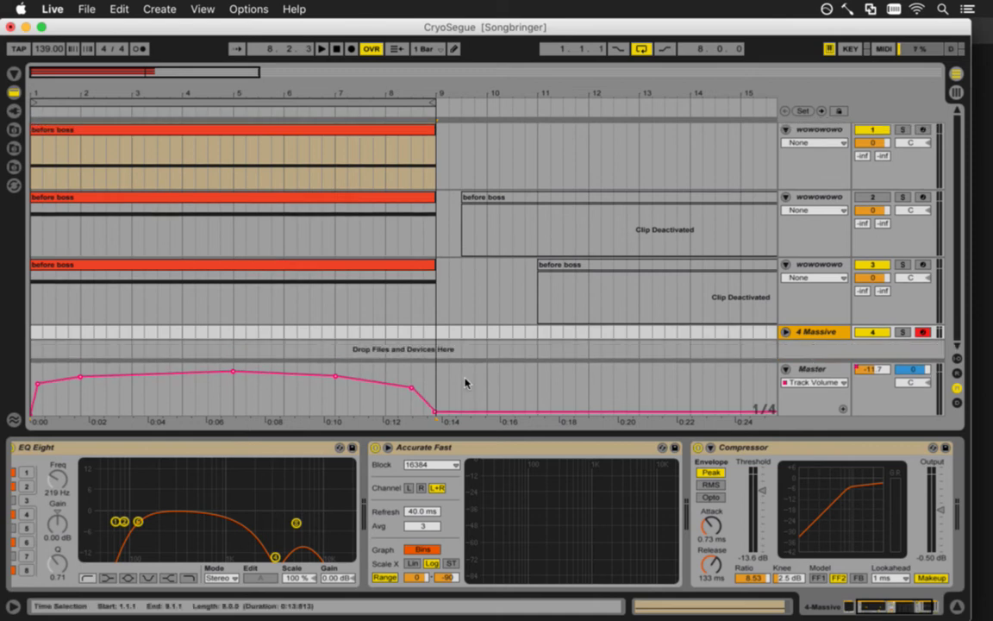
{"action": "left_click", "coordinate": [411, 390]}
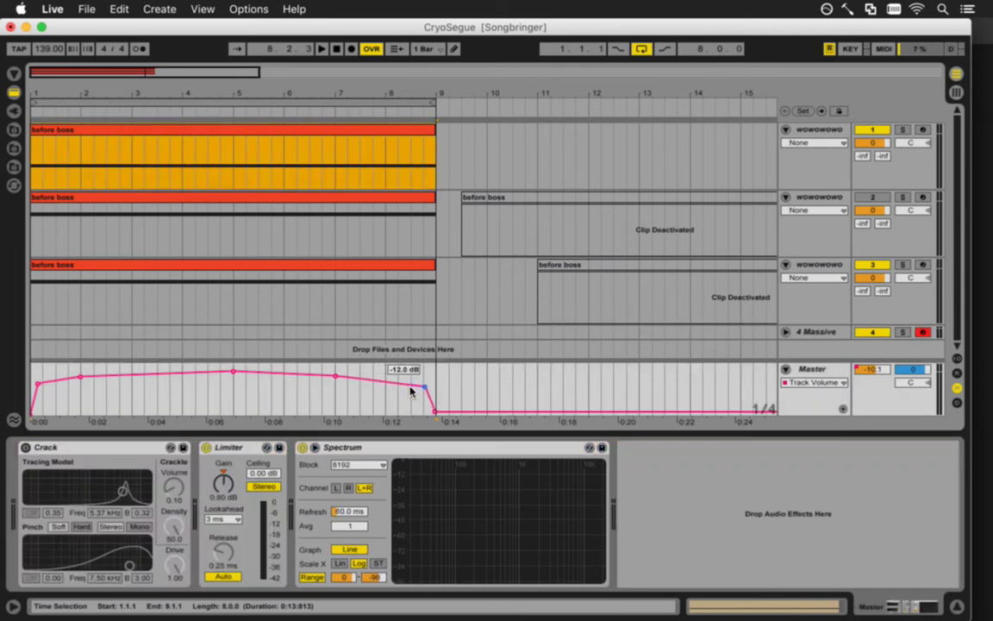
{"action": "left_click", "coordinate": [355, 375]}
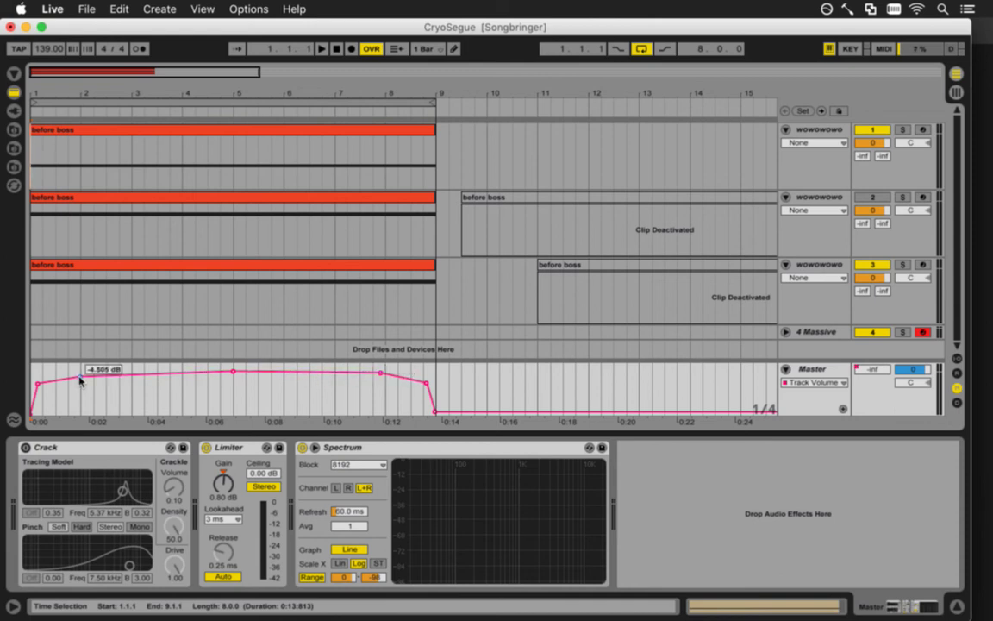
{"action": "left_click_drag", "start_coordinate": [82, 380], "coordinate": [82, 380]}
Reopen the EvilAwakening set and copy the 1 kickinst clip from the kickinst track
{"action": "left_click", "coordinate": [86, 9]}
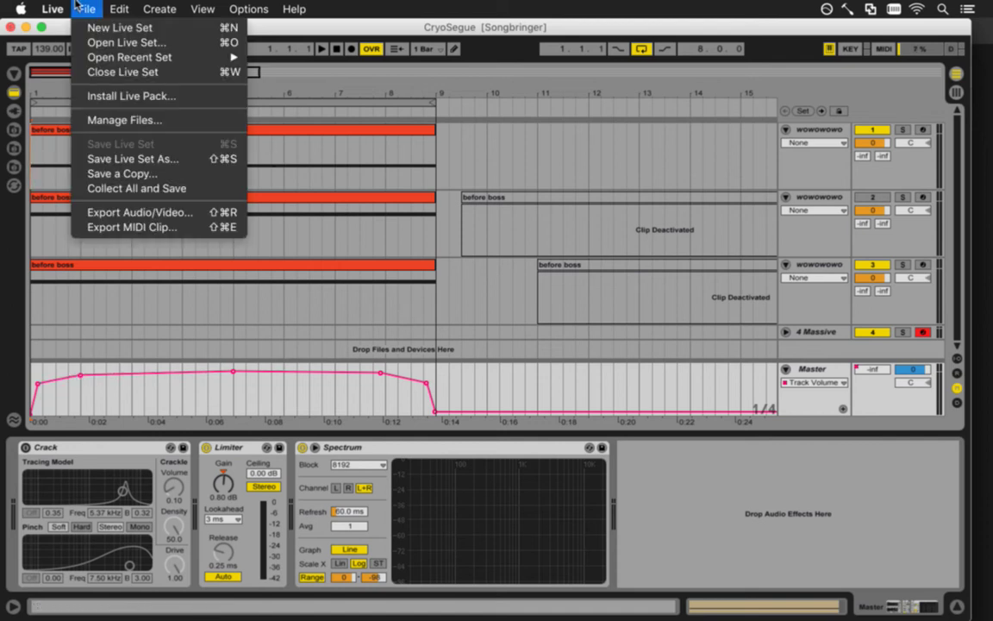
{"action": "mouse_move", "coordinate": [226, 57]}
{"action": "left_click", "coordinate": [301, 71]}
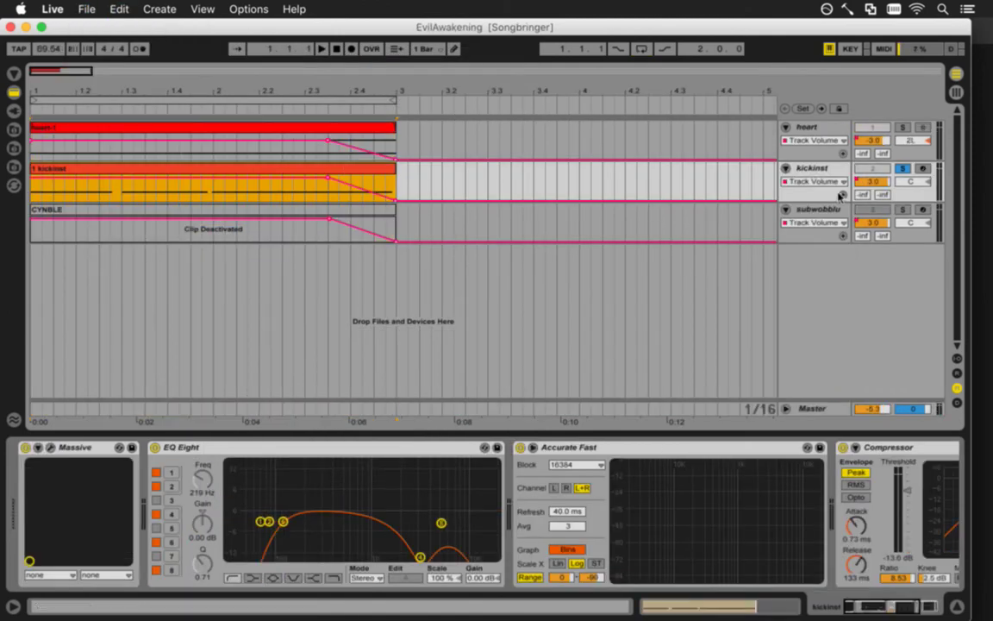
{"action": "left_click", "coordinate": [810, 182]}
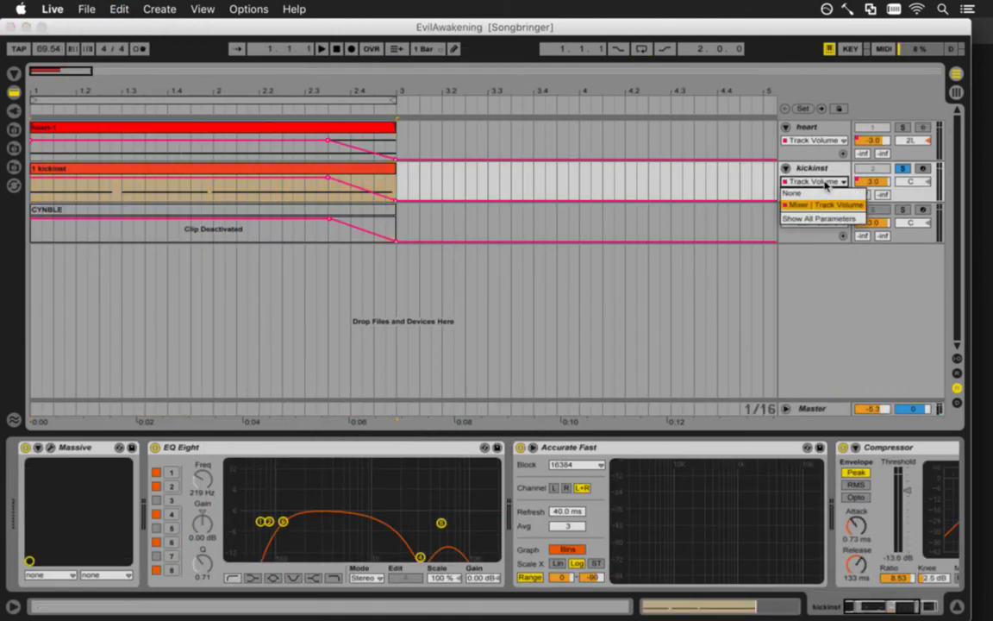
{"action": "left_click", "coordinate": [714, 186]}
Return to the CryoSegue set and paste the 1 kickinst clip at 5.1.1 on the 4 Massive track
{"action": "left_click", "coordinate": [84, 9]}
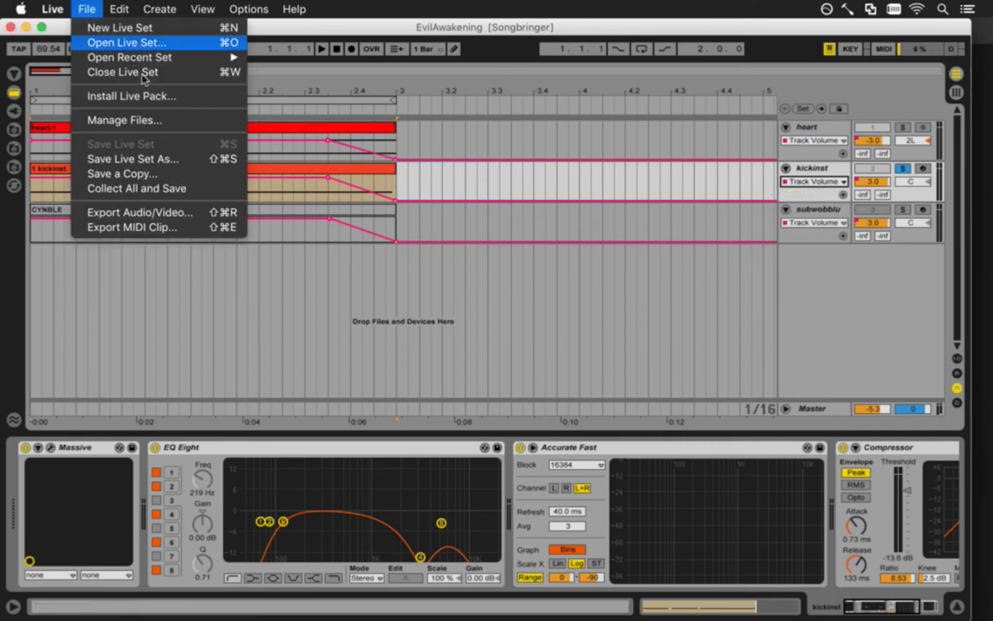
{"action": "mouse_move", "coordinate": [155, 56]}
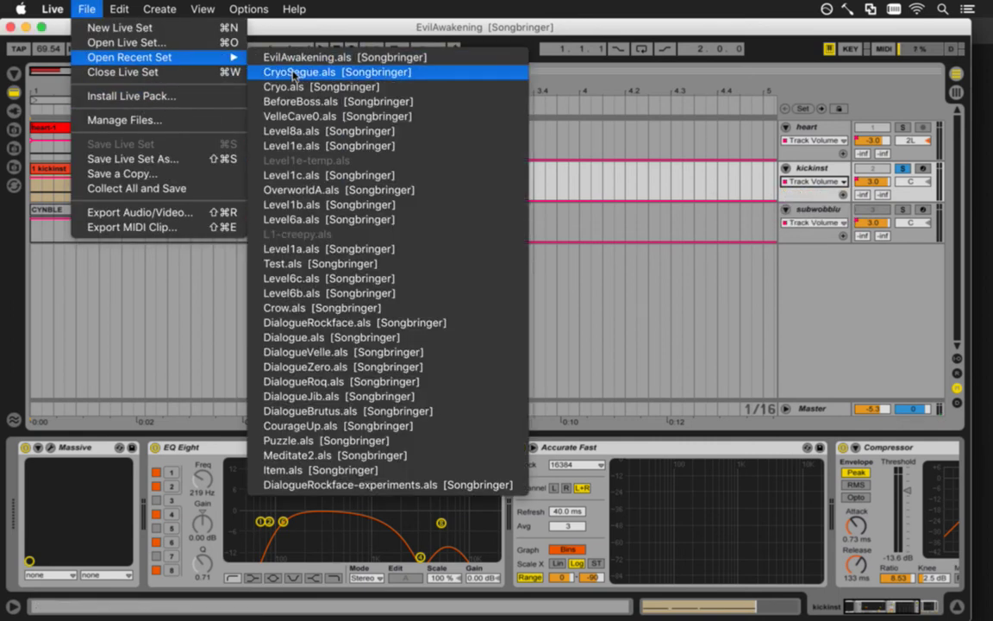
{"action": "left_click", "coordinate": [293, 73]}
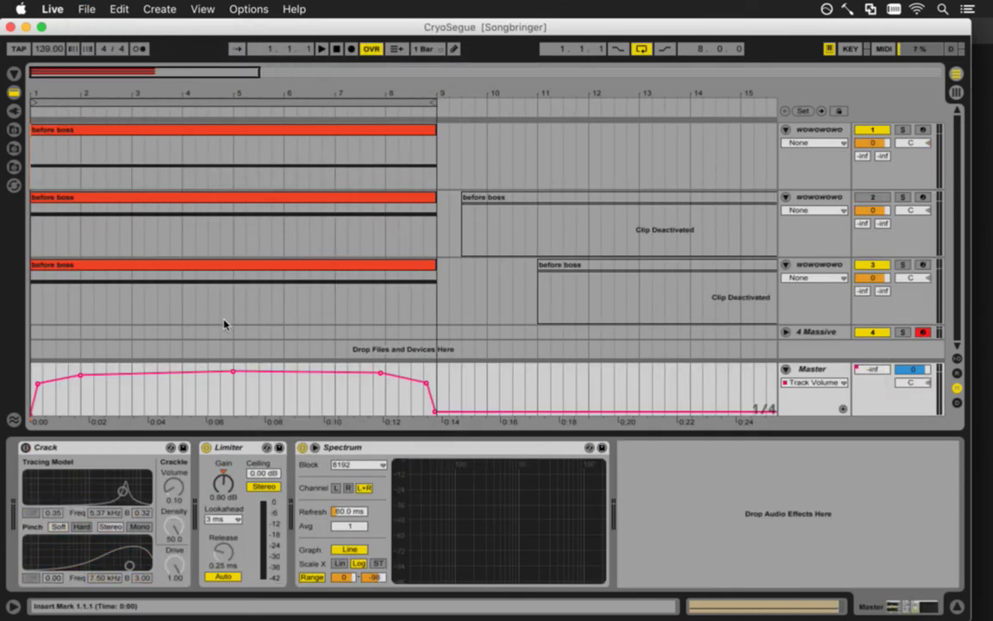
{"action": "left_click", "coordinate": [233, 332]}
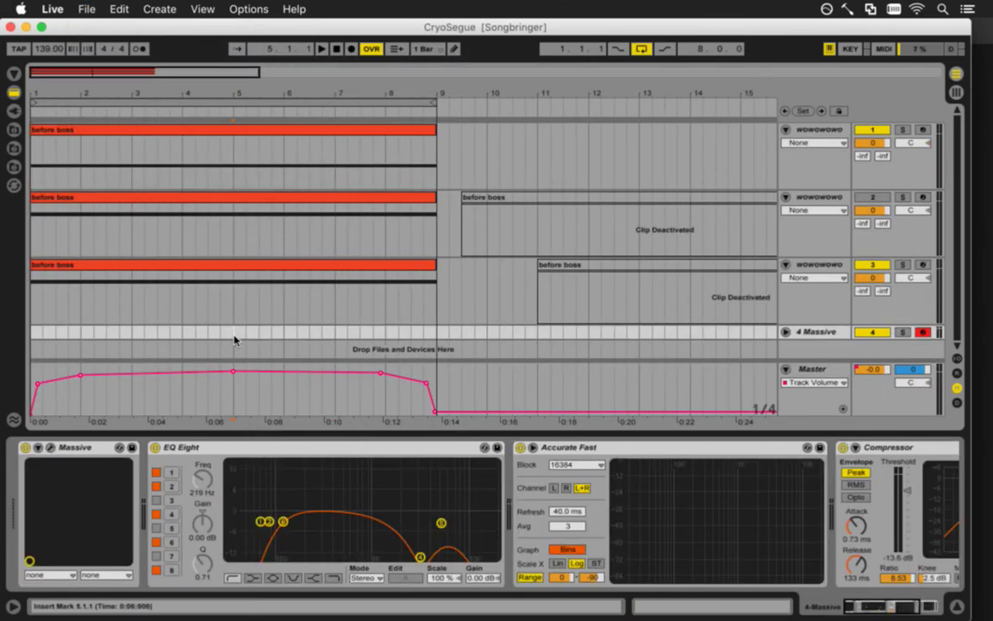
{"action": "key", "text": "ctrl+shift+m"}
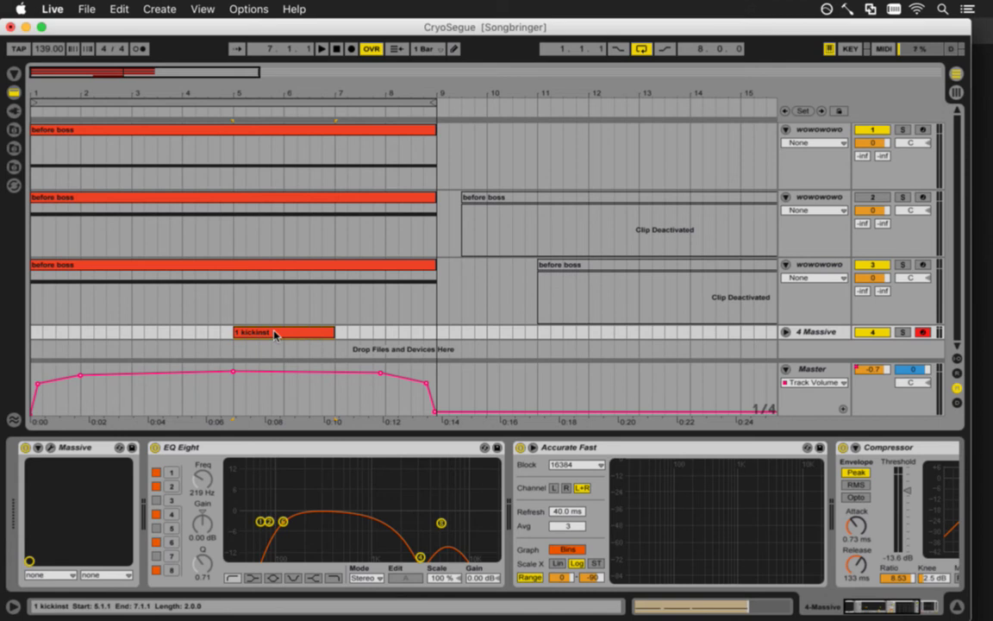
Play the arrangement from 5.1.1 to hear the kickinst clip within the segue, and stop playback
{"action": "left_click", "coordinate": [232, 336]}
{"action": "key", "text": "space"}
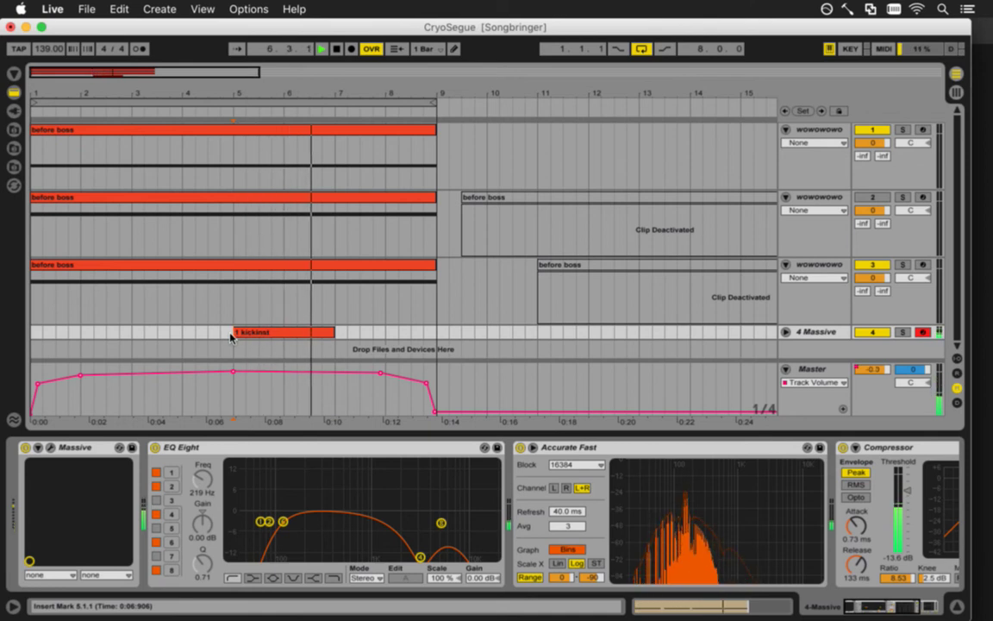
{"action": "key", "text": "space"}
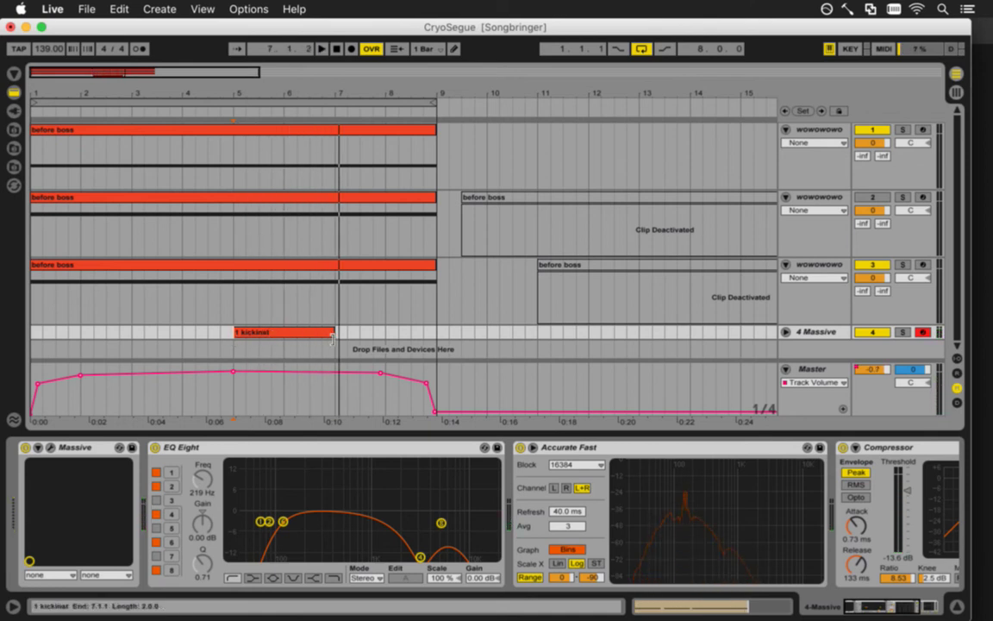
Open the 1 kickinst clip's notes, stretch them to double length with an original BPM of 240, and audition the result
{"action": "mouse_move", "coordinate": [332, 340]}
{"action": "left_mouse_down"}
{"action": "mouse_move", "coordinate": [408, 340]}
{"action": "mouse_move", "coordinate": [304, 340]}
{"action": "mouse_move", "coordinate": [333, 340]}
{"action": "left_mouse_up"}
{"action": "double_click", "coordinate": [331, 335]}
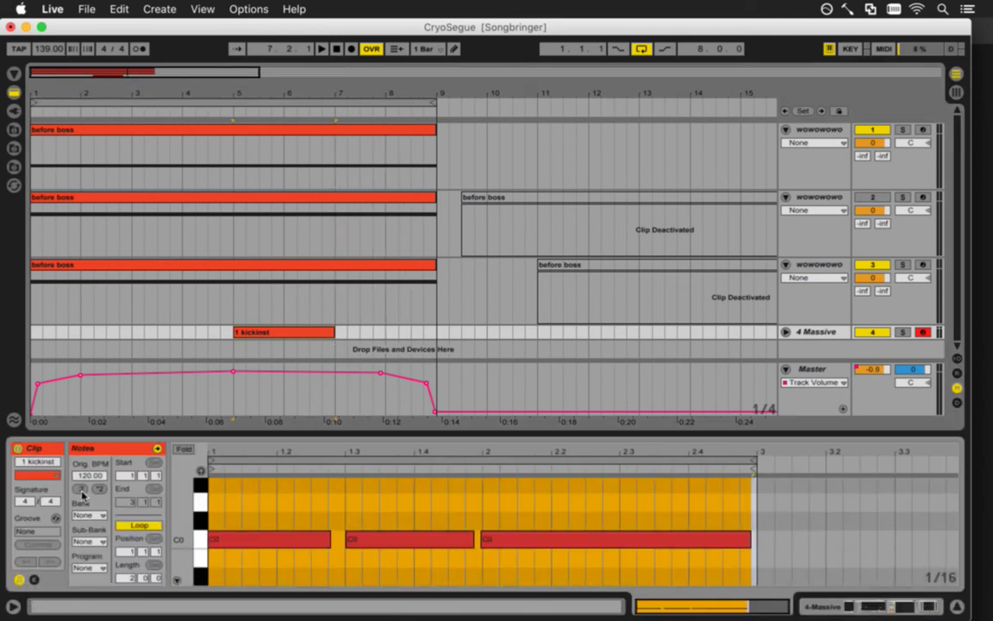
{"action": "left_click", "coordinate": [81, 490]}
{"action": "key", "text": "space"}
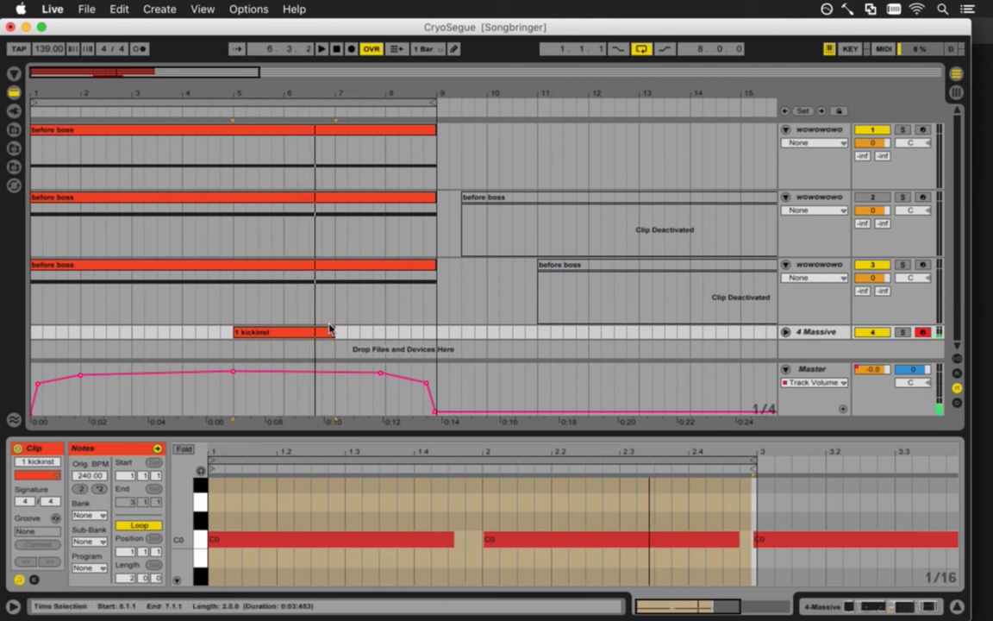
{"action": "key", "text": "space"}
Set the 1 kickinst clip's loop length to 4 bars, trying 8 bars along the way
{"action": "mouse_move", "coordinate": [334, 334]}
{"action": "left_mouse_down"}
{"action": "mouse_move", "coordinate": [414, 343]}
{"action": "mouse_move", "coordinate": [335, 343]}
{"action": "left_mouse_up"}
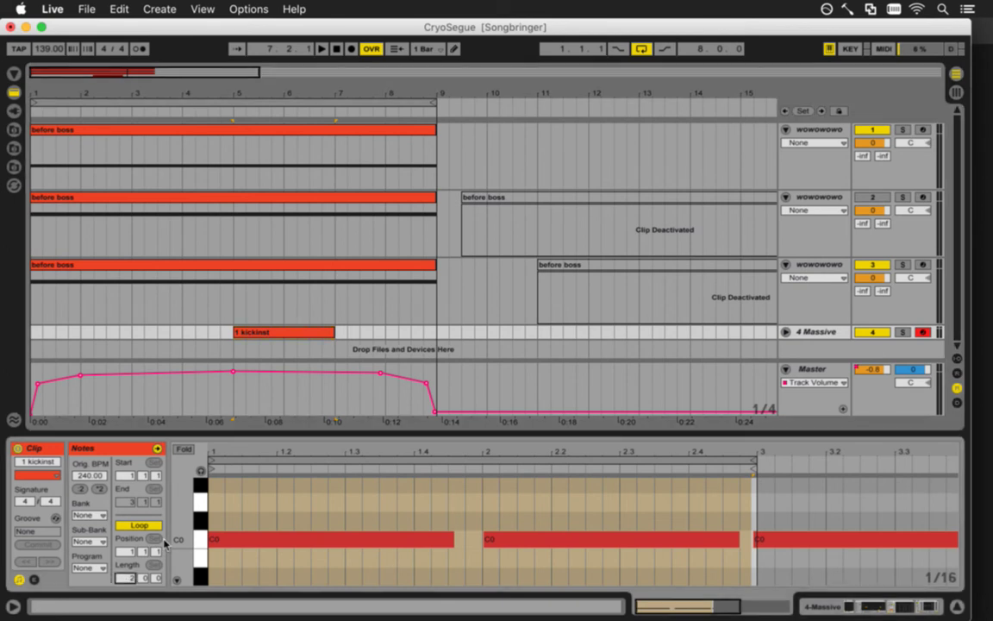
{"action": "type", "text": "4"}
{"action": "key", "text": "Return"}
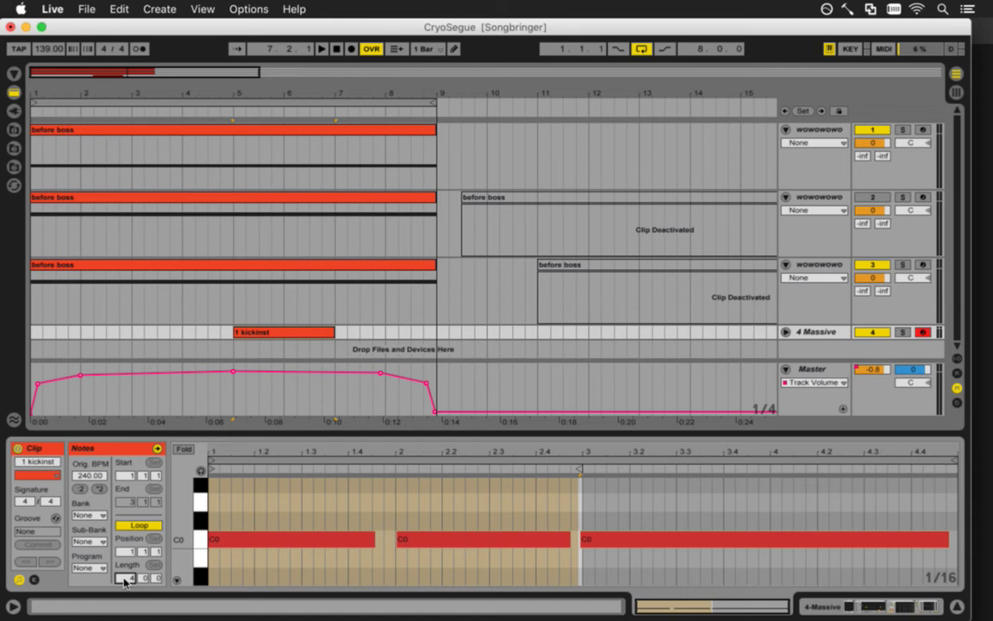
{"action": "type", "text": "8"}
{"action": "key", "text": "Return"}
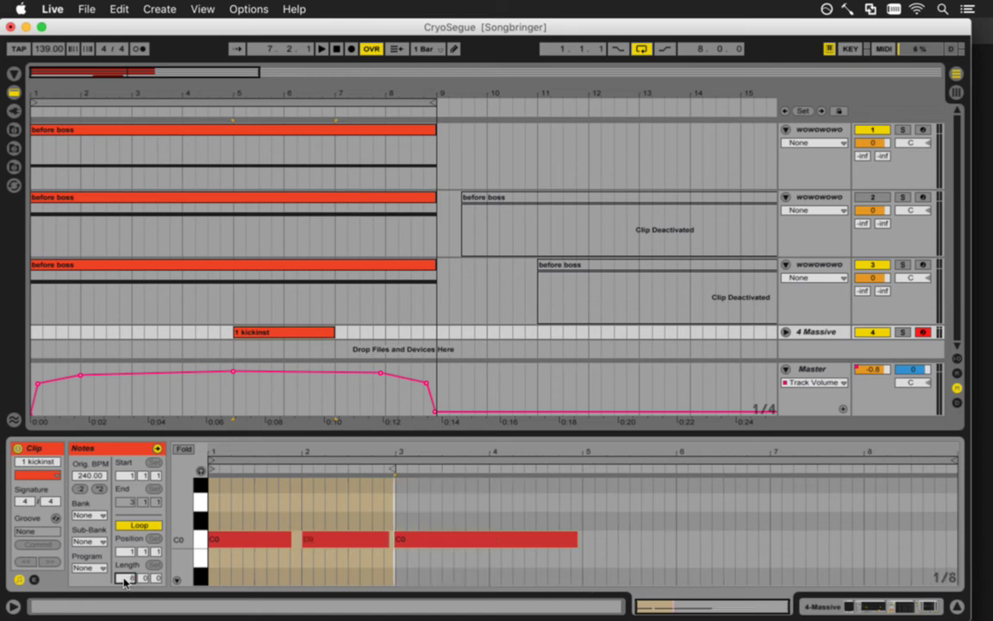
{"action": "type", "text": "4"}
{"action": "key", "text": "Return"}
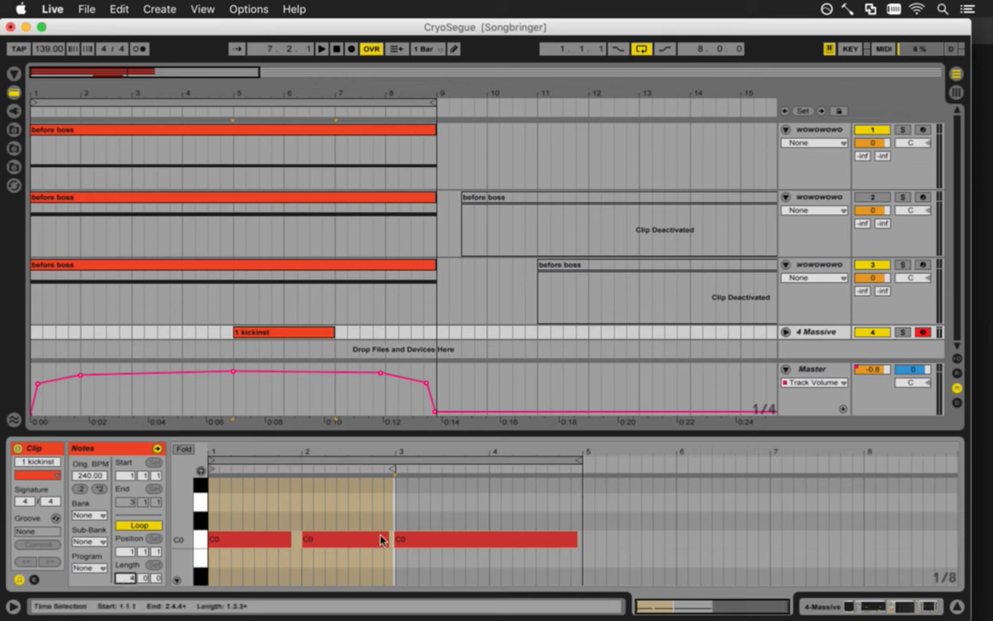
Move the 1 kickinst clip's end marker to bar 5 and extend the clip in the arrangement to 9.1.1
{"action": "left_click_drag", "start_coordinate": [392, 473], "coordinate": [580, 474]}
{"action": "key", "text": "space"}
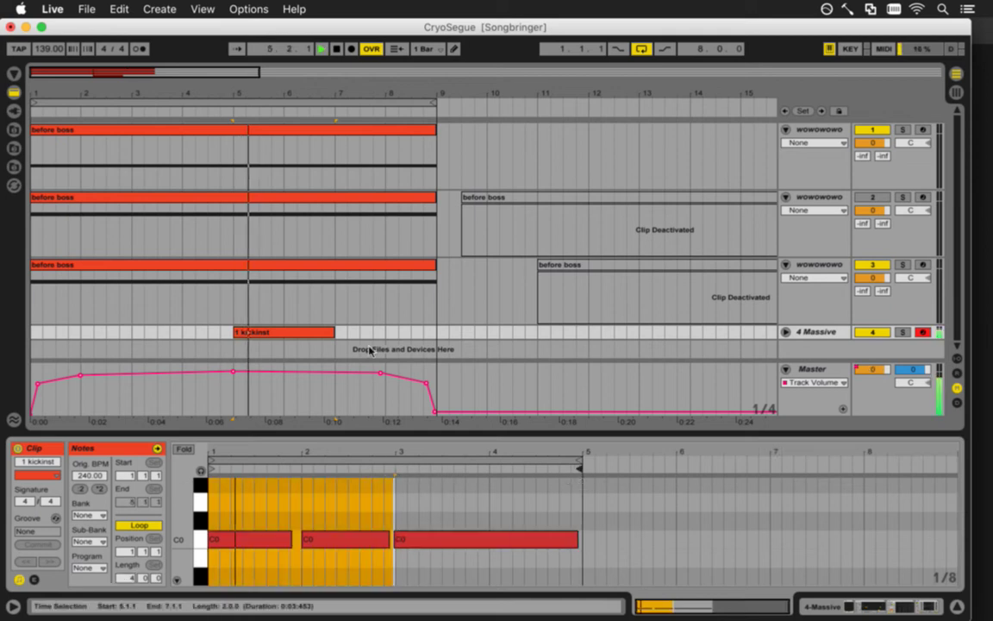
{"action": "left_click_drag", "start_coordinate": [335, 331], "coordinate": [436, 339]}
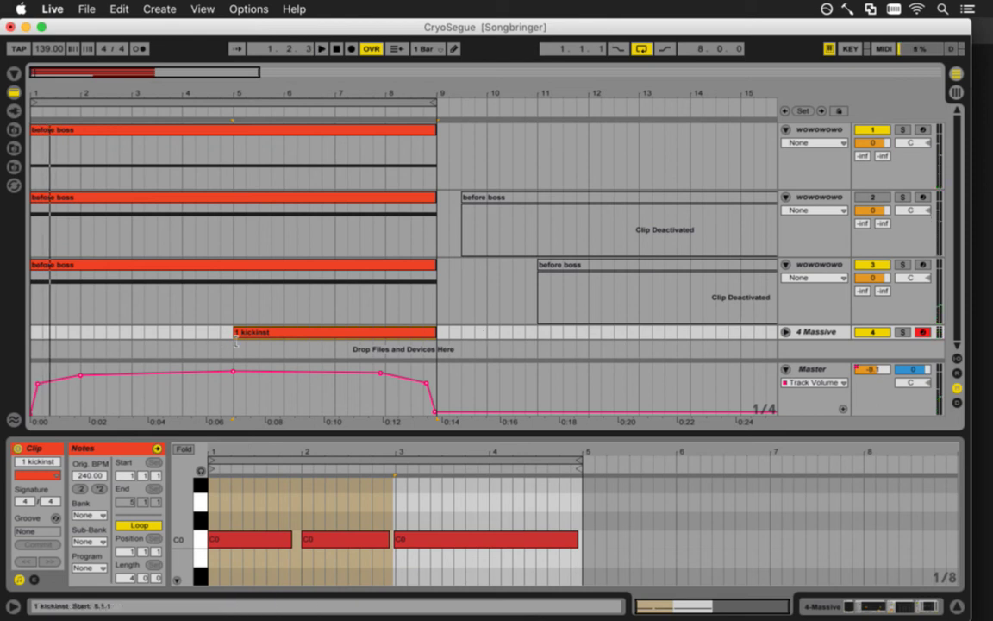
{"action": "key", "text": "space"}
Disarm the 4 Massive track and play the arrangement from 1.1.1
{"action": "left_click", "coordinate": [922, 332]}
{"action": "key", "text": "space"}
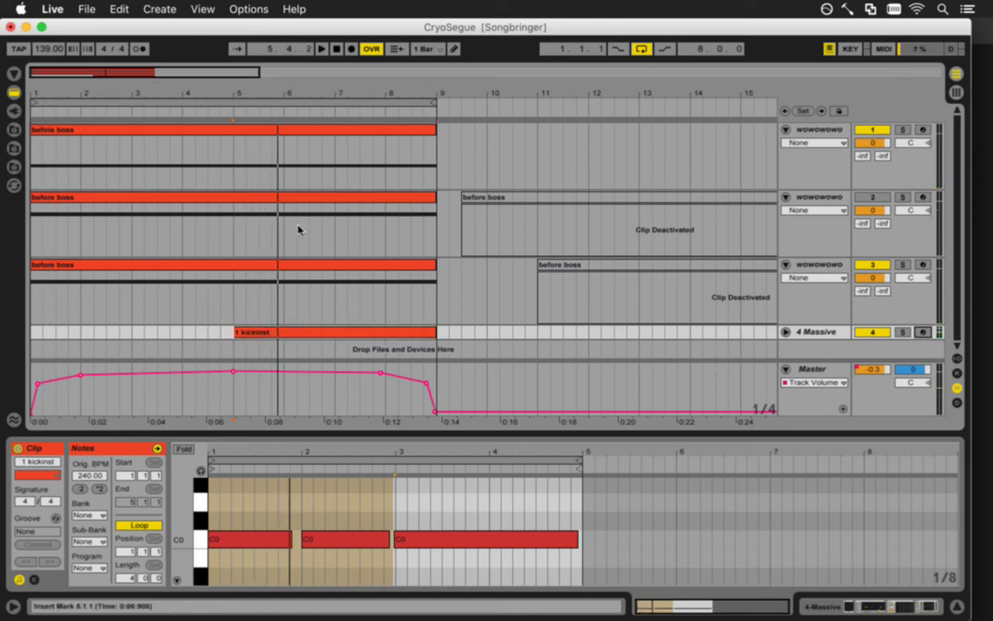
{"action": "left_click", "coordinate": [33, 171]}
{"action": "key", "text": "space"}
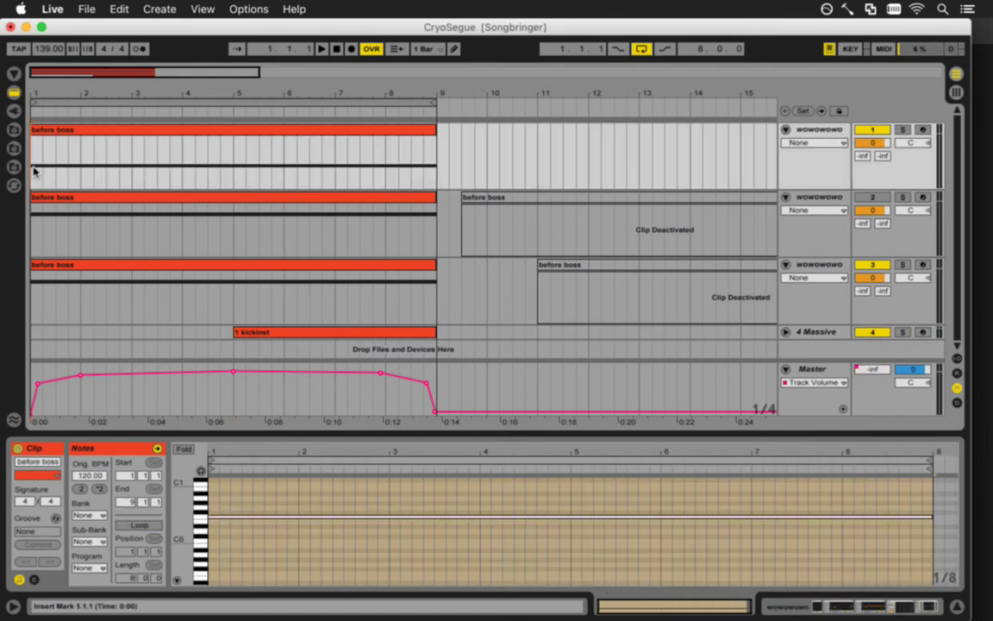
{"action": "key", "text": "space"}
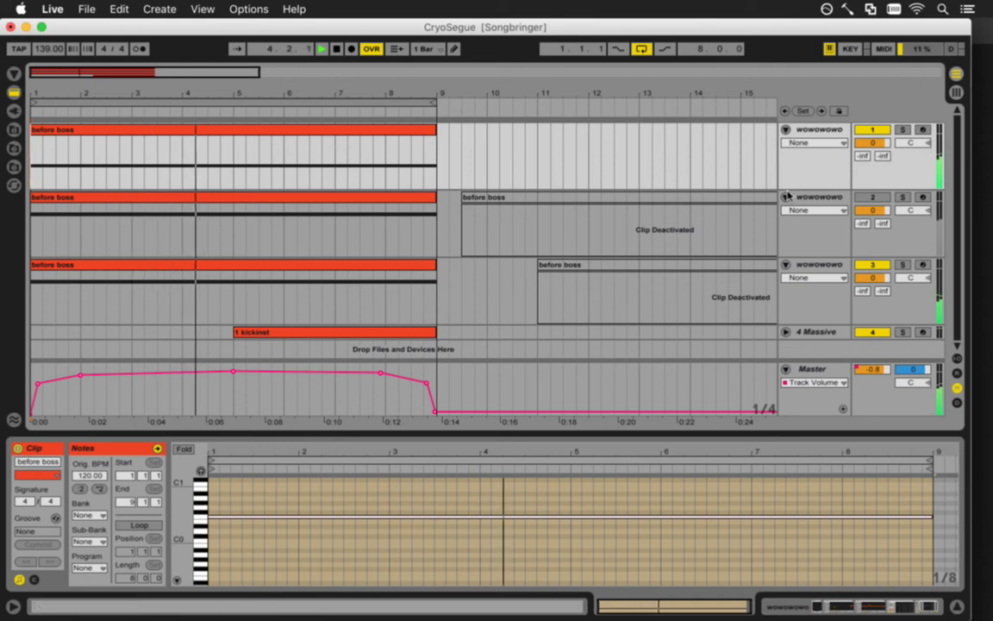
Show the first wowowowo track's device chain during playback and look through to its last device
{"action": "left_click", "coordinate": [811, 131]}
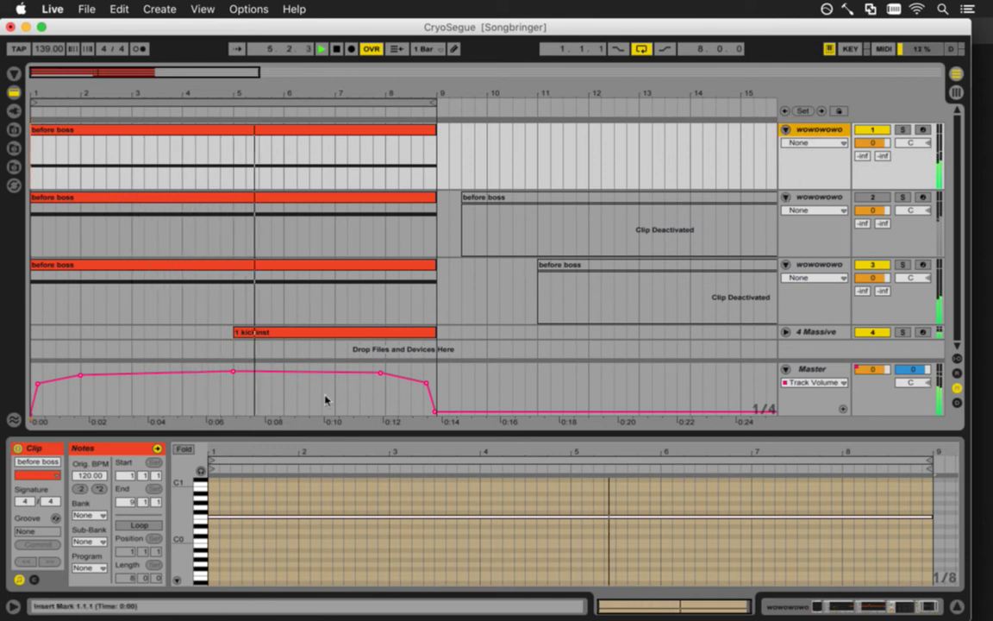
{"action": "key", "text": "shift+Tab"}
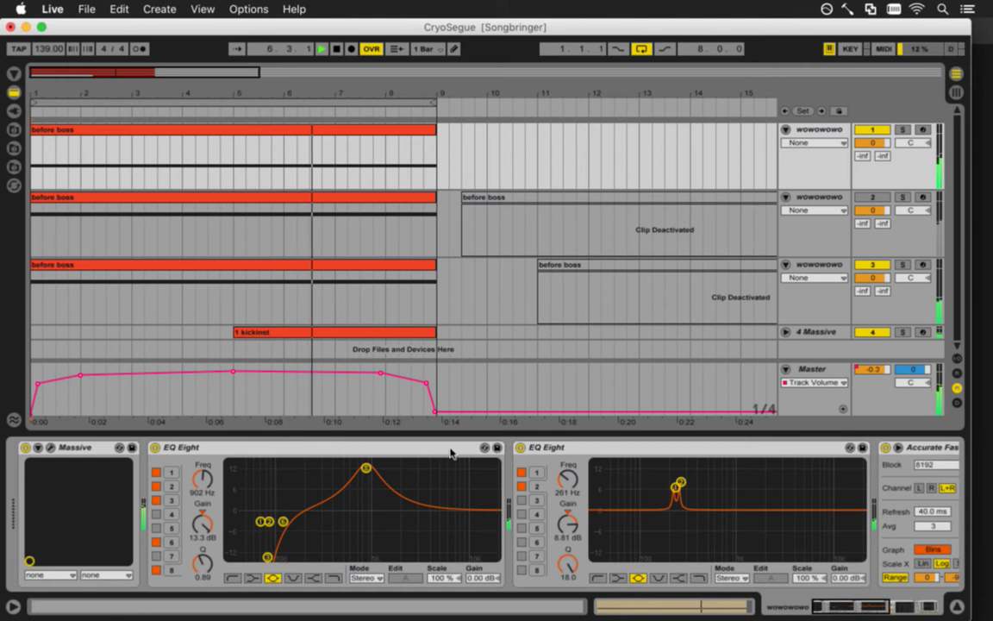
{"action": "key", "text": "space"}
{"action": "left_click_drag", "start_coordinate": [854, 607], "coordinate": [901, 601]}
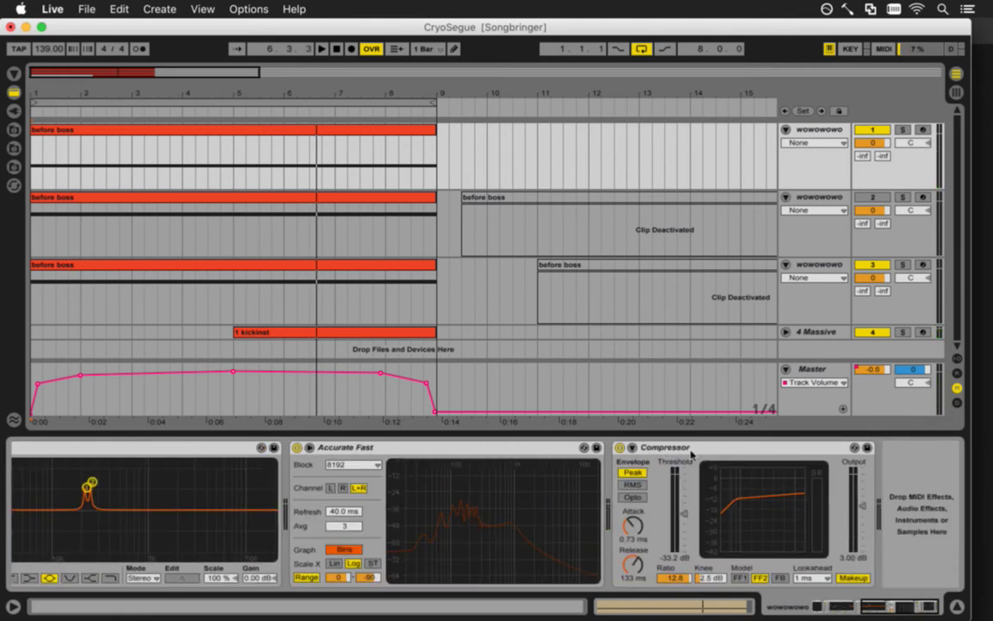
Add a second Compressor from Live Devices at the end of the first wowowowo track's chain and enable its Sidechain
{"action": "left_click", "coordinate": [14, 73]}
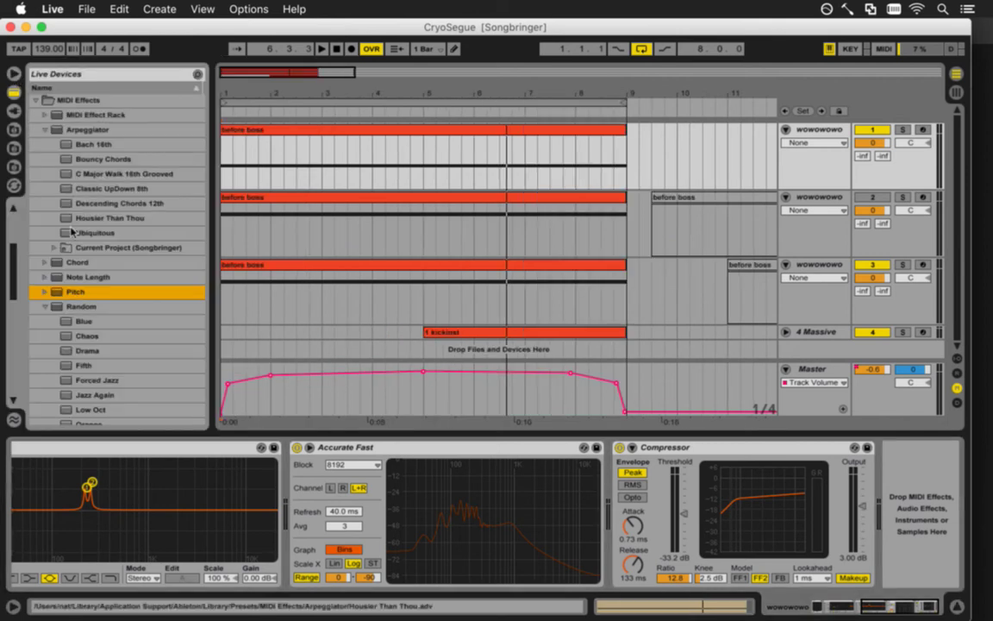
{"action": "left_click_drag", "start_coordinate": [13, 270], "coordinate": [4, 342]}
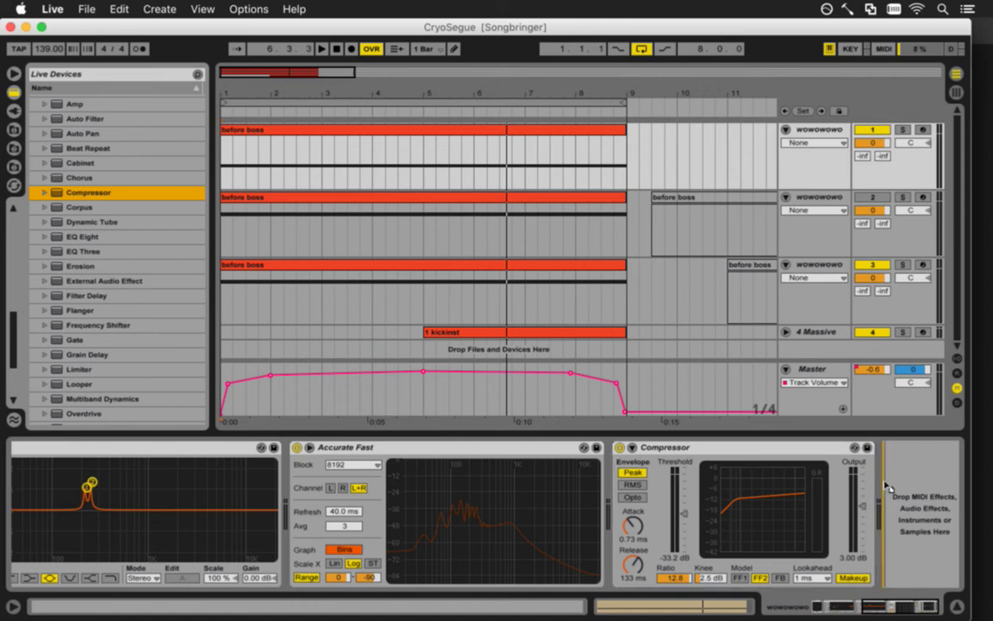
{"action": "key", "text": "Return"}
{"action": "left_click", "coordinate": [891, 609]}
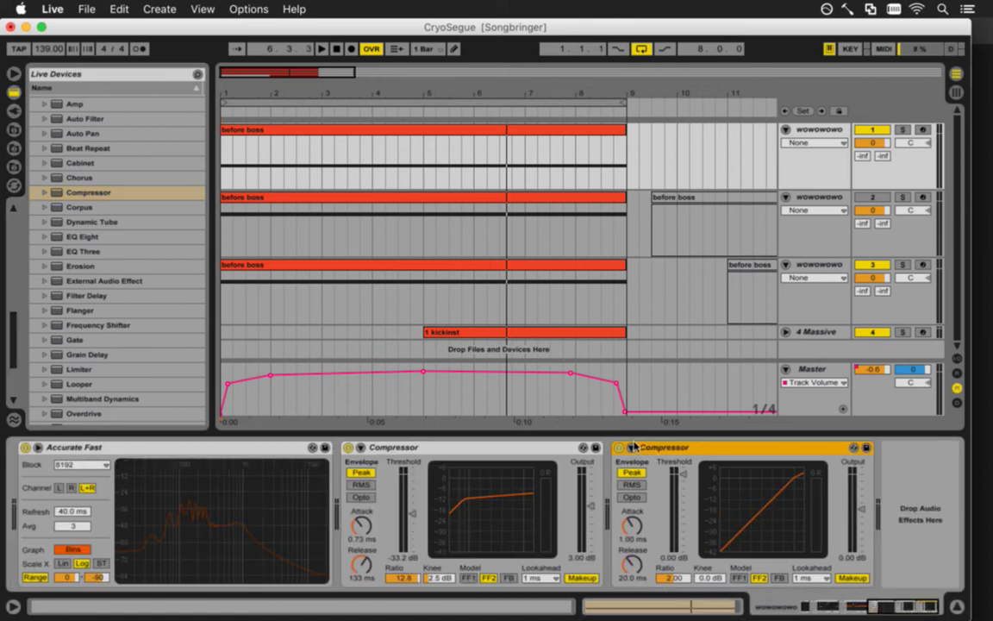
{"action": "left_click", "coordinate": [632, 446]}
{"action": "left_click", "coordinate": [646, 462]}
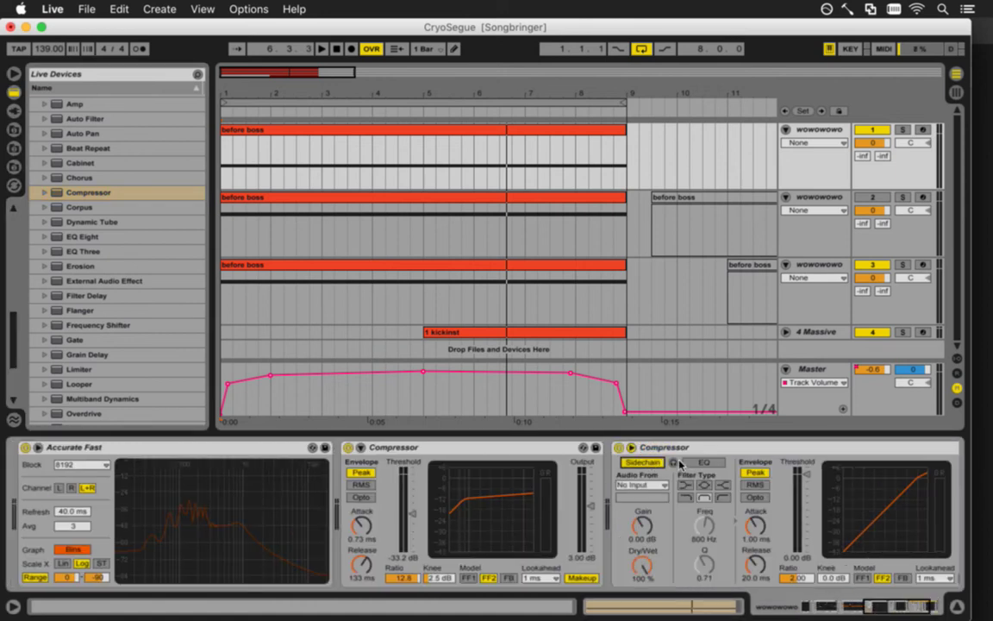
Place a copy of the 1 kickinst clip at 1.1.1 so the kick covers bars 1 through 8
{"action": "key", "text": "space"}
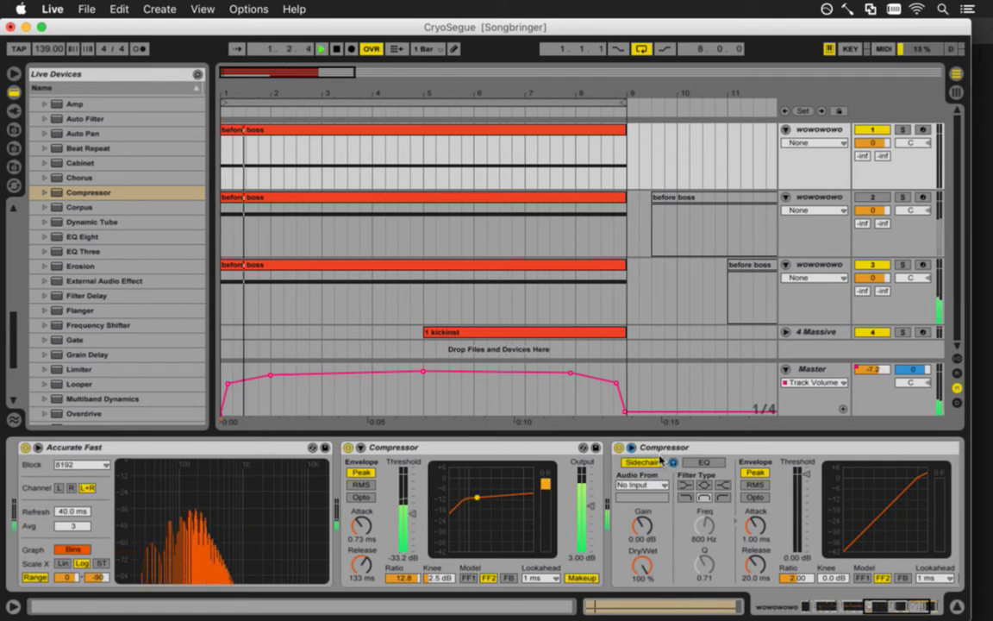
{"action": "left_click_drag", "start_coordinate": [435, 333], "coordinate": [235, 335]}
{"action": "left_click", "coordinate": [388, 135]}
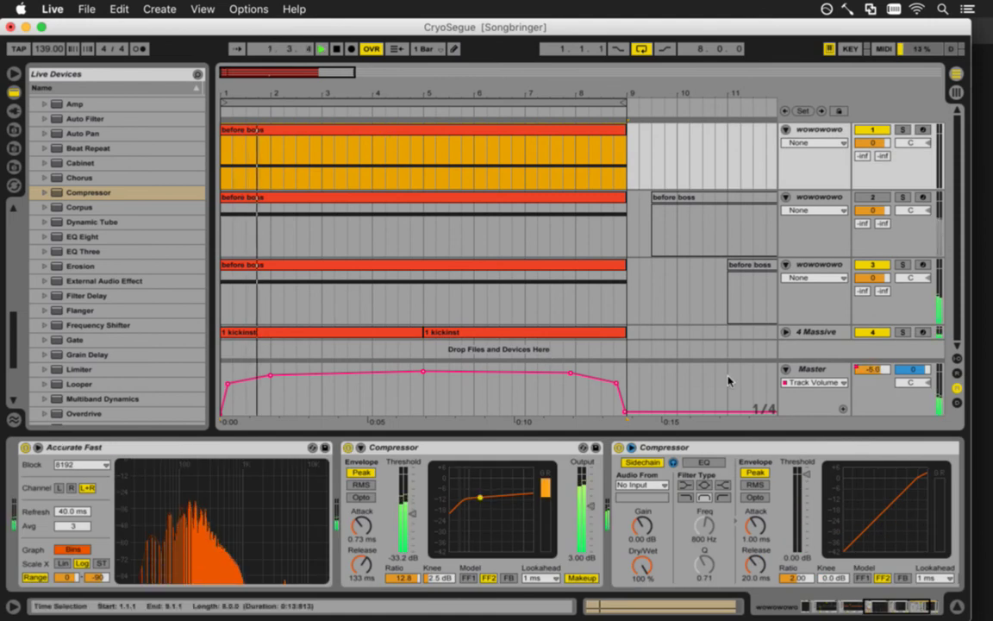
Solo the first wowowowo track for a listen, unsolo it, and deactivate the third wowowowo track
{"action": "left_click", "coordinate": [901, 129]}
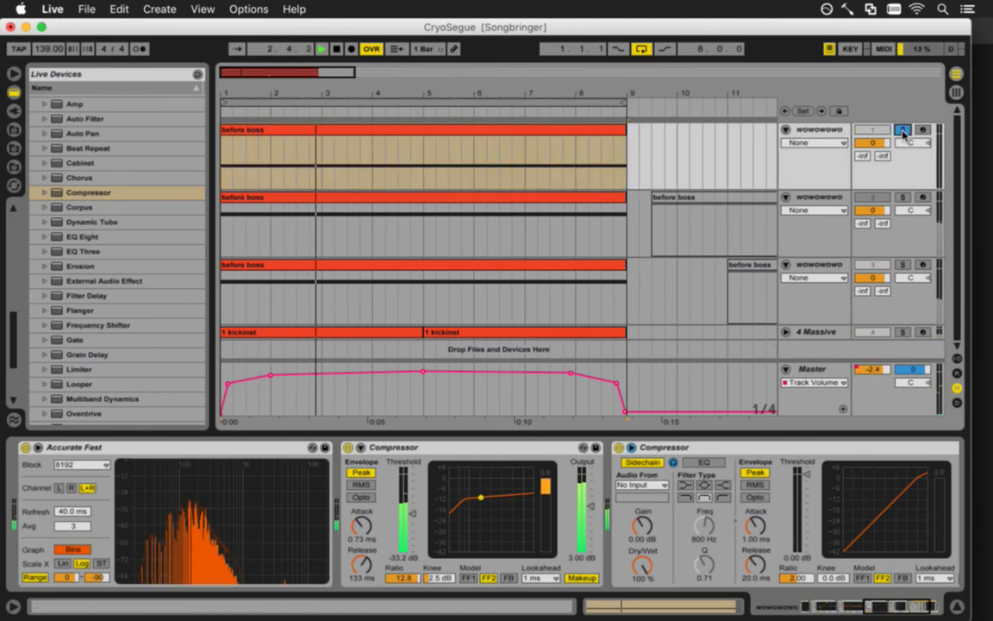
{"action": "left_click", "coordinate": [902, 129]}
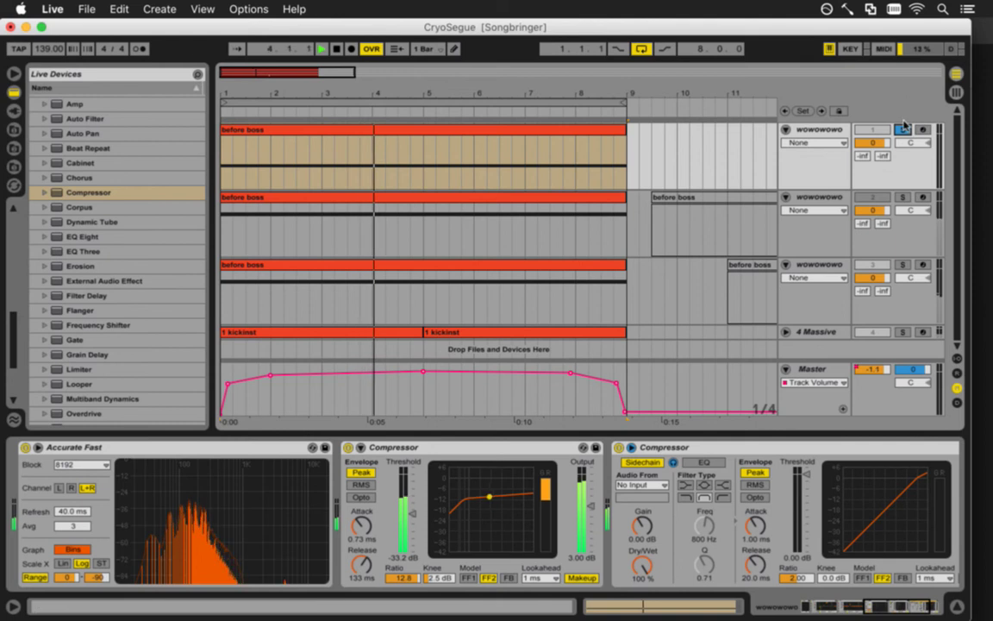
{"action": "key", "text": "space"}
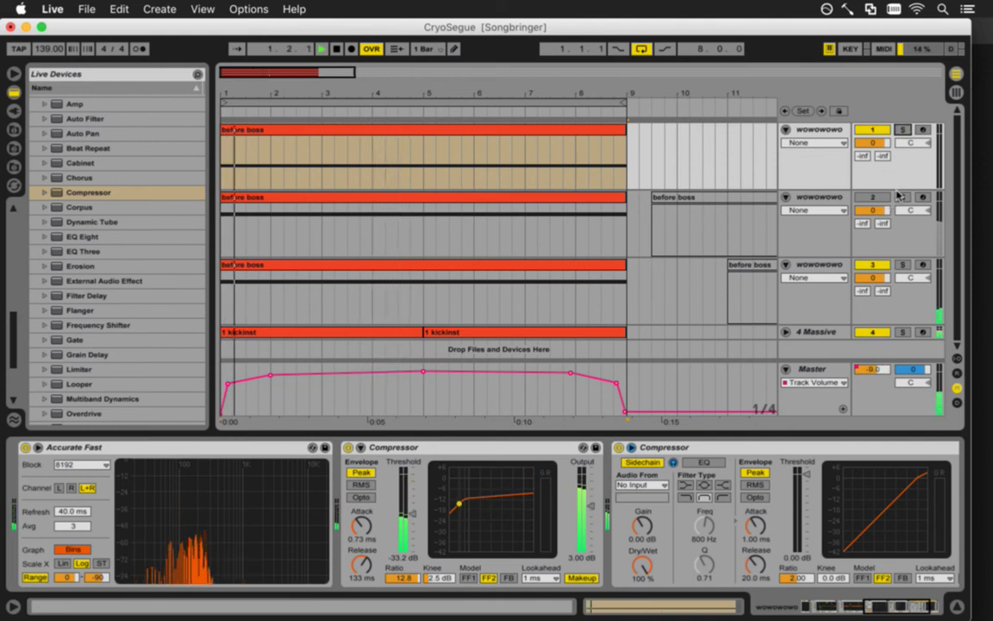
{"action": "left_click", "coordinate": [871, 267]}
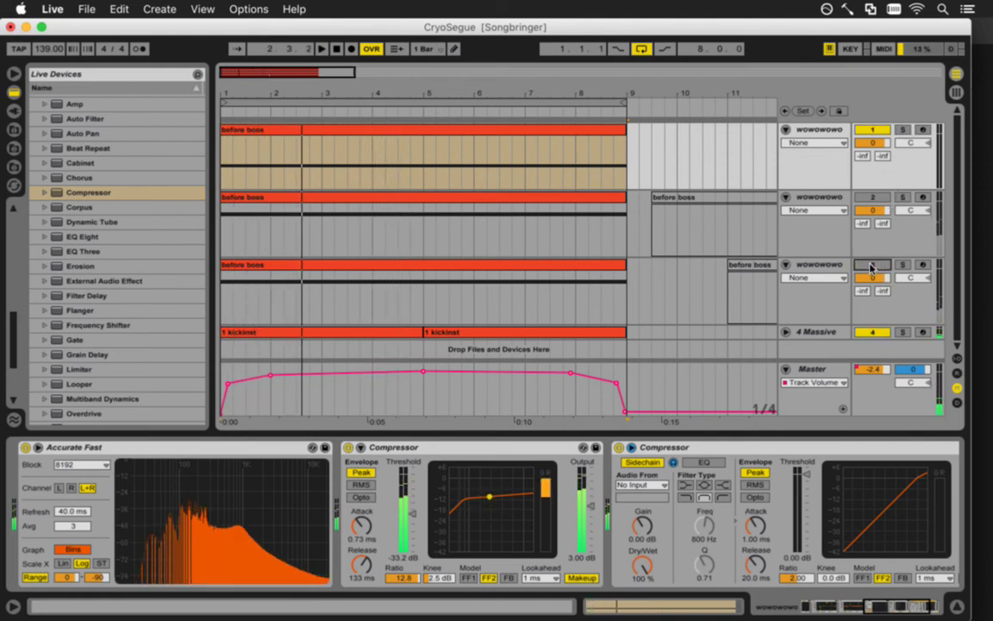
Try the sidechain EQ on the new Compressor and audition it from the start
{"action": "left_click", "coordinate": [703, 463]}
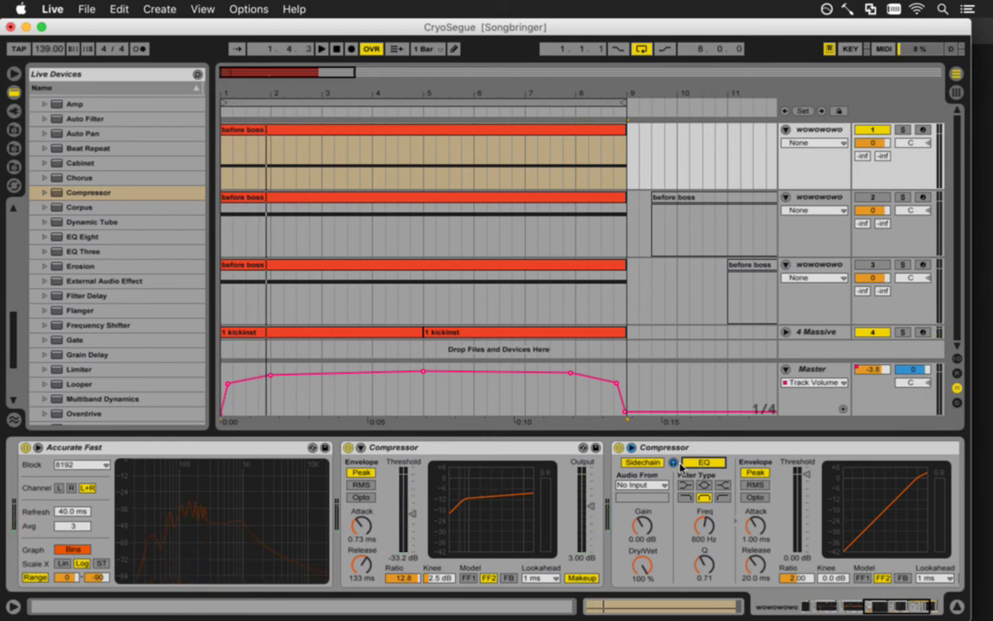
{"action": "key", "text": "space"}
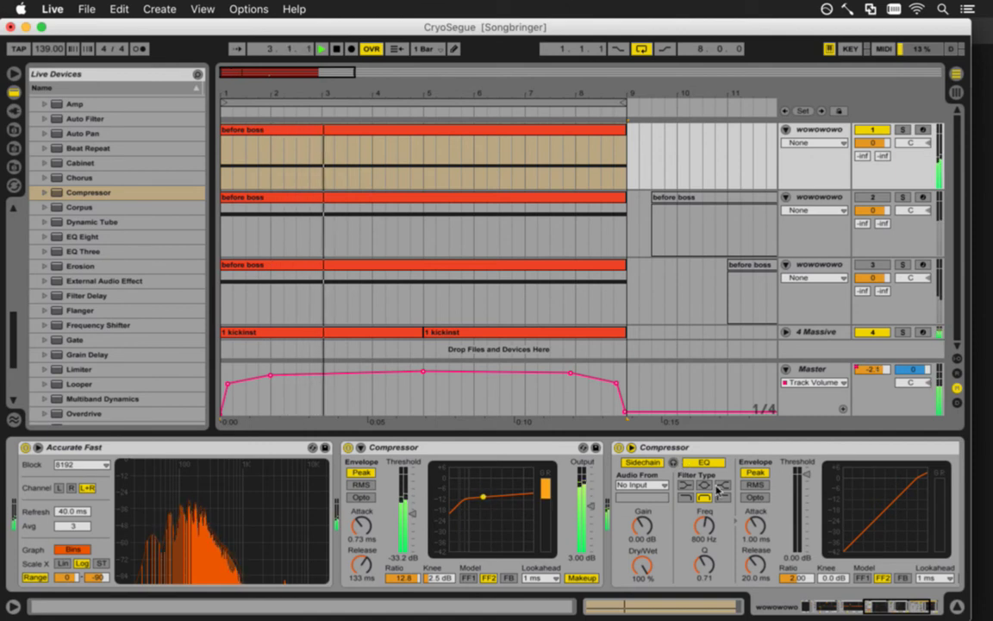
{"action": "key", "text": "space"}
{"action": "left_click", "coordinate": [875, 603]}
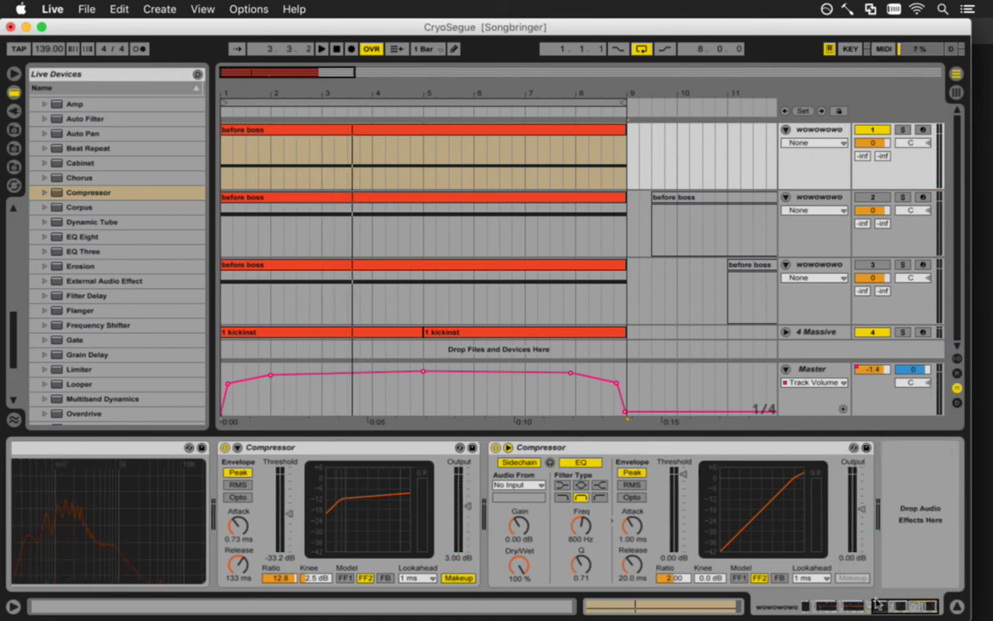
{"action": "key", "text": "space"}
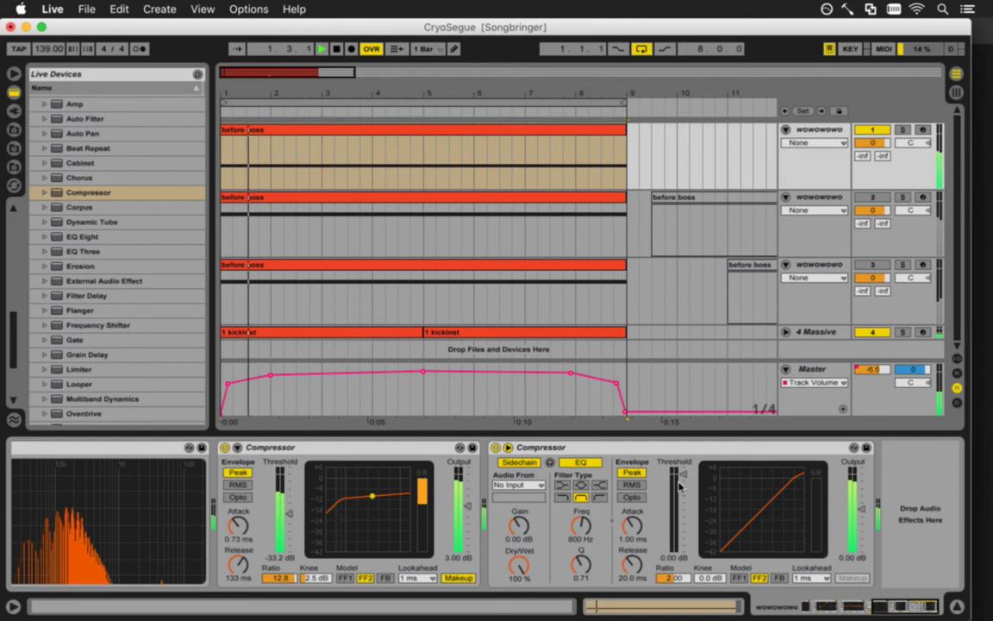
{"action": "key", "text": "space"}
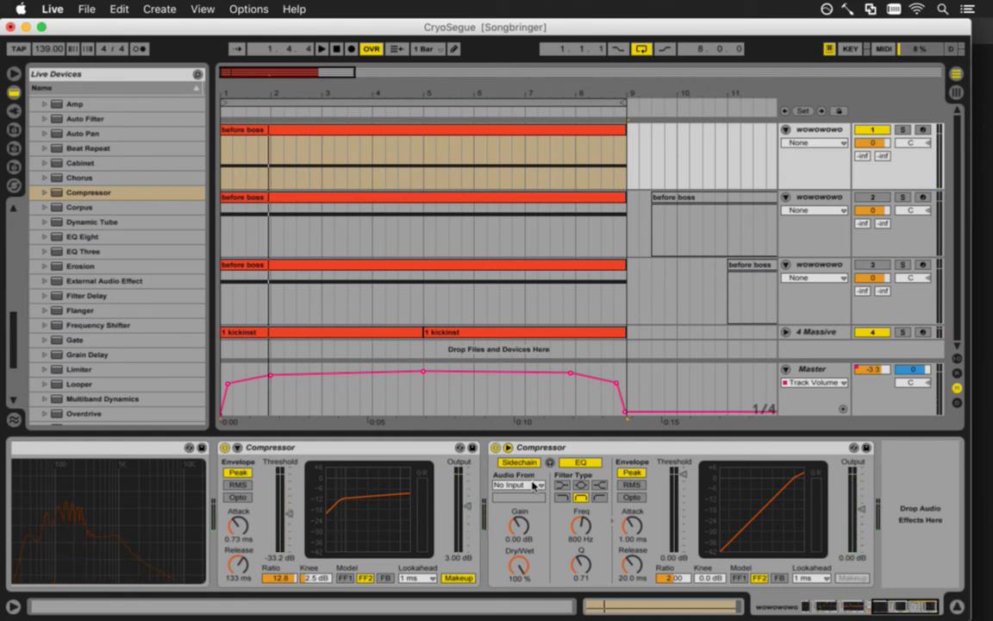
Check the new Compressor's sidechain source list and rename the 4 Massive track to kick
{"action": "left_click", "coordinate": [531, 488]}
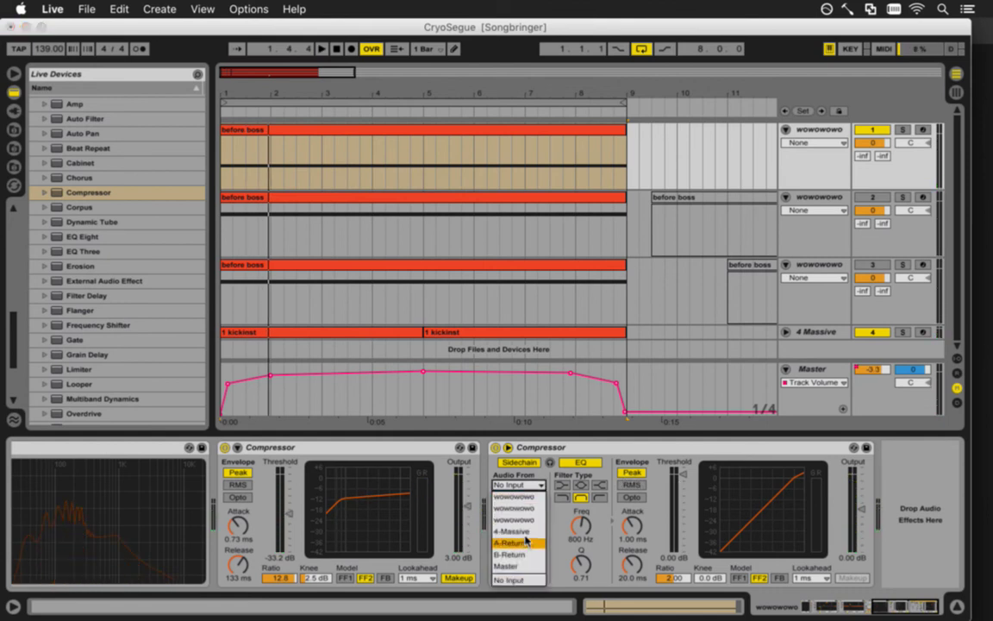
{"action": "left_click", "coordinate": [826, 334]}
{"action": "left_click", "coordinate": [826, 335]}
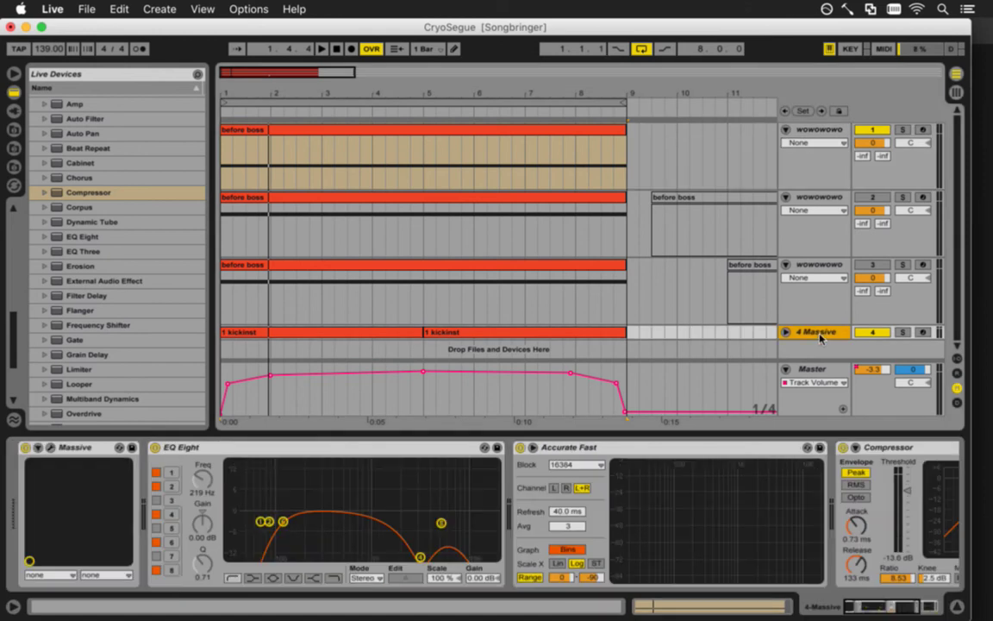
{"action": "key", "text": "super+r"}
{"action": "key", "text": "Return"}
Set the sidechain Audio From source of the first wowowowo track's second Compressor to kick
{"action": "key", "text": "space"}
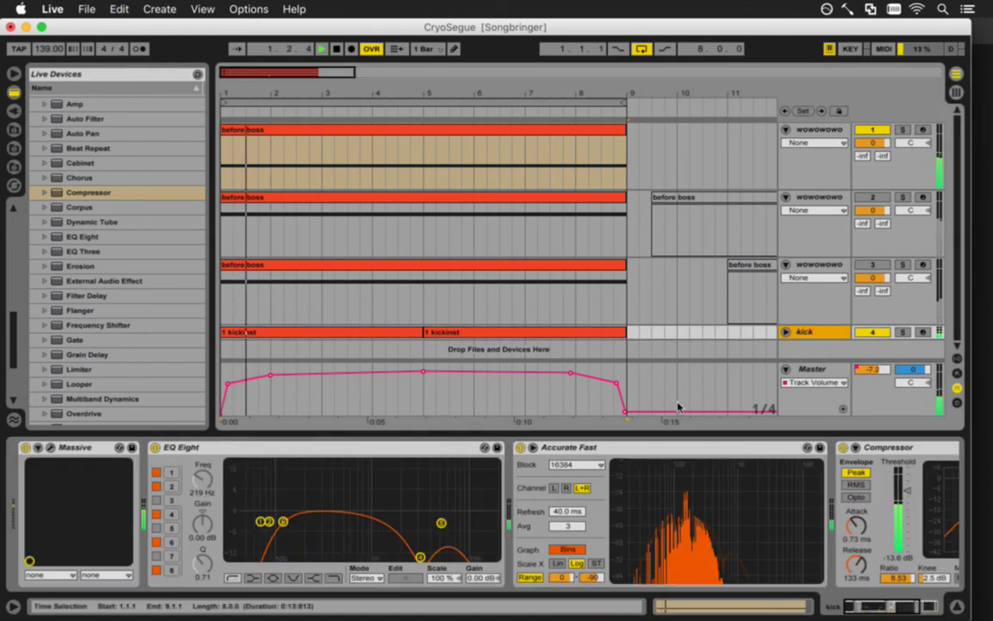
{"action": "key", "text": "space"}
{"action": "left_click", "coordinate": [923, 609]}
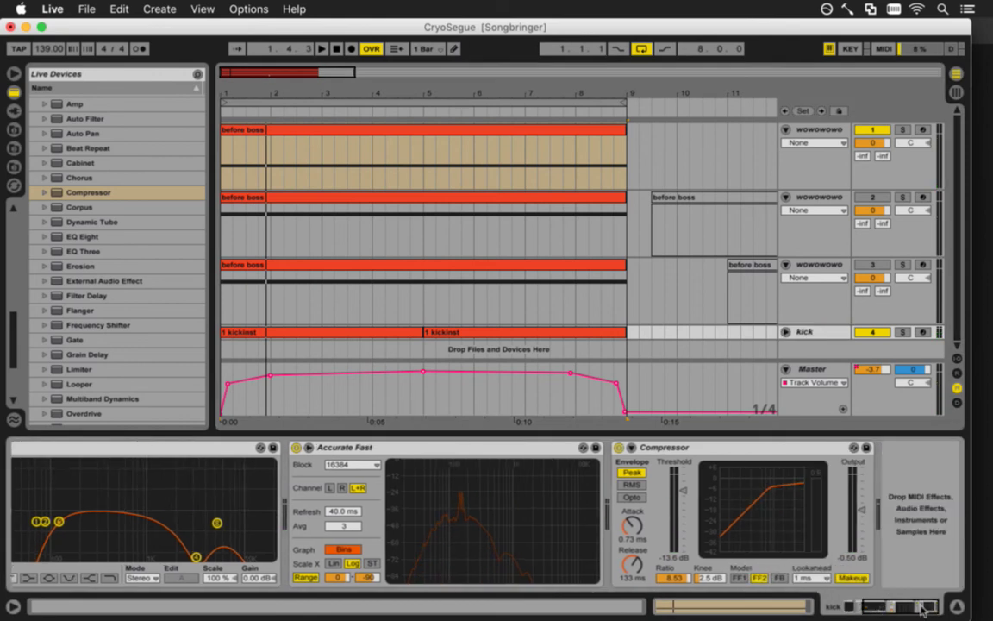
{"action": "left_click", "coordinate": [809, 131]}
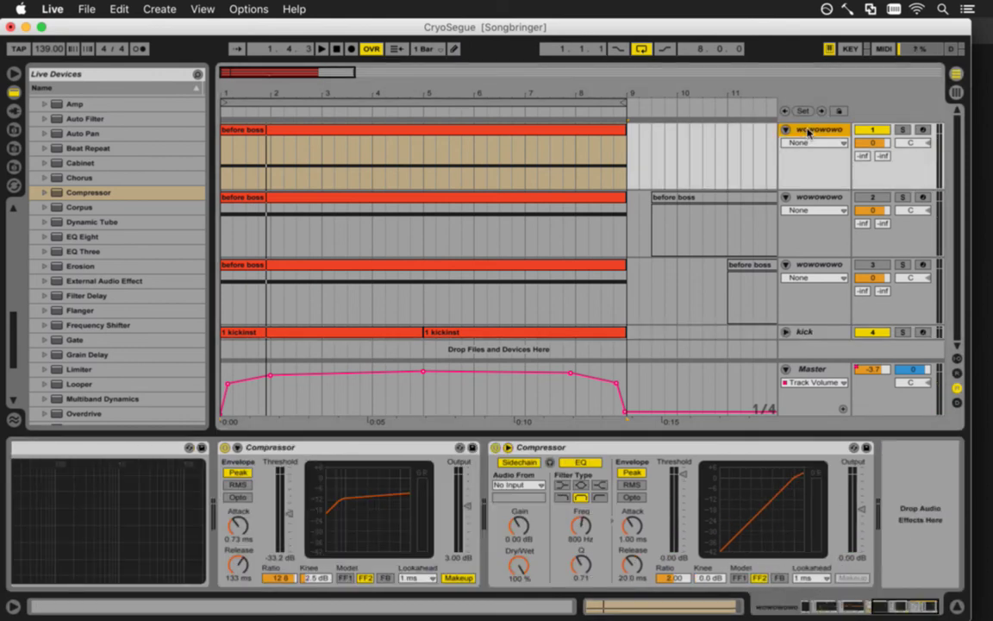
{"action": "left_click", "coordinate": [641, 457]}
{"action": "key", "text": "space"}
{"action": "left_click", "coordinate": [521, 485]}
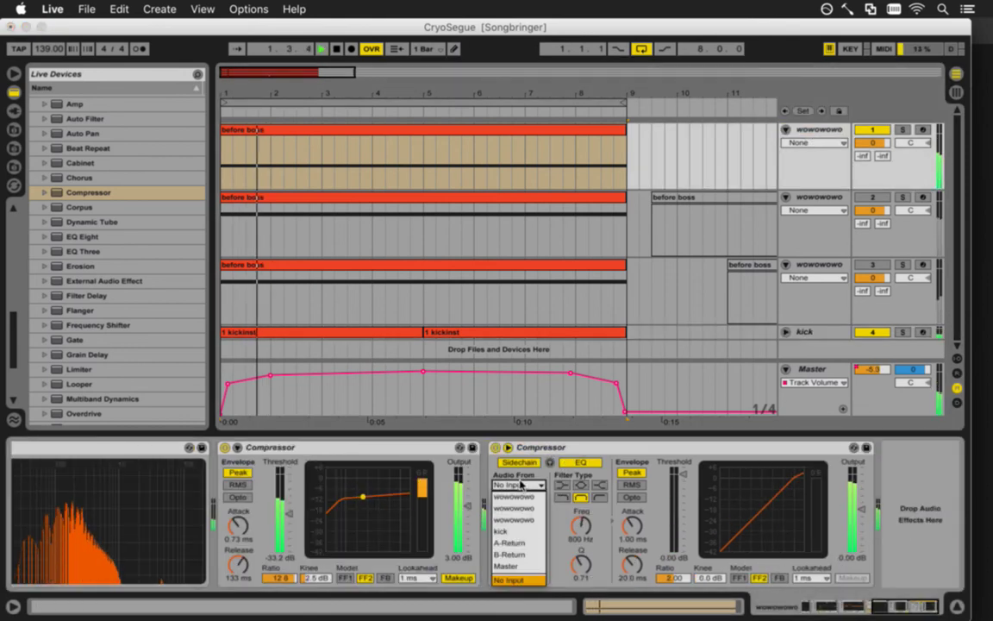
{"action": "left_click", "coordinate": [502, 531]}
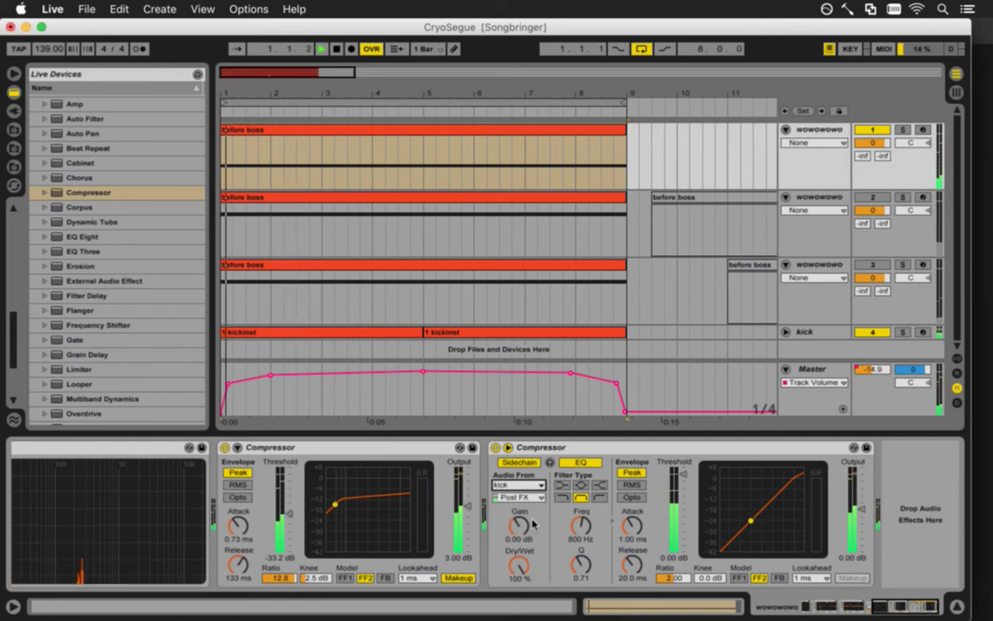
Audition the kick signal with the Compressor's sidechain listen, and compare with normal playback
{"action": "left_click", "coordinate": [550, 462]}
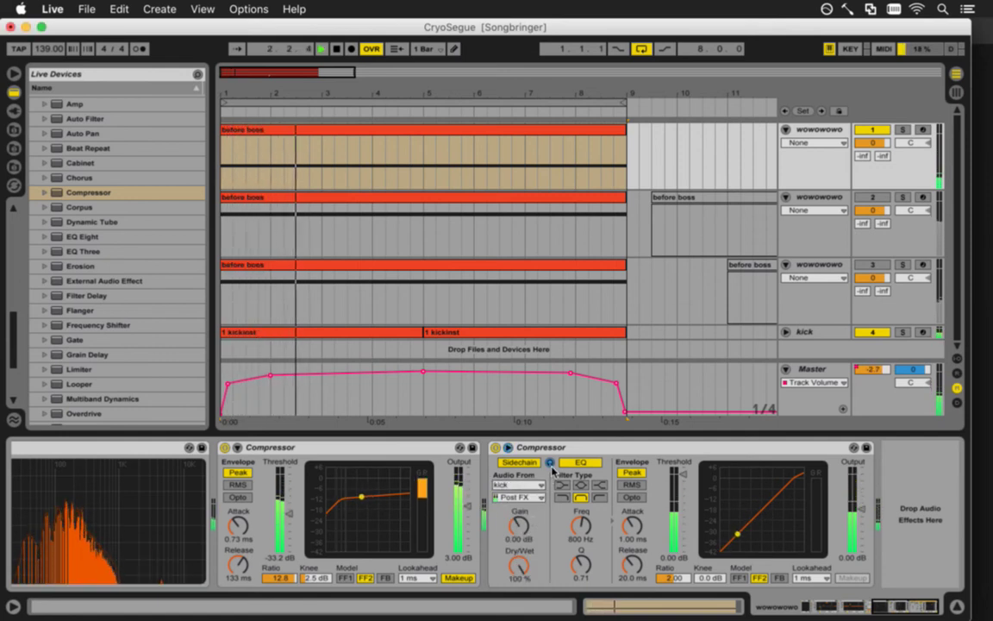
{"action": "key", "text": "space"}
{"action": "key", "text": "space"}
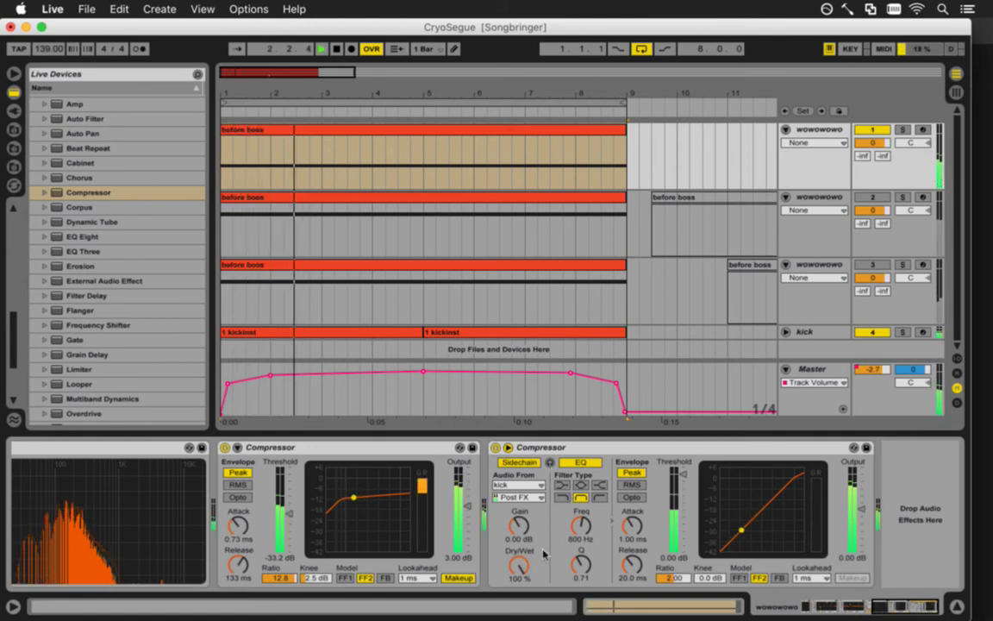
{"action": "key", "text": "space"}
Turn off the sidechain EQ and lower the second Compressor's threshold to about -27.3 dB during playback
{"action": "key", "text": "space"}
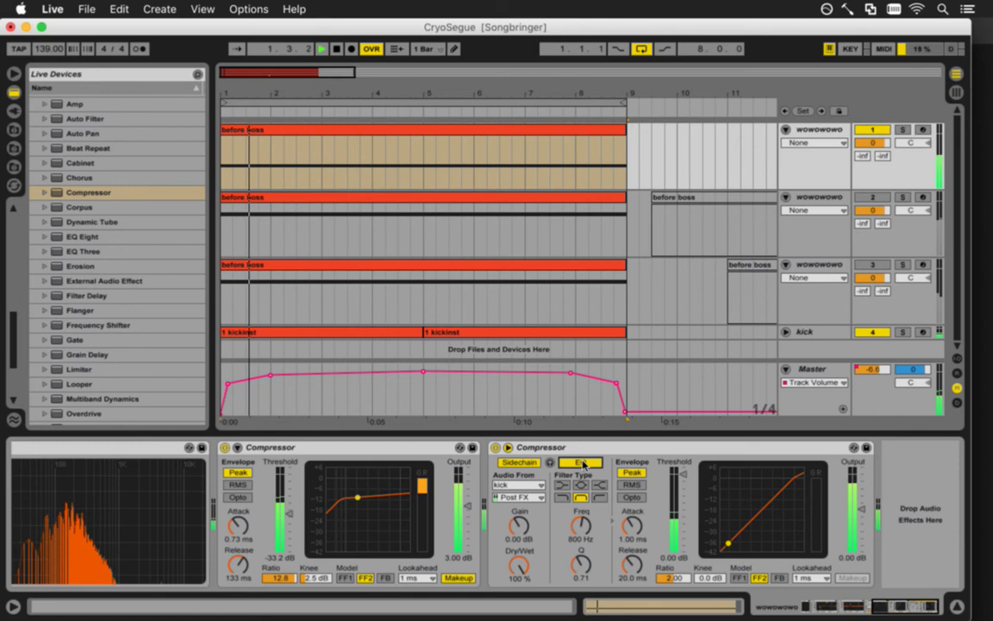
{"action": "left_click", "coordinate": [581, 463]}
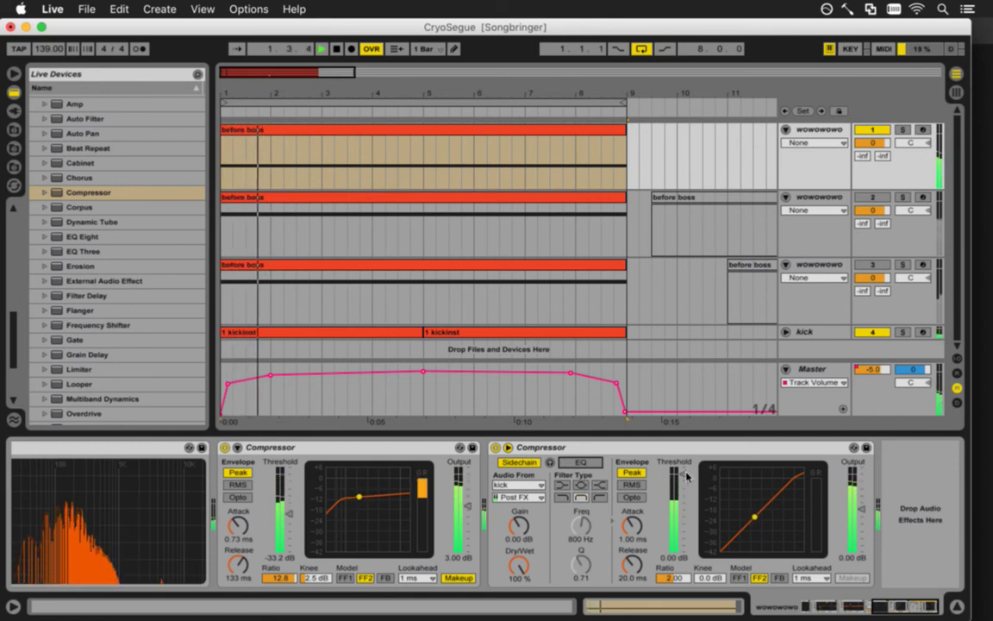
{"action": "left_click_drag", "start_coordinate": [687, 477], "coordinate": [680, 517]}
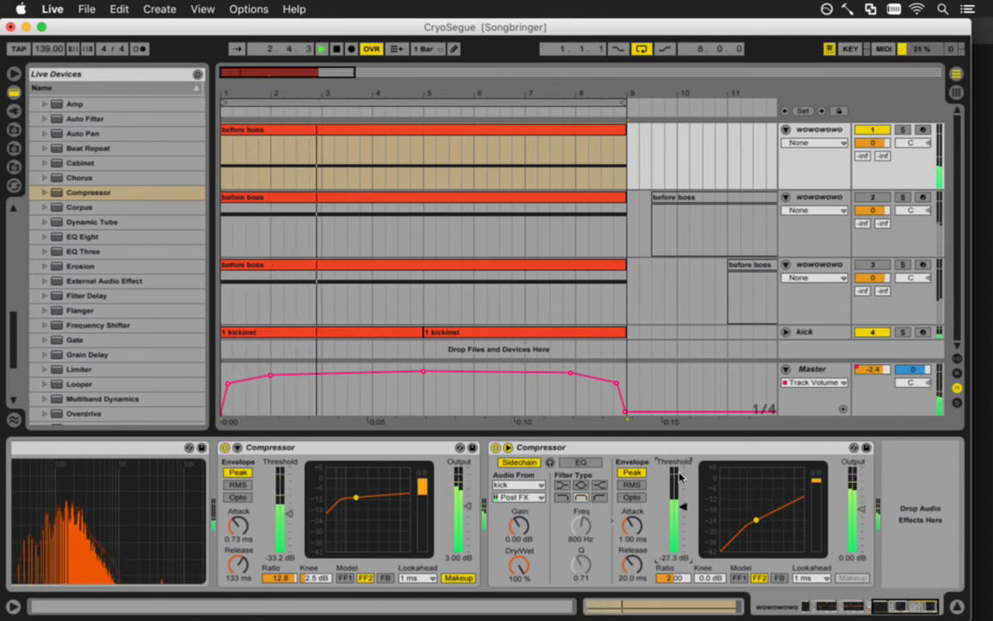
Lower the second Compressor's threshold to about -32.6 dB, raise its ratio to 16, and bypass the device
{"action": "left_click_drag", "start_coordinate": [680, 477], "coordinate": [680, 480]}
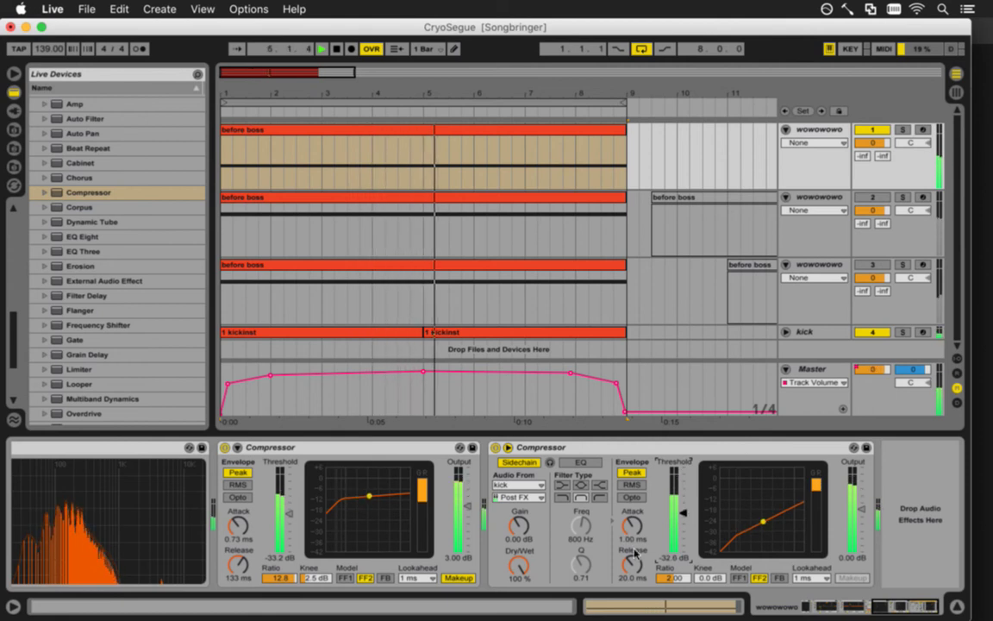
{"action": "left_click_drag", "start_coordinate": [677, 579], "coordinate": [676, 552]}
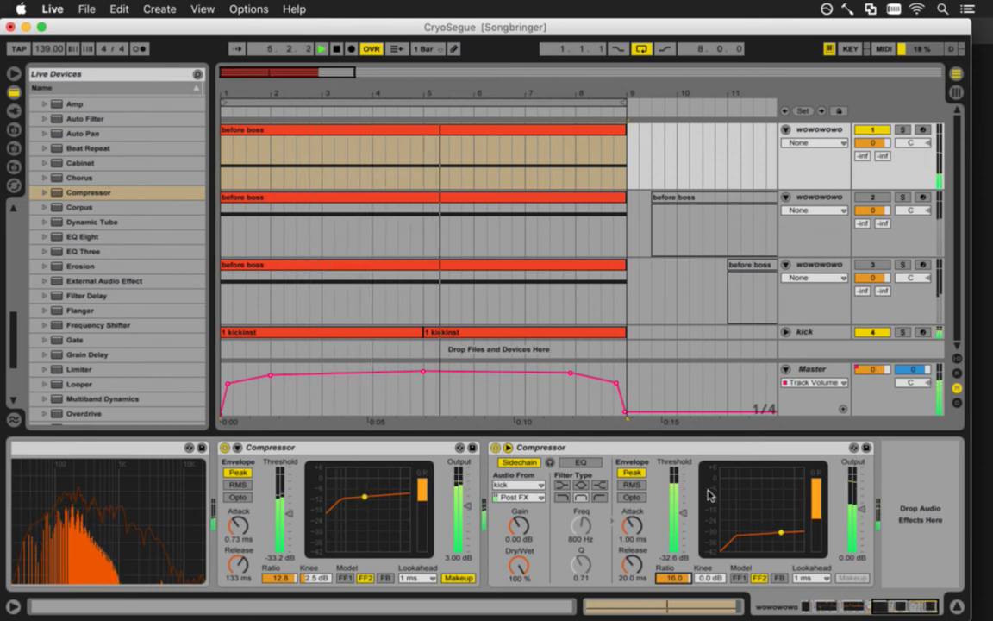
{"action": "left_click", "coordinate": [496, 447]}
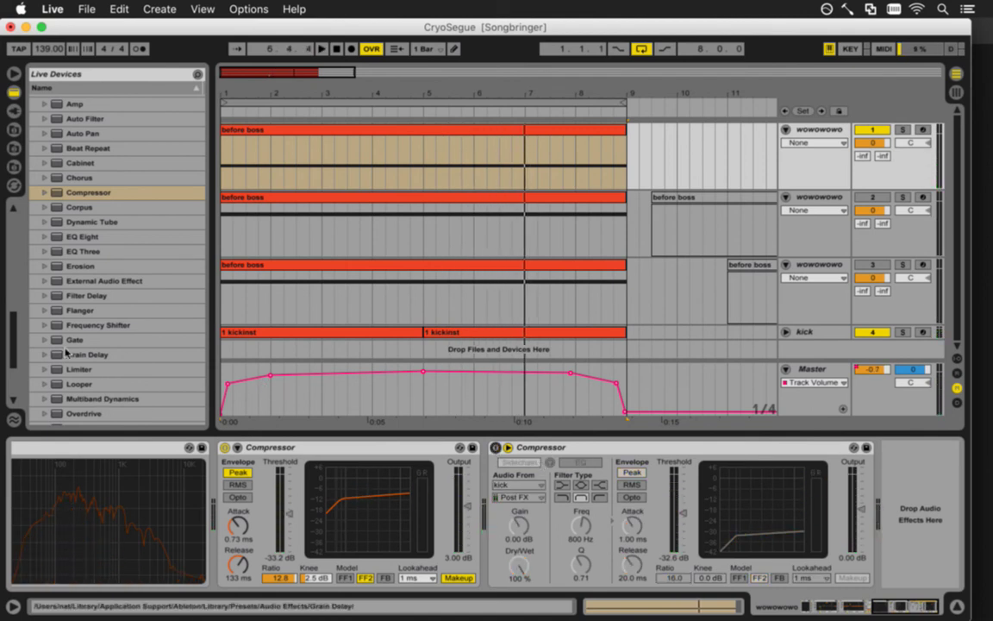
Add a Gate at the end of the first wowowowo track's device chain and enable its sidechain with kick as the source
{"action": "mouse_move", "coordinate": [100, 340]}
{"action": "left_mouse_down"}
{"action": "mouse_move", "coordinate": [171, 377]}
{"action": "mouse_move", "coordinate": [824, 494]}
{"action": "left_mouse_up"}
{"action": "left_click_drag", "start_coordinate": [884, 496], "coordinate": [868, 552]}
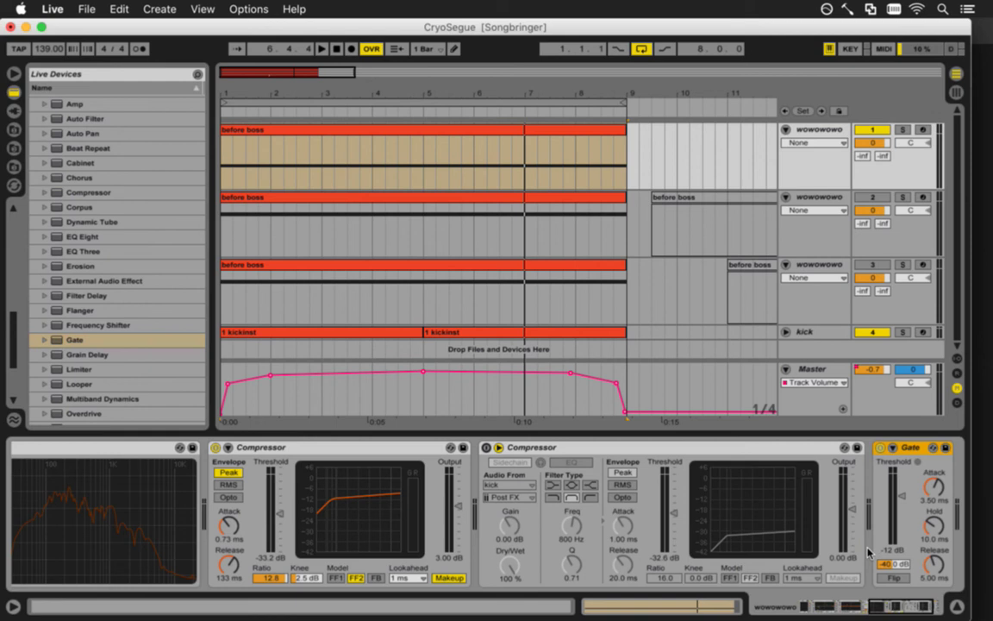
{"action": "left_click_drag", "start_coordinate": [881, 609], "coordinate": [912, 601]}
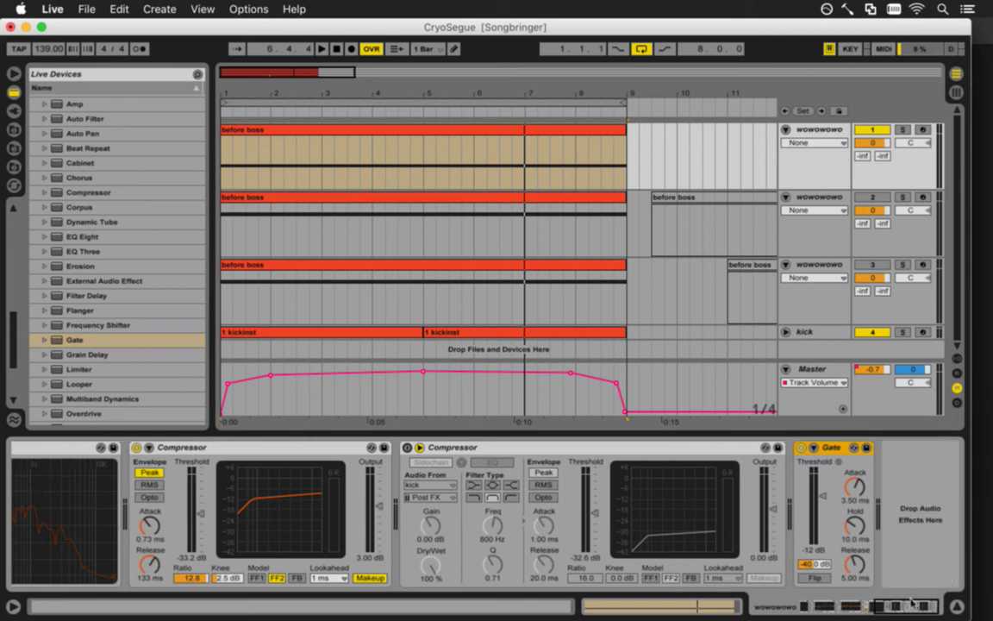
{"action": "left_click", "coordinate": [814, 447]}
{"action": "left_click", "coordinate": [825, 463]}
{"action": "left_click", "coordinate": [826, 485]}
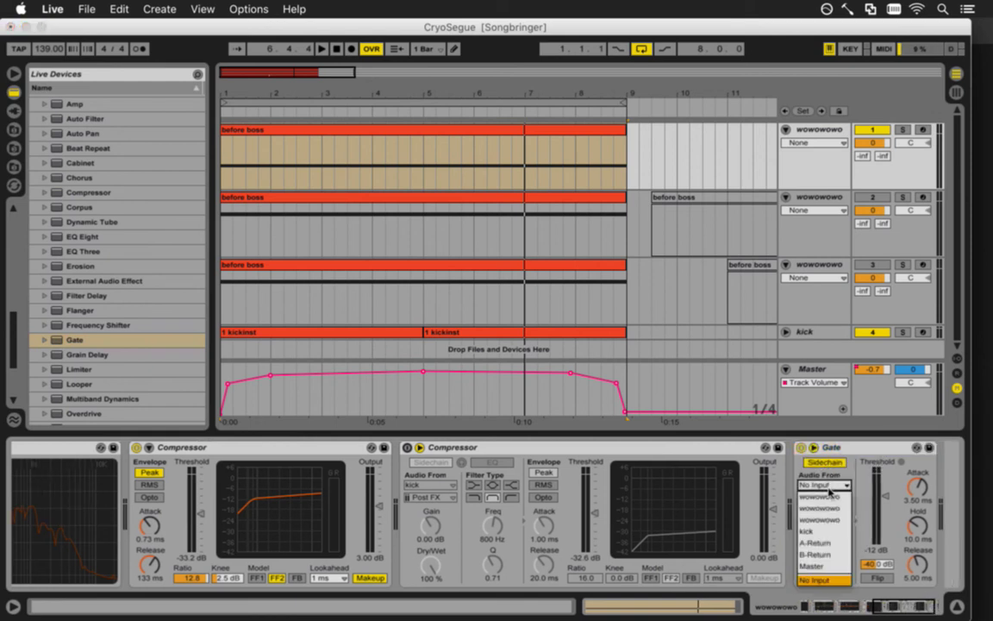
{"action": "left_click", "coordinate": [830, 532]}
{"action": "left_click_drag", "start_coordinate": [897, 604], "coordinate": [931, 609]}
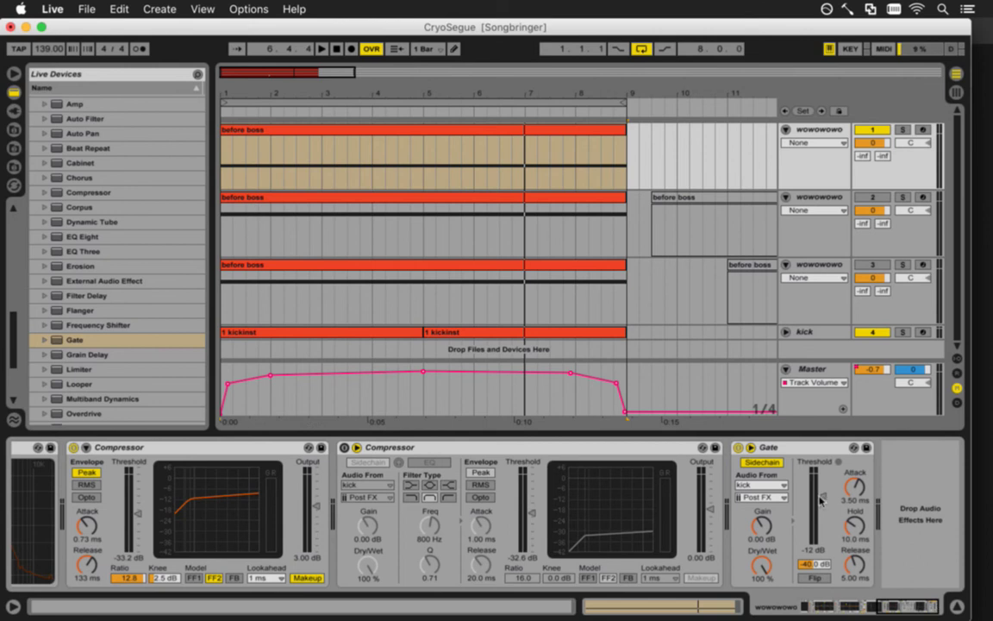
During playback, set the Gate's threshold to -20 dB and its floor to -18.8 dB
{"action": "key", "text": "space"}
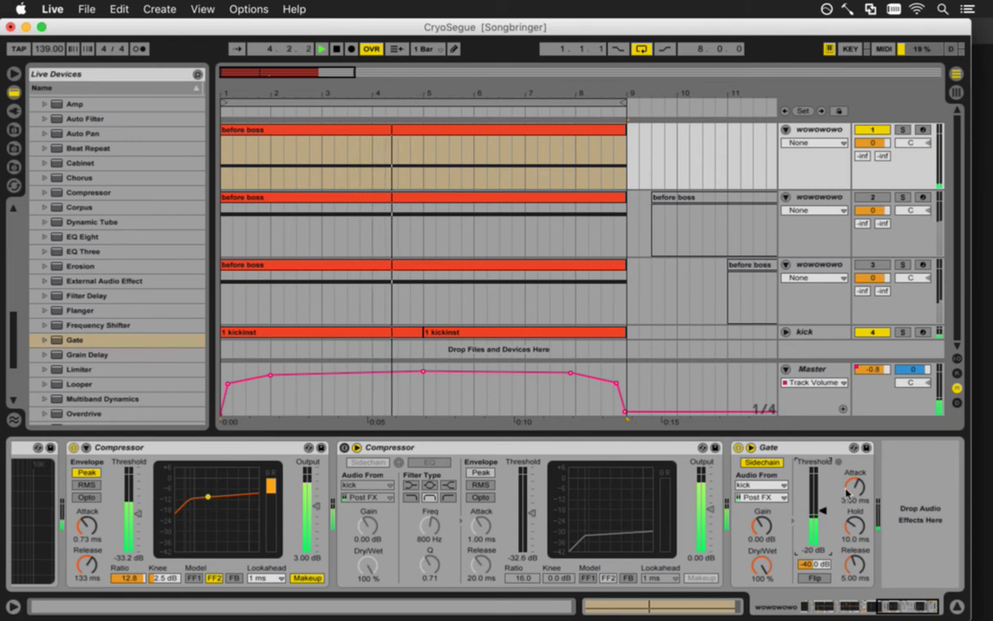
{"action": "key", "text": "space"}
{"action": "key", "text": "space"}
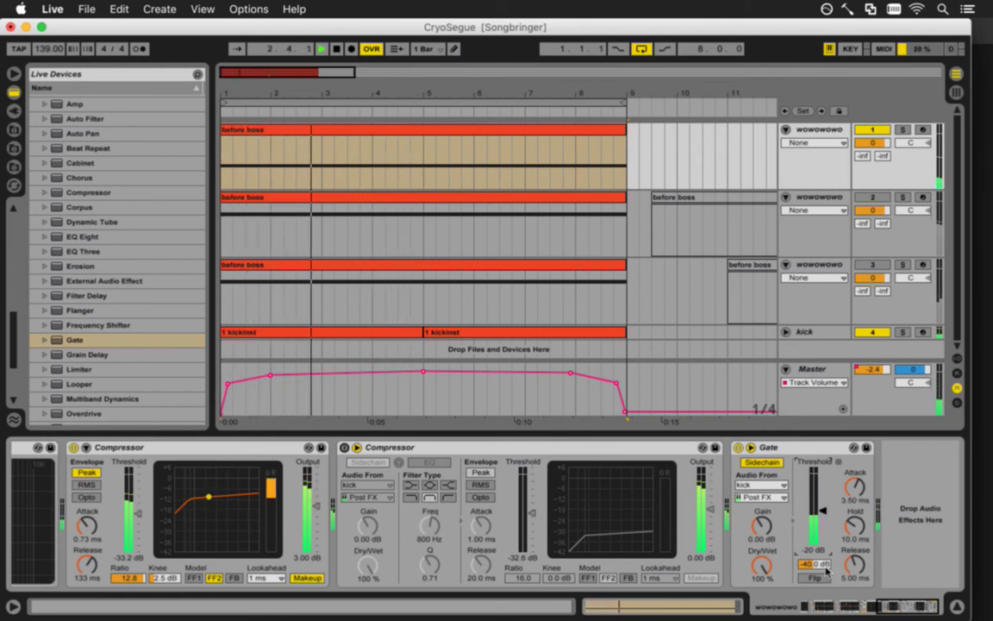
{"action": "left_click_drag", "start_coordinate": [823, 566], "coordinate": [821, 567]}
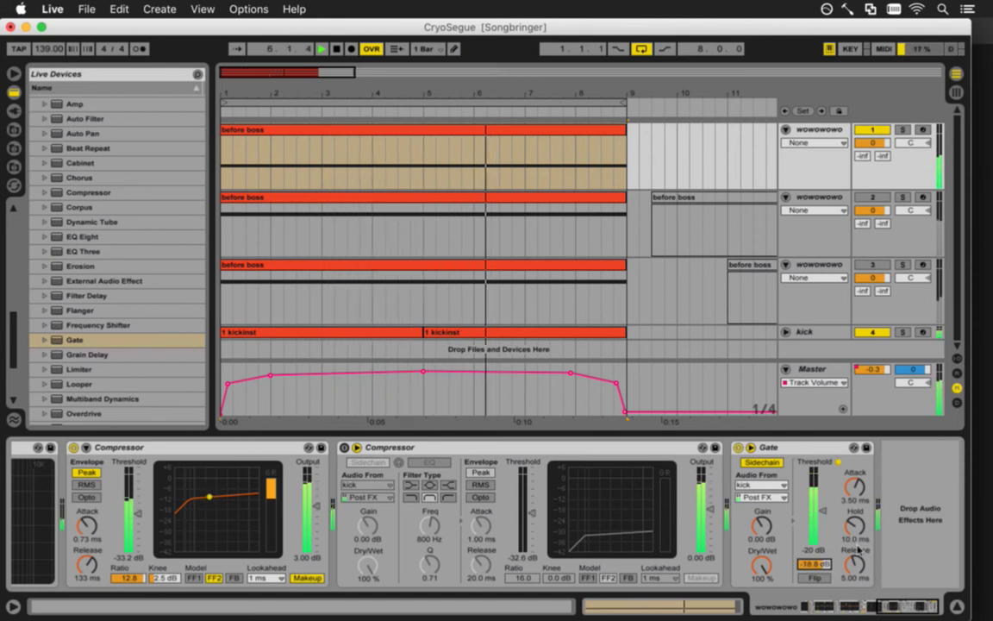
Adjust the Gate to 14.5 ms attack, 25.8 ms hold, 147 ms release, -25 dB threshold and -22.3 dB floor
{"action": "left_click_drag", "start_coordinate": [856, 565], "coordinate": [857, 565]}
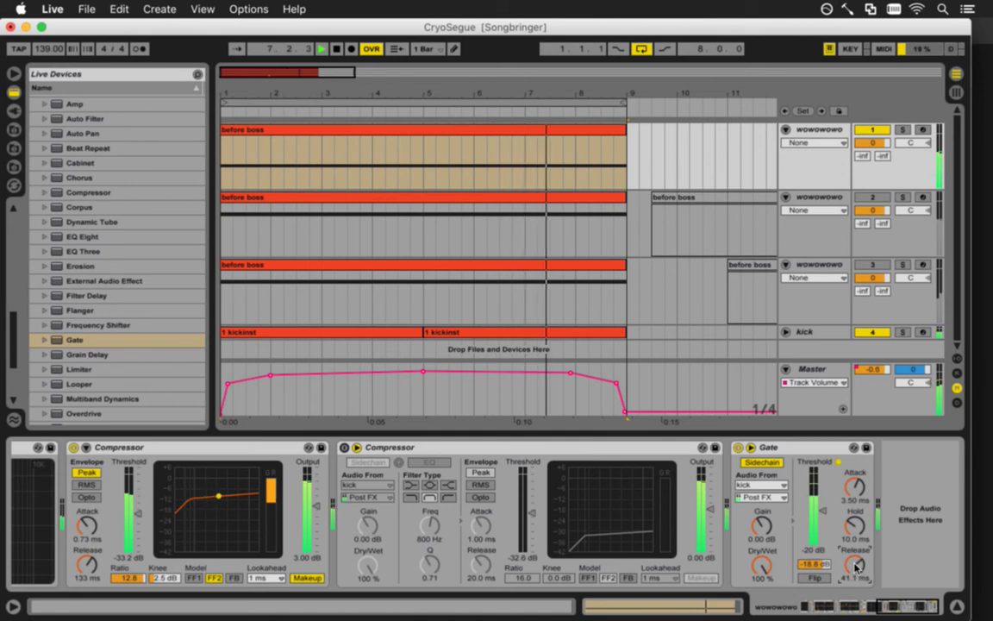
{"action": "left_click_drag", "start_coordinate": [858, 514], "coordinate": [855, 535]}
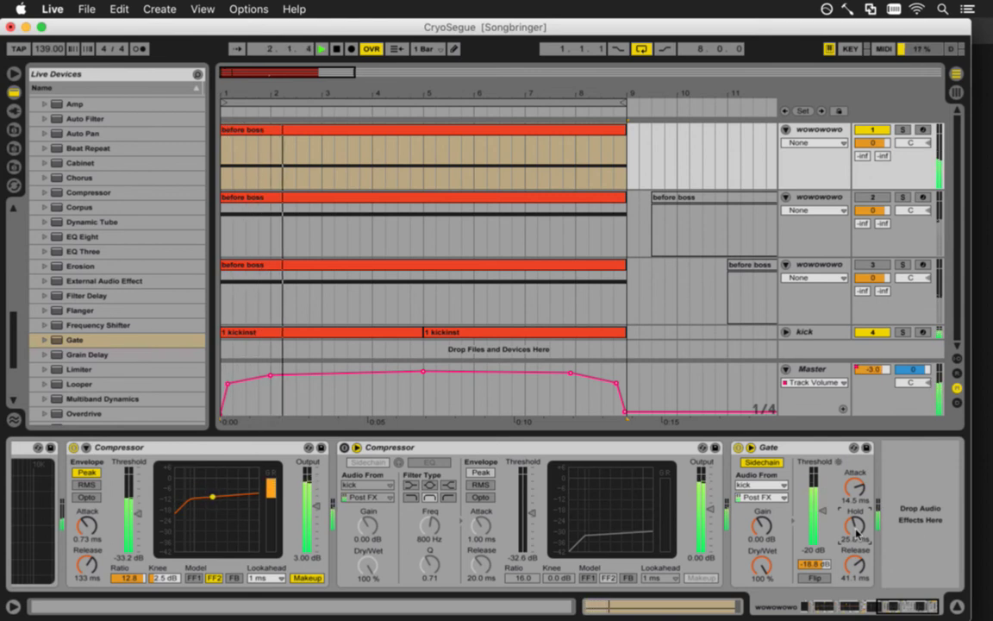
{"action": "left_click_drag", "start_coordinate": [854, 569], "coordinate": [853, 567]}
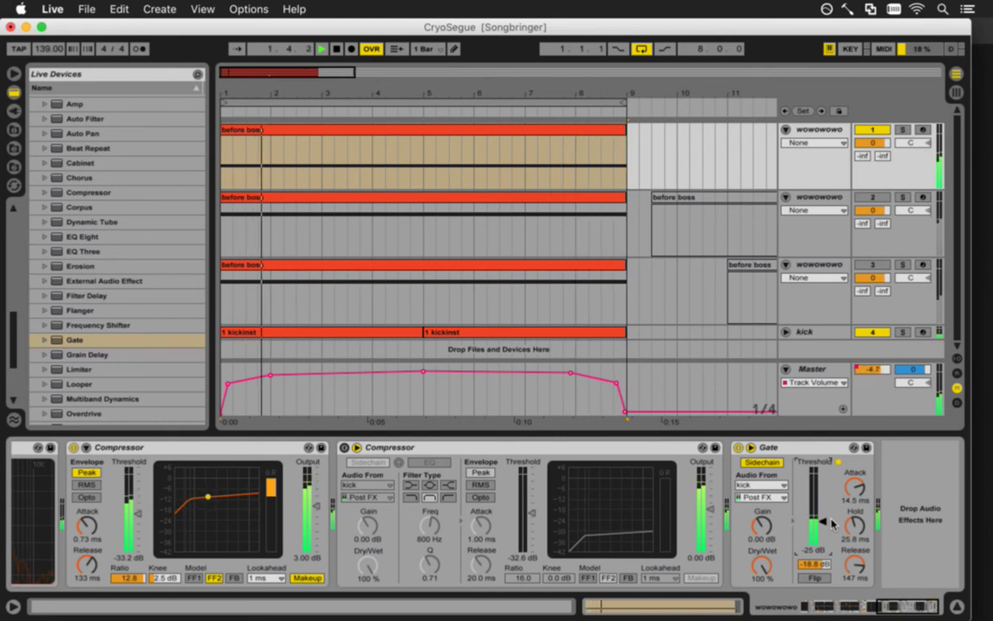
{"action": "left_click_drag", "start_coordinate": [811, 565], "coordinate": [817, 570]}
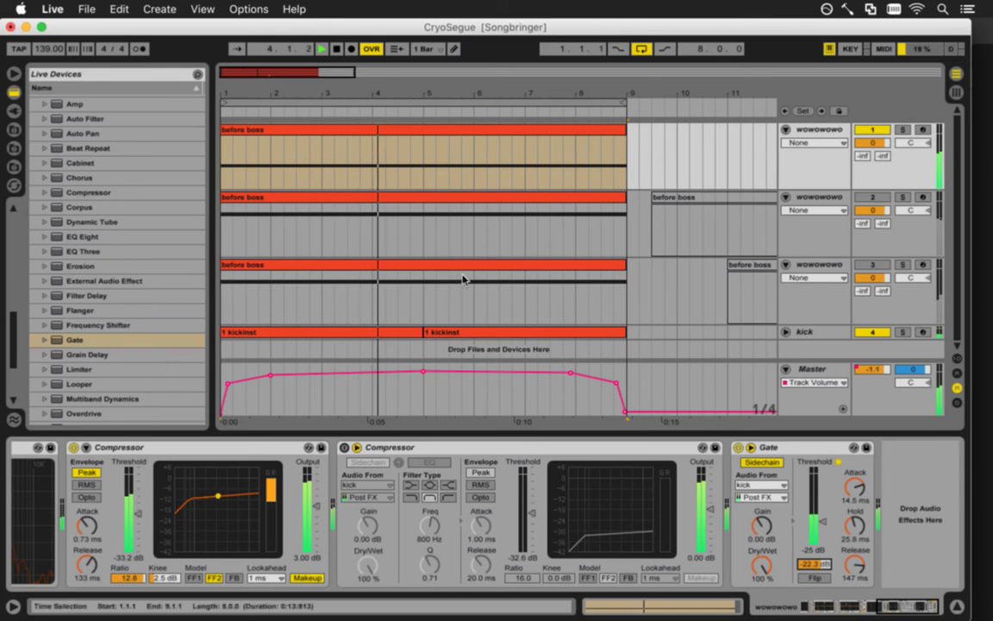
Delete the bypassed second Compressor from the first wowowowo track and activate the third wowowowo track
{"action": "left_click", "coordinate": [553, 449]}
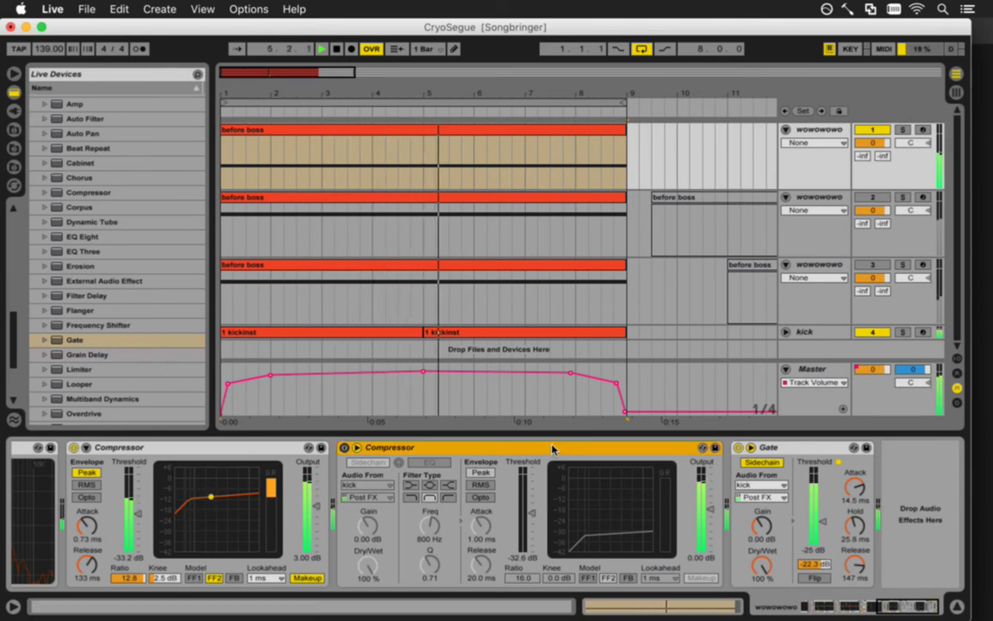
{"action": "key", "text": "Delete"}
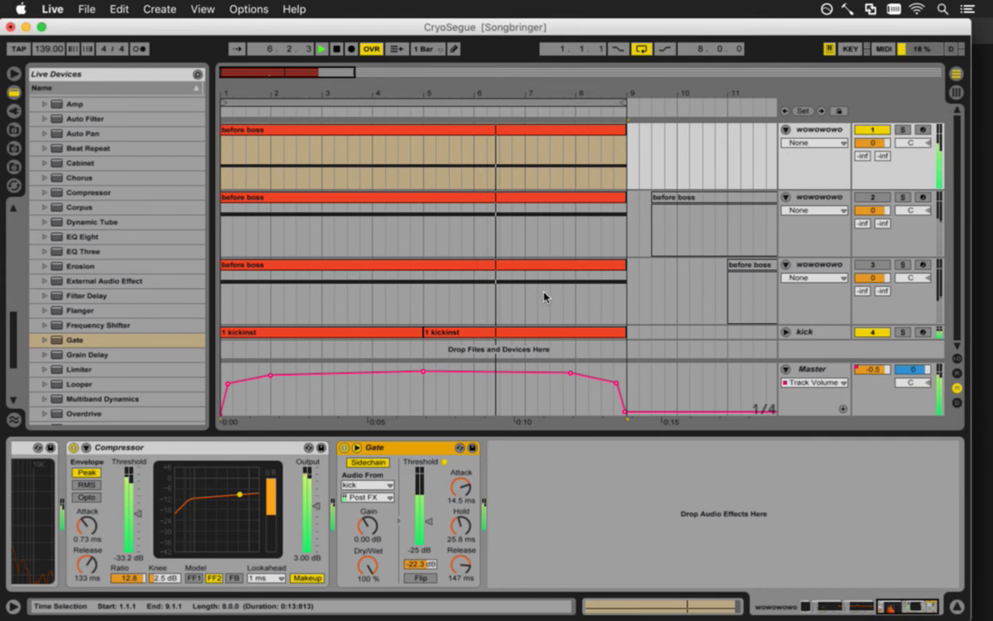
{"action": "left_click", "coordinate": [871, 265]}
Remove the kick track's first kickinst clip, hide the browser, and play the loop with the first wowowowo track's devices shown
{"action": "left_click", "coordinate": [353, 333]}
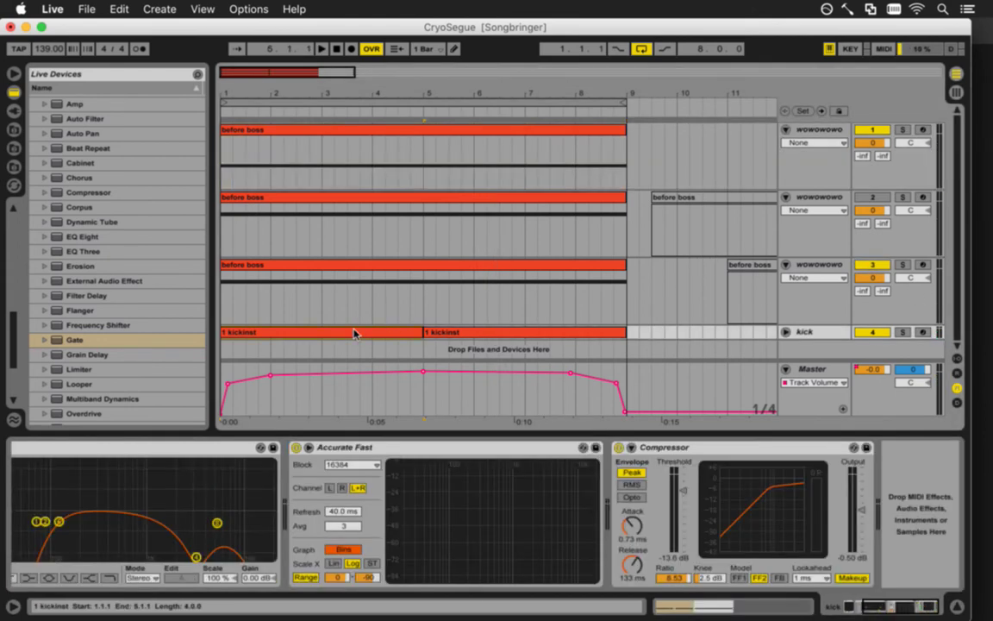
{"action": "key", "text": "space"}
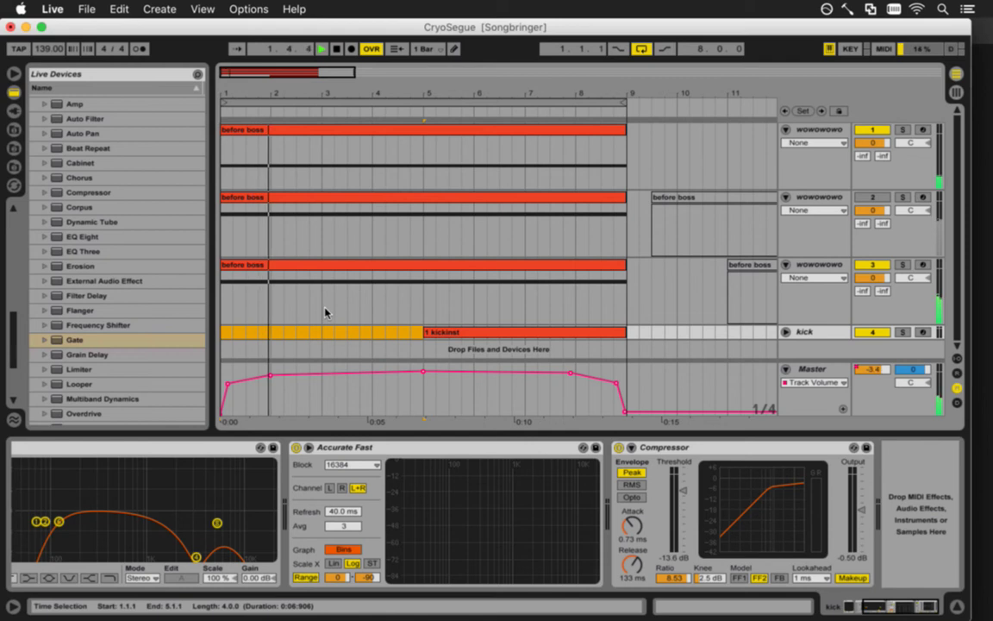
{"action": "left_click", "coordinate": [14, 92]}
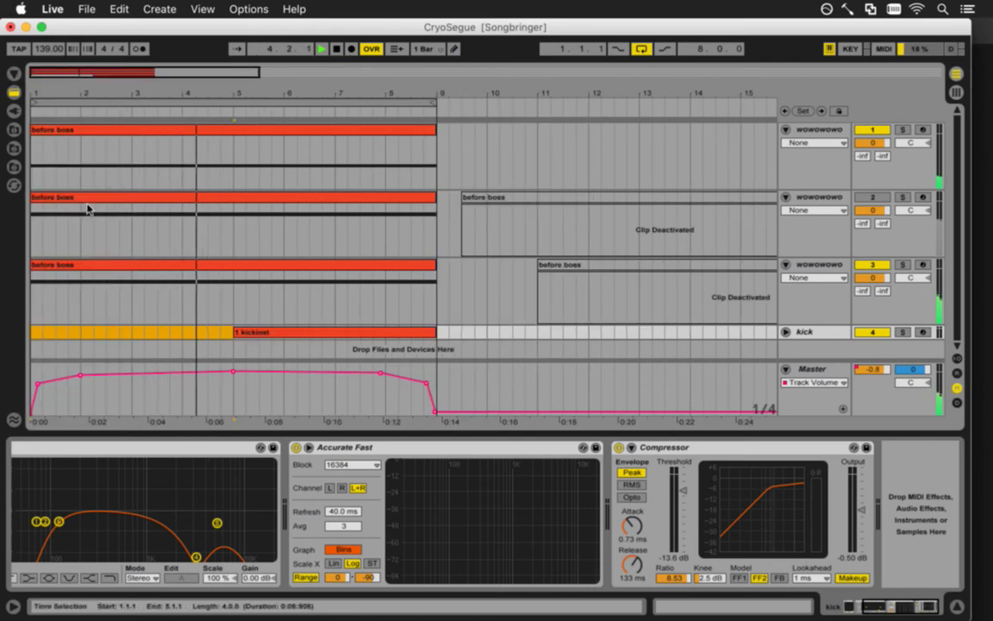
{"action": "left_click", "coordinate": [833, 131]}
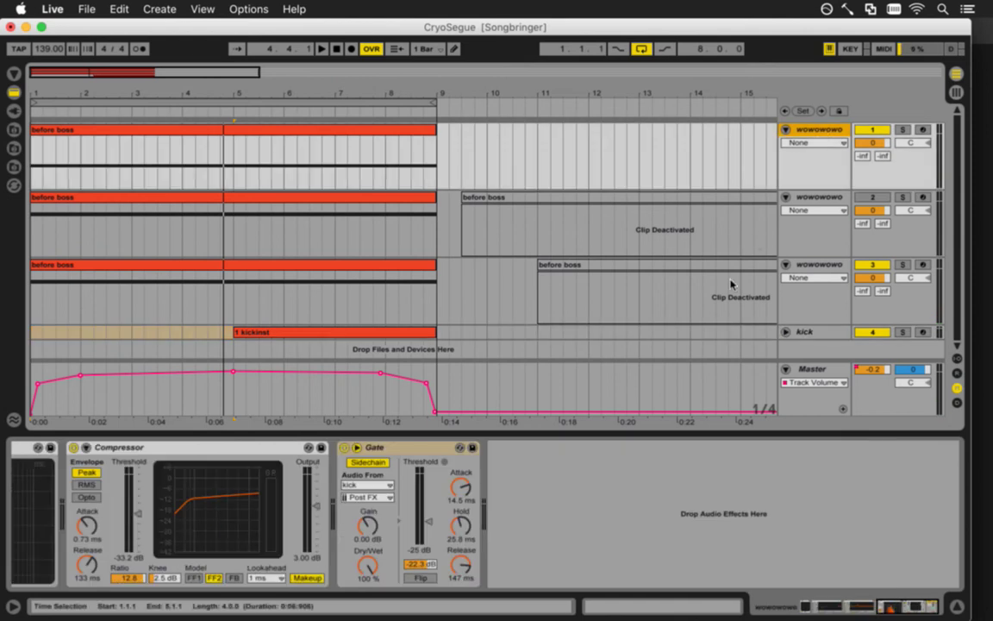
{"action": "key", "text": "space"}
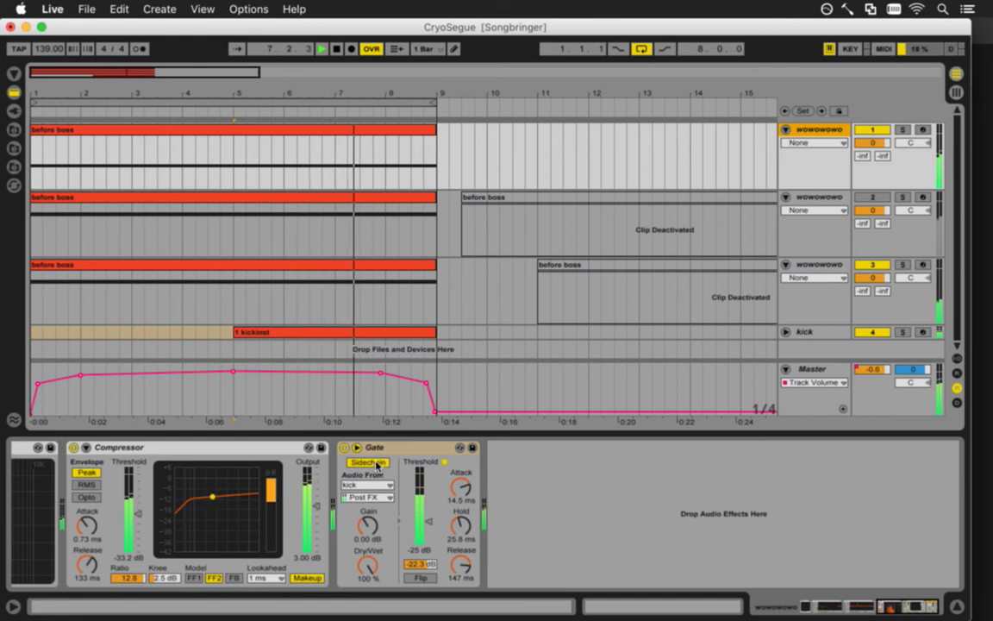
Flip the Gate, raise its floor to -7.03 dB while auditioning the loop, and stop playback
{"action": "left_click", "coordinate": [419, 577]}
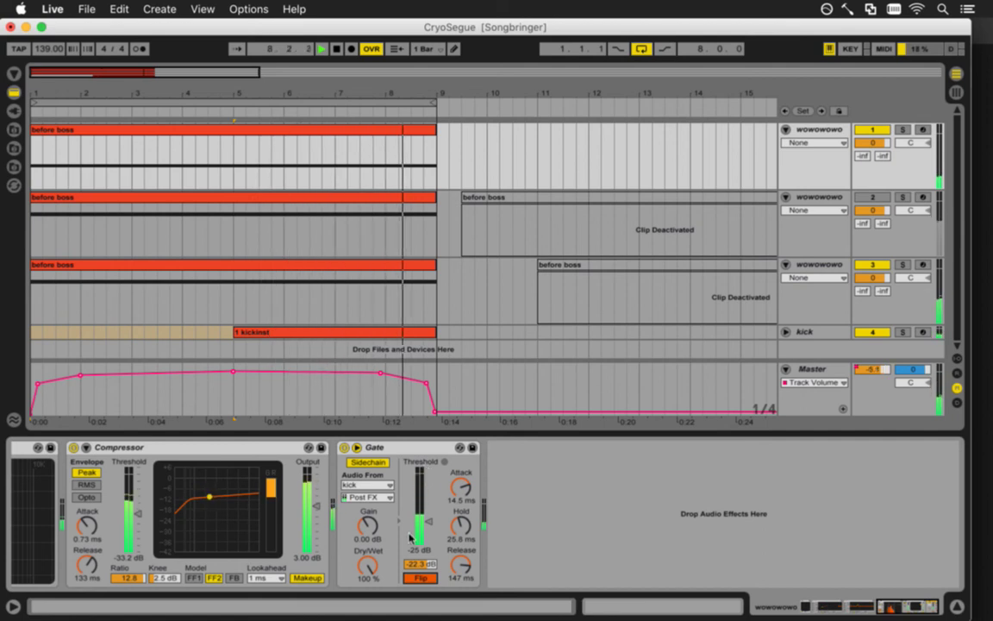
{"action": "left_click_drag", "start_coordinate": [423, 565], "coordinate": [427, 556]}
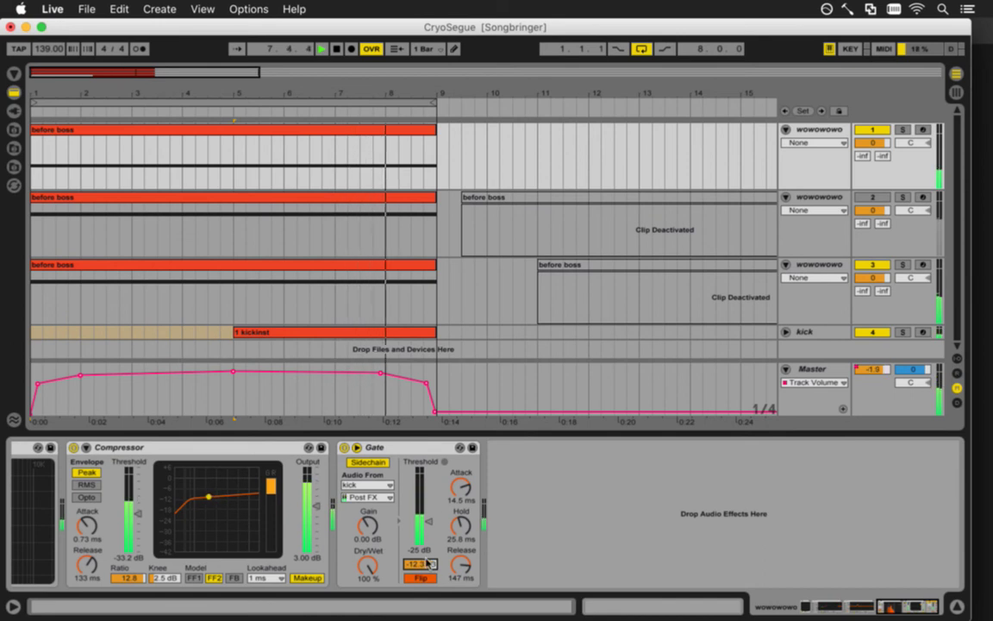
{"action": "left_click_drag", "start_coordinate": [422, 566], "coordinate": [421, 514]}
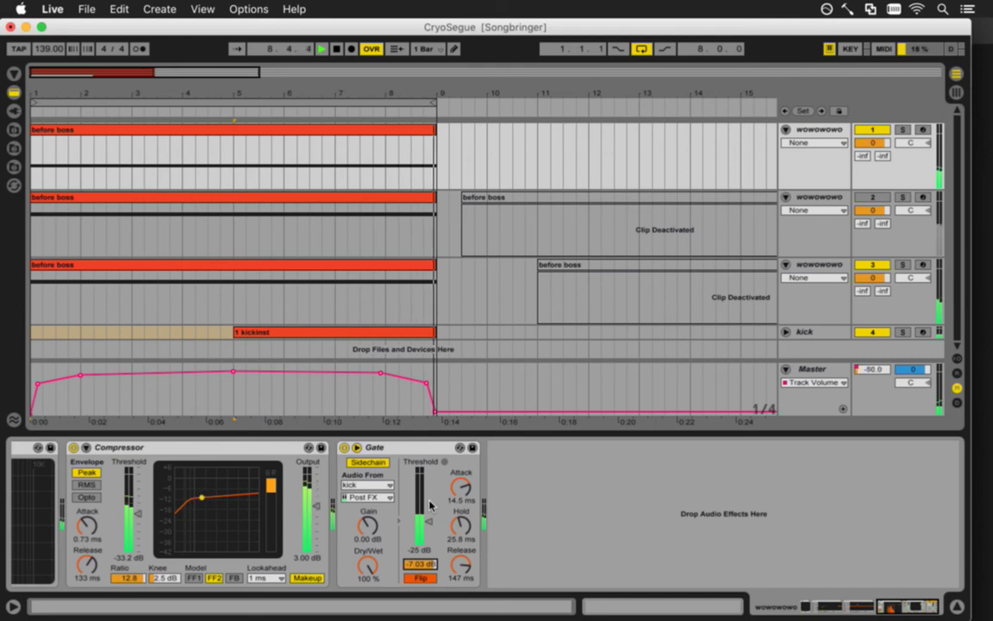
{"action": "key", "text": "space"}
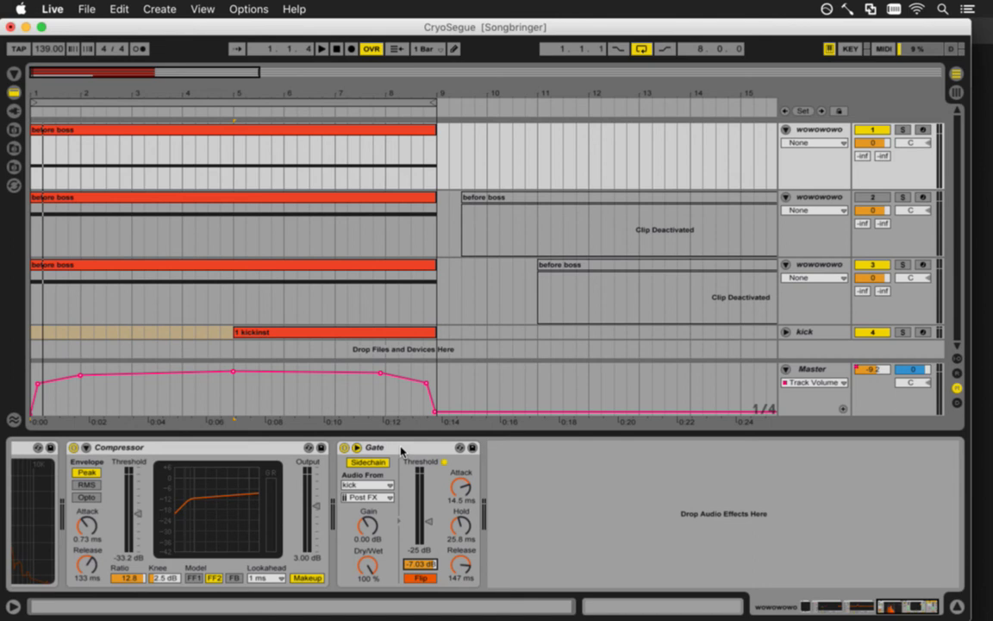
Delete the Gate from the first wowowowo track and show the device browser again
{"action": "left_click", "coordinate": [401, 450]}
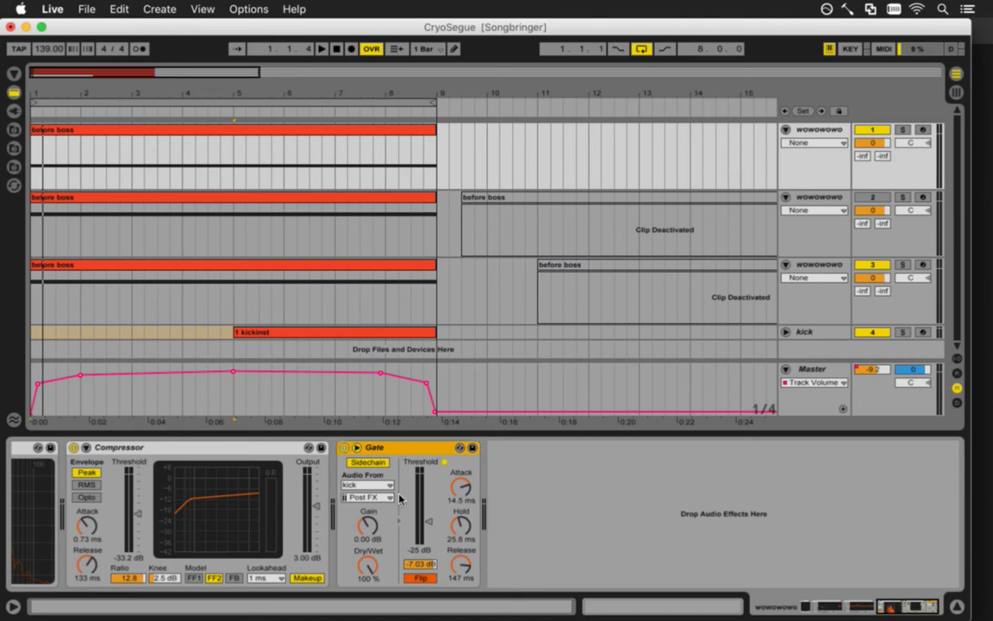
{"action": "key", "text": "Delete"}
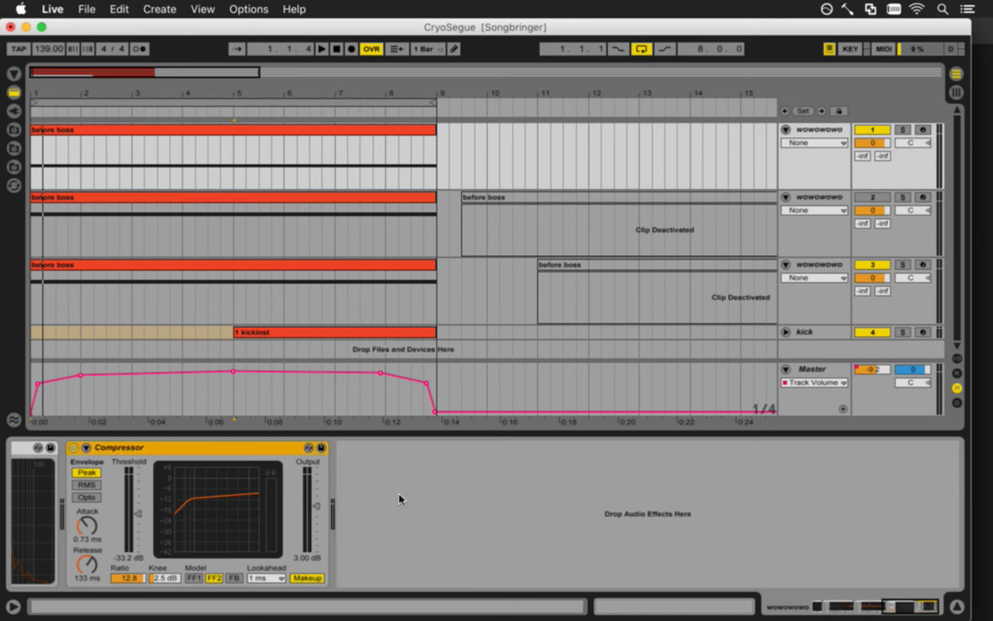
{"action": "left_click", "coordinate": [15, 74]}
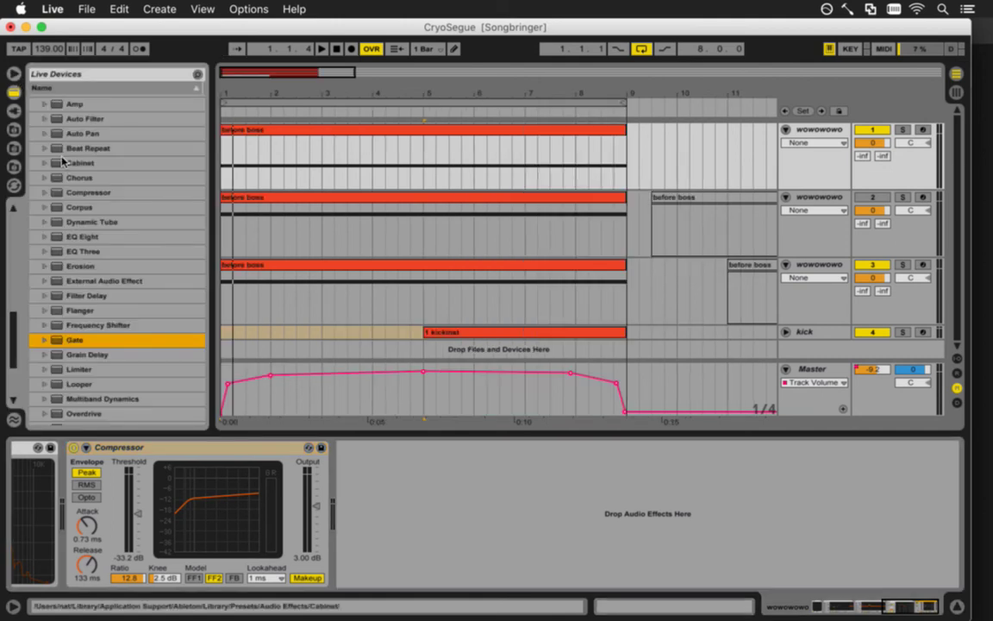
Copy the remaining kickinst clip from bar 5 to bar 1 on the kick track
{"action": "left_click", "coordinate": [449, 333]}
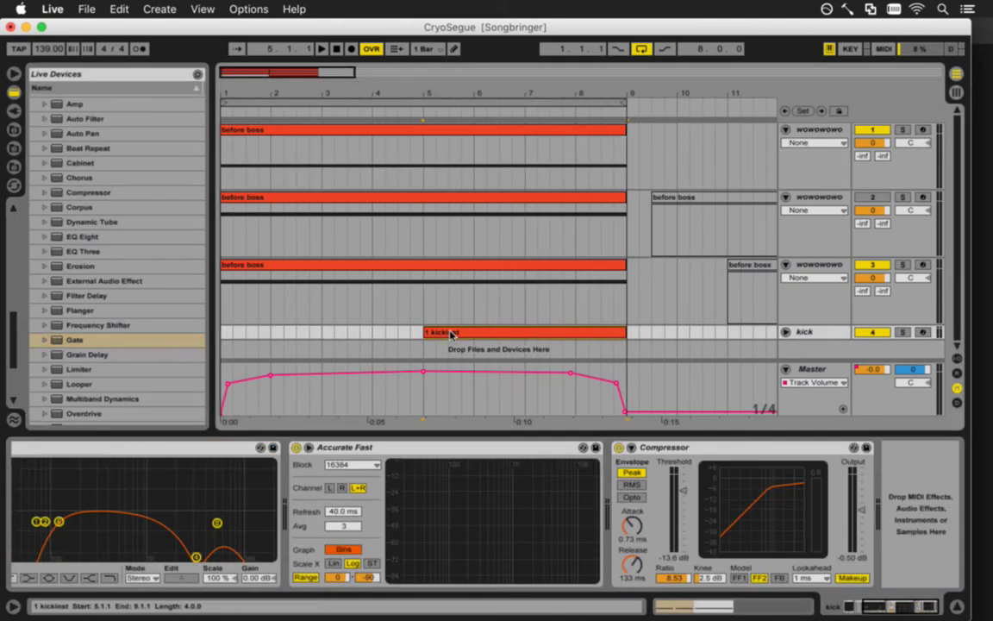
{"action": "left_click_drag", "start_coordinate": [449, 334], "coordinate": [245, 333]}
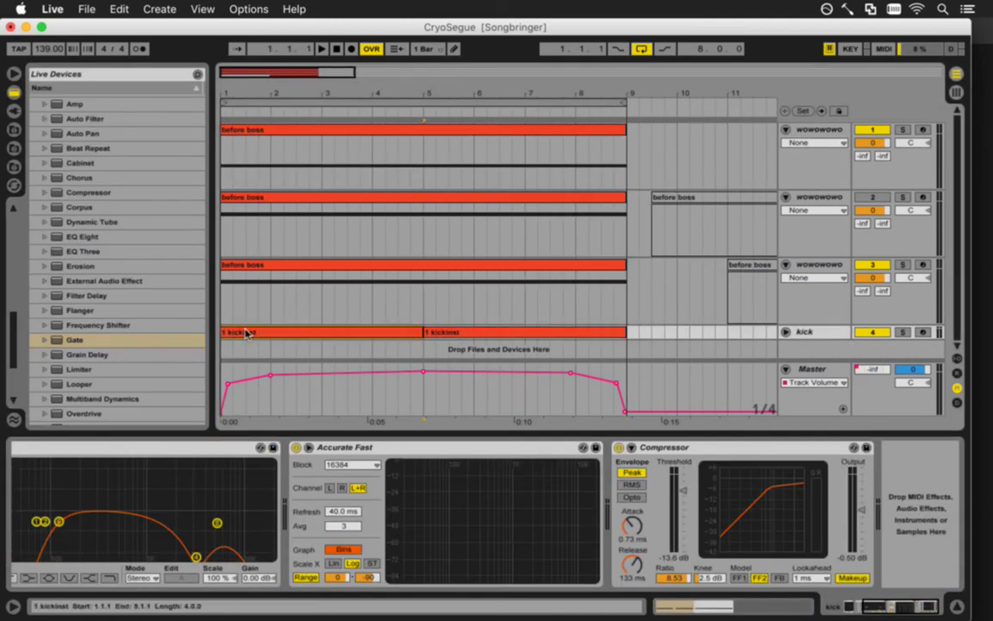
Add Multiband Dynamics after the Compressor on the first wowowowo track and audition the loop through it
{"action": "left_click", "coordinate": [244, 126]}
{"action": "left_click_drag", "start_coordinate": [14, 314], "coordinate": [5, 342]}
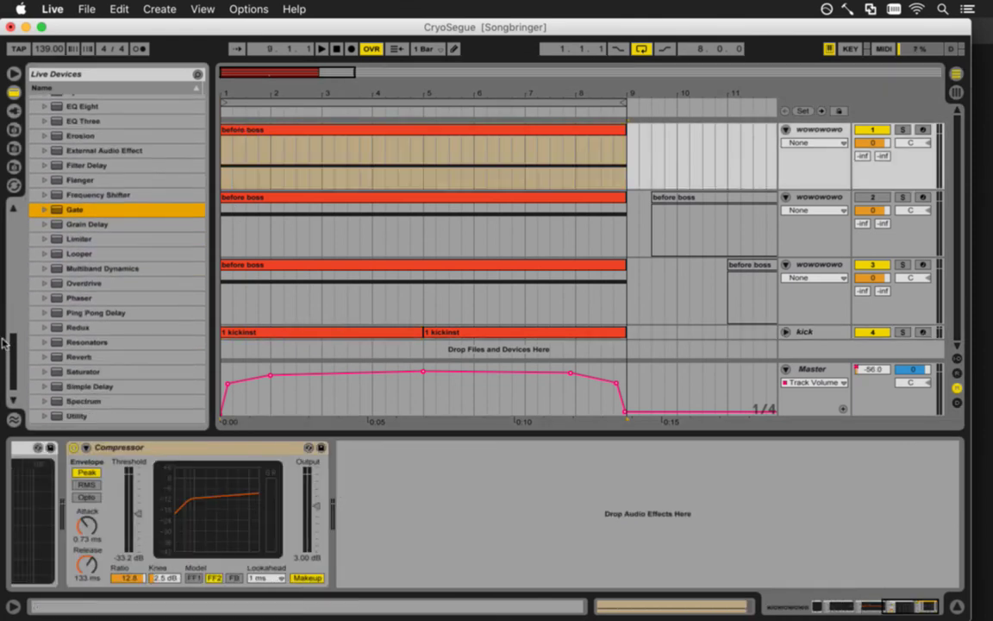
{"action": "left_click_drag", "start_coordinate": [95, 294], "coordinate": [336, 457]}
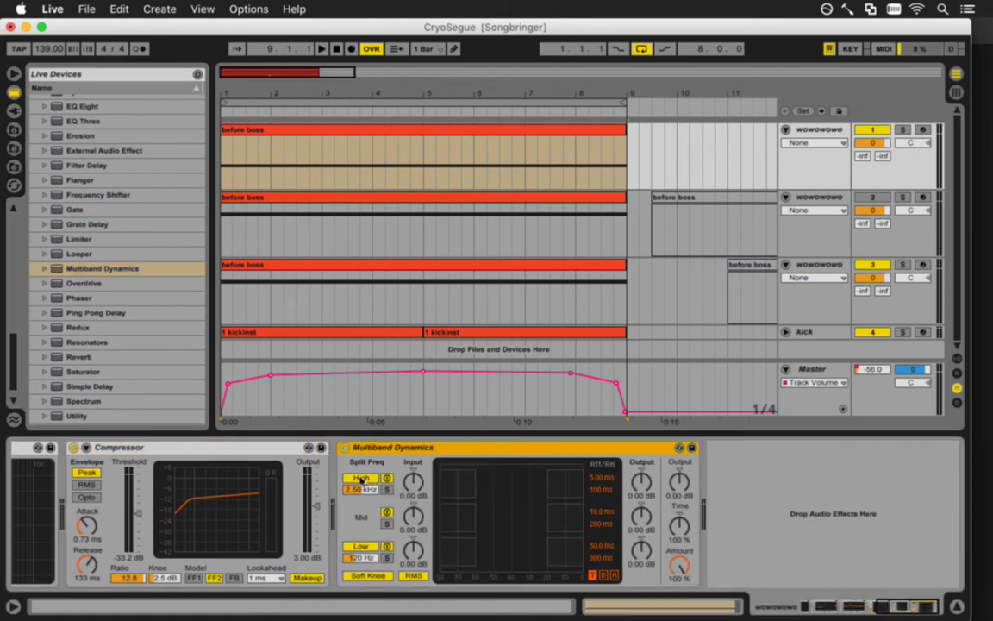
{"action": "key", "text": "space"}
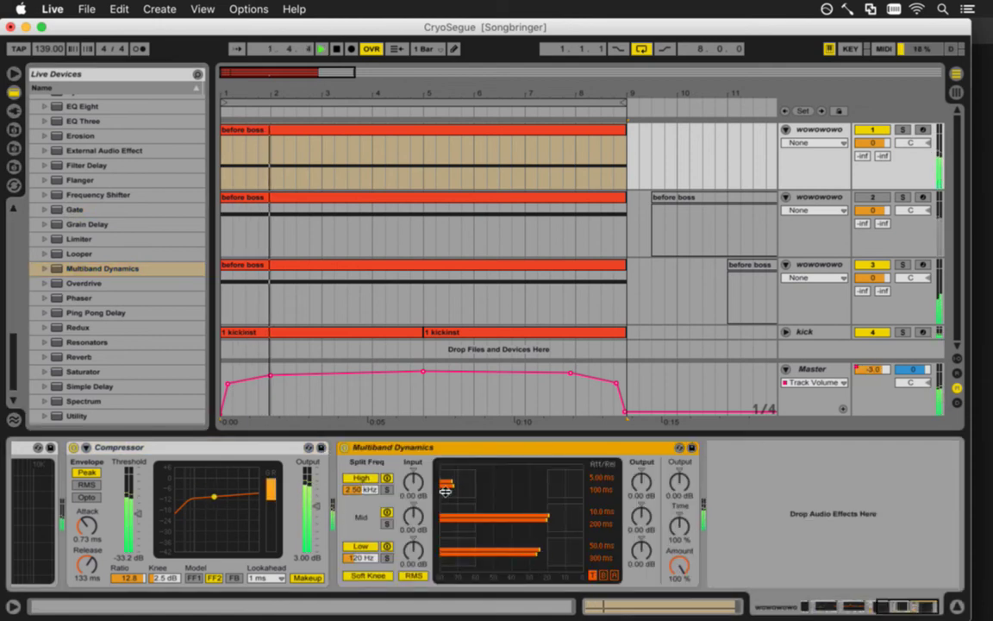
{"action": "key", "text": "space"}
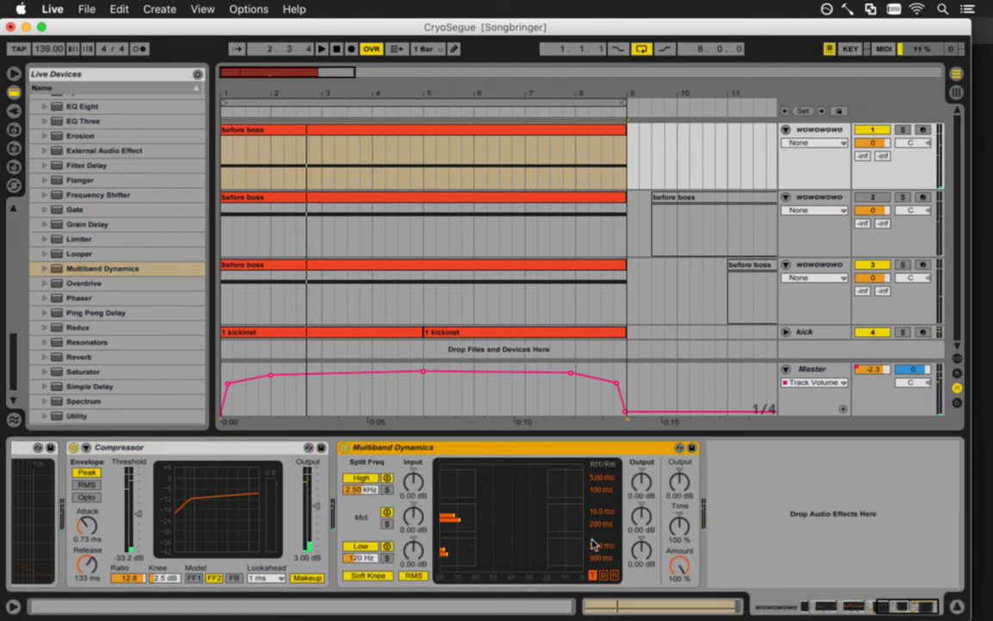
{"action": "key", "text": "space"}
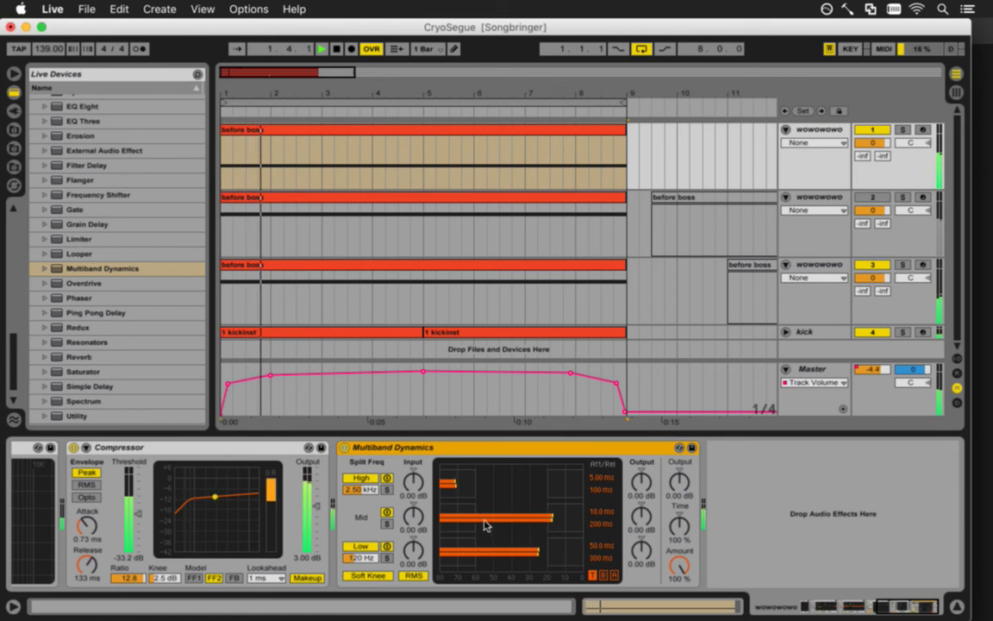
Set the Multiband Dynamics split frequencies to 346 Hz for the High band and 95.0 Hz for the Low band
{"action": "left_click_drag", "start_coordinate": [819, 607], "coordinate": [869, 609]}
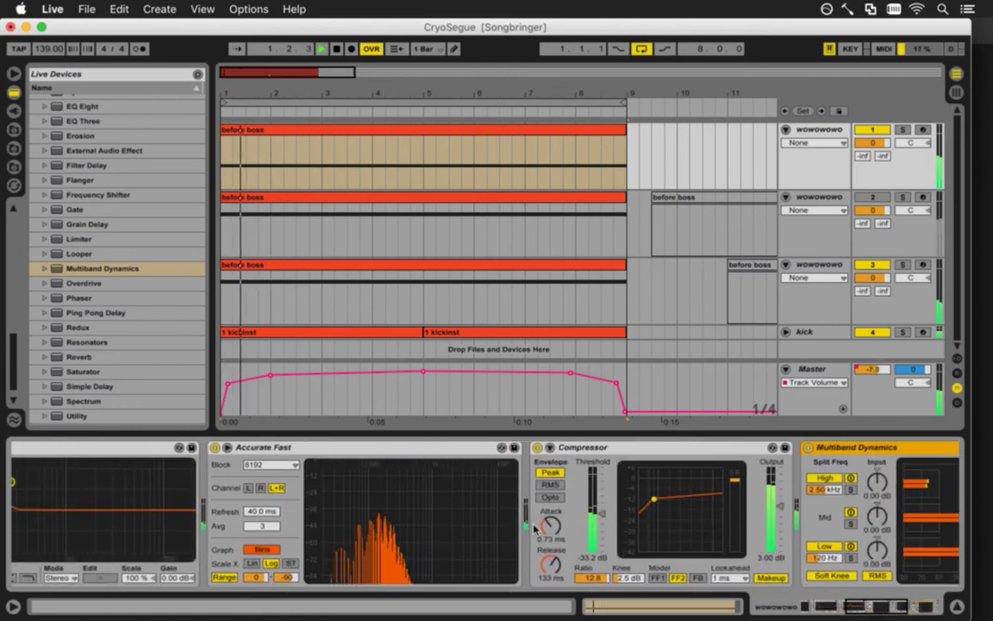
{"action": "key", "text": "space"}
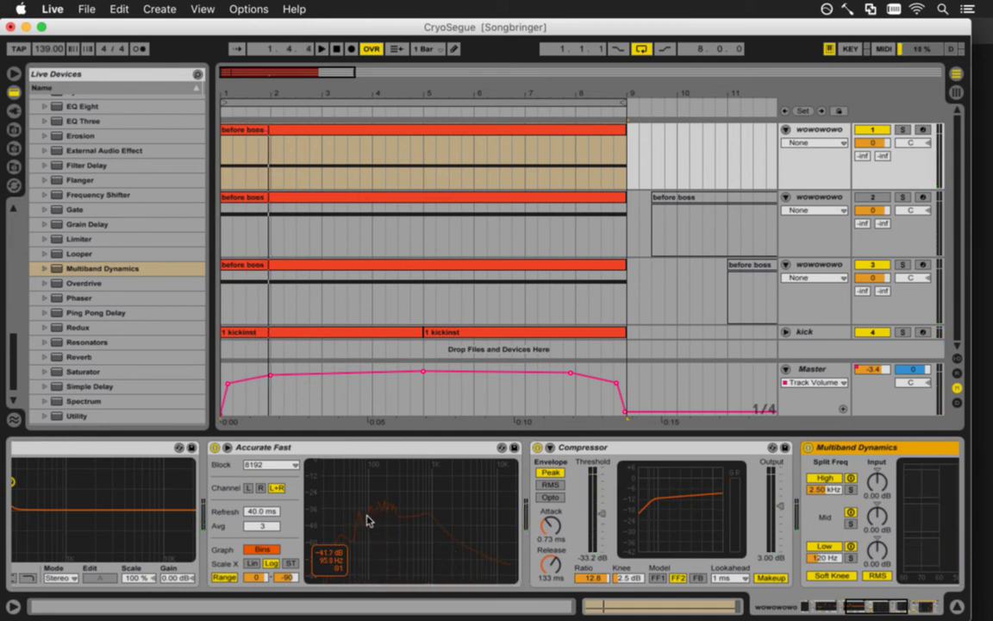
{"action": "left_click", "coordinate": [820, 559]}
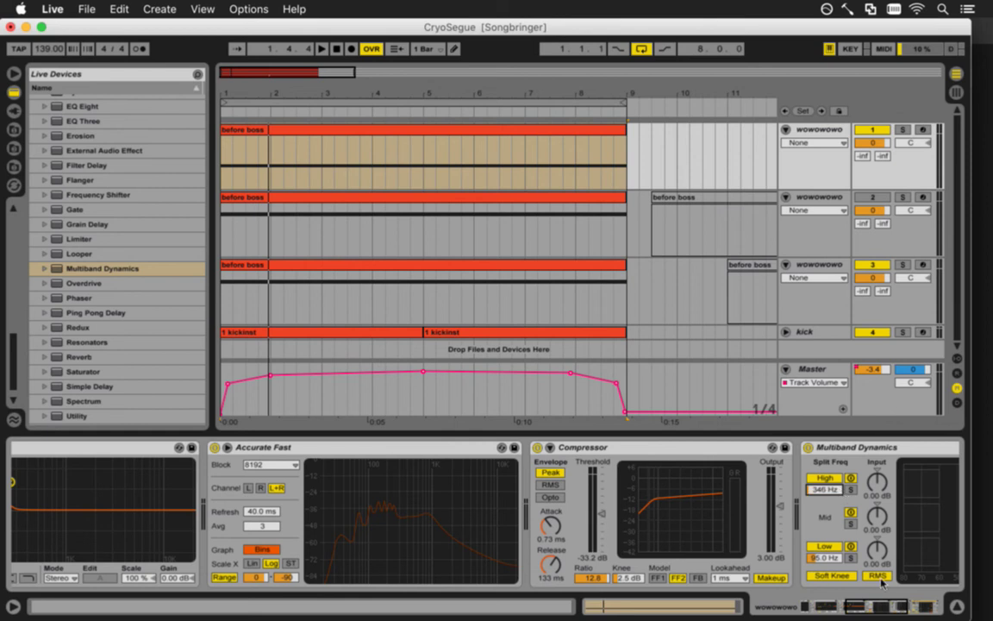
{"action": "left_click", "coordinate": [865, 606]}
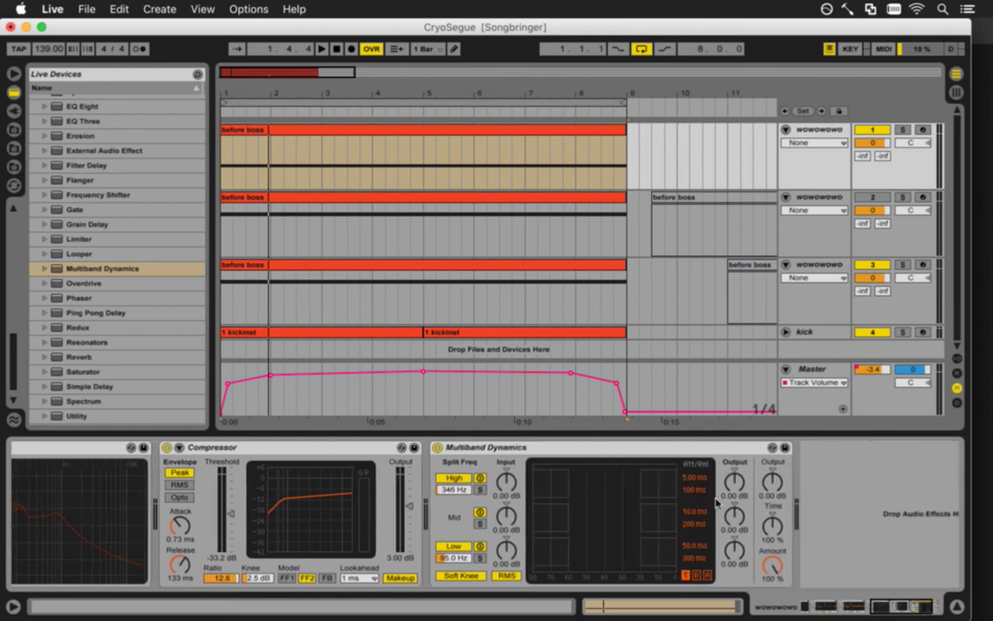
Play the loop and lower the upper thresholds of the Low and Mid bands in Multiband Dynamics to compress their louder parts
{"action": "key", "text": "space"}
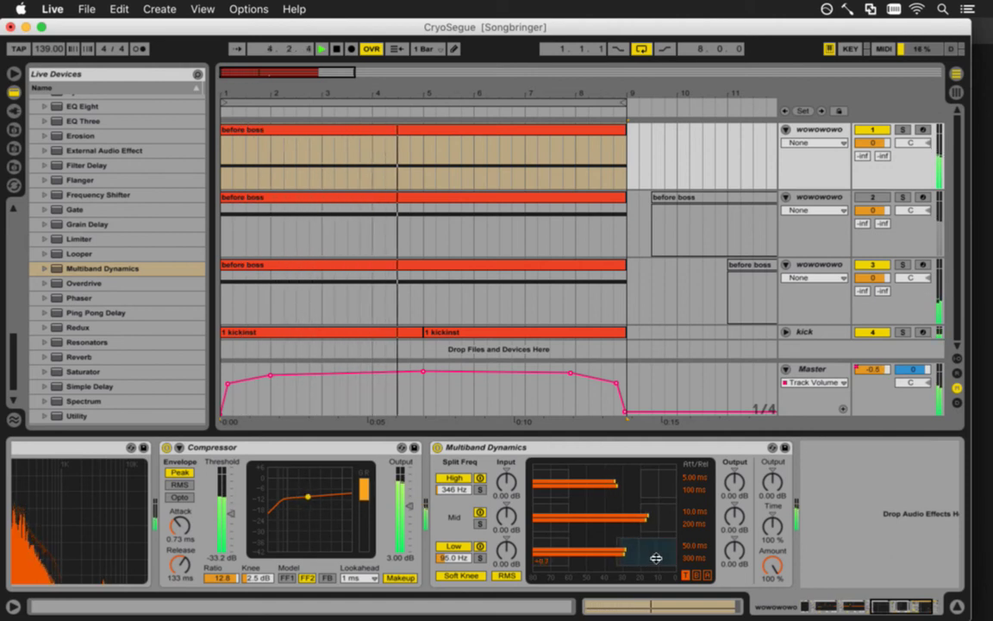
{"action": "mouse_move", "coordinate": [636, 552]}
{"action": "left_mouse_down"}
{"action": "mouse_move", "coordinate": [617, 553]}
{"action": "mouse_move", "coordinate": [627, 553]}
{"action": "left_mouse_up"}
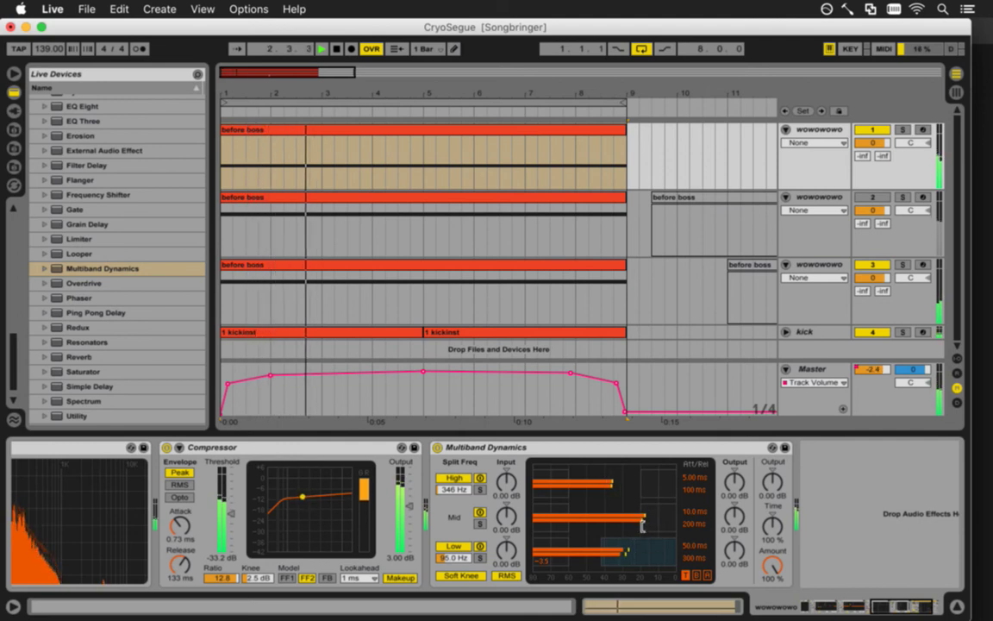
{"action": "left_click_drag", "start_coordinate": [642, 526], "coordinate": [662, 525]}
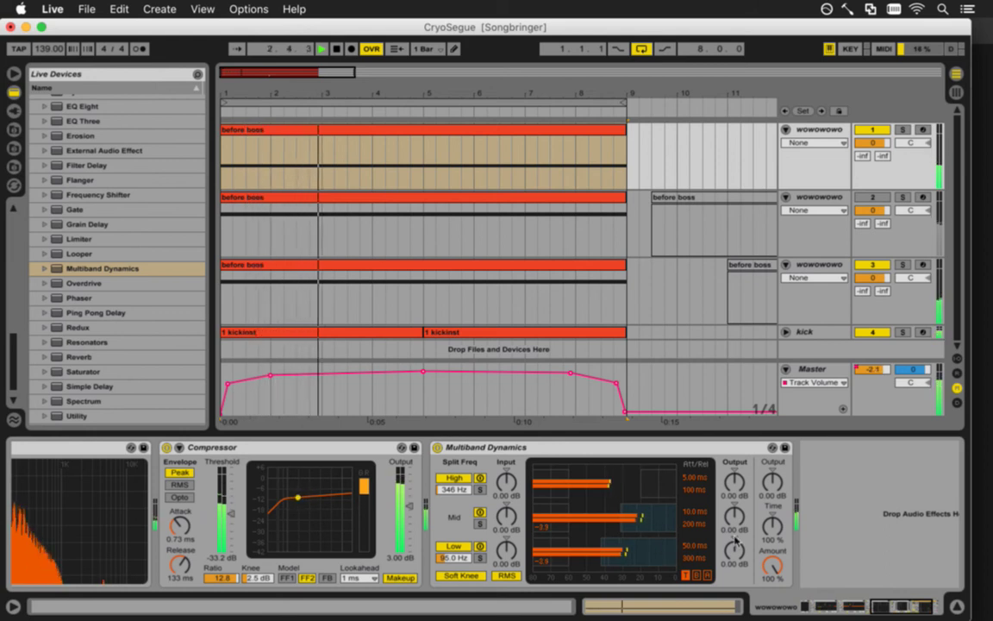
Set the Low band's output to -4.60 dB and compare the loop with Multiband Dynamics off and on
{"action": "left_click_drag", "start_coordinate": [733, 552], "coordinate": [734, 557]}
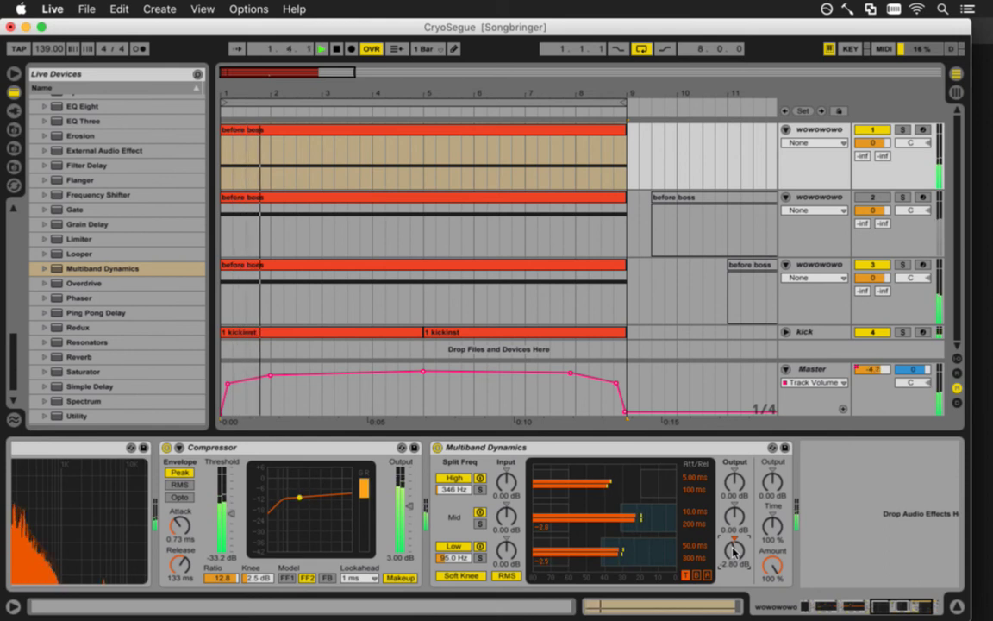
{"action": "left_click_drag", "start_coordinate": [734, 550], "coordinate": [736, 550]}
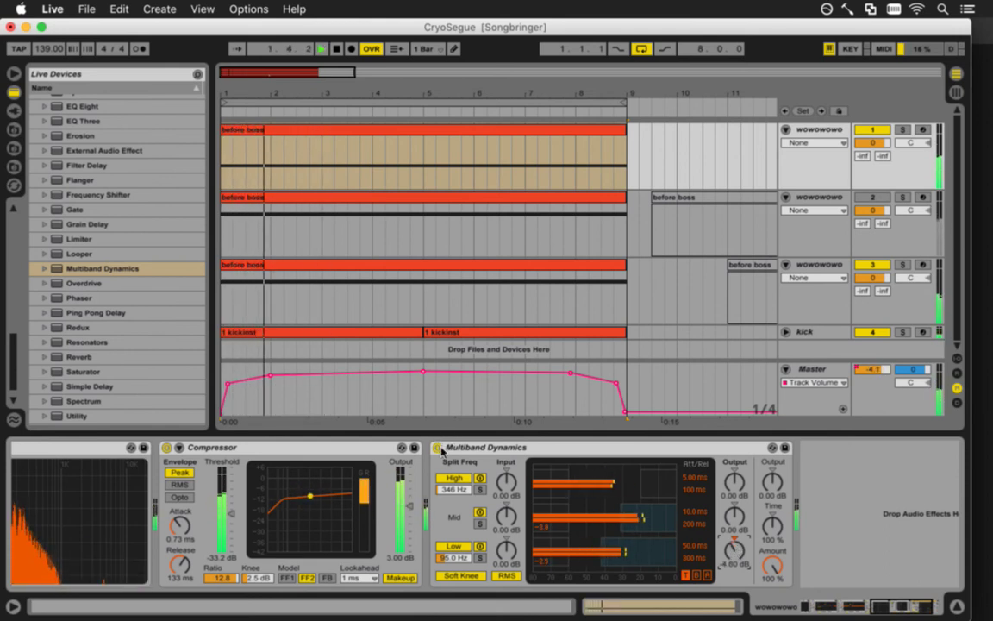
{"action": "left_click", "coordinate": [437, 448]}
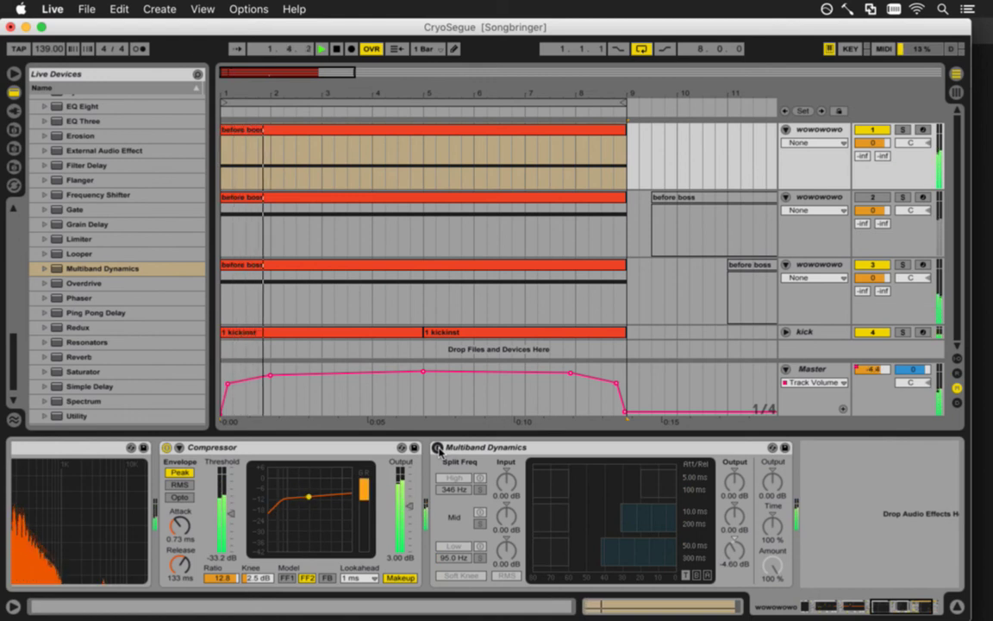
{"action": "left_click", "coordinate": [437, 448]}
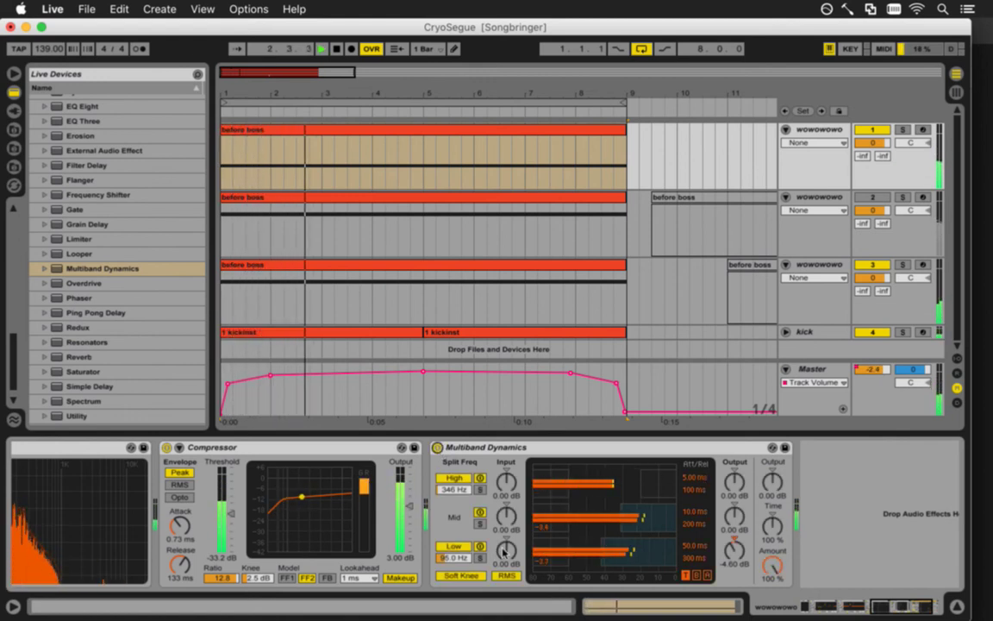
Set the input gain to -2.30 dB for the Low band and -4.40 dB for the Mid band, and compare with the device bypassed
{"action": "left_click_drag", "start_coordinate": [505, 553], "coordinate": [505, 518]}
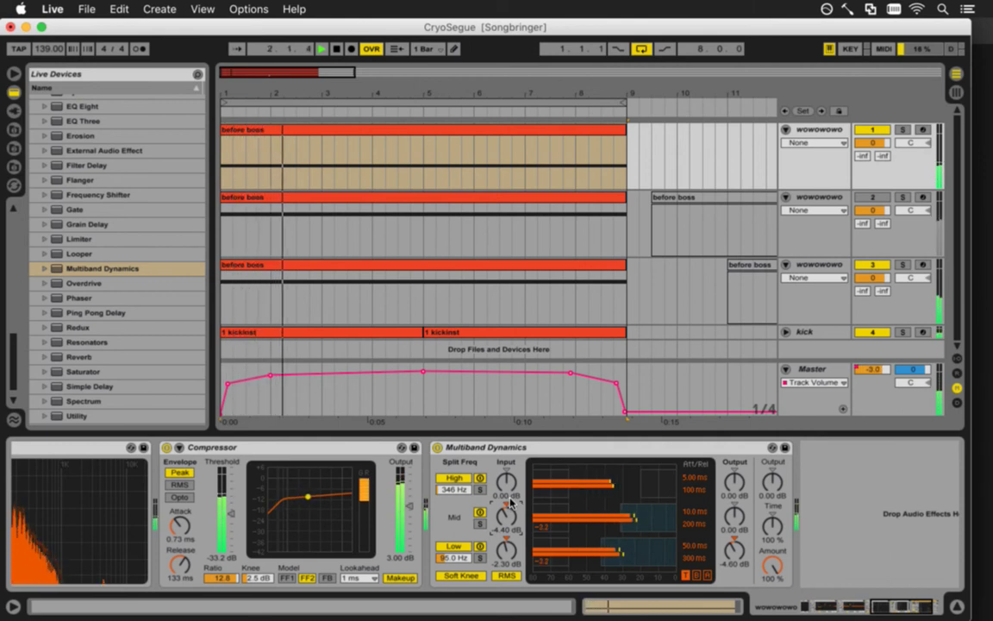
{"action": "left_click", "coordinate": [437, 446]}
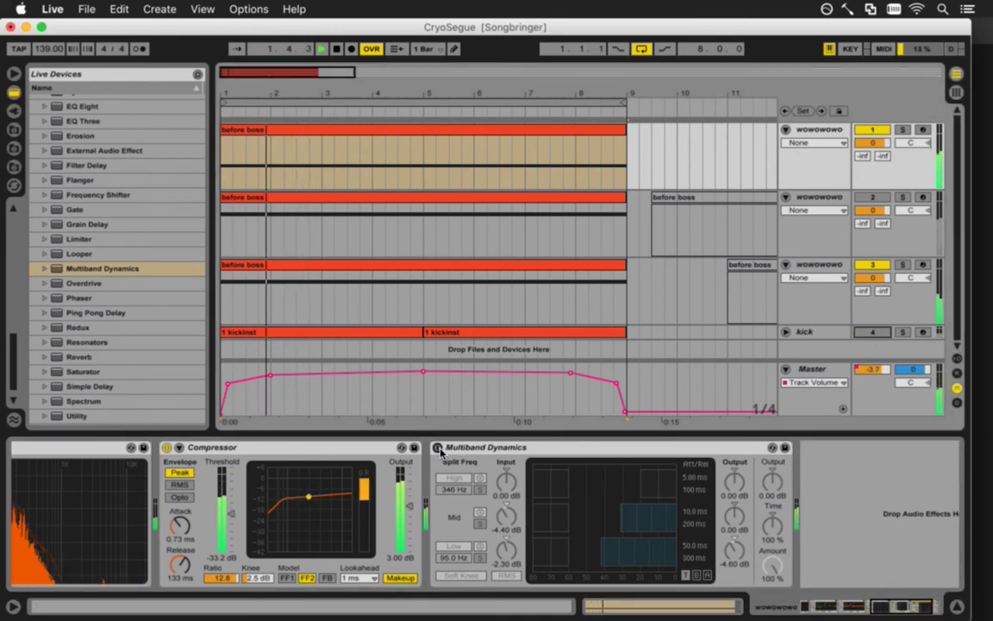
{"action": "left_click", "coordinate": [437, 446]}
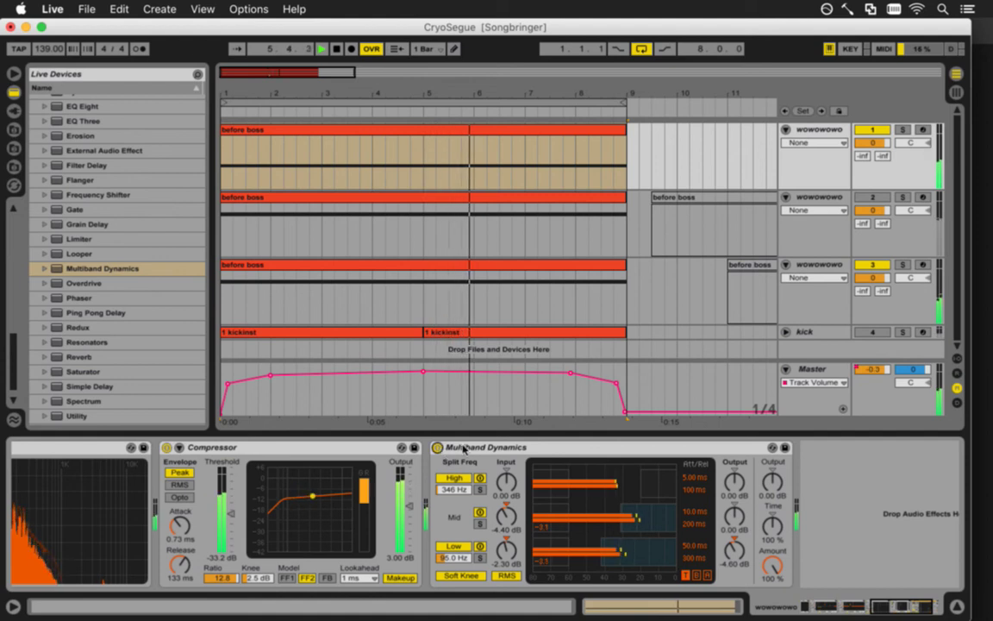
Automate the Multiband Dynamics Amount on the first wowowowo track to ramp from 0% at bar 1 to 100% at bar 5
{"action": "right_click", "coordinate": [771, 565]}
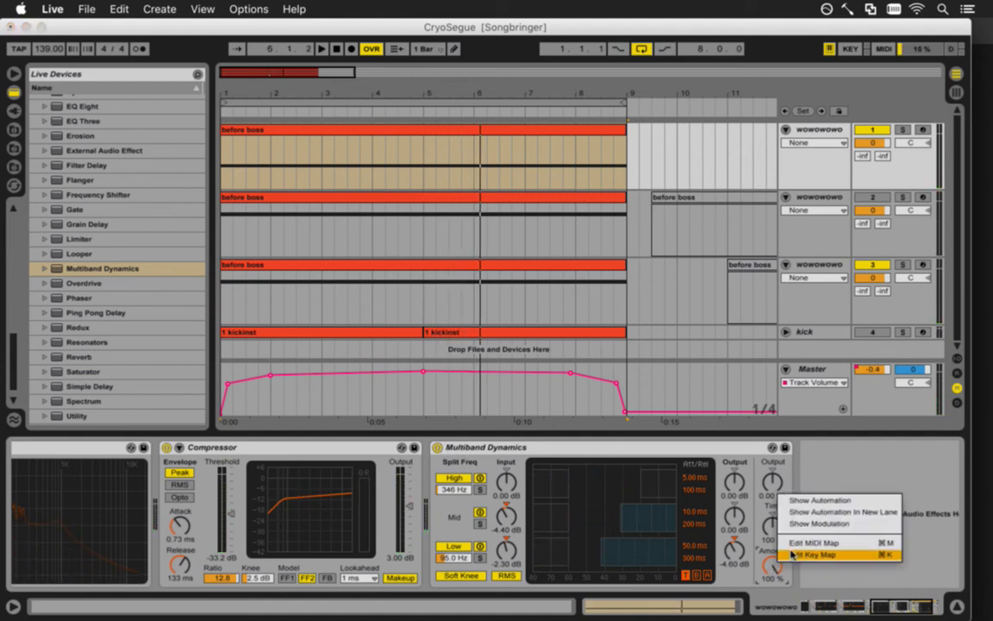
{"action": "left_click", "coordinate": [814, 502]}
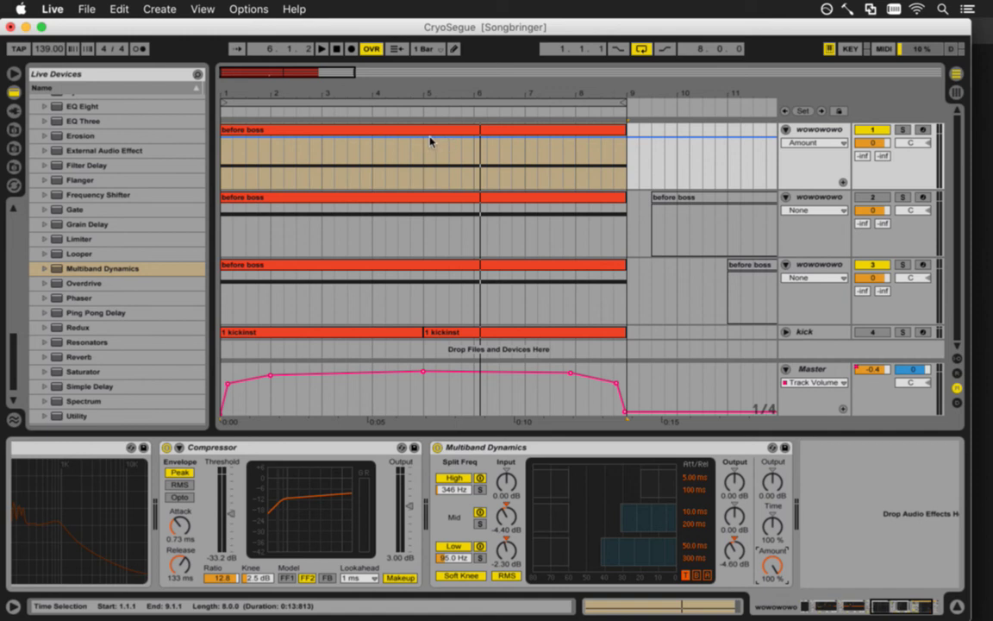
{"action": "left_click", "coordinate": [426, 138]}
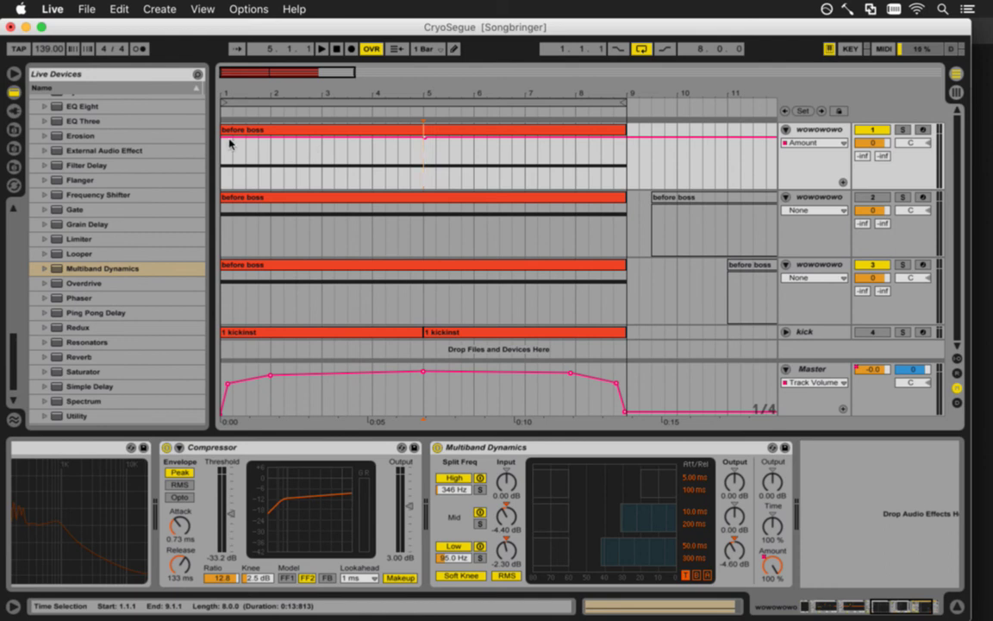
{"action": "left_click_drag", "start_coordinate": [228, 140], "coordinate": [225, 185]}
{"action": "left_click", "coordinate": [248, 170]}
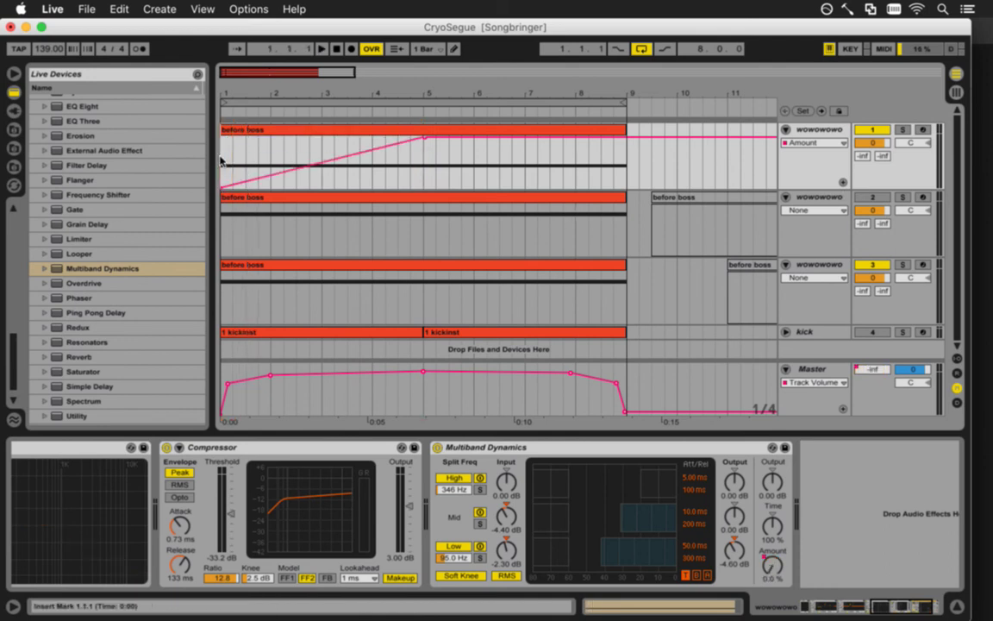
Delete the kickinst clip at bars 1 to 5, start playback and reactivate the kick track
{"action": "left_click", "coordinate": [304, 335]}
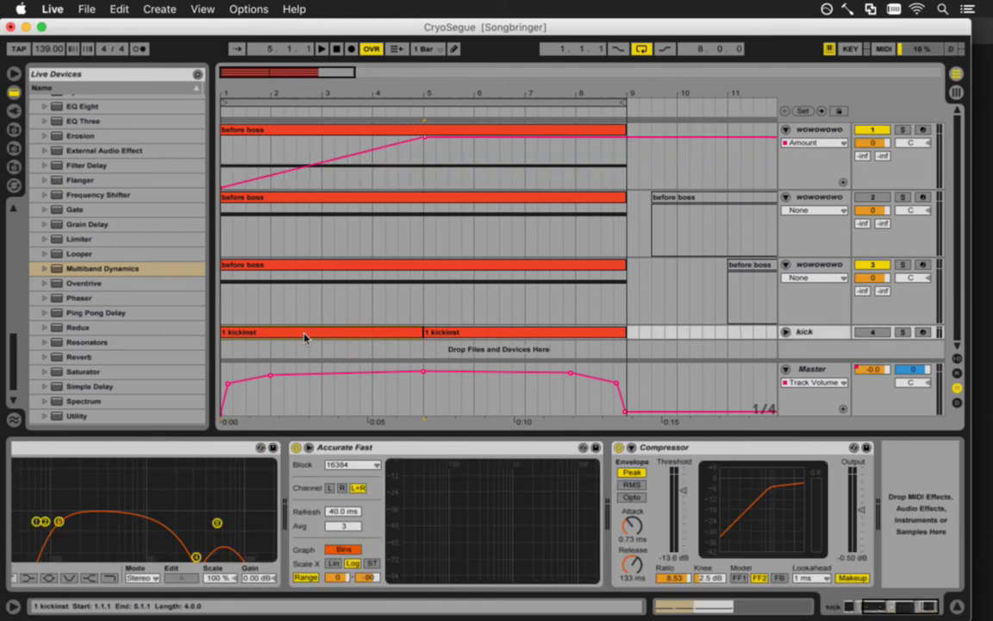
{"action": "left_click", "coordinate": [303, 334]}
{"action": "key", "text": "space"}
{"action": "key", "text": "0"}
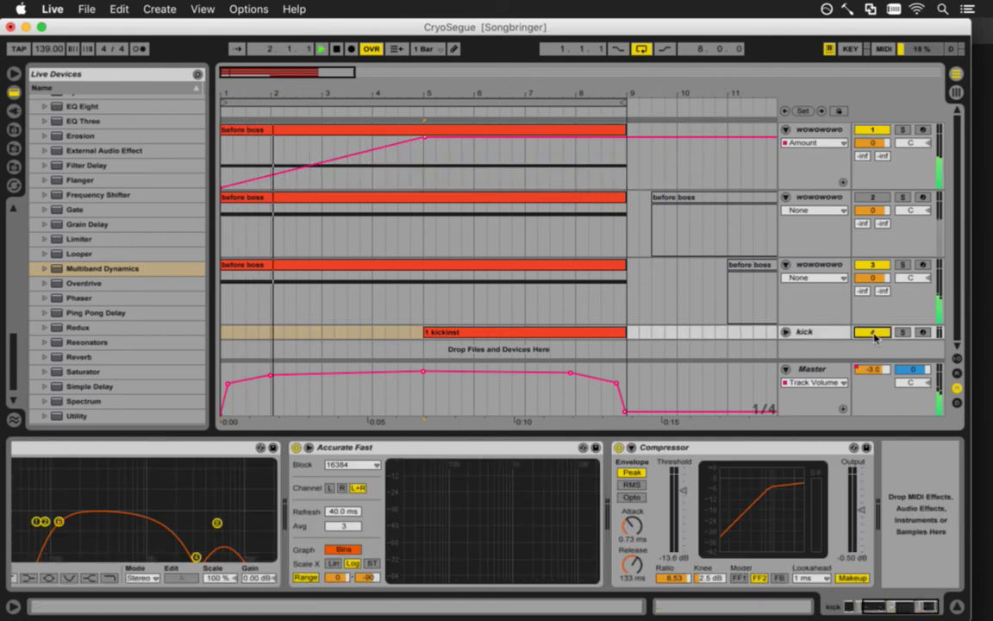
Hide the browser and delete the deactivated before boss clips beyond bar 9 on the second and third wowowowo tracks
{"action": "left_click", "coordinate": [13, 73]}
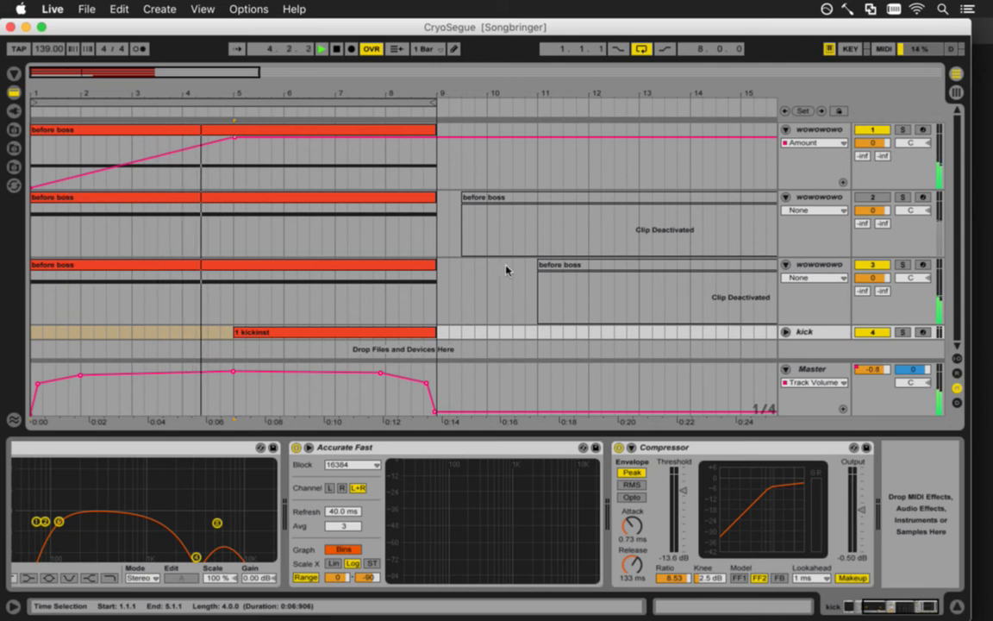
{"action": "left_click", "coordinate": [571, 198]}
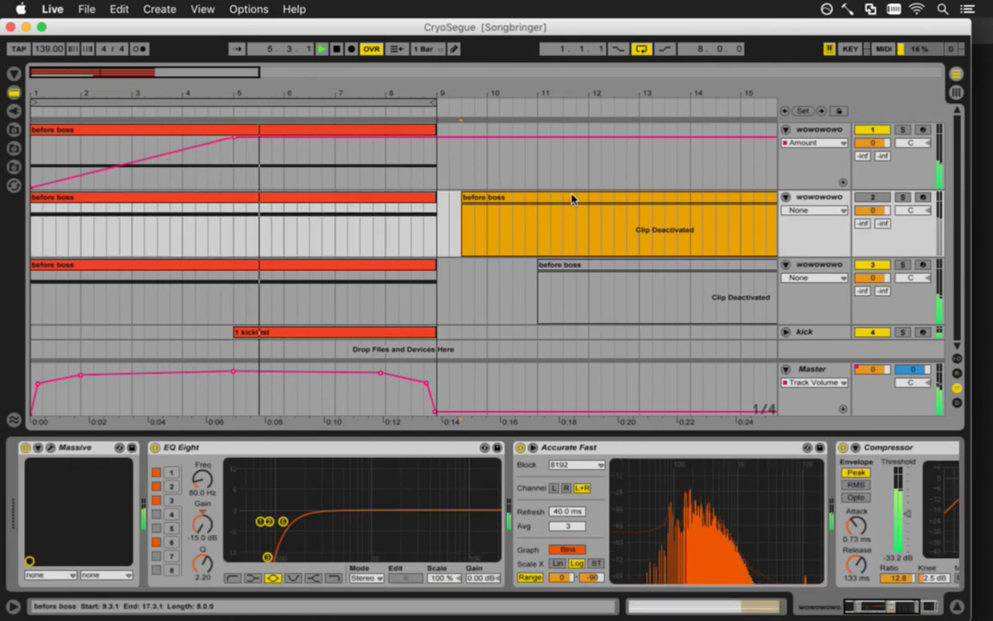
{"action": "key", "text": "Delete"}
{"action": "left_click", "coordinate": [577, 266]}
{"action": "key", "text": "Delete"}
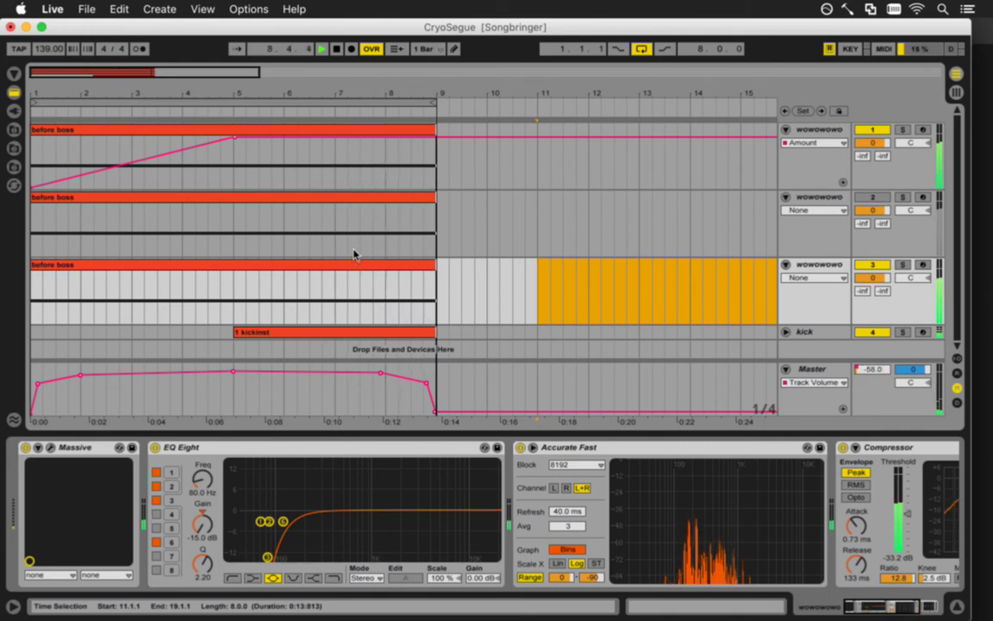
Move the Master volume's two fade-out breakpoints earlier, to about bars 6.8 and 8.4, and play from bar 1
{"action": "left_click", "coordinate": [432, 387]}
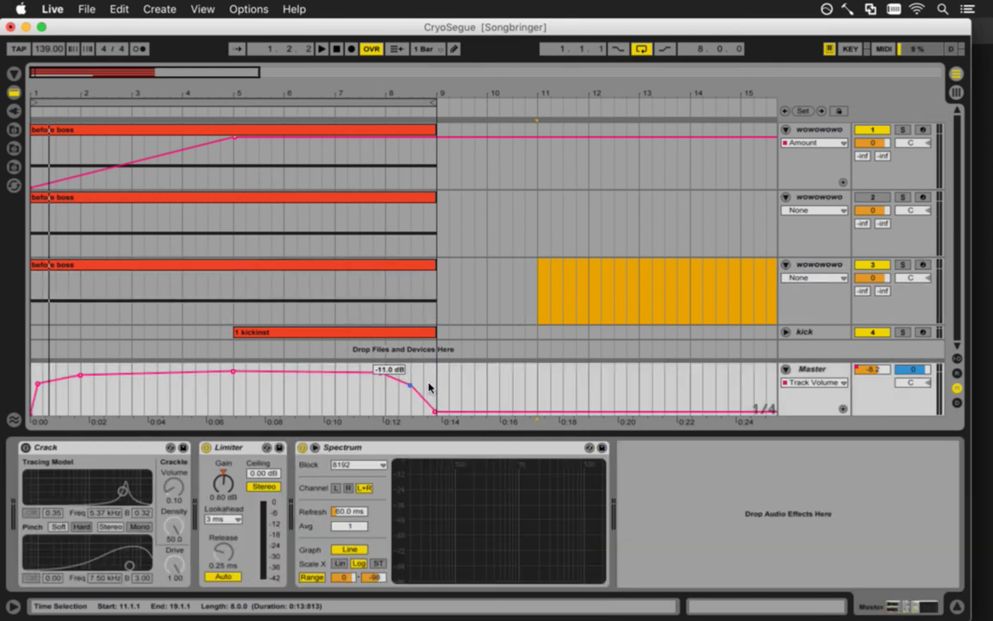
{"action": "key", "text": "space"}
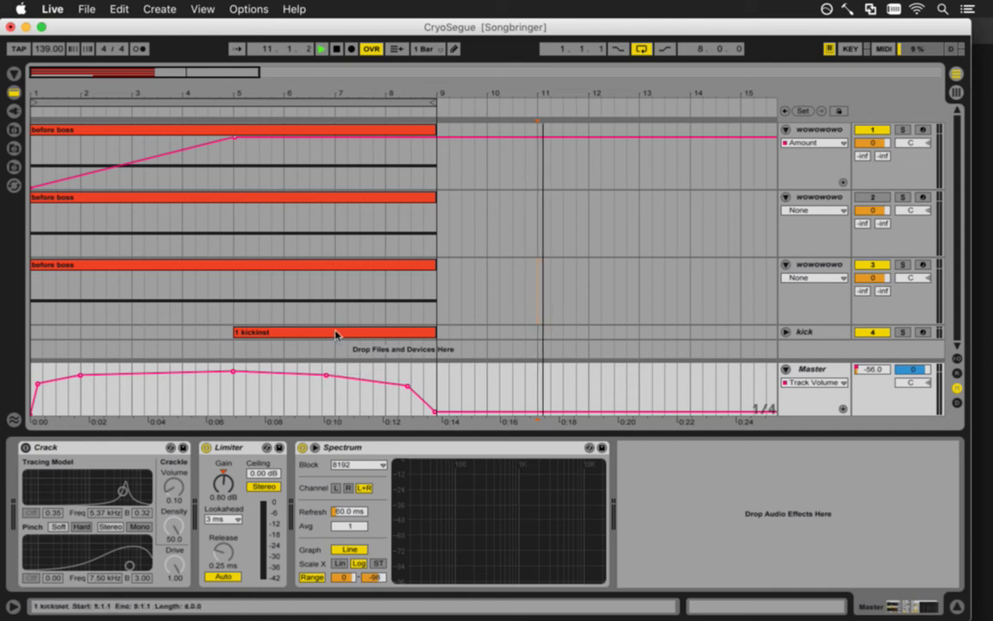
{"action": "left_click", "coordinate": [36, 153]}
{"action": "key", "text": "space"}
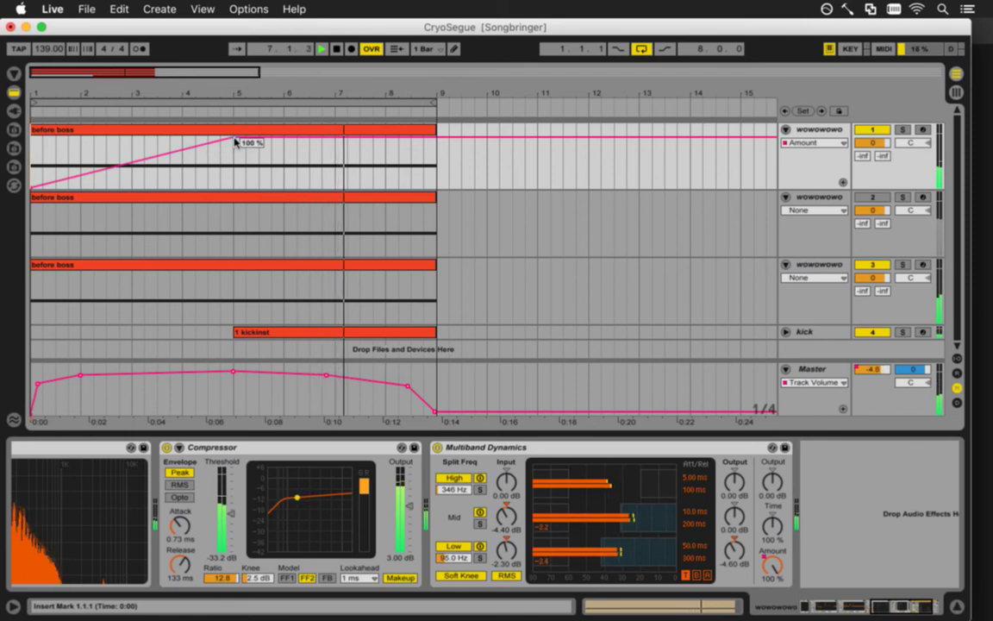
Move the 100% breakpoint of the Amount automation to bar 6 on the first wowowowo track and stop playback
{"action": "left_click_drag", "start_coordinate": [234, 142], "coordinate": [284, 141]}
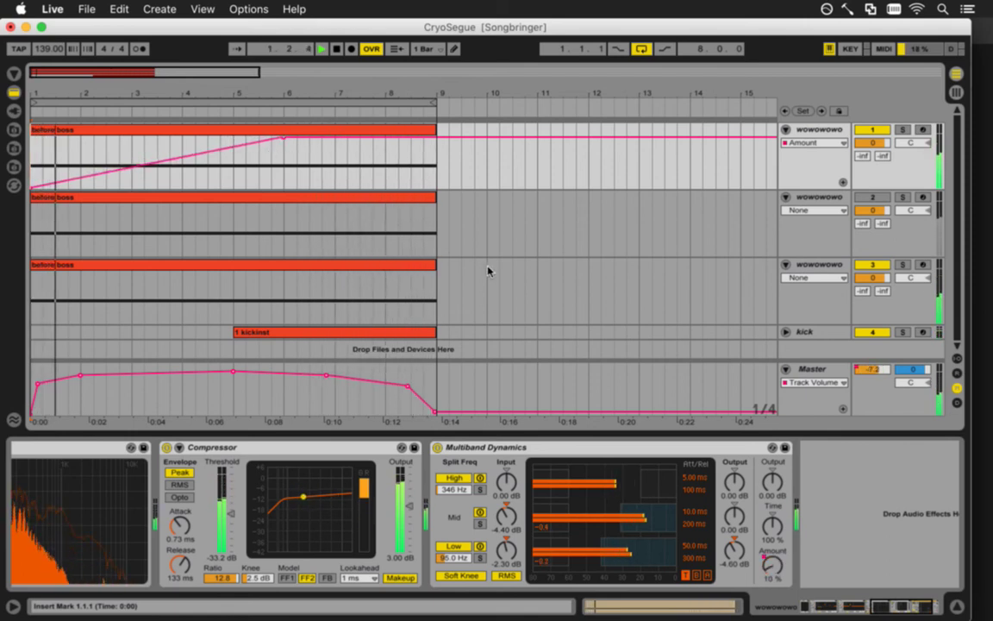
{"action": "key", "text": "space"}
Move the Master volume's two fade-out breakpoints slightly later, to about bars 7 and 8.6, and audition the loop
{"action": "left_click", "coordinate": [409, 387]}
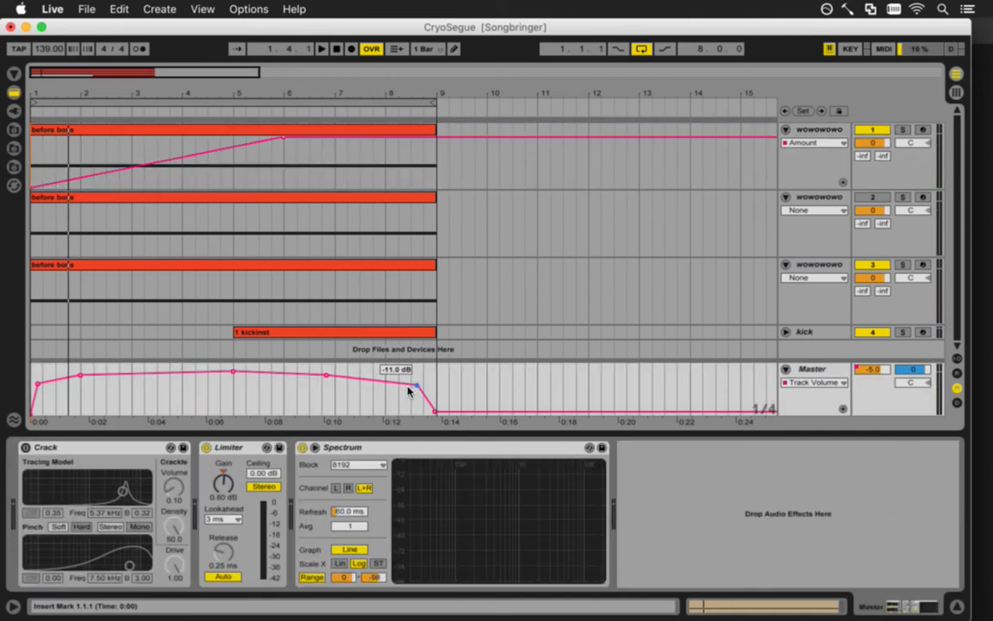
{"action": "left_click_drag", "start_coordinate": [412, 386], "coordinate": [418, 383]}
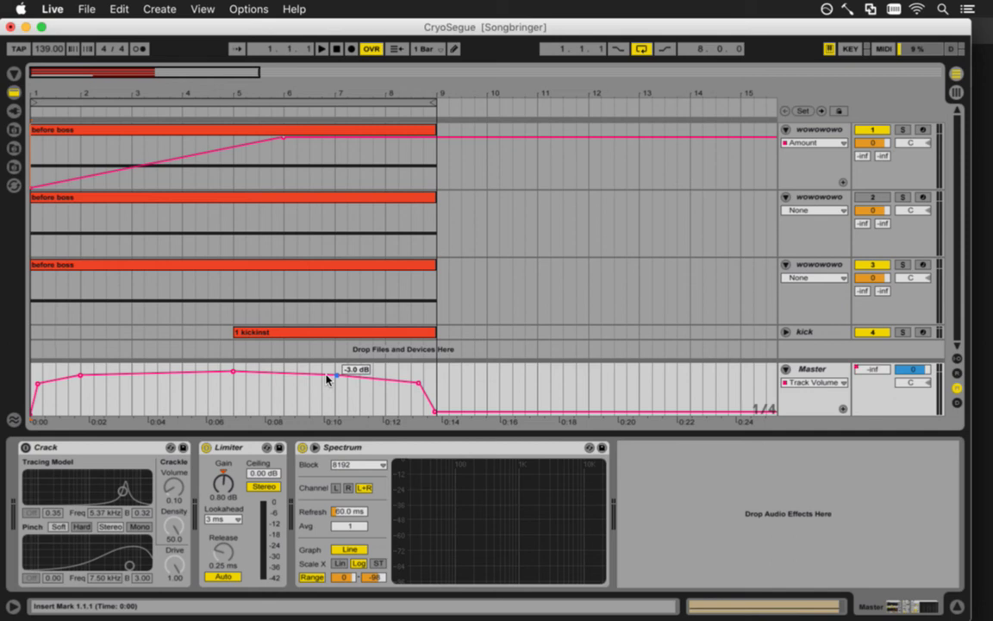
{"action": "key", "text": "space"}
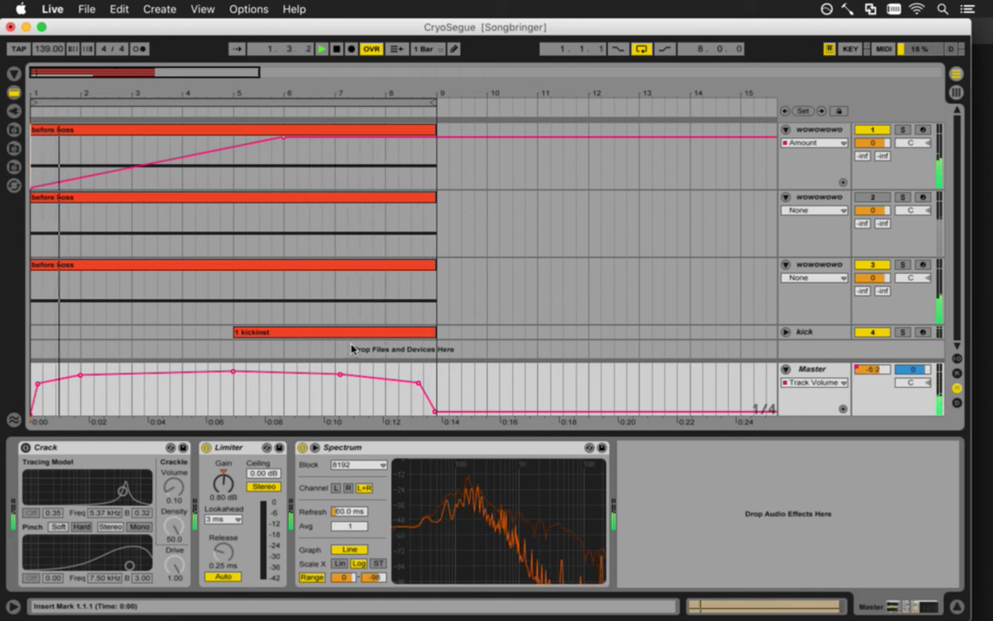
{"action": "key", "text": "space"}
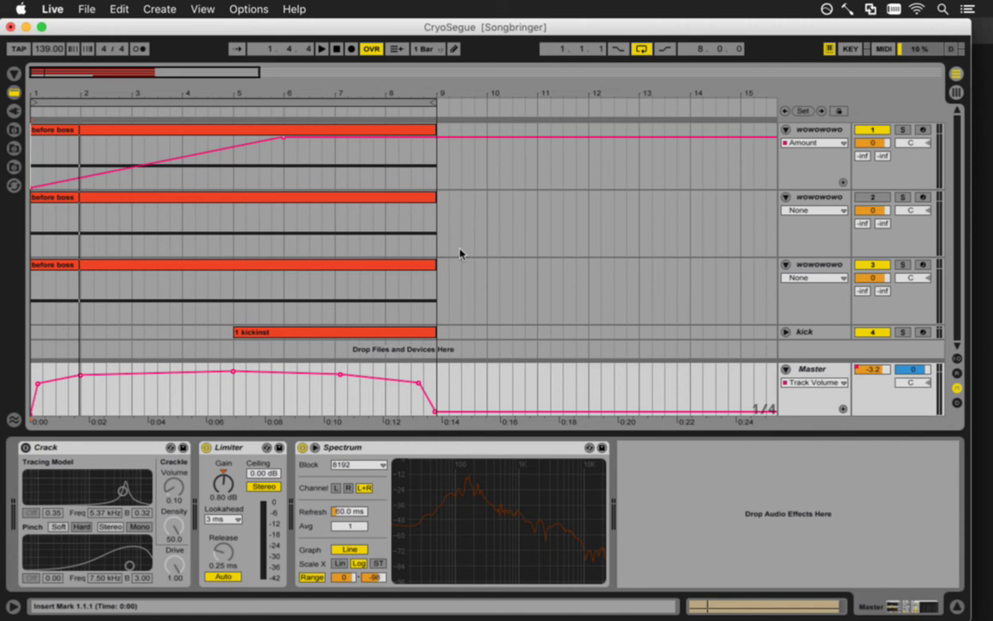
Extend the arrangement loop to end at bar 10, making it 9 bars long
{"action": "left_click", "coordinate": [426, 131]}
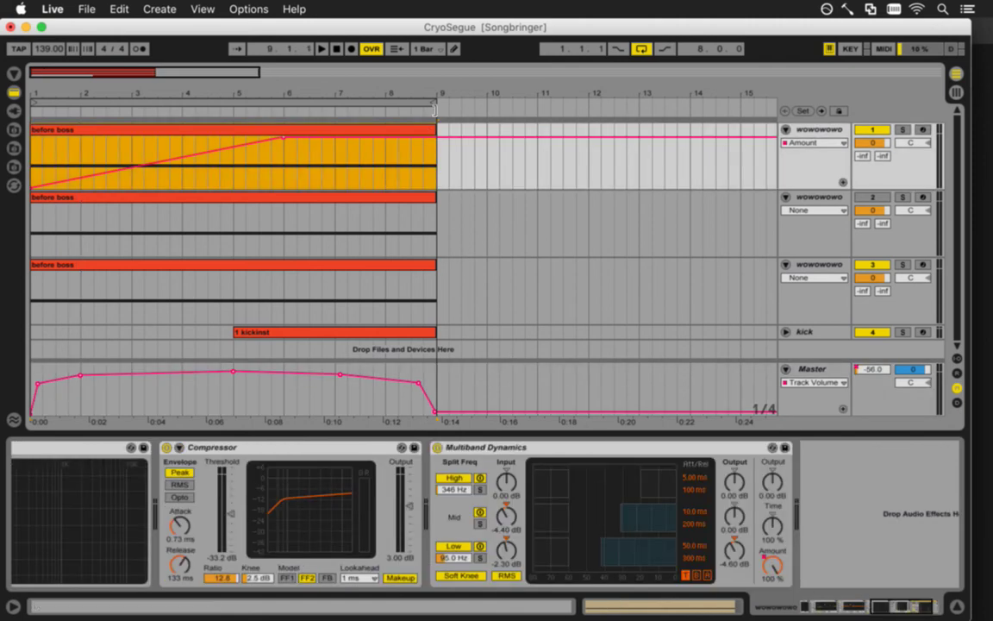
{"action": "left_click_drag", "start_coordinate": [433, 108], "coordinate": [488, 108]}
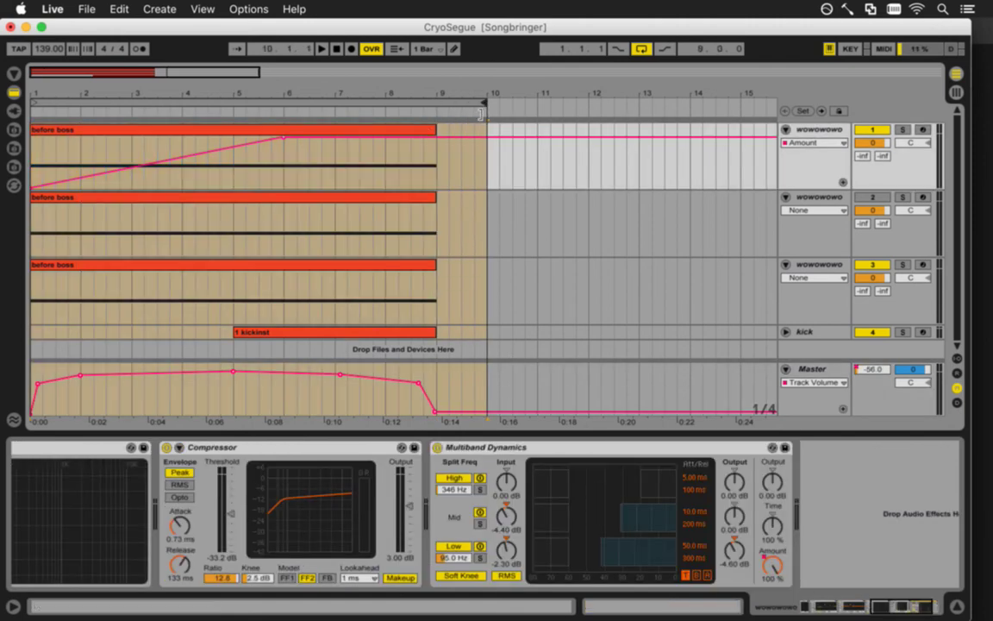
Try to extend the wowowowo and kick clips to bar 10, undo the extension and clear the selection
{"action": "left_click_drag", "start_coordinate": [433, 135], "coordinate": [484, 135]}
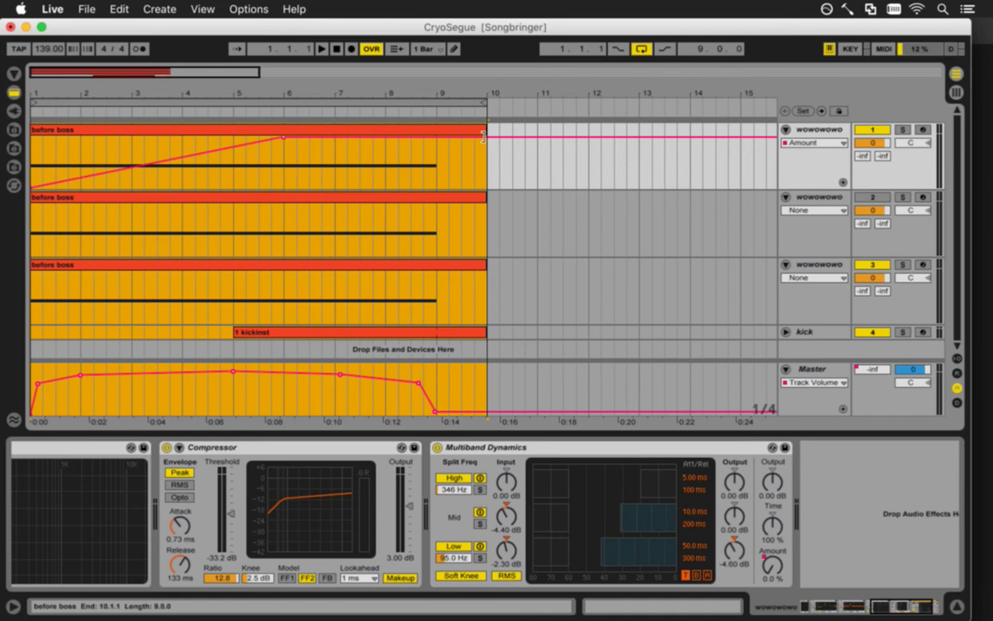
{"action": "key", "text": "super+z"}
{"action": "left_click", "coordinate": [500, 227]}
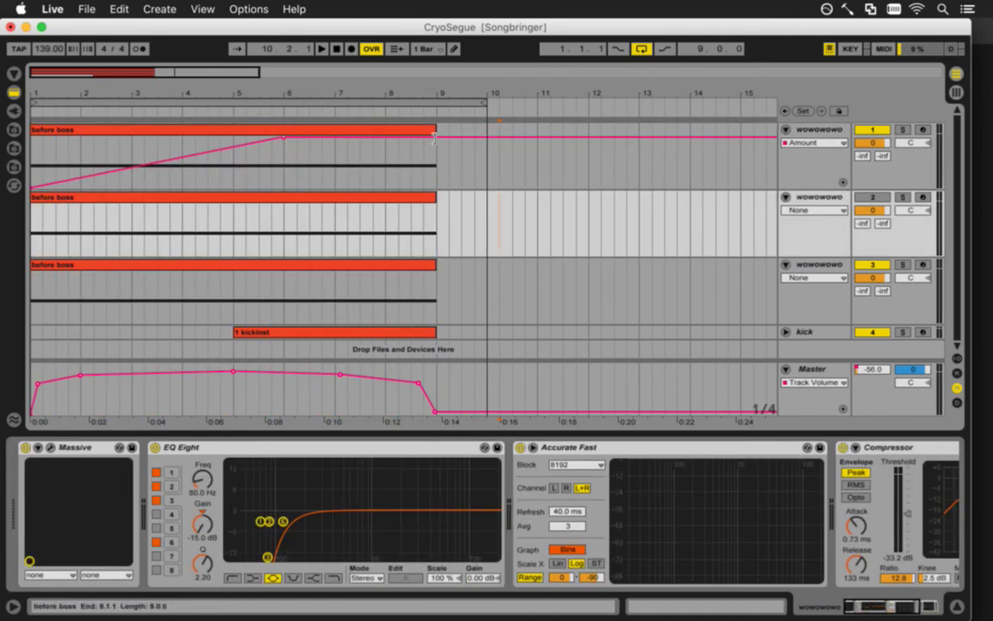
Extend the first wowowowo track's before boss clip to bar 10 and lengthen its F0 note to the clip's end
{"action": "left_click_drag", "start_coordinate": [433, 135], "coordinate": [483, 137]}
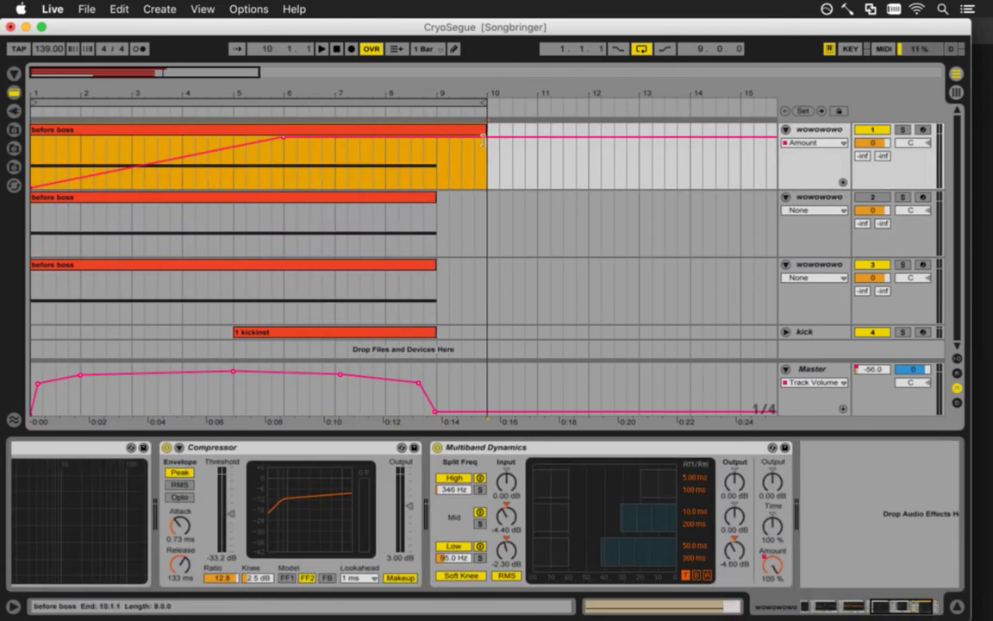
{"action": "double_click", "coordinate": [317, 134]}
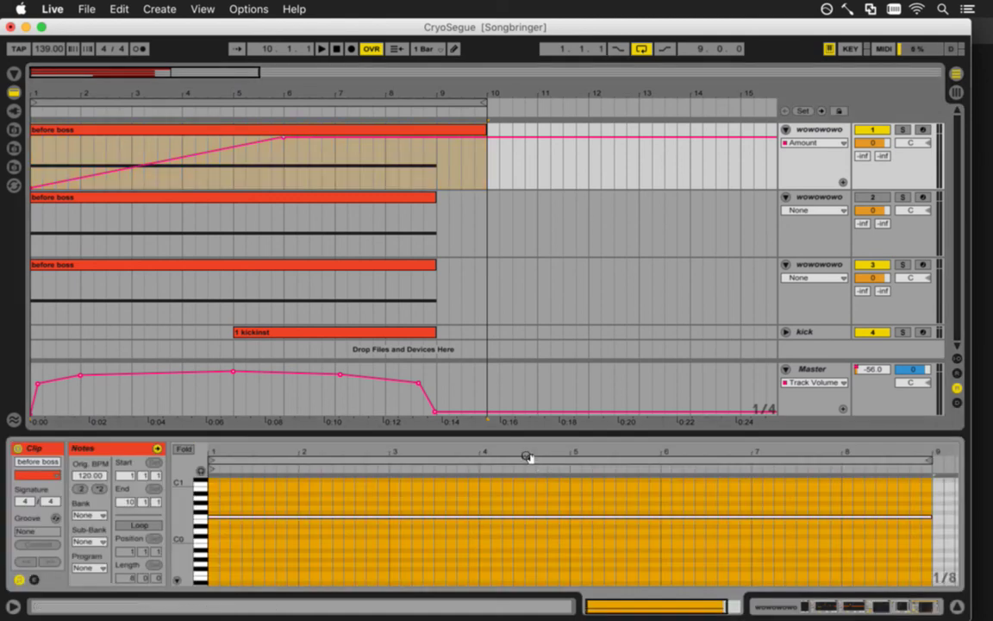
{"action": "left_click_drag", "start_coordinate": [528, 457], "coordinate": [502, 450]}
{"action": "left_click_drag", "start_coordinate": [874, 474], "coordinate": [880, 469]}
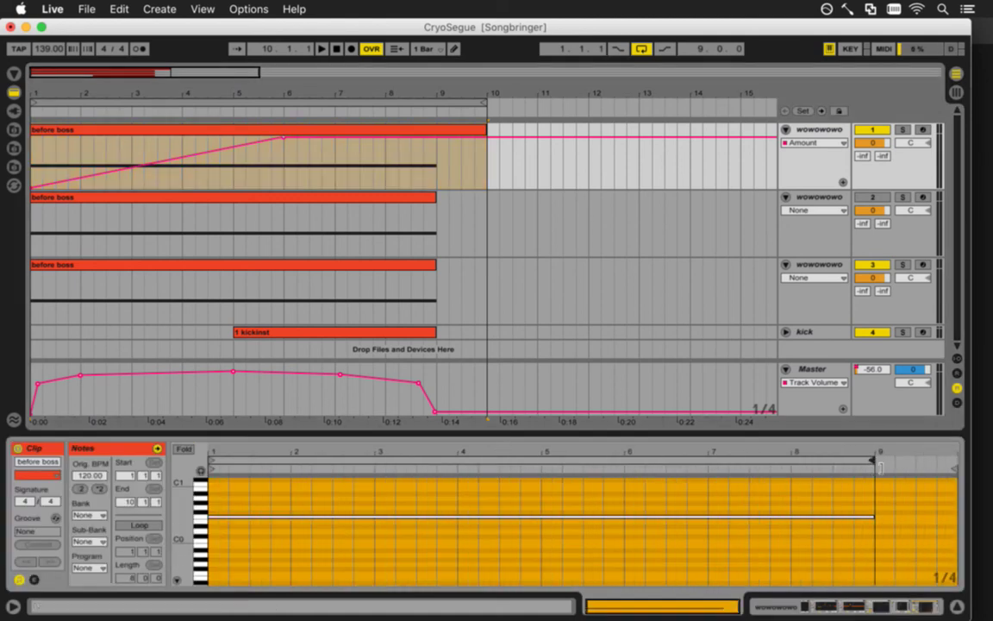
{"action": "left_click_drag", "start_coordinate": [874, 522], "coordinate": [919, 523]}
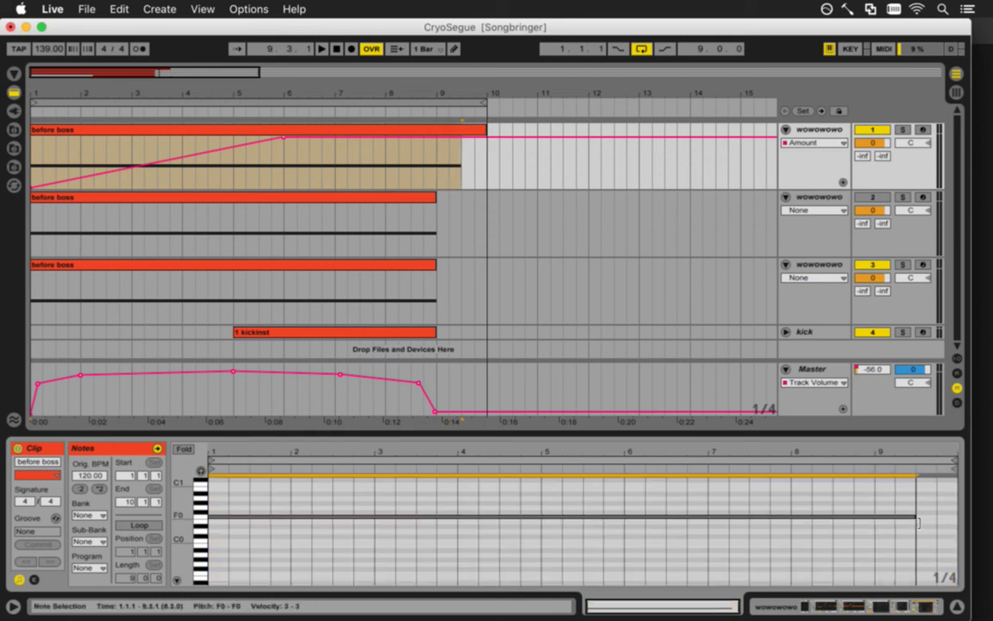
Move the Master volume's final fade-out breakpoint to bar 10 at -65.0 dB and audition the loop
{"action": "key", "text": "space"}
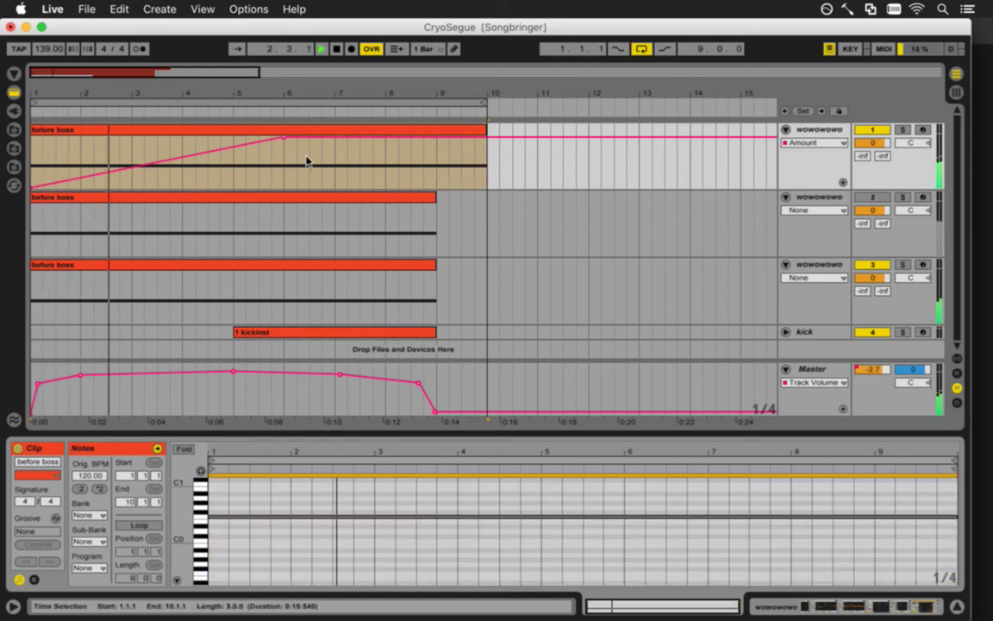
{"action": "left_click", "coordinate": [19, 580]}
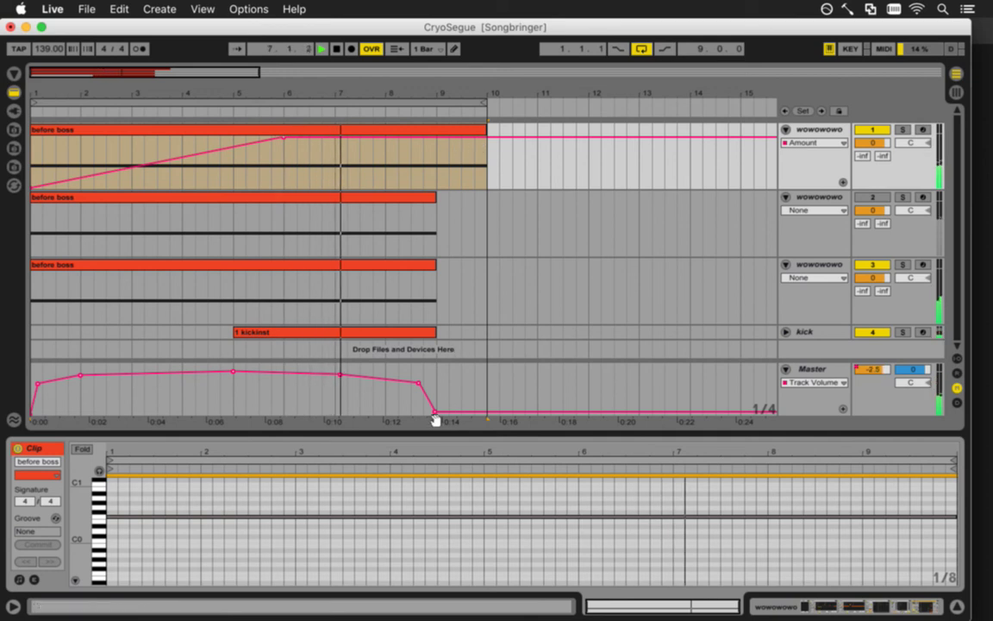
{"action": "left_click_drag", "start_coordinate": [435, 412], "coordinate": [482, 415]}
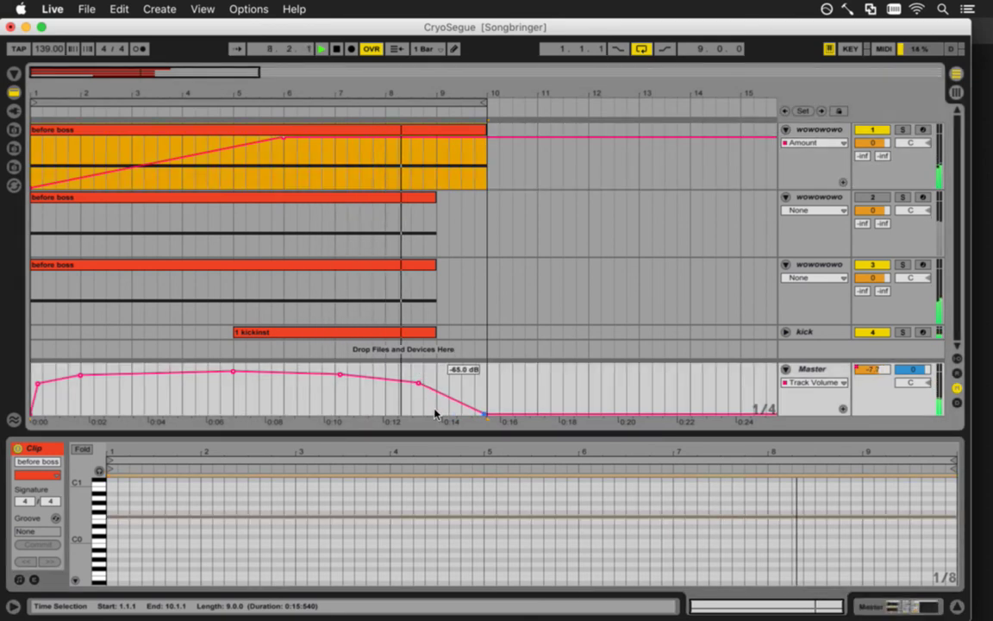
{"action": "left_click", "coordinate": [474, 454]}
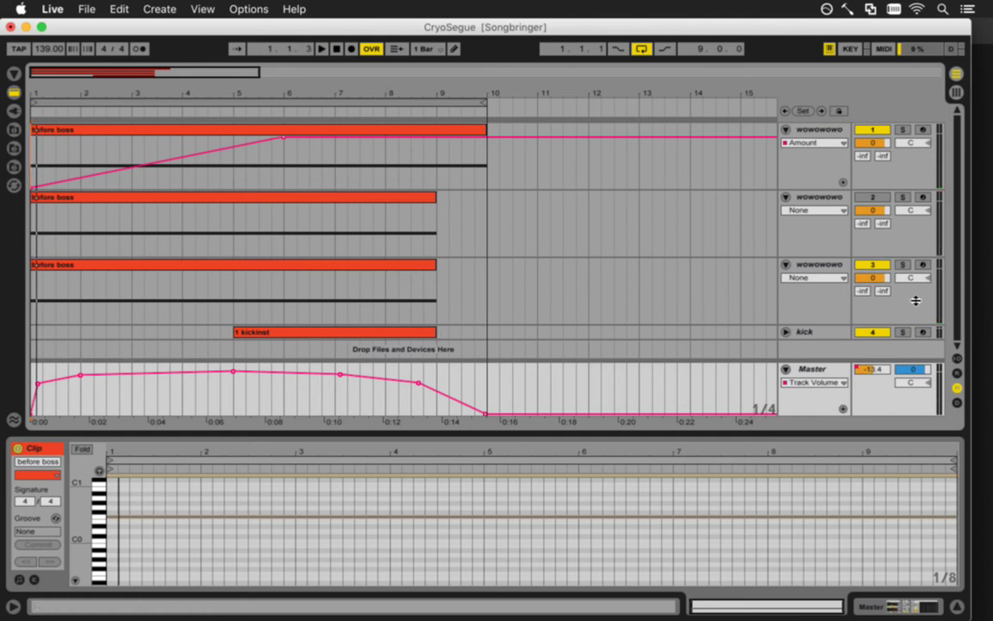
Solo the third wowowowo track and listen to how it ends around bar 9
{"action": "key", "text": "space"}
{"action": "left_click", "coordinate": [902, 263]}
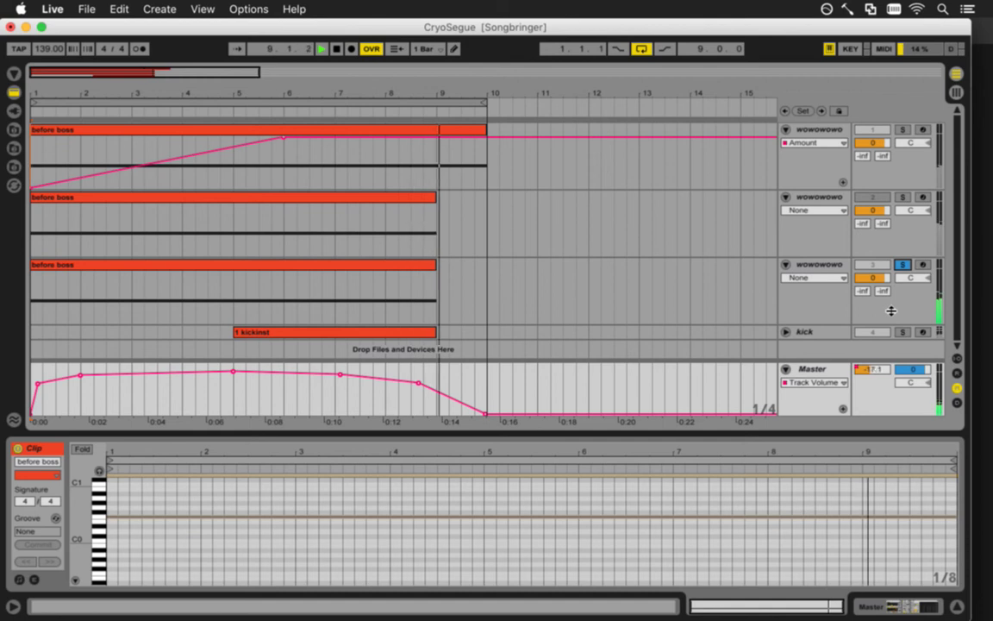
{"action": "key", "text": "space"}
Automate the third wowowowo track's volume to fade from 0.0 dB at bar 8 to -inf dB at bar 9, unsolo it and audition
{"action": "left_click", "coordinate": [402, 264]}
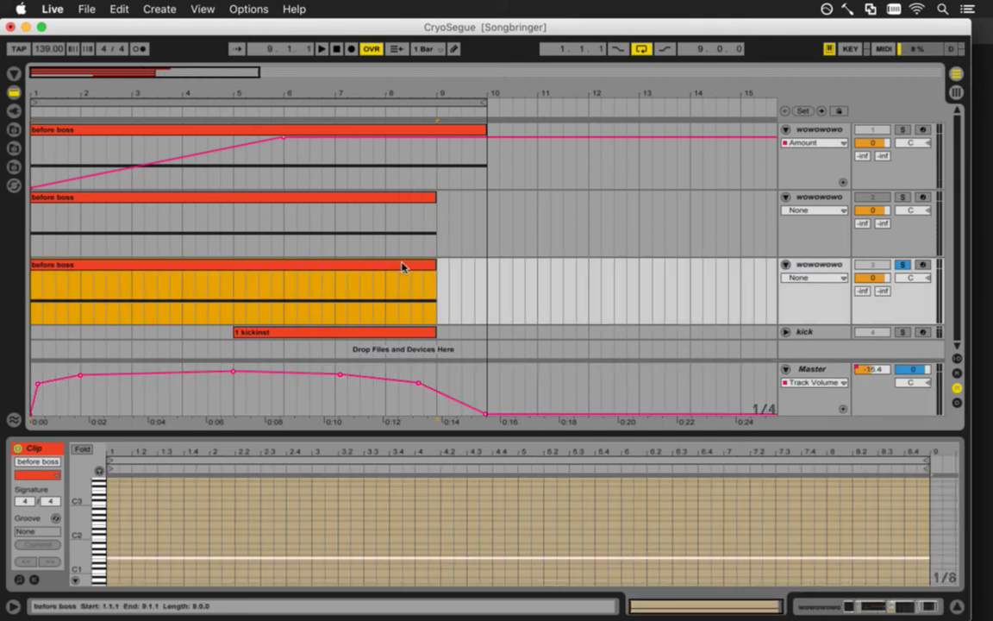
{"action": "left_click", "coordinate": [815, 277]}
{"action": "left_click", "coordinate": [801, 309]}
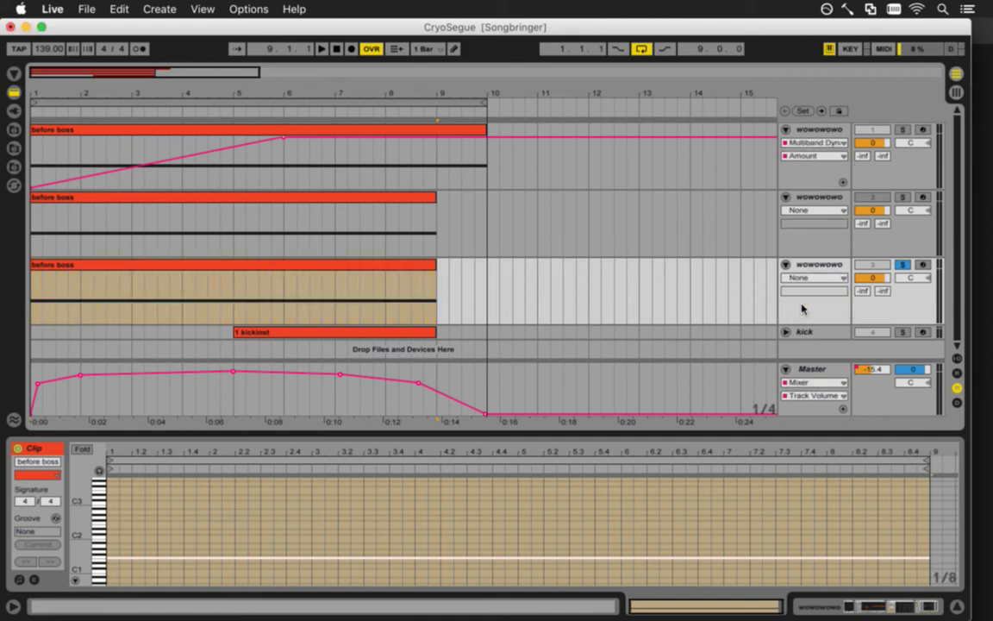
{"action": "left_click", "coordinate": [803, 278]}
{"action": "left_click", "coordinate": [797, 348]}
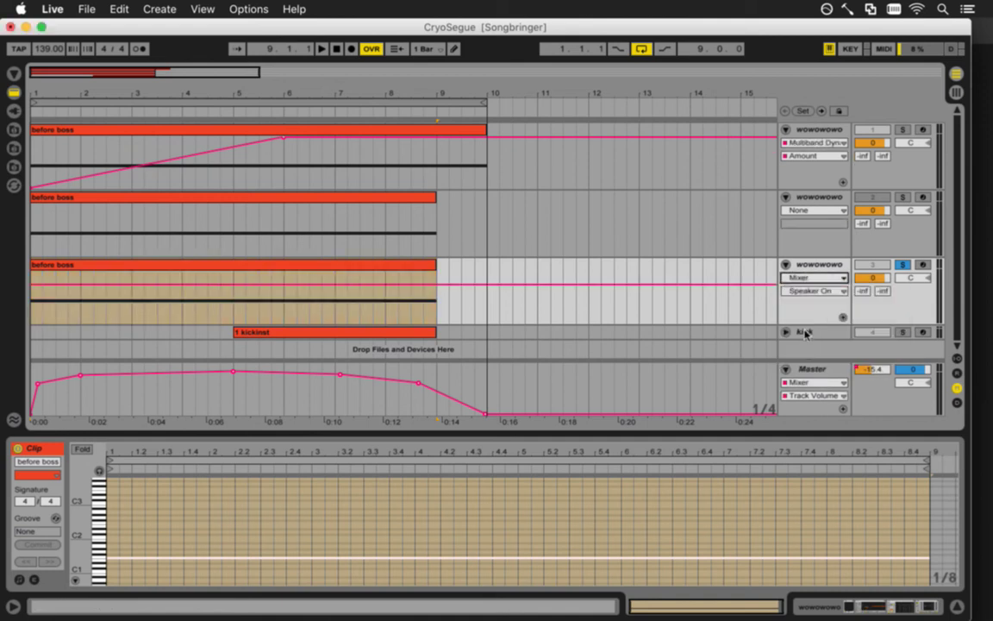
{"action": "left_click", "coordinate": [811, 291]}
{"action": "left_click", "coordinate": [814, 326]}
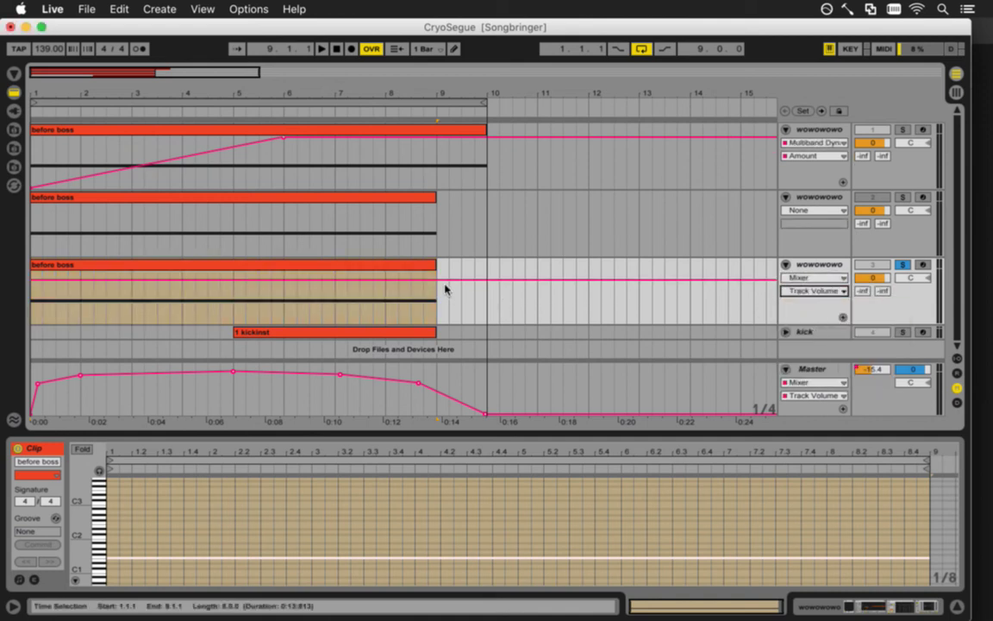
{"action": "left_click", "coordinate": [387, 281]}
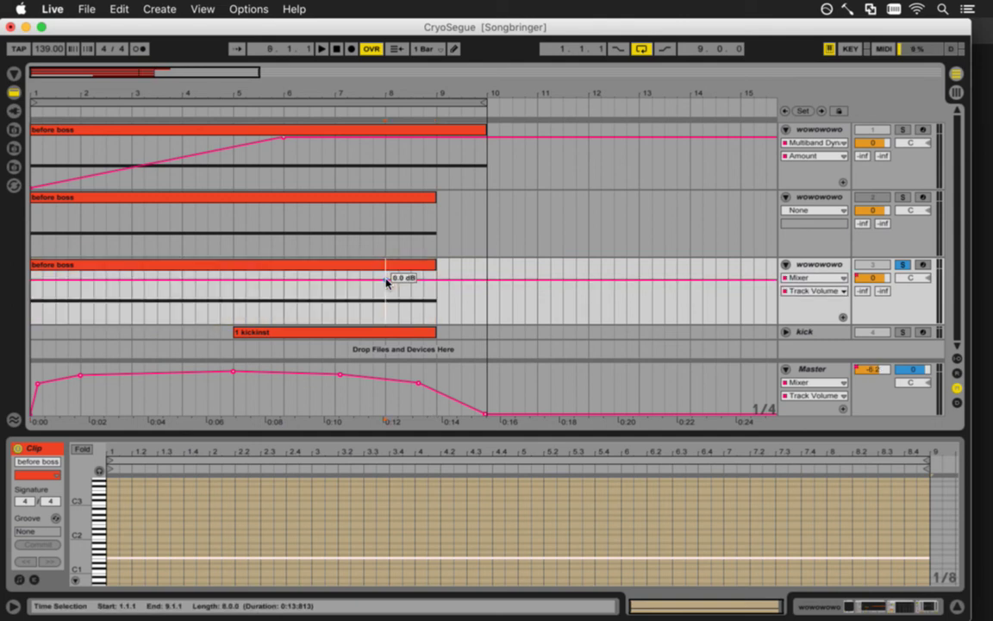
{"action": "left_click_drag", "start_coordinate": [435, 282], "coordinate": [436, 324]}
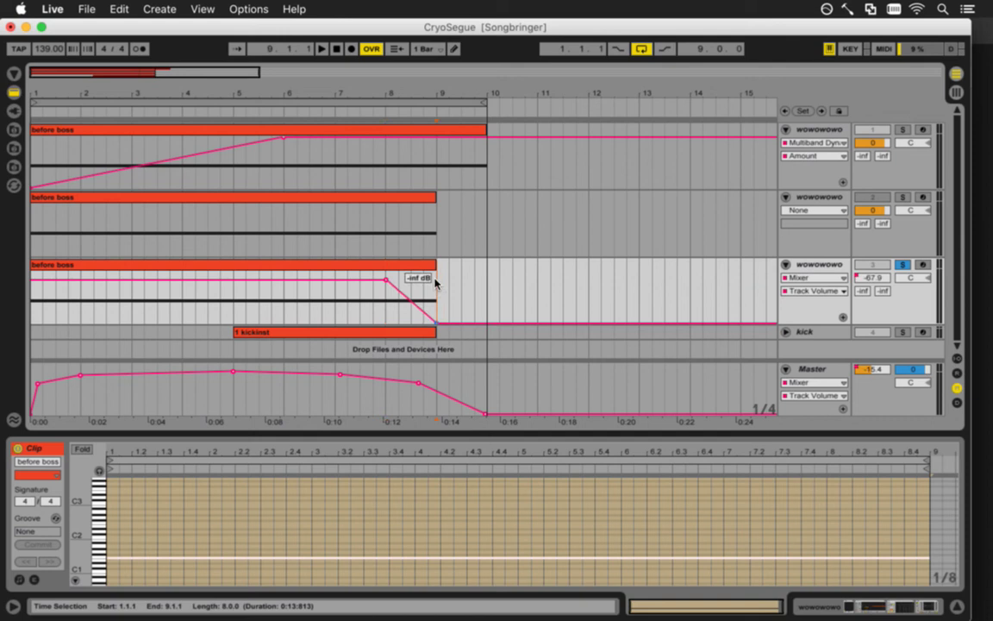
{"action": "key", "text": "space"}
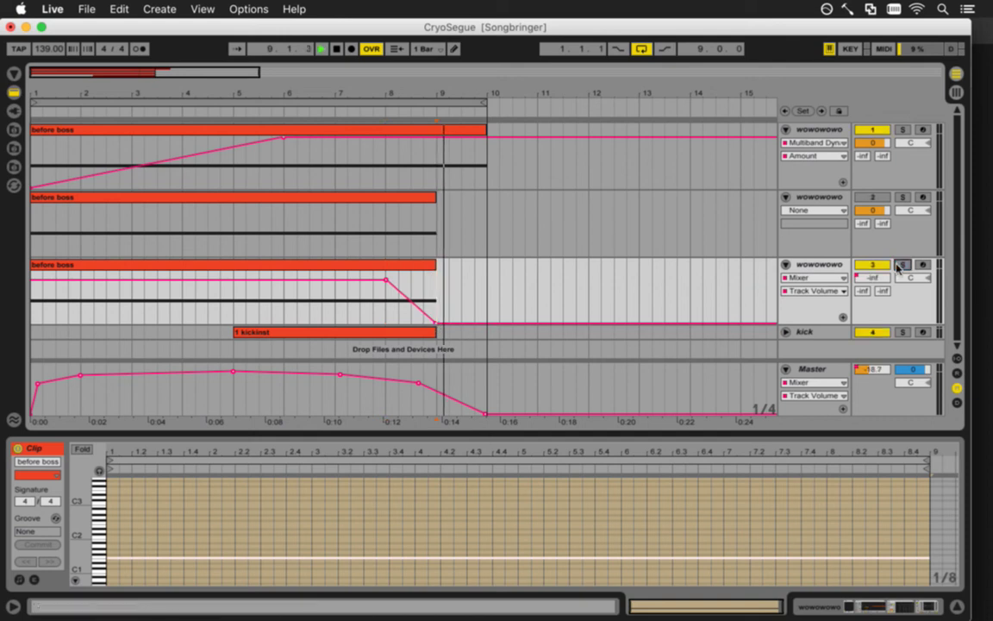
{"action": "left_click", "coordinate": [33, 302]}
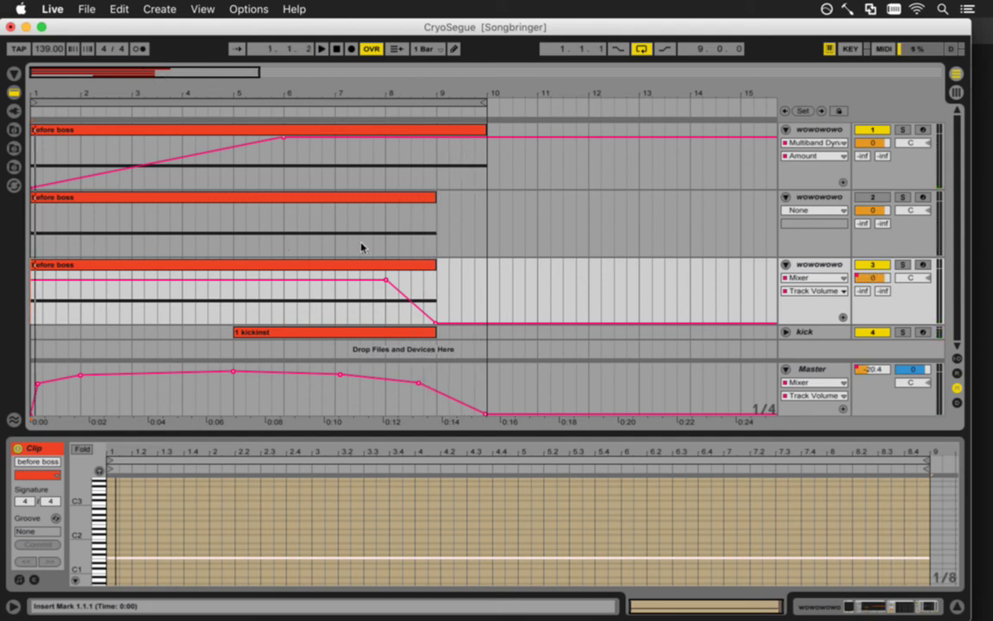
Automate the second wowowowo track's volume to fade from bar 8 to -inf dB at about bar 9 and audition the loop
{"action": "left_click", "coordinate": [412, 207]}
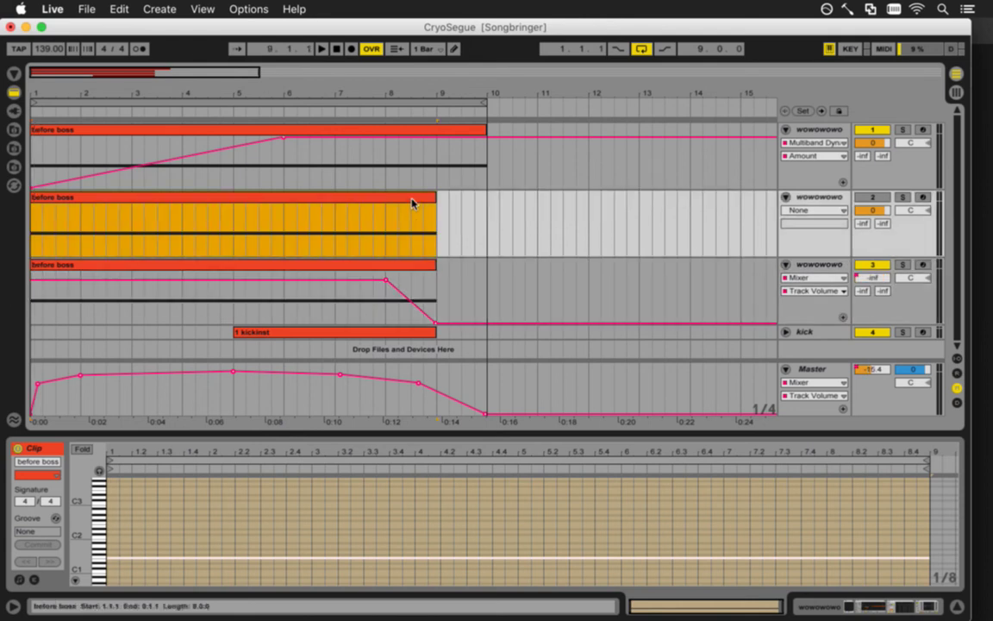
{"action": "left_click", "coordinate": [804, 211]}
{"action": "left_click", "coordinate": [797, 281]}
{"action": "left_click", "coordinate": [811, 223]}
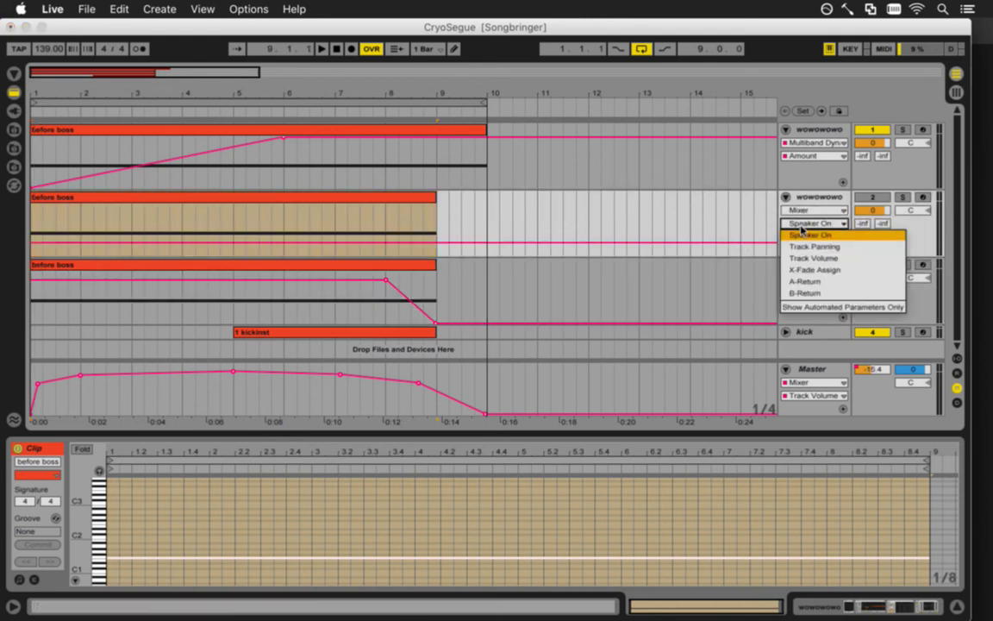
{"action": "left_click", "coordinate": [815, 258]}
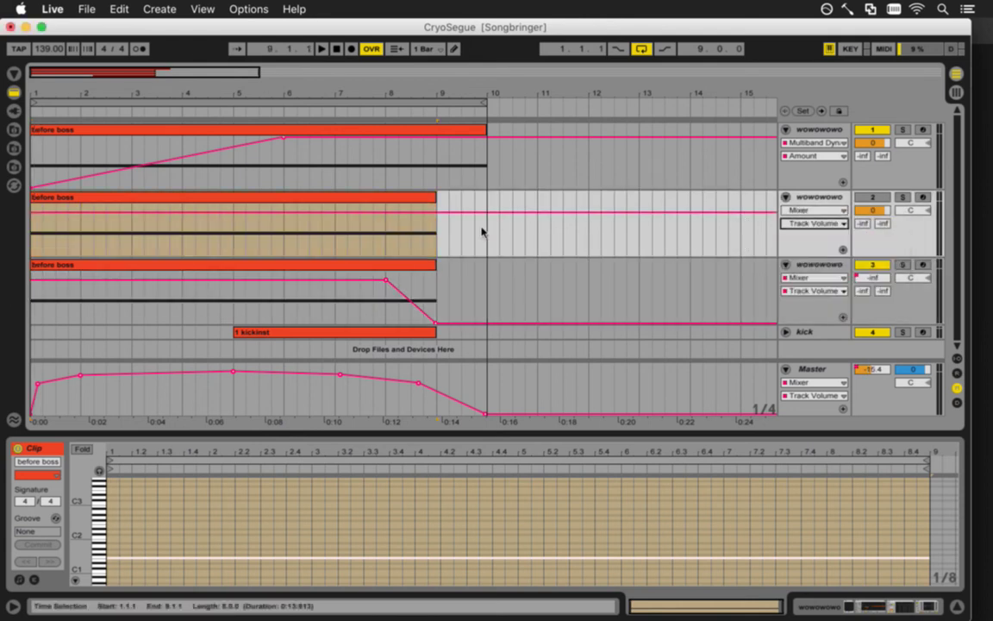
{"action": "left_click", "coordinate": [386, 212]}
{"action": "left_click_drag", "start_coordinate": [428, 215], "coordinate": [436, 257]}
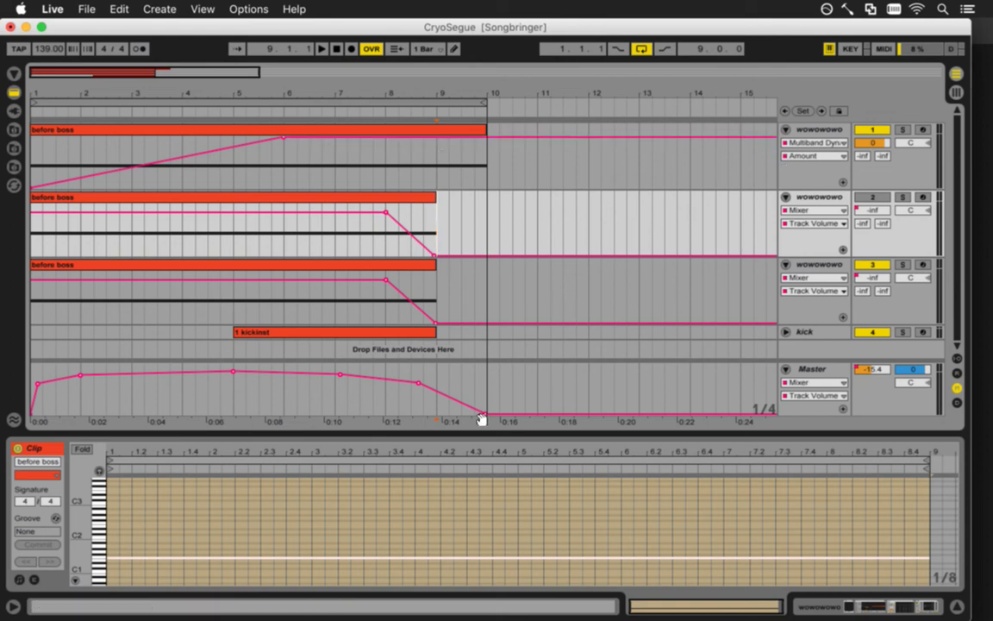
{"action": "key", "text": "space"}
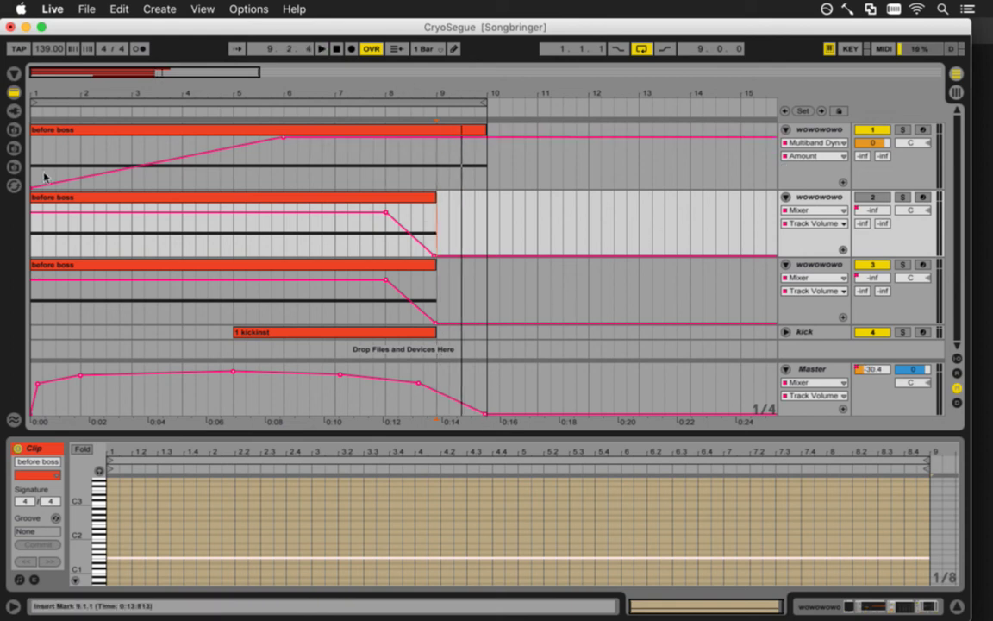
{"action": "left_click", "coordinate": [39, 178]}
{"action": "key", "text": "space"}
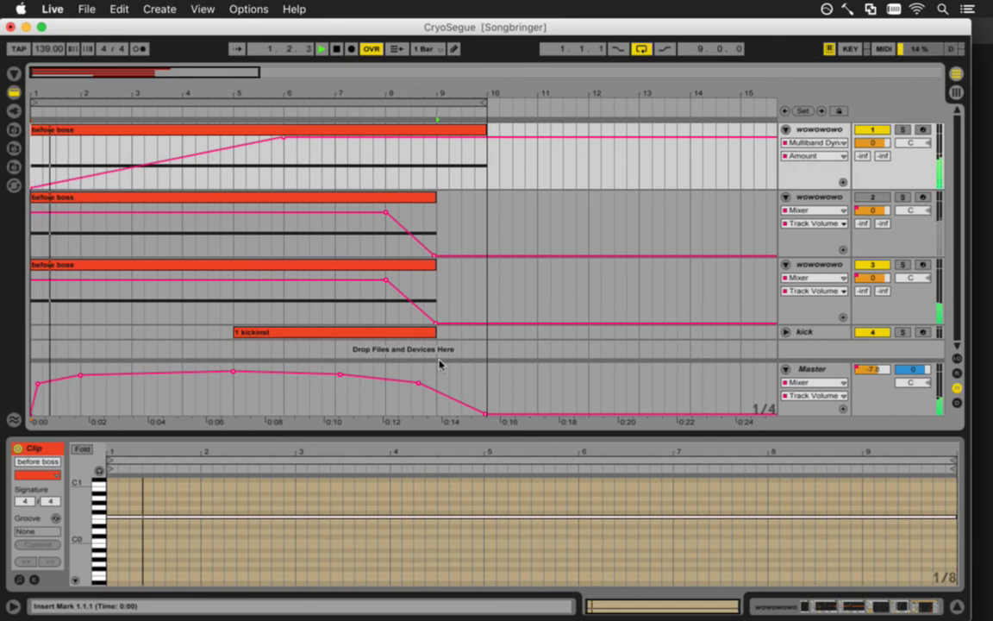
Automate the kick track's volume to fade from just after bar 8 to -inf dB at bar 9, and stop playback
{"action": "left_click", "coordinate": [785, 331]}
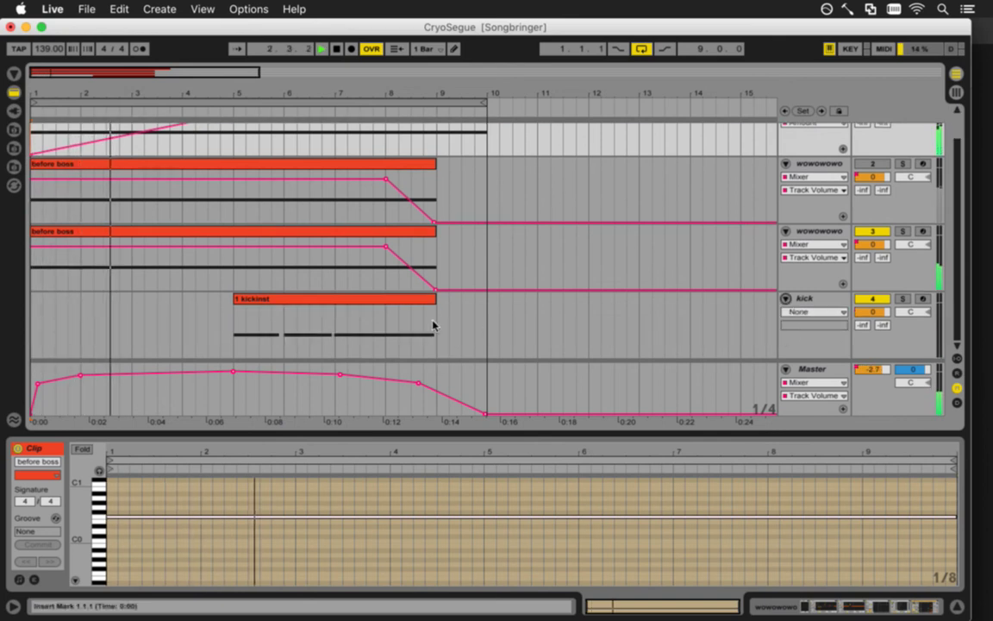
{"action": "left_click", "coordinate": [398, 304]}
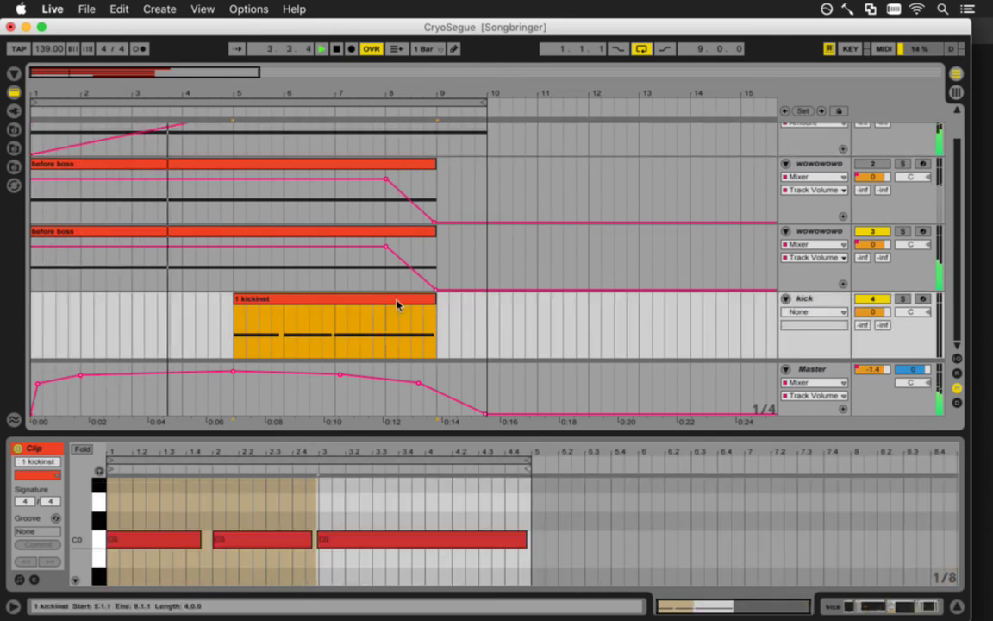
{"action": "left_click", "coordinate": [815, 311]}
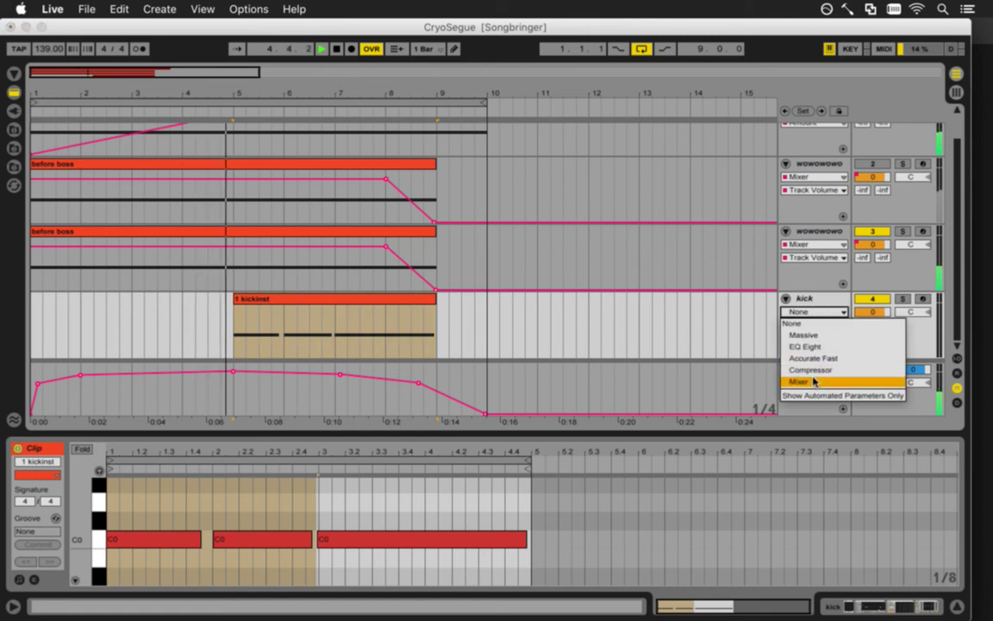
{"action": "left_click", "coordinate": [813, 381]}
{"action": "left_click", "coordinate": [815, 325]}
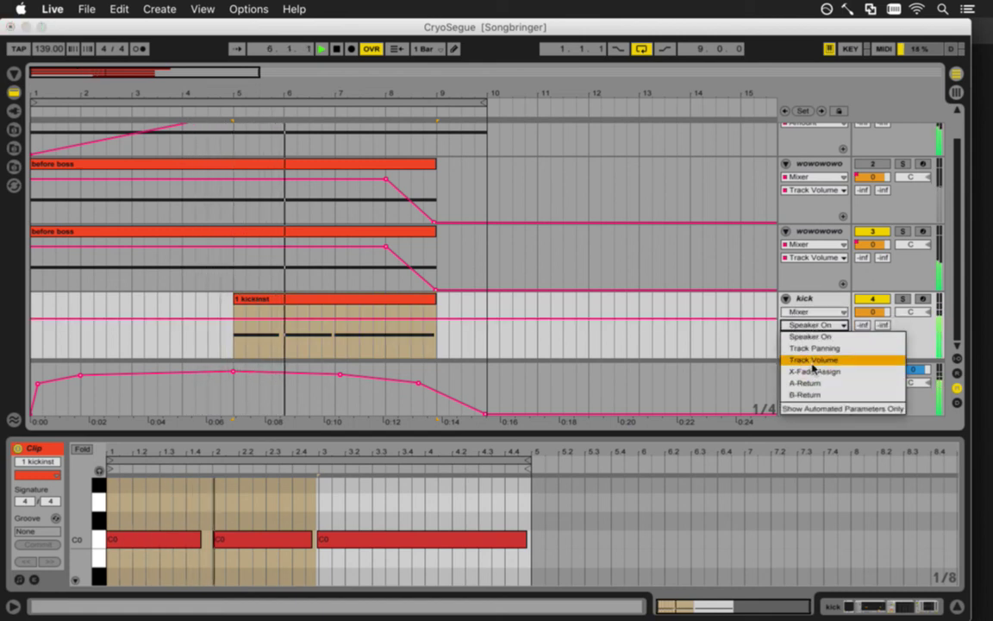
{"action": "left_click", "coordinate": [812, 360]}
{"action": "left_click", "coordinate": [397, 316]}
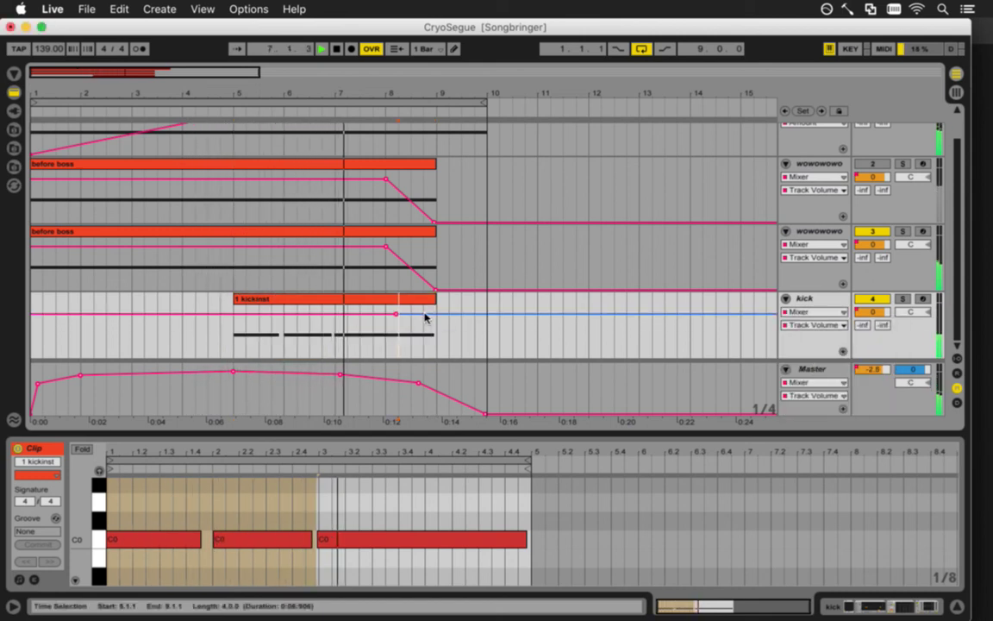
{"action": "left_click_drag", "start_coordinate": [433, 316], "coordinate": [433, 356]}
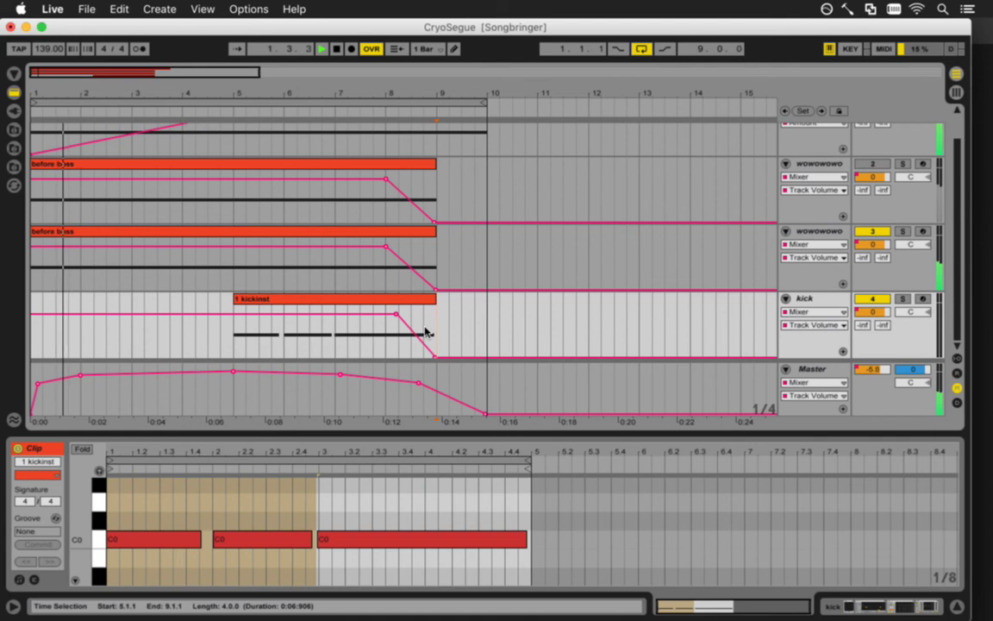
{"action": "key", "text": "space"}
Save the set and export the 9-bar loop range as the audio file CryoSegue in the waves folder
{"action": "left_click", "coordinate": [383, 101]}
{"action": "key", "text": "super+s"}
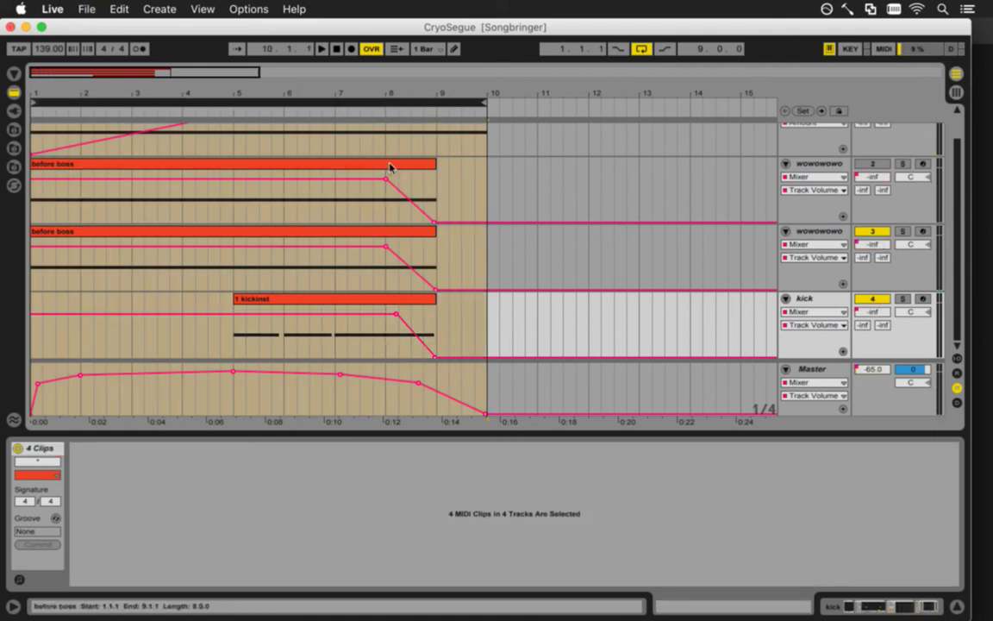
{"action": "key", "text": "super+shift+r"}
{"action": "key", "text": "Return"}
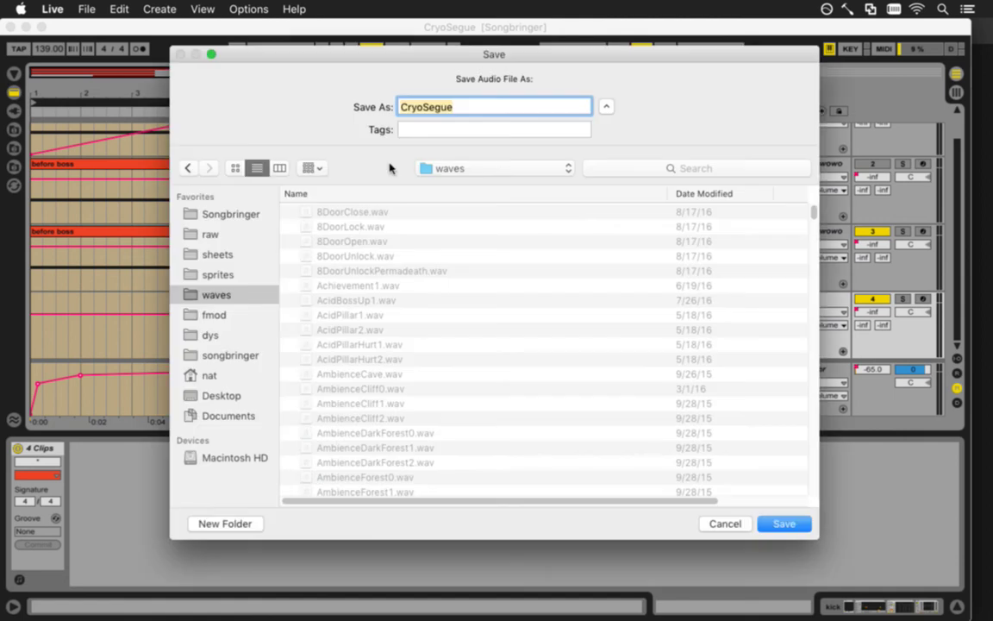
{"action": "key", "text": "Return"}
{"action": "left_click", "coordinate": [603, 157]}
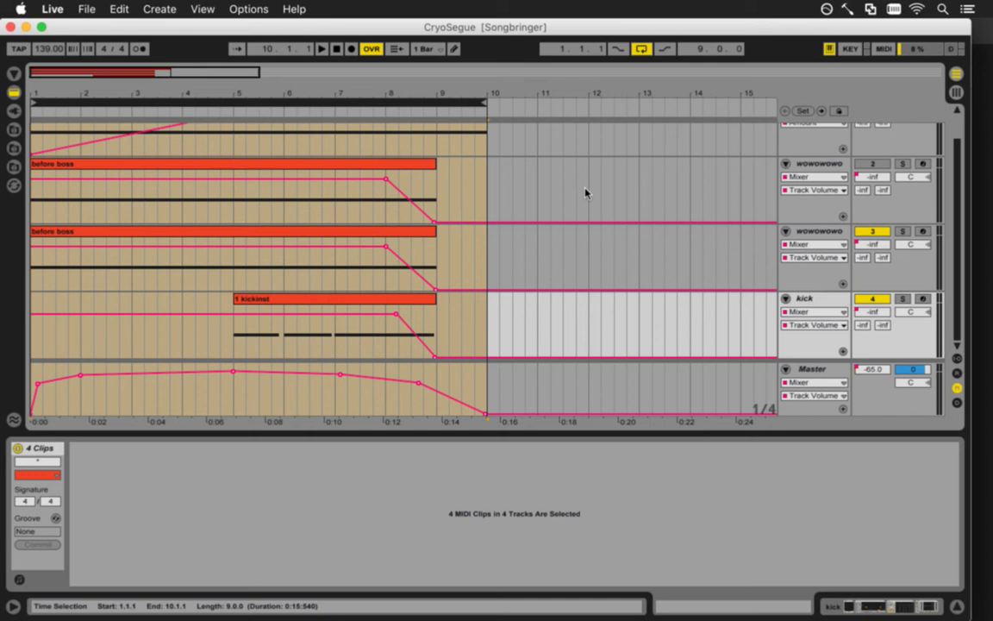
Switch to Terminal, interrupt the running Songbringer build and run make again
{"action": "key", "text": "super+Tab"}
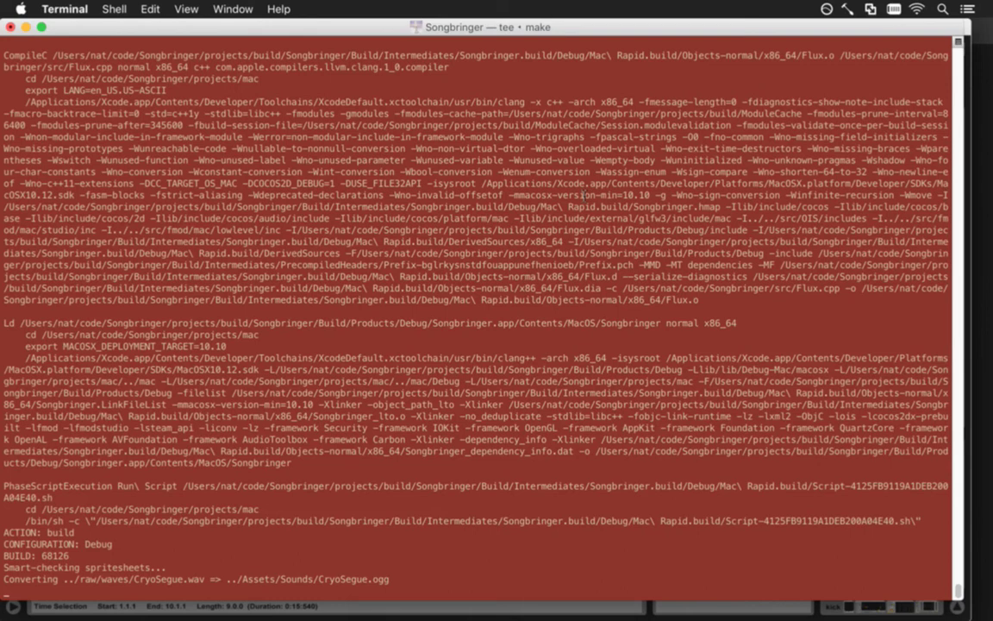
{"action": "key", "text": "ctrl+c"}
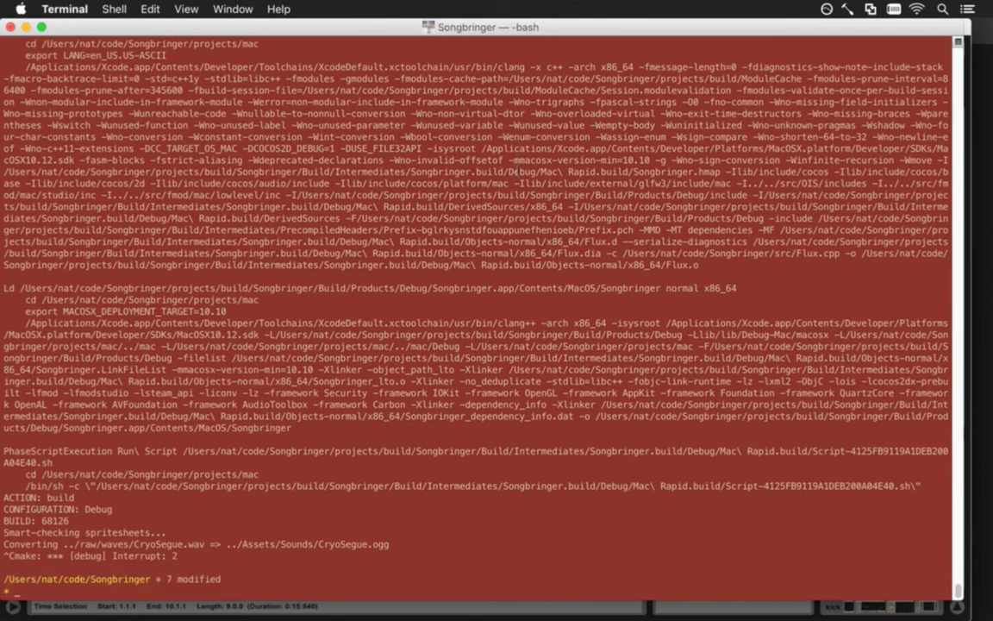
{"action": "key", "text": "Return"}
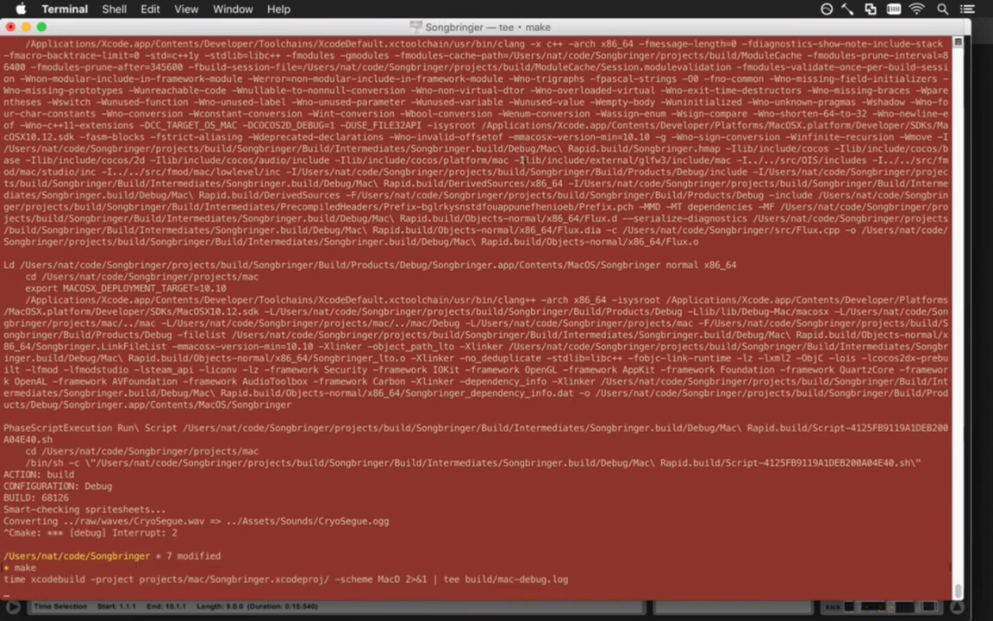
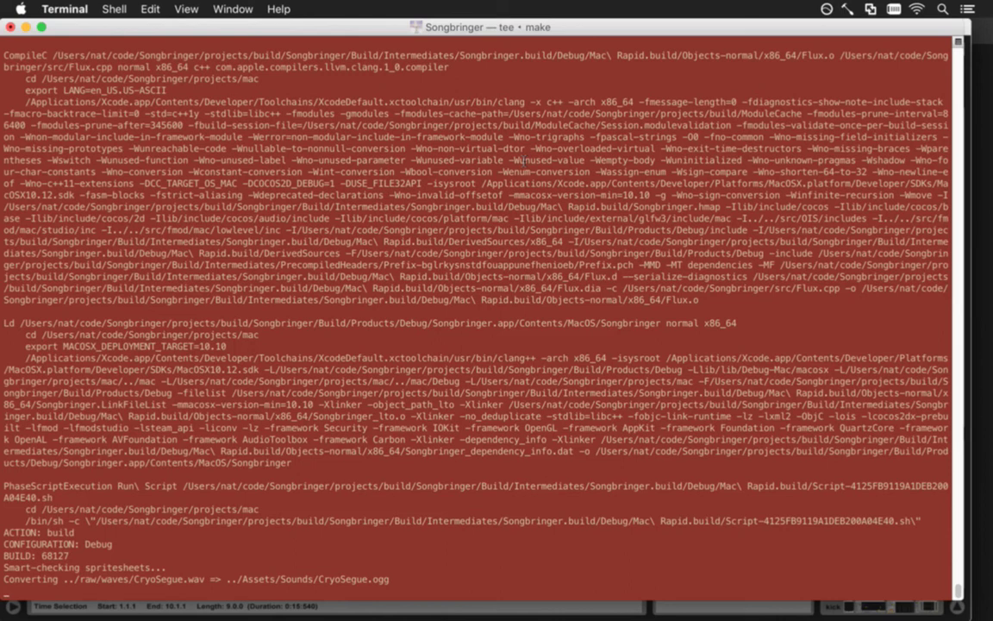
Interrupt the running build, switch to Live and re-export the range from bar 1 to 10 over the existing CryoSegue.wav
{"action": "key", "text": "ctrl+c"}
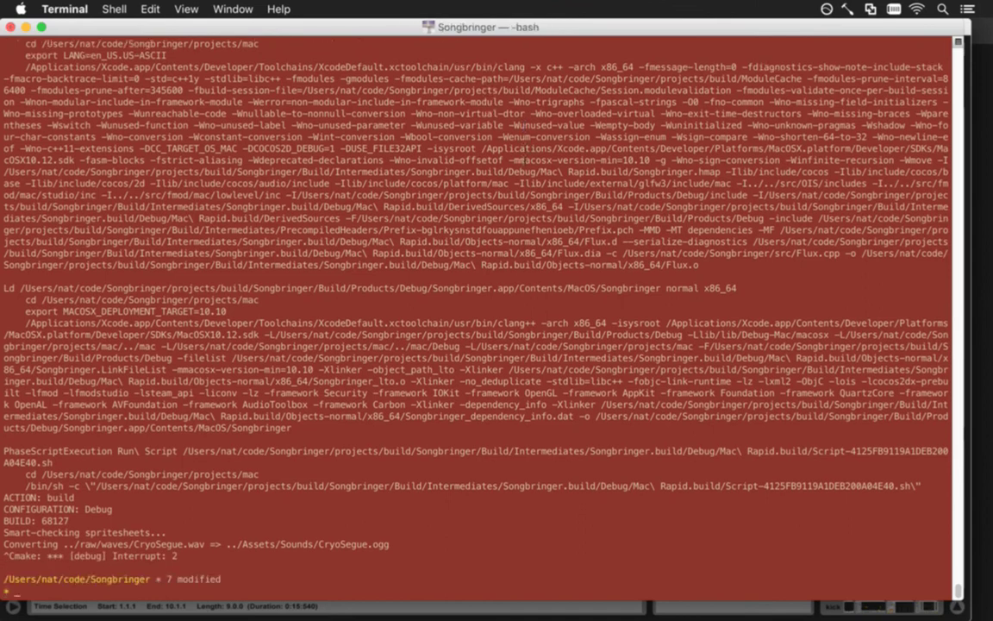
{"action": "key", "text": "super+Tab"}
{"action": "left_click", "coordinate": [251, 343]}
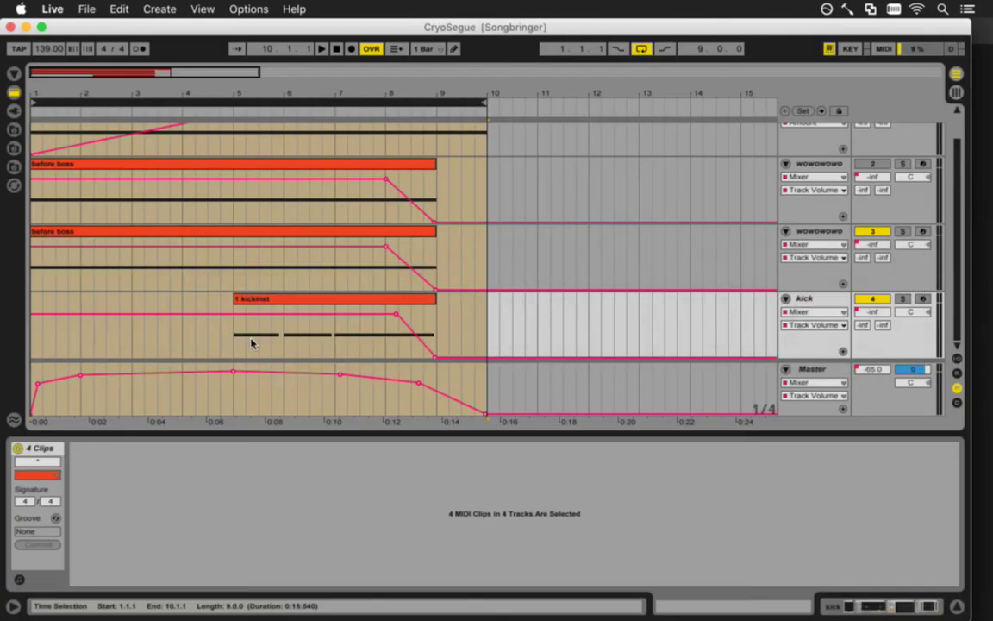
{"action": "key", "text": "super+shift+r"}
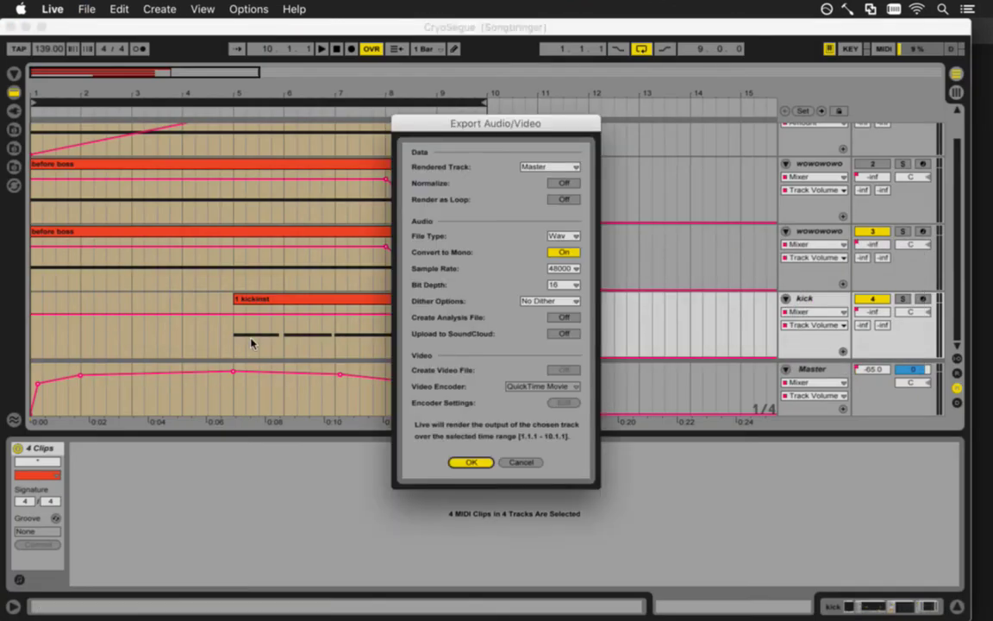
{"action": "key", "text": "Return"}
{"action": "key", "text": "Return"}
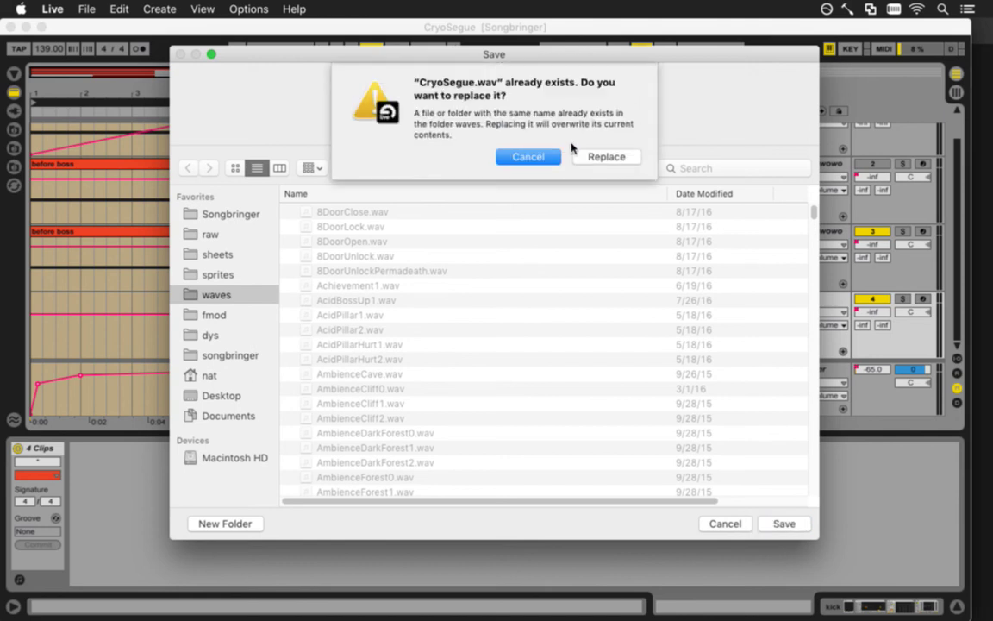
{"action": "left_click", "coordinate": [599, 156]}
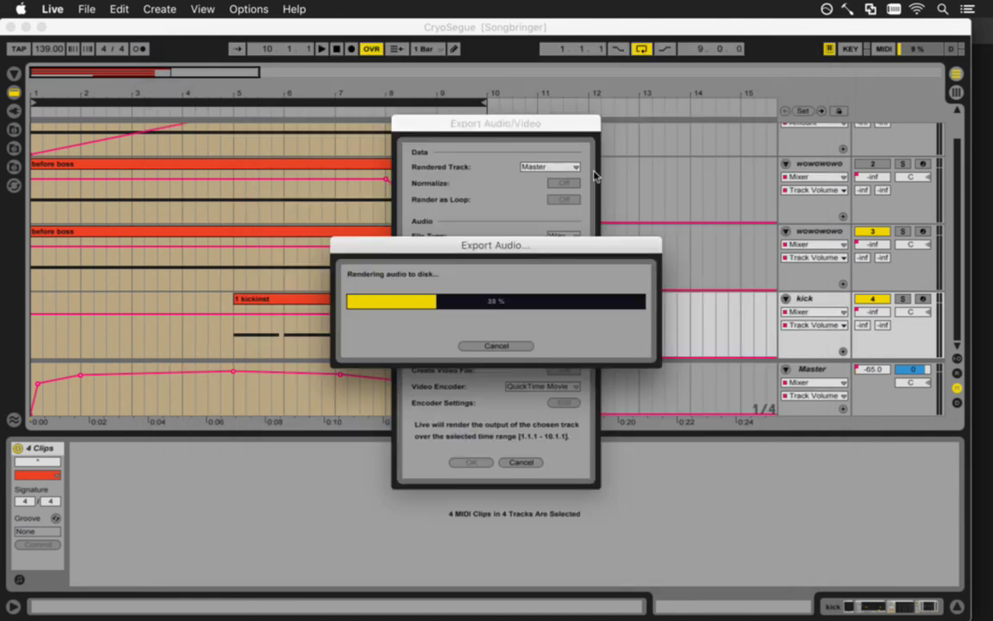
{"action": "key", "text": "super+Tab"}
{"action": "left_click", "coordinate": [263, 332]}
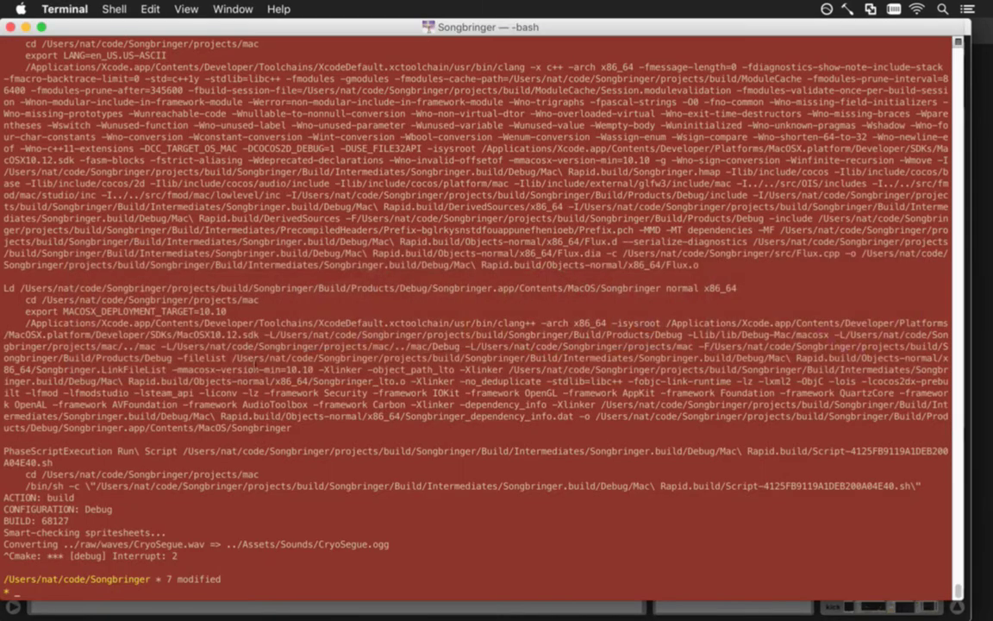
{"action": "type", "text": "rm As"}
{"action": "key", "text": "Tab"}
{"action": "type", "text": "So"}
{"action": "key", "text": "Tab"}
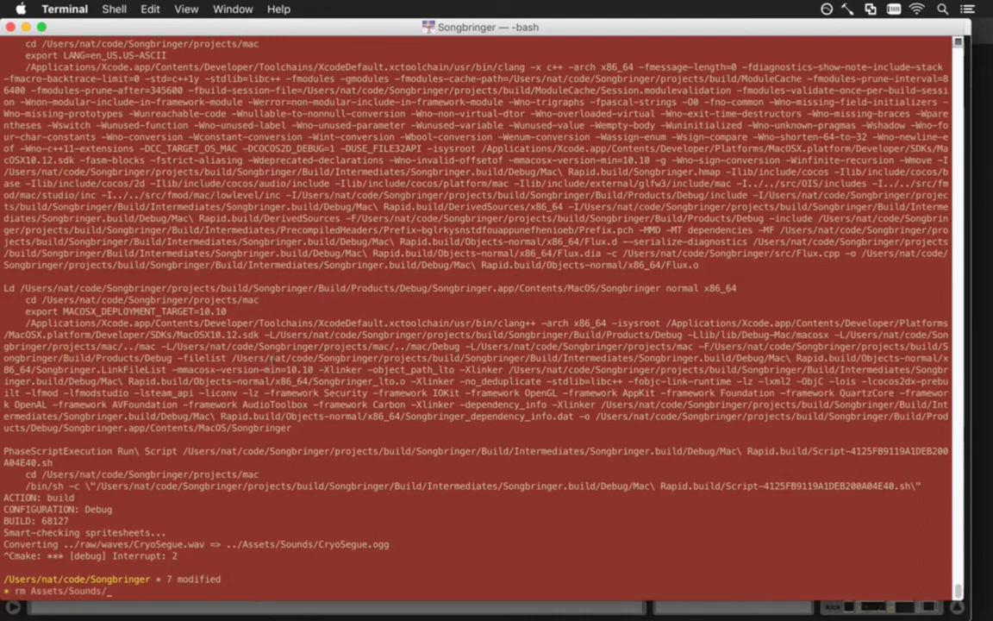
{"action": "type", "text": "Cryo1"}
{"action": "key", "text": "Tab"}
{"action": "key", "text": "BackSpace"}
{"action": "key", "text": "BackSpace"}
{"action": "key", "text": "BackSpace"}
{"action": "key", "text": "BackSpace"}
{"action": "key", "text": "BackSpace"}
{"action": "key", "text": "BackSpace"}
{"action": "type", "text": "Se"}
{"action": "key", "text": "BackSpace"}
{"action": "key", "text": "BackSpace"}
{"action": "key", "text": "BackSpace"}
{"action": "key", "text": "BackSpace"}
{"action": "key", "text": "BackSpace"}
{"action": "key", "text": "BackSpace"}
{"action": "key", "text": "BackSpace"}
{"action": "key", "text": "BackSpace"}
{"action": "key", "text": "BackSpace"}
{"action": "key", "text": "BackSpace"}
{"action": "key", "text": "BackSpace"}
{"action": "key", "text": "BackSpace"}
{"action": "key", "text": "BackSpace"}
{"action": "key", "text": "BackSpace"}
{"action": "key", "text": "BackSpace"}
{"action": "key", "text": "BackSpace"}
{"action": "key", "text": "BackSpace"}
{"action": "key", "text": "BackSpace"}
{"action": "key", "text": "BackSpace"}
{"action": "key", "text": "BackSpace"}
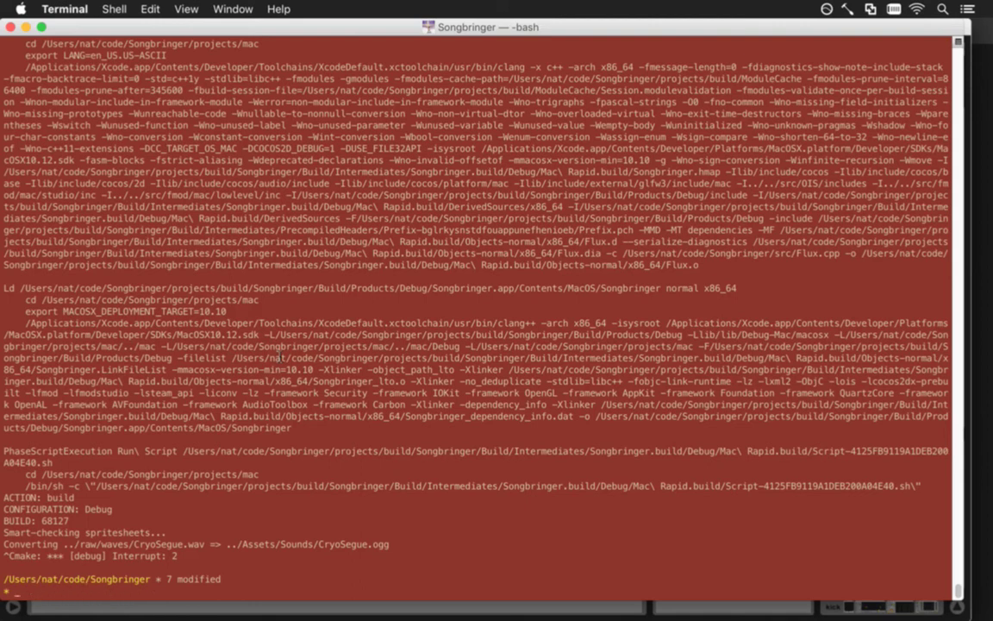
Switch to Xcode, run Songbringer to test the new sound, and quit the game
{"action": "key", "text": "super+Tab"}
{"action": "key", "text": "super+Tab"}
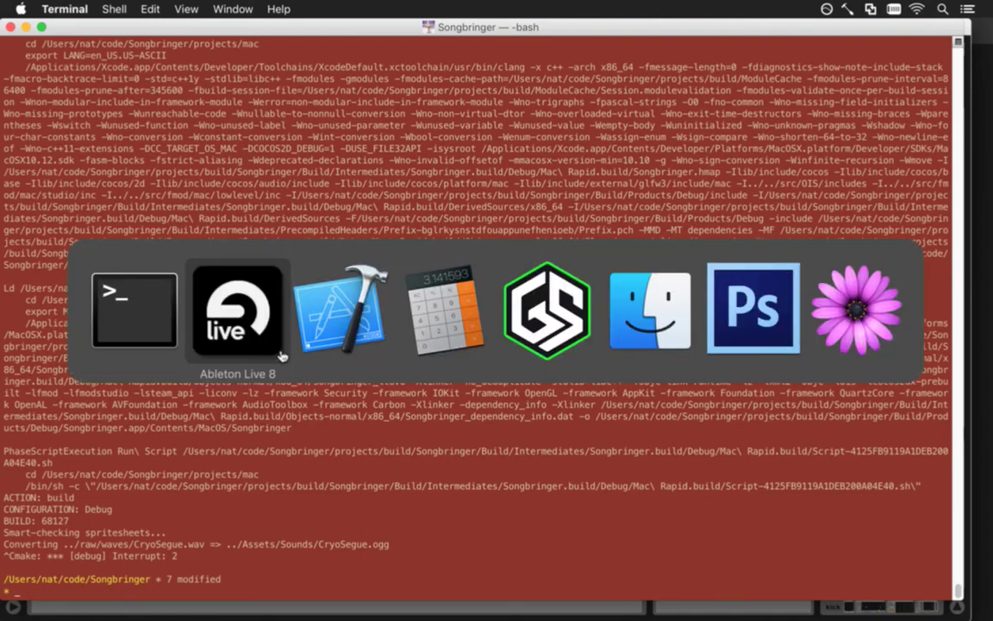
{"action": "key", "text": "super+r"}
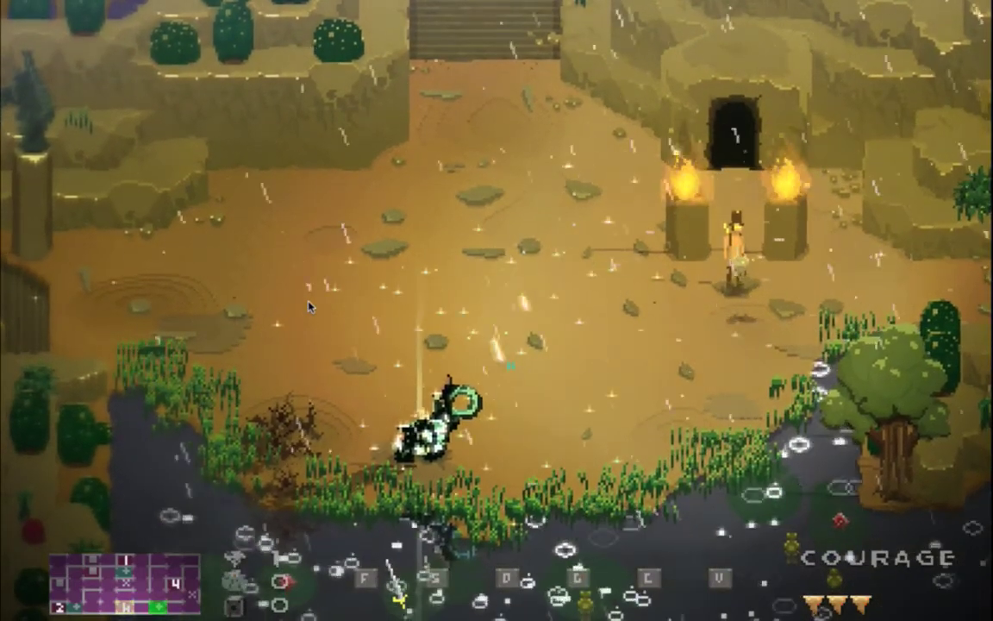
{"action": "key", "text": "super+q"}
Switch to Live, raise the kick track's Compressor output gain to 2.00 dB and audition the kick clip from bar 5
{"action": "key", "text": "super+Tab"}
{"action": "key", "text": "super+Tab"}
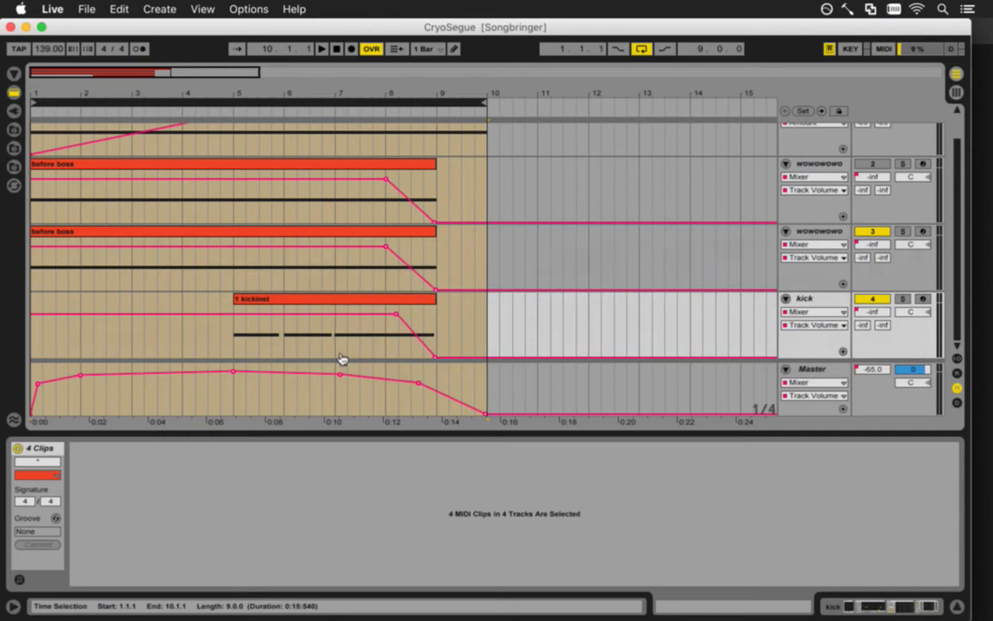
{"action": "left_click", "coordinate": [370, 304]}
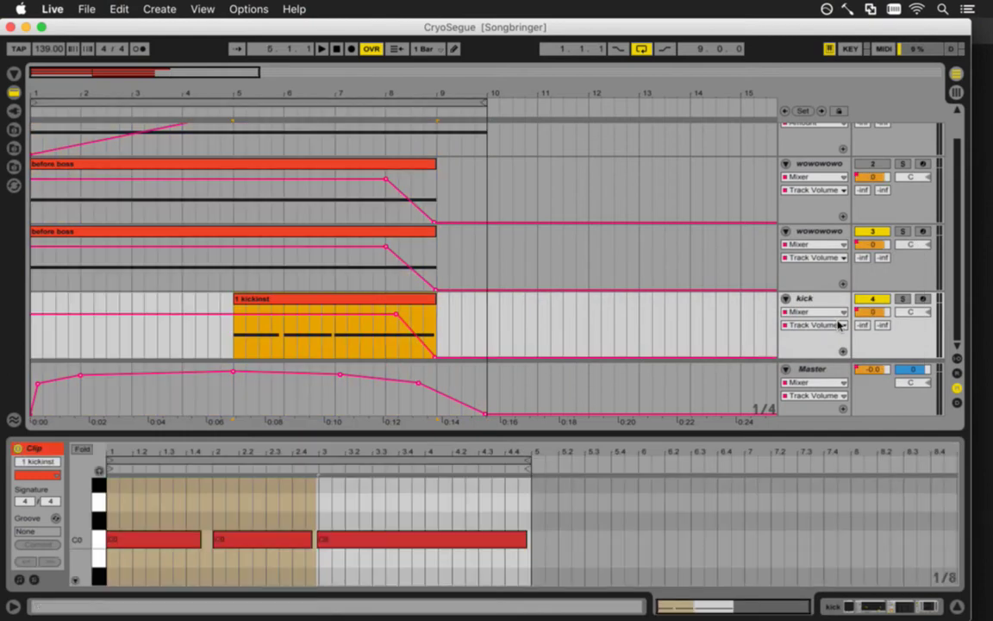
{"action": "left_click", "coordinate": [498, 310]}
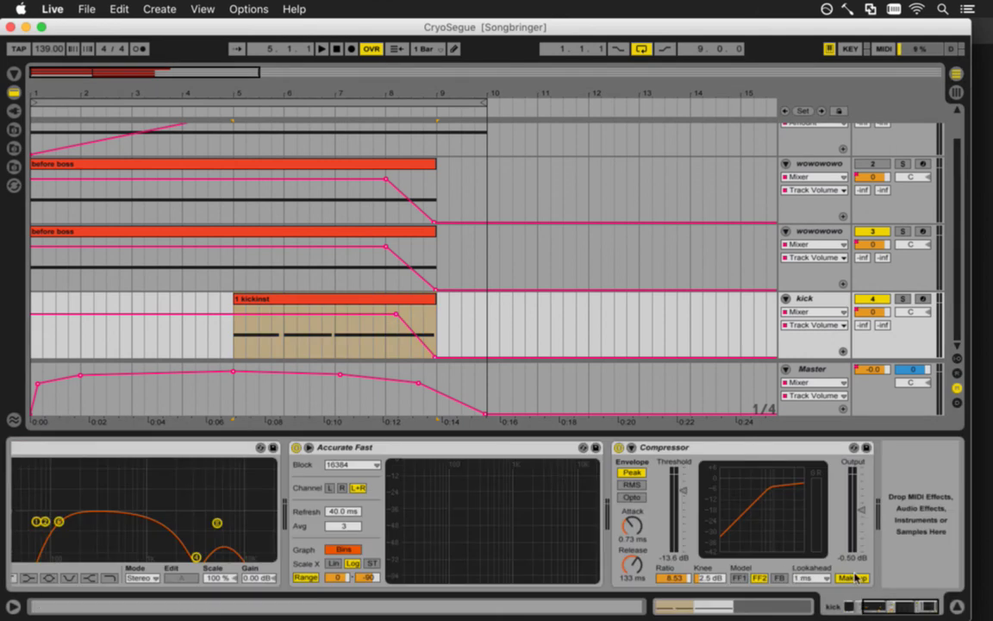
{"action": "left_click_drag", "start_coordinate": [853, 557], "coordinate": [875, 545]}
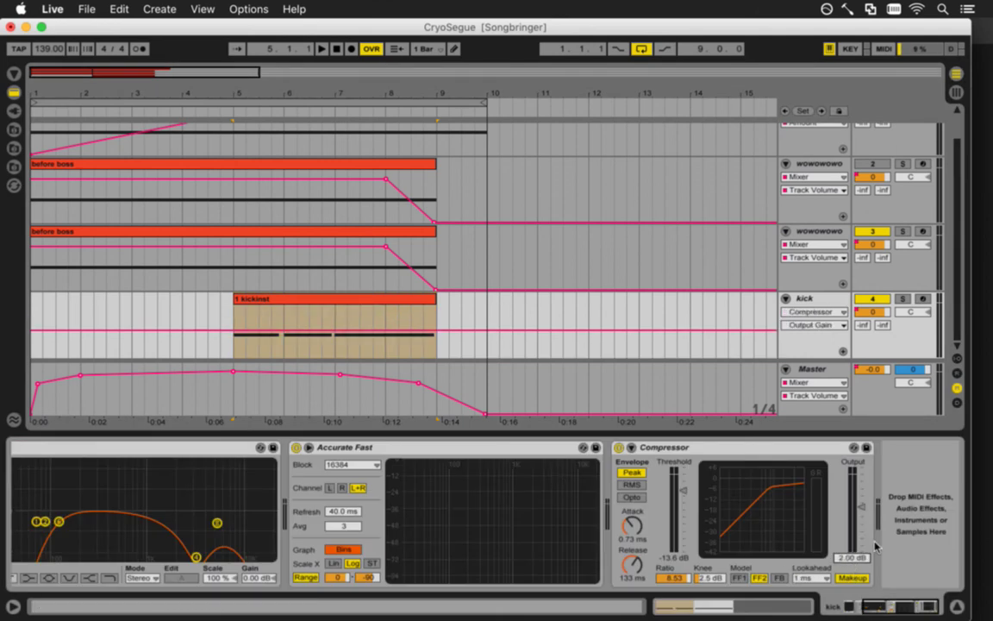
{"action": "key", "text": "space"}
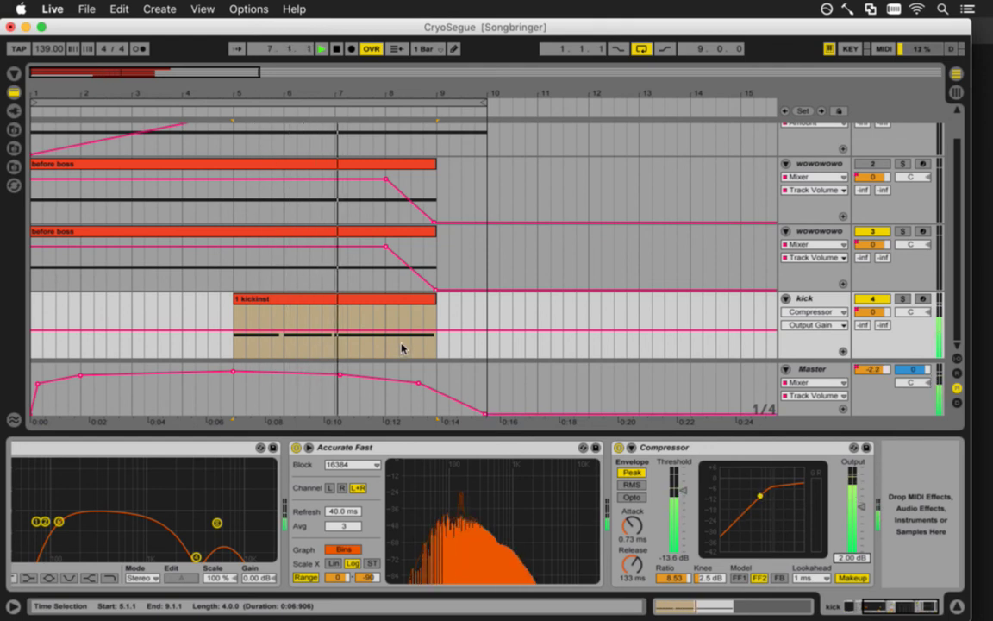
{"action": "key", "text": "space"}
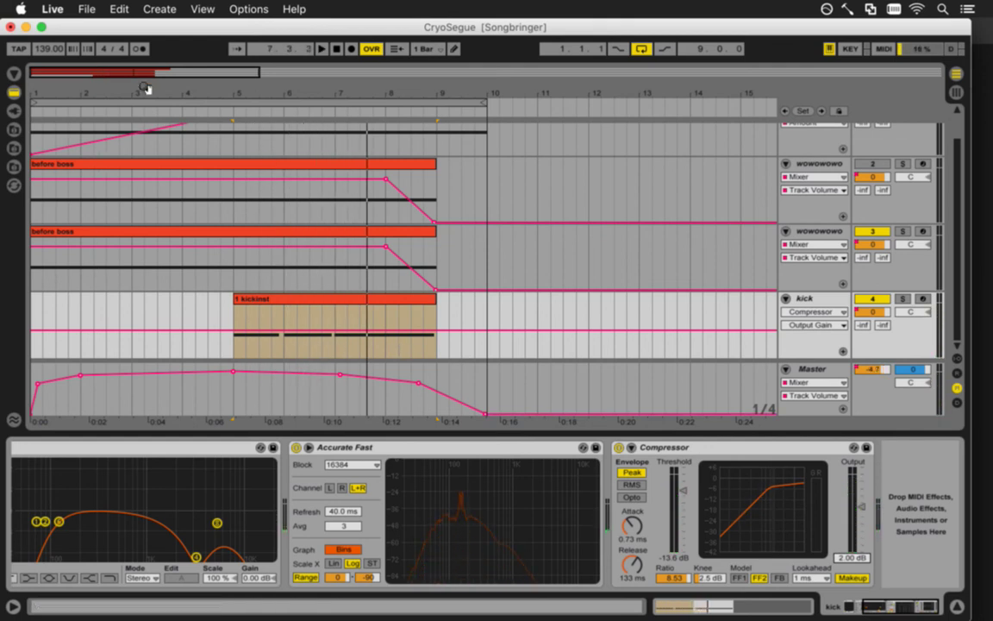
Select the 9-bar loop range and export it as audio, replacing CryoSegue.wav in the waves folder
{"action": "left_click", "coordinate": [140, 103]}
{"action": "key", "text": "super+shift+r"}
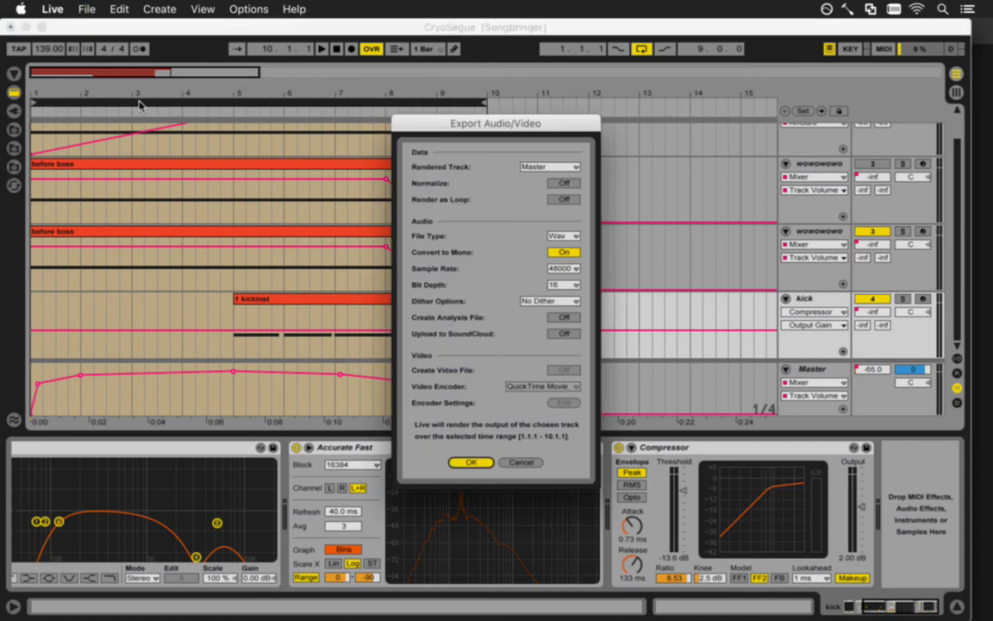
{"action": "key", "text": "Return"}
{"action": "key", "text": "Return"}
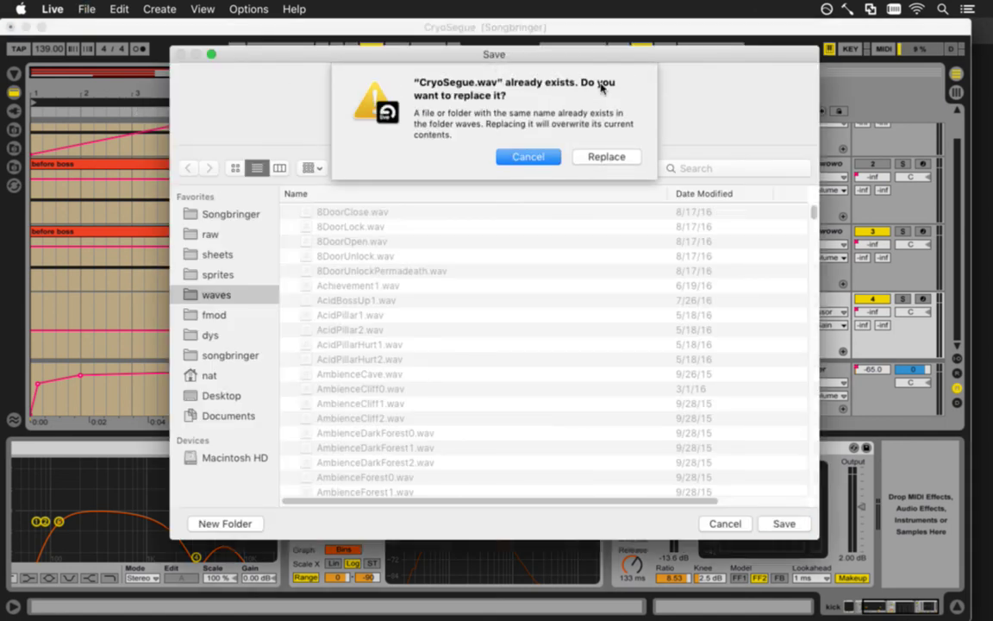
{"action": "left_click", "coordinate": [607, 156]}
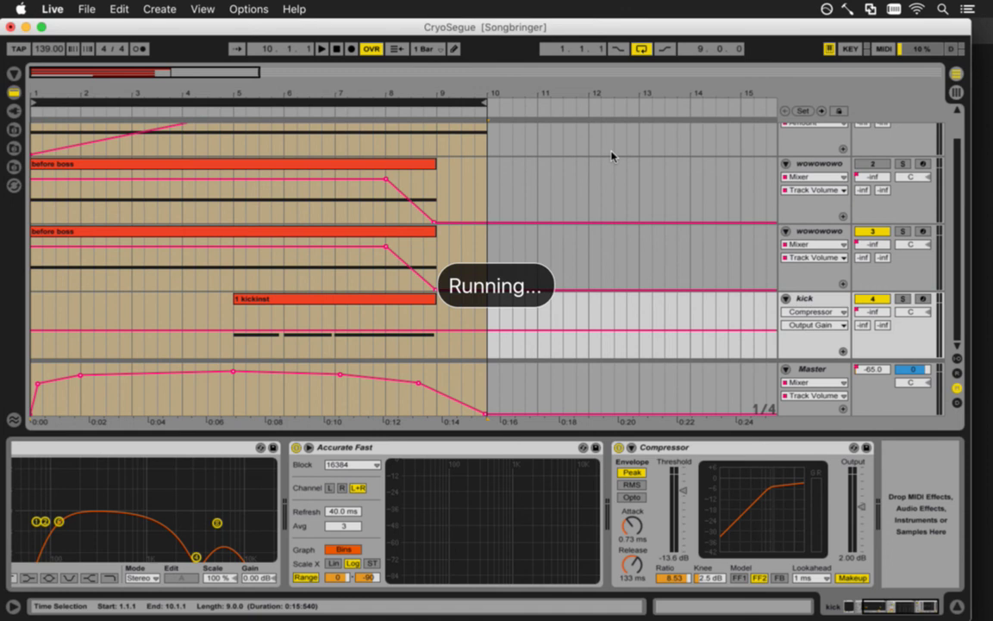
Interrupt the make build in Terminal, switch to Xcode and run Songbringer from there
{"action": "key", "text": "super+Tab"}
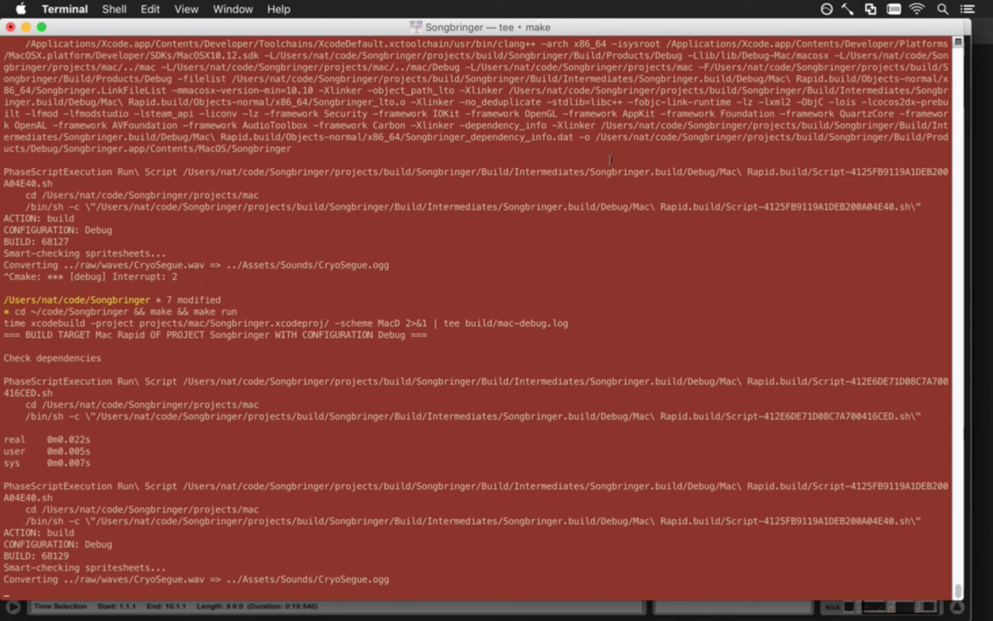
{"action": "key", "text": "ctrl+c"}
{"action": "key", "text": "super+Tab"}
{"action": "key", "text": "super+Tab"}
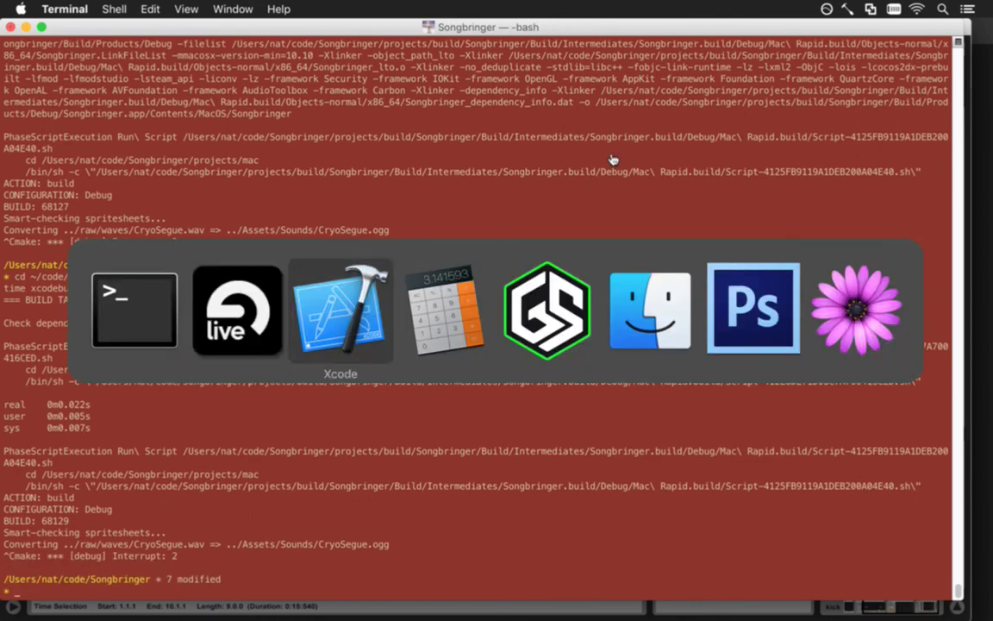
{"action": "key", "text": "super+r"}
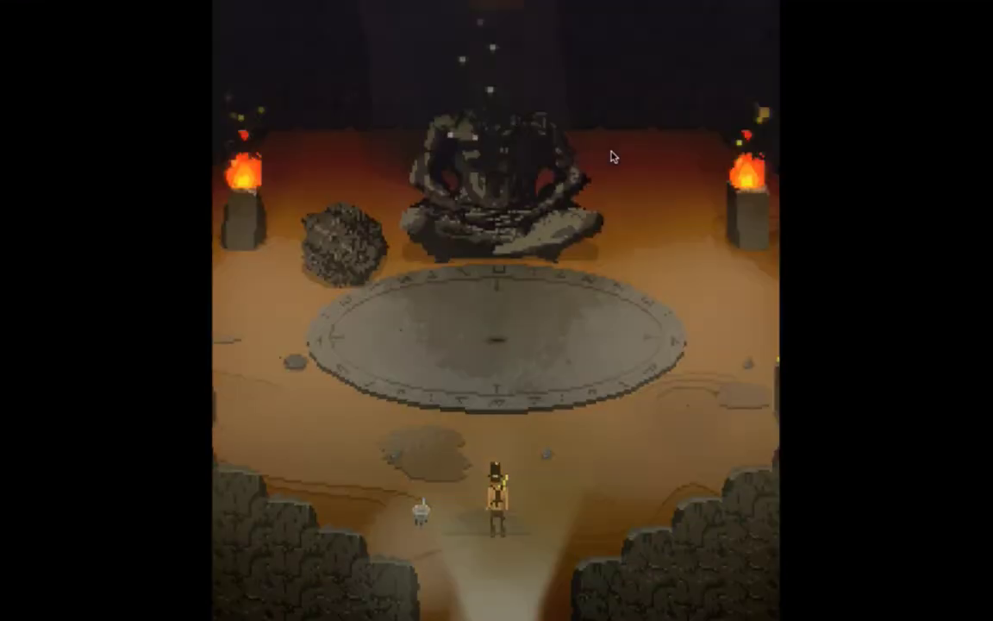
Examine the CryoSegue conversion line in Xcode's latest MacD build log and return to the running game
{"action": "key", "text": "super+Tab"}
{"action": "key", "text": "super+0"}
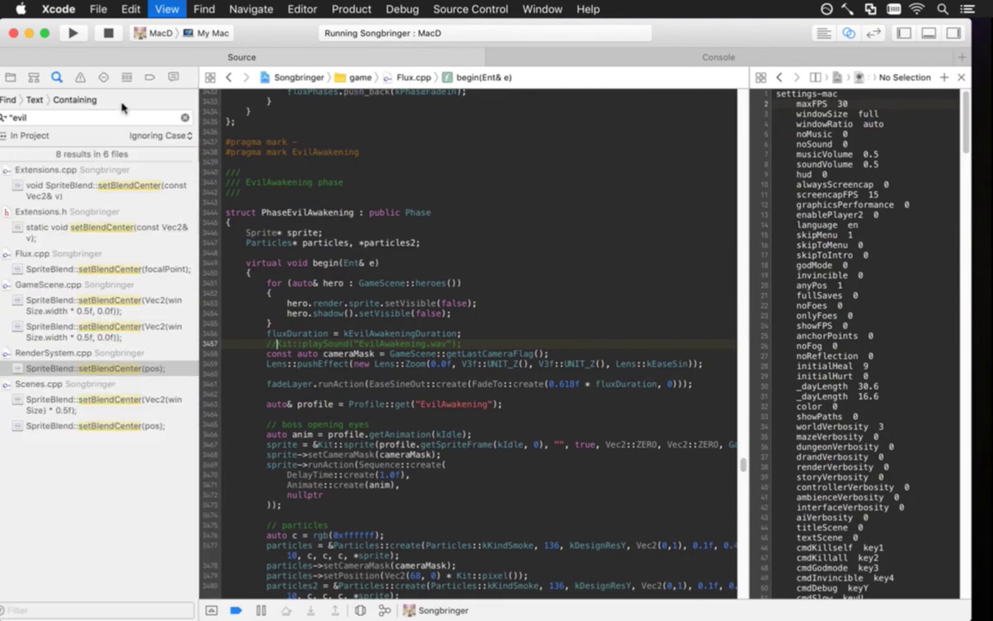
{"action": "left_click", "coordinate": [175, 79]}
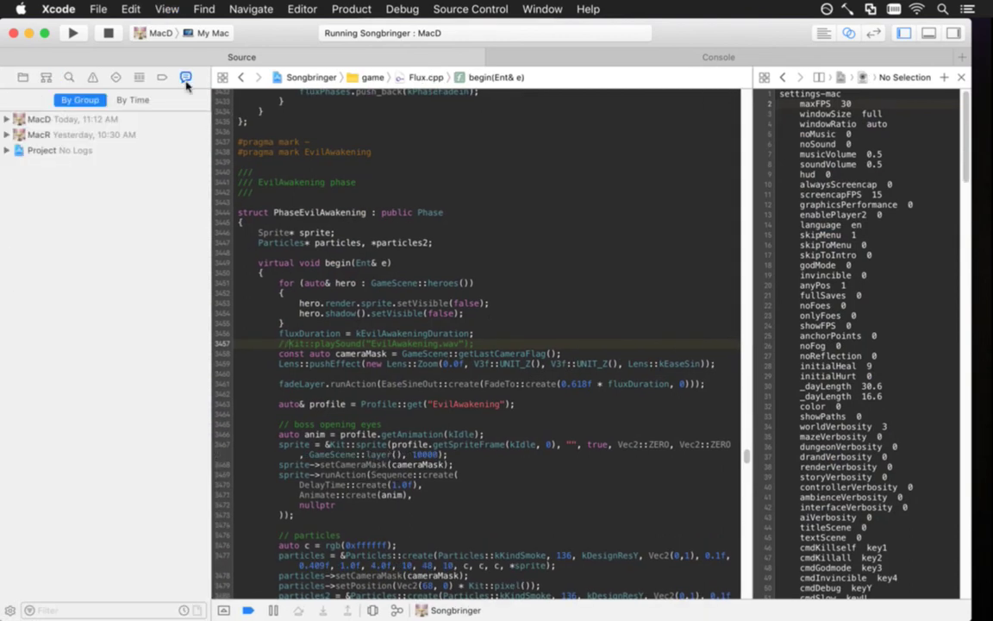
{"action": "left_click", "coordinate": [7, 120]}
{"action": "left_click", "coordinate": [54, 131]}
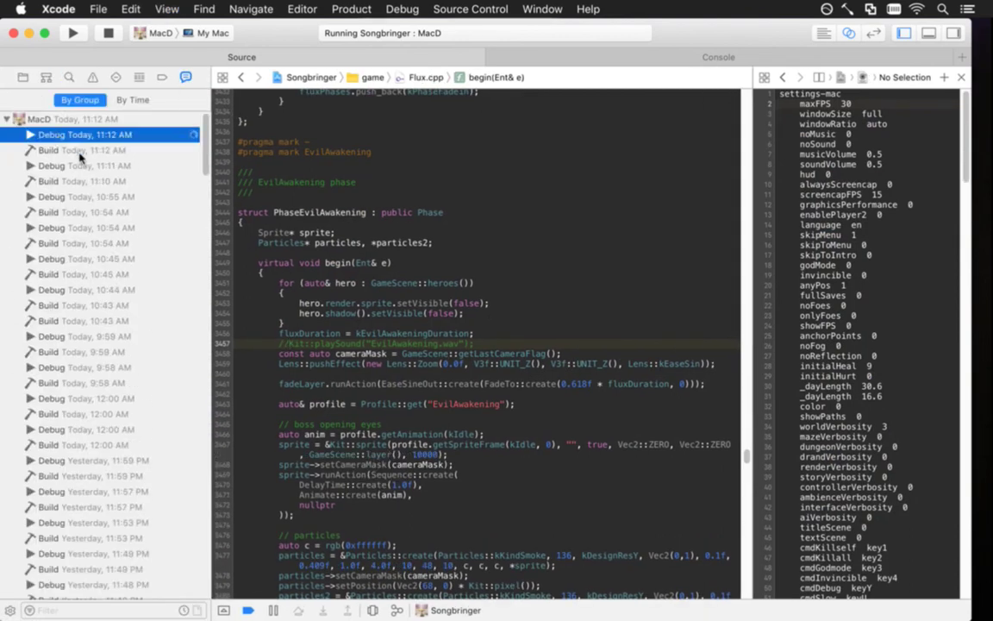
{"action": "left_click", "coordinate": [79, 152]}
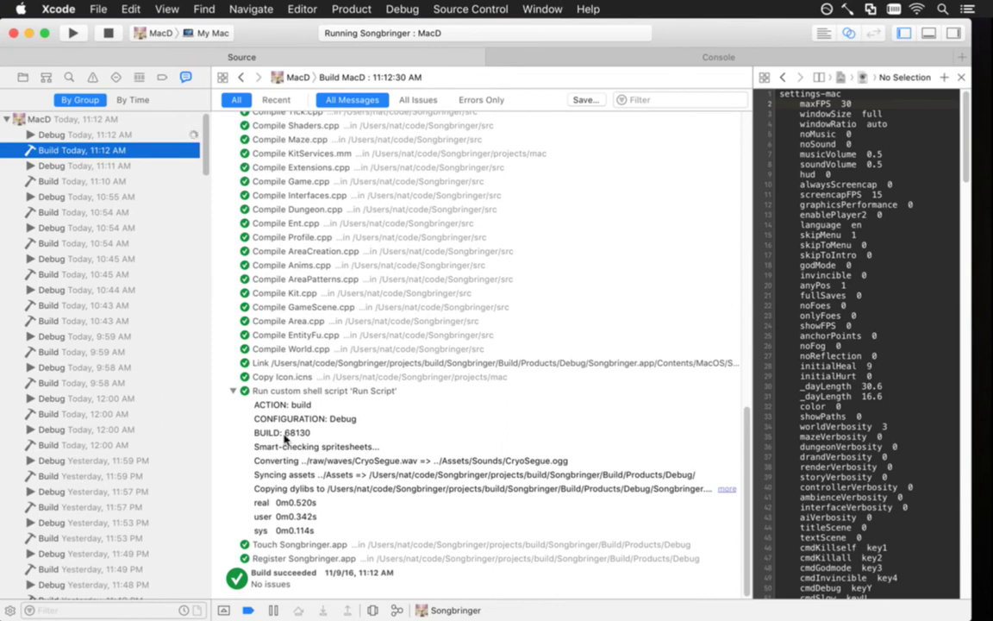
{"action": "left_click", "coordinate": [411, 460]}
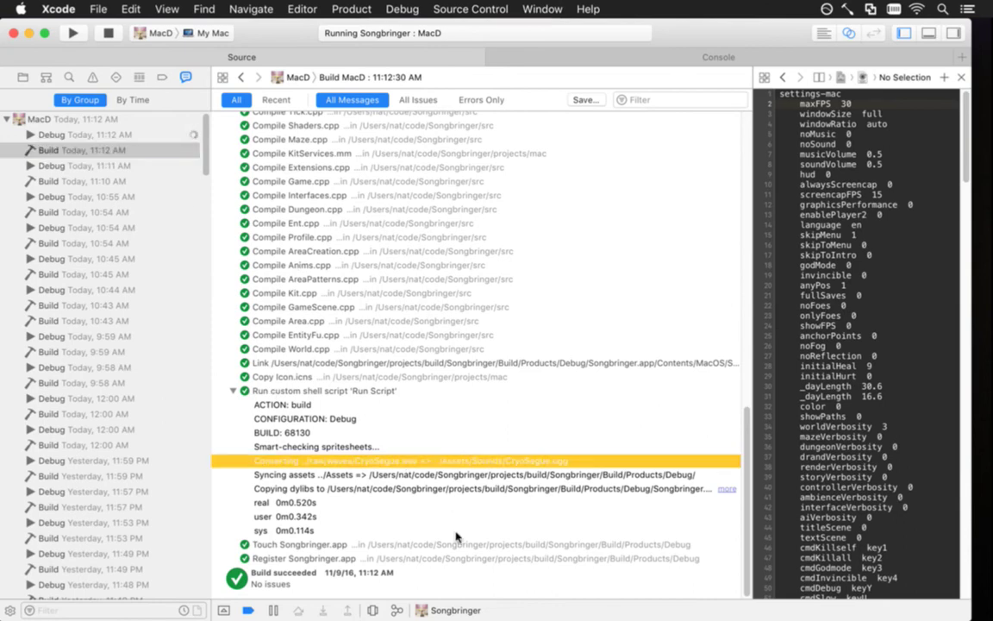
{"action": "key", "text": "super+Tab"}
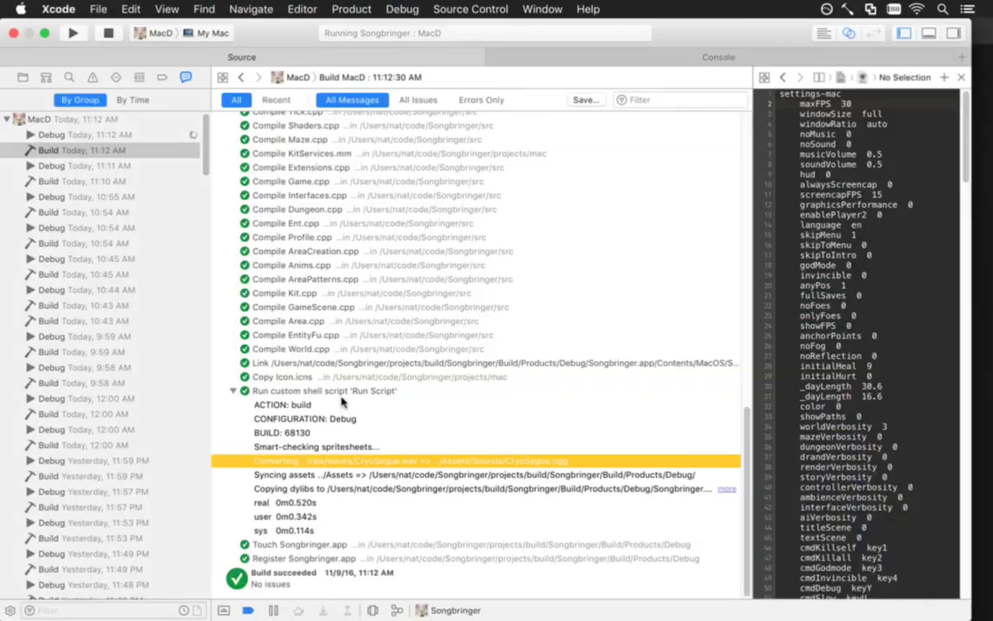
Switch to Photoshop and bring up the list of recently opened files
{"action": "key", "text": "super+Tab"}
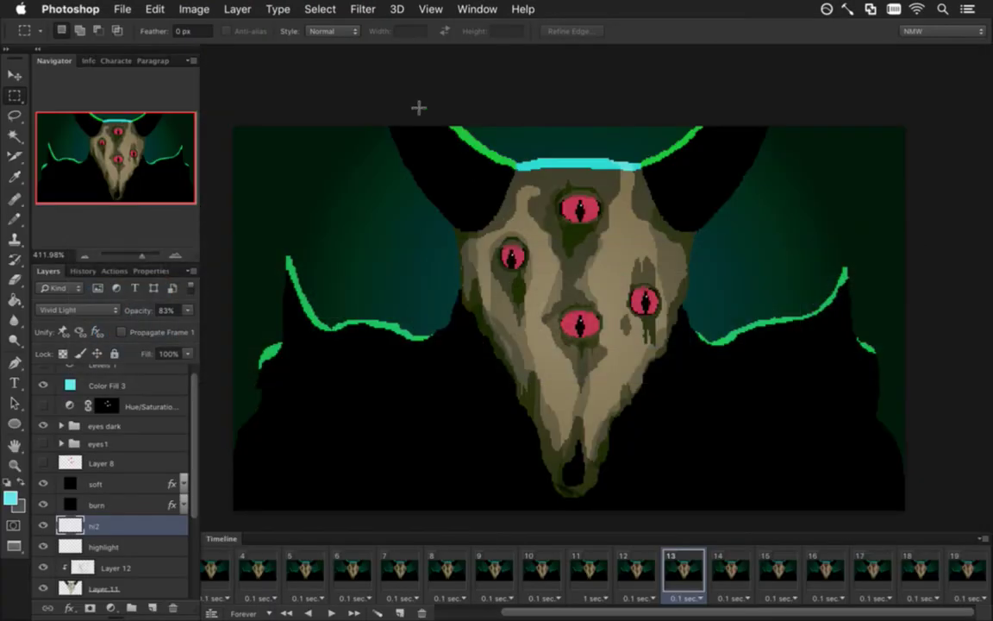
{"action": "left_click", "coordinate": [123, 9]}
{"action": "mouse_move", "coordinate": [169, 105]}
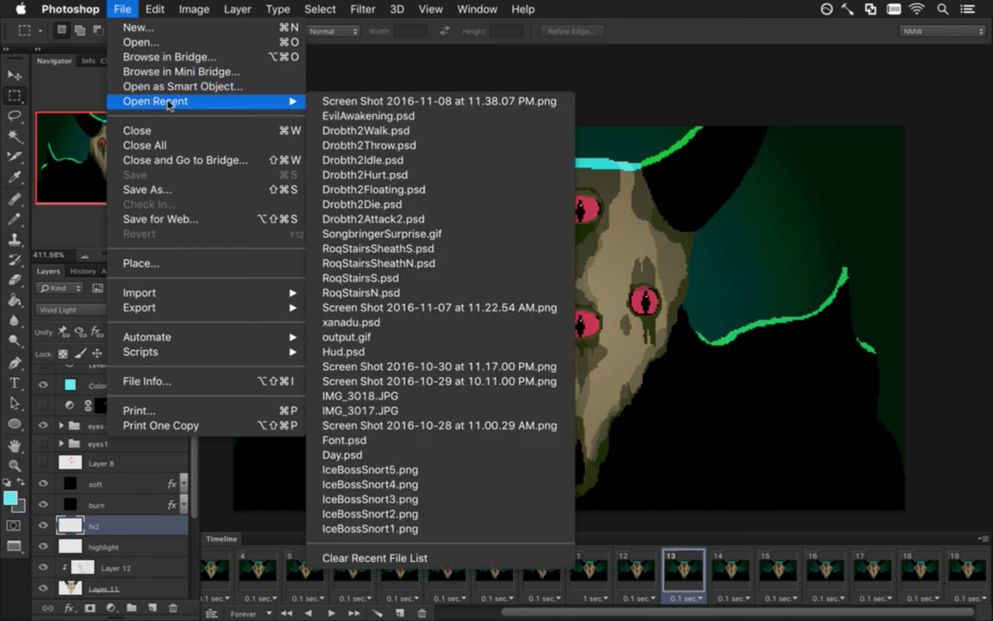